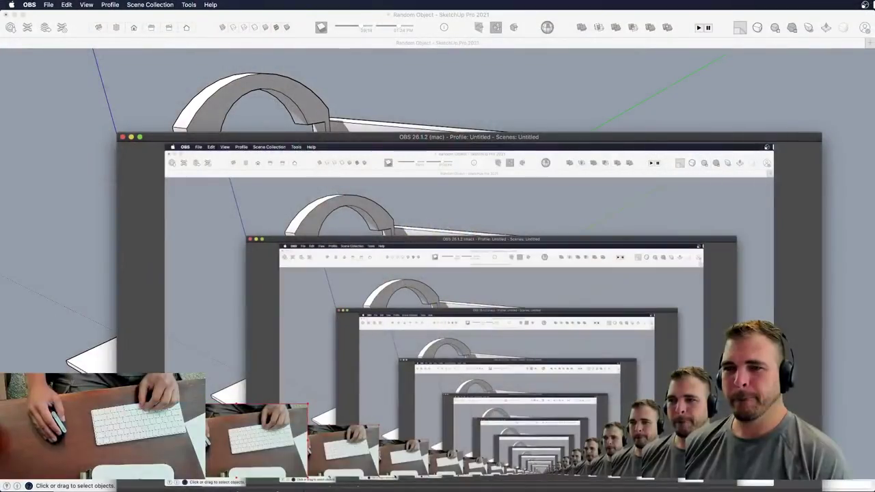
# - Bring the SketchUp Random Object window forward and orbit the model to a new angle
pyautogui.press('super+Tab')
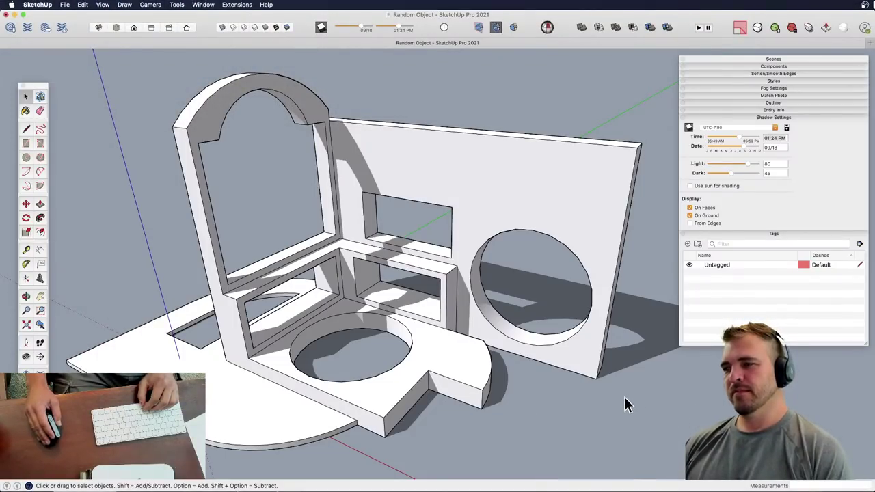
pyautogui.press('o')
pyautogui.moveTo(578, 423); pyautogui.dragTo(507, 328)
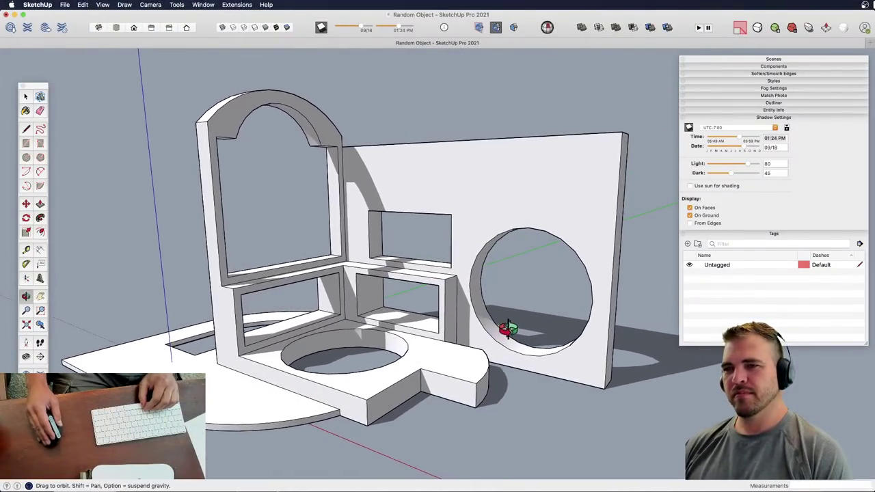
pyautogui.press('space')
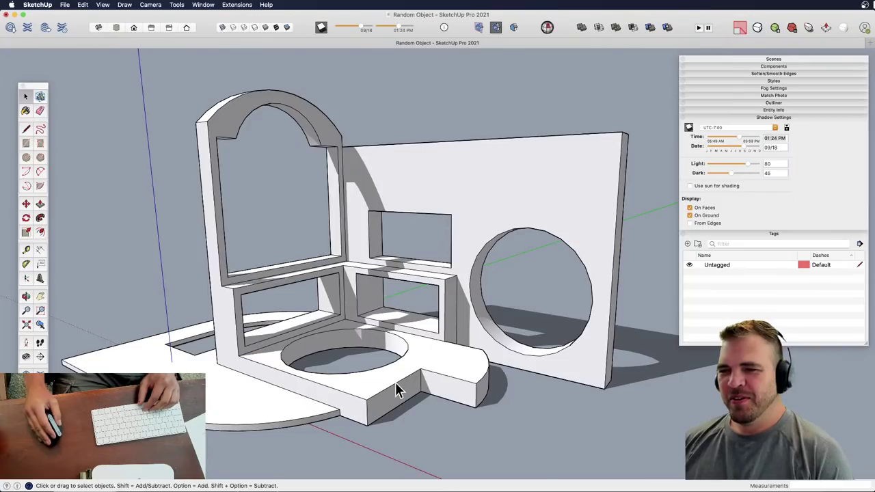
# - Inside the model group, move the notch face along the red axis so the front recess is shallower
pyautogui.click(424, 398)
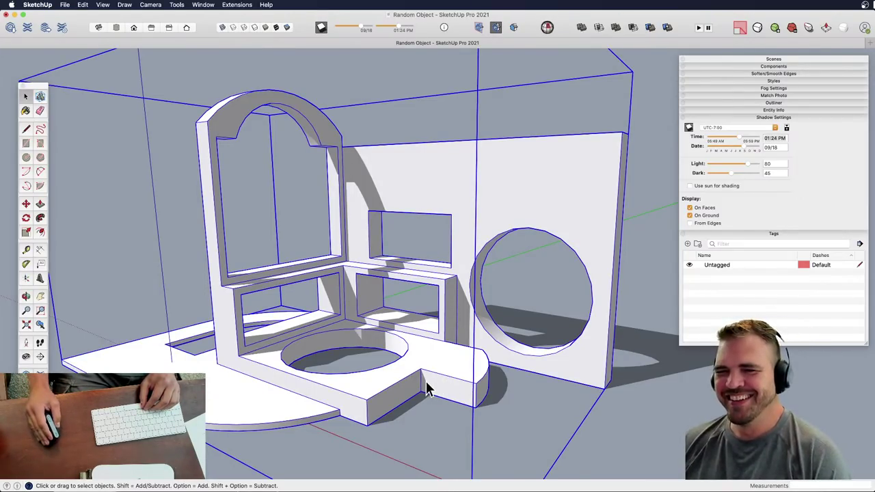
pyautogui.moveTo(427, 388); pyautogui.dragTo(369, 365, button='middle')
pyautogui.click(243, 448)
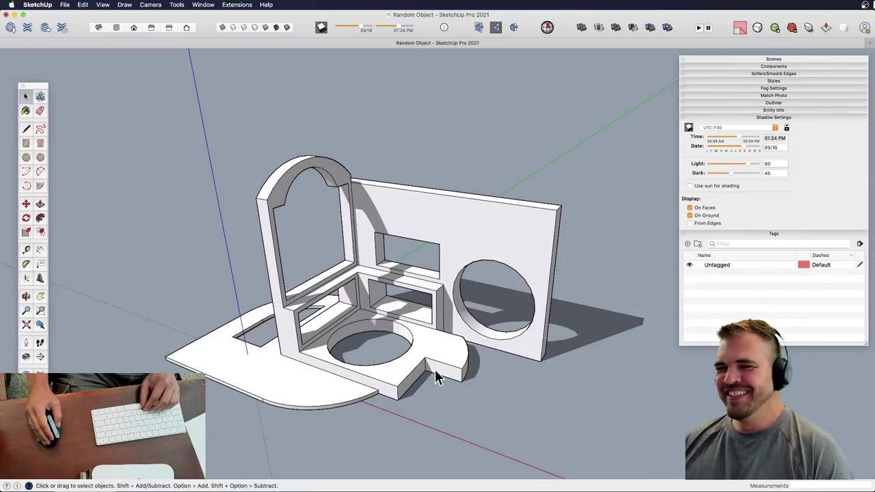
pyautogui.doubleClick(437, 378)
pyautogui.press('m')
pyautogui.moveTo(431, 365); pyautogui.dragTo(415, 394)
pyautogui.press('space')
pyautogui.click(231, 435)
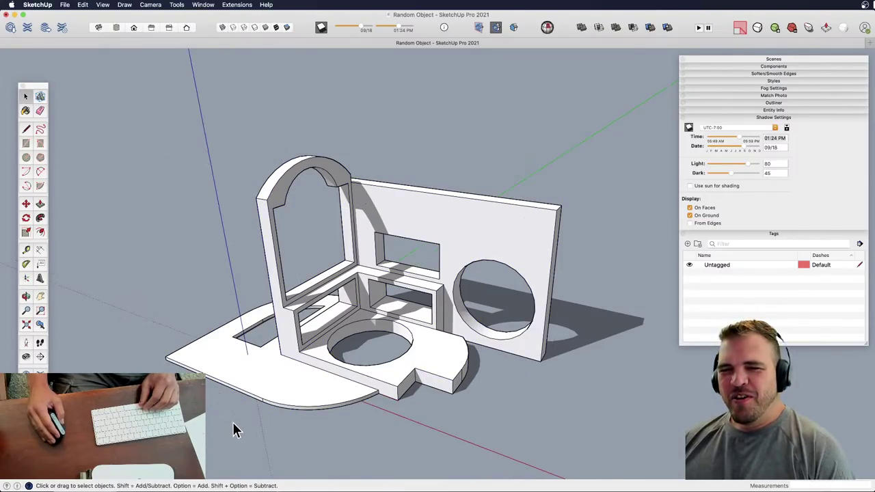
# - Orbit and zoom to inspect the edited model from new angles
pyautogui.moveTo(380, 345); pyautogui.dragTo(420, 332, button='middle')
pyautogui.scroll(3, 376, 322)
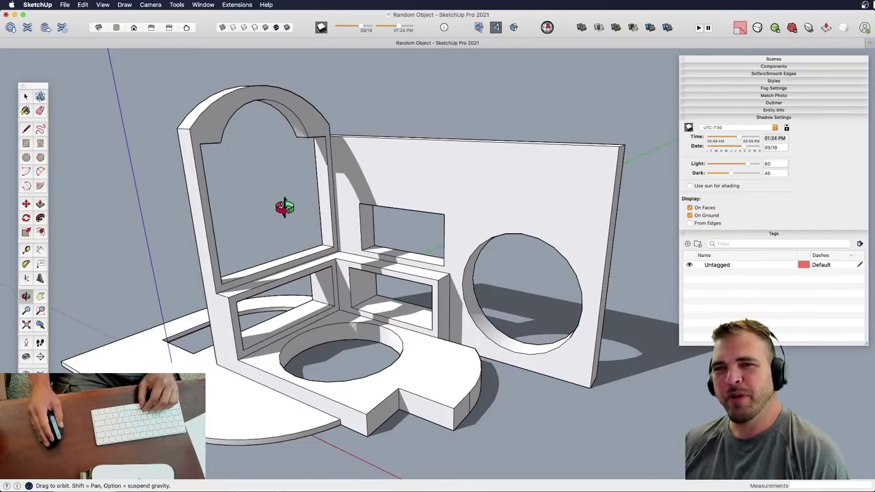
pyautogui.press('space')
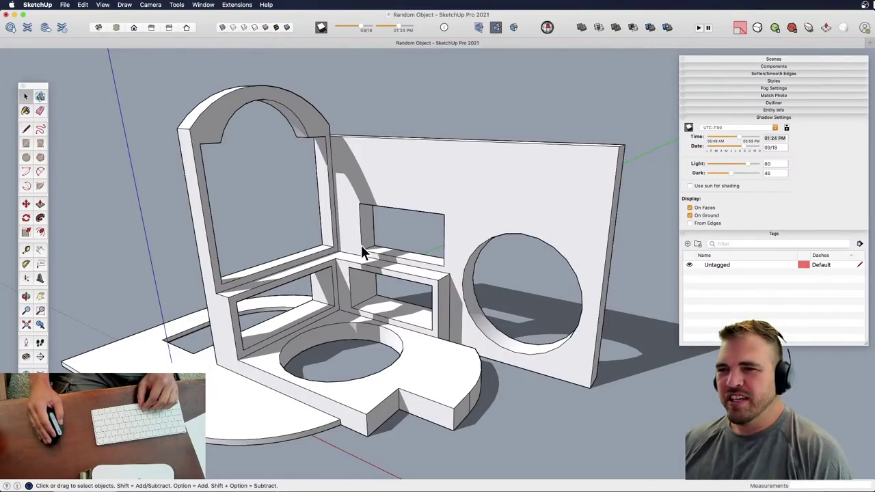
pyautogui.press('o')
pyautogui.moveTo(400, 229); pyautogui.dragTo(384, 251)
pyautogui.press('space')
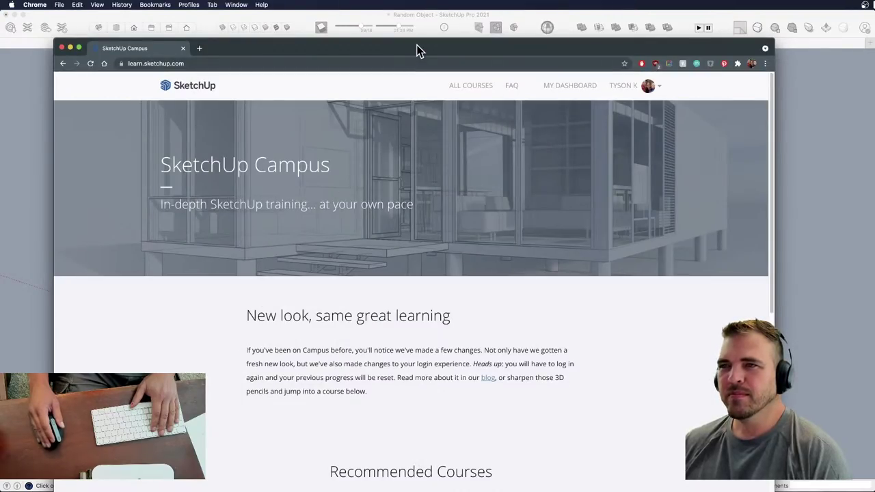
# - Scroll to Recommended Courses on SketchUp Campus and open the All Courses page
pyautogui.moveTo(416, 45)
pyautogui.mouseDown()
pyautogui.moveTo(409, 18)
pyautogui.moveTo(414, 30)
pyautogui.mouseUp()
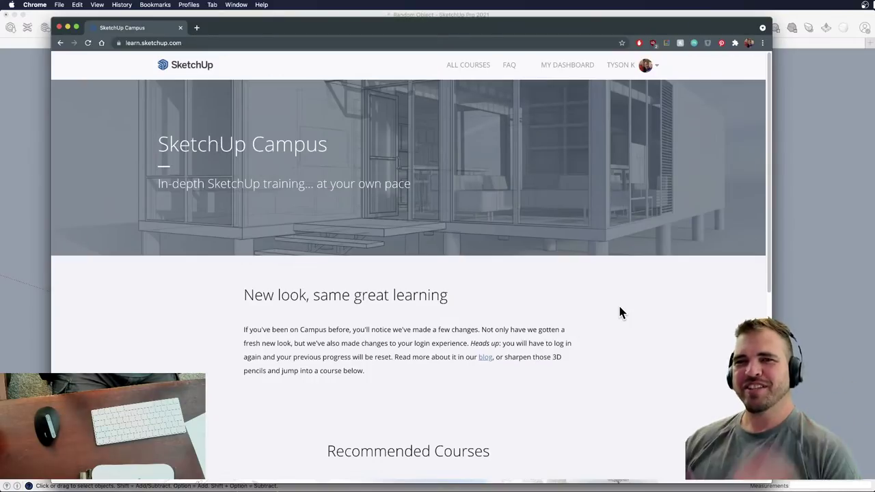
pyautogui.scroll(-1, 516, 299)
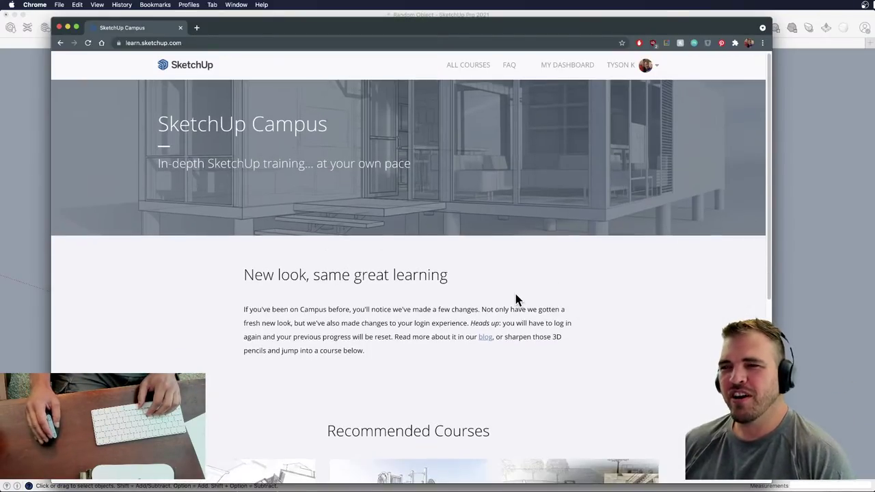
pyautogui.scroll(-6, 516, 299)
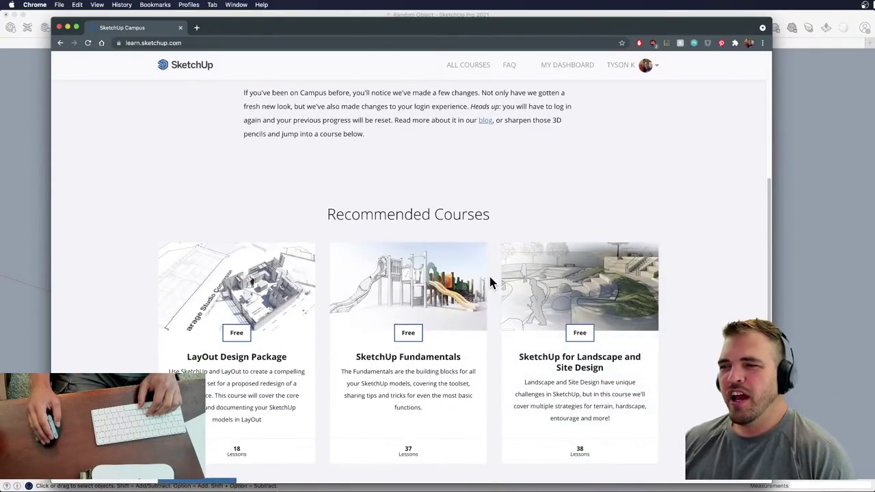
pyautogui.scroll(-3, 490, 280)
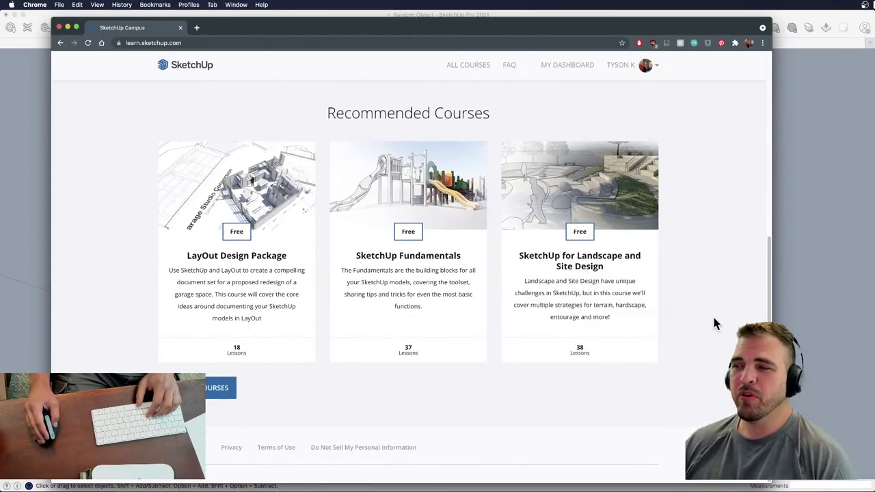
pyautogui.scroll(1, 687, 319)
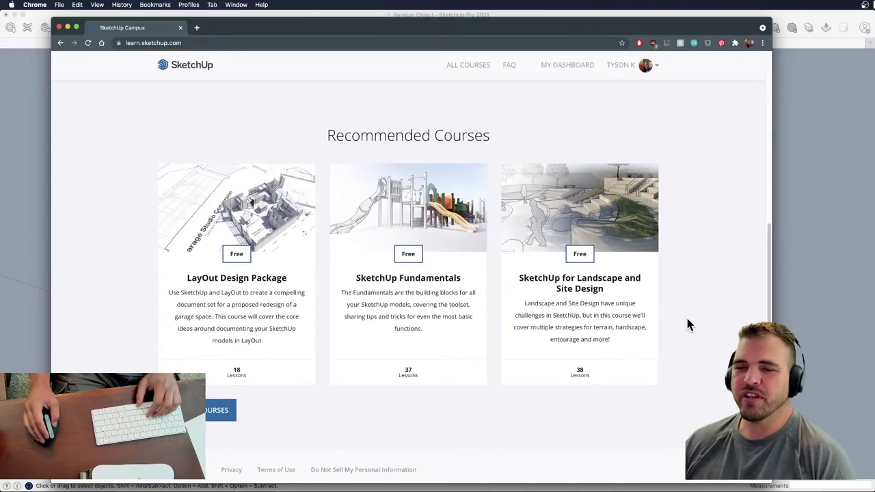
pyautogui.scroll(-1, 687, 318)
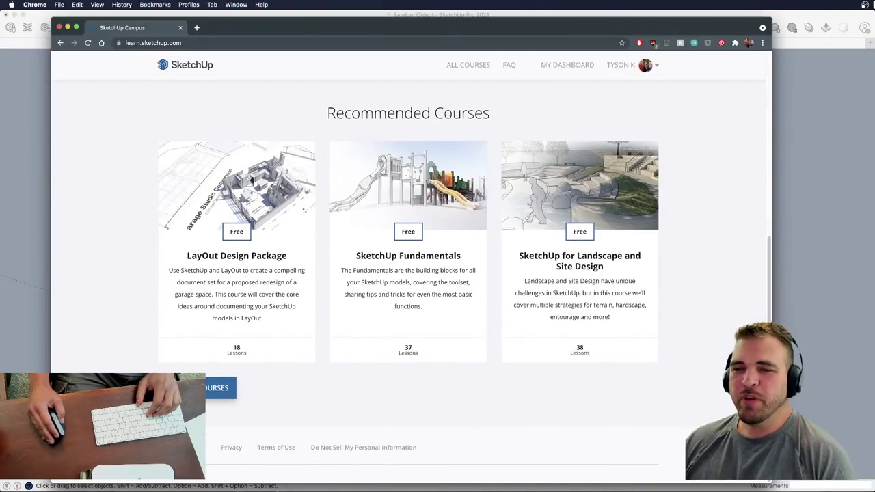
pyautogui.click(220, 387)
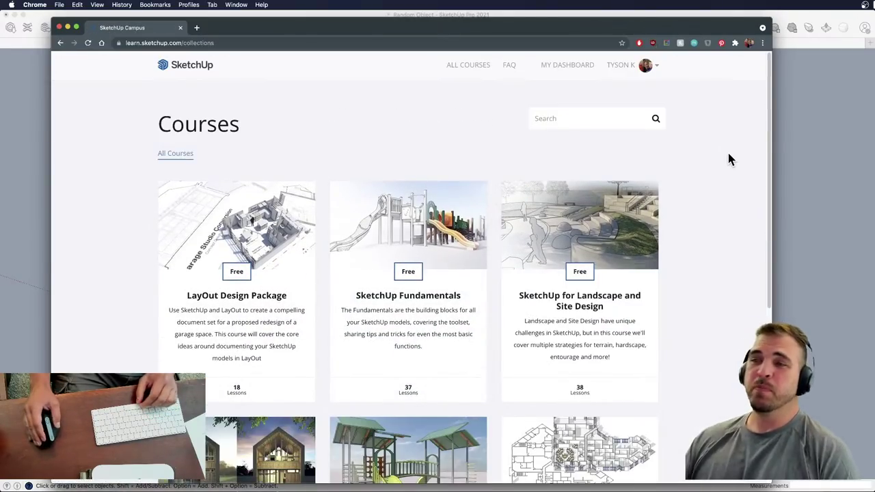
pyautogui.scroll(-5, 716, 198)
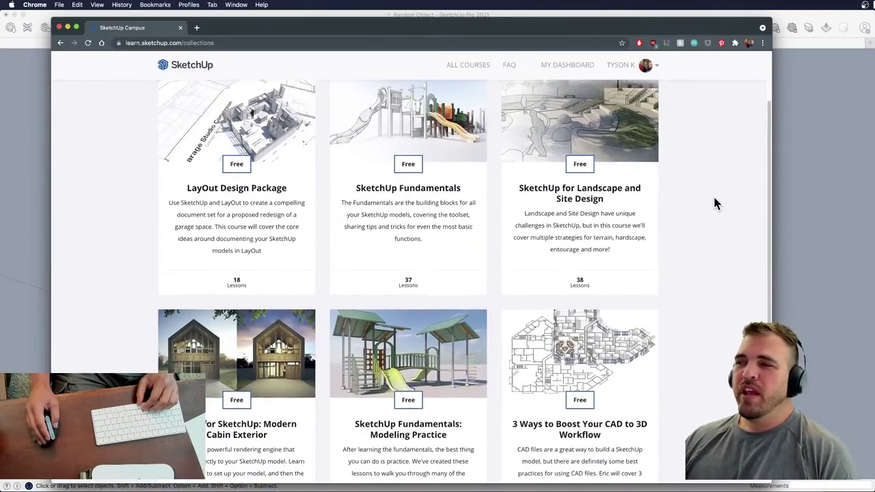
pyautogui.scroll(-8, 713, 196)
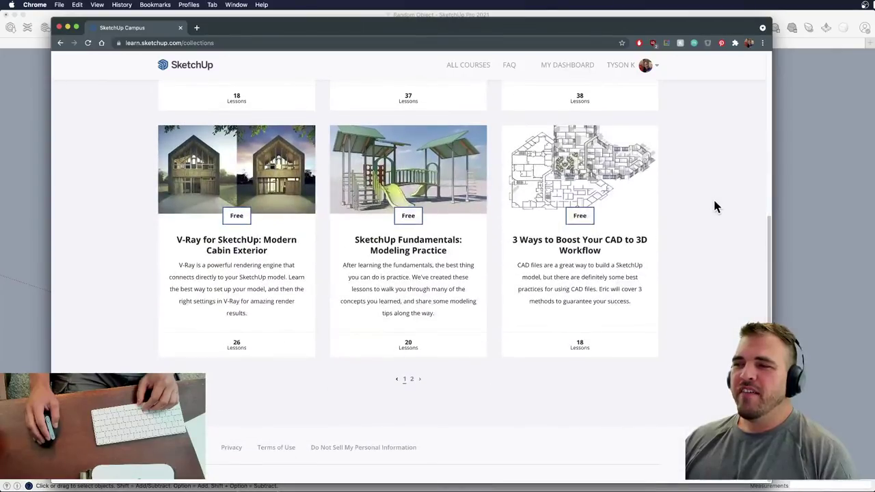
pyautogui.click(415, 381)
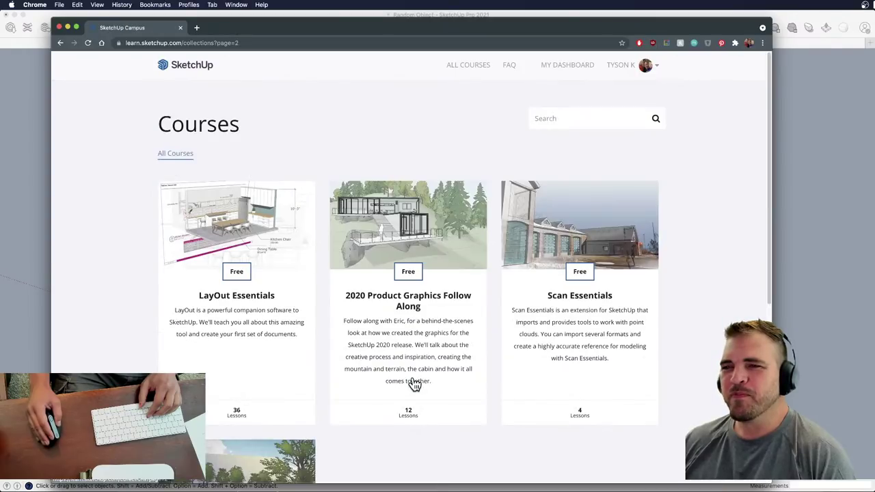
pyautogui.scroll(-3, 706, 253)
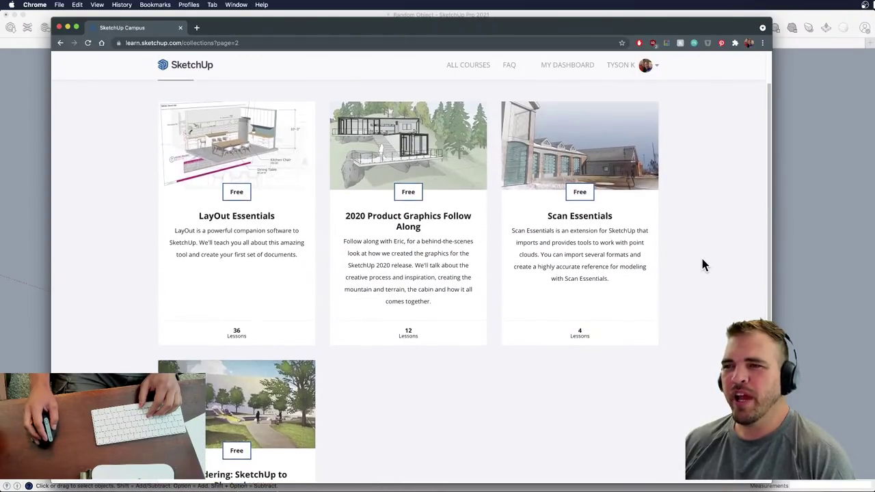
pyautogui.scroll(-1, 702, 266)
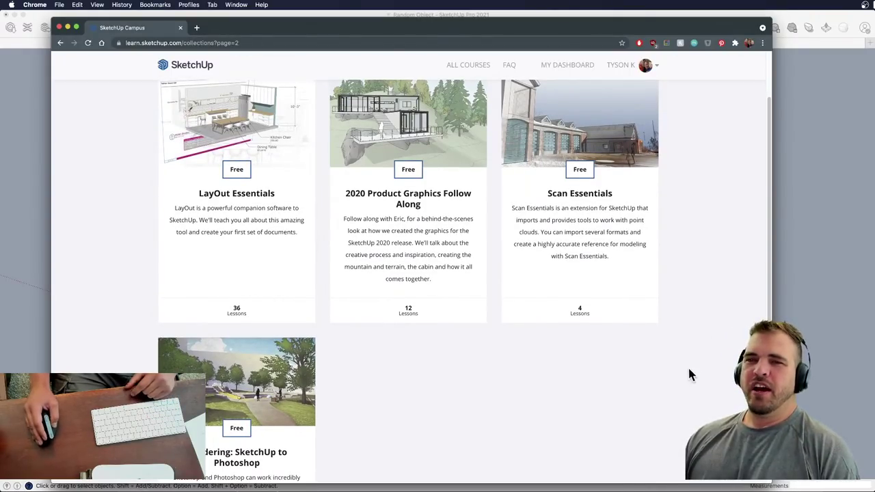
pyautogui.scroll(-2, 445, 403)
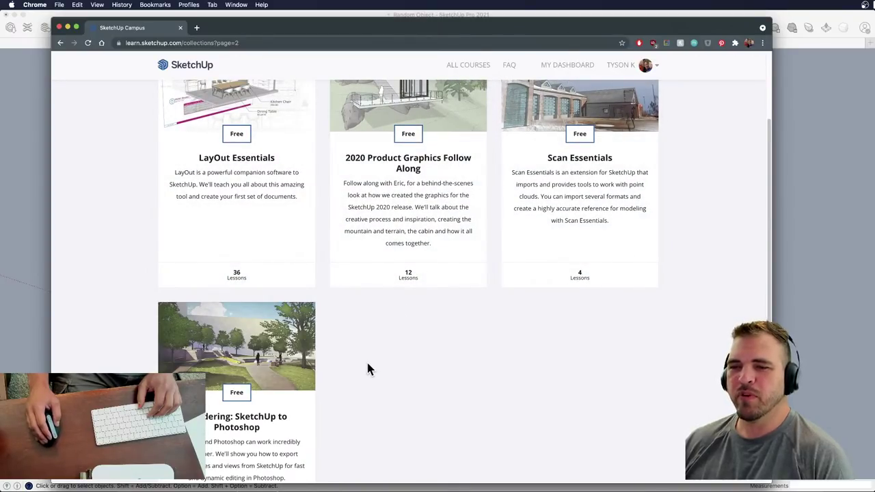
pyautogui.scroll(3, 381, 393)
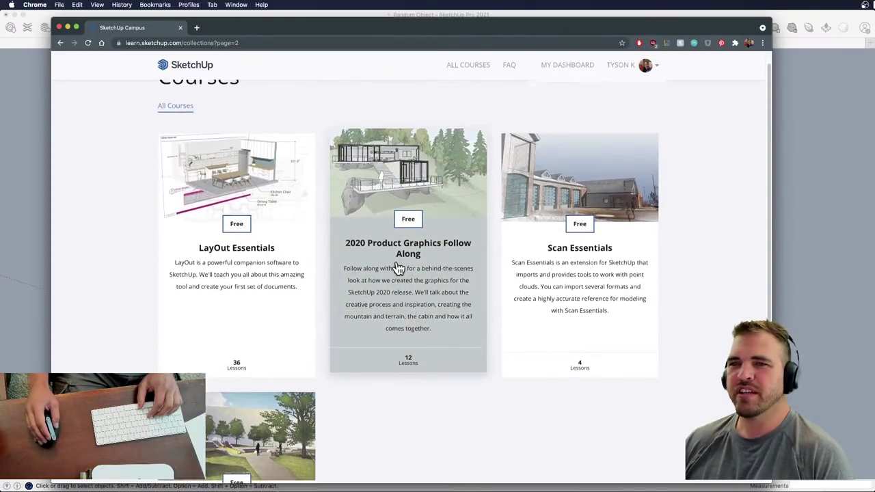
pyautogui.scroll(-6, 400, 352)
pyautogui.click(404, 379)
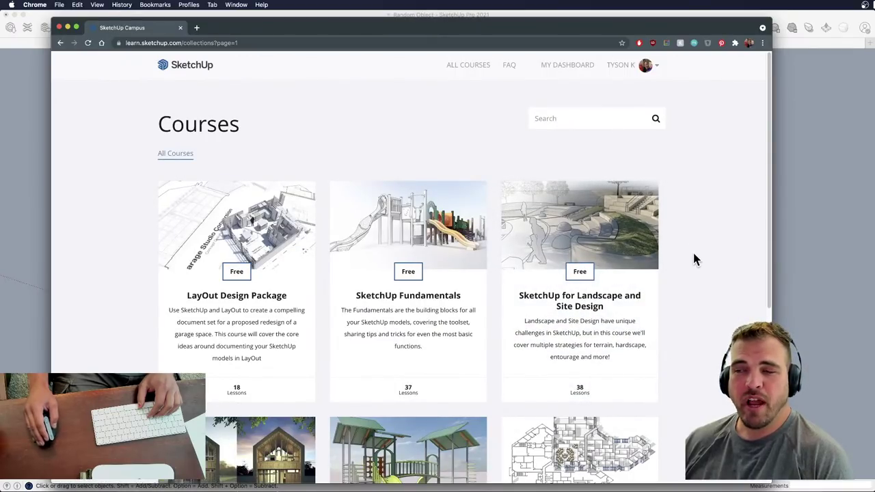
pyautogui.scroll(-1, 680, 253)
pyautogui.scroll(-3, 679, 255)
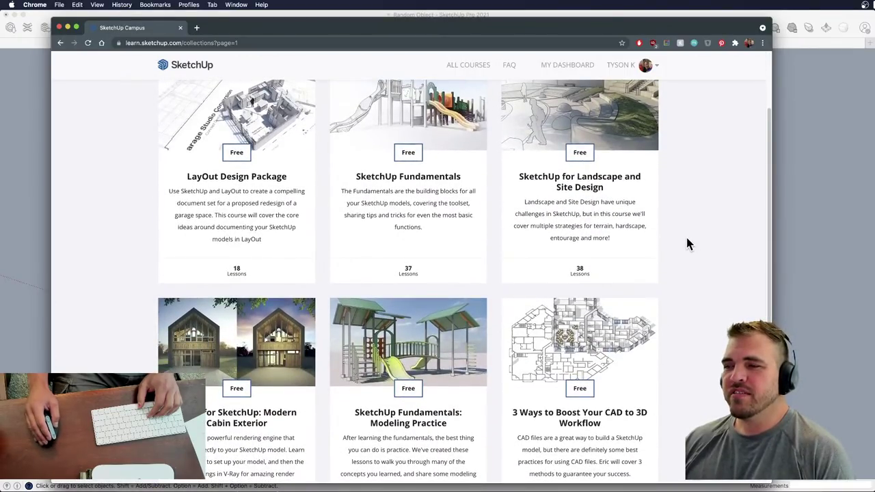
pyautogui.scroll(-1, 695, 254)
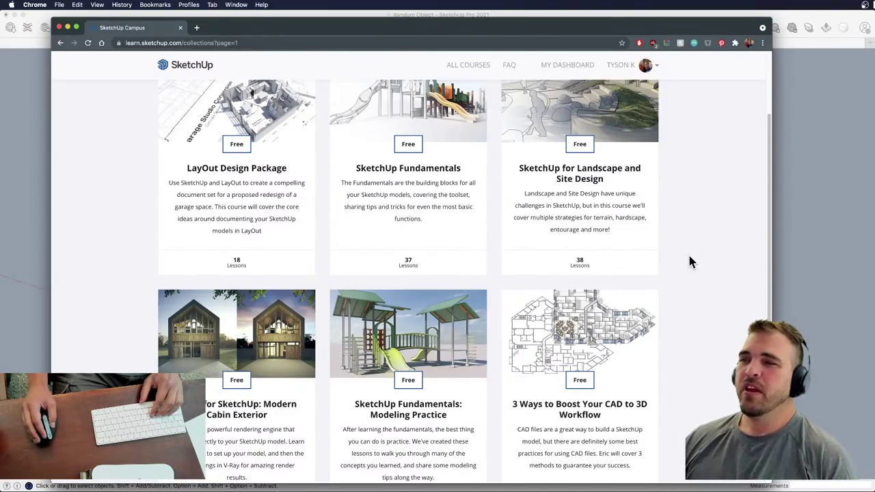
pyautogui.scroll(3, 685, 253)
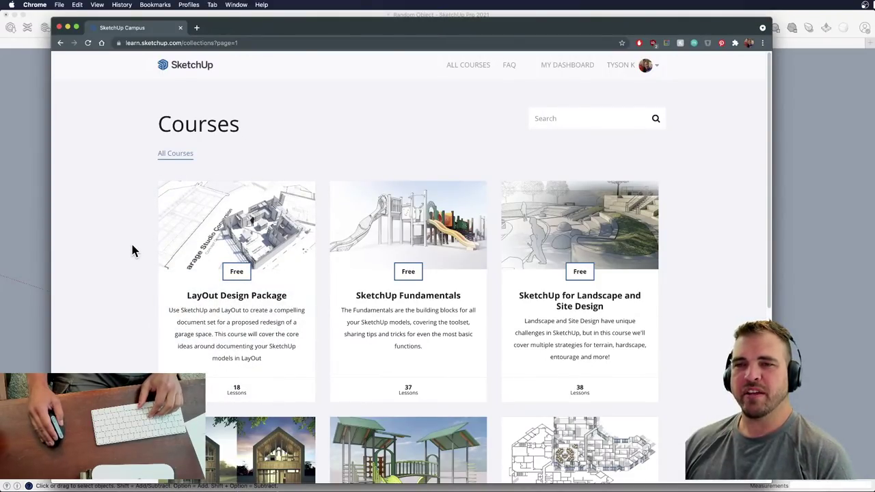
# - Browse the LayOut Design Package lessons, expanding Overview and Preparation, then replay the course
pyautogui.scroll(-2, 133, 253)
pyautogui.scroll(-1, 132, 248)
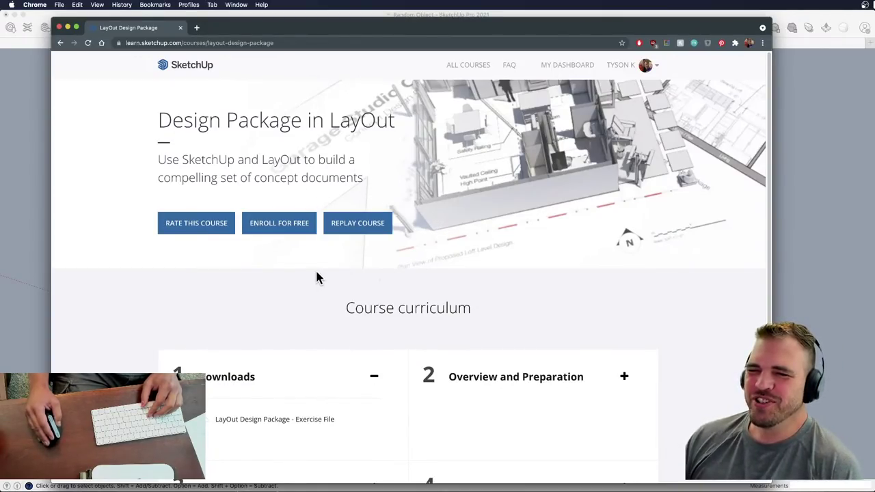
pyautogui.scroll(-4, 295, 287)
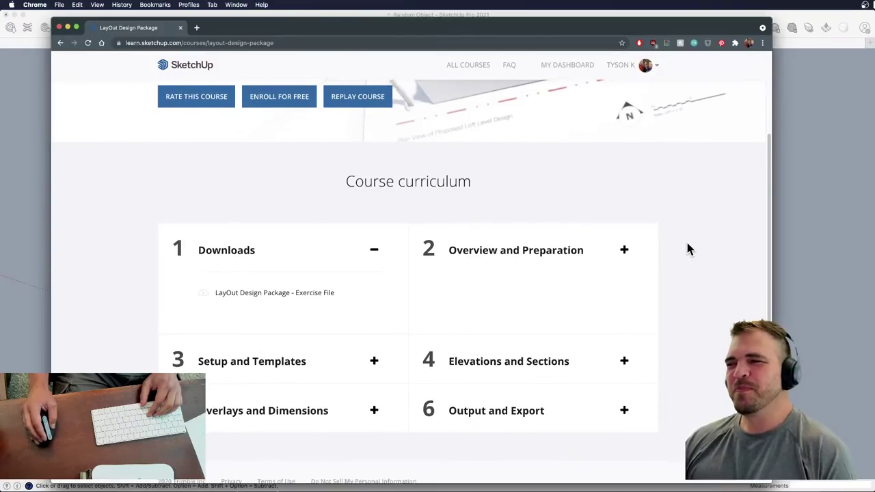
pyautogui.scroll(-1, 686, 240)
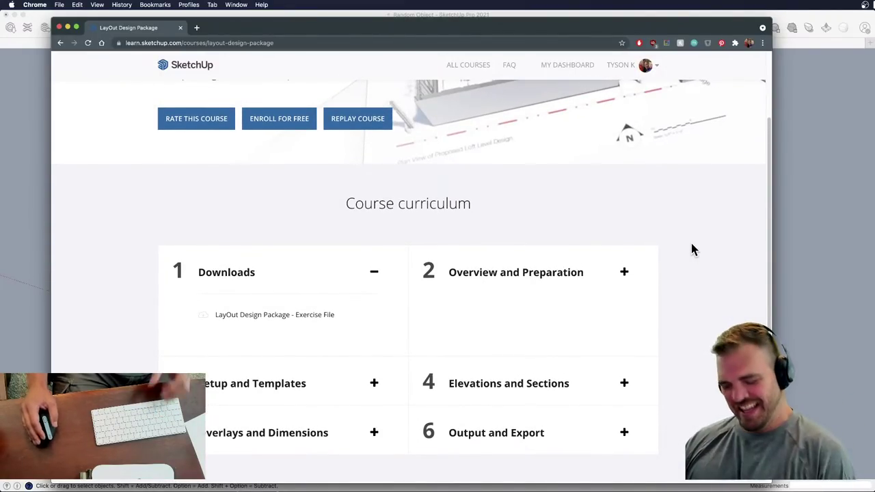
pyautogui.click(624, 273)
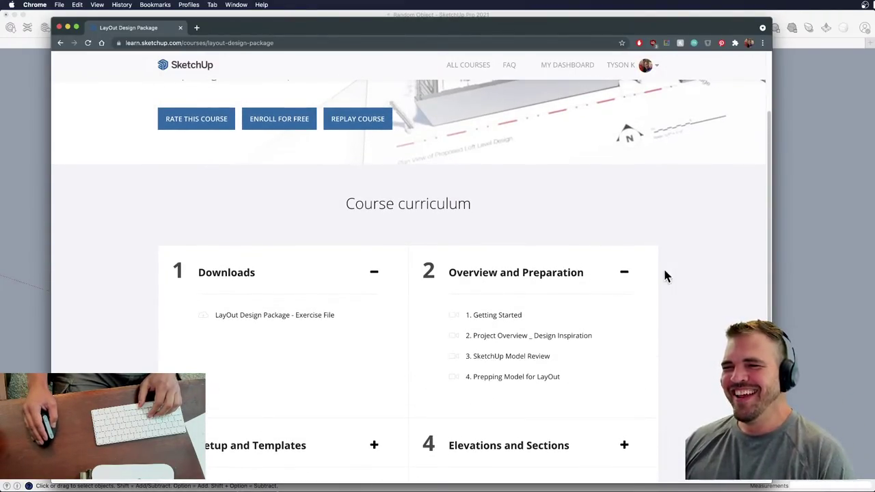
pyautogui.scroll(-3, 682, 268)
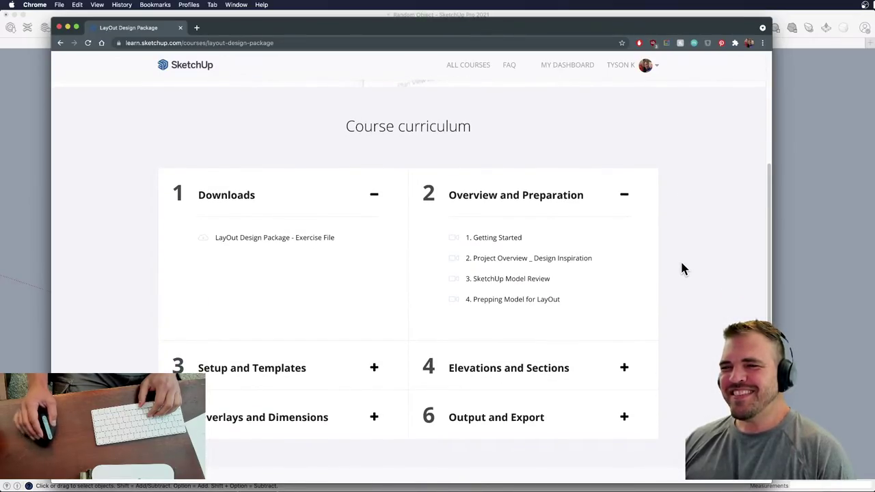
pyautogui.scroll(6, 682, 268)
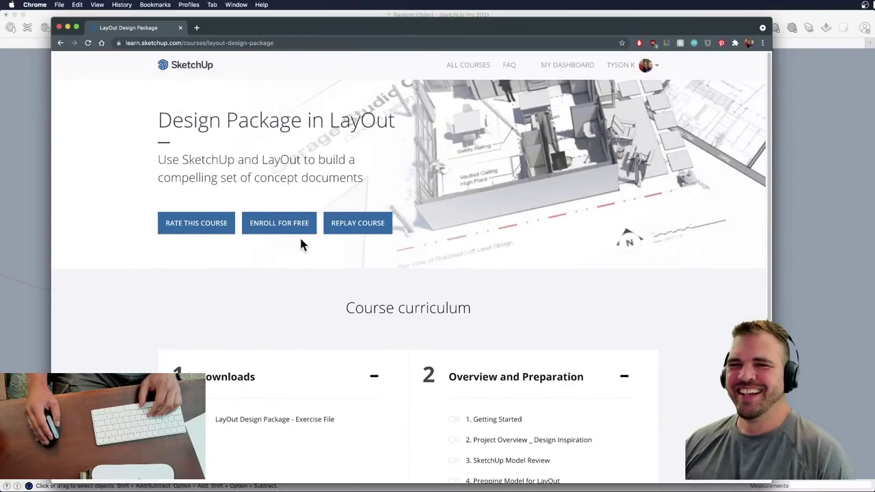
pyautogui.click(338, 228)
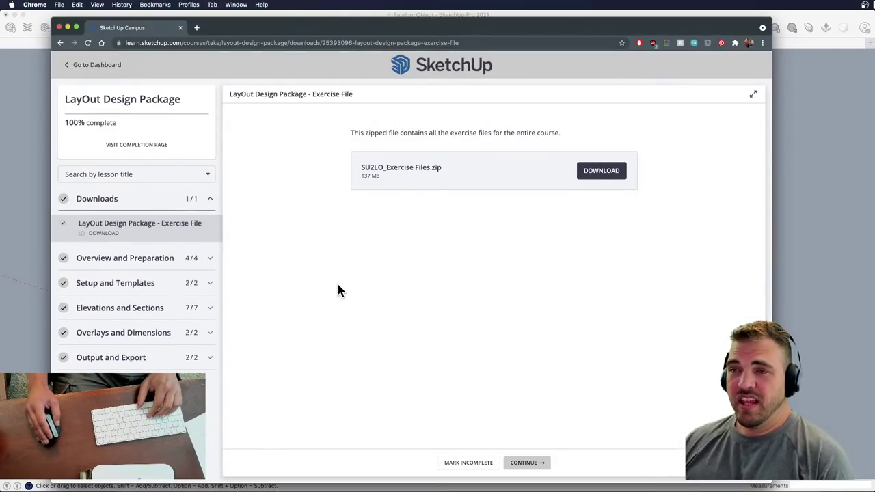
# - Open lesson 5, Elevations Before _ After, then continue to lesson 6, Proposed Floor Plans
pyautogui.click(147, 280)
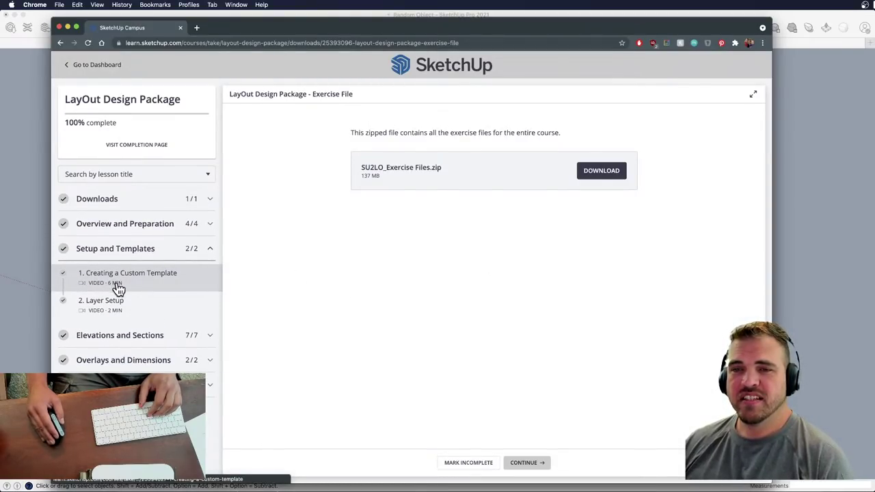
pyautogui.click(136, 336)
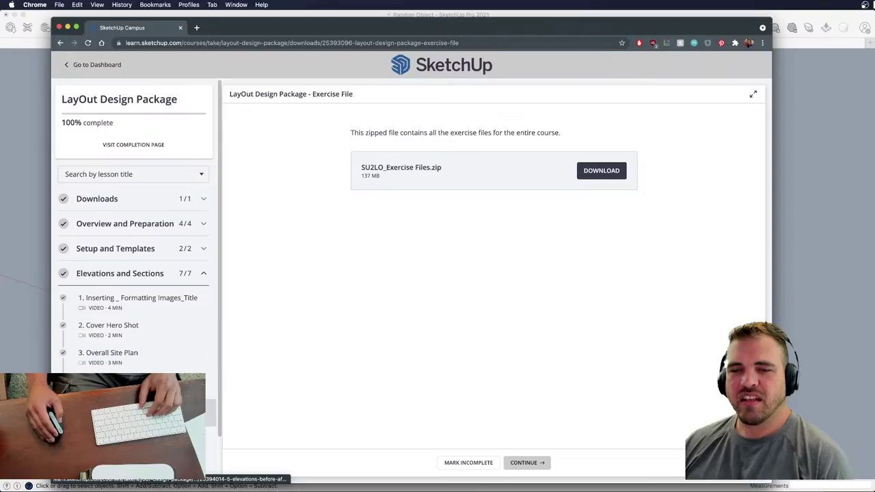
pyautogui.click(109, 407)
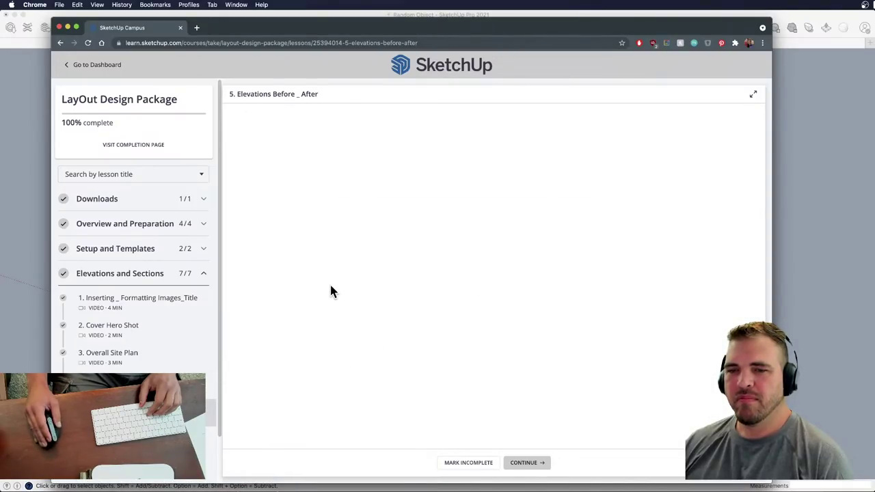
pyautogui.click(524, 463)
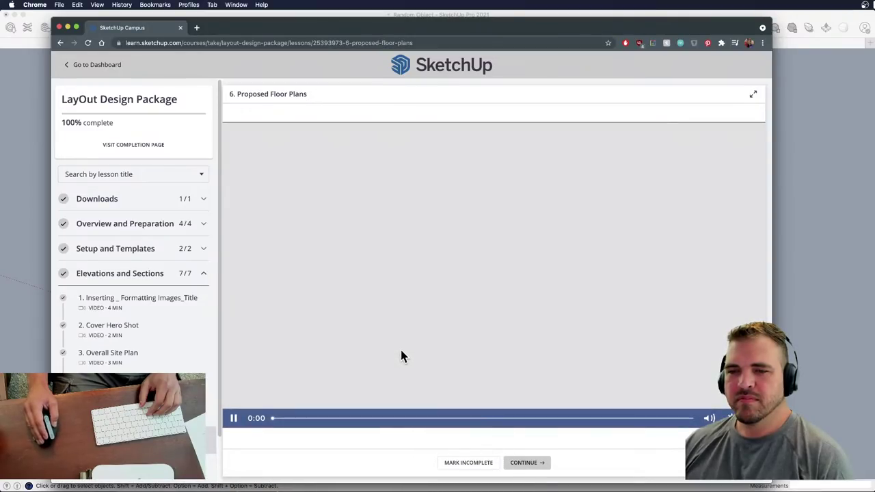
# - Pause the Proposed Floor Plans video and skip ahead to 0:43
pyautogui.click(233, 419)
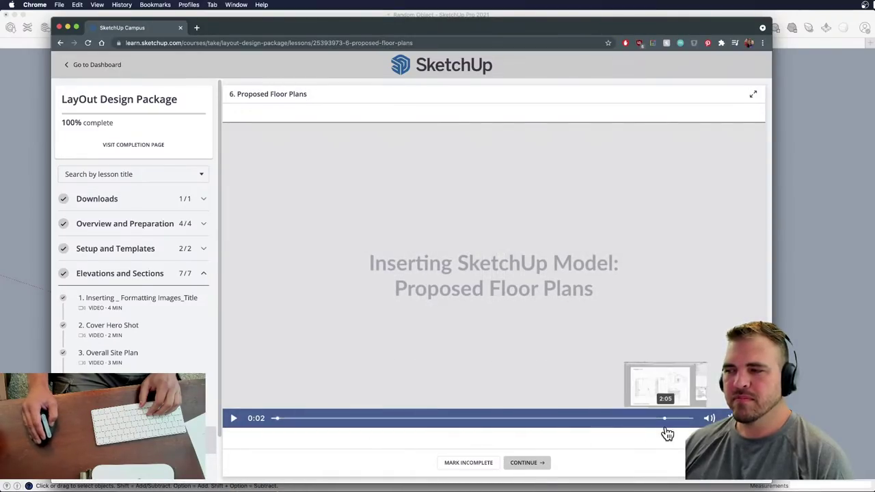
pyautogui.click(338, 419)
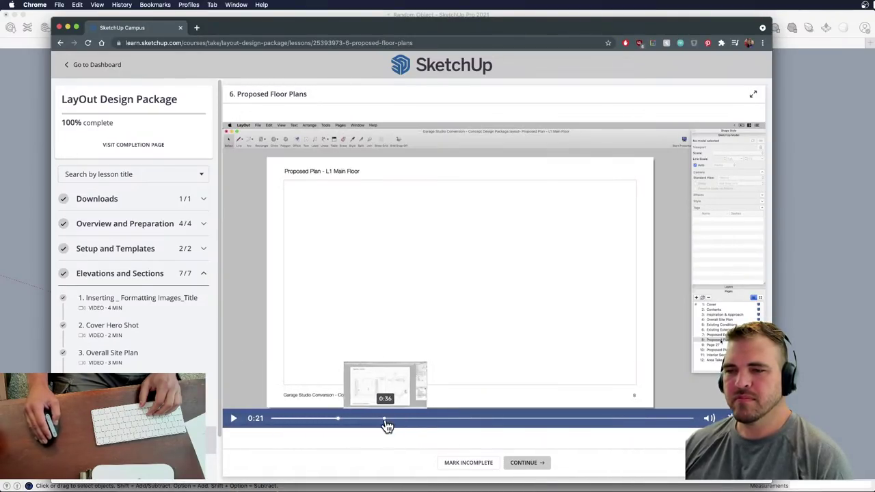
pyautogui.click(408, 420)
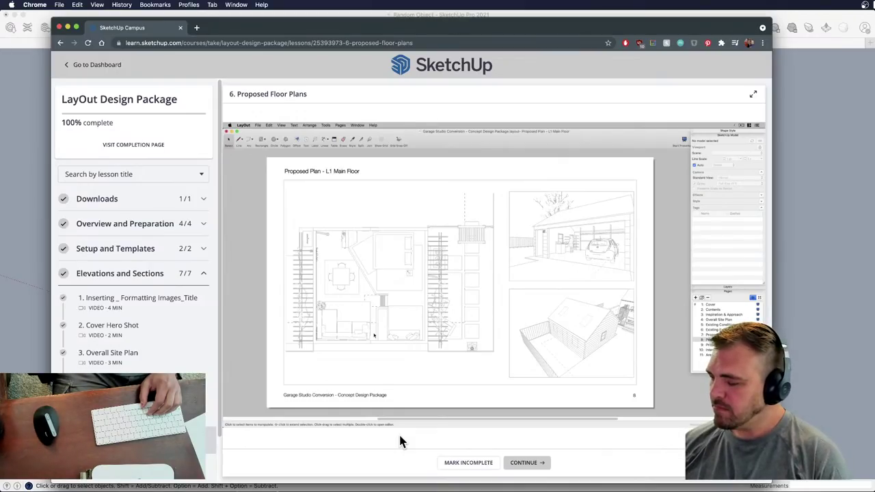
pyautogui.moveTo(342, 378)
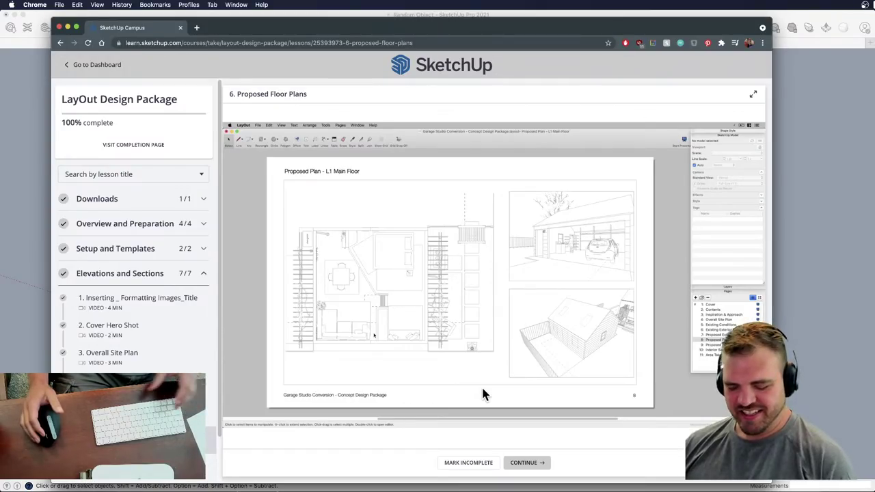
# - Nudge the Chrome window and go back to the My courses dashboard
pyautogui.moveTo(478, 394)
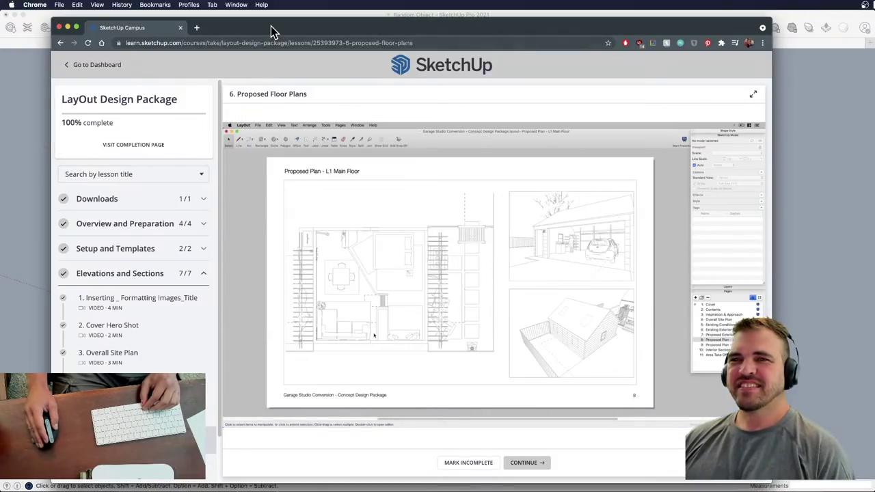
pyautogui.moveTo(271, 26); pyautogui.dragTo(262, 33)
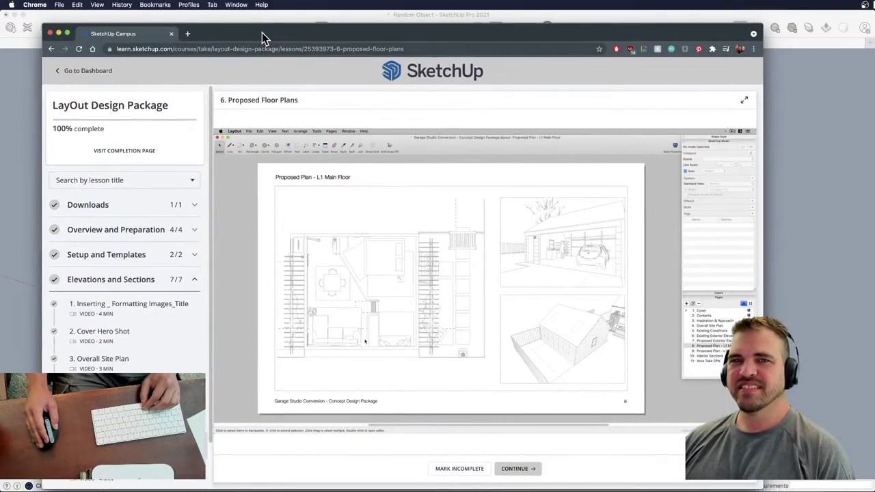
pyautogui.click(87, 71)
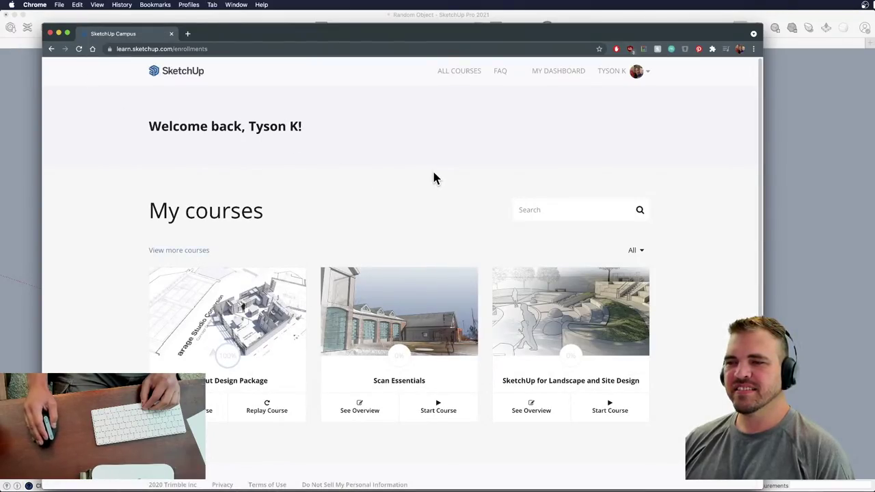
# - Bring SketchUp in front of Chrome, then orbit, zoom and pan to recentre the model
pyautogui.moveTo(428, 34); pyautogui.dragTo(428, 73)
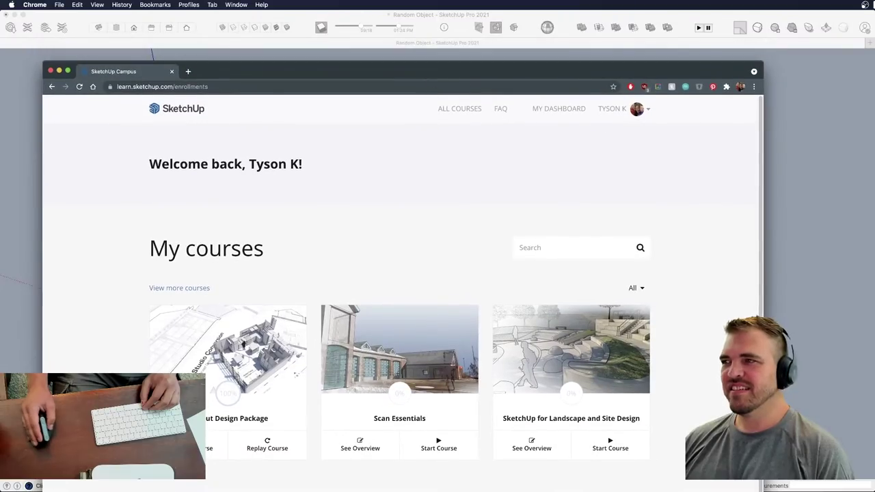
pyautogui.click(800, 166)
pyautogui.moveTo(398, 321); pyautogui.dragTo(392, 256, button='middle')
pyautogui.scroll(3, 438, 209)
pyautogui.moveTo(437, 209)
pyautogui.keyDown('shift'); pyautogui.mouseDown(button='middle')
pyautogui.moveTo(435, 242)
pyautogui.moveTo(419, 239)
pyautogui.moveTo(445, 240)
pyautogui.moveTo(445, 266)
pyautogui.mouseUp(button='middle'); pyautogui.keyUp('shift')
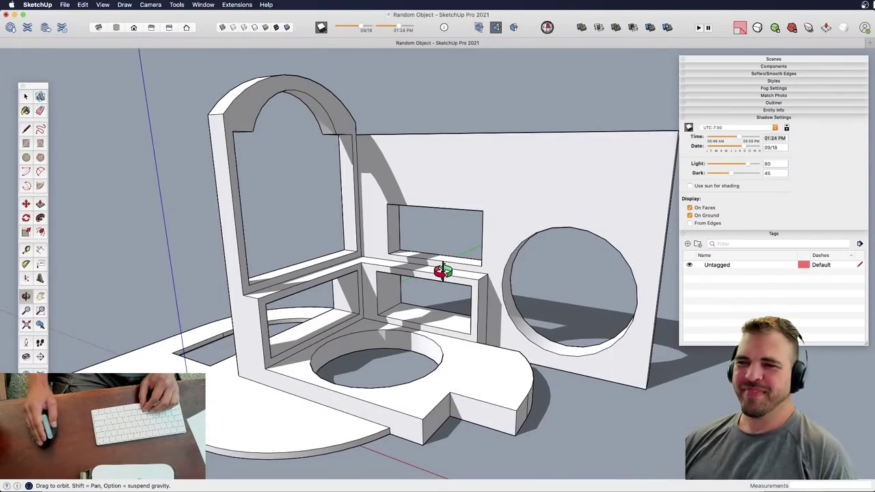
# - Zoom out and orbit to look from above, then collapse Shadow Settings in the tray
pyautogui.scroll(-3, 363, 259)
pyautogui.moveTo(389, 287); pyautogui.dragTo(375, 176)
pyautogui.press('space')
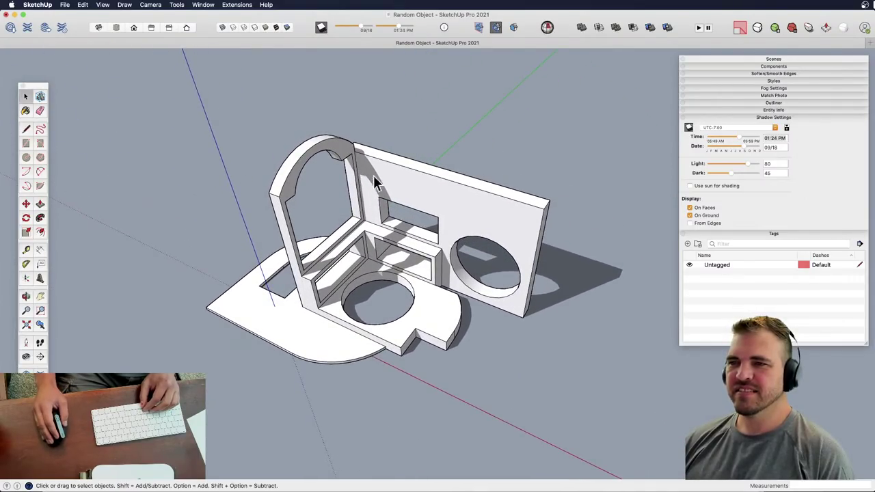
pyautogui.click(802, 116)
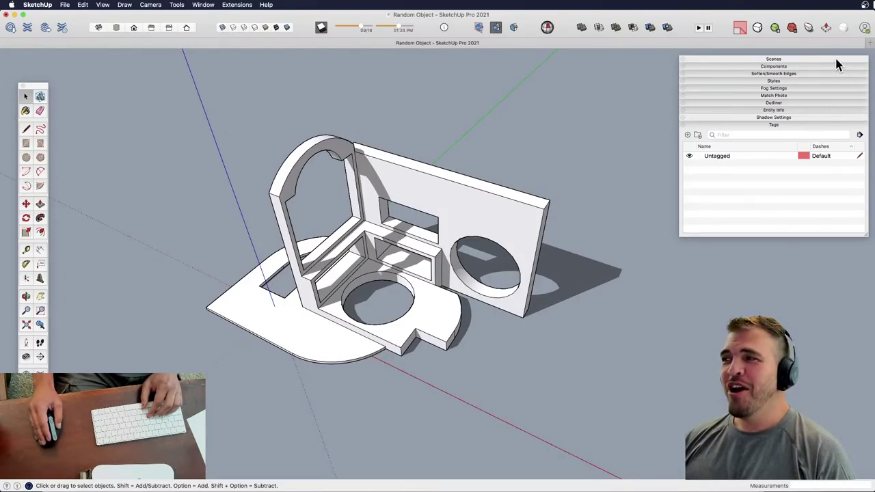
pyautogui.moveTo(836, 58); pyautogui.dragTo(832, 63)
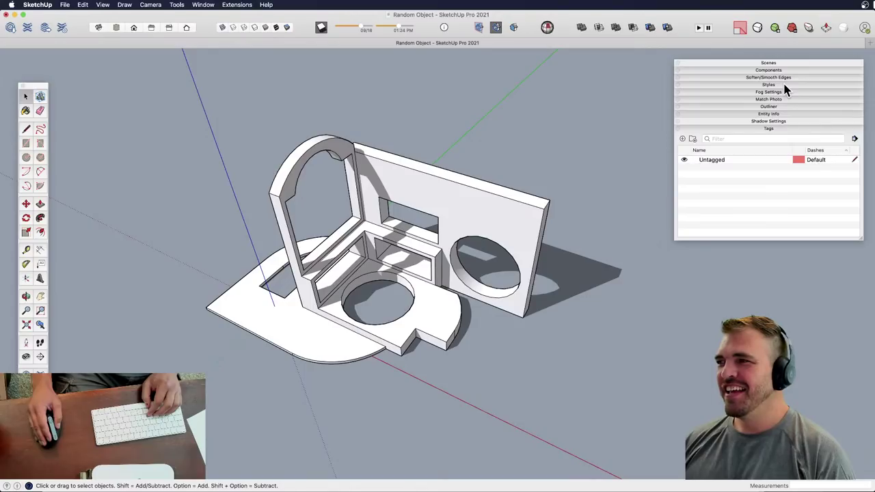
# - Expand Scenes, frame the model, add it as Scene 1, and switch to Two-Point Perspective
pyautogui.click(786, 63)
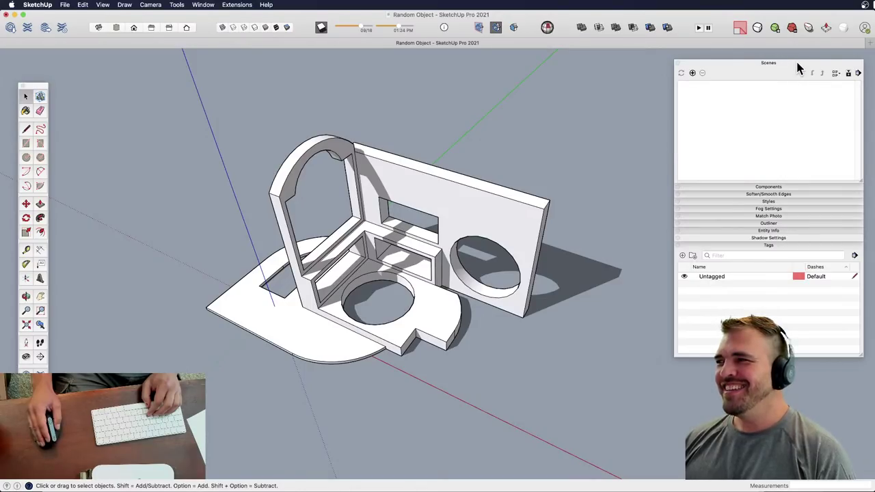
pyautogui.moveTo(797, 61); pyautogui.dragTo(796, 63)
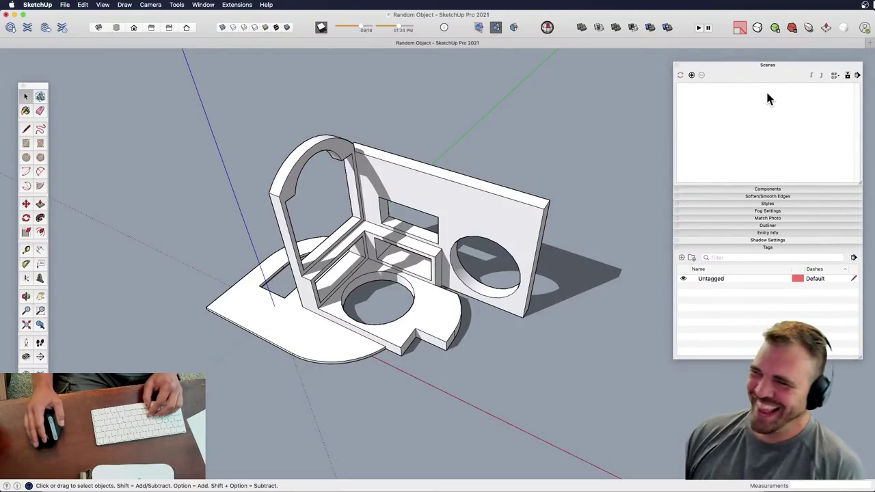
pyautogui.click(405, 276)
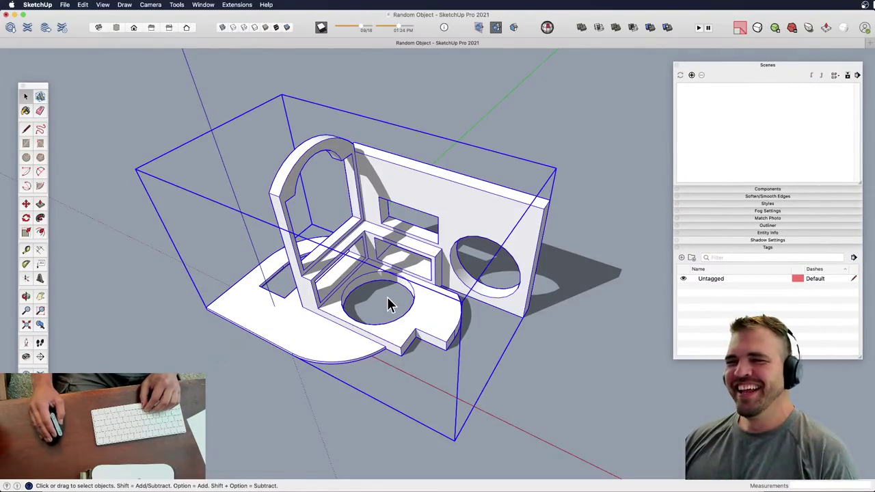
pyautogui.moveTo(389, 302); pyautogui.dragTo(361, 221, button='middle')
pyautogui.scroll(3, 354, 258)
pyautogui.scroll(2, 354, 259)
pyautogui.press('space')
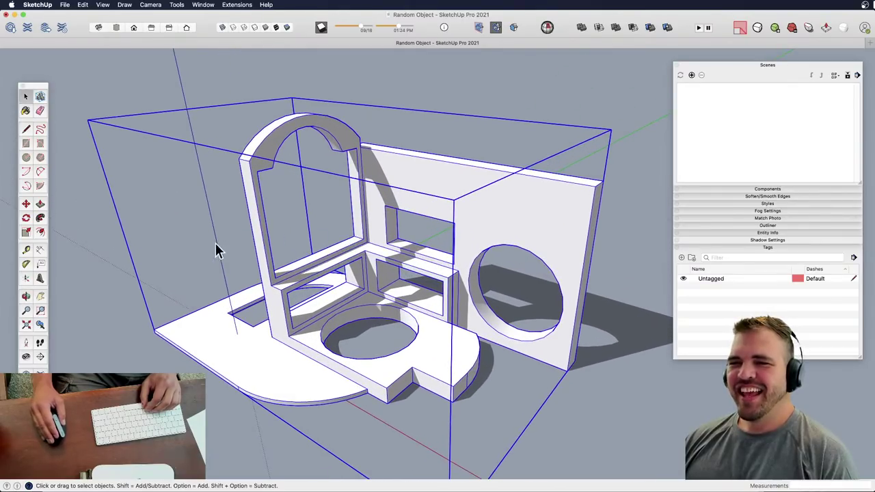
pyautogui.click(257, 257)
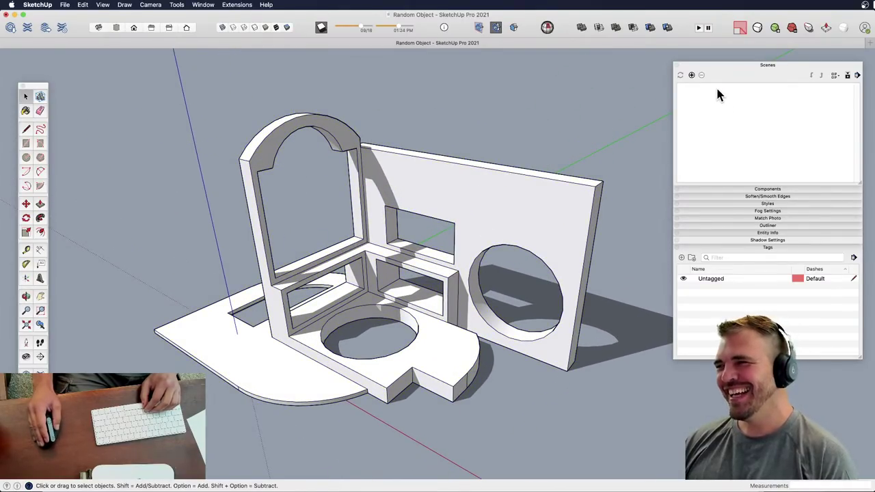
pyautogui.click(691, 76)
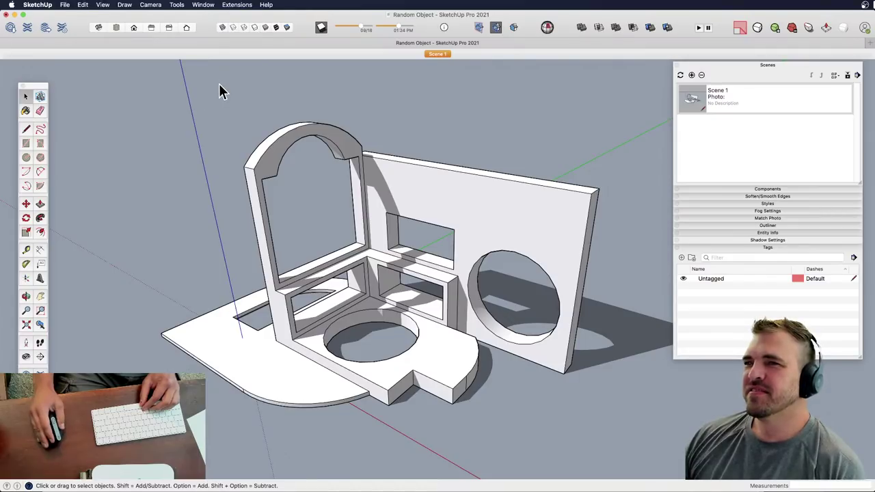
pyautogui.hotkey('ctrl', 'shift', 'p')
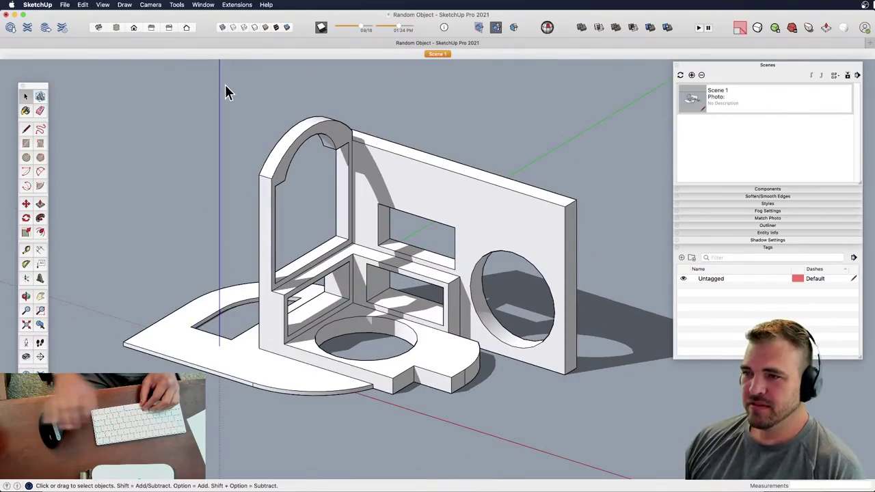
# - Switch to Top view with shadows off and add it as a second scene
pyautogui.click(118, 30)
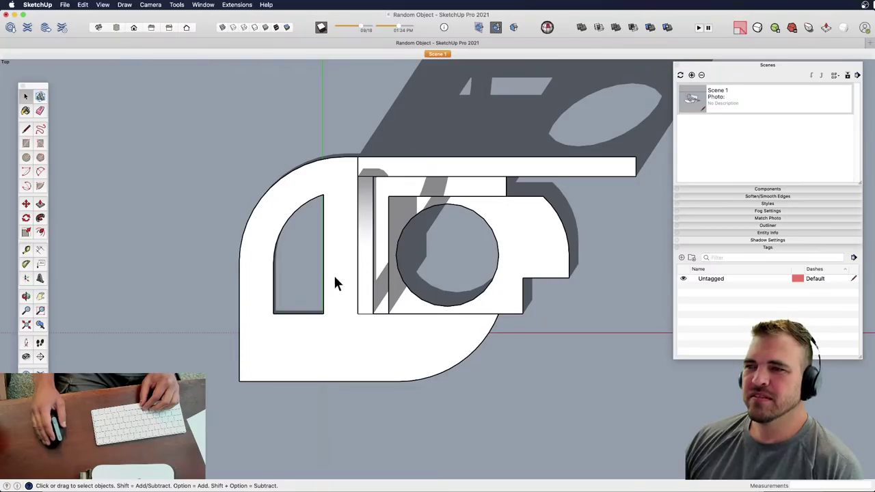
pyautogui.hotkey('shift', 's')
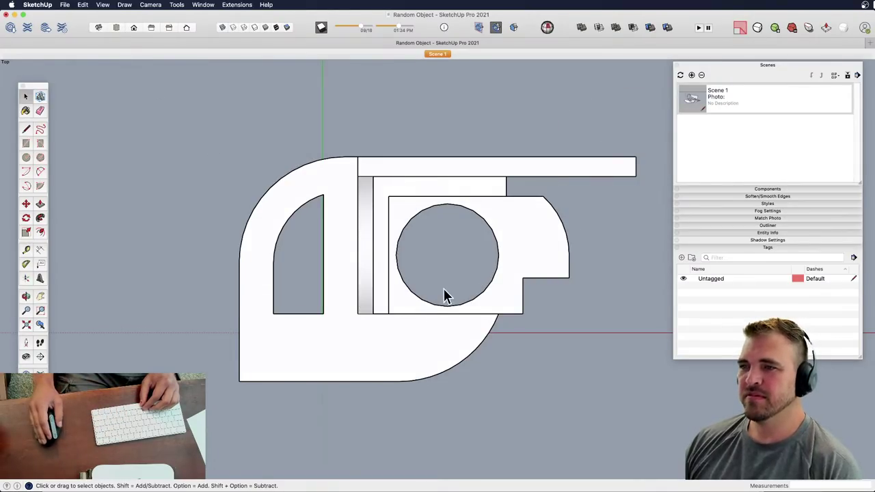
pyautogui.moveTo(442, 288)
pyautogui.keyDown('shift'); pyautogui.mouseDown(button='middle')
pyautogui.moveTo(406, 280)
pyautogui.moveTo(353, 287)
pyautogui.moveTo(406, 253)
pyautogui.mouseUp(button='middle'); pyautogui.keyUp('shift')
pyautogui.scroll(3, 349, 293)
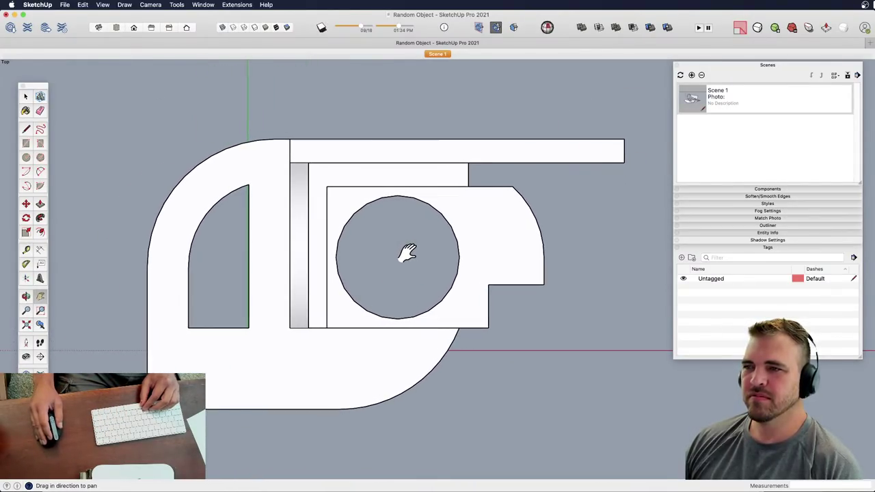
pyautogui.click(690, 75)
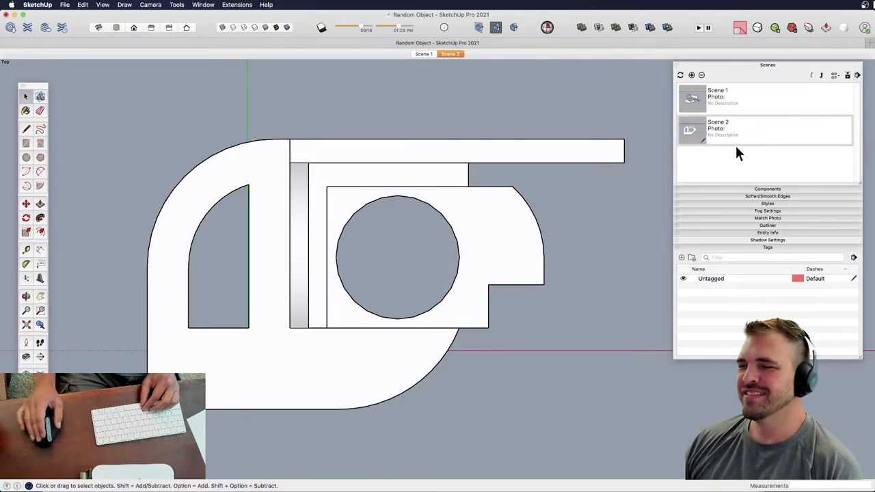
# - Name the new scene Top and rename Scene 1 to Perpective
pyautogui.click(847, 76)
pyautogui.click(745, 203)
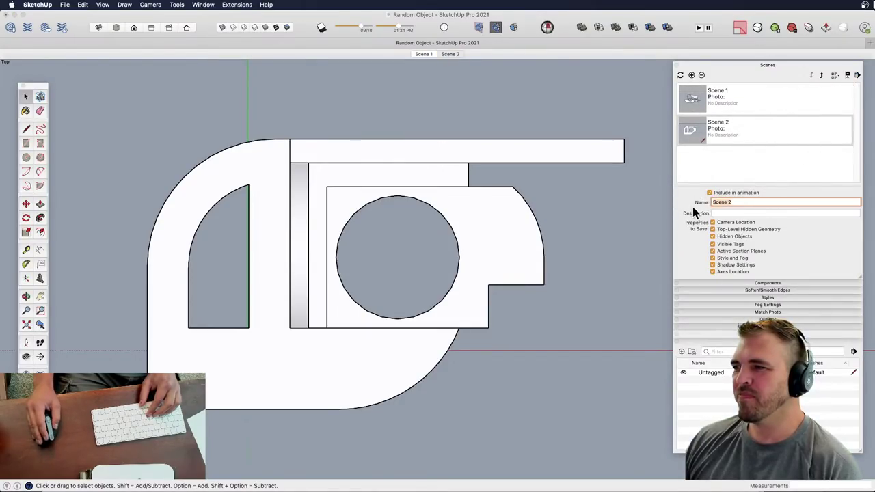
pyautogui.write('Top')
pyautogui.press('Return')
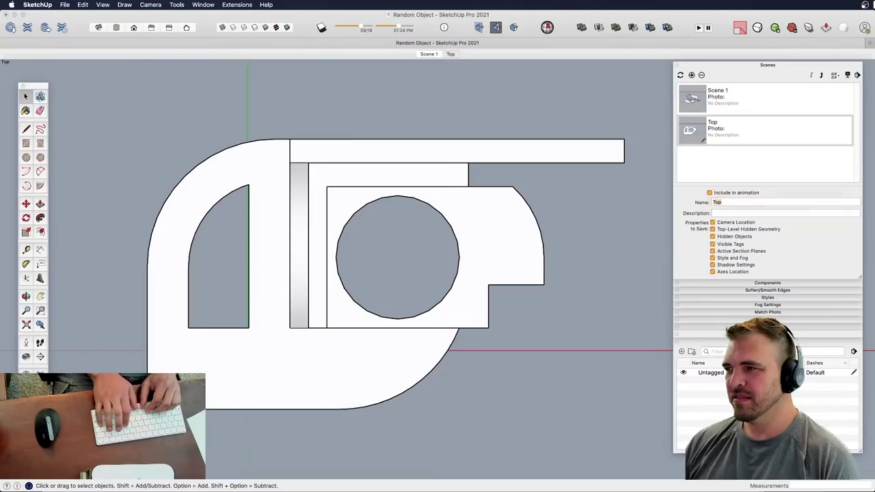
pyautogui.click(728, 100)
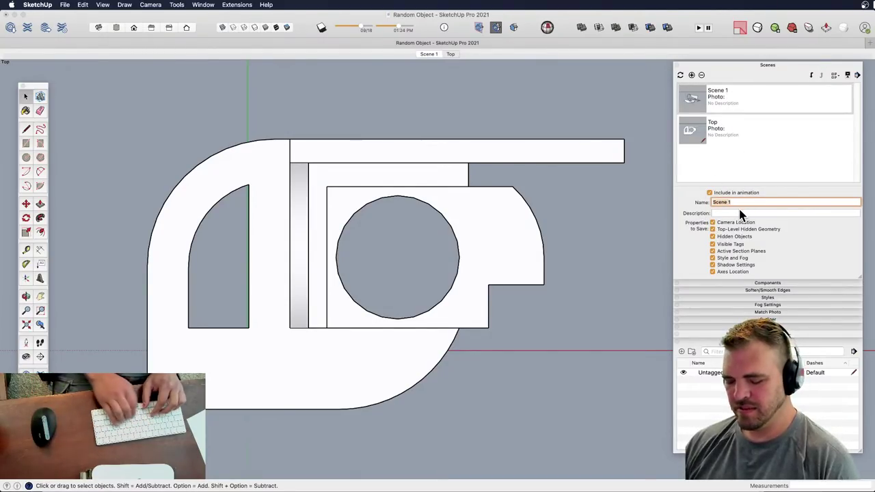
pyautogui.write('Perpective')
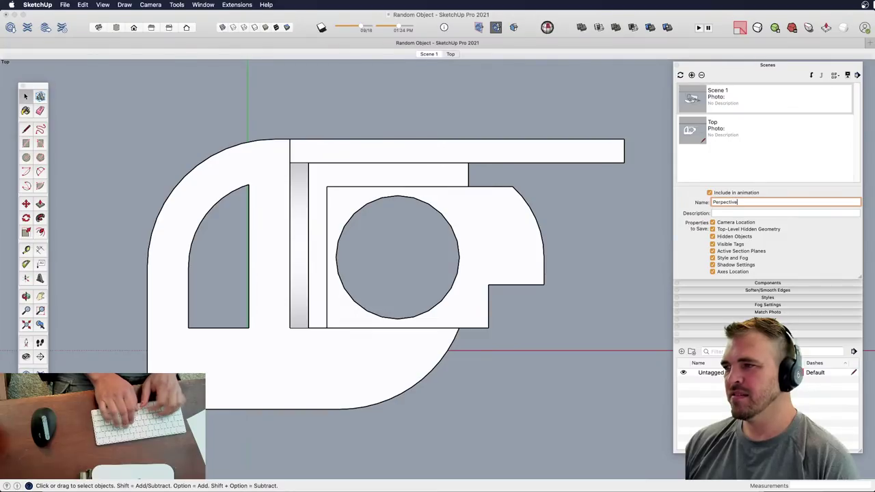
pyautogui.press('Return')
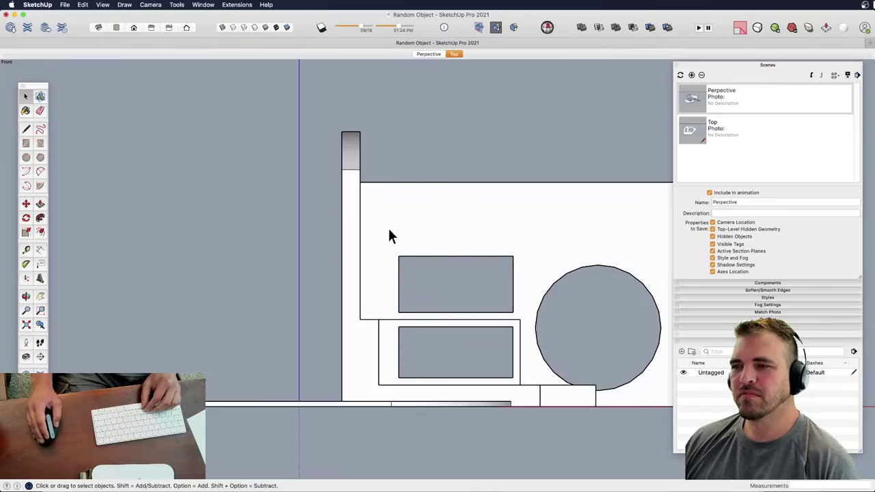
# - Recentre the view, then bring the Chrome SketchUp Campus window to the front
pyautogui.moveTo(455, 251)
pyautogui.keyDown('shift'); pyautogui.mouseDown(button='middle')
pyautogui.moveTo(426, 273)
pyautogui.moveTo(404, 267)
pyautogui.moveTo(427, 282)
pyautogui.mouseUp(button='middle'); pyautogui.keyUp('shift')
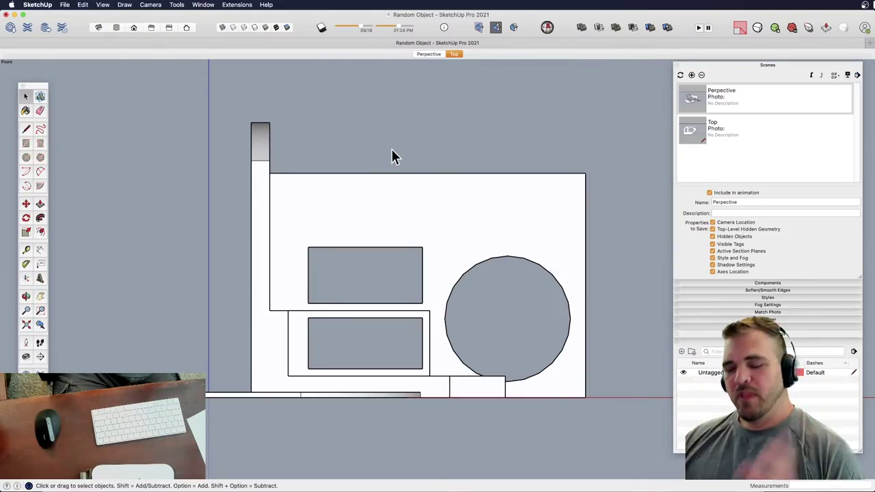
pyautogui.hotkey('ctrl', 'Up')
pyautogui.click(203, 321)
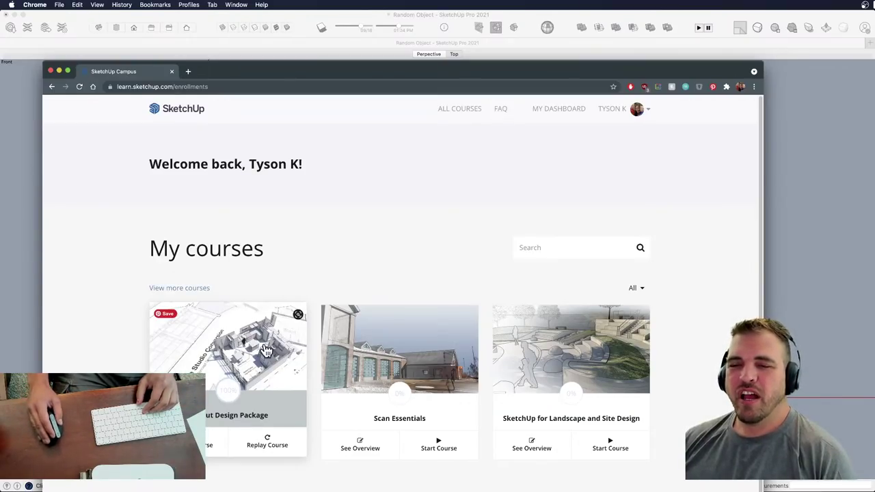
# - Drag the Chrome window aside and bring the SketchUp Random Object model window back in front
pyautogui.moveTo(325, 77); pyautogui.dragTo(342, 34)
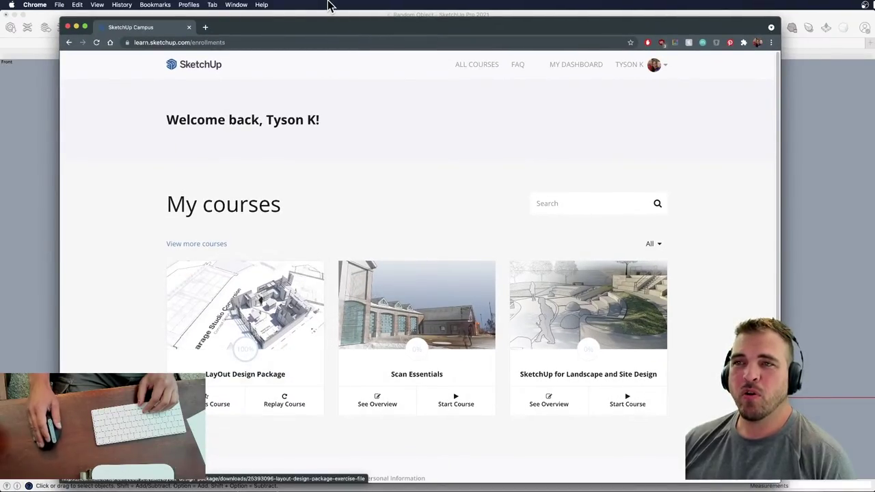
pyautogui.moveTo(326, 28)
pyautogui.mouseDown()
pyautogui.moveTo(285, 72)
pyautogui.moveTo(291, 82)
pyautogui.mouseUp()
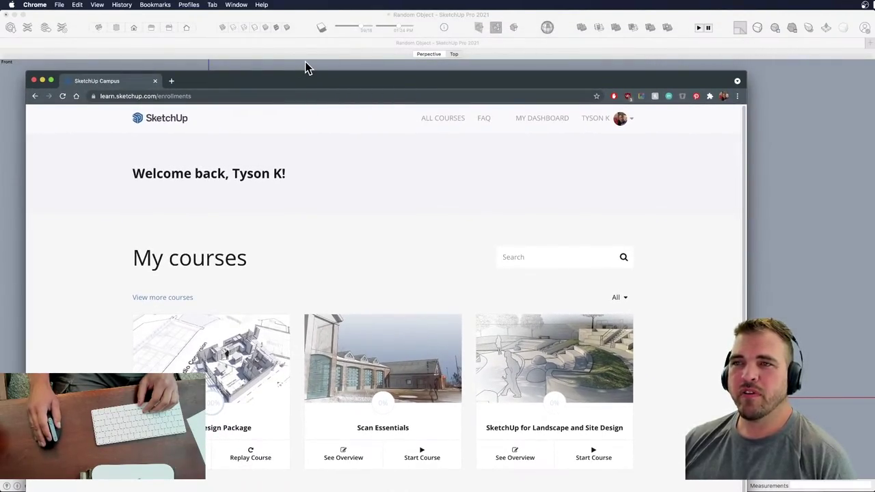
pyautogui.click(304, 62)
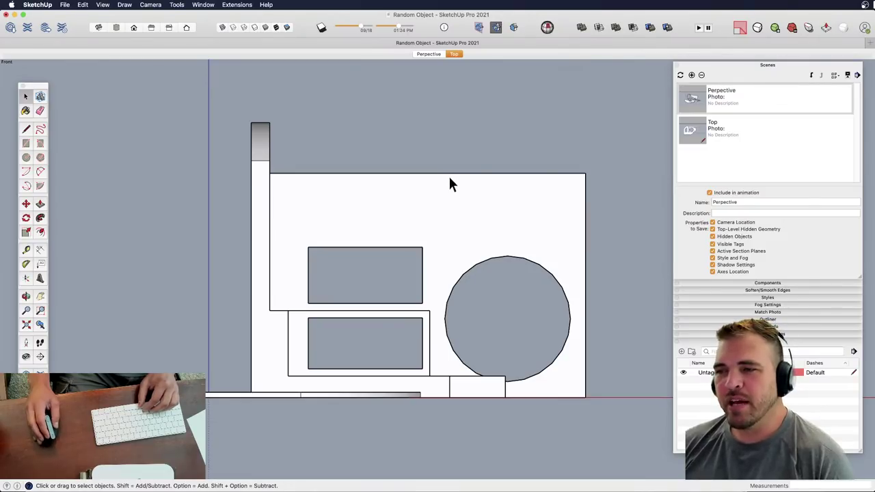
# - Orbit the model into 3D to inspect the arch and circular openings from the front
pyautogui.moveTo(433, 205); pyautogui.dragTo(420, 298, button='middle')
pyautogui.scroll(3, 404, 308)
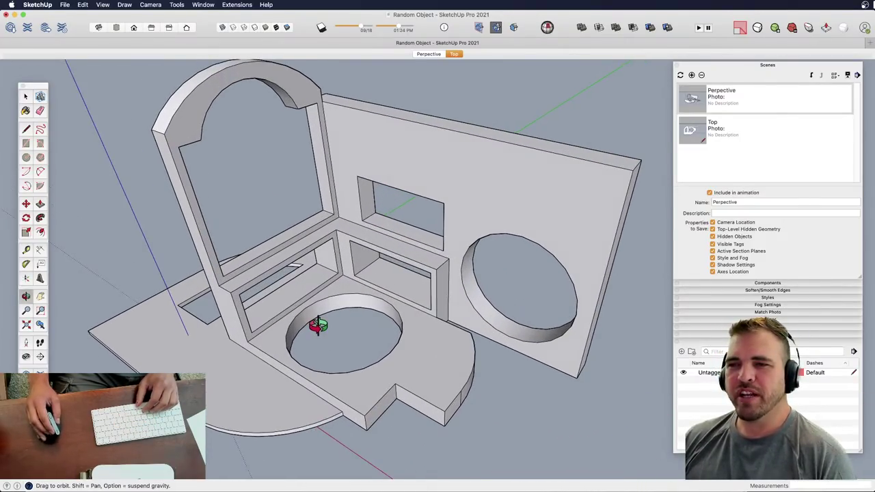
pyautogui.moveTo(318, 325); pyautogui.dragTo(362, 296, button='middle')
pyautogui.scroll(-3, 308, 319)
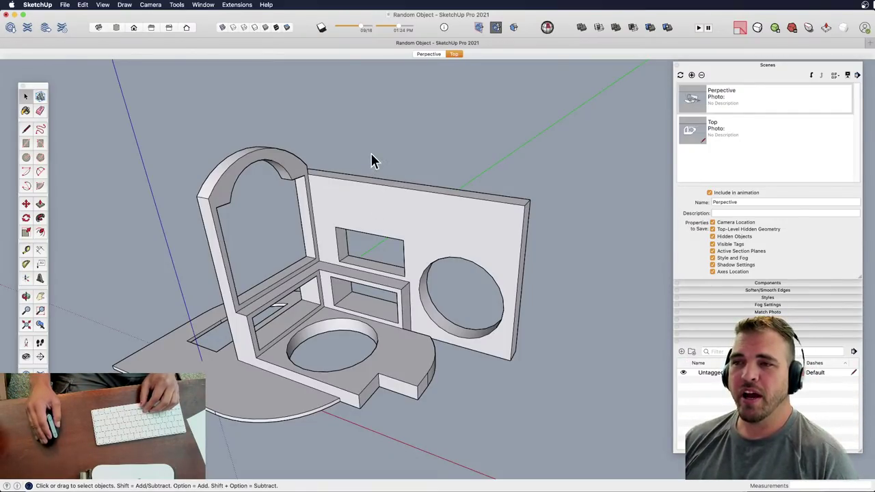
pyautogui.moveTo(366, 176); pyautogui.dragTo(388, 219, button='middle')
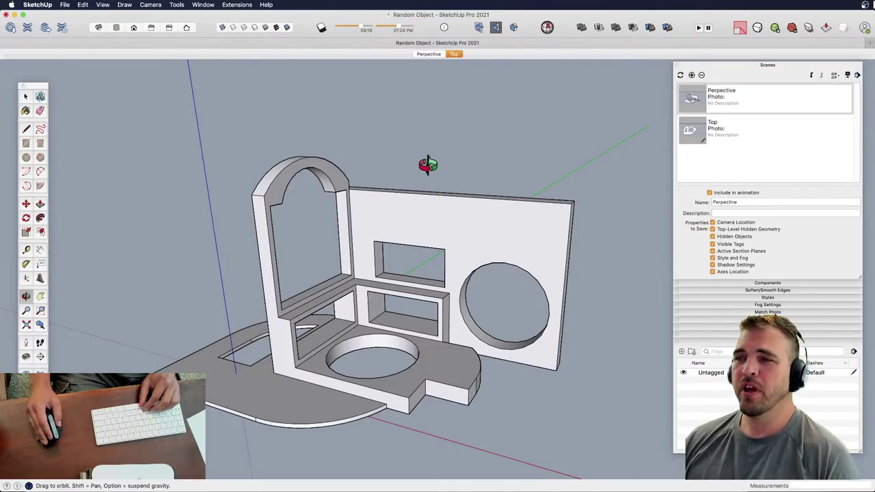
pyautogui.moveTo(350, 208); pyautogui.dragTo(332, 248)
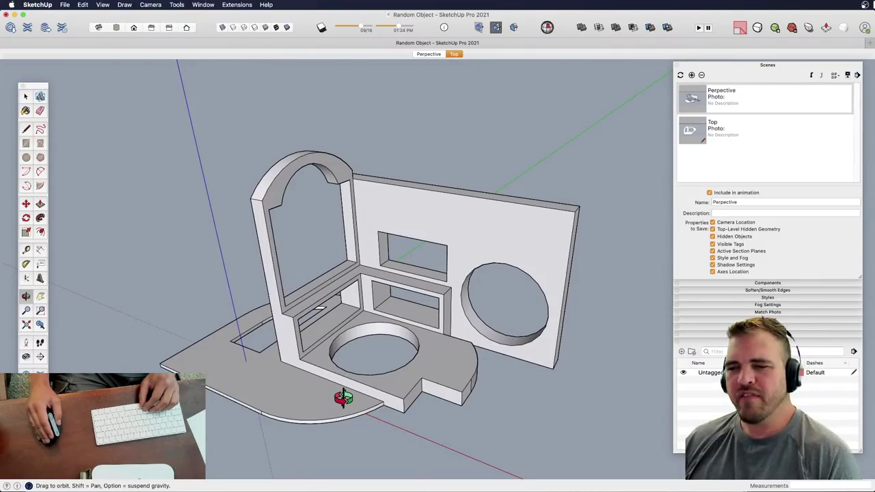
pyautogui.moveTo(404, 368)
pyautogui.mouseDown()
pyautogui.moveTo(415, 362)
pyautogui.moveTo(402, 279)
pyautogui.moveTo(404, 359)
pyautogui.mouseUp()
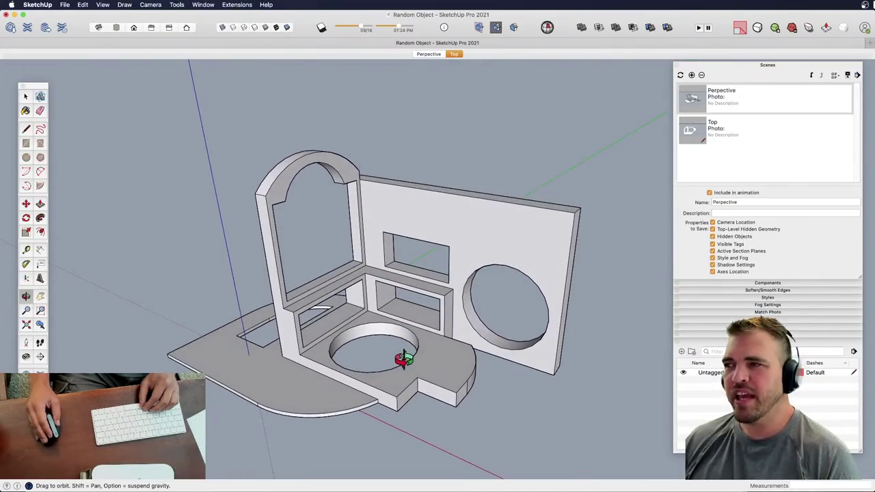
# - Cycle through the Perpective and Top scenes, then switch to the Front standard view
pyautogui.click(432, 55)
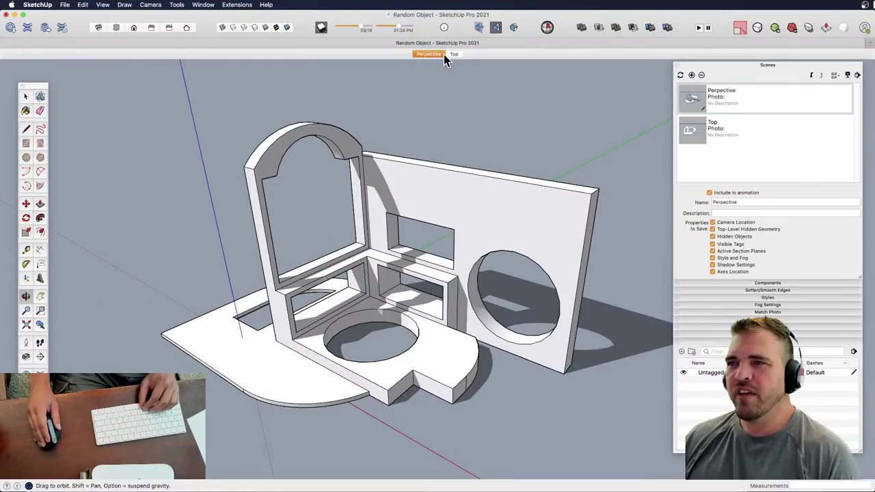
pyautogui.click(455, 55)
pyautogui.click(428, 54)
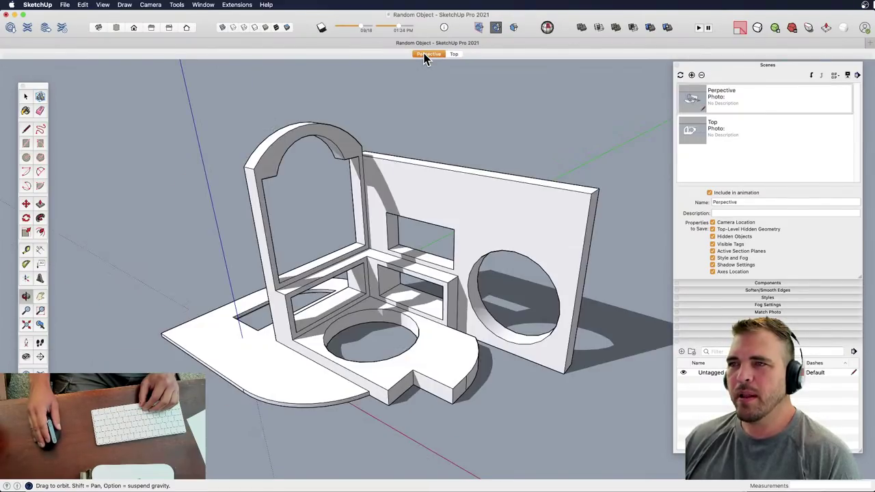
pyautogui.click(134, 27)
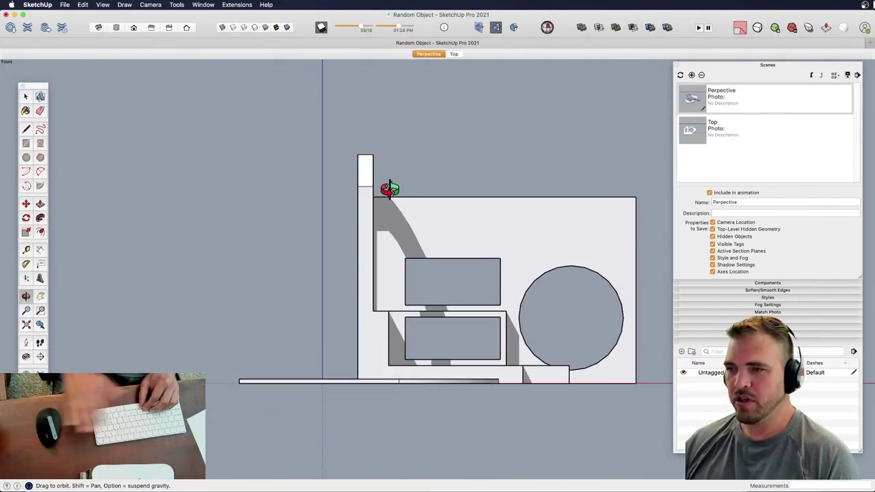
# - Add a new scene from the front elevation and name it 'Front'
pyautogui.click(691, 75)
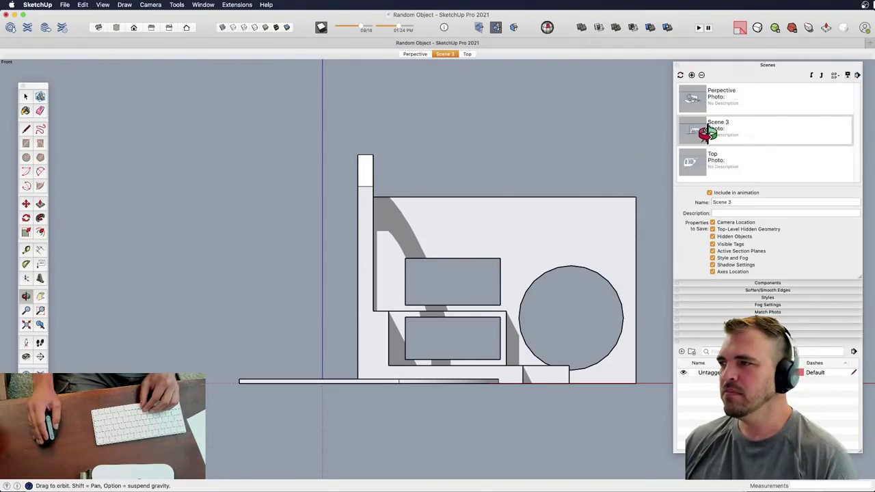
pyautogui.press('space')
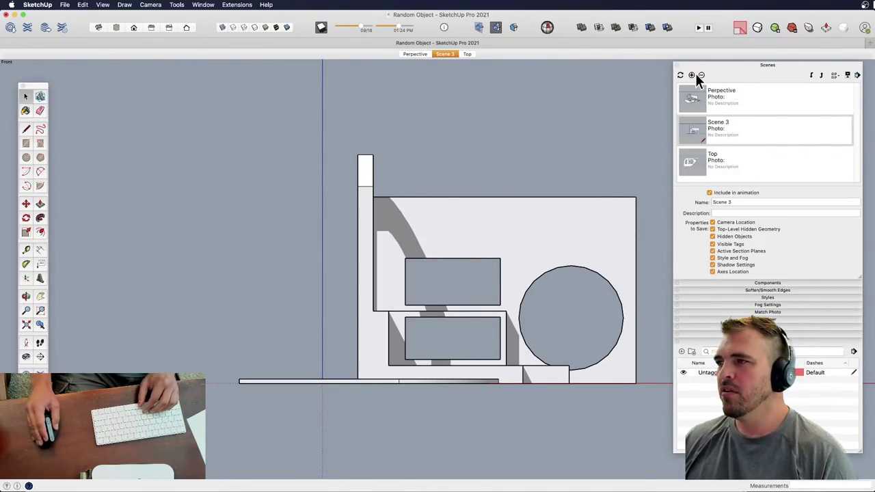
pyautogui.tripleClick(741, 202)
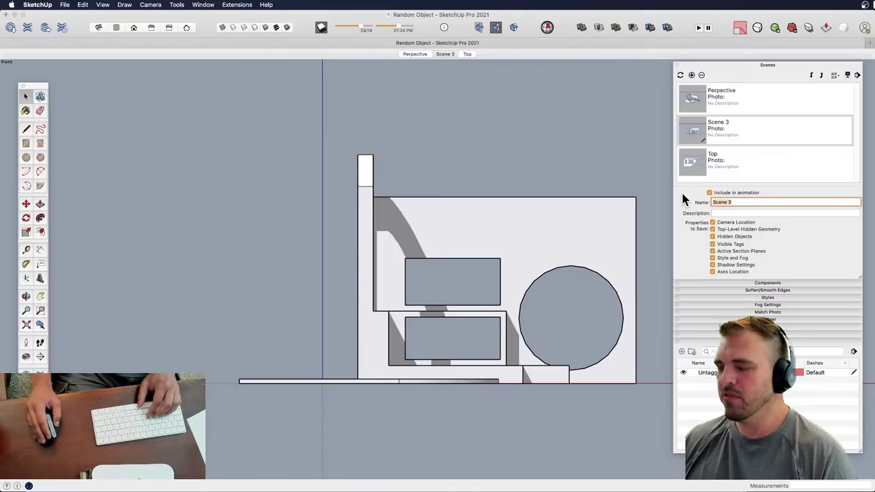
pyautogui.write('Front')
pyautogui.press('Return')
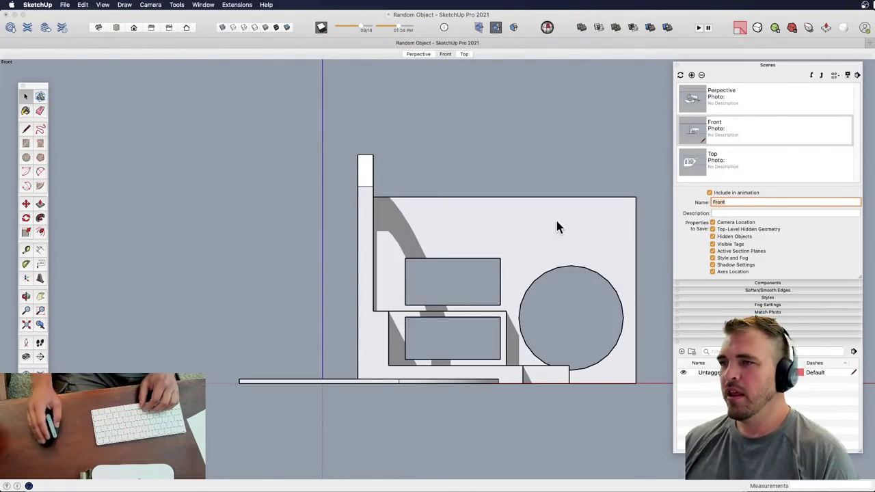
pyautogui.click(485, 168)
# - Pan the front view and check the Perpective, Front and Top scenes in turn
pyautogui.press('h')
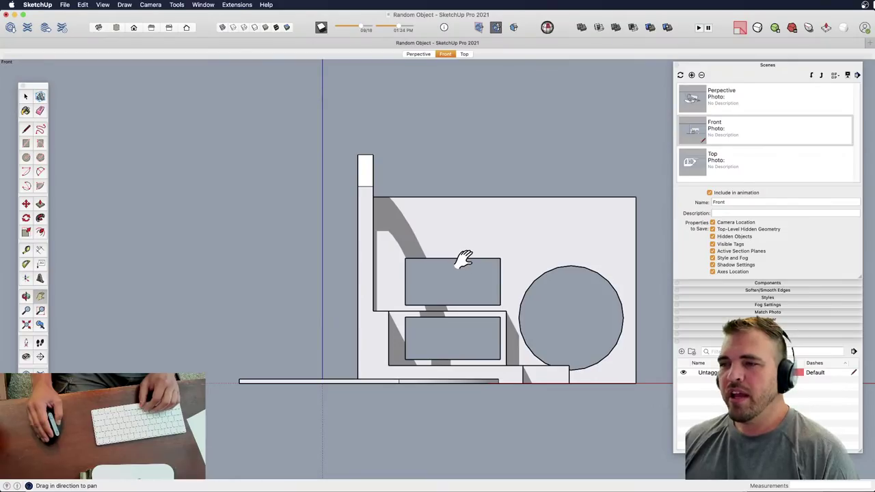
pyautogui.moveTo(463, 256); pyautogui.dragTo(385, 233)
pyautogui.click(418, 54)
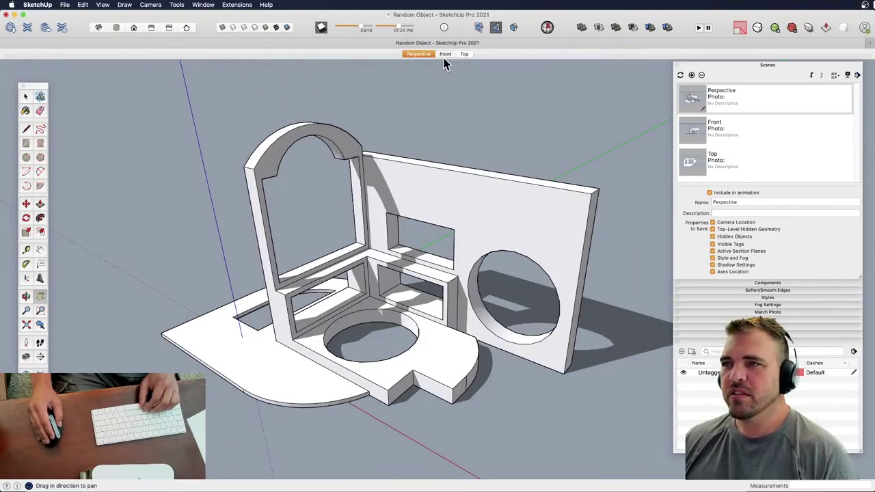
pyautogui.click(445, 54)
pyautogui.click(464, 54)
pyautogui.click(419, 54)
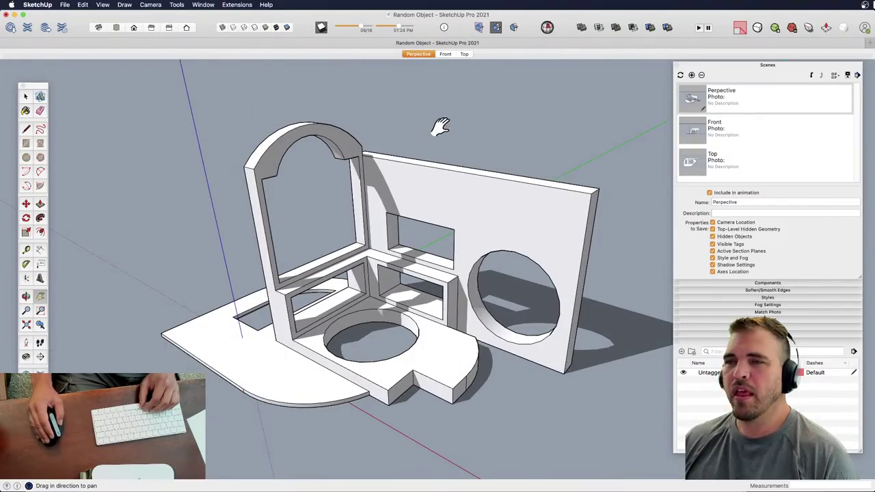
# - Send the model to a new LayOut document with File > Send to LayOut
pyautogui.press('space')
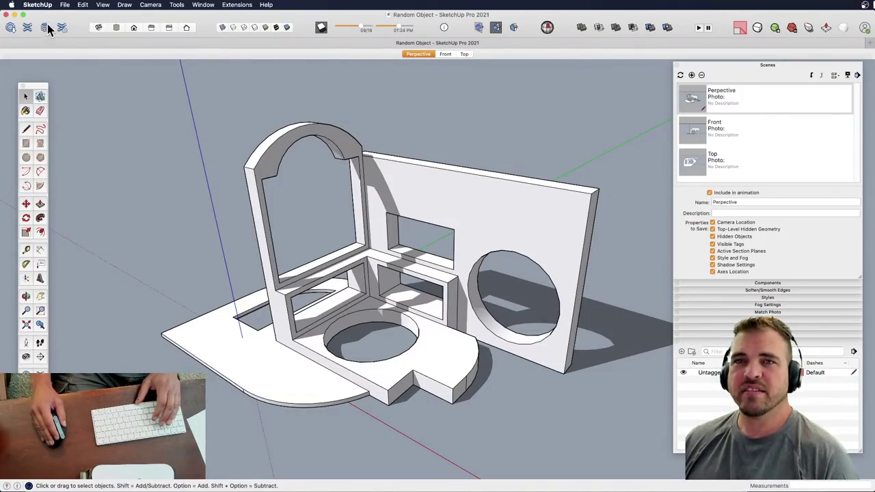
pyautogui.click(65, 5)
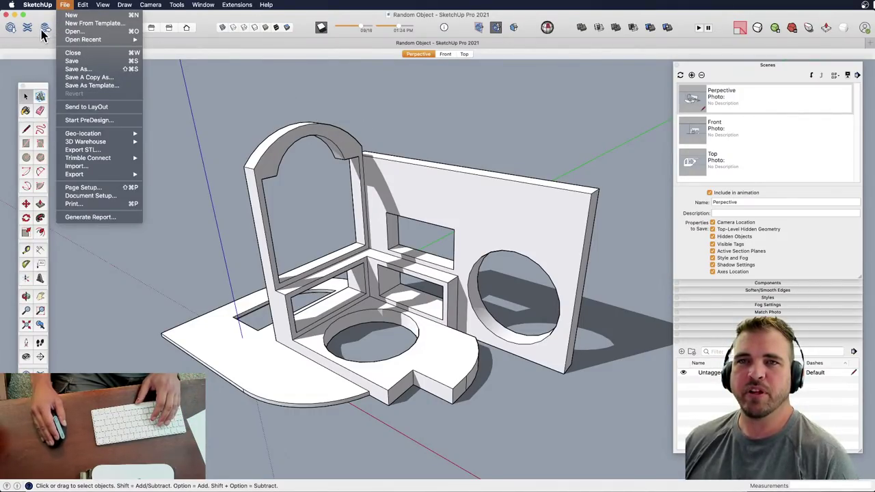
pyautogui.click(46, 28)
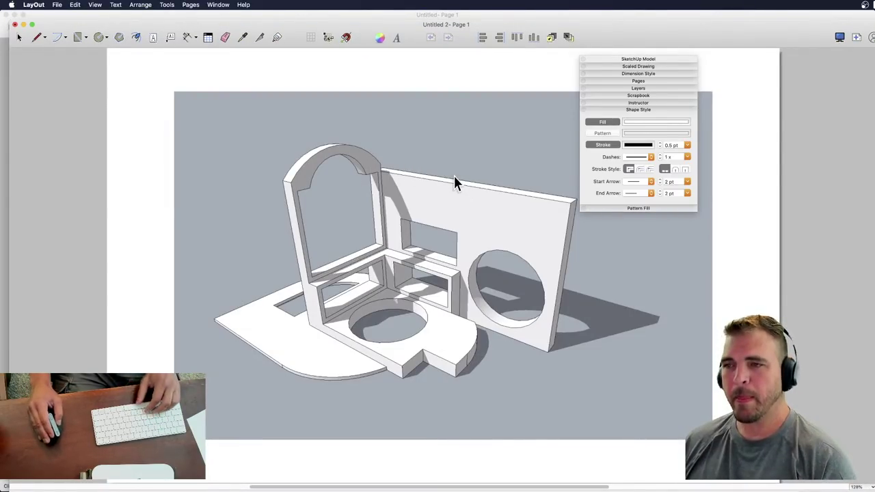
# - Move the model viewport up-left and shrink it into a tall narrow frame on the left
pyautogui.click(422, 194)
pyautogui.scroll(-2, 551, 143)
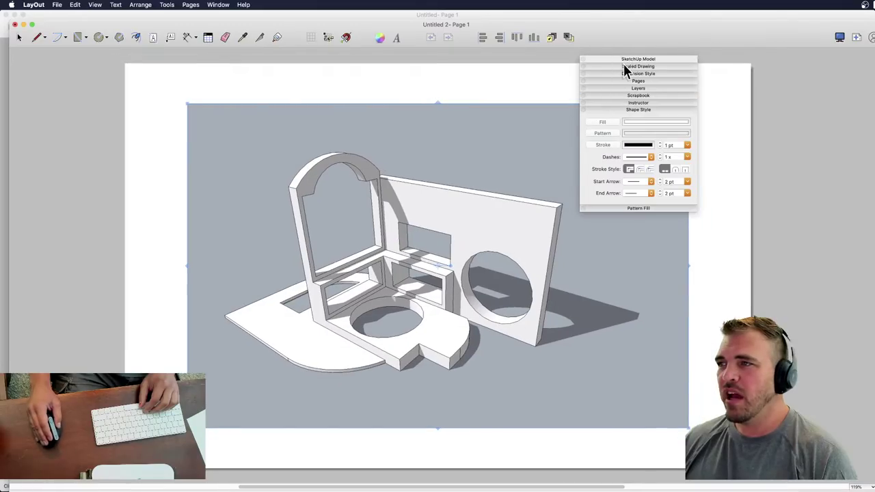
pyautogui.moveTo(617, 60); pyautogui.dragTo(785, 82)
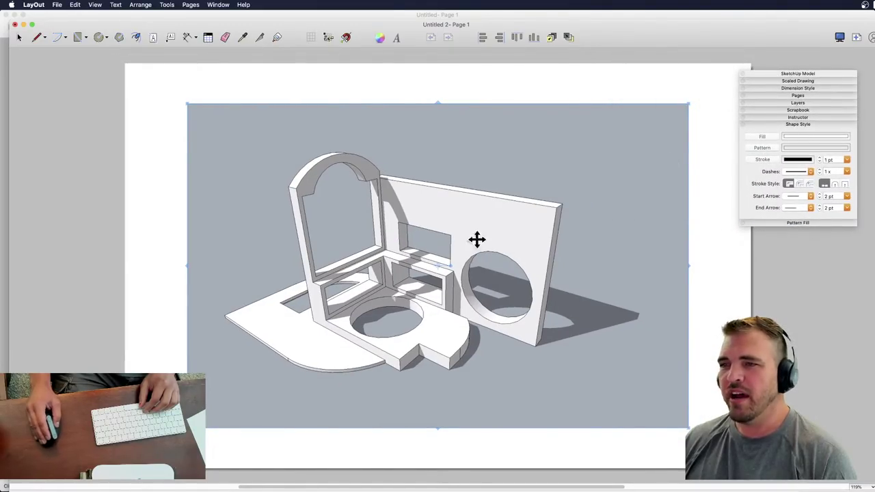
pyautogui.moveTo(331, 236); pyautogui.dragTo(283, 207)
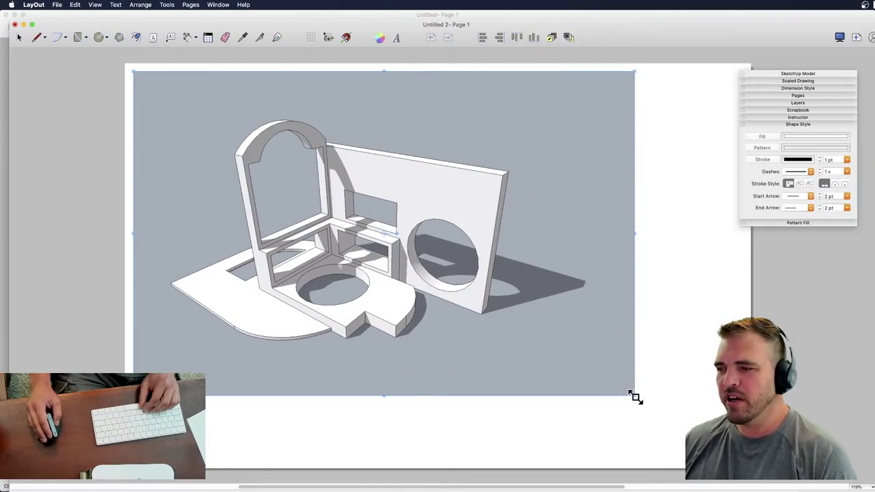
pyautogui.moveTo(633, 395); pyautogui.dragTo(321, 458)
# - Orbit and pan the model inside the viewport to frame the arch, inner walls and floor opening
pyautogui.doubleClick(221, 269)
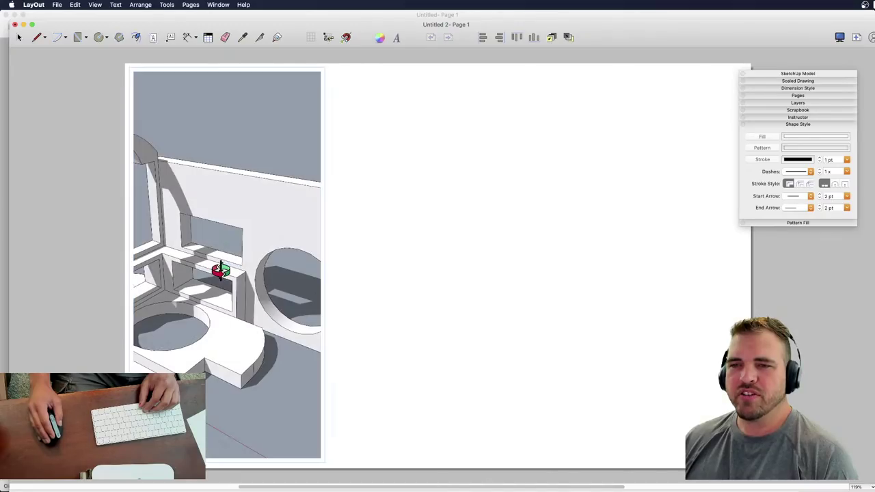
pyautogui.moveTo(221, 269); pyautogui.dragTo(253, 271)
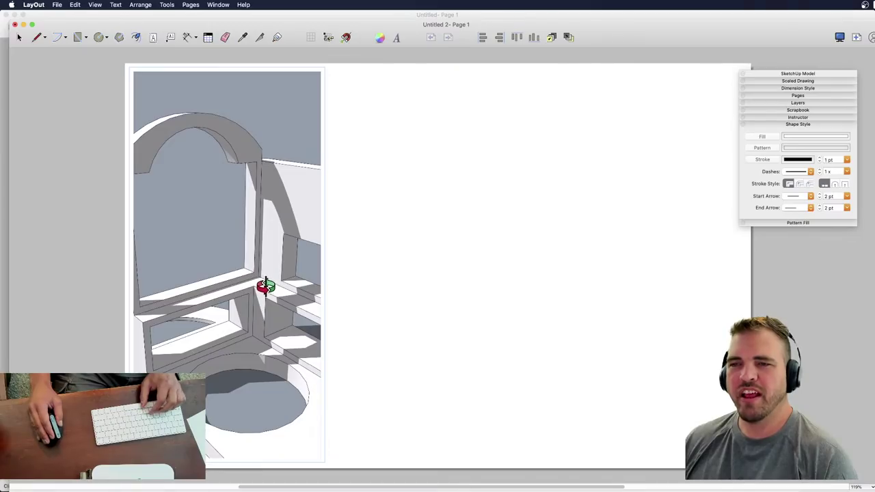
pyautogui.press('Escape')
pyautogui.doubleClick(260, 269)
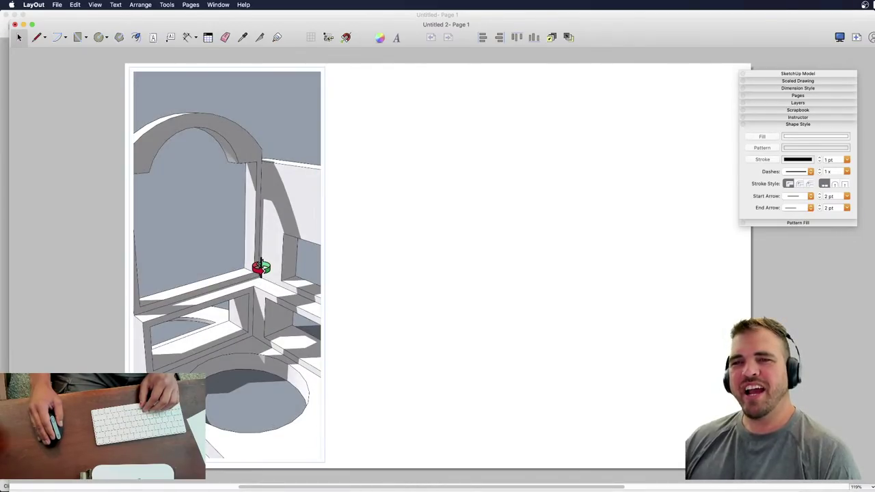
pyautogui.keyDown('shift'); pyautogui.moveTo(272, 261); pyautogui.dragTo(217, 243); pyautogui.keyUp('shift')
pyautogui.click(127, 227)
pyautogui.click(219, 220)
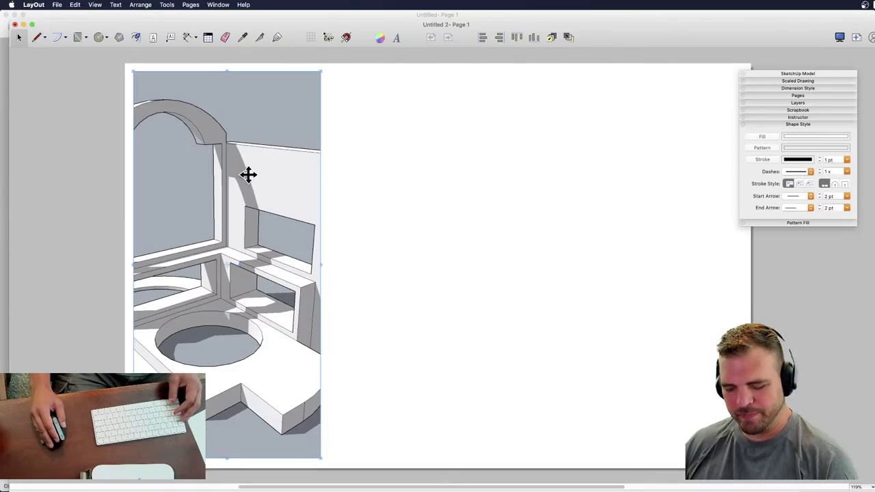
# - Copy the viewport to the right of the original and widen the copy toward the page's right
pyautogui.moveTo(248, 176); pyautogui.dragTo(446, 172)
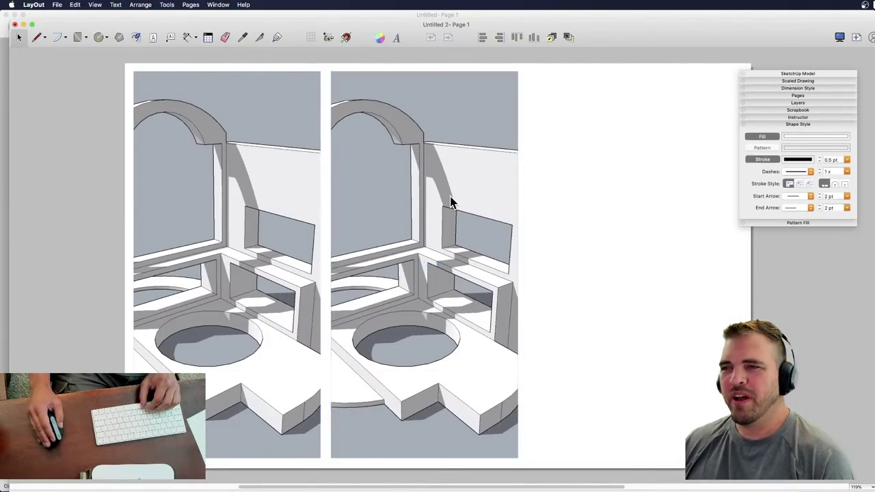
pyautogui.click(490, 318)
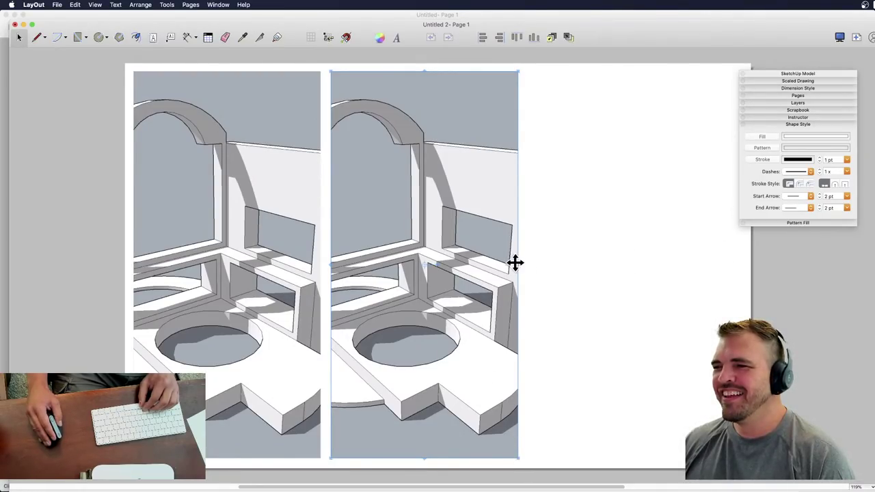
pyautogui.moveTo(518, 264); pyautogui.dragTo(704, 234)
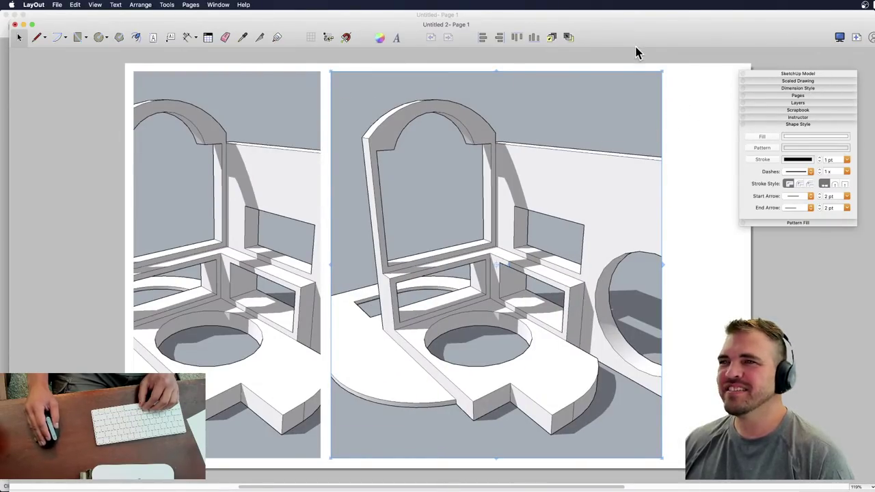
pyautogui.moveTo(613, 24); pyautogui.dragTo(603, 13)
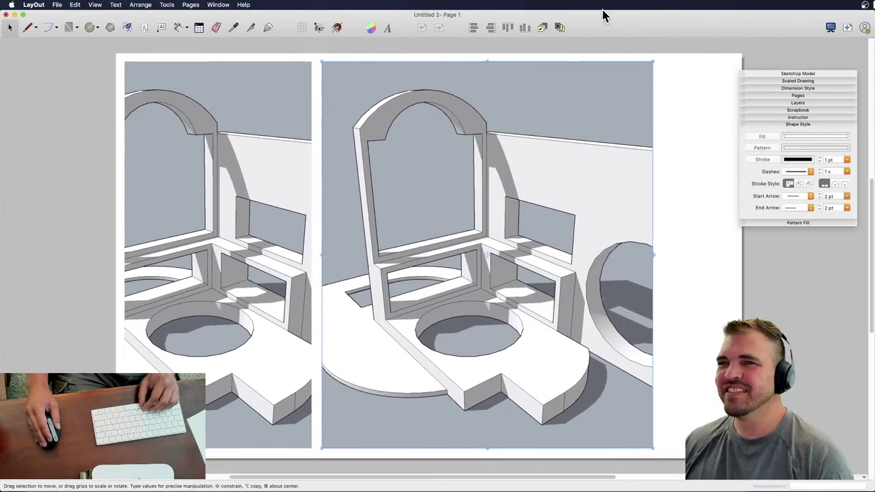
# - In the SketchUp Model panel, try the Front and then Top scenes on the second viewport
pyautogui.click(801, 74)
pyautogui.moveTo(812, 74); pyautogui.dragTo(797, 39)
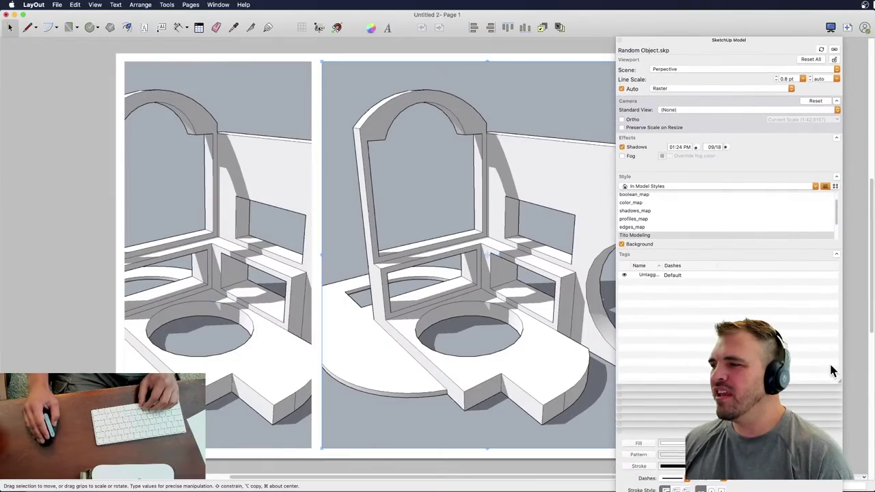
pyautogui.moveTo(846, 347); pyautogui.dragTo(854, 280)
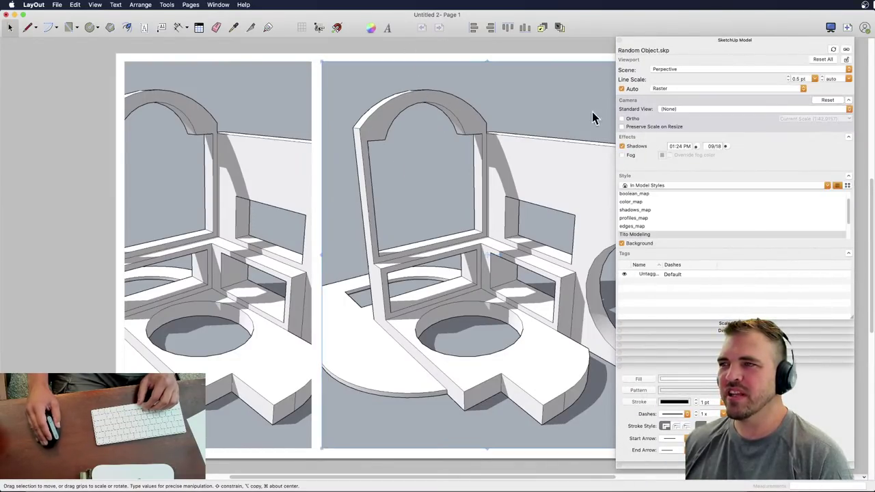
pyautogui.click(681, 69)
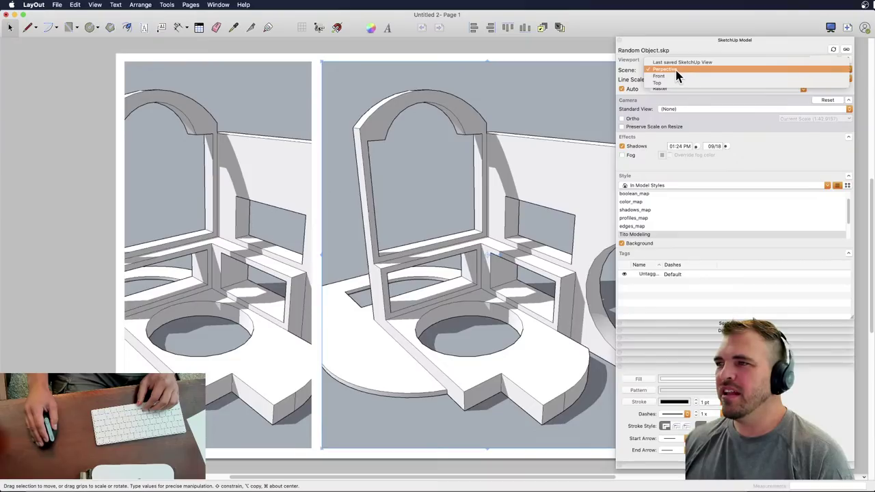
pyautogui.click(667, 78)
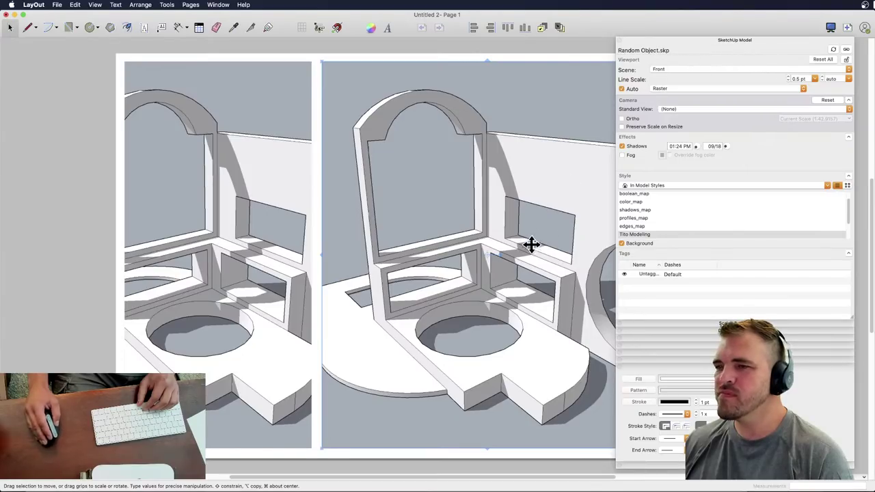
pyautogui.click(688, 72)
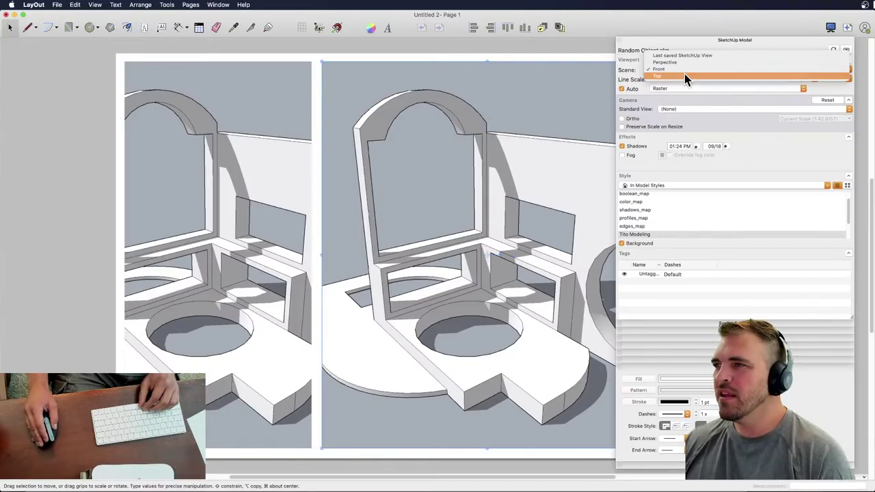
pyautogui.click(684, 76)
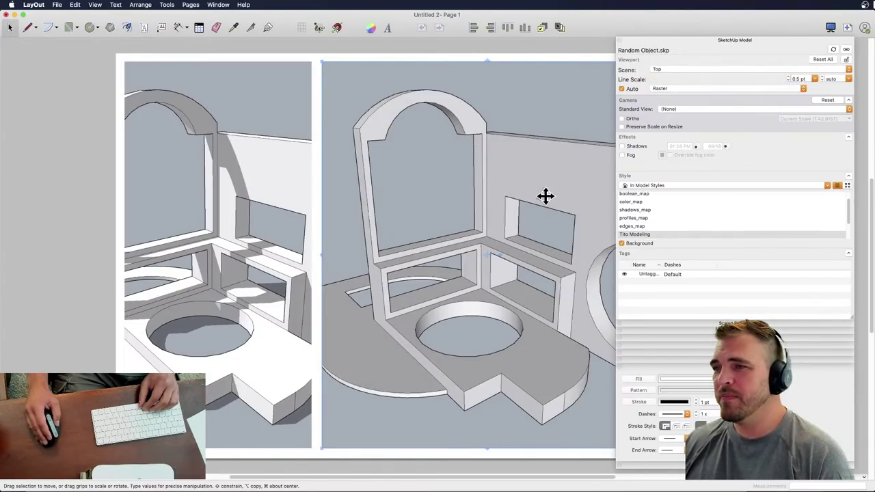
# - Reset the wide viewport's settings and set its Scene to Front for an orthographic elevation
pyautogui.press('Escape')
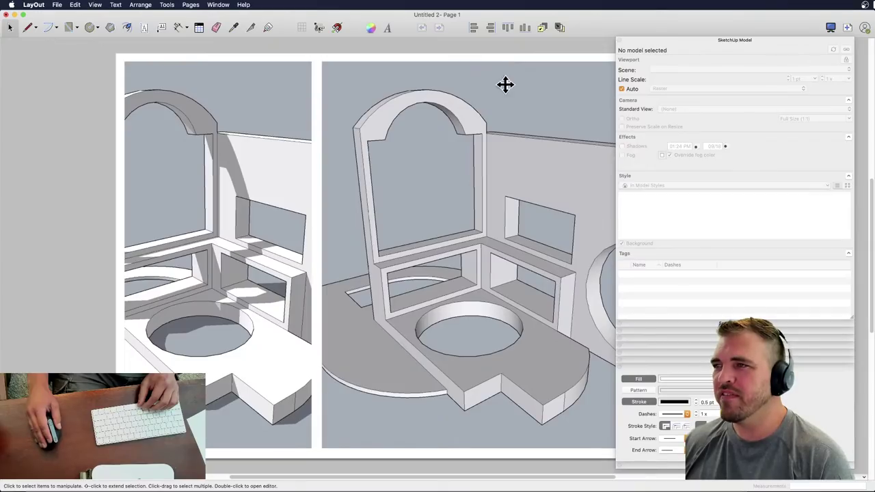
pyautogui.click(505, 84)
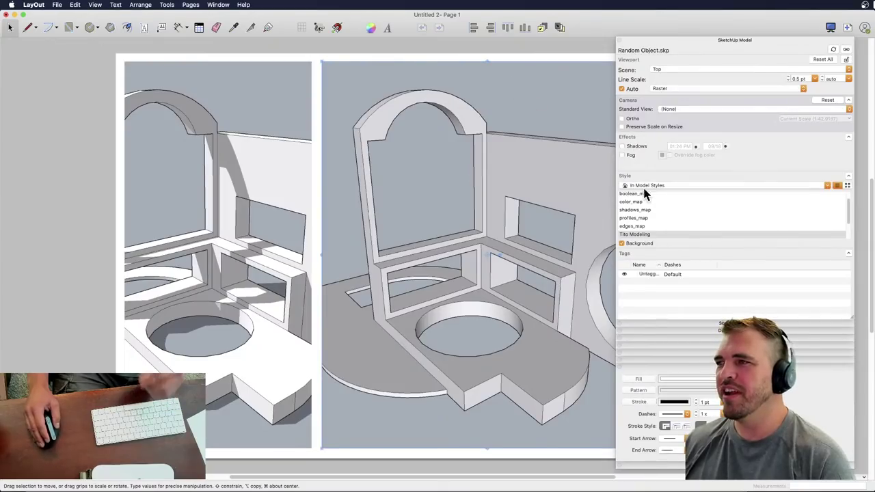
pyautogui.click(718, 109)
pyautogui.click(718, 111)
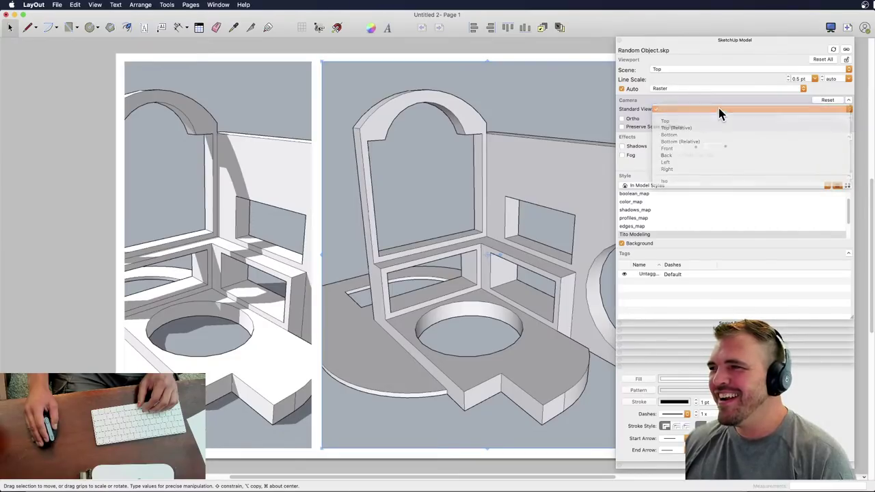
pyautogui.click(717, 68)
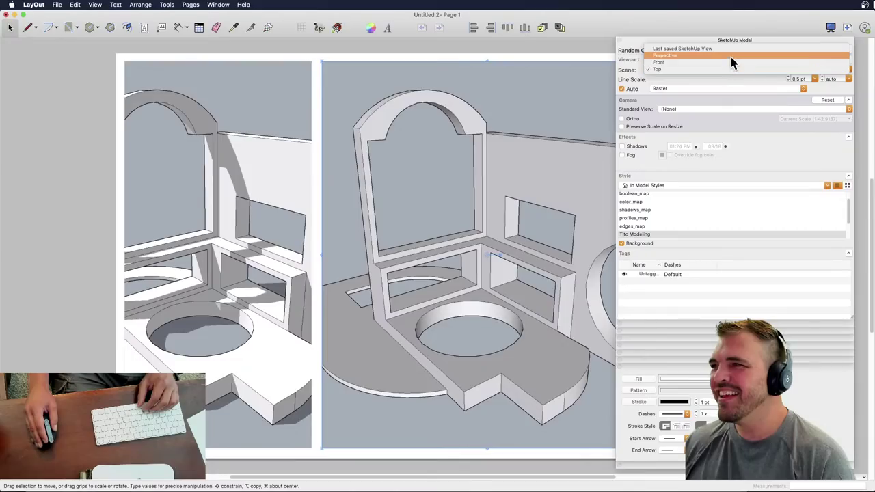
pyautogui.press('Escape')
pyautogui.click(823, 61)
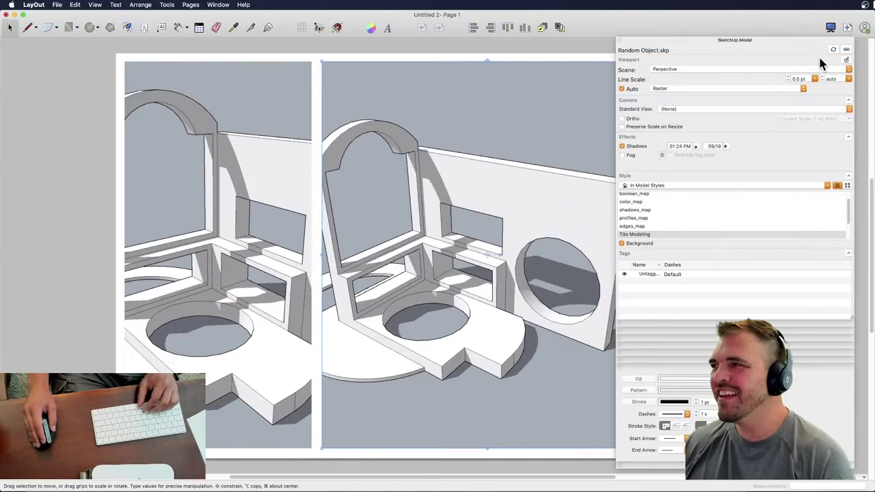
pyautogui.click(701, 68)
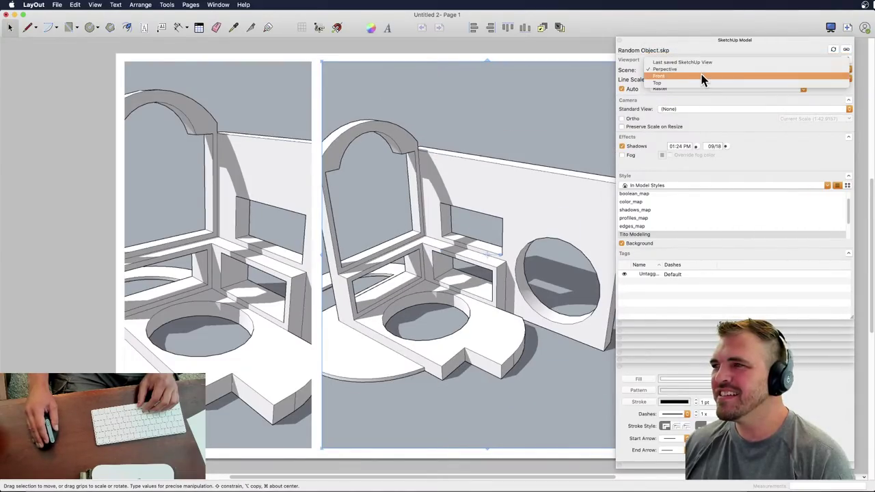
pyautogui.click(701, 74)
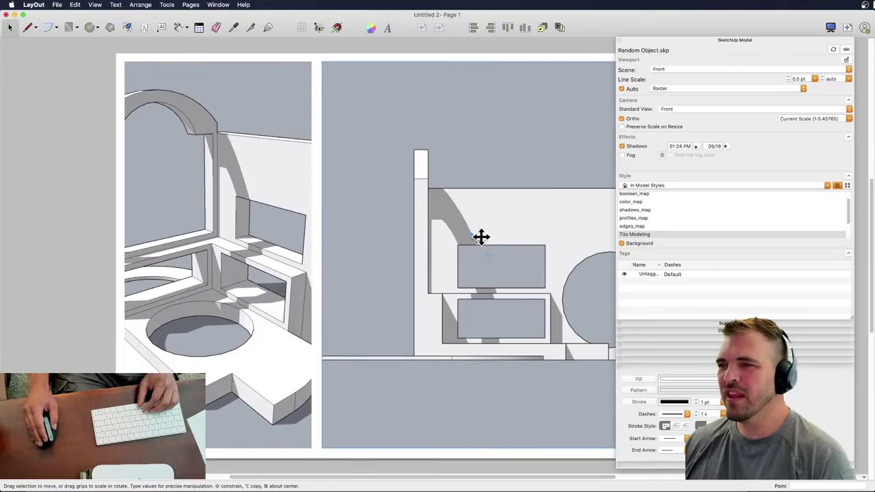
# - Shorten the front viewport from the bottom and widen it rightward into a strip
pyautogui.click(714, 40)
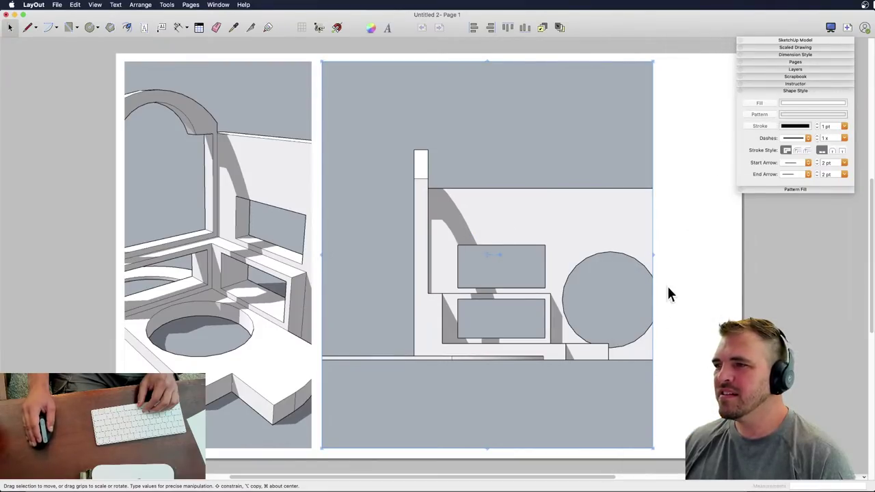
pyautogui.moveTo(484, 448); pyautogui.dragTo(519, 256)
pyautogui.moveTo(656, 158); pyautogui.dragTo(709, 158)
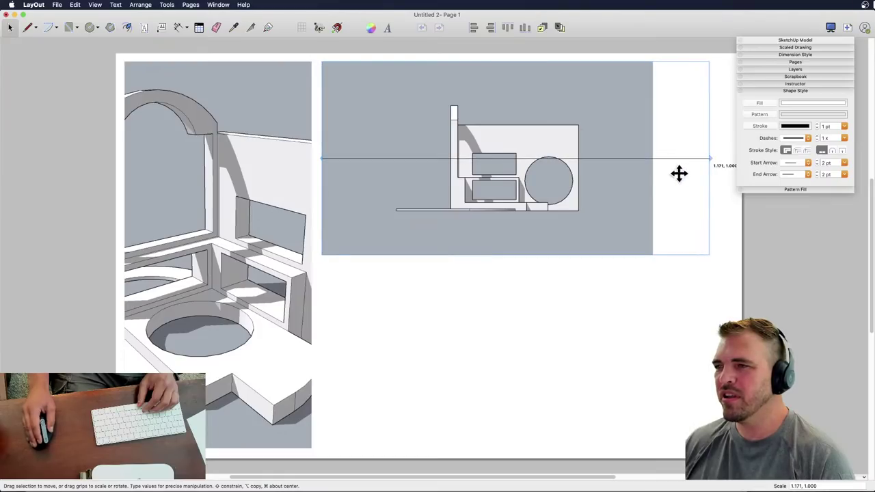
# - Copy the front viewport below with a gap and set the copy's Scene to Top
pyautogui.click(782, 40)
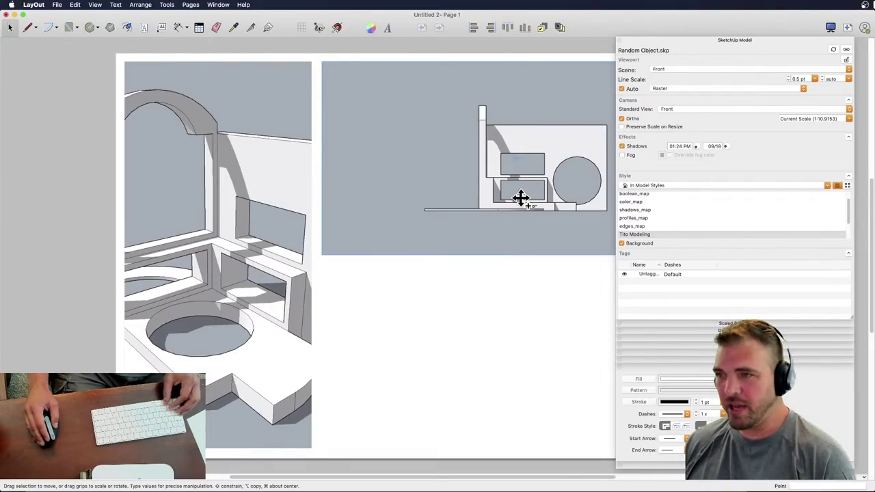
pyautogui.moveTo(519, 198); pyautogui.dragTo(522, 396)
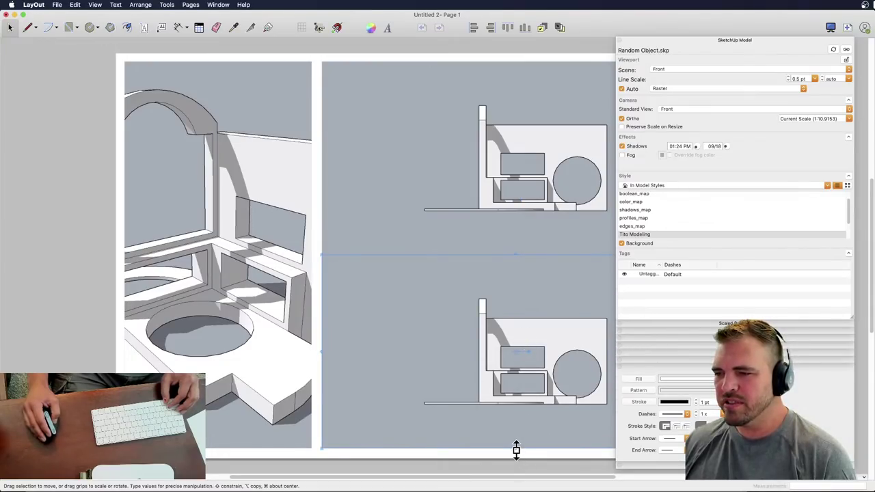
pyautogui.moveTo(516, 449); pyautogui.dragTo(517, 410)
pyautogui.moveTo(480, 367); pyautogui.dragTo(470, 408)
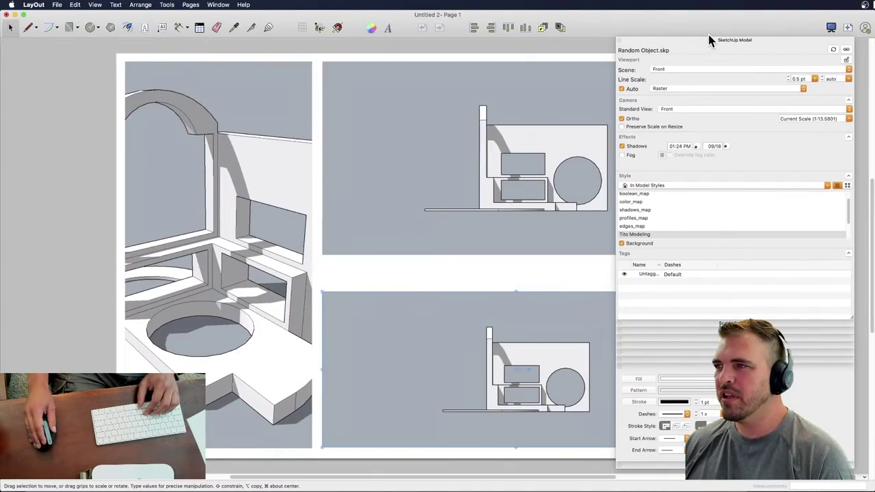
pyautogui.click(697, 69)
pyautogui.click(681, 77)
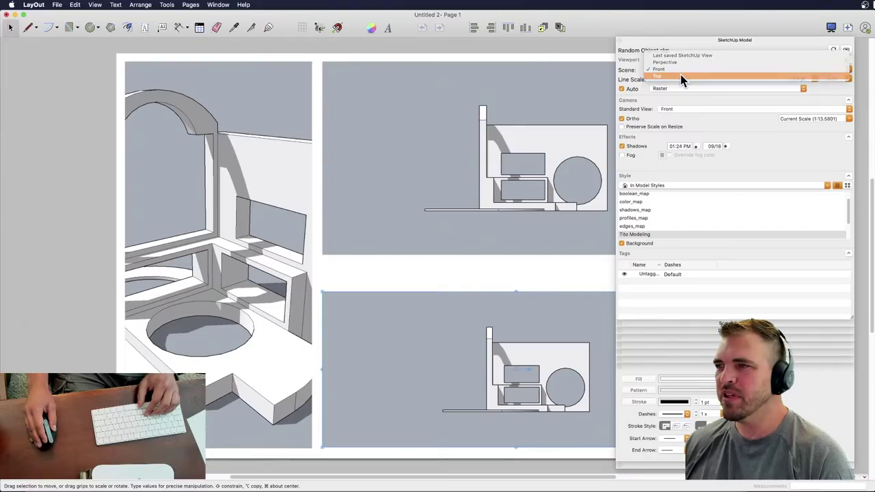
pyautogui.click(467, 274)
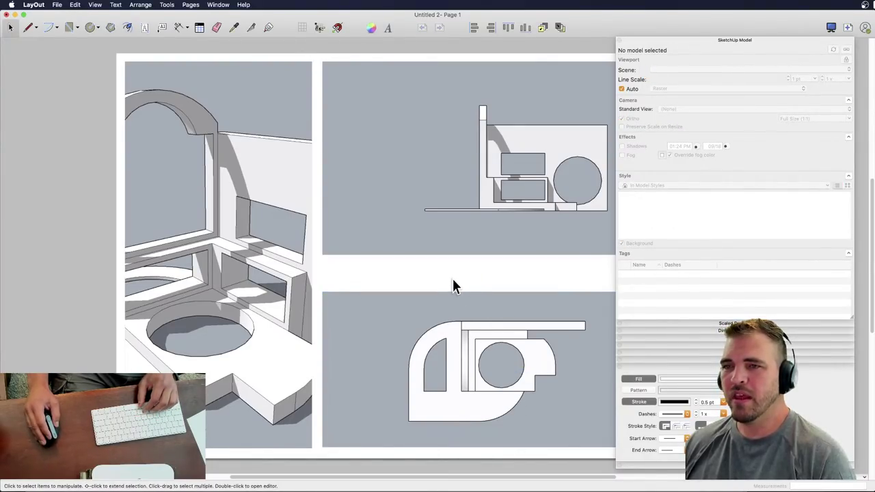
# - Select all three viewports and turn on a 1.5 pt stroke outline for them
pyautogui.click(702, 38)
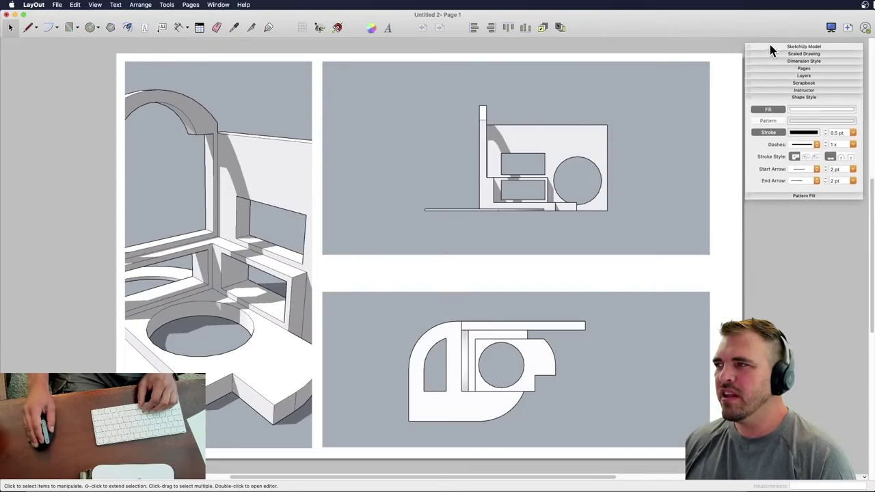
pyautogui.moveTo(769, 47); pyautogui.dragTo(763, 52)
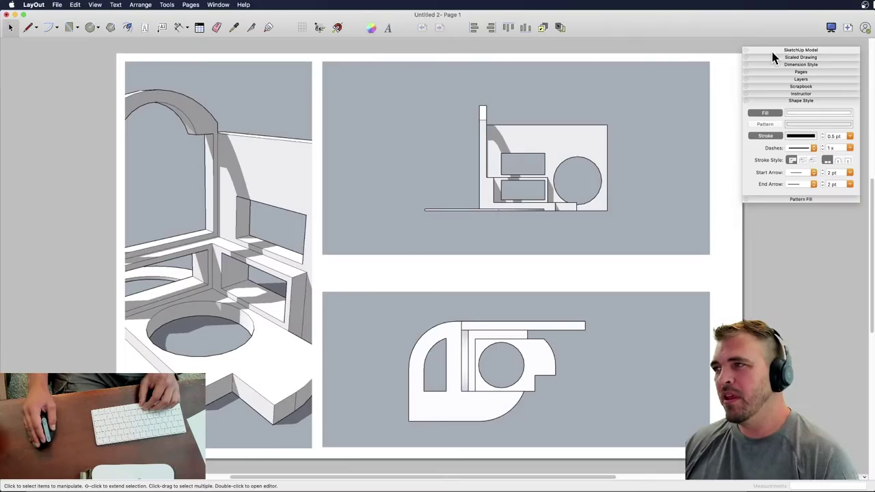
pyautogui.moveTo(772, 52); pyautogui.dragTo(768, 55)
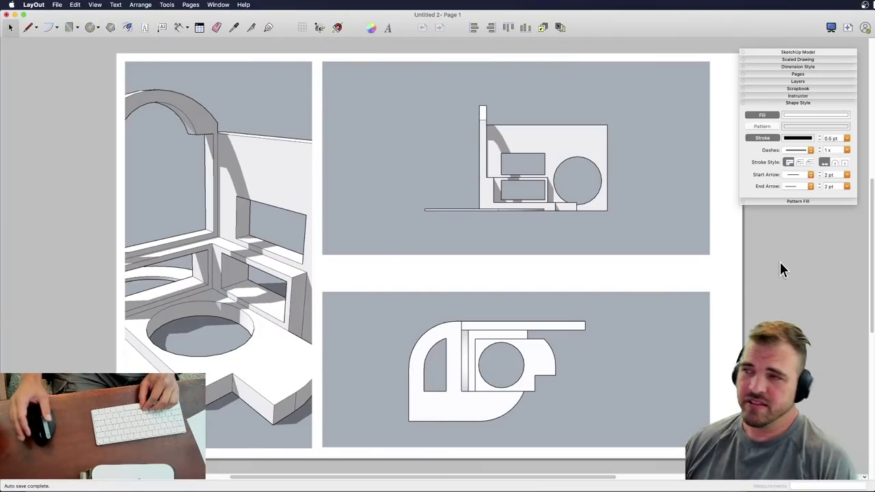
pyautogui.press('super+a')
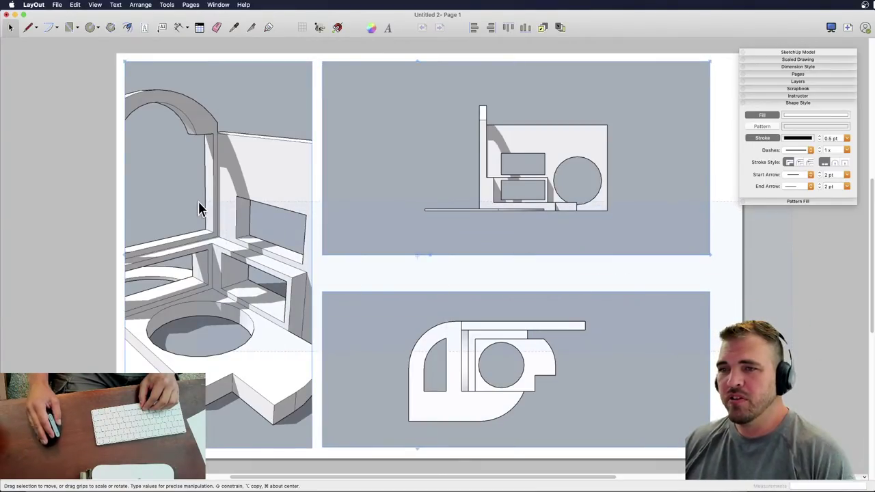
pyautogui.click(764, 139)
pyautogui.click(847, 139)
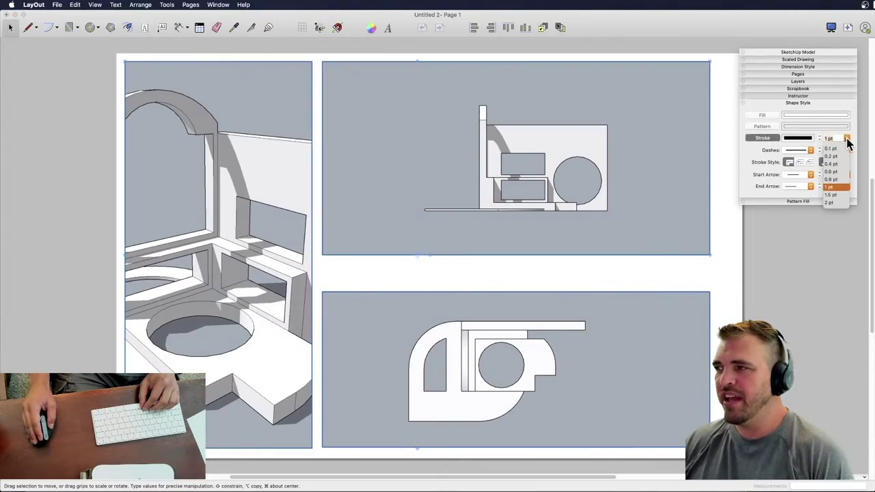
pyautogui.click(832, 196)
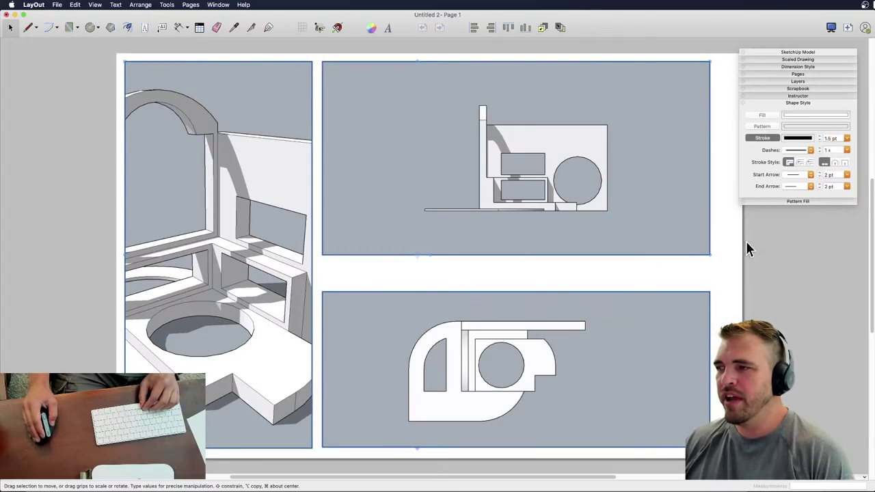
pyautogui.click(758, 280)
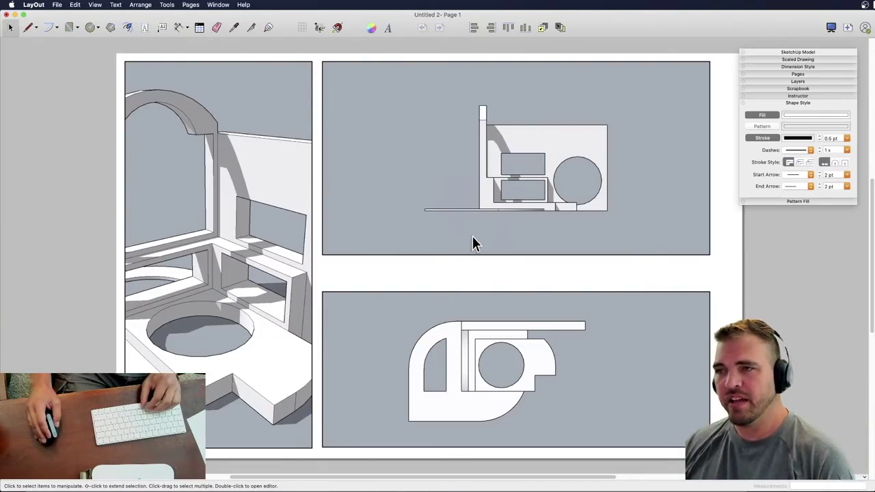
# - In SketchUp, draw lines across the back wall's top to split off an angled corner
pyautogui.hotkey('ctrl', 'Up')
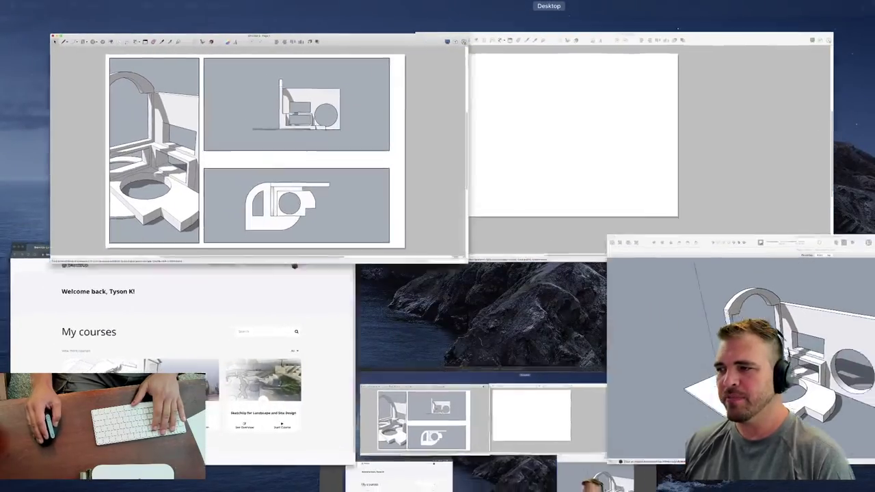
pyautogui.click(724, 301)
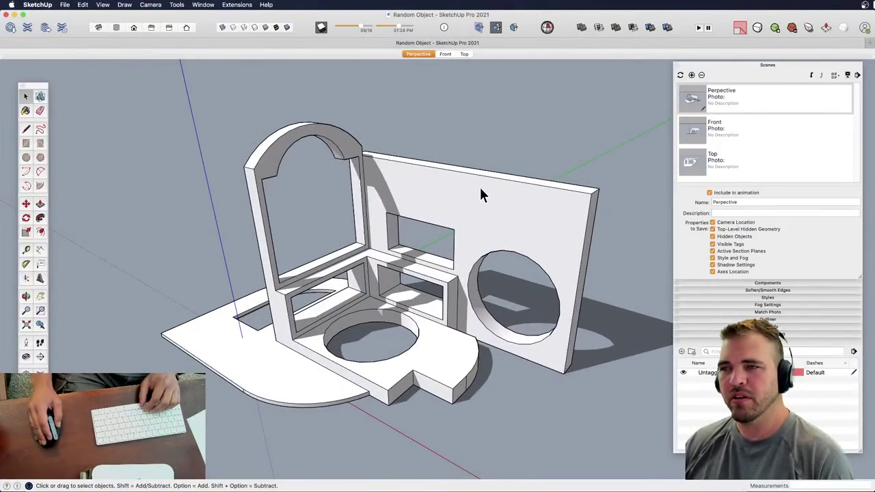
pyautogui.moveTo(481, 191)
pyautogui.mouseDown(button='middle')
pyautogui.moveTo(467, 217)
pyautogui.moveTo(404, 225)
pyautogui.moveTo(411, 212)
pyautogui.mouseUp(button='middle')
pyautogui.press('l')
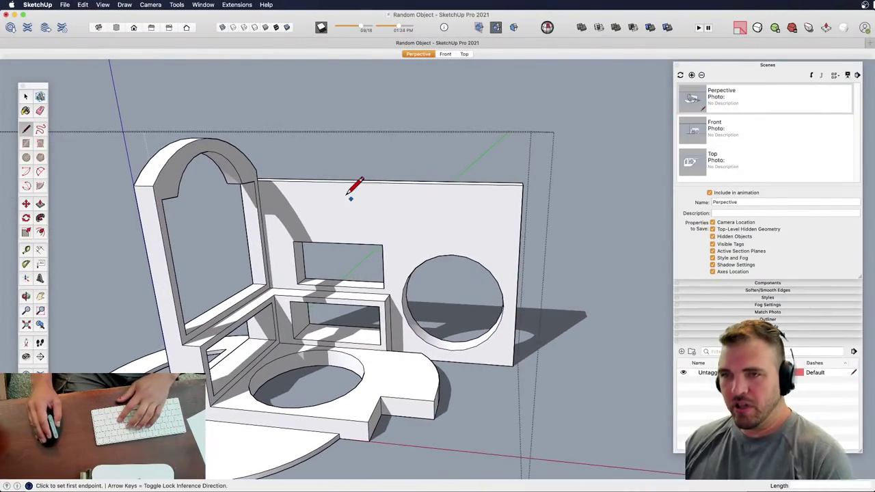
pyautogui.click(267, 179)
pyautogui.scroll(3, 267, 180)
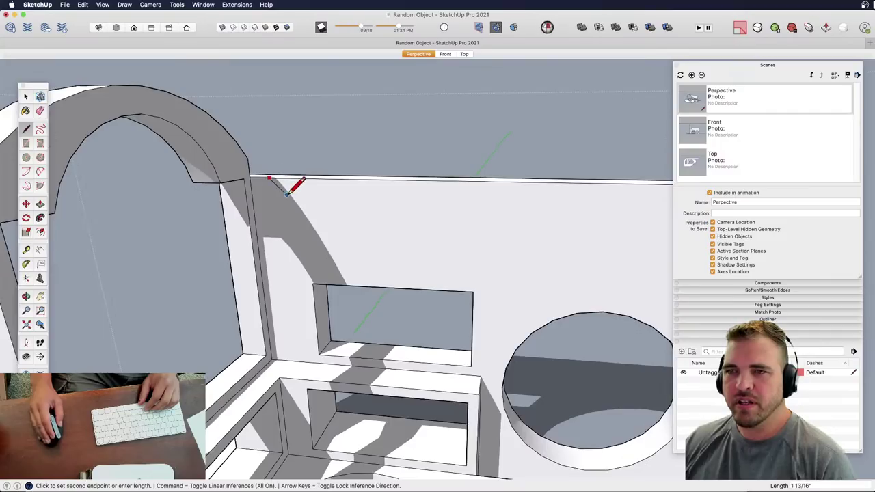
pyautogui.click(365, 205)
pyautogui.click(365, 239)
pyautogui.scroll(-3, 365, 239)
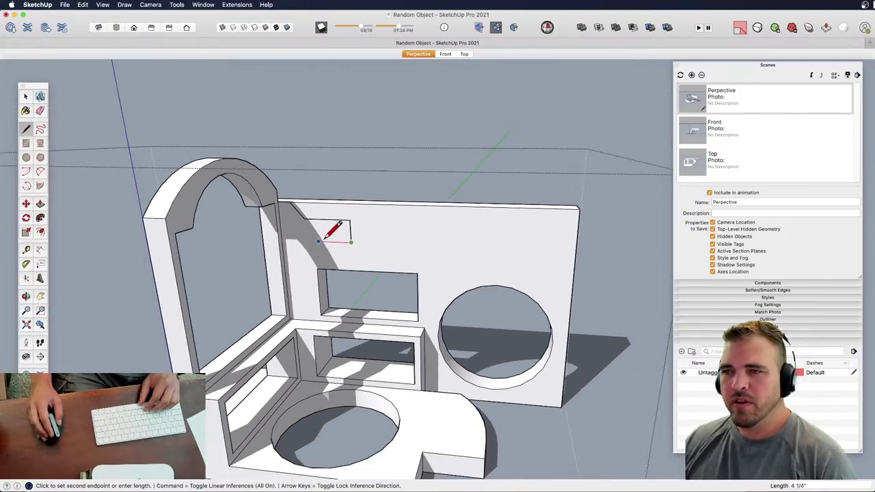
pyautogui.click(577, 312)
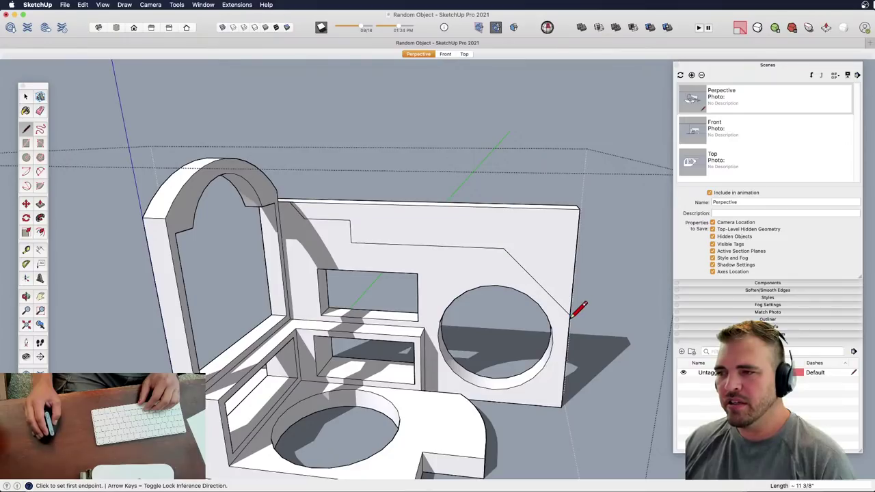
# - Push/Pull away the cut-off corner of the back wall
pyautogui.press('p')
pyautogui.moveTo(509, 297); pyautogui.dragTo(527, 257, button='middle')
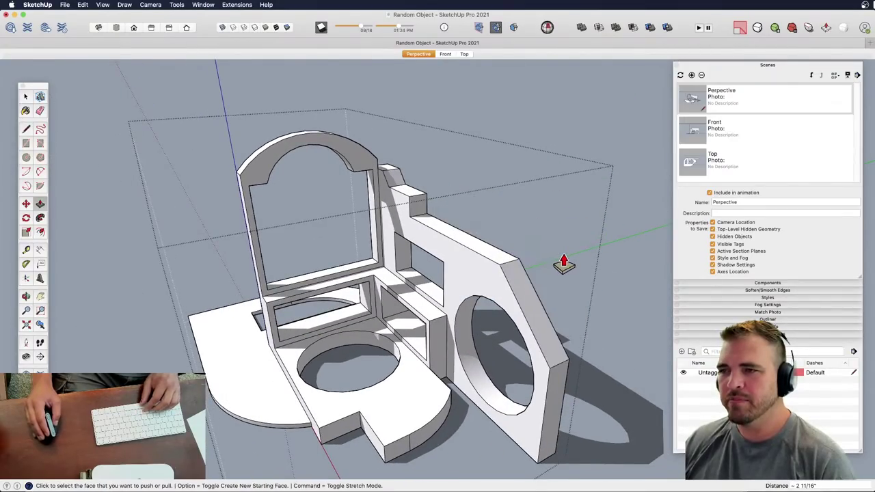
pyautogui.press('o')
pyautogui.moveTo(566, 273); pyautogui.dragTo(306, 234)
pyautogui.scroll(3, 499, 352)
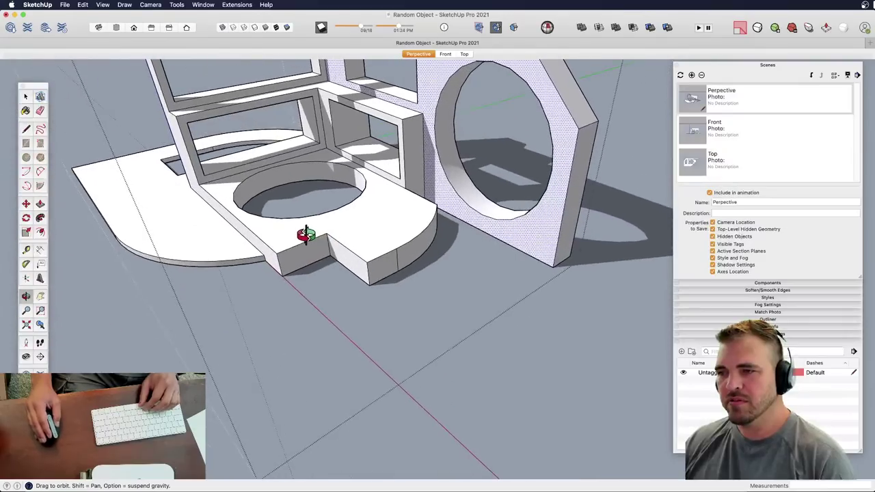
# - Push/Pull the base notch outward into a long arm and widen it to the base edge
pyautogui.press('p')
pyautogui.click(390, 279)
pyautogui.click(552, 264)
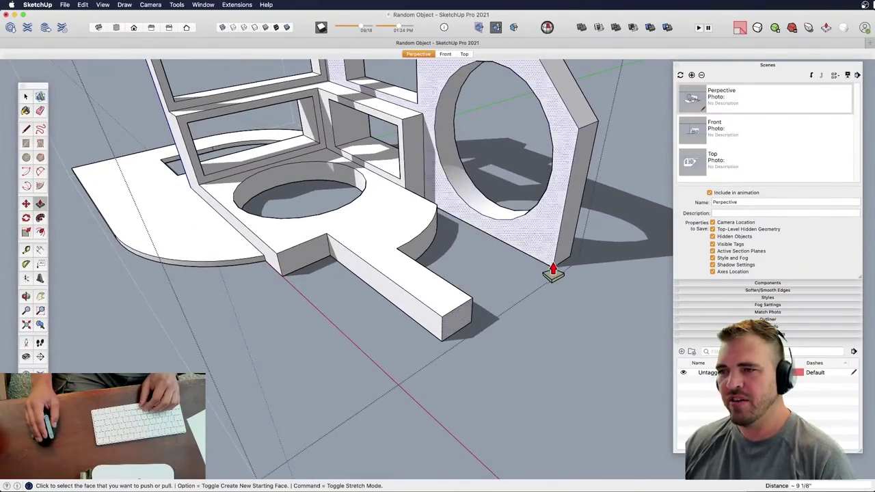
pyautogui.click(383, 301)
pyautogui.click(261, 259)
pyautogui.press('e')
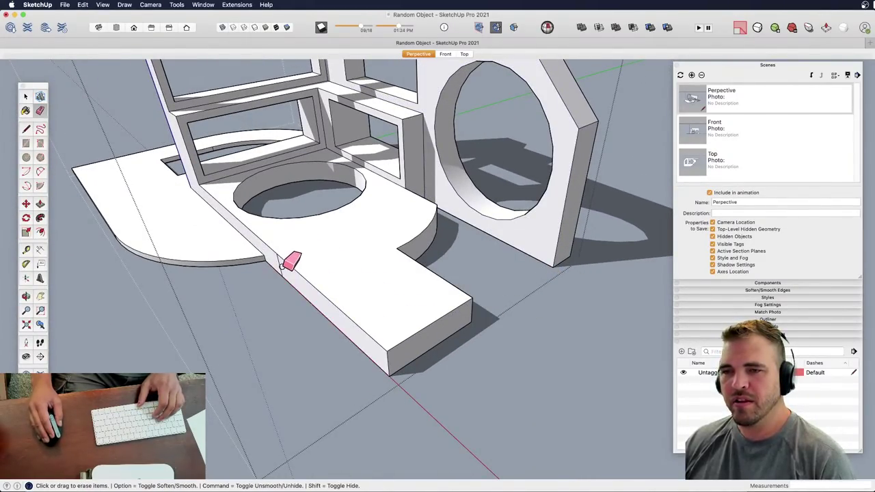
pyautogui.press('o')
pyautogui.moveTo(302, 283); pyautogui.dragTo(410, 348)
pyautogui.scroll(3, 410, 362)
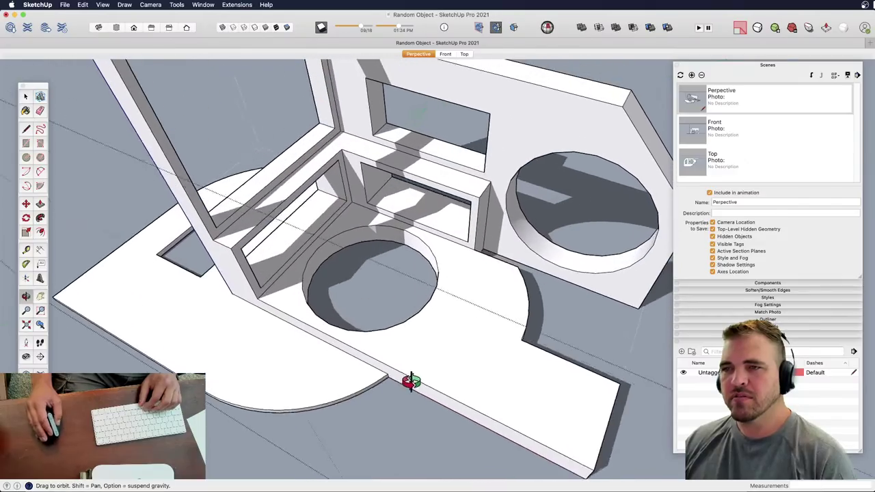
pyautogui.scroll(-4, 390, 294)
pyautogui.scroll(2, 365, 403)
# - Draw a small circle on the base and copy it to the left
pyautogui.press('c')
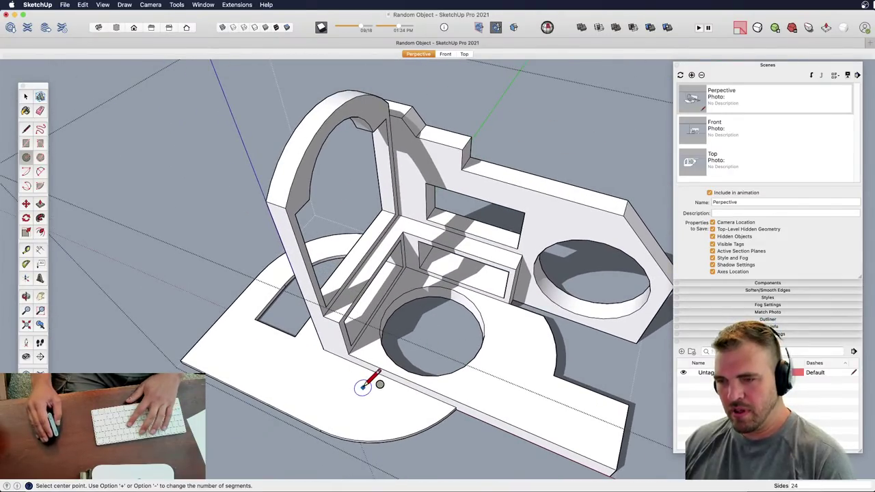
pyautogui.click(350, 398)
pyautogui.click(376, 400)
pyautogui.press('space')
pyautogui.click(350, 393)
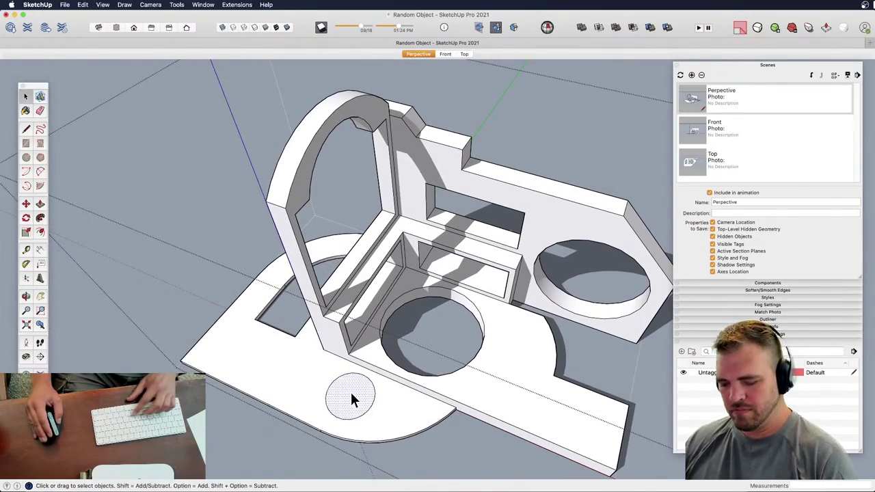
pyautogui.press('m')
pyautogui.press('alt')
pyautogui.click(342, 386)
# - Push both circles through the base to make two round holes
pyautogui.scroll(3, 295, 369)
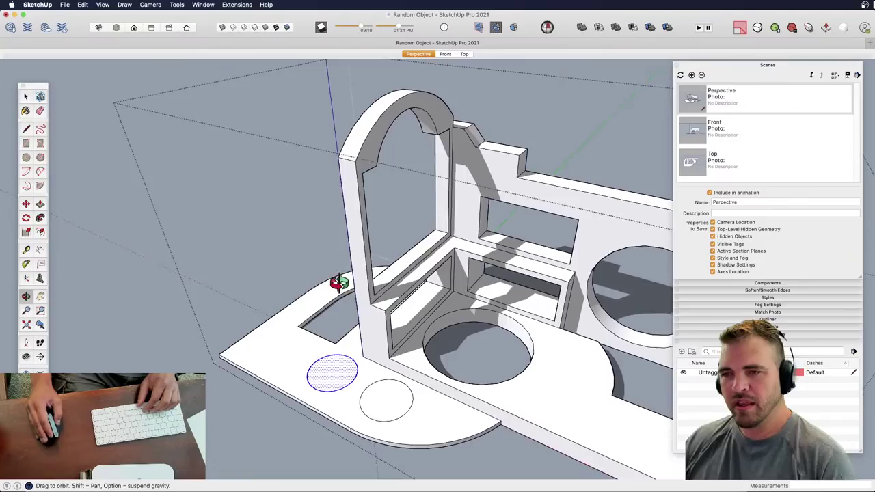
pyautogui.press('p')
pyautogui.click(334, 372)
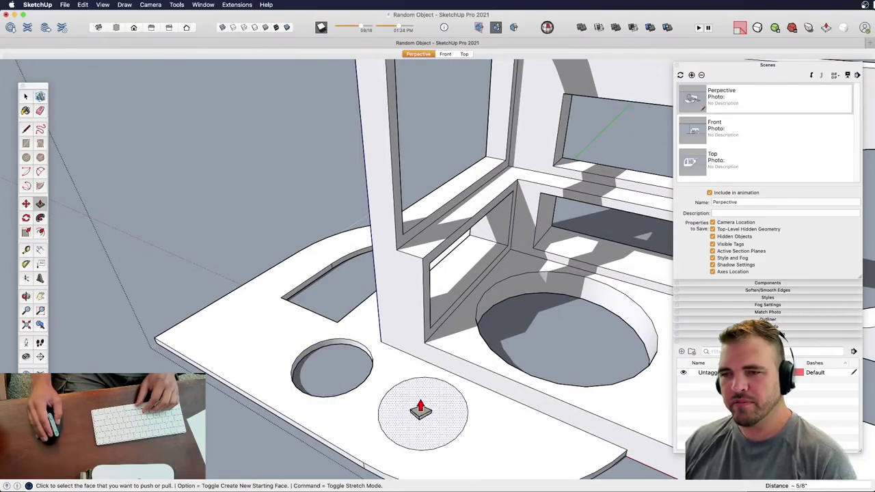
pyautogui.doubleClick(418, 414)
pyautogui.scroll(-3, 385, 403)
pyautogui.press('space')
pyautogui.moveTo(494, 367); pyautogui.dragTo(420, 290, button='middle')
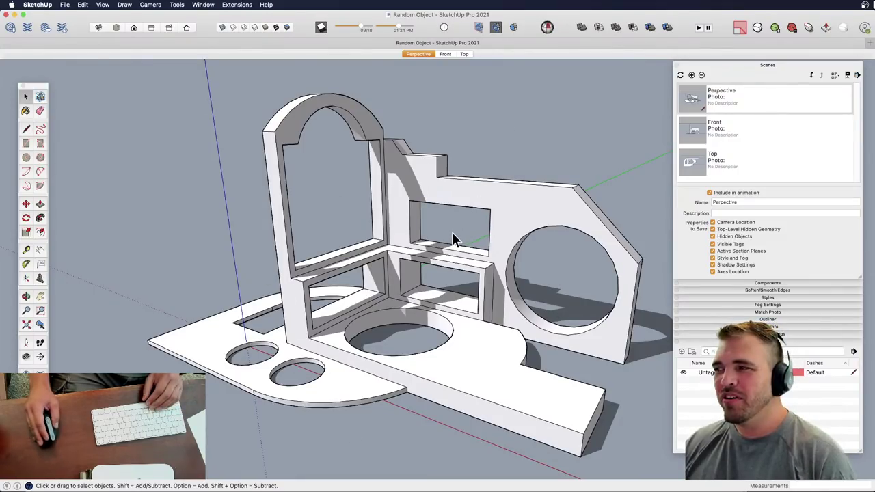
# - Update the LayOut viewports' model reference to show the edited model with arm, angled wall and holes
pyautogui.hotkey('ctrl', 'Up')
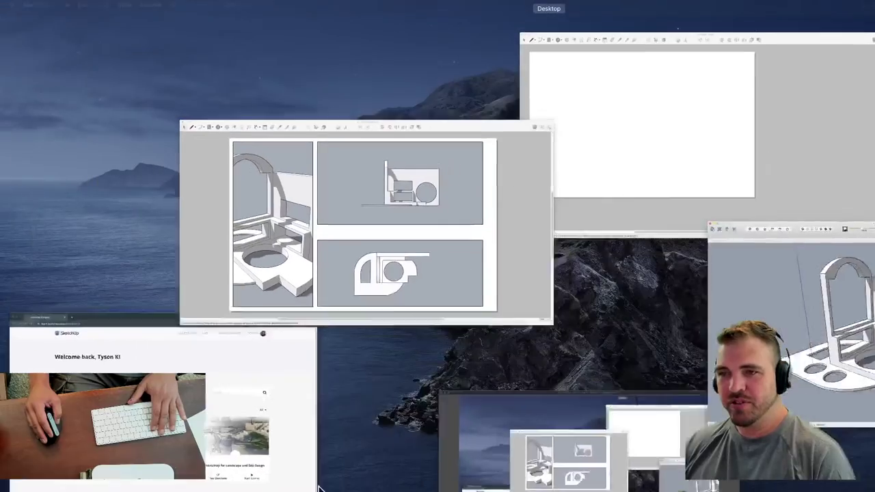
pyautogui.click(349, 236)
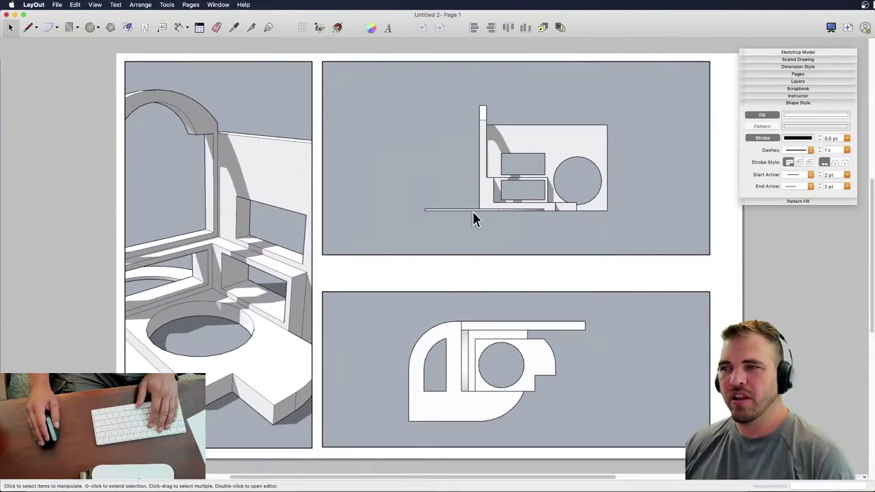
pyautogui.click(508, 140)
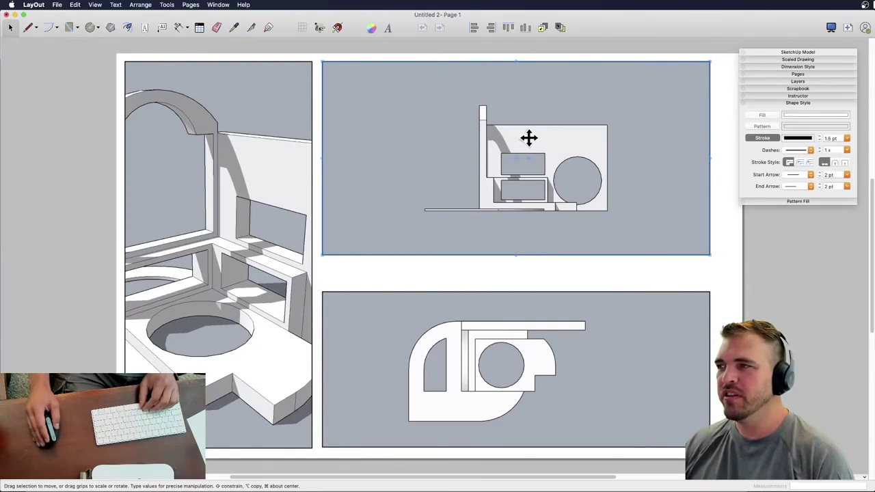
pyautogui.rightClick(529, 139)
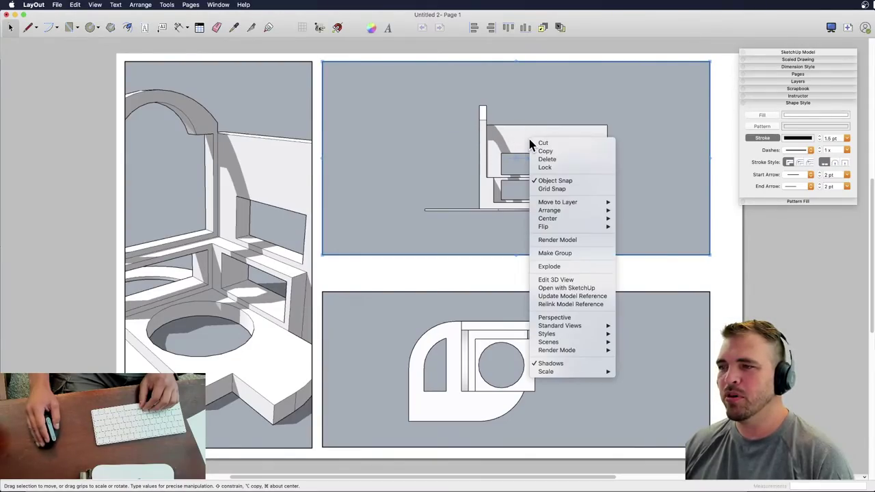
pyautogui.click(580, 298)
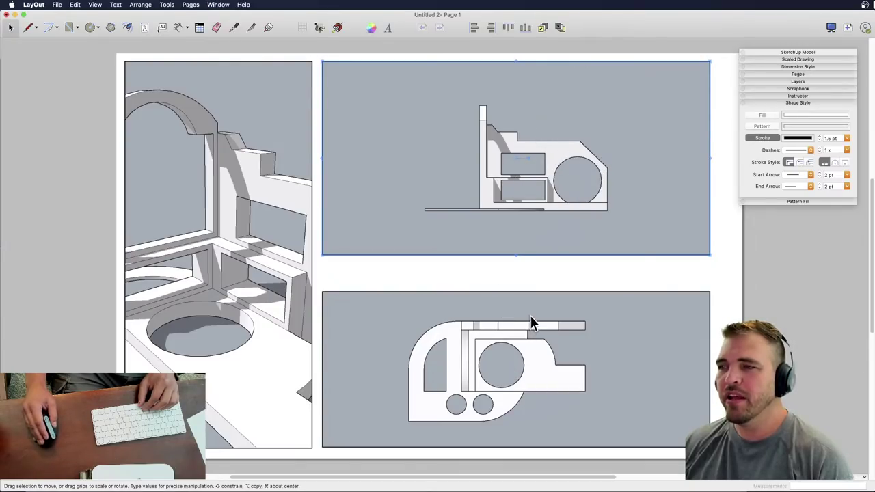
pyautogui.click(726, 261)
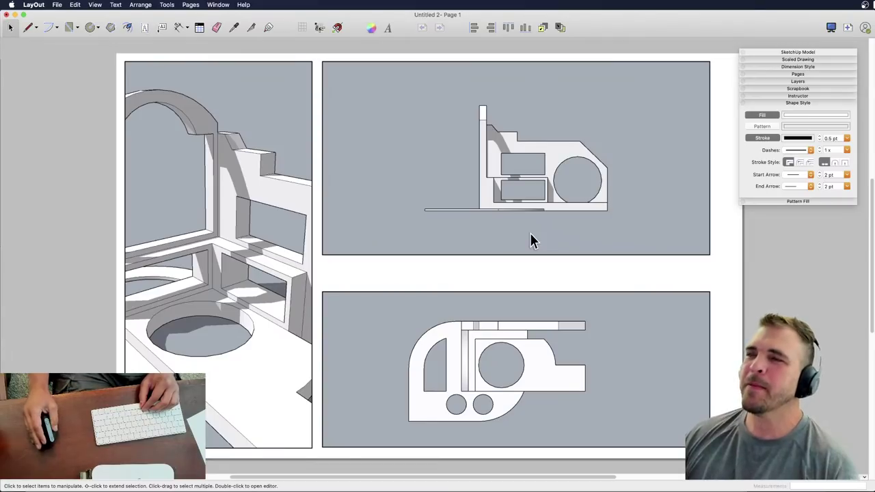
pyautogui.click(534, 187)
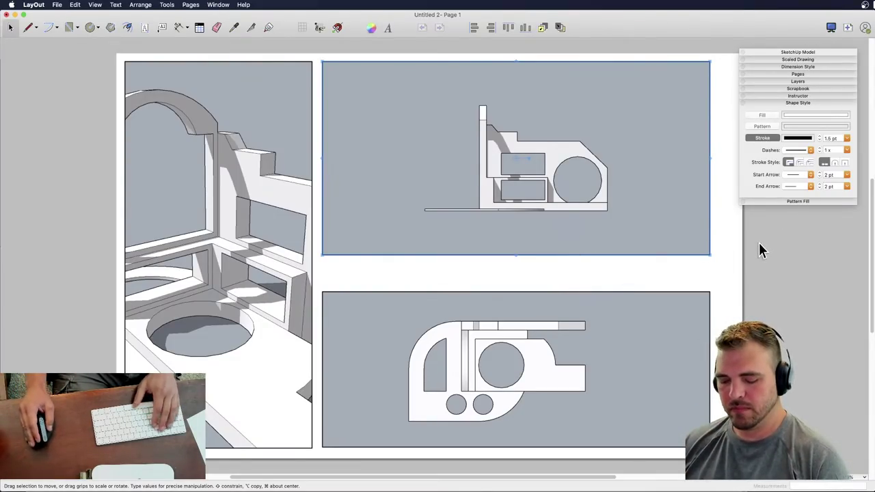
pyautogui.hotkey('ctrl', 'Up')
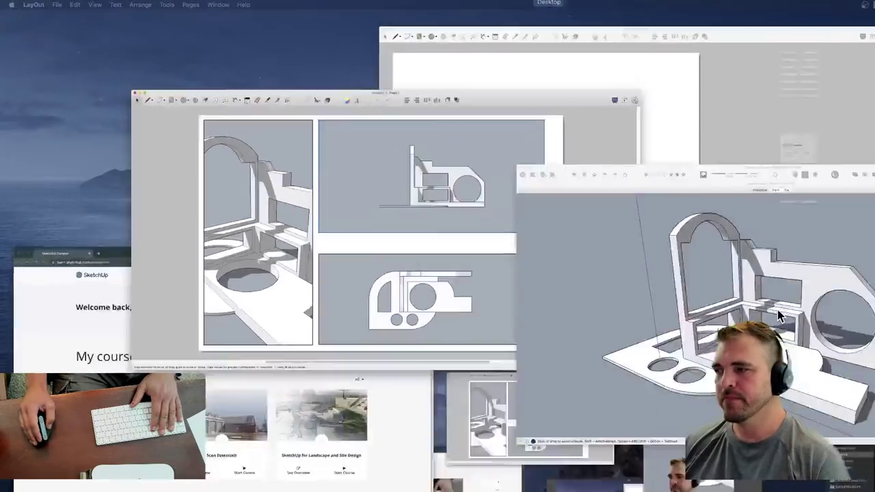
pyautogui.click(777, 309)
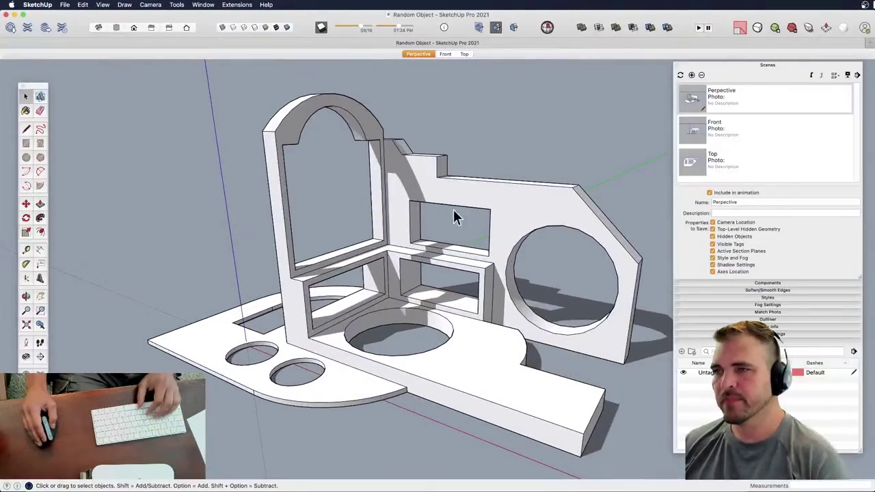
pyautogui.click(444, 54)
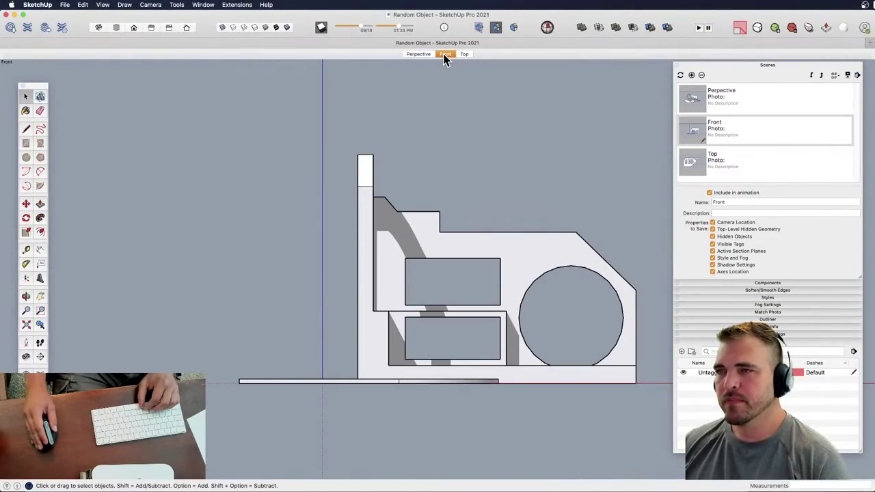
pyautogui.click(464, 54)
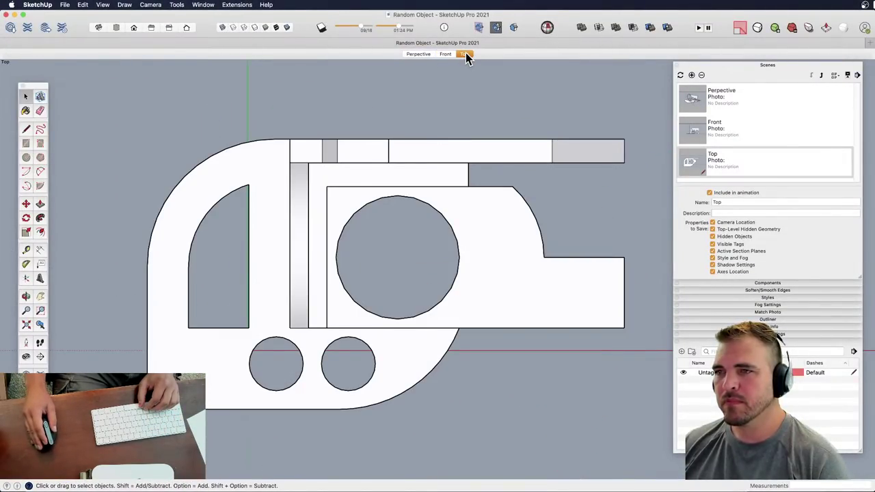
pyautogui.click(445, 54)
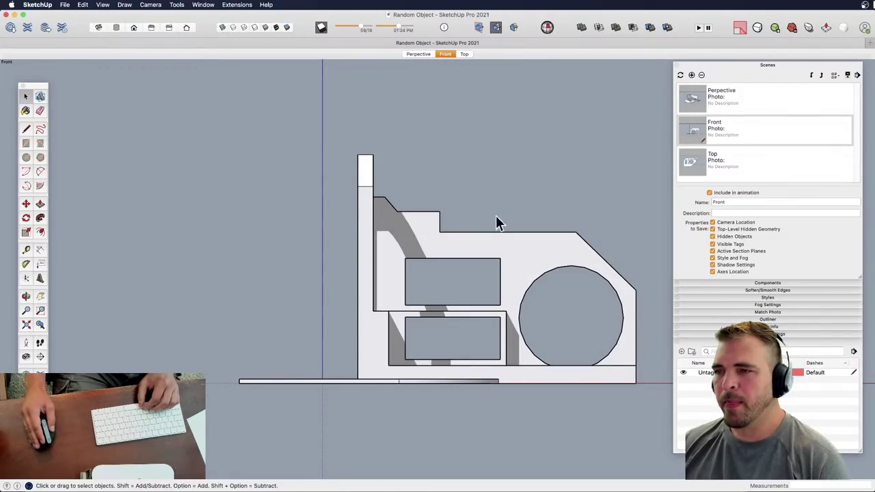
pyautogui.click(418, 54)
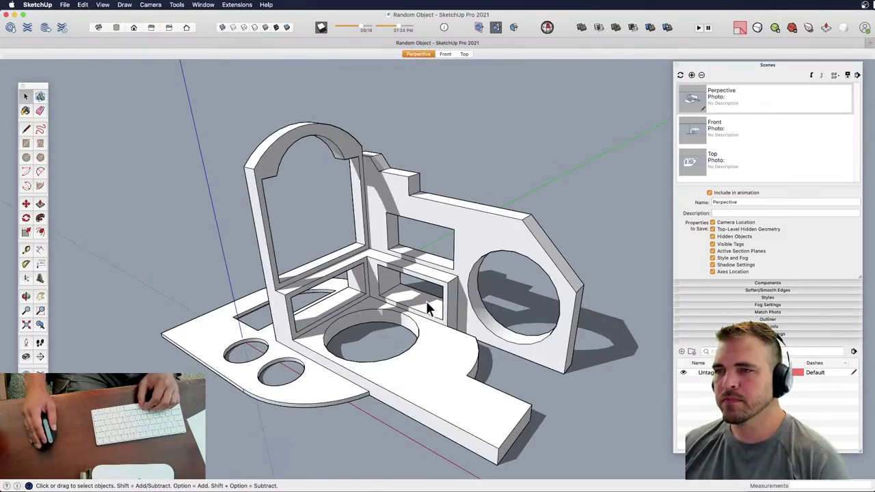
pyautogui.moveTo(425, 301); pyautogui.dragTo(469, 268, button='middle')
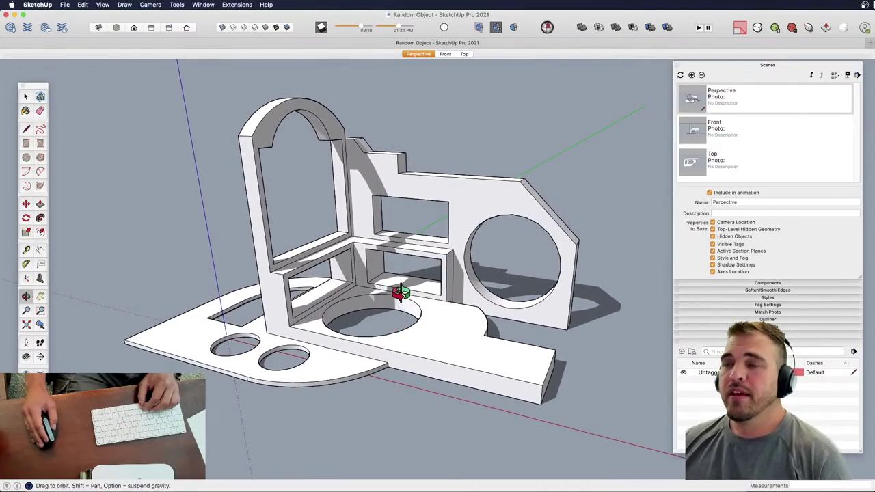
pyautogui.moveTo(398, 293); pyautogui.dragTo(408, 331, button='middle')
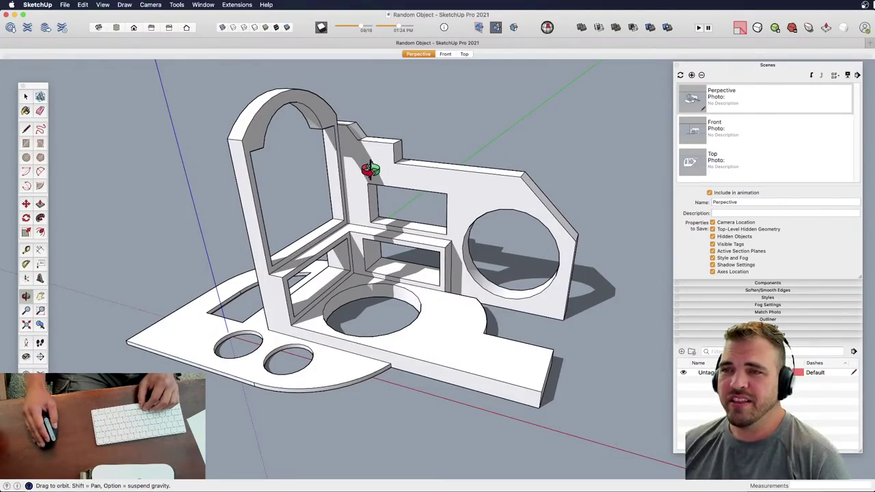
pyautogui.moveTo(370, 169); pyautogui.dragTo(389, 193)
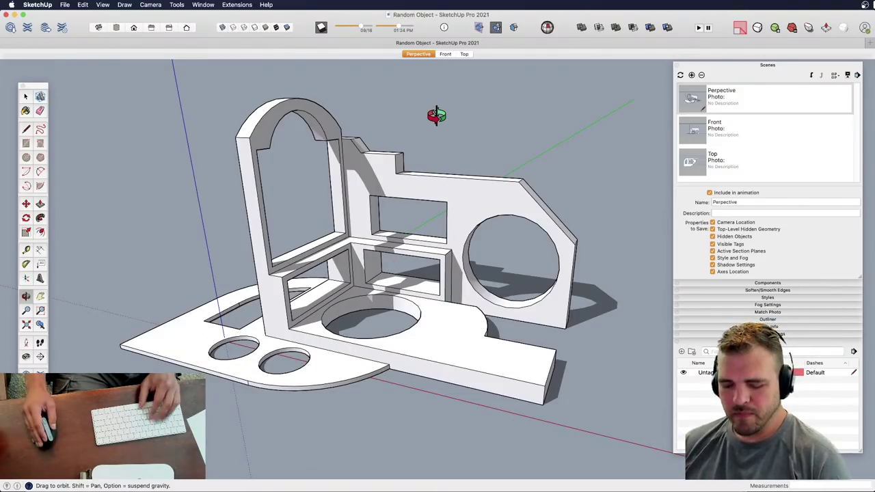
pyautogui.hotkey('ctrl', 'Up')
pyautogui.click(384, 180)
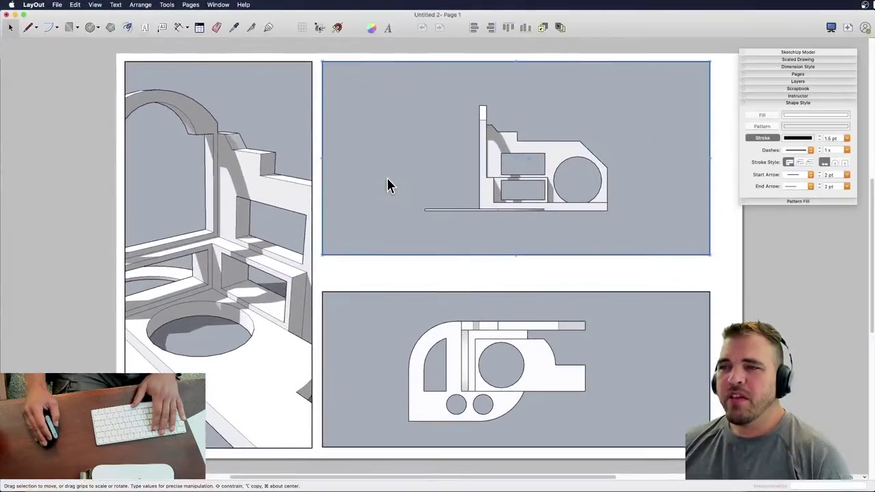
pyautogui.click(79, 121)
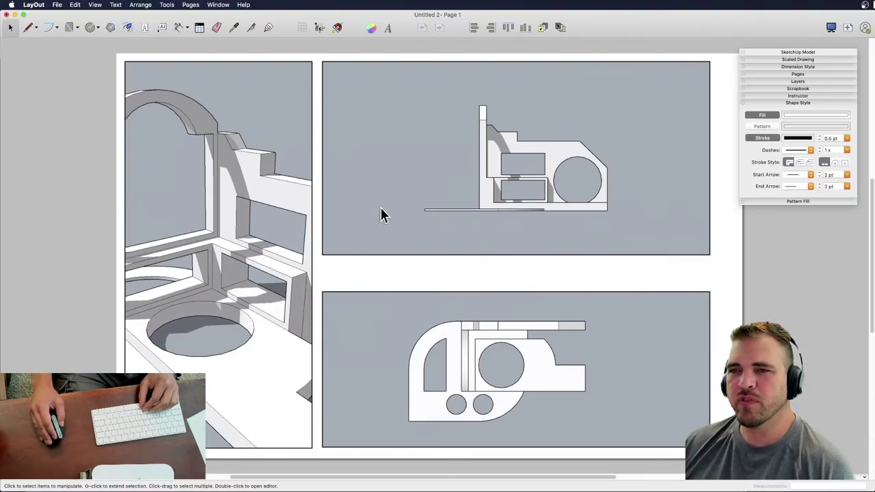
# - Orbit the tall left viewport's model to a three-quarter view
pyautogui.click(223, 248)
pyautogui.moveTo(222, 248)
pyautogui.mouseDown()
pyautogui.moveTo(234, 264)
pyautogui.moveTo(209, 305)
pyautogui.moveTo(137, 273)
pyautogui.moveTo(236, 147)
pyautogui.moveTo(143, 216)
pyautogui.moveTo(299, 240)
pyautogui.moveTo(244, 256)
pyautogui.moveTo(247, 249)
pyautogui.moveTo(258, 294)
pyautogui.moveTo(215, 205)
pyautogui.moveTo(213, 270)
pyautogui.mouseUp()
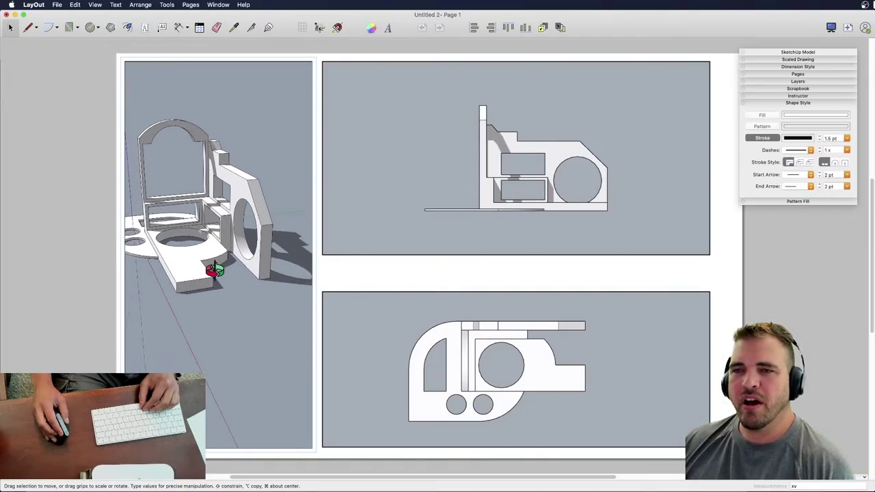
pyautogui.moveTo(208, 217)
pyautogui.mouseDown()
pyautogui.moveTo(231, 180)
pyautogui.moveTo(171, 192)
pyautogui.moveTo(58, 191)
pyautogui.mouseUp()
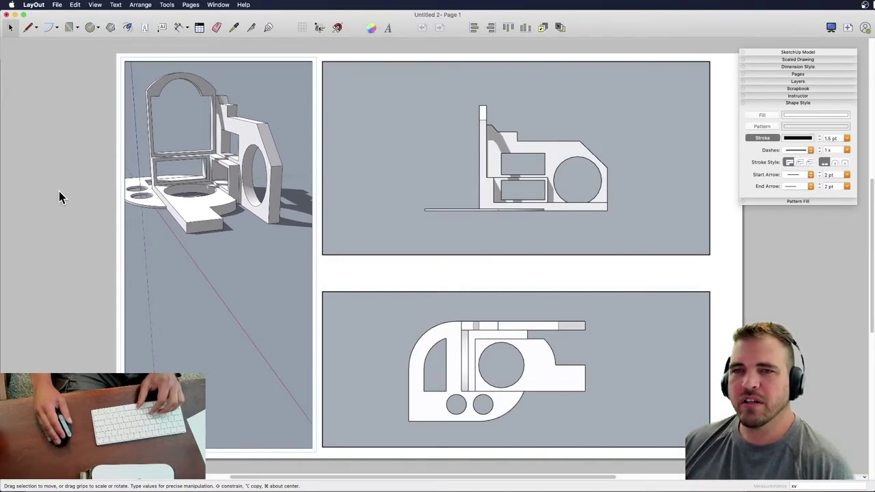
pyautogui.press('Escape')
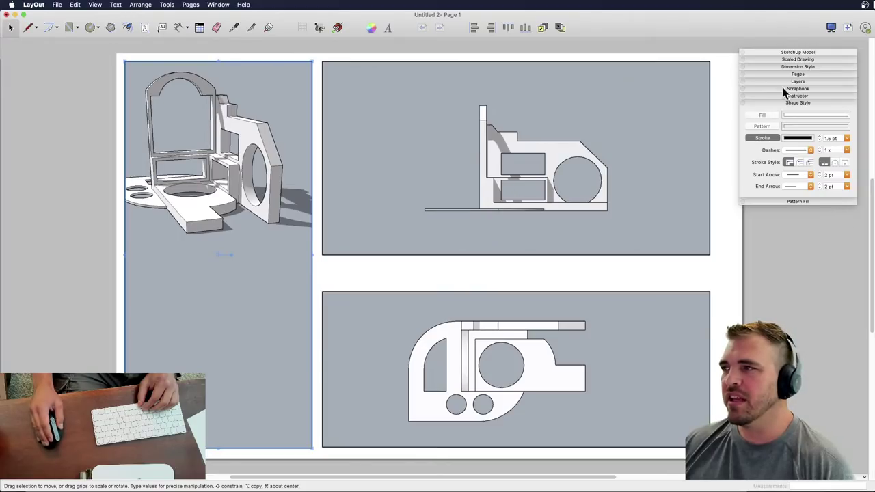
# - Shrink the left viewport to half page height and copy it into the lower-left slot
pyautogui.click(793, 53)
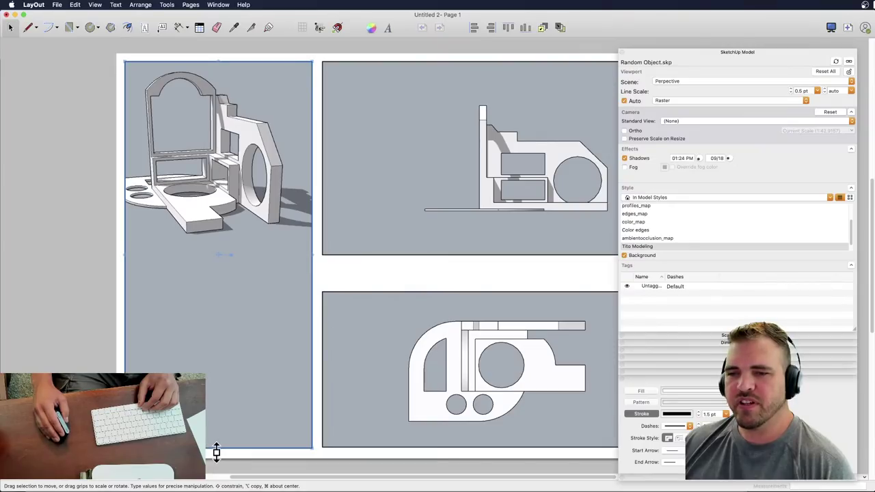
pyautogui.moveTo(216, 448); pyautogui.dragTo(215, 280)
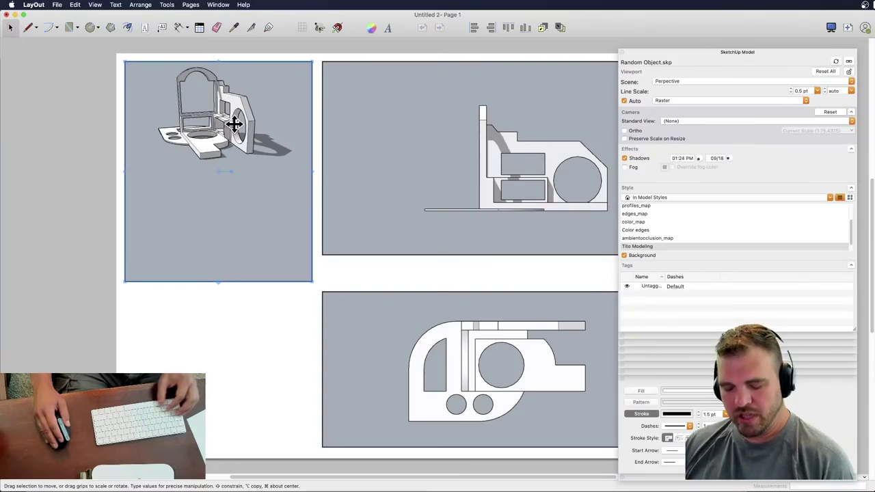
pyautogui.press('super+c')
pyautogui.press('super+z')
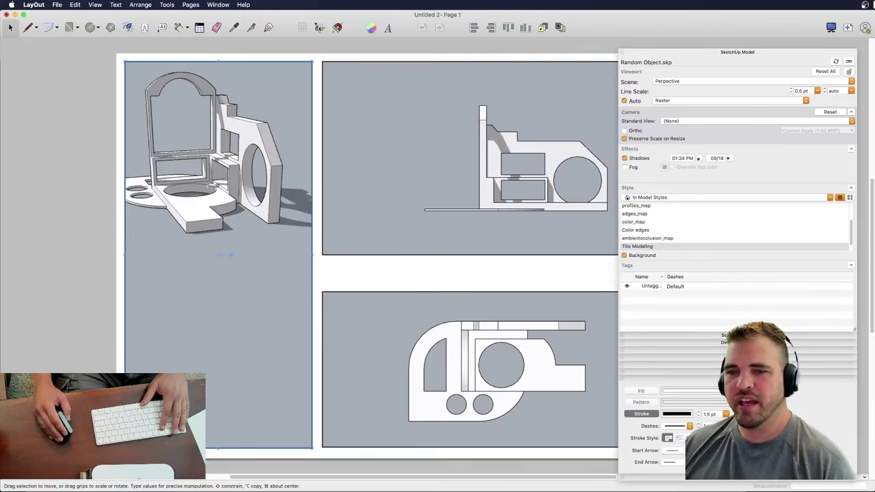
pyautogui.moveTo(219, 449); pyautogui.dragTo(265, 246)
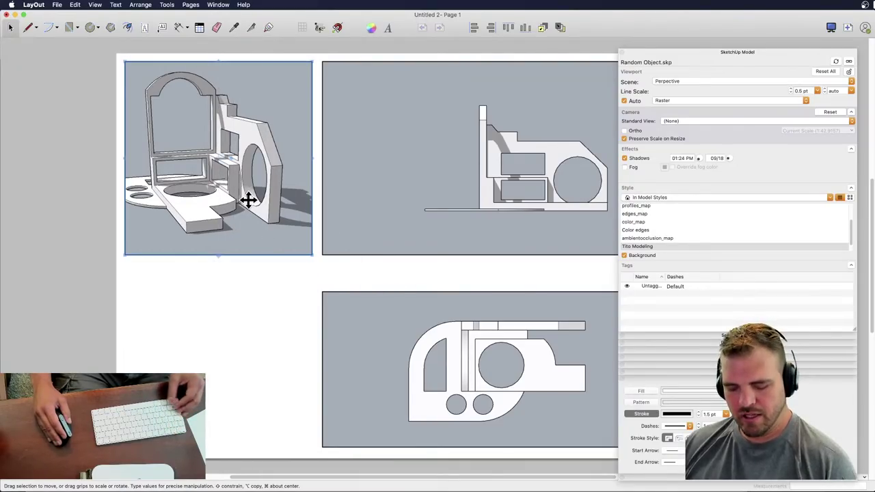
pyautogui.moveTo(251, 198); pyautogui.dragTo(251, 395)
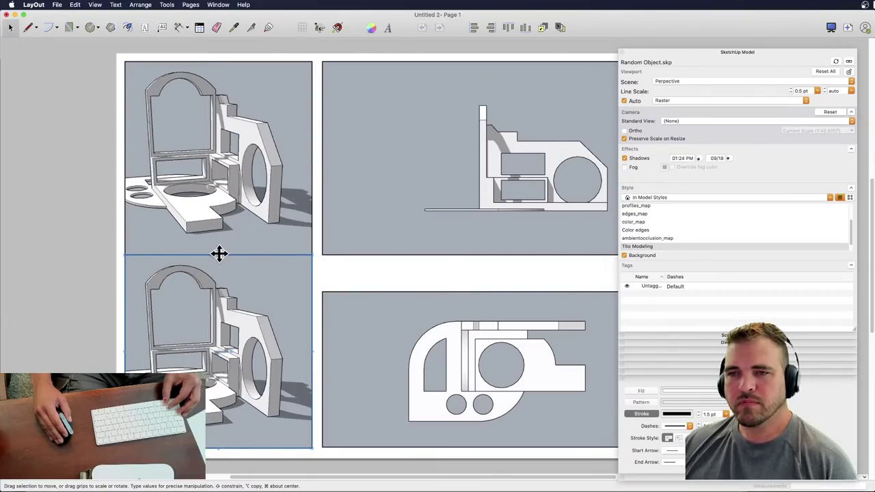
# - Align the copied viewport's top with the lower row and orbit its model to a higher angle
pyautogui.moveTo(220, 251); pyautogui.dragTo(326, 293)
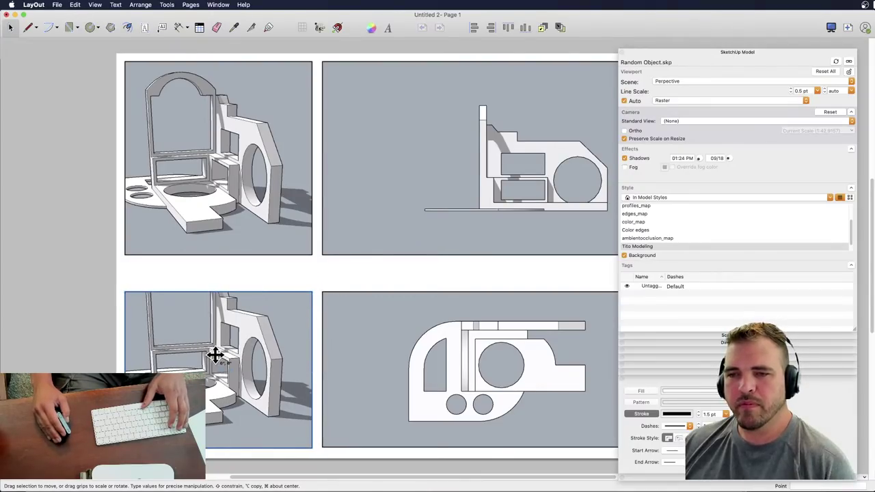
pyautogui.doubleClick(228, 397)
pyautogui.scroll(-5, 230, 396)
pyautogui.scroll(3, 199, 342)
pyautogui.moveTo(199, 341); pyautogui.dragTo(287, 302)
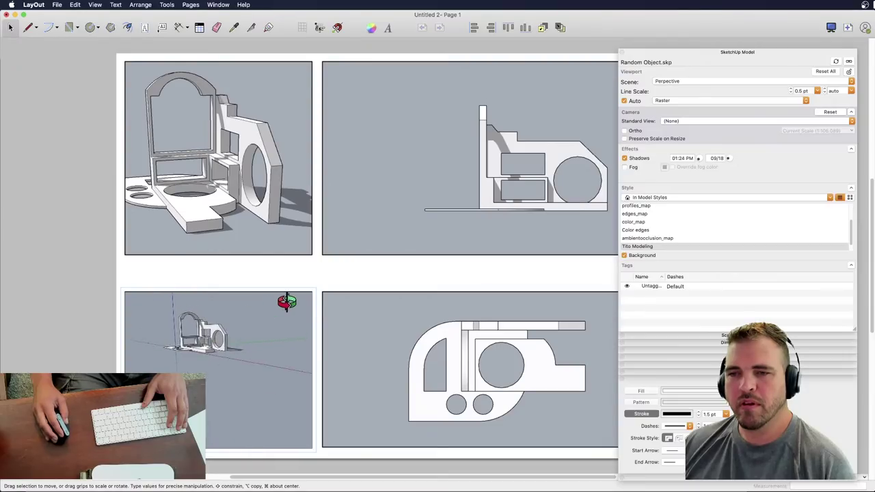
pyautogui.scroll(6, 187, 318)
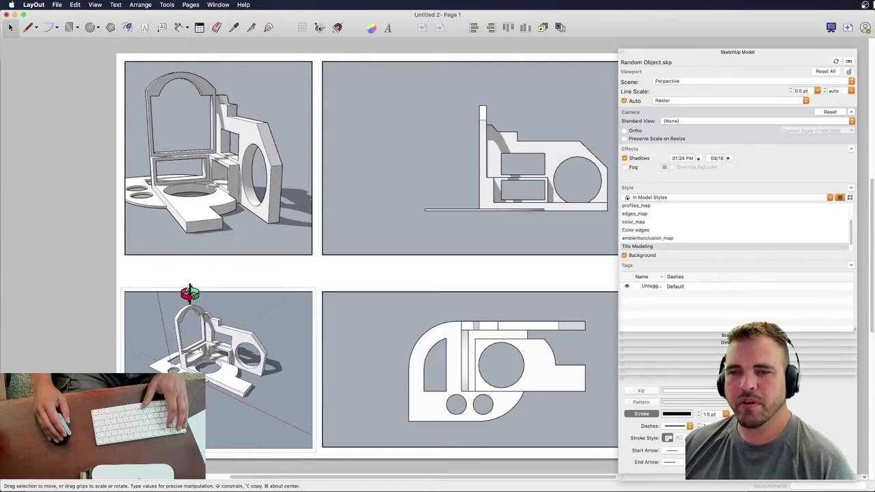
pyautogui.scroll(-2, 249, 351)
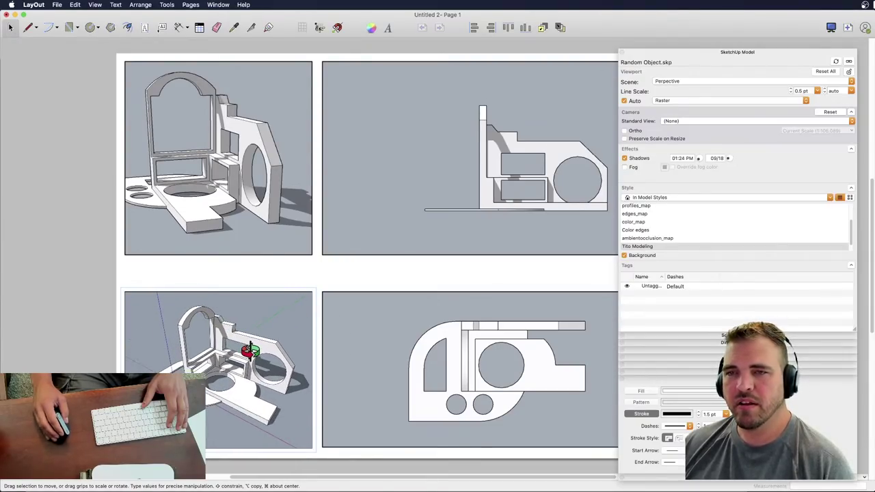
pyautogui.click(58, 311)
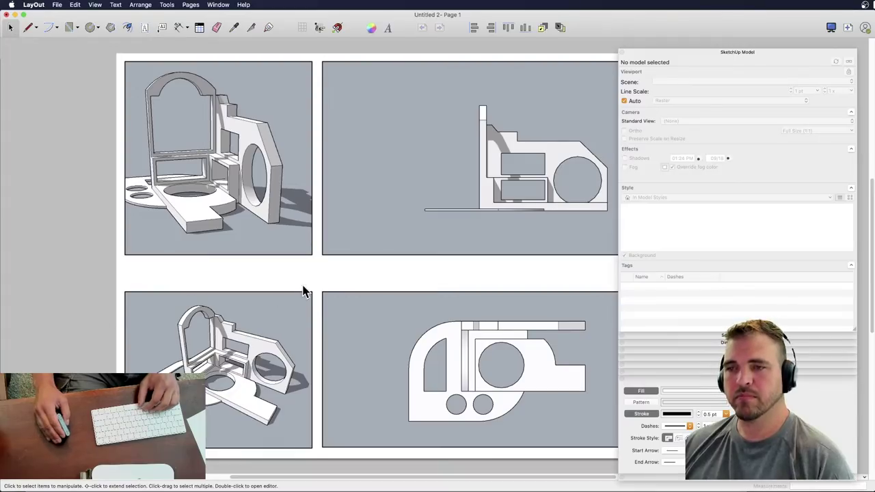
# - Draw a horizontal line across the gap between the two viewport rows
pyautogui.scroll(-2, 164, 297)
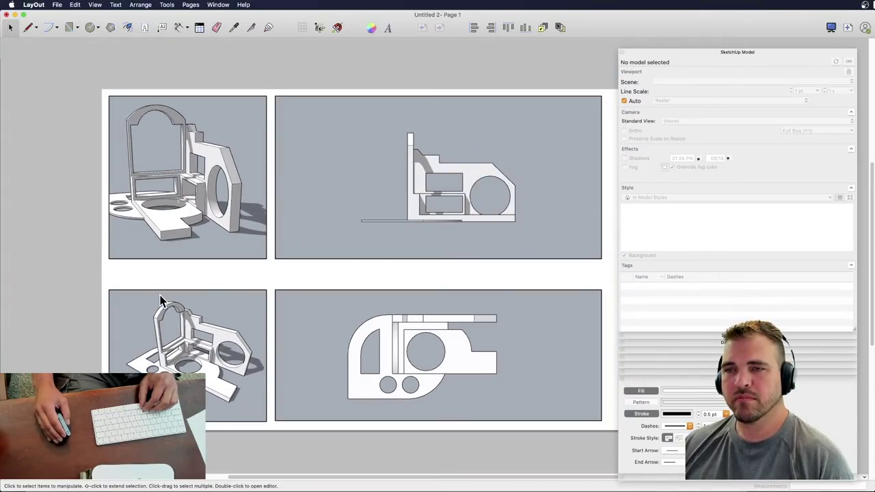
pyautogui.scroll(-1, 164, 298)
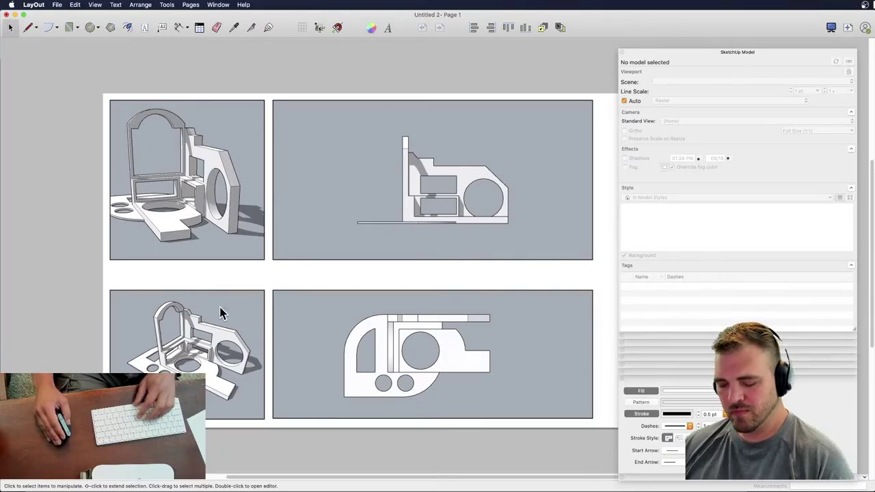
pyautogui.press('l')
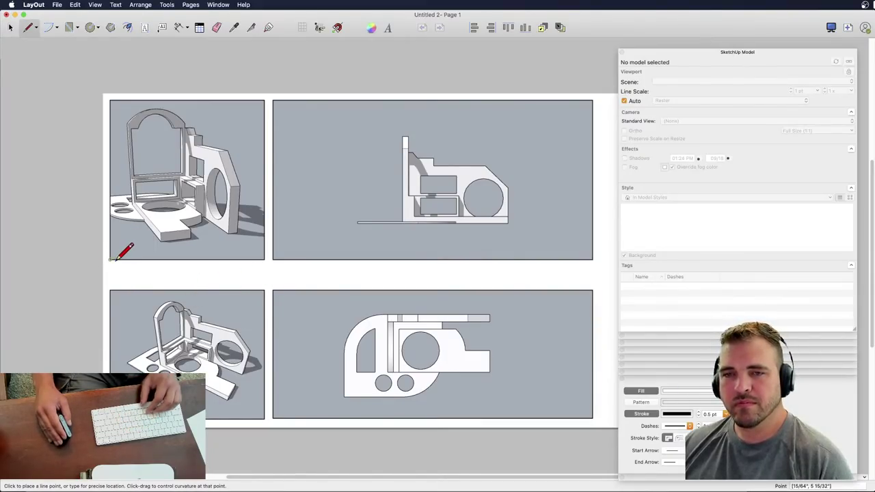
pyautogui.click(110, 260)
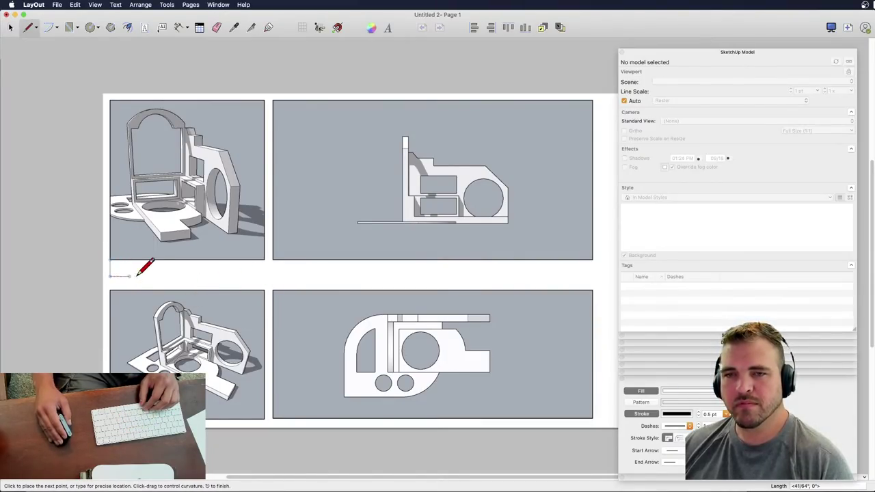
pyautogui.scroll(-2, 52, 285)
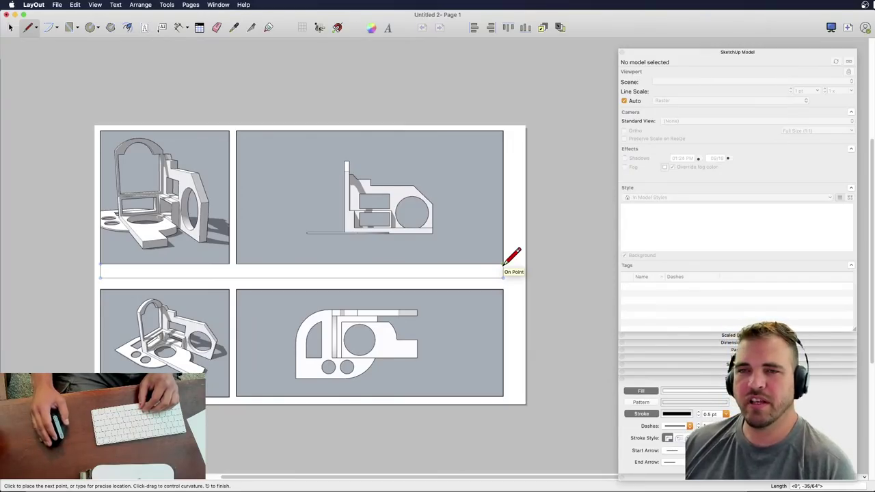
pyautogui.click(503, 267)
pyautogui.press('space')
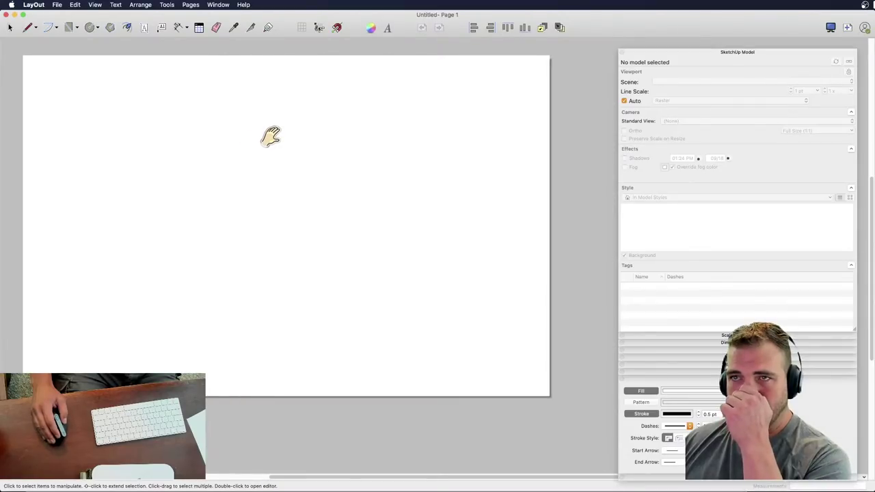
# - Bring the Chrome window with SketchUp Campus My courses forward and move it to the top
pyautogui.hotkey('ctrl', 'Up')
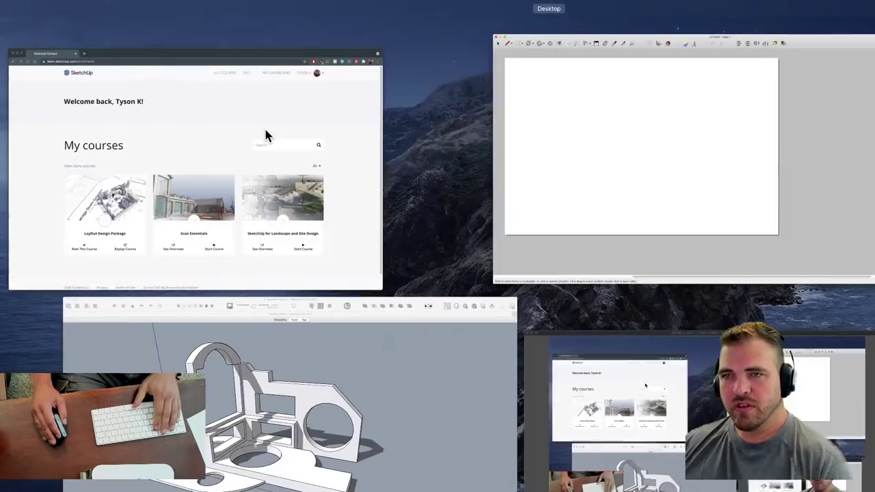
pyautogui.click(193, 129)
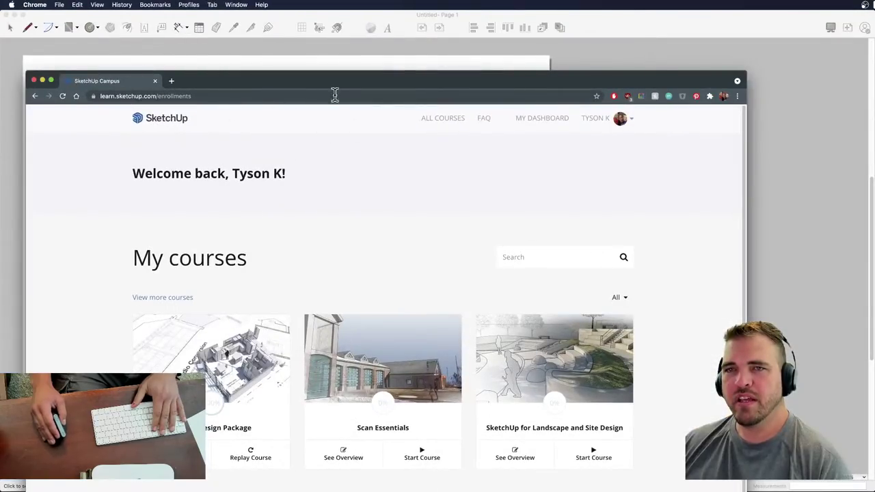
pyautogui.moveTo(309, 81); pyautogui.dragTo(337, 24)
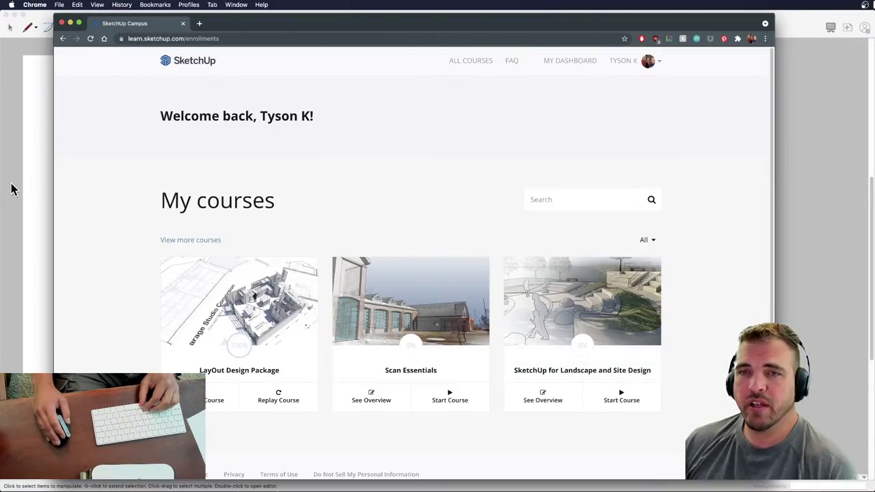
# - Center the Finder window and navigate into the SU_2_LO_Exercise Files folder
pyautogui.click(858, 317)
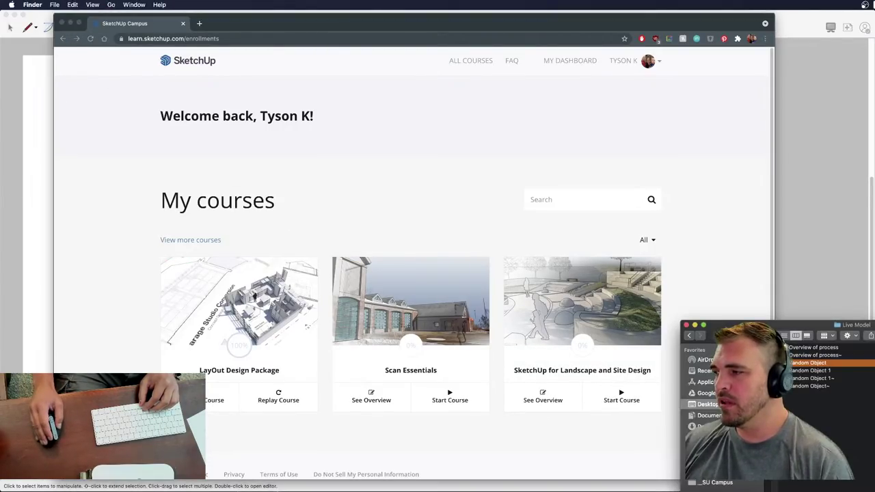
pyautogui.moveTo(858, 317); pyautogui.dragTo(600, 177)
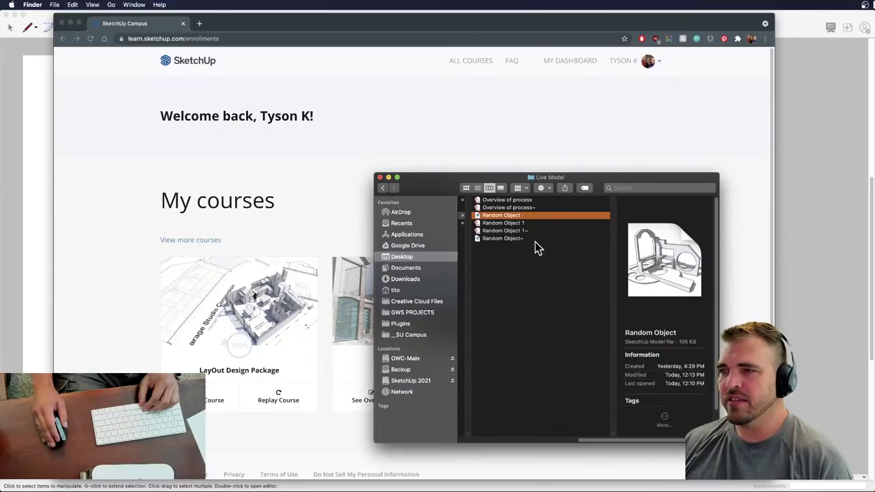
pyautogui.press('super+Up')
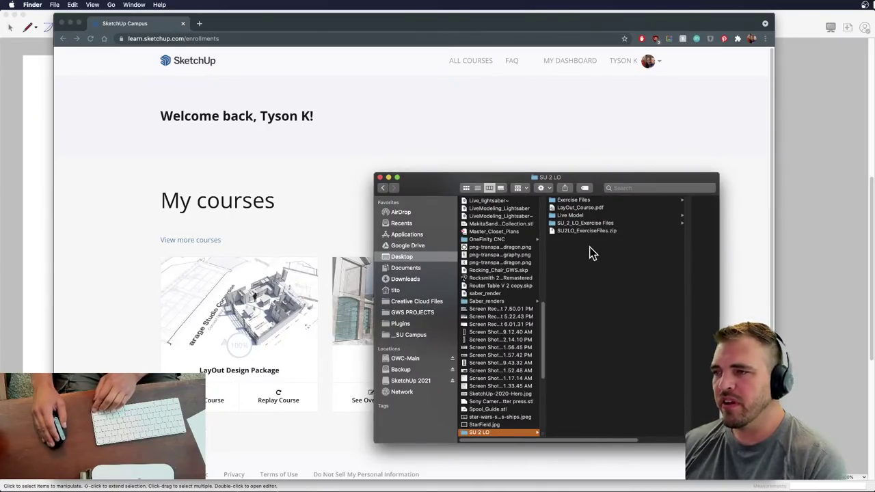
pyautogui.click(593, 223)
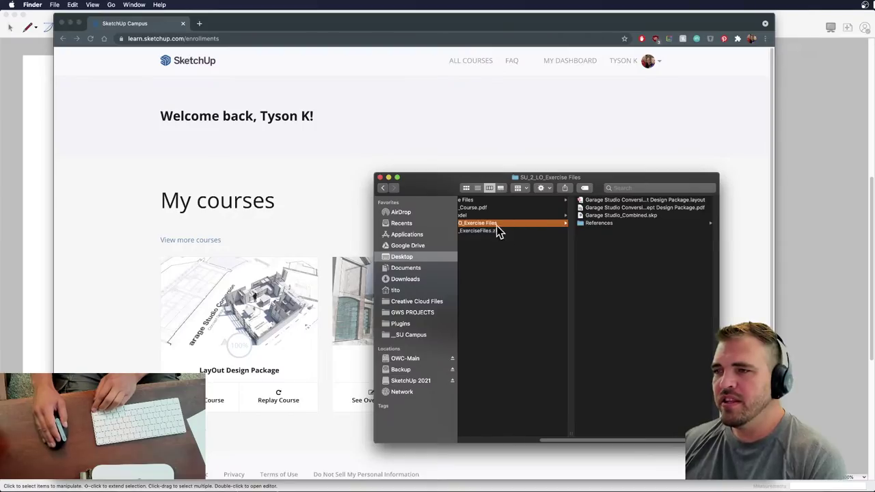
pyautogui.click(492, 231)
pyautogui.click(505, 223)
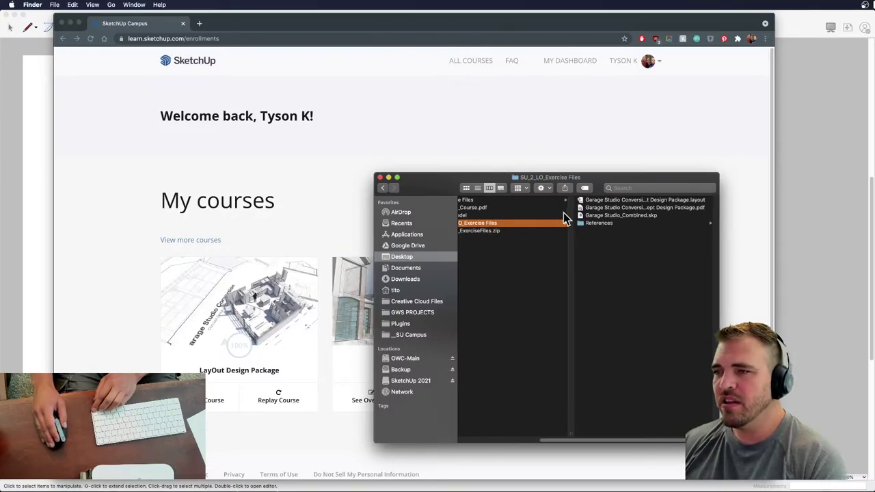
# - Quick Look the Garage Studio Conversion - Concept Design Package.pdf
pyautogui.click(660, 200)
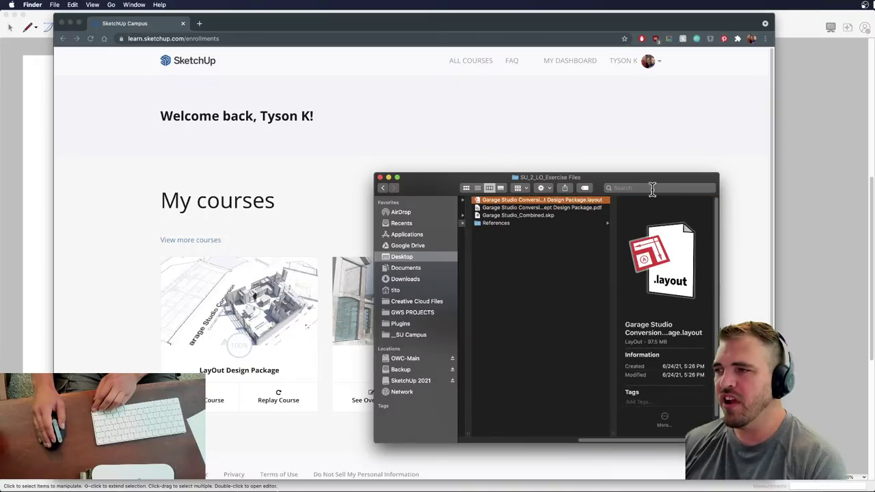
pyautogui.click(566, 208)
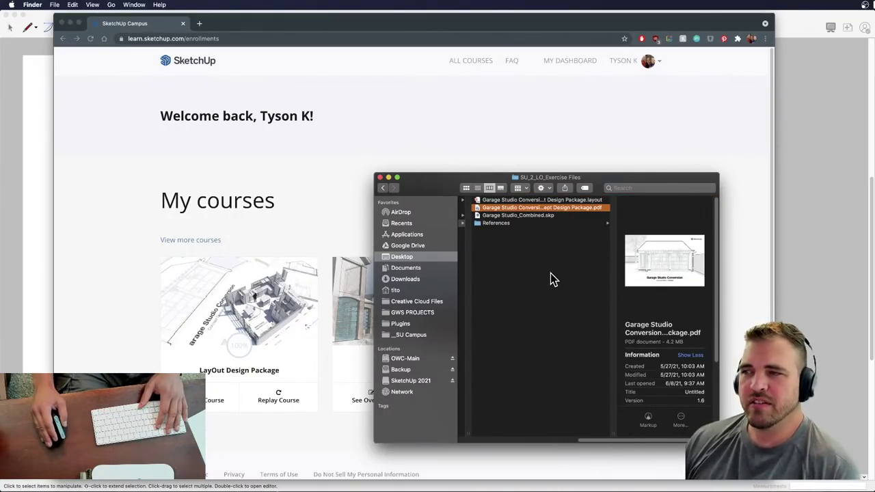
pyautogui.press('space')
# - Reposition and shrink the preview, then review Contents through Existing Exterior Elevations pages
pyautogui.moveTo(462, 66); pyautogui.dragTo(347, 7)
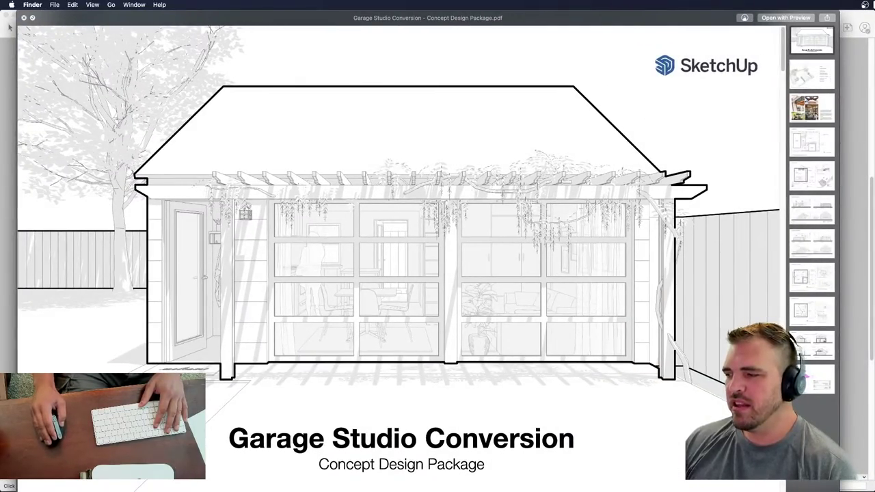
pyautogui.moveTo(839, 481); pyautogui.dragTo(661, 462)
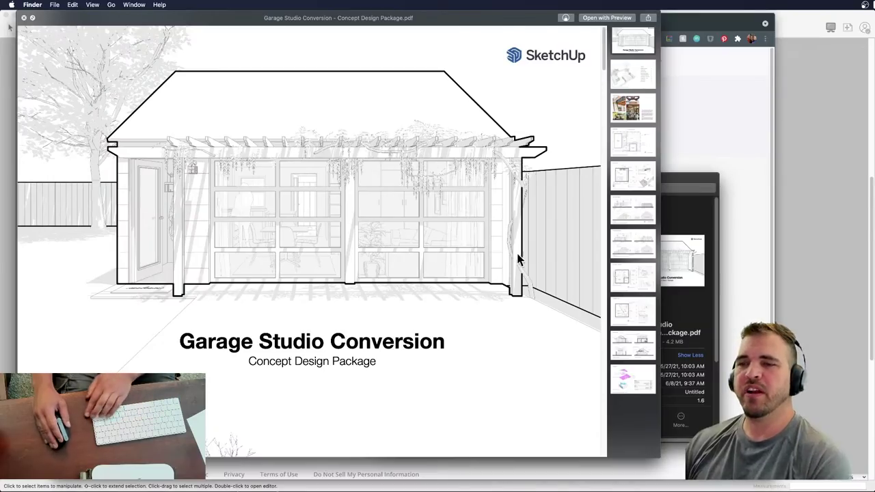
pyautogui.click(634, 68)
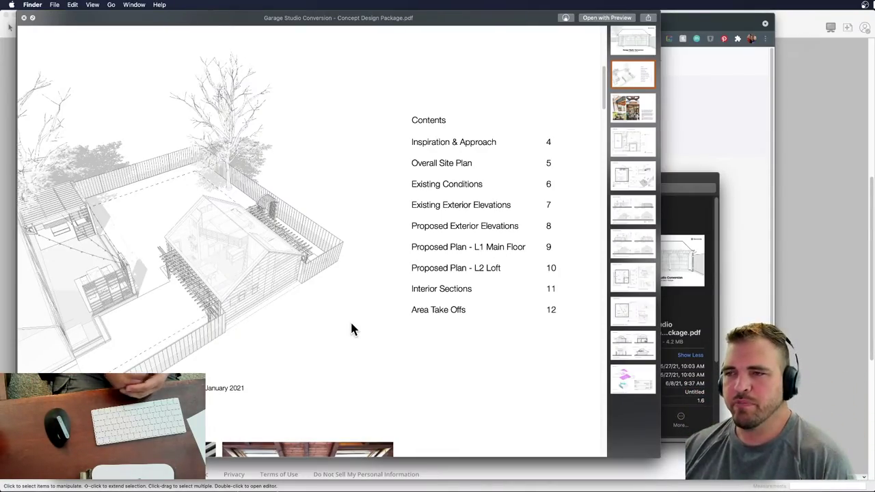
pyautogui.click(641, 116)
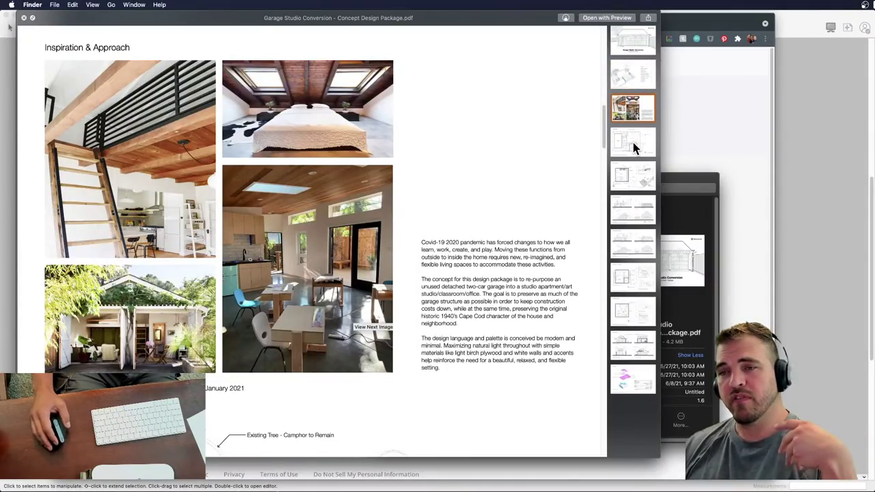
pyautogui.click(634, 149)
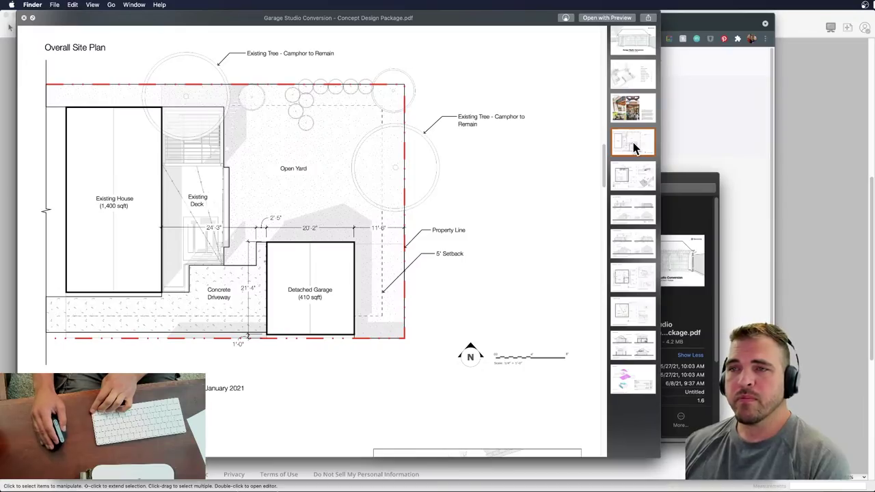
pyautogui.click(636, 178)
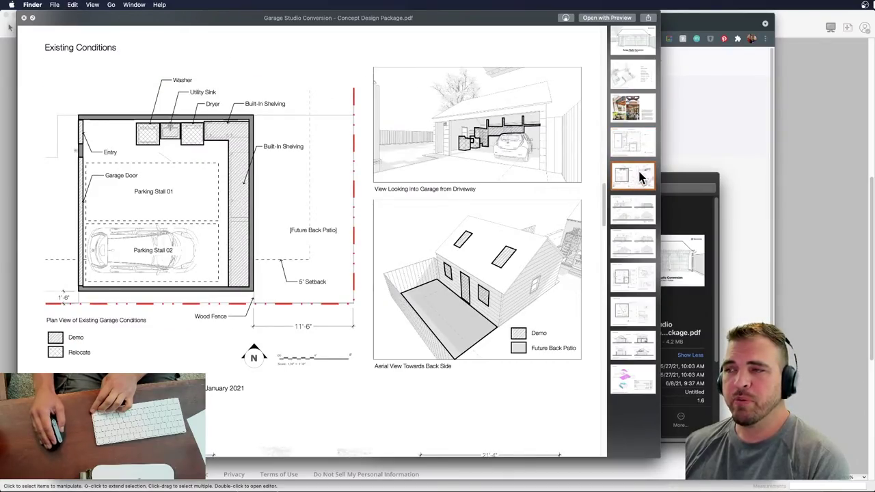
pyautogui.click(630, 212)
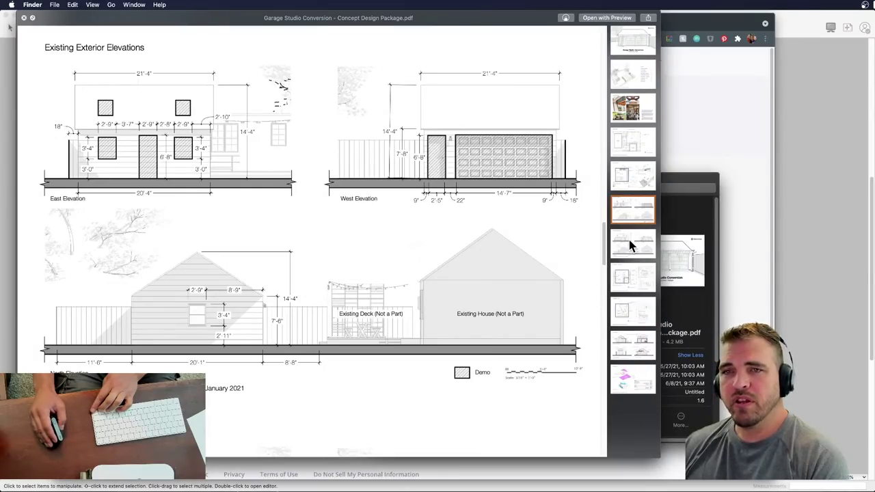
pyautogui.click(630, 179)
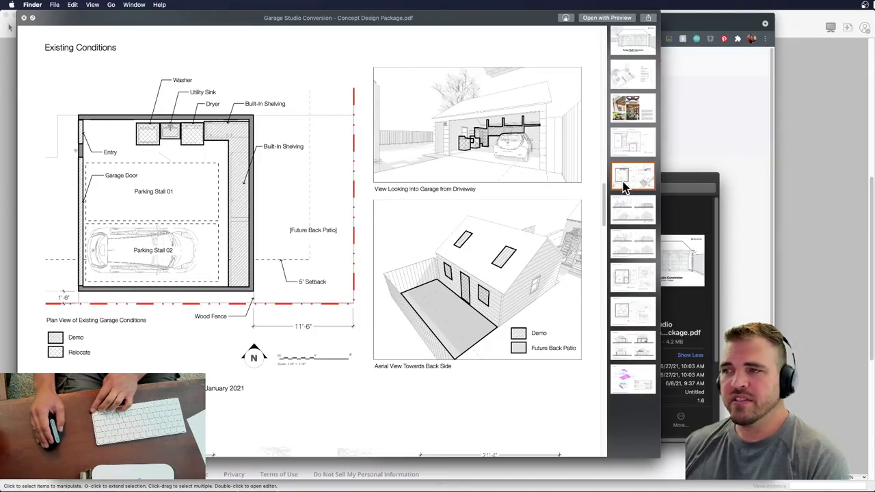
pyautogui.click(635, 214)
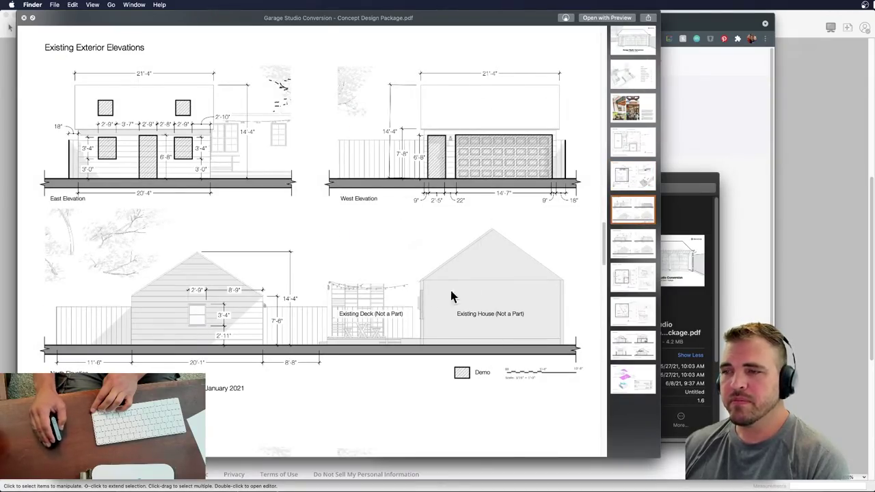
# - Review Proposed Elevations, L1, L2 Loft, Interior Sections and Area Take Offs, then close the preview
pyautogui.click(621, 250)
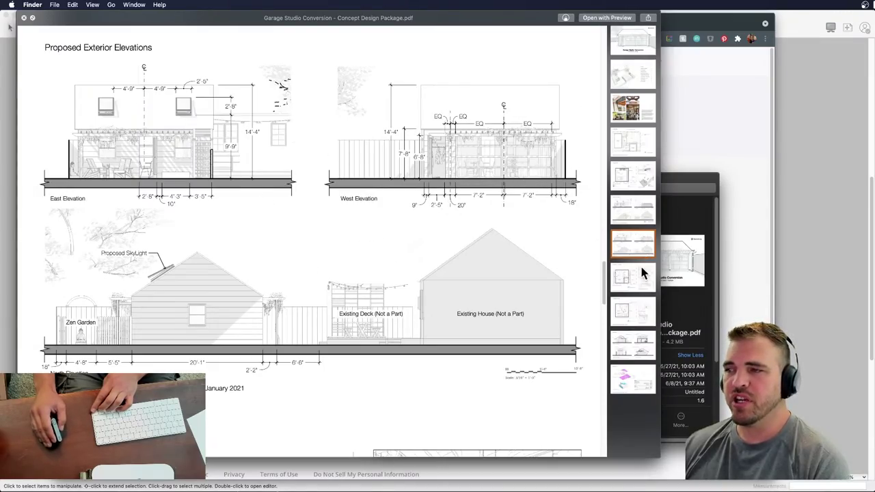
pyautogui.click(625, 279)
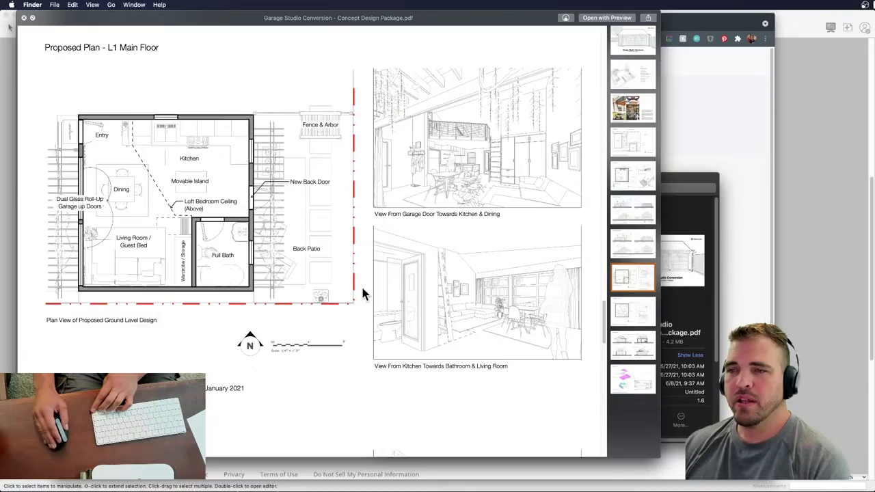
pyautogui.click(630, 316)
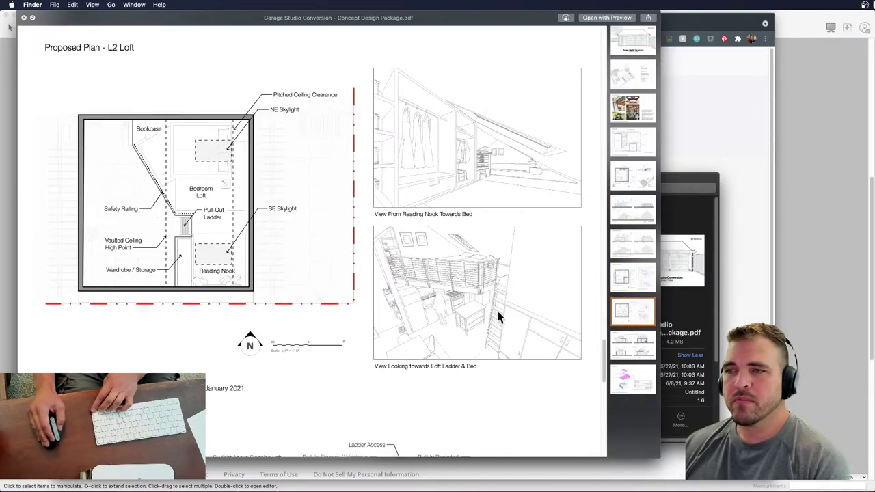
pyautogui.click(625, 275)
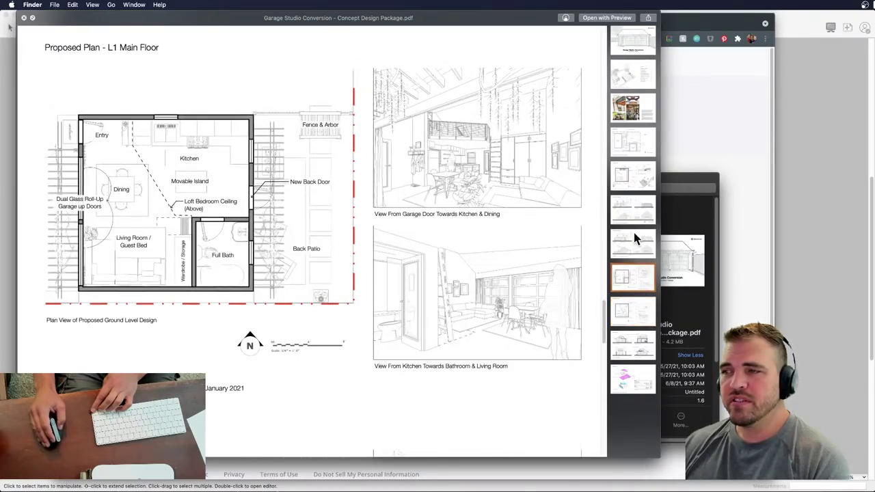
pyautogui.click(634, 239)
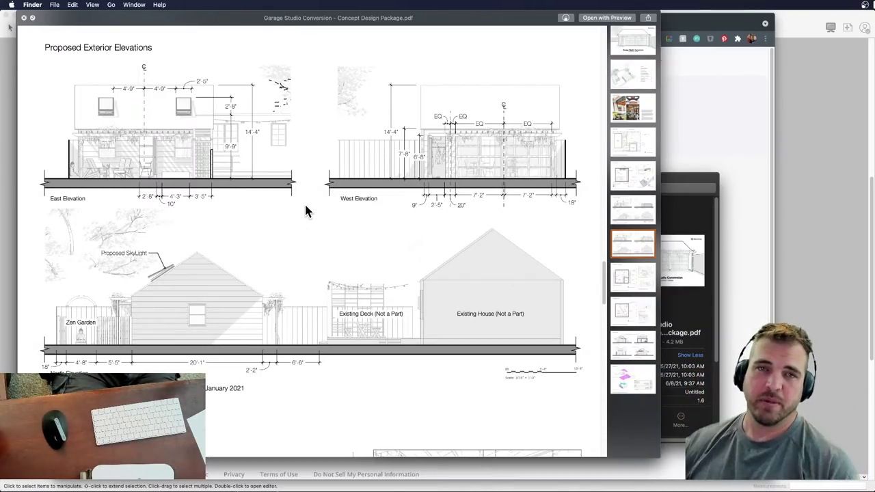
pyautogui.click(625, 210)
pyautogui.click(630, 318)
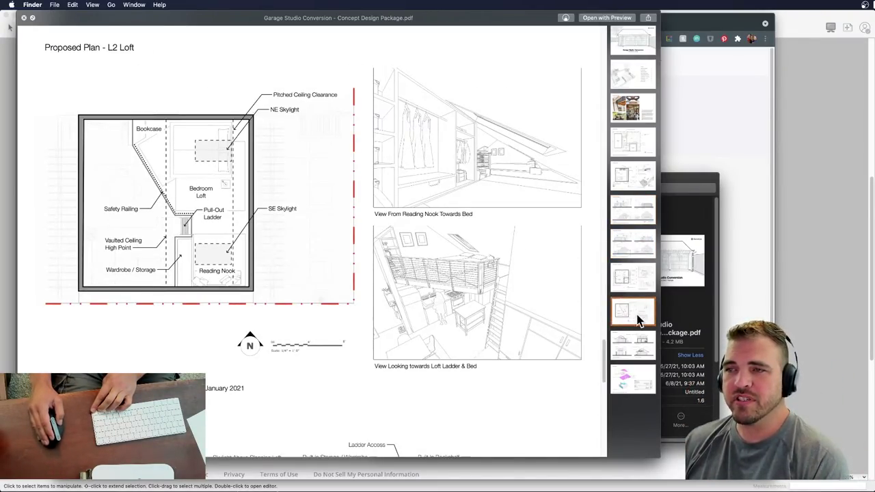
pyautogui.click(632, 348)
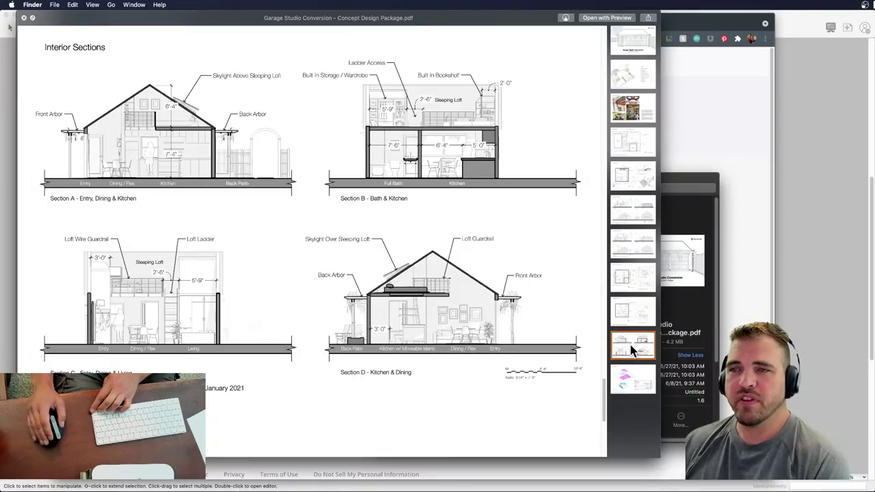
pyautogui.click(635, 384)
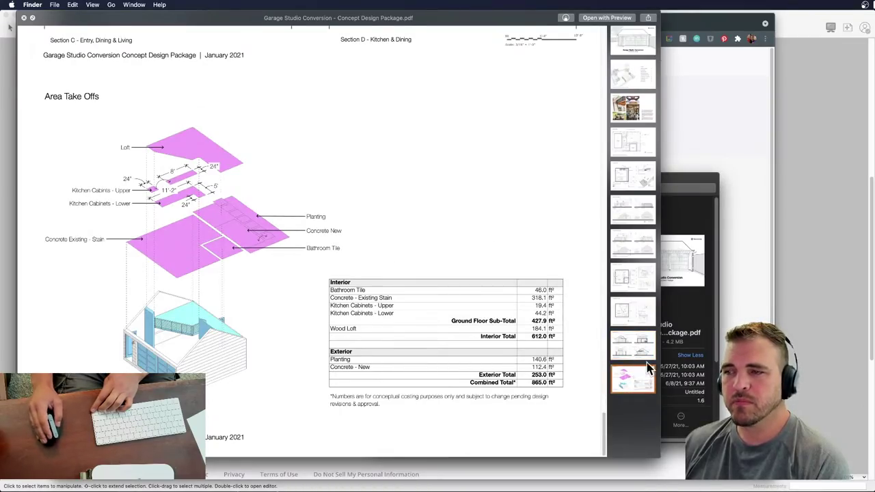
pyautogui.click(634, 347)
pyautogui.click(631, 313)
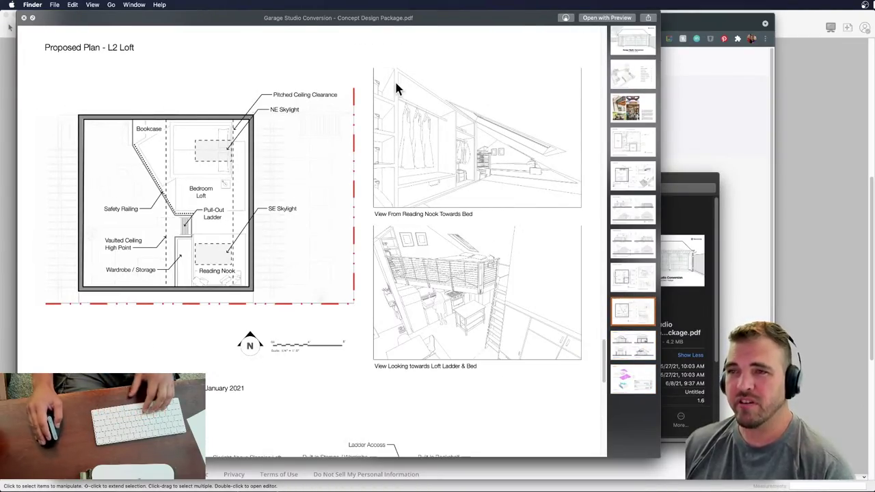
pyautogui.press('space')
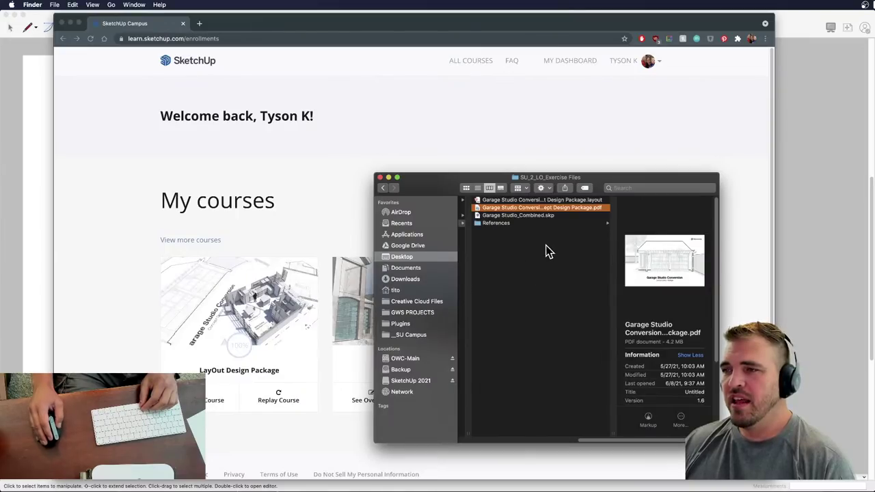
# - Open Garage Studio_Combined.skp in SketchUp and slightly widen its window
pyautogui.click(534, 215)
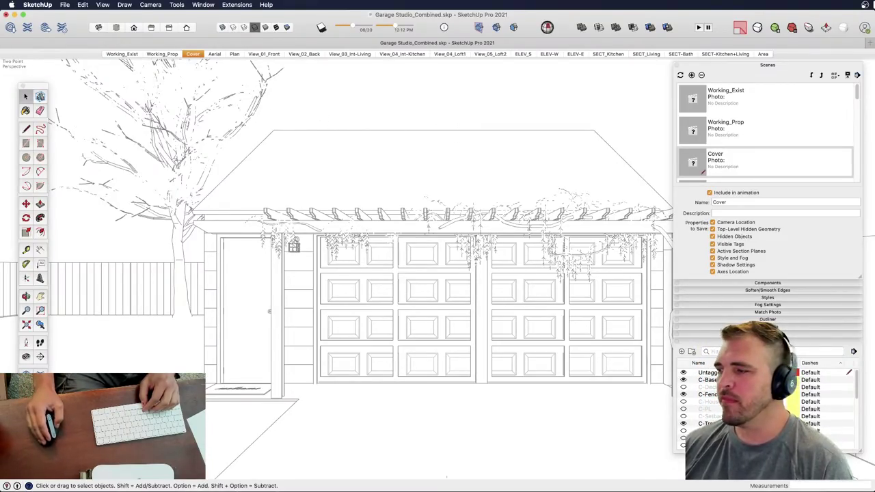
pyautogui.moveTo(437, 273)
pyautogui.mouseDown(button='middle')
pyautogui.moveTo(437, 253)
pyautogui.moveTo(441, 275)
pyautogui.mouseUp(button='middle')
pyautogui.moveTo(868, 483); pyautogui.dragTo(867, 486)
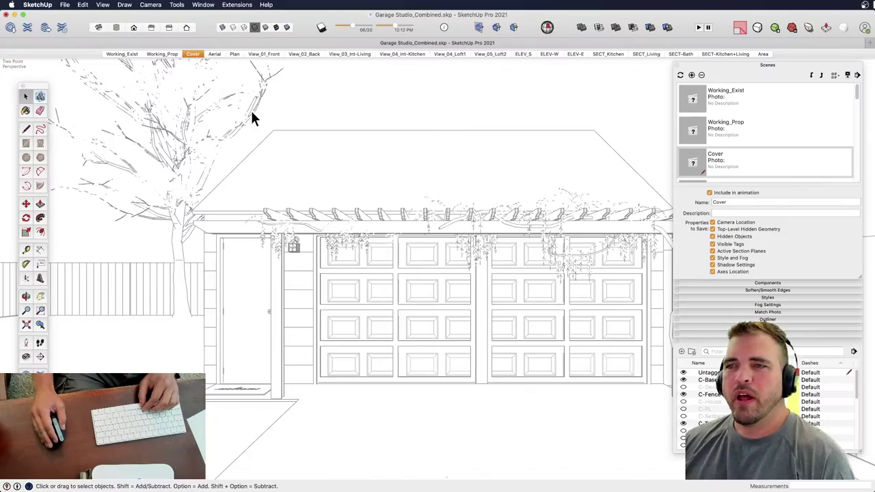
pyautogui.moveTo(441, 214); pyautogui.dragTo(553, 295, button='middle')
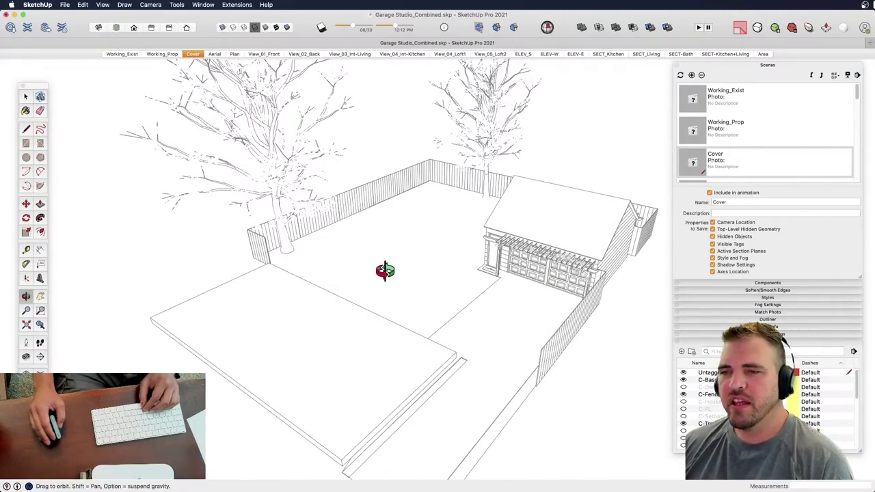
pyautogui.moveTo(369, 346); pyautogui.dragTo(427, 322, button='middle')
pyautogui.keyDown('shift'); pyautogui.moveTo(539, 278); pyautogui.dragTo(370, 284, button='middle'); pyautogui.keyUp('shift')
pyautogui.scroll(8, 461, 179)
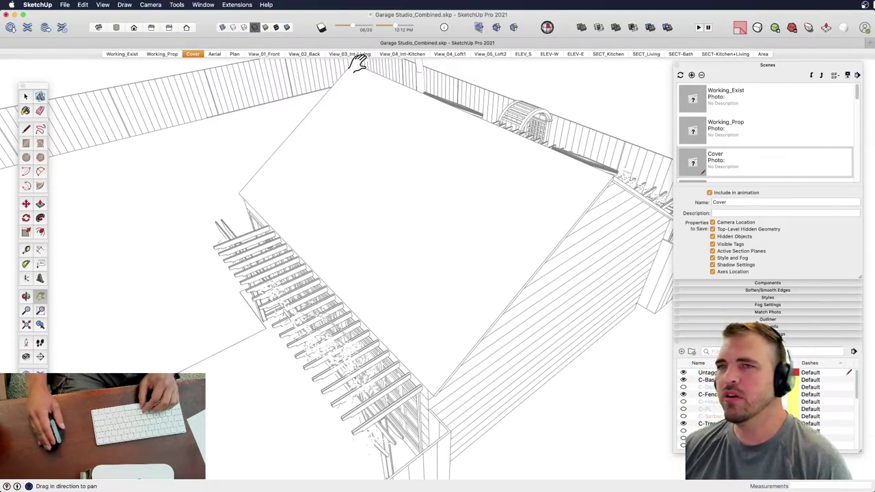
pyautogui.click(194, 55)
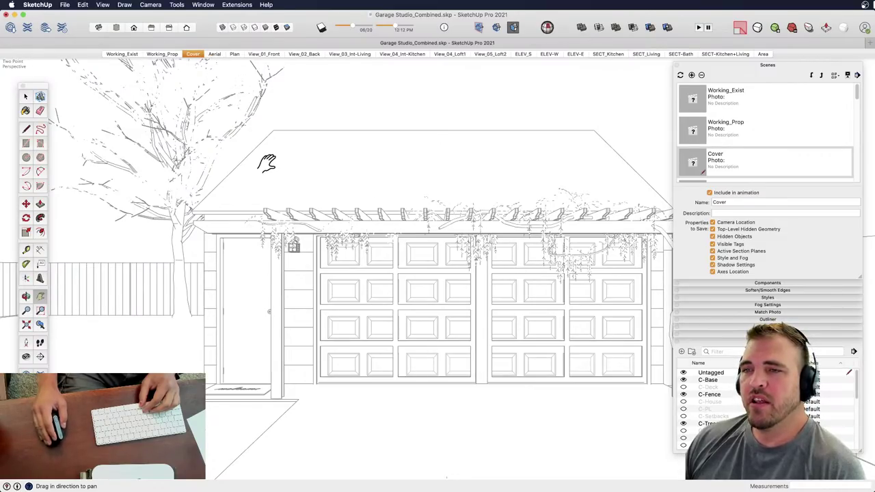
# - Cycle through the Aerial, Plan, View_01_Front, View_02_Back and View_03_Int-Living scenes
pyautogui.click(215, 55)
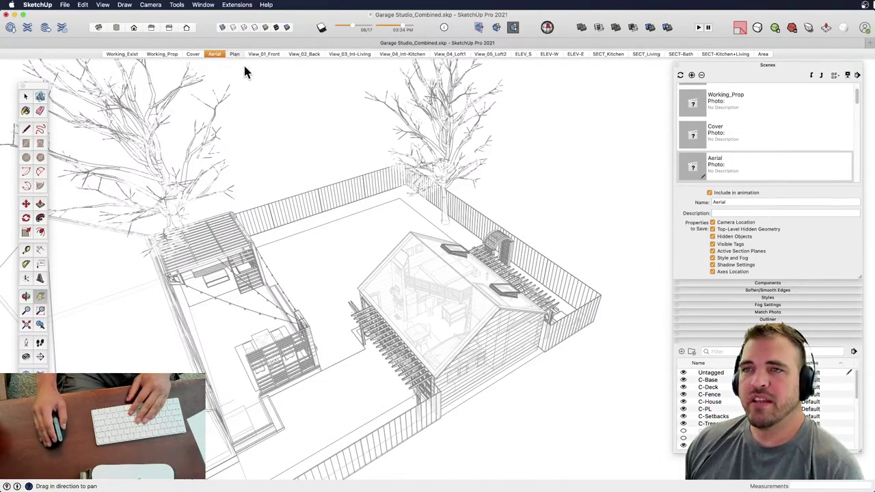
pyautogui.click(234, 54)
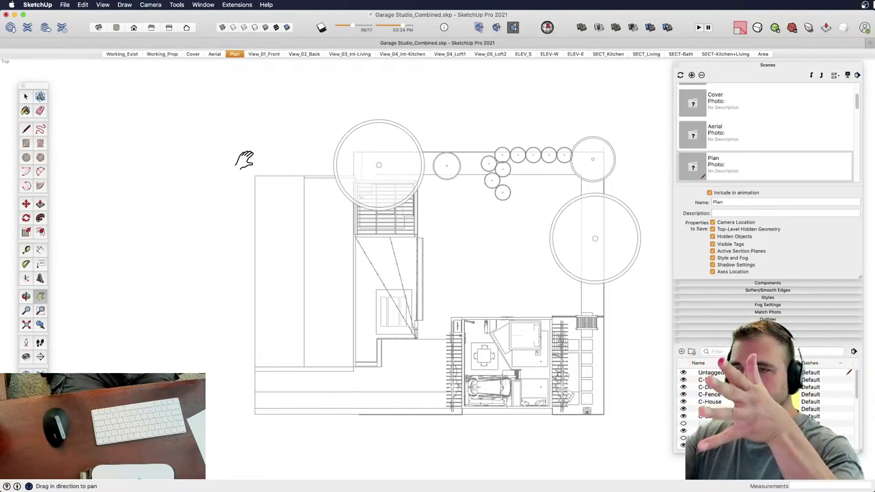
pyautogui.click(269, 55)
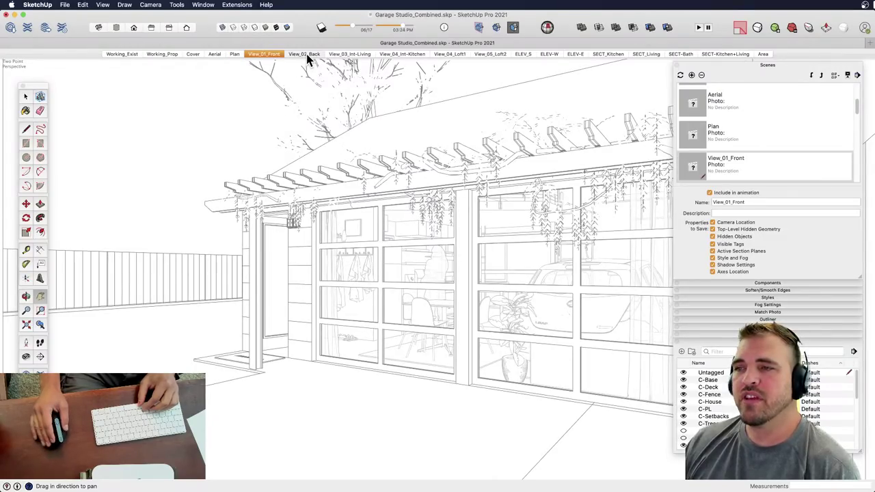
pyautogui.click(304, 54)
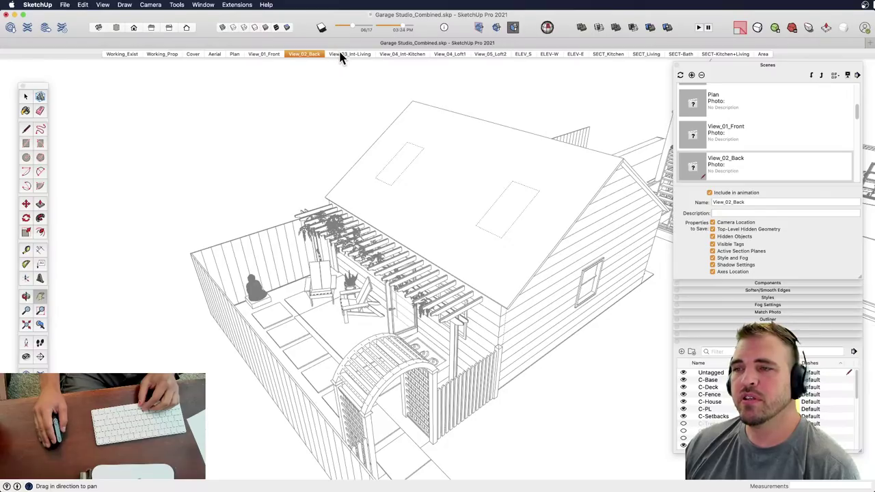
pyautogui.click(348, 54)
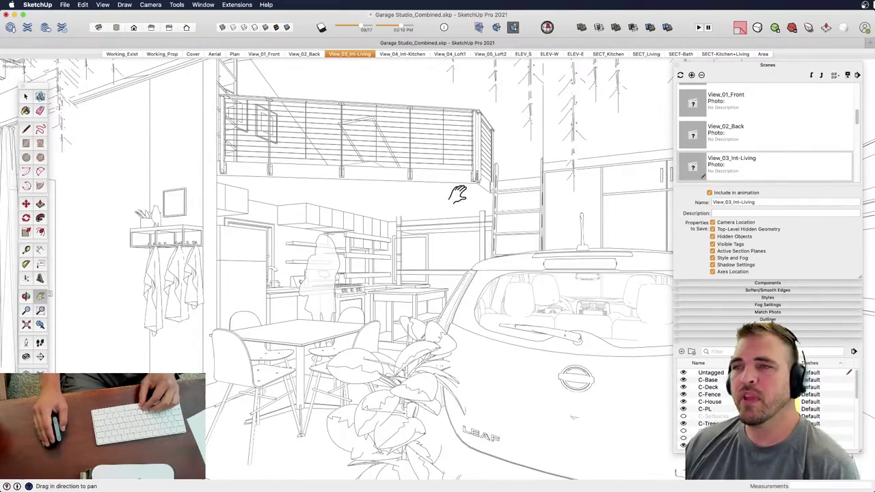
pyautogui.press('space')
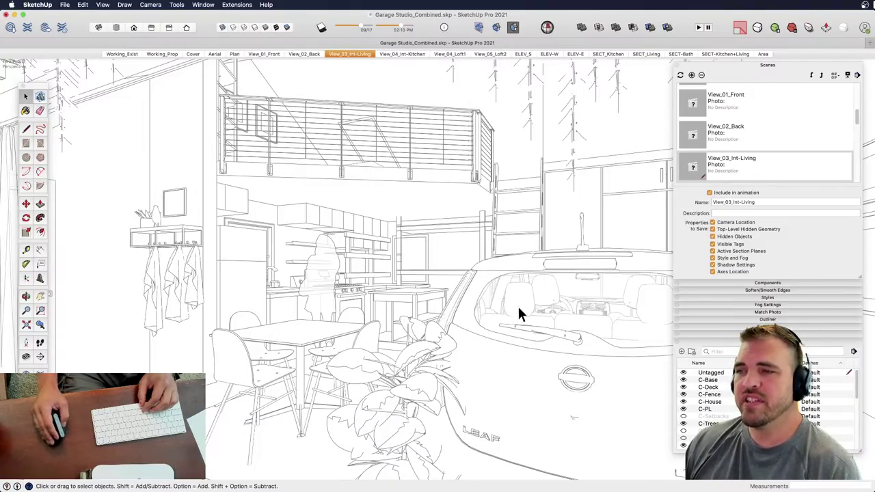
# - Hide the D-Car and D-Furn tags, then return to the View_03_Int-Living scene
pyautogui.click(736, 64)
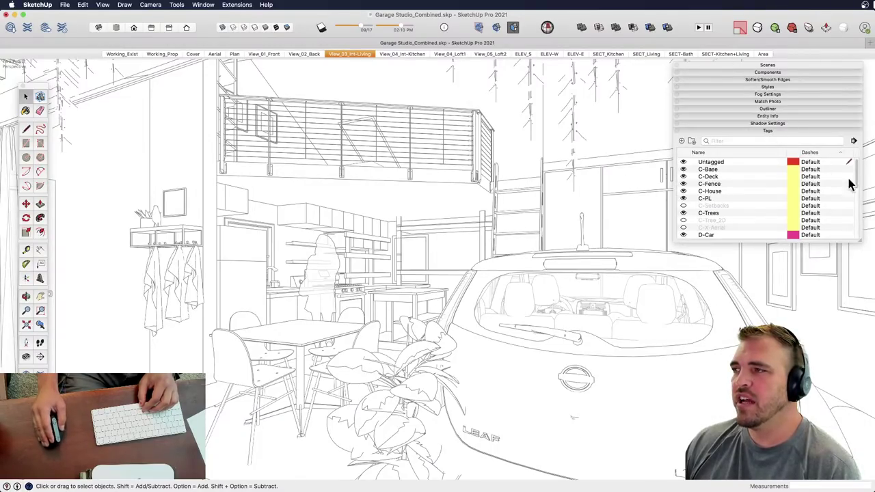
pyautogui.moveTo(862, 243); pyautogui.dragTo(860, 419)
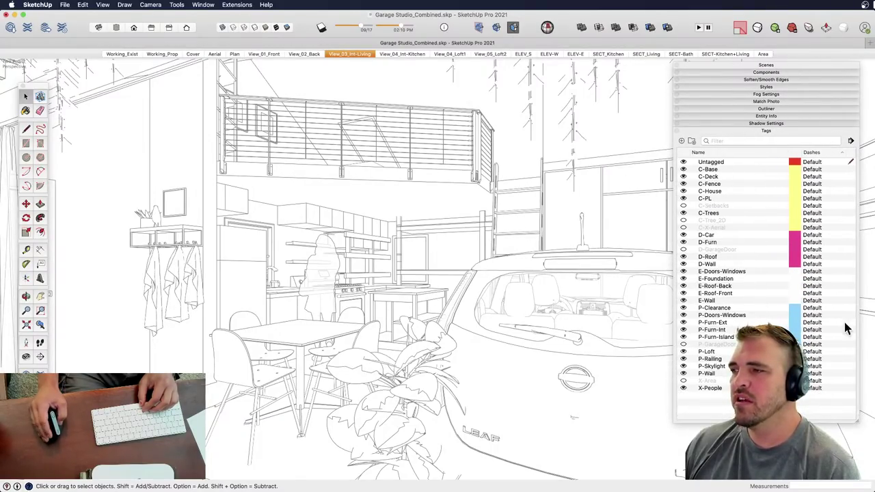
pyautogui.click(483, 302)
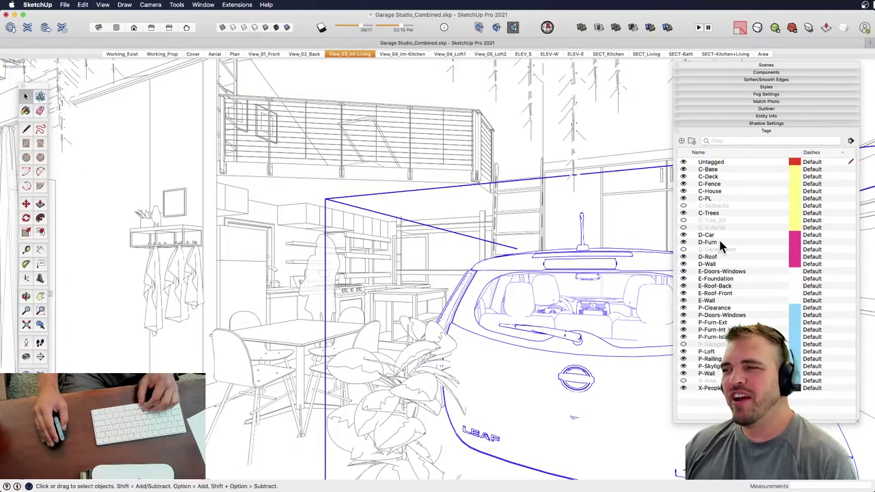
pyautogui.click(687, 236)
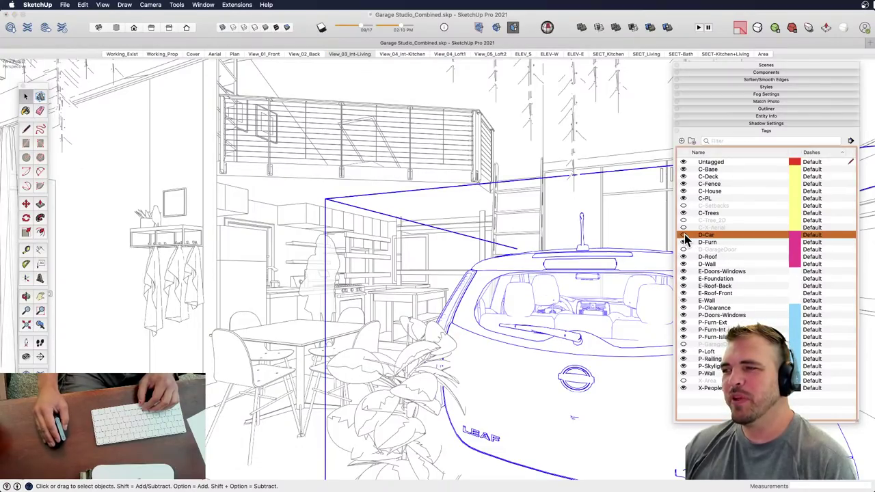
pyautogui.click(683, 234)
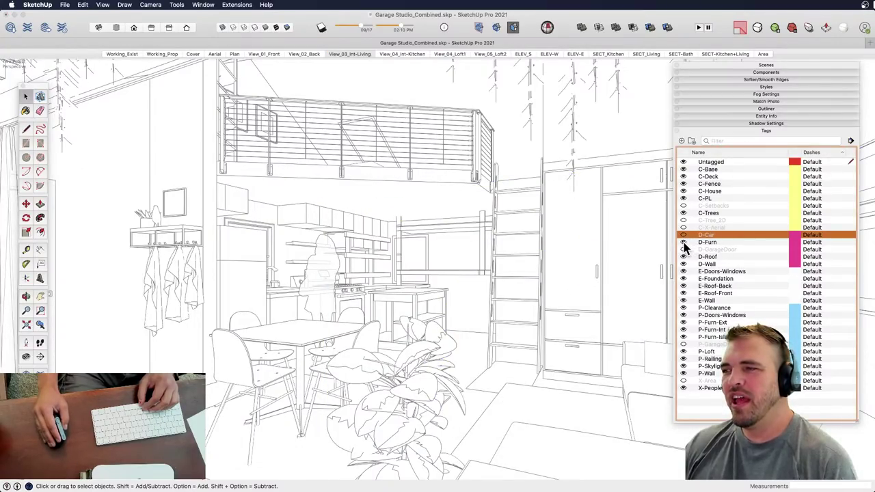
pyautogui.click(682, 242)
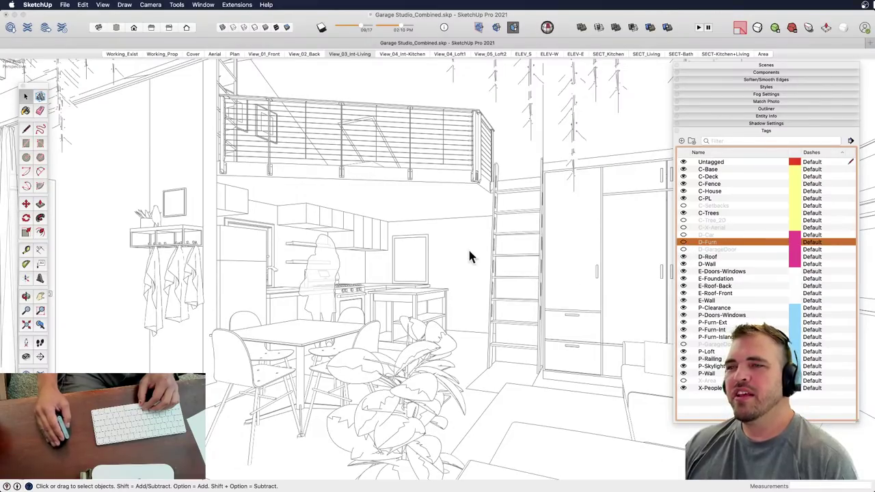
pyautogui.click(353, 54)
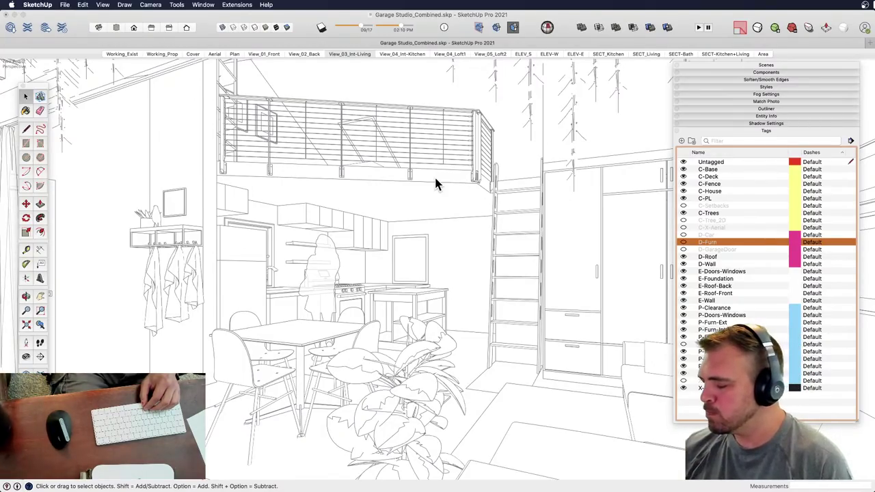
# - Reapply the View_03_Int-Living scene via View_04_Int-Kitchen so the car and D- tags reappear
pyautogui.click(402, 55)
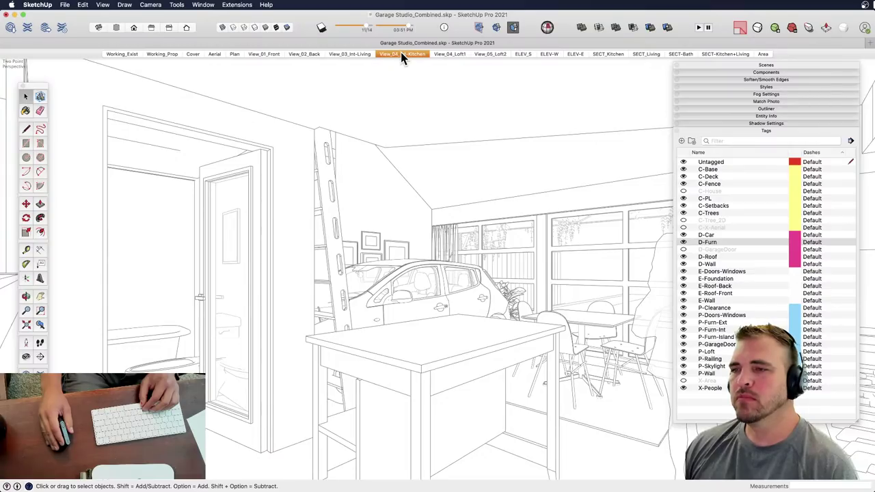
pyautogui.click(348, 54)
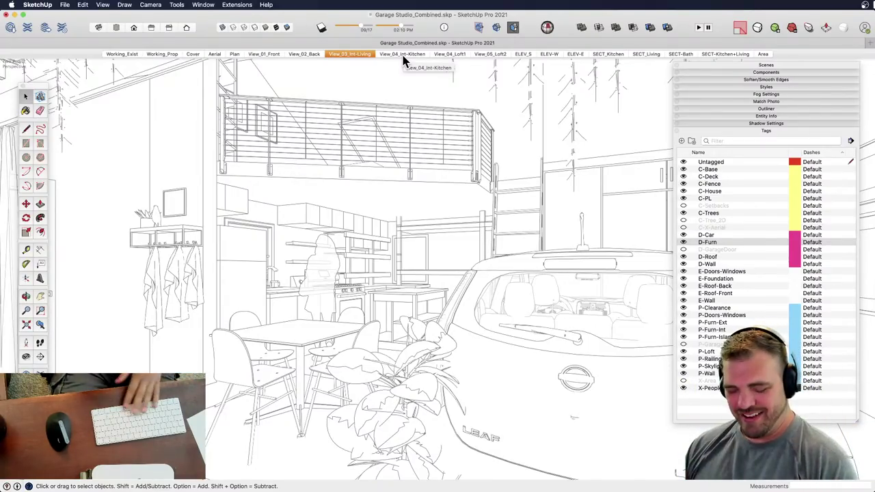
# - Put the five D- tags, D-Car through D-Wall, into a collapsed, hidden tag folder named 'Existing'
pyautogui.click(734, 263)
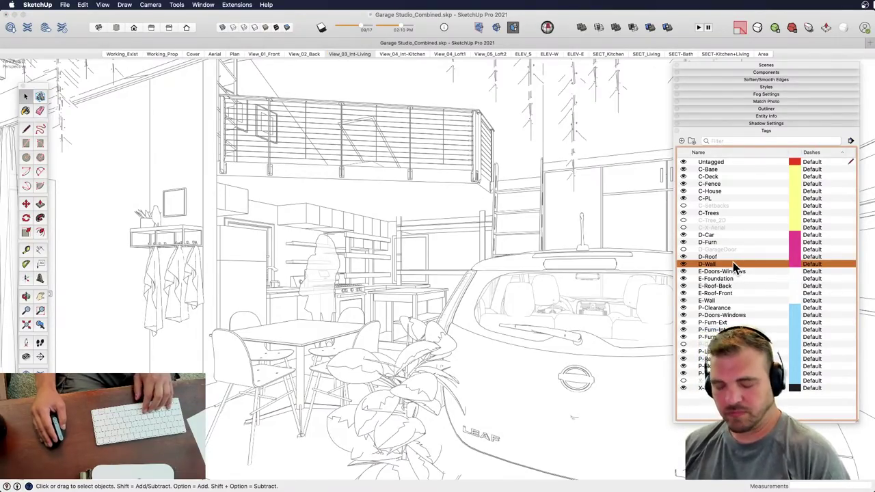
pyautogui.keyDown('shift'); pyautogui.click(724, 234); pyautogui.keyUp('shift')
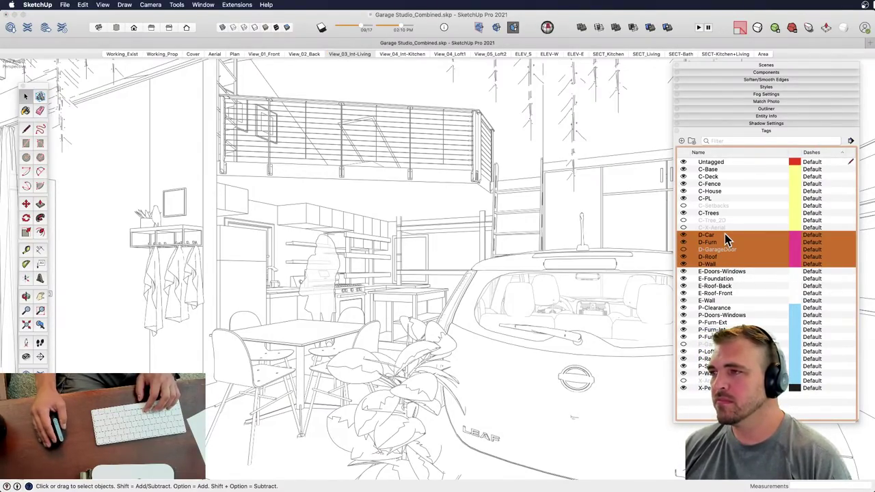
pyautogui.click(692, 140)
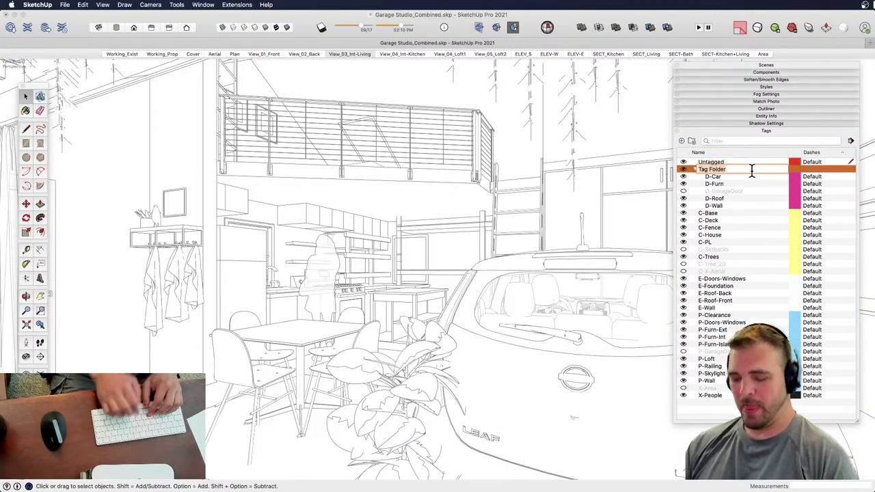
pyautogui.write('Existing')
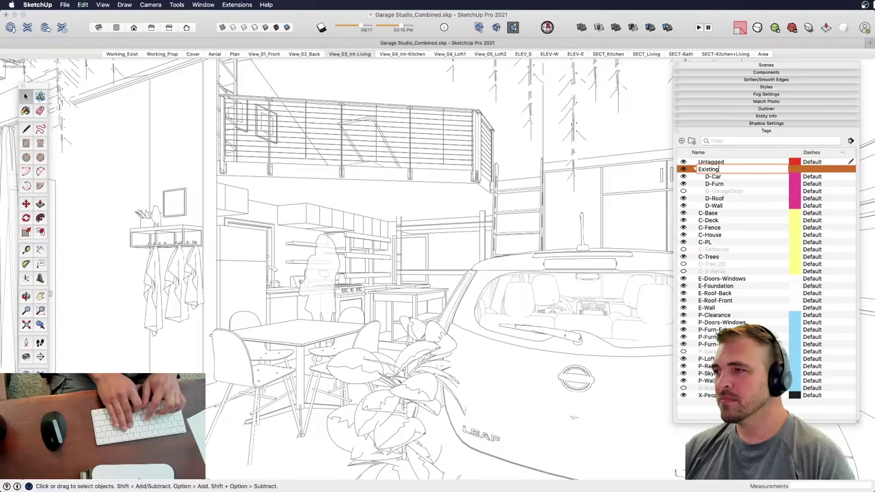
pyautogui.press('Return')
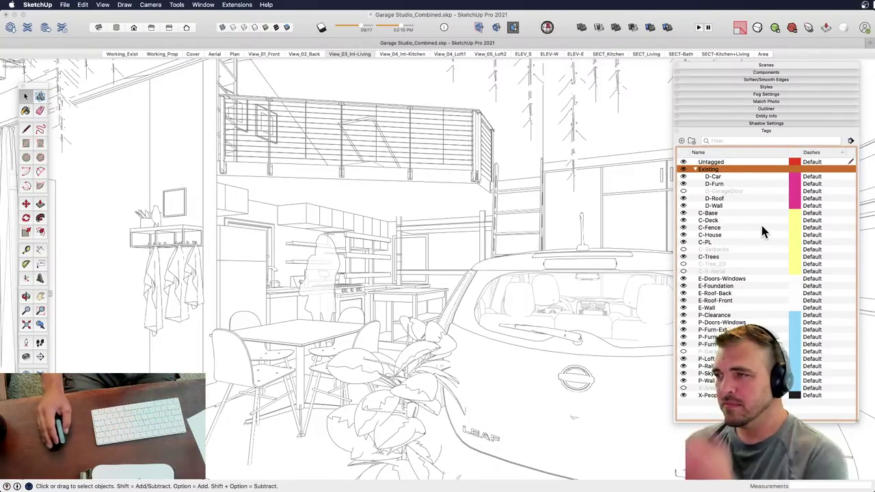
pyautogui.click(695, 171)
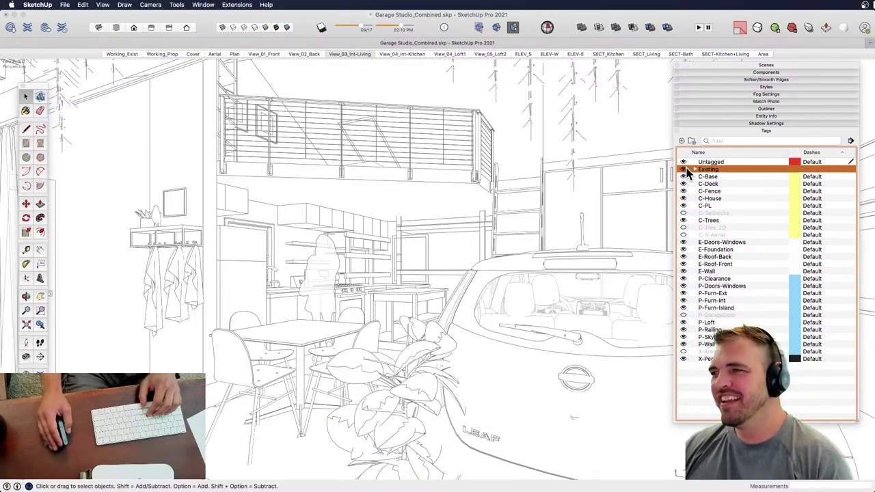
pyautogui.click(683, 169)
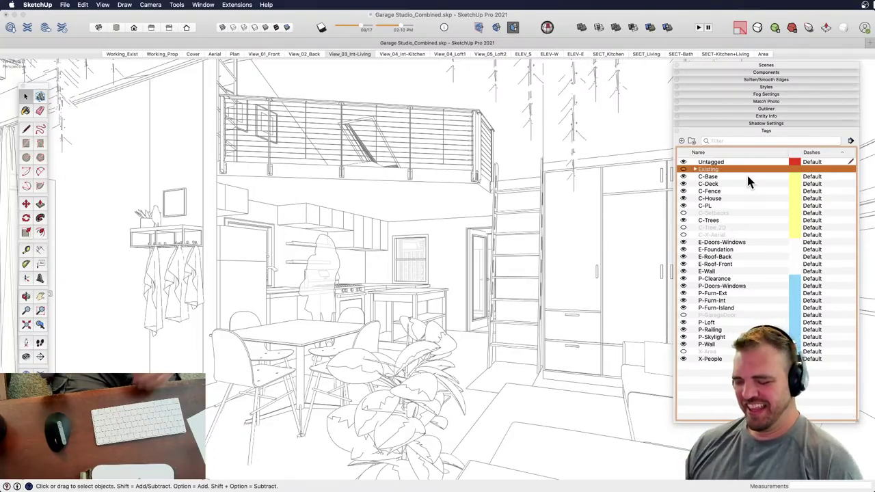
# - Move C-Base through C-X-Aerial into a new collapsed tag folder named 'Context'
pyautogui.click(736, 235)
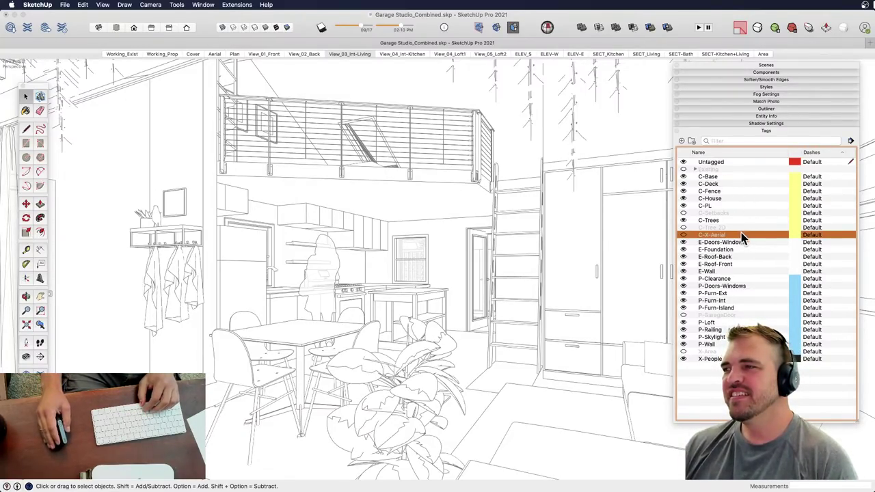
pyautogui.keyDown('shift'); pyautogui.click(729, 176); pyautogui.keyUp('shift')
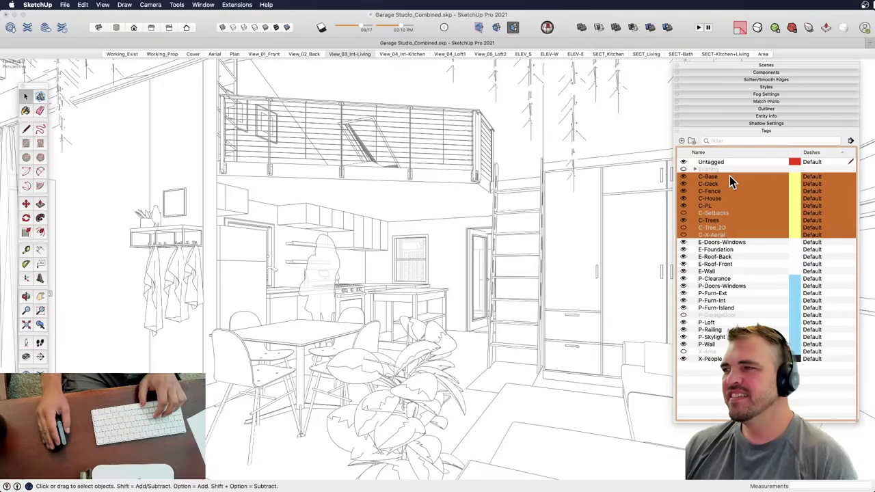
pyautogui.click(691, 140)
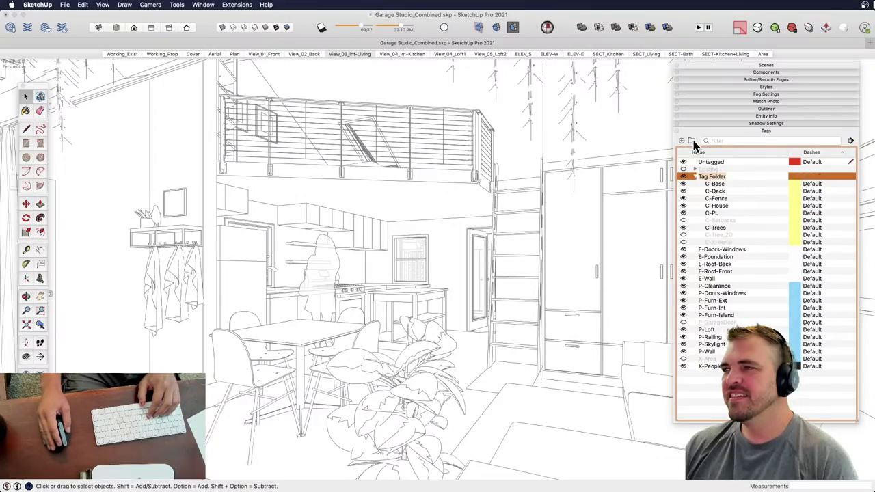
pyautogui.write('Context')
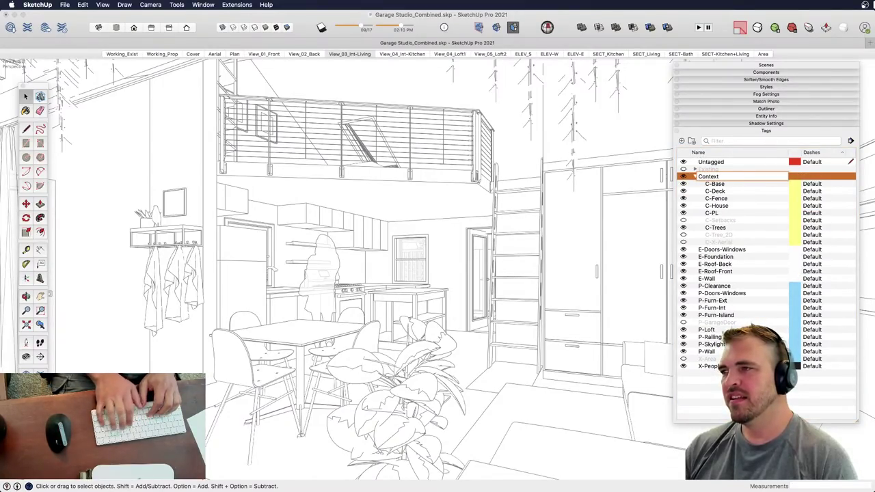
pyautogui.press('Return')
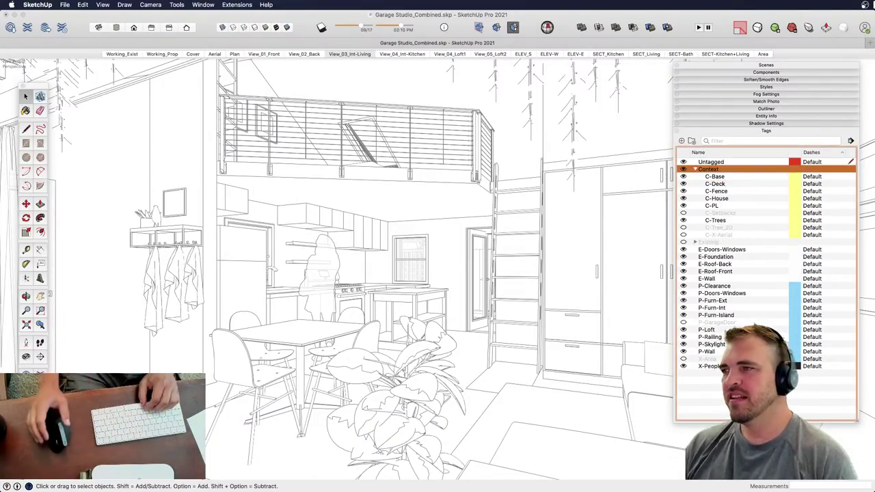
pyautogui.click(695, 170)
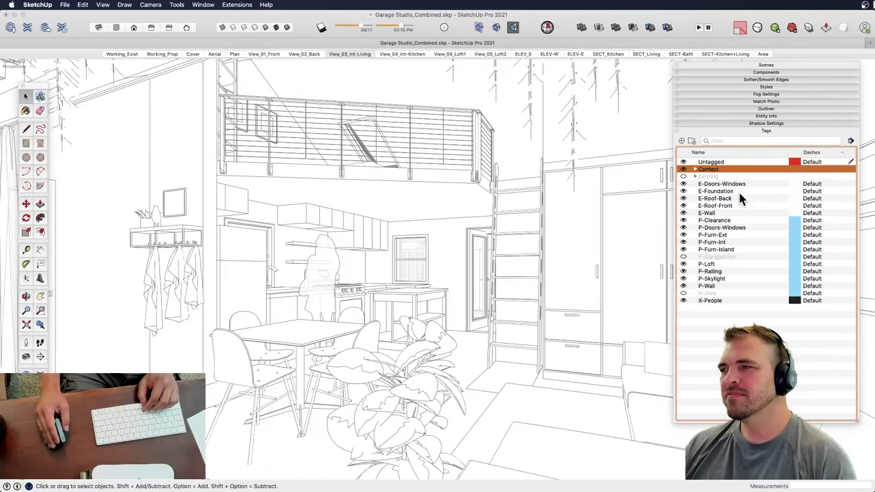
# - Rename the hidden D- tag folder from 'Existing' to 'Demo' and collapse it
pyautogui.click(715, 177)
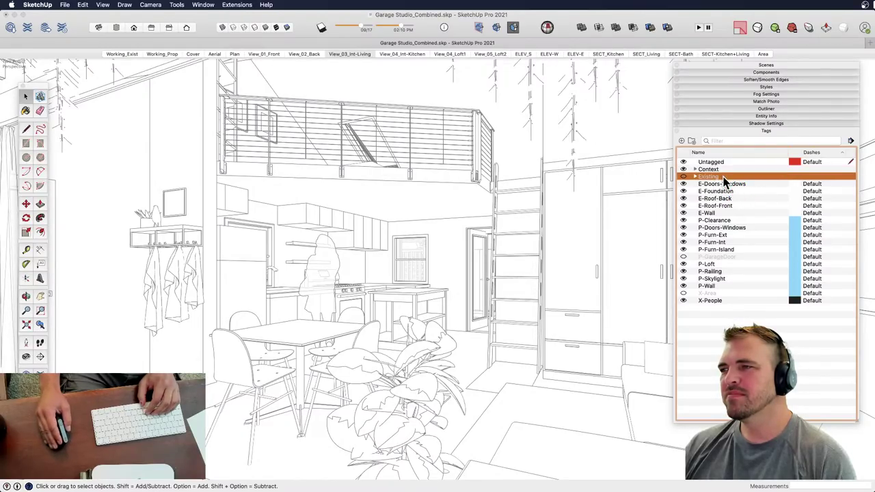
pyautogui.click(696, 176)
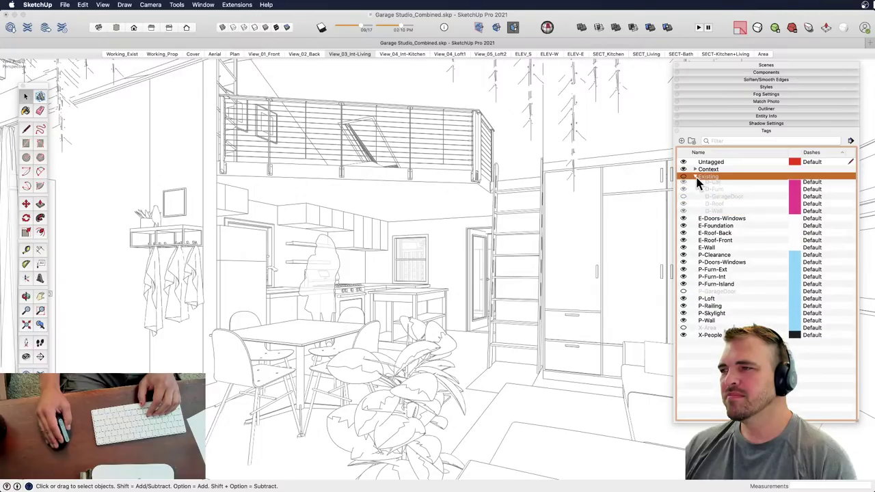
pyautogui.doubleClick(715, 177)
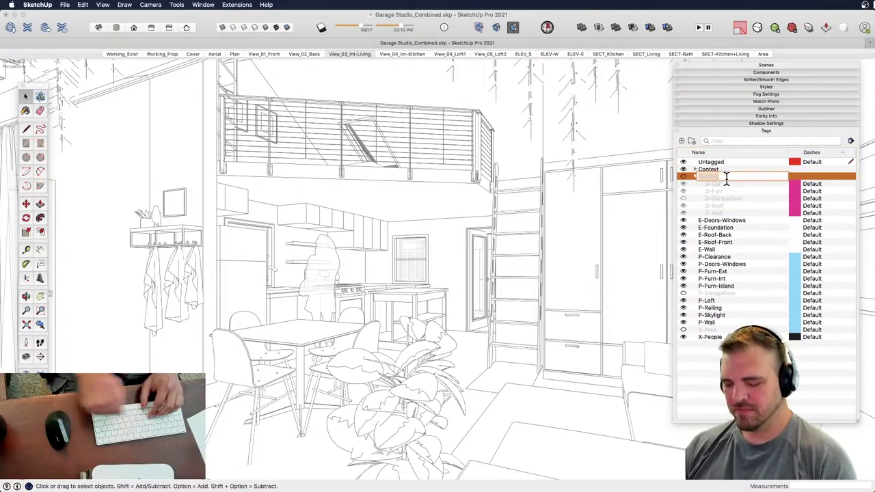
pyautogui.write('Demo')
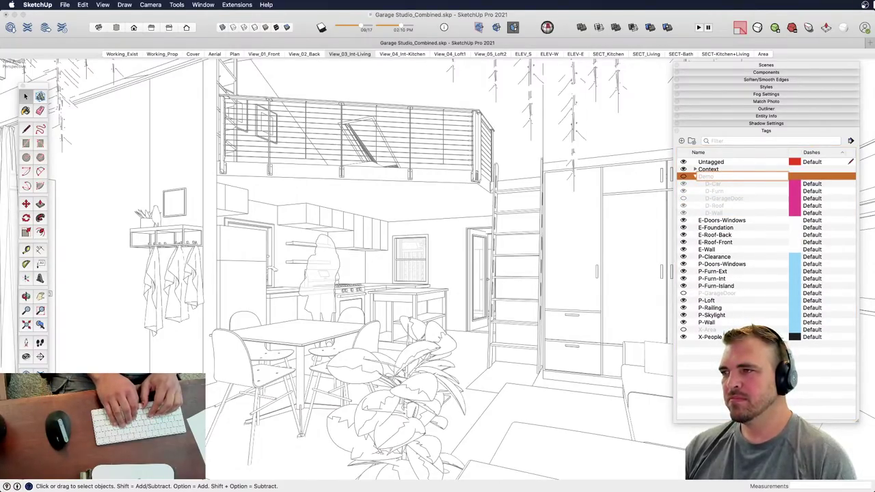
pyautogui.press('Return')
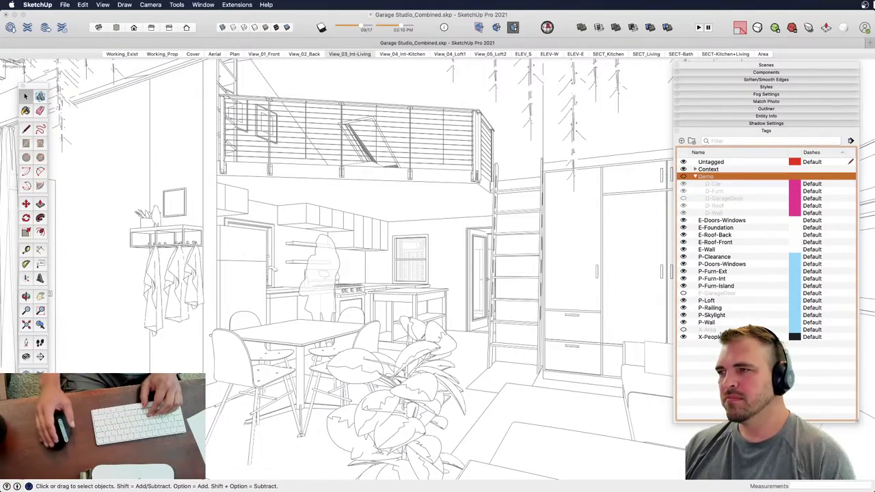
pyautogui.click(695, 177)
# - Group the five E- tags, starting at E-Doors-Windows, into a new tag folder named 'Existing'
pyautogui.click(750, 183)
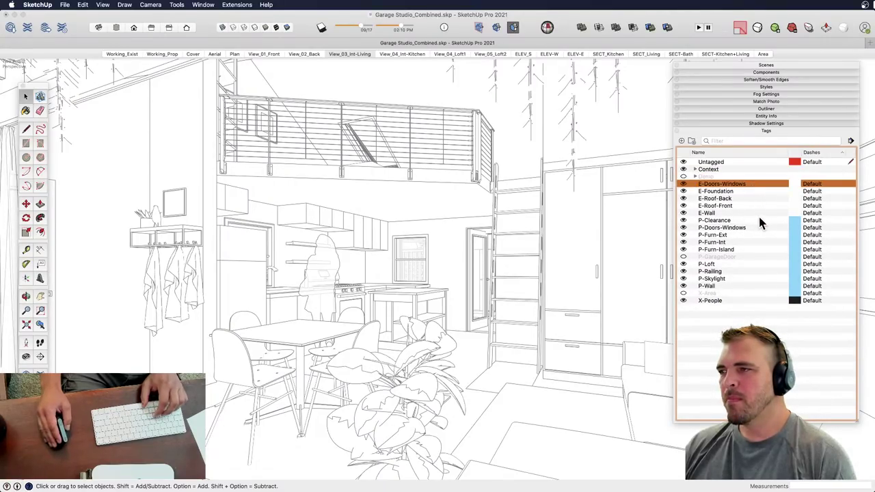
pyautogui.keyDown('shift'); pyautogui.click(745, 213); pyautogui.keyUp('shift')
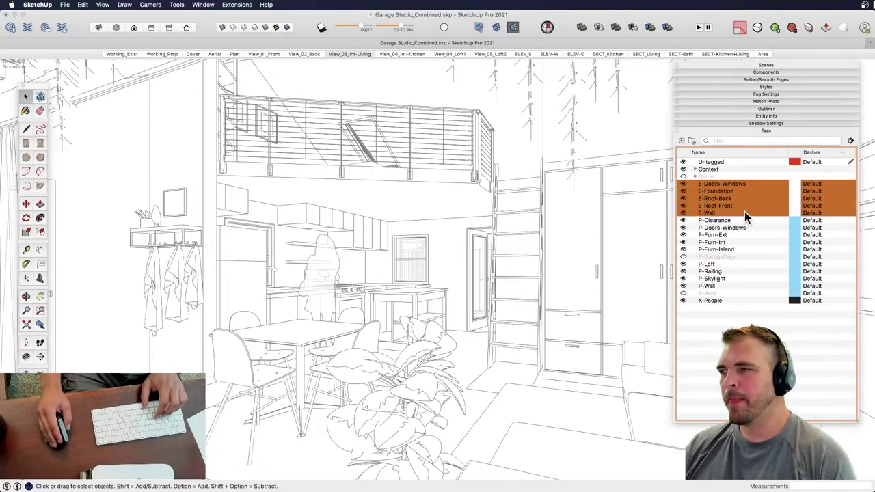
pyautogui.click(692, 141)
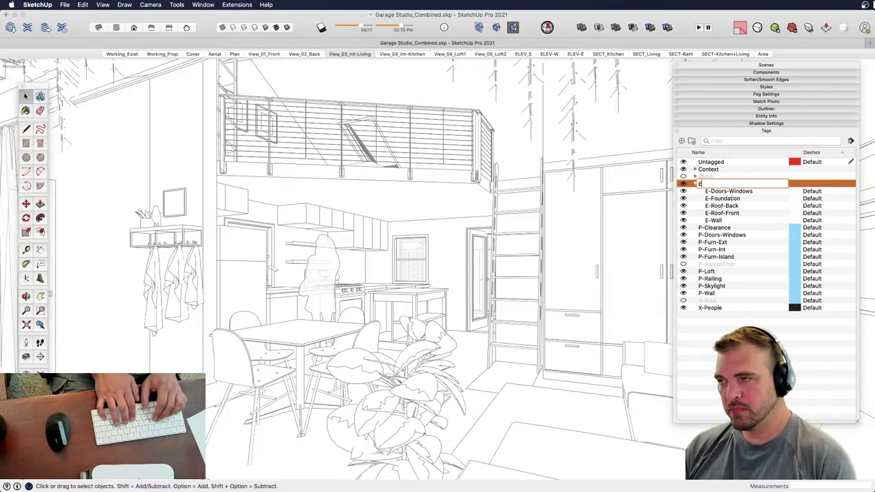
pyautogui.write('Existing')
pyautogui.press('Return')
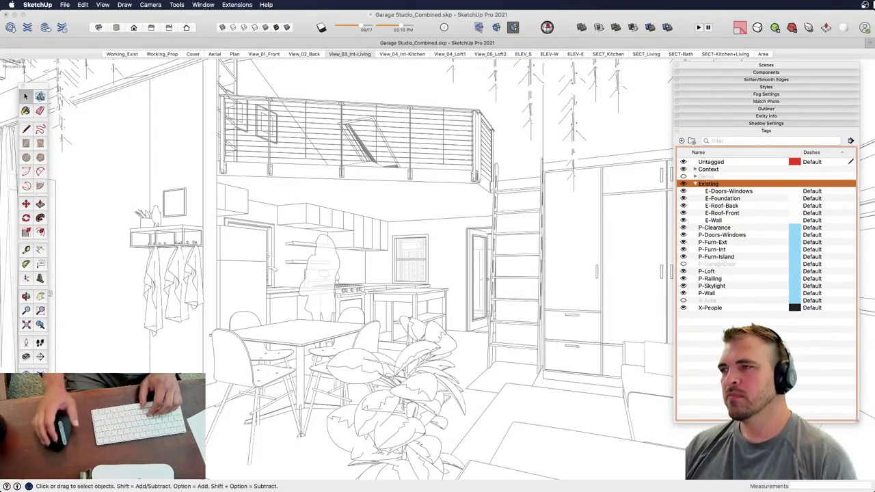
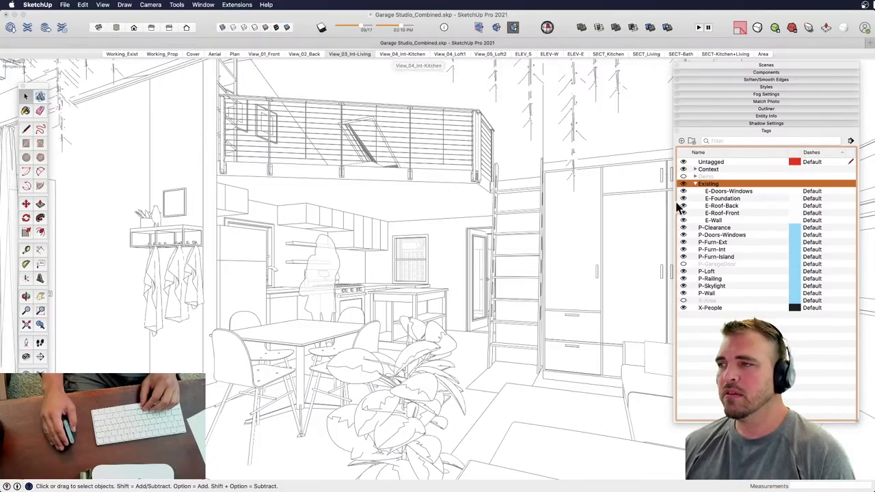
# - Select the tag range from P-Clearance through X-Area in the Tags list
pyautogui.click(716, 228)
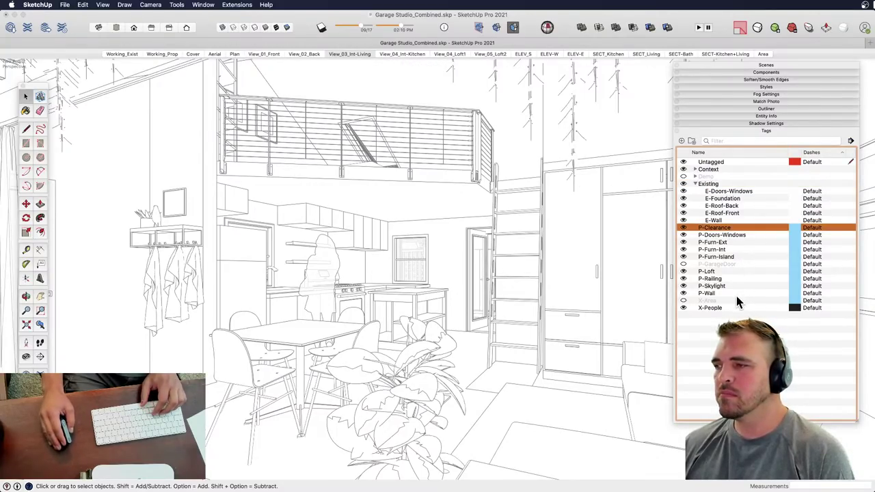
pyautogui.keyDown('shift'); pyautogui.click(716, 300); pyautogui.keyUp('shift')
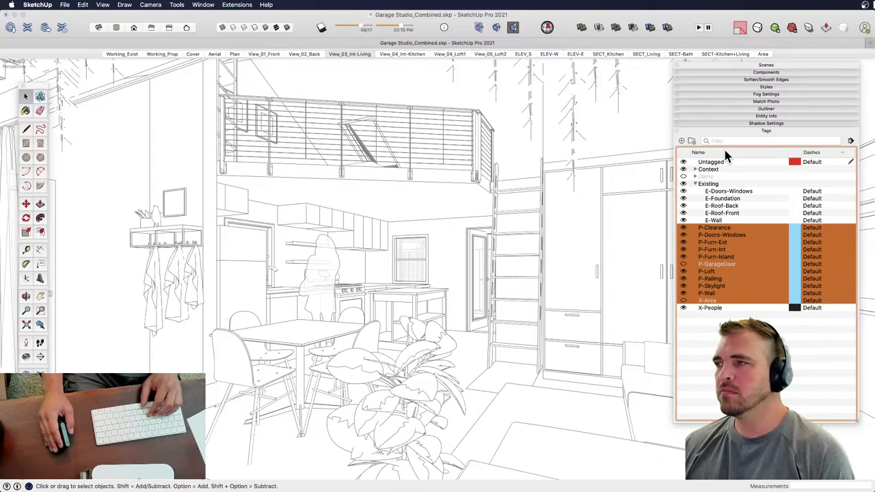
pyautogui.moveTo(795, 65); pyautogui.dragTo(801, 71)
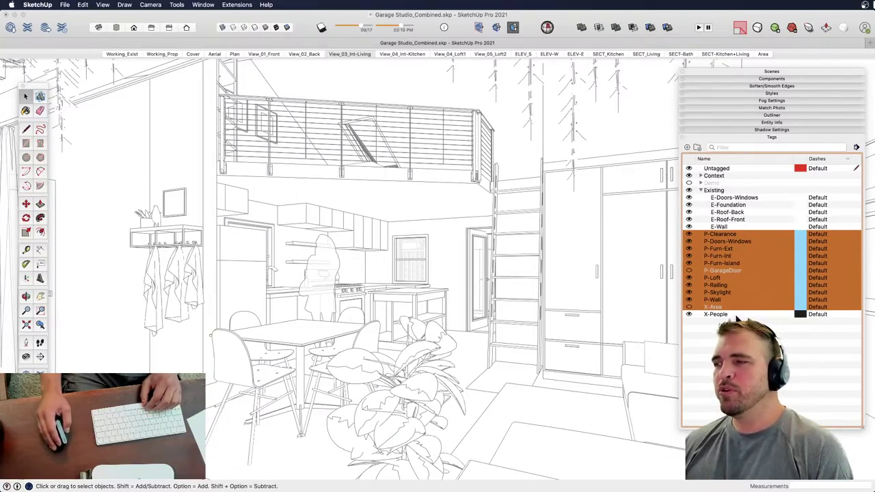
# - Expand the Demo and Context tag folders, leaving E-Wall's colour unchanged
pyautogui.click(798, 227)
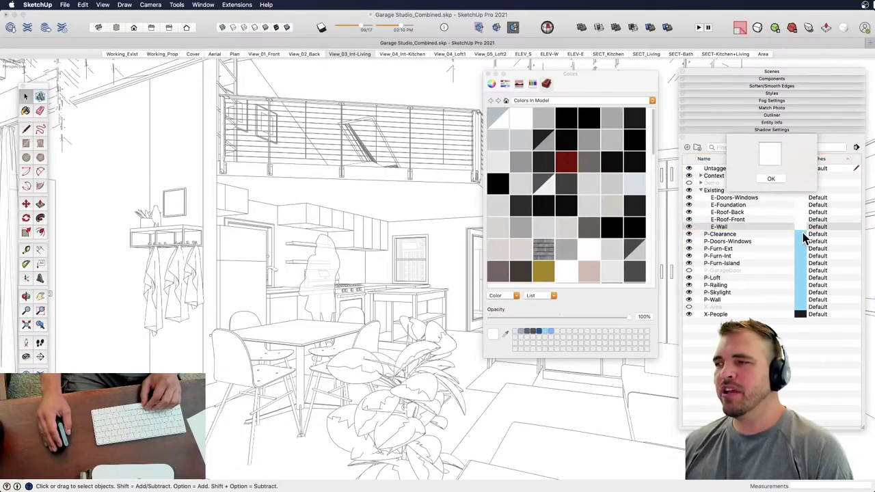
pyautogui.click(488, 74)
pyautogui.click(772, 179)
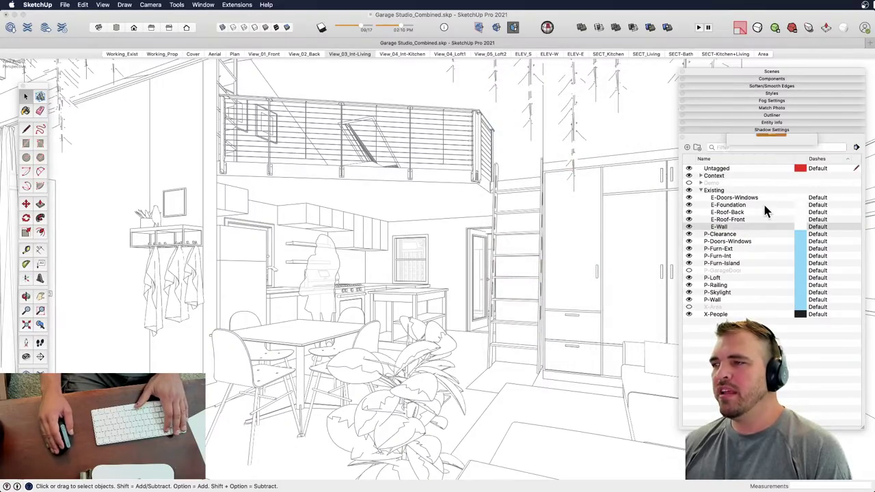
pyautogui.click(701, 182)
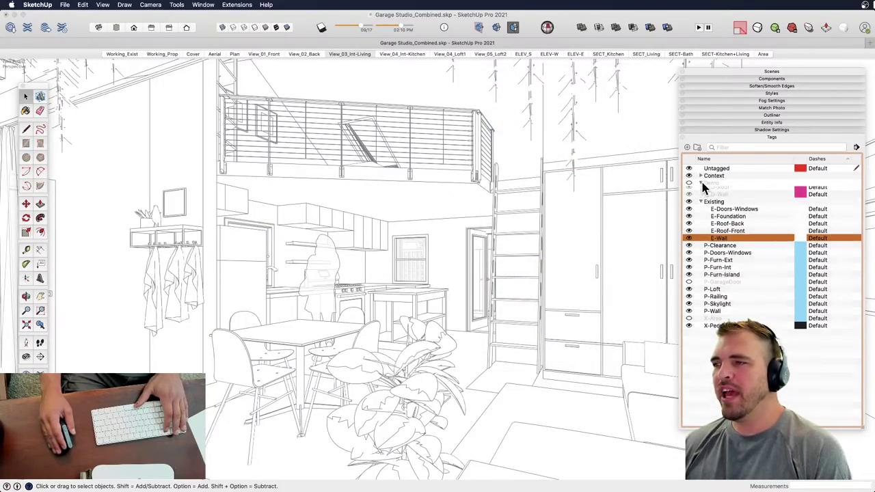
pyautogui.click(700, 175)
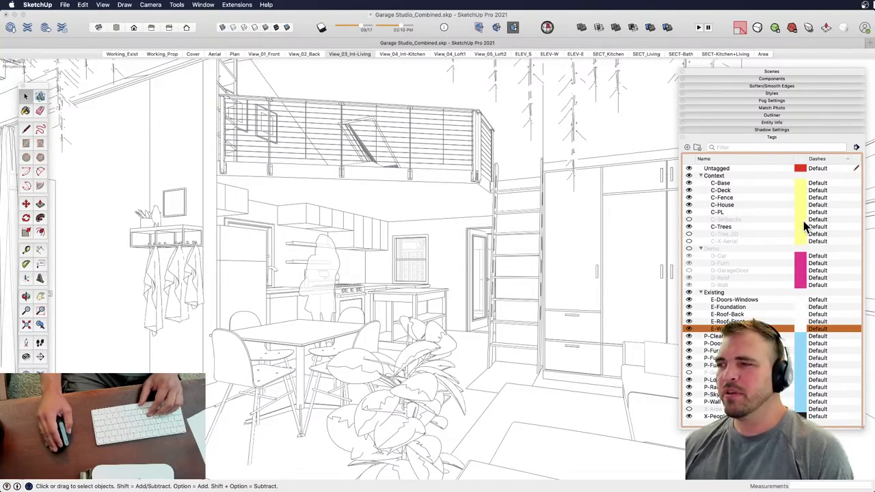
# - Colour the C-Base tag with the Context folder's bright yellow after trying magenta and pale yellow
pyautogui.click(801, 184)
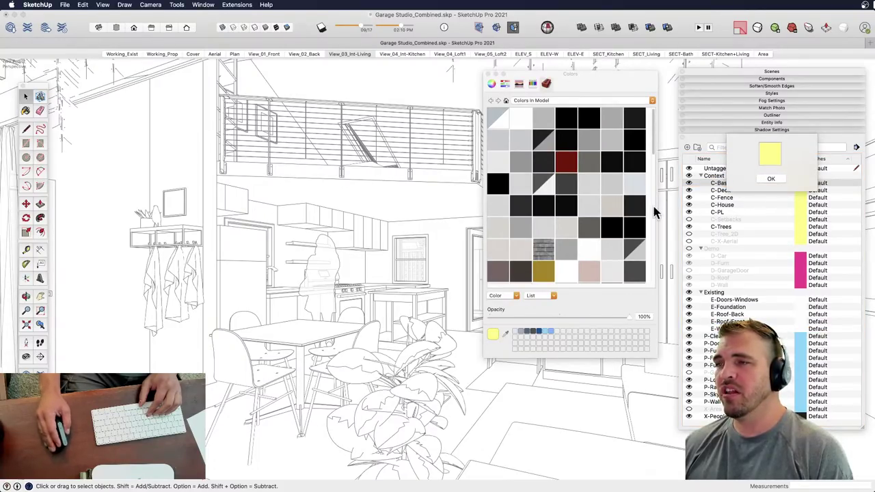
pyautogui.scroll(-10, 581, 212)
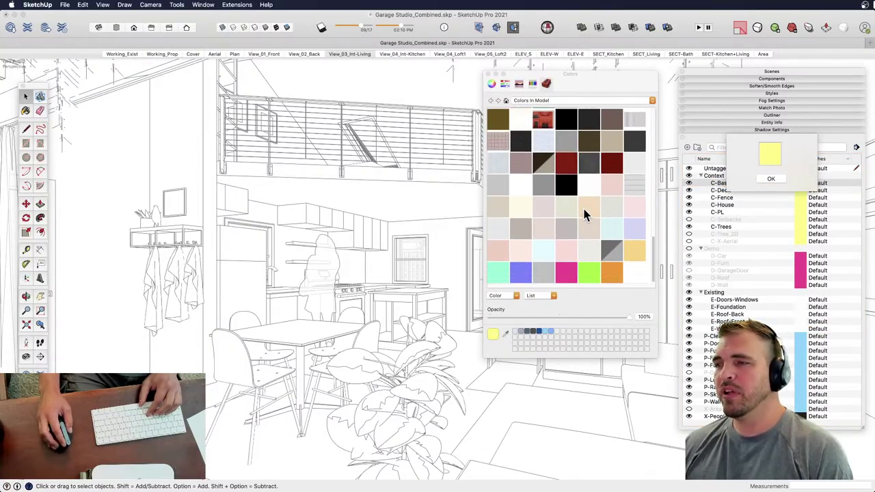
pyautogui.click(565, 273)
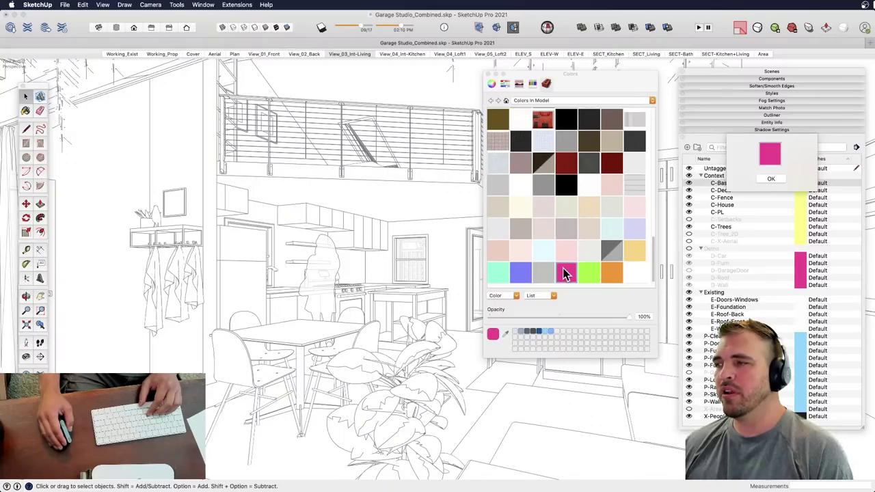
pyautogui.click(766, 180)
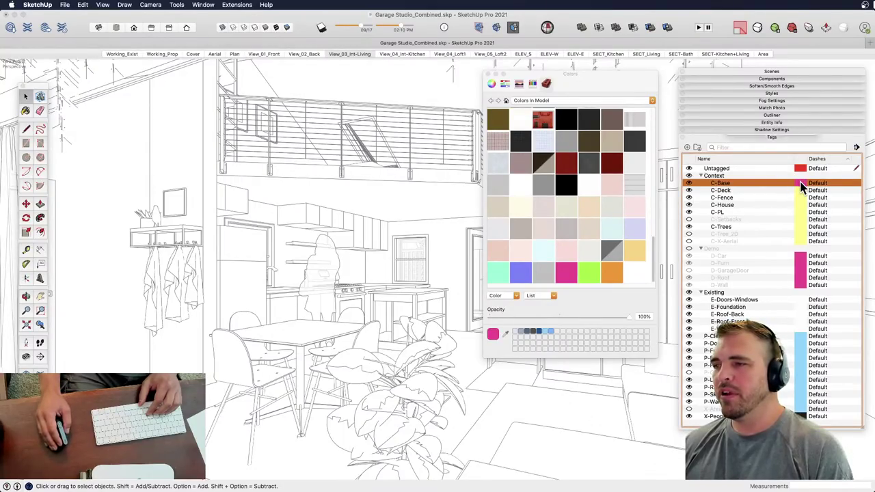
pyautogui.click(801, 189)
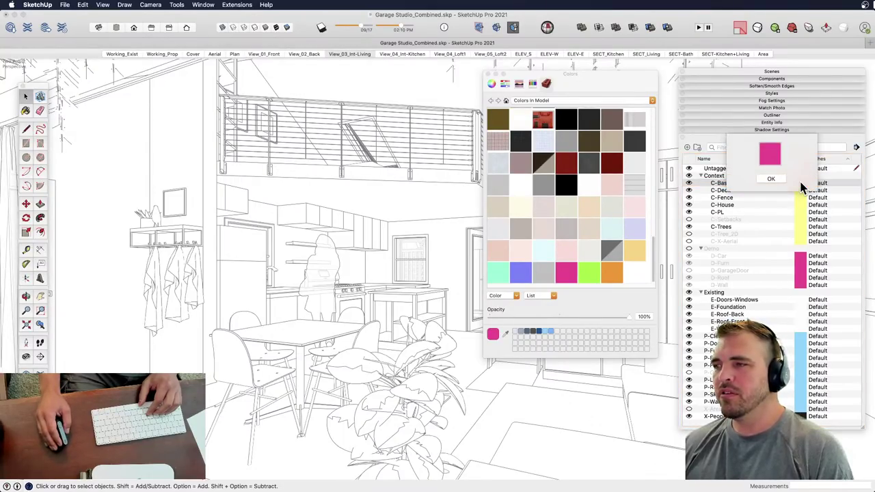
pyautogui.click(632, 251)
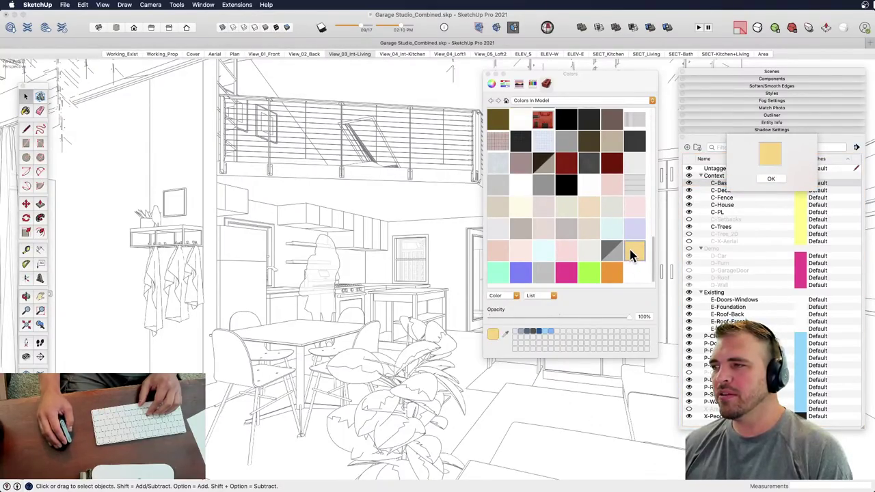
pyautogui.click(769, 180)
pyautogui.click(799, 183)
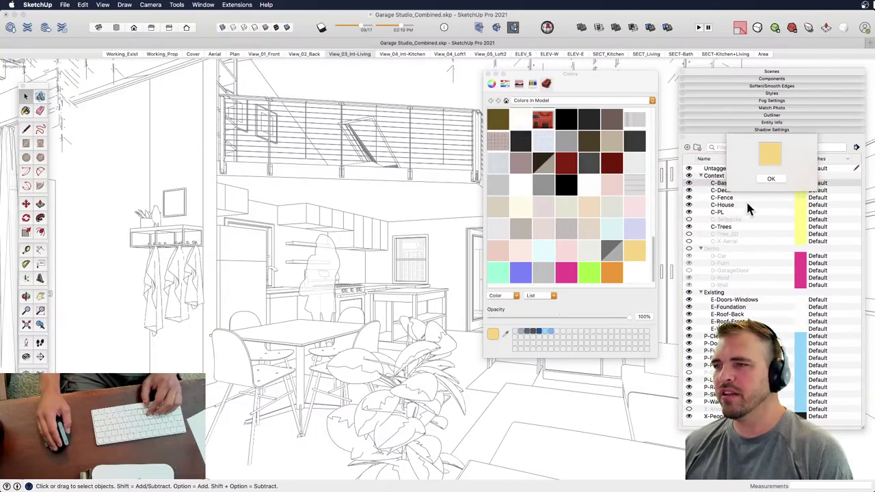
pyautogui.click(506, 335)
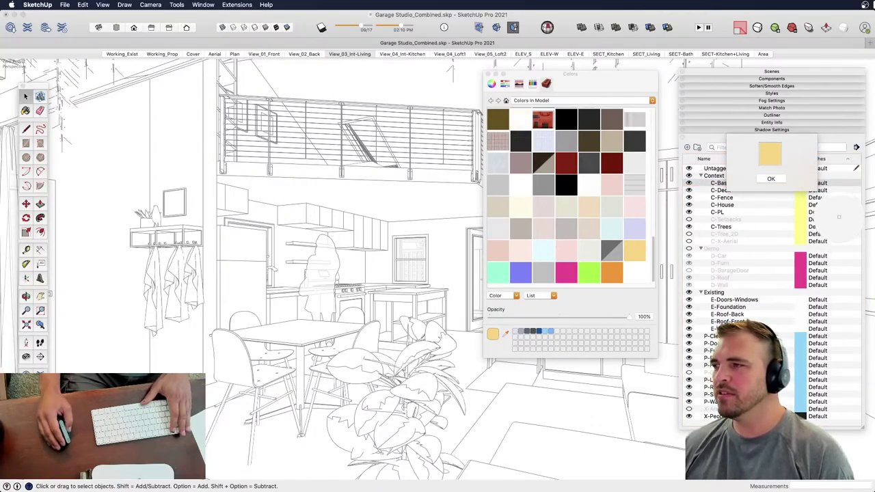
pyautogui.click(801, 205)
pyautogui.click(771, 180)
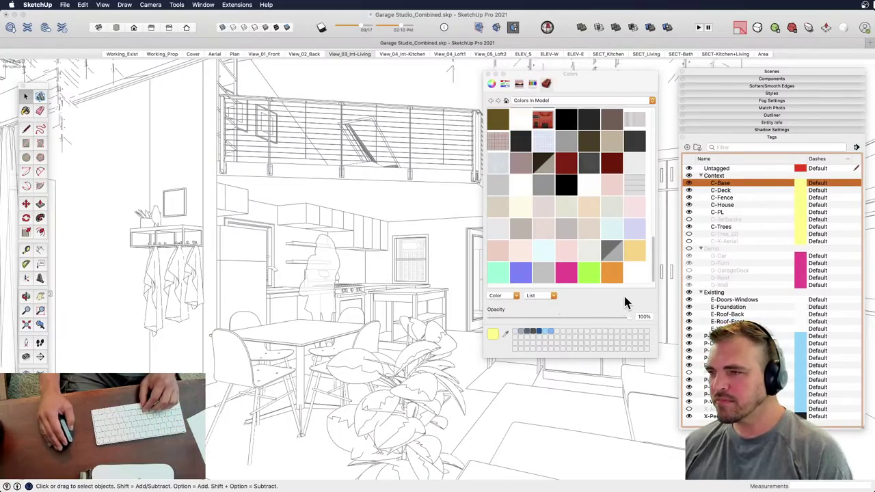
# - Collapse the other folders and group P-Clearance through X-Area into a new folder named Proposed
pyautogui.click(700, 175)
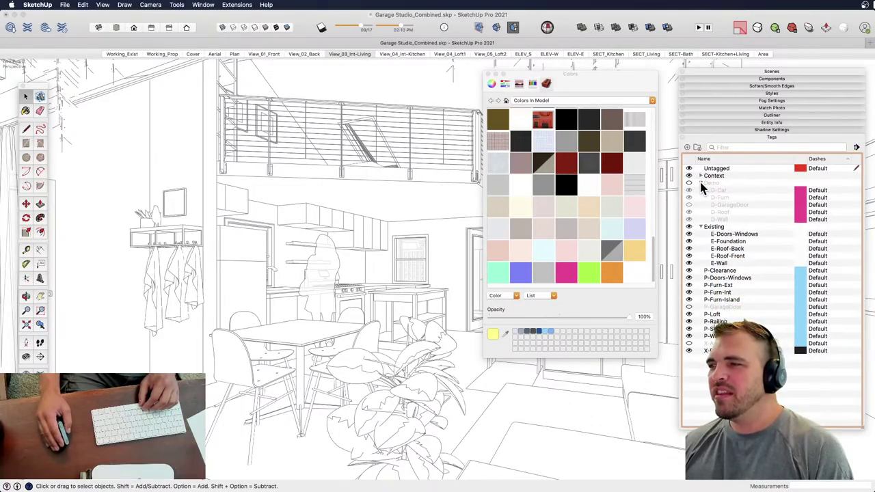
pyautogui.click(700, 182)
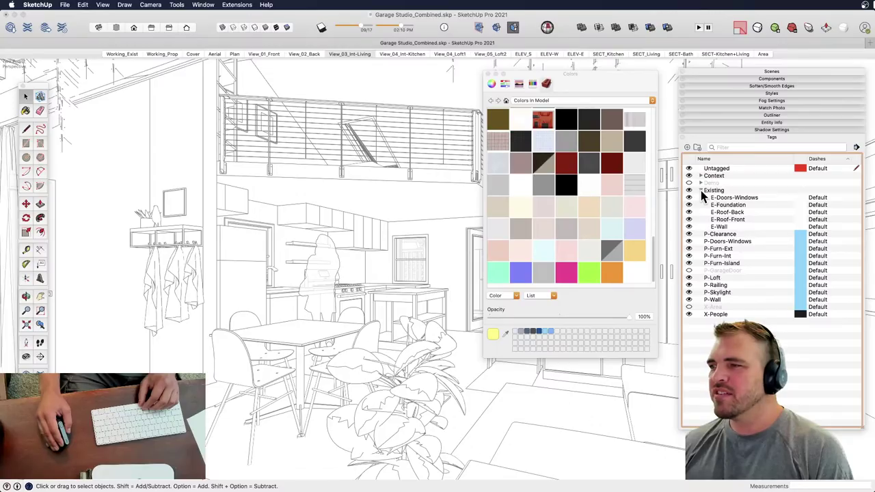
pyautogui.click(701, 190)
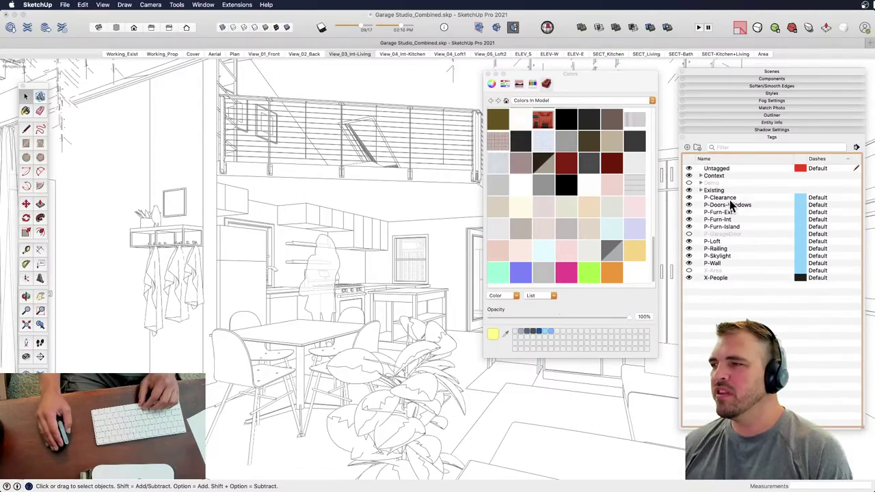
pyautogui.click(727, 198)
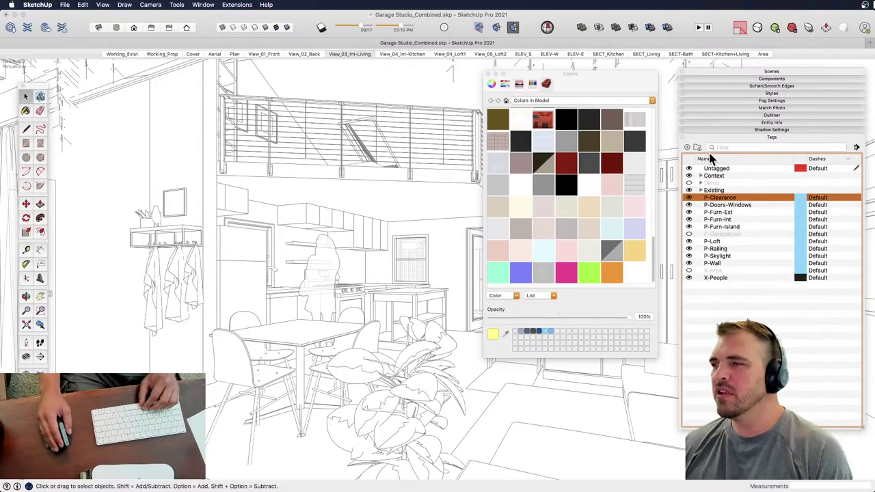
pyautogui.keyDown('shift'); pyautogui.click(739, 271); pyautogui.keyUp('shift')
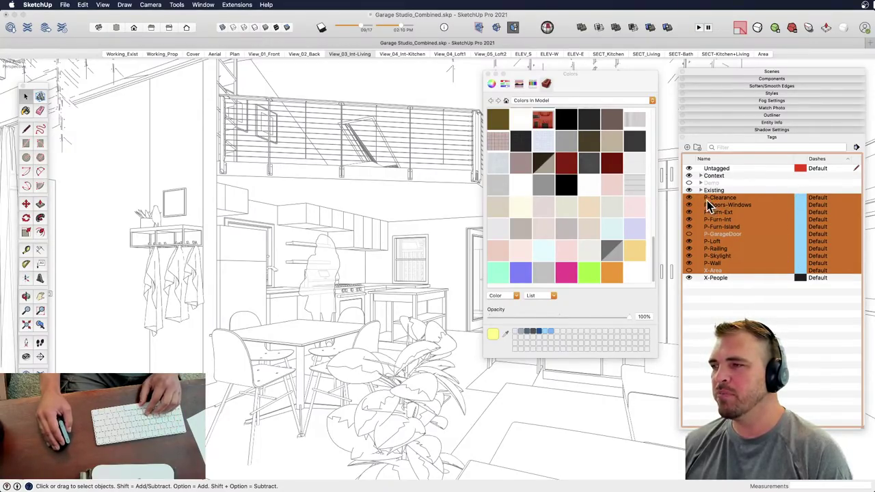
pyautogui.click(698, 149)
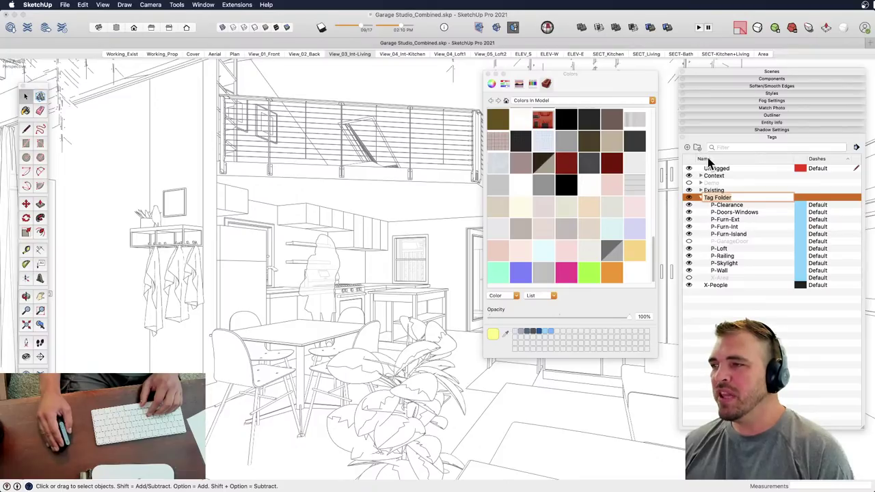
pyautogui.write('Proposed')
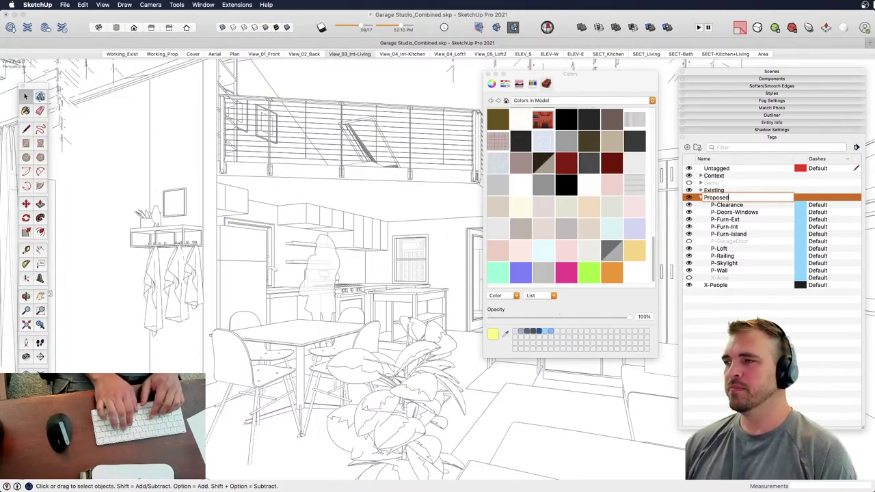
pyautogui.press('Return')
# - Toggle the Proposed folder's visibility off and back on, leaving it expanded and visible
pyautogui.click(700, 198)
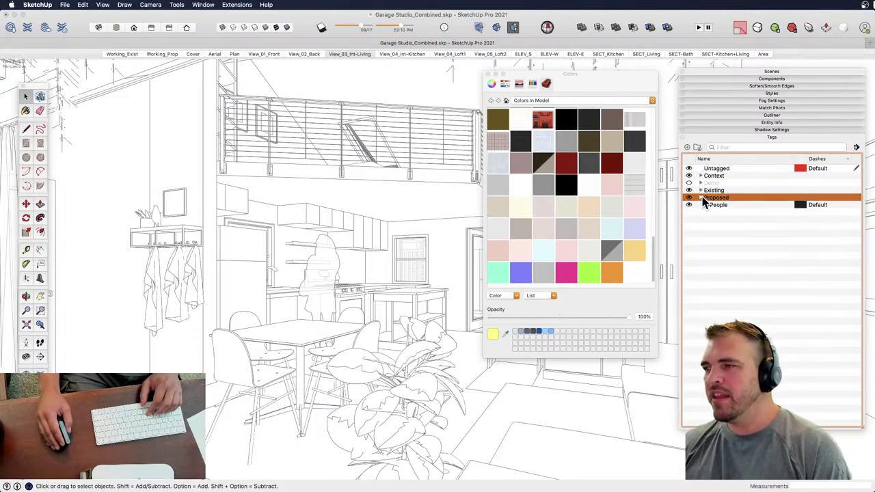
pyautogui.click(689, 198)
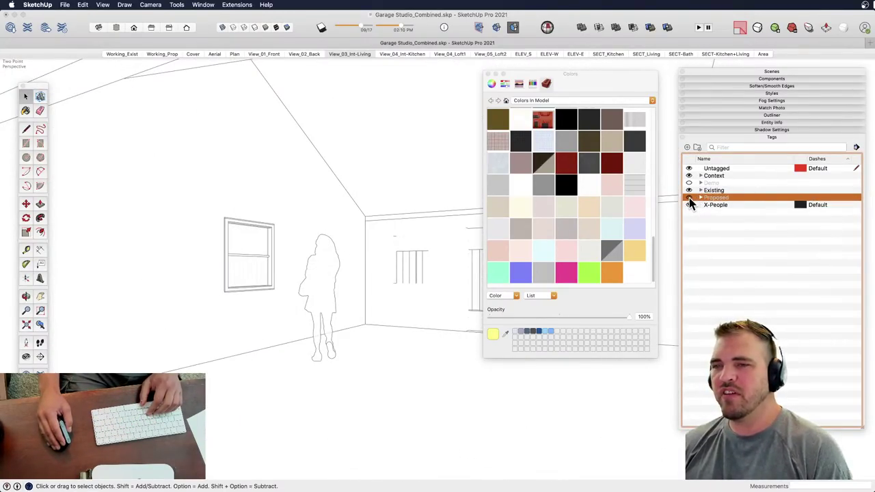
pyautogui.click(688, 198)
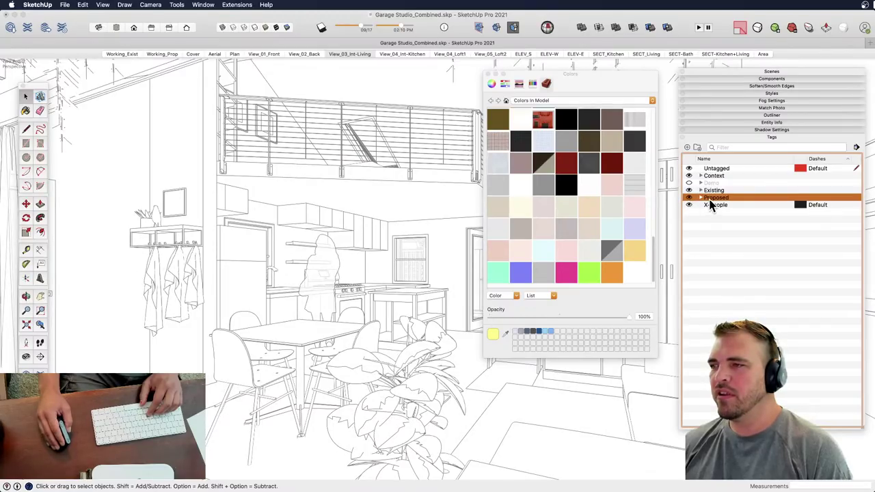
pyautogui.click(699, 198)
pyautogui.click(689, 198)
pyautogui.click(689, 198)
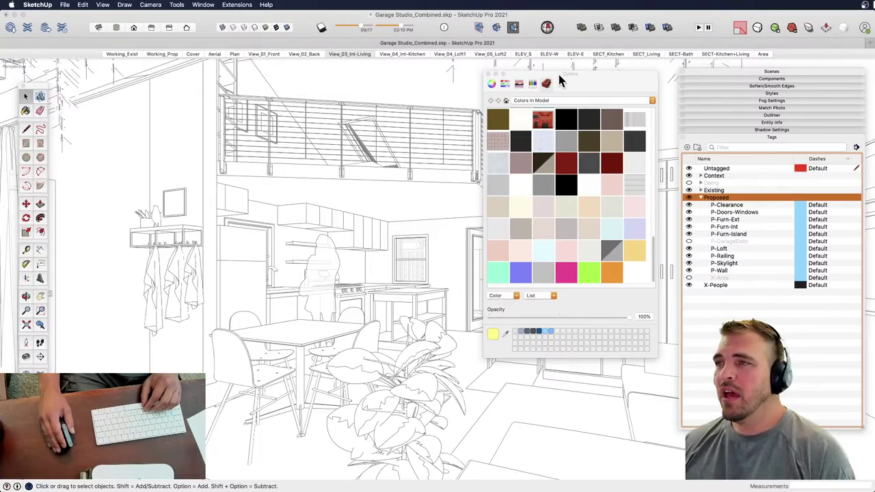
# - Flip through the View_04_Int-Kitchen, loft, and south, west and east elevation scenes
pyautogui.click(488, 73)
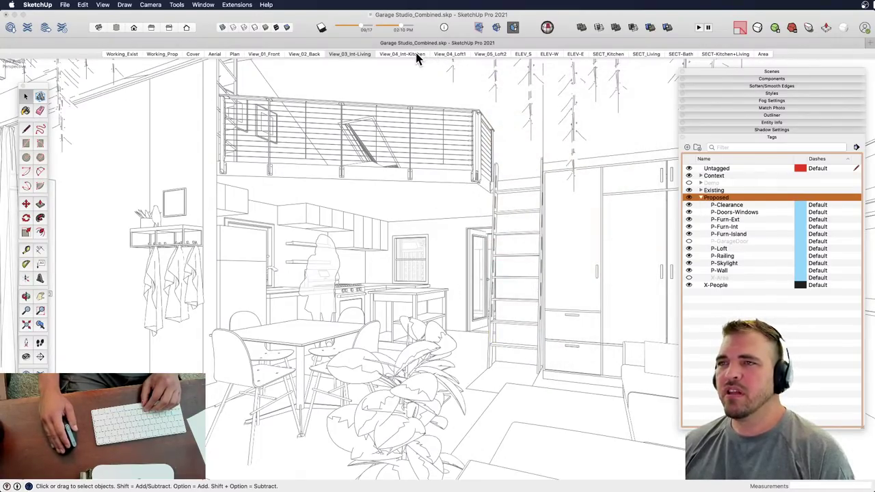
pyautogui.click(403, 54)
pyautogui.click(451, 55)
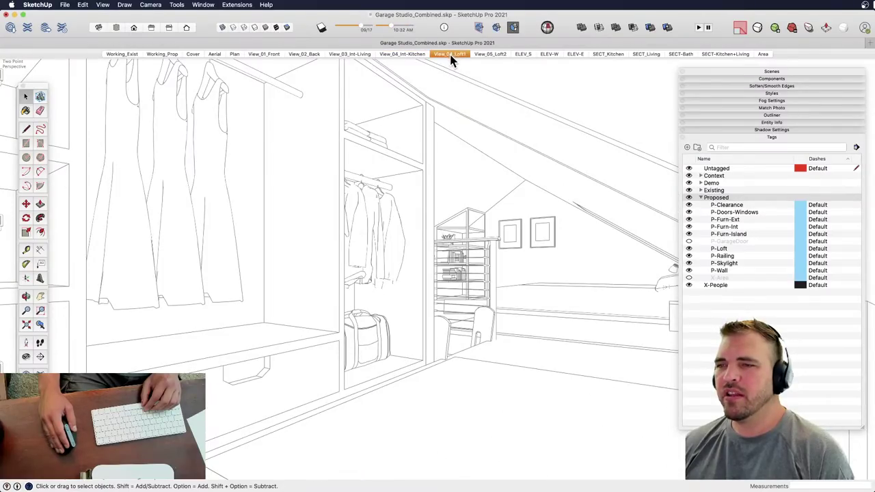
pyautogui.click(490, 54)
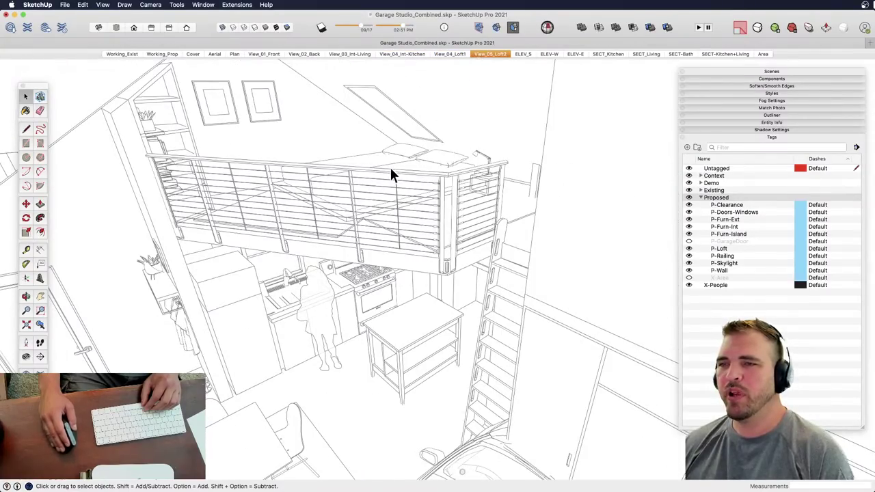
pyautogui.click(525, 54)
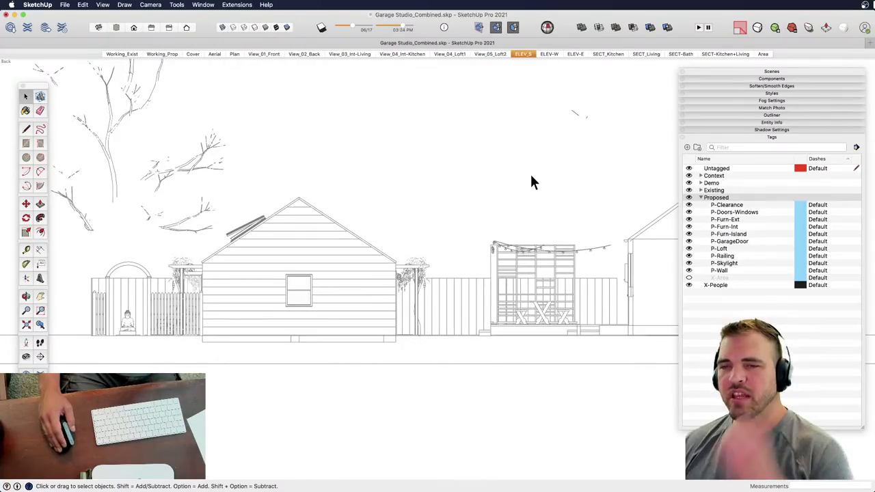
pyautogui.click(549, 54)
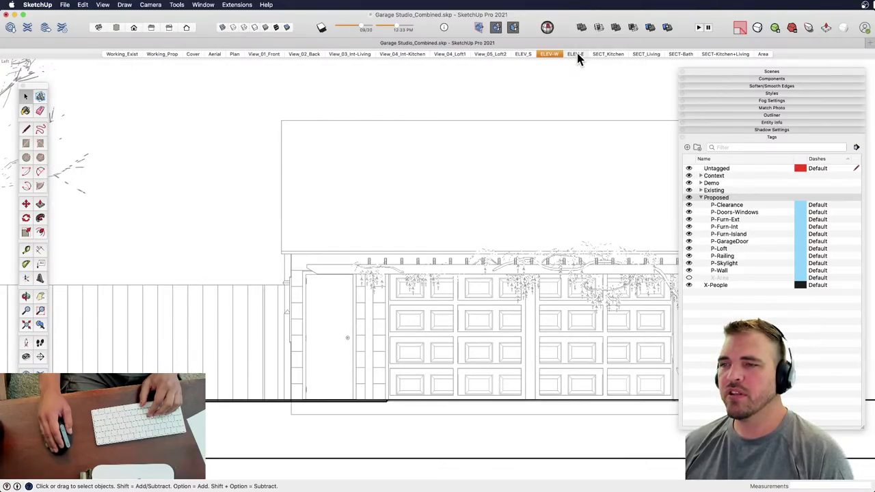
pyautogui.click(569, 54)
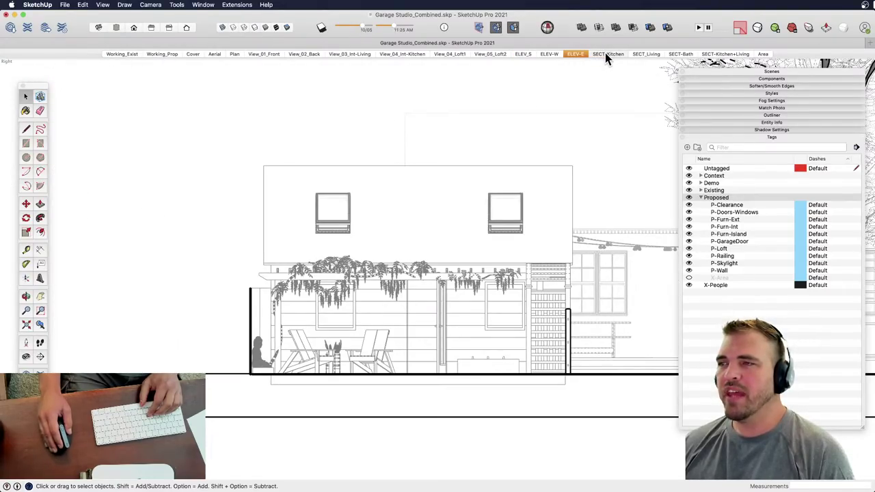
# - Open the SECT_Kitchen scene and orbit the section cut into a 3D view
pyautogui.click(606, 54)
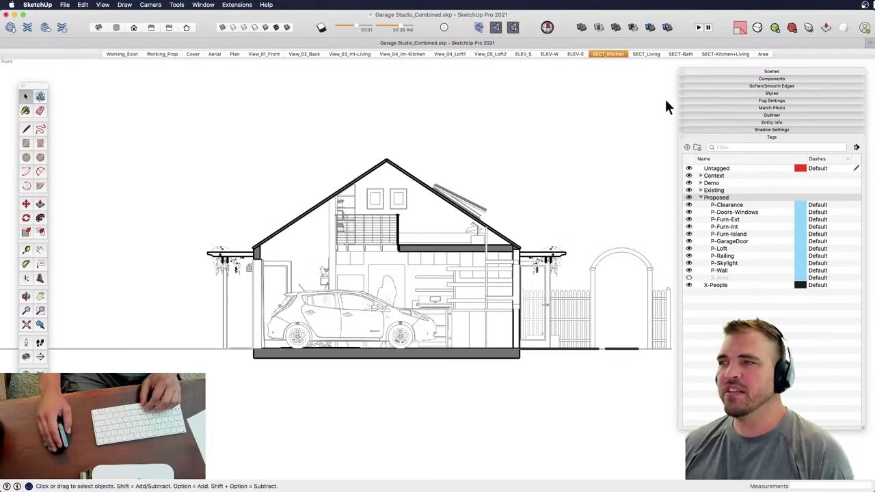
pyautogui.click(743, 136)
pyautogui.moveTo(512, 245); pyautogui.dragTo(322, 328, button='middle')
# - Turn on Display Section Planes and zoom out to see all planes around the garage
pyautogui.scroll(-3, 323, 270)
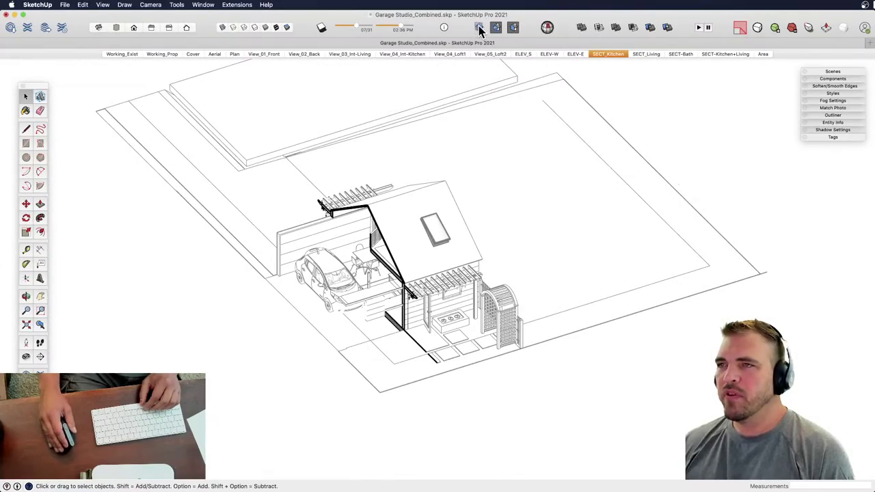
pyautogui.click(479, 28)
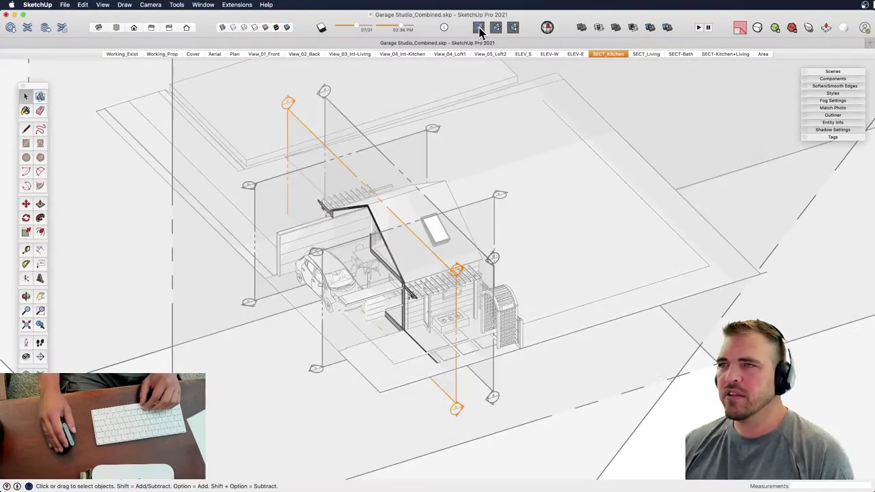
pyautogui.scroll(-6, 407, 290)
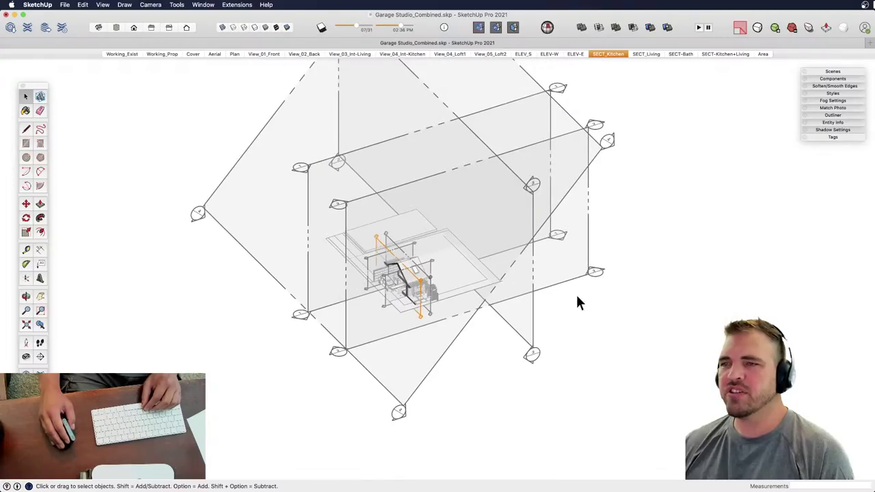
pyautogui.click(579, 279)
pyautogui.moveTo(551, 260); pyautogui.dragTo(586, 288, button='middle')
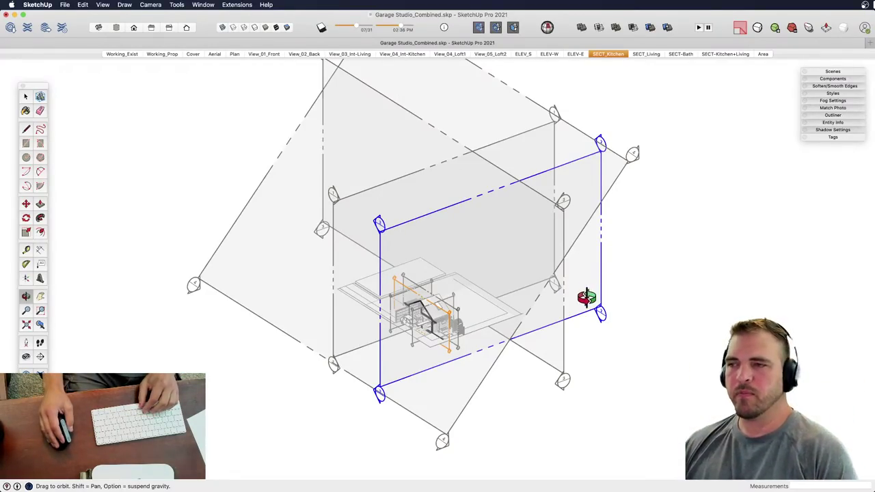
pyautogui.press('space')
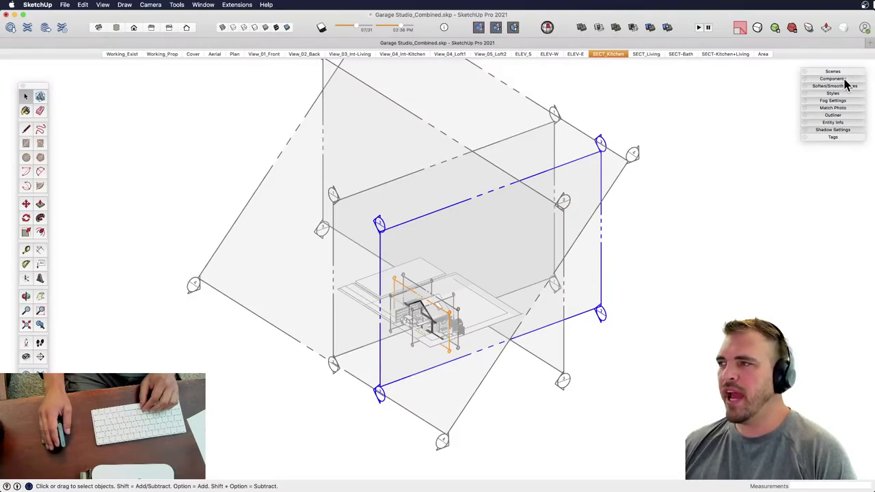
# - Make the C-Deck, C-Fence and C-House context tags visible and orbit around the house
pyautogui.click(835, 138)
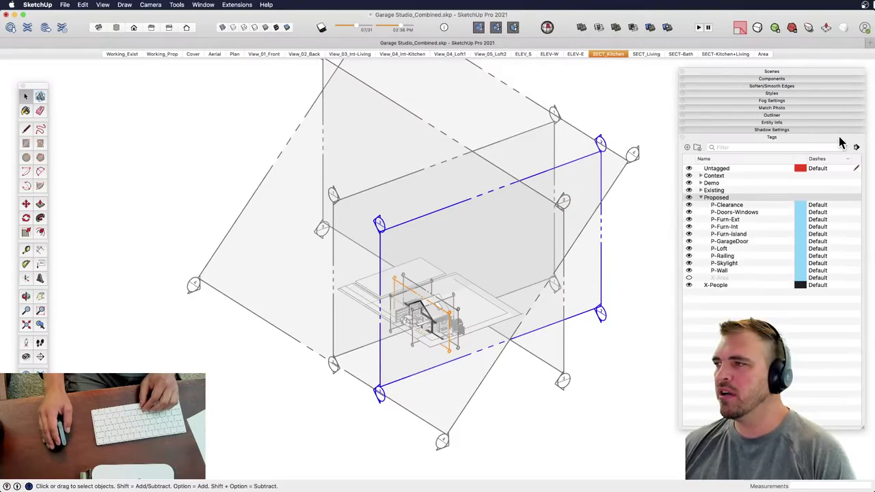
pyautogui.click(701, 176)
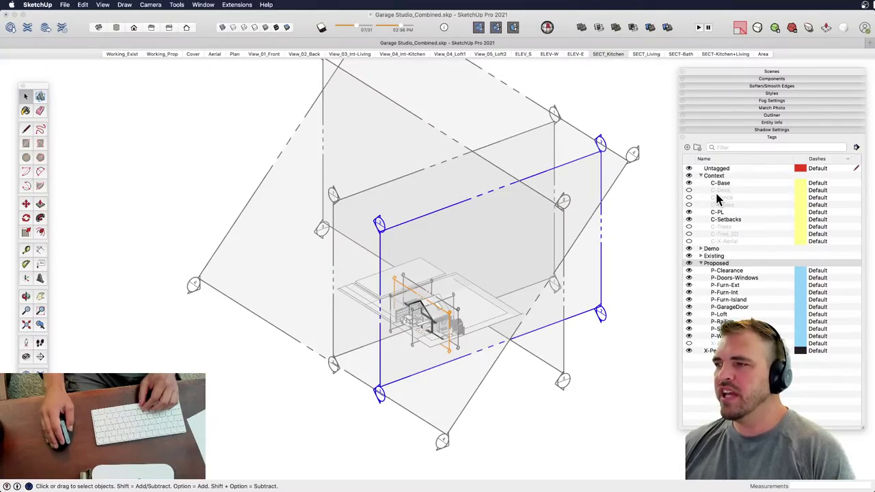
pyautogui.click(689, 190)
pyautogui.click(689, 198)
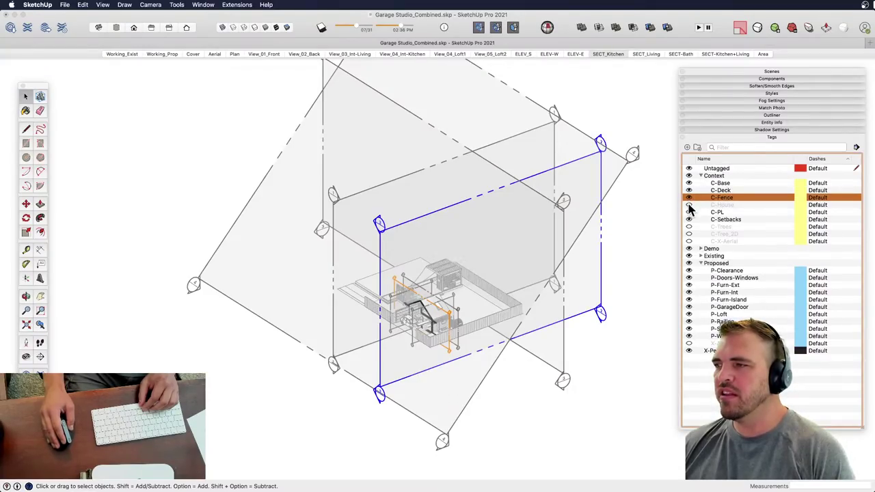
pyautogui.click(689, 205)
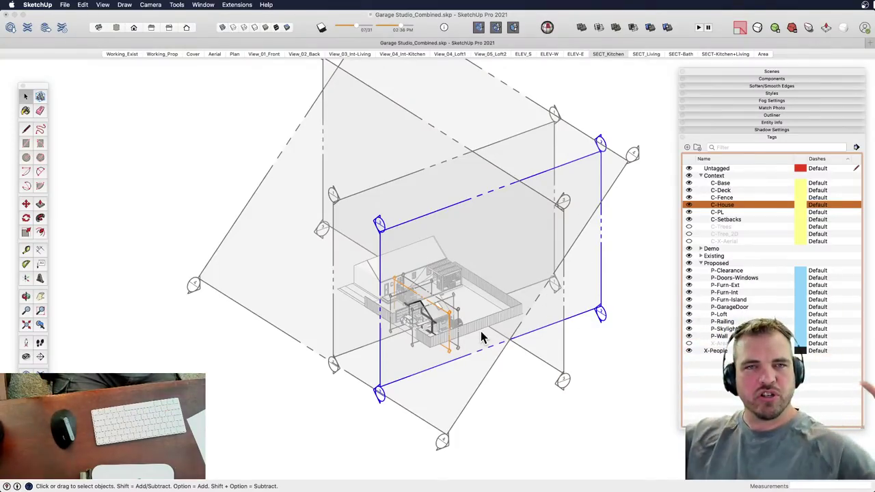
pyautogui.scroll(5, 464, 335)
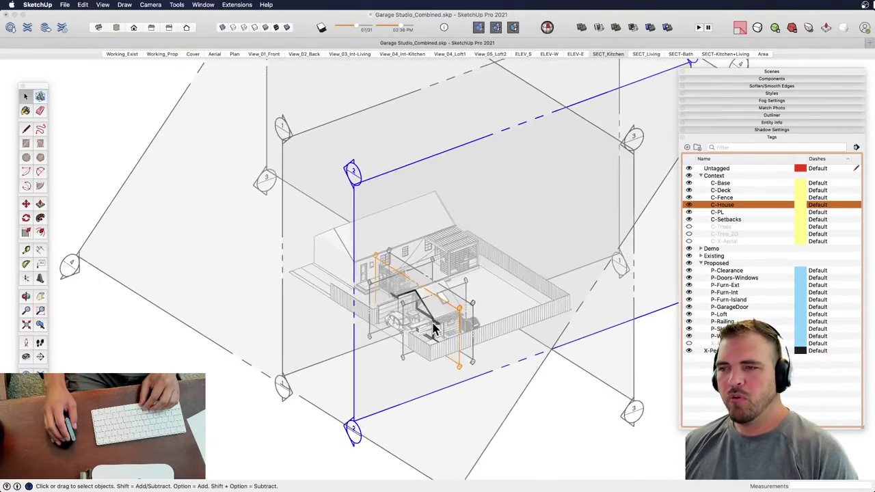
pyautogui.scroll(3, 443, 311)
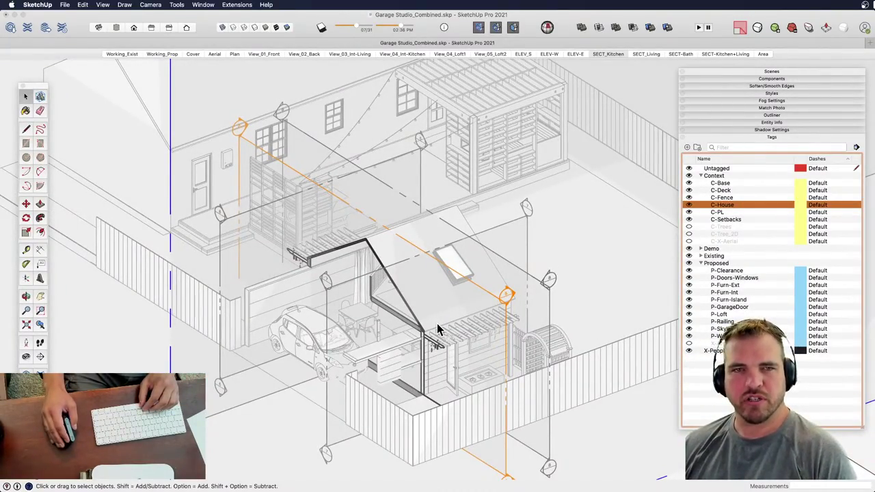
pyautogui.scroll(-5, 488, 284)
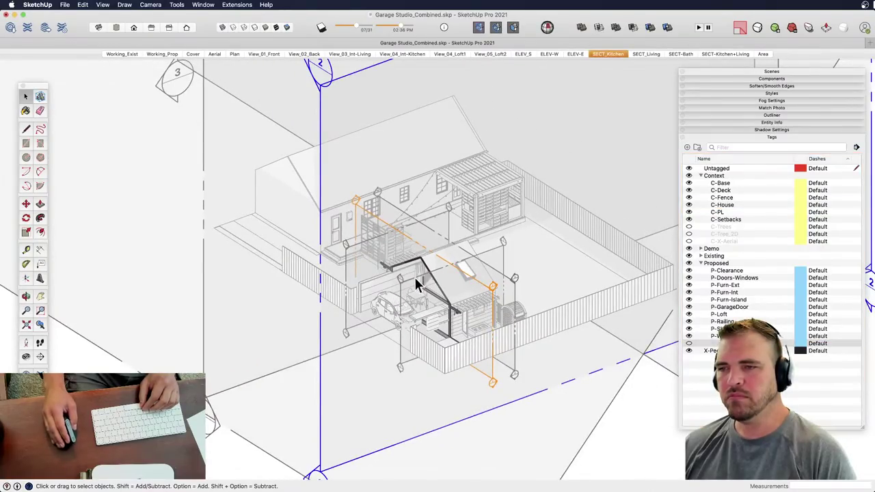
pyautogui.moveTo(375, 333); pyautogui.dragTo(538, 6, button='middle')
# - Review the SECT_Living, SECT-Bath and SECT-Kitchen+Living scenes, ending on Aerial via Cover
pyautogui.click(649, 54)
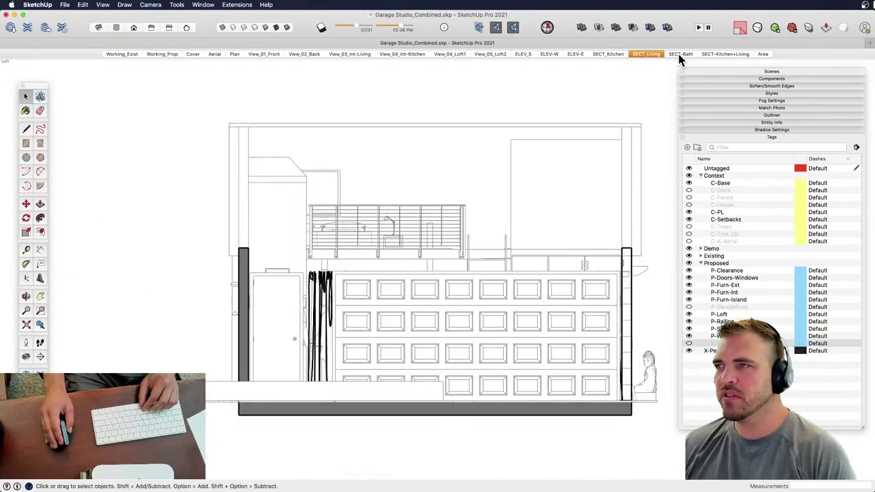
pyautogui.click(680, 54)
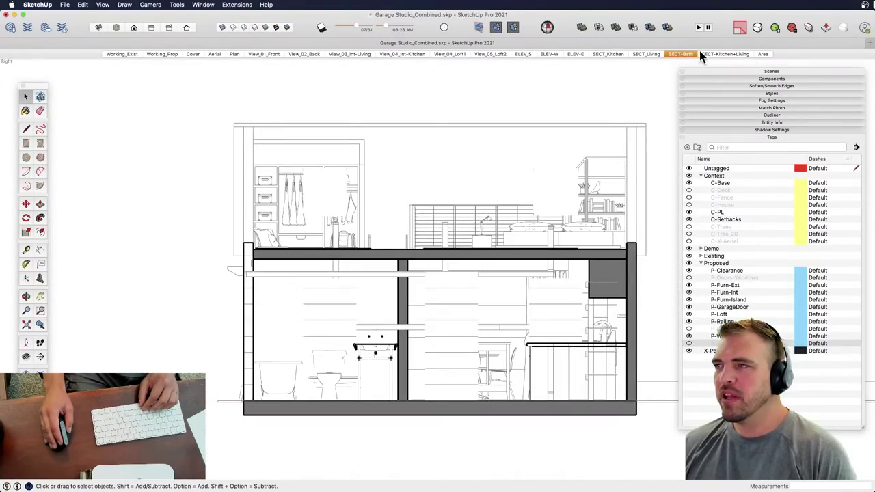
pyautogui.click(712, 53)
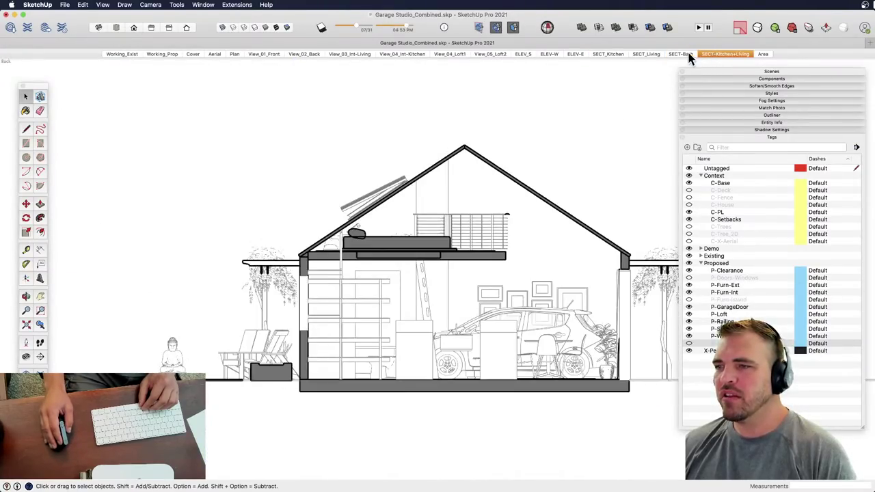
pyautogui.click(646, 54)
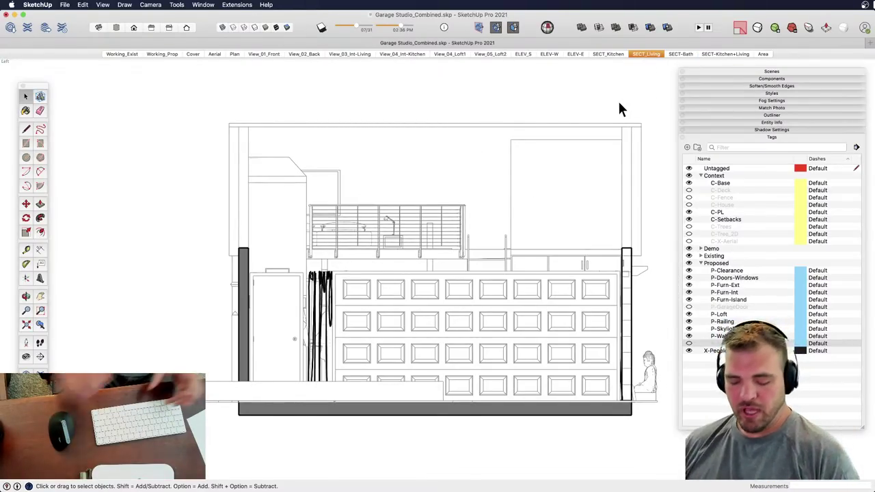
pyautogui.click(192, 54)
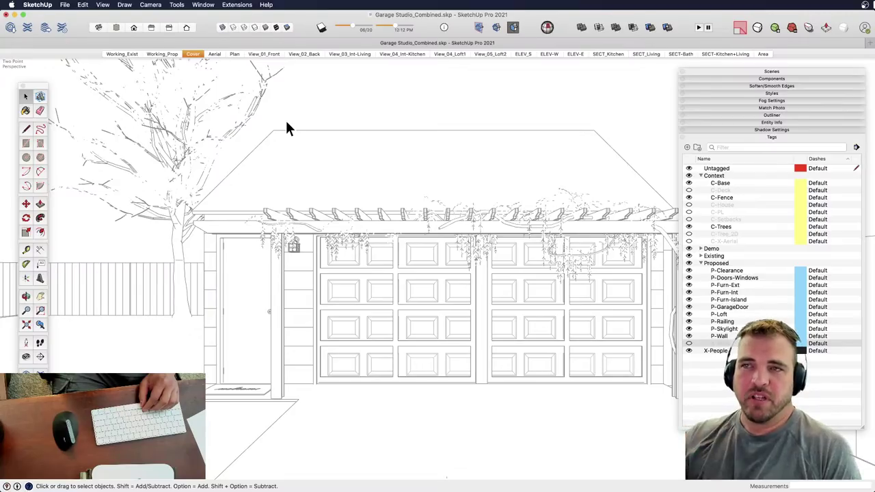
pyautogui.click(213, 55)
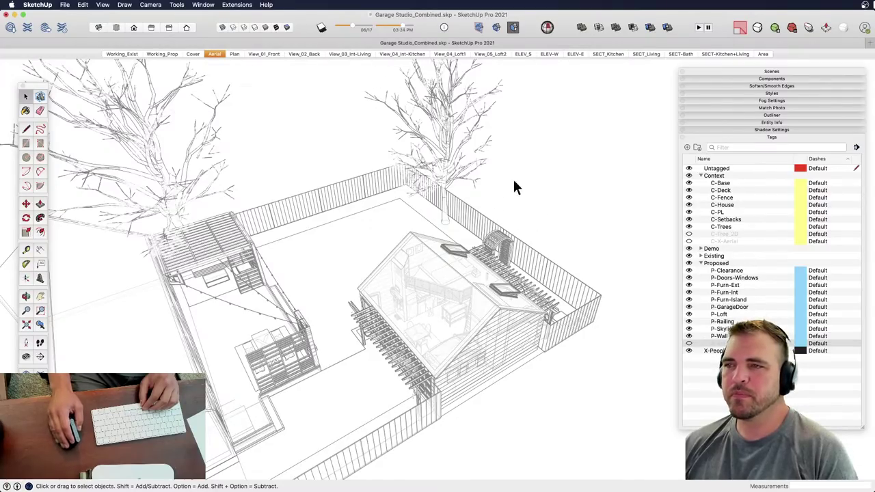
pyautogui.press('super+s')
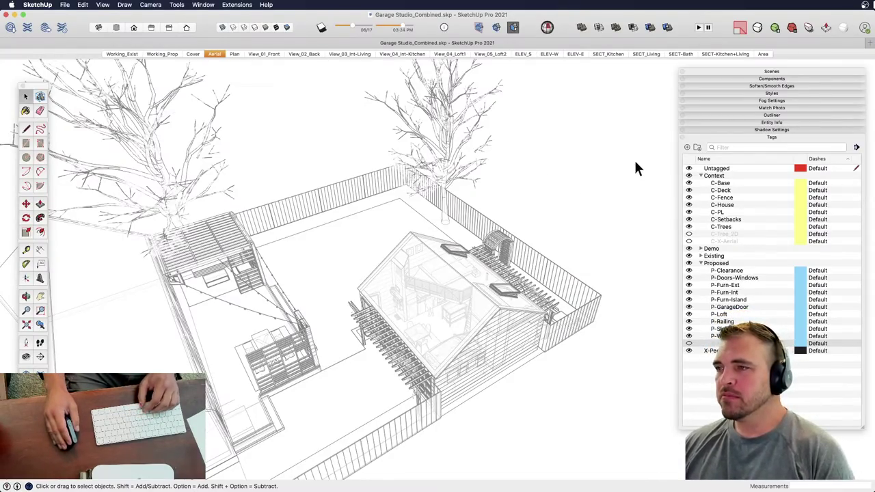
# - Collapse the Tags list and apply the colour-coded CBT style from an enlarged Styles panel
pyautogui.click(856, 148)
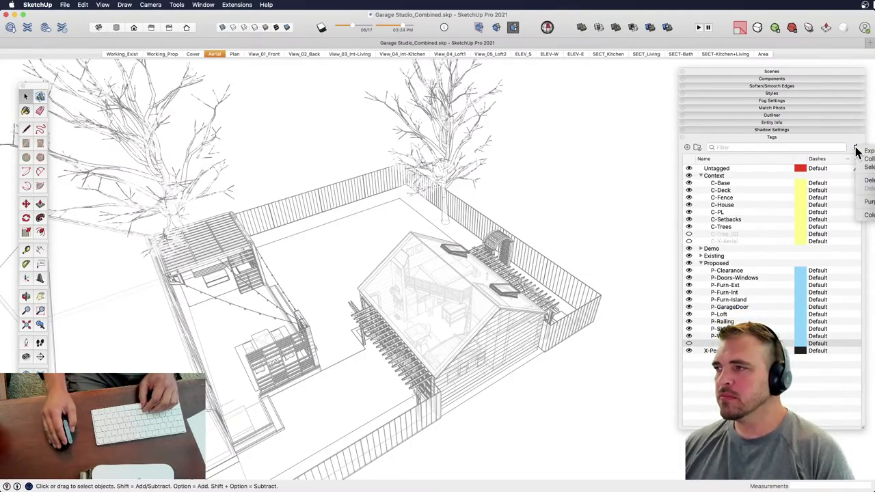
pyautogui.click(868, 215)
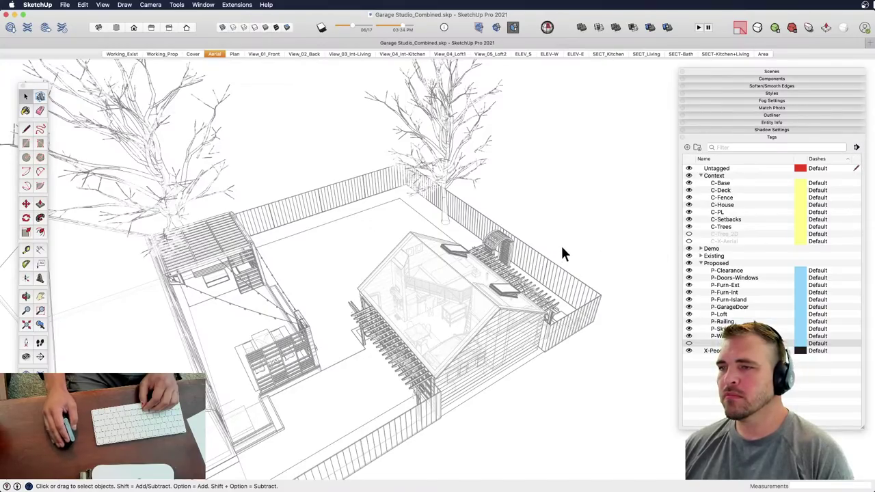
pyautogui.click(743, 136)
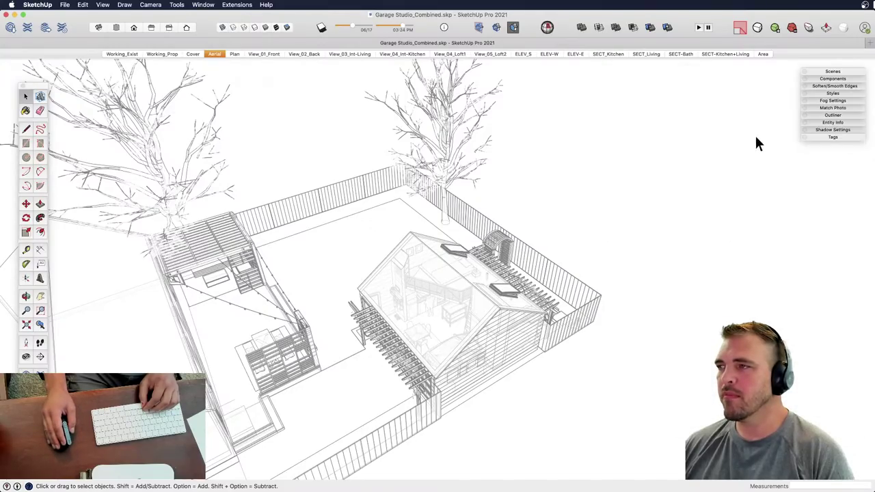
pyautogui.click(834, 95)
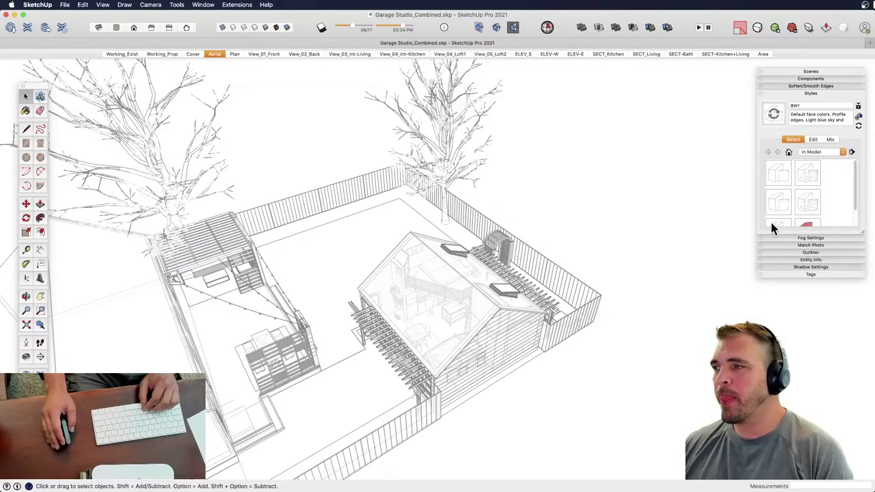
pyautogui.moveTo(793, 71); pyautogui.dragTo(669, 80)
pyautogui.moveTo(741, 246); pyautogui.dragTo(815, 260)
pyautogui.click(655, 211)
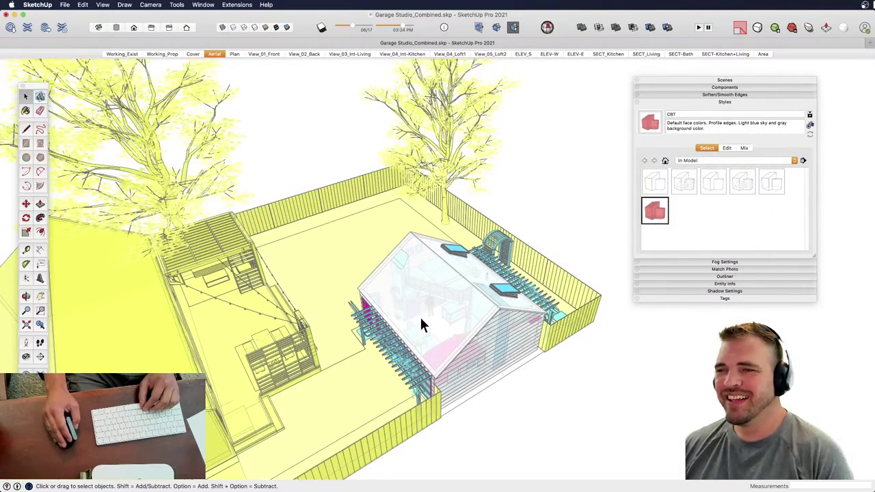
# - Orbit back to the aerial view, select the pergola, and bring the tag list up beside Styles
pyautogui.moveTo(464, 312); pyautogui.dragTo(410, 183, button='middle')
pyautogui.moveTo(476, 141); pyautogui.dragTo(449, 318)
pyautogui.press('space')
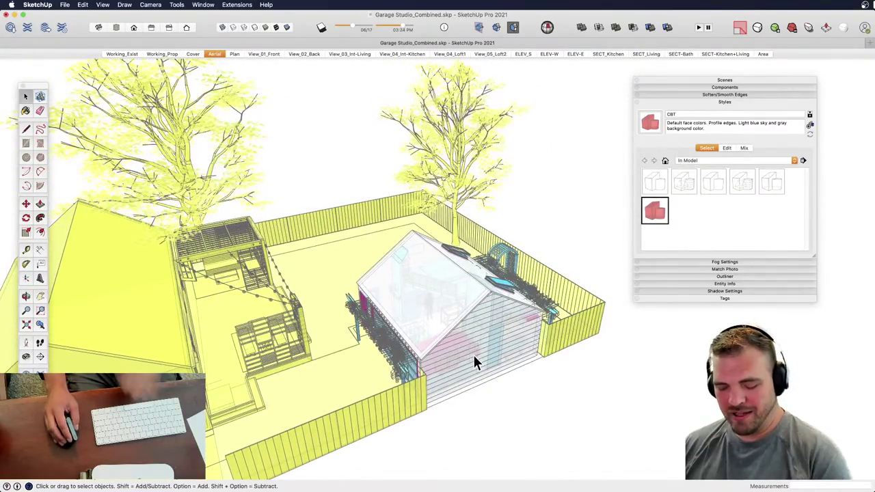
pyautogui.click(542, 308)
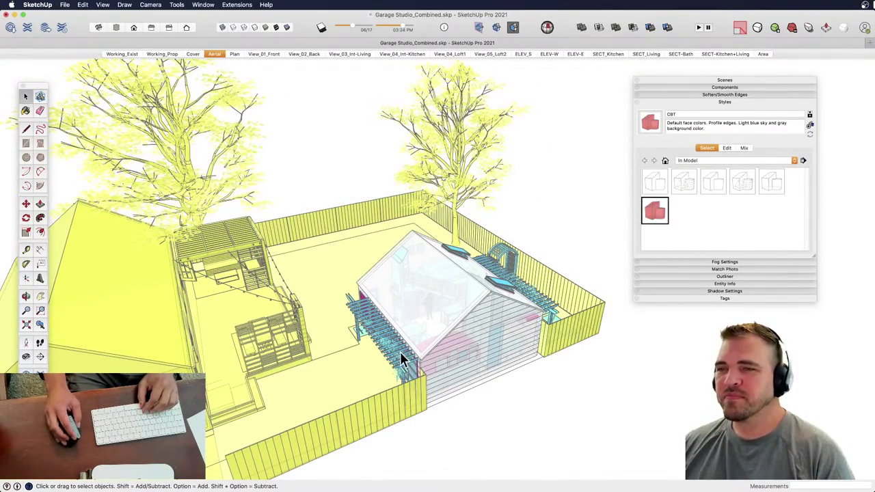
pyautogui.scroll(5, 397, 356)
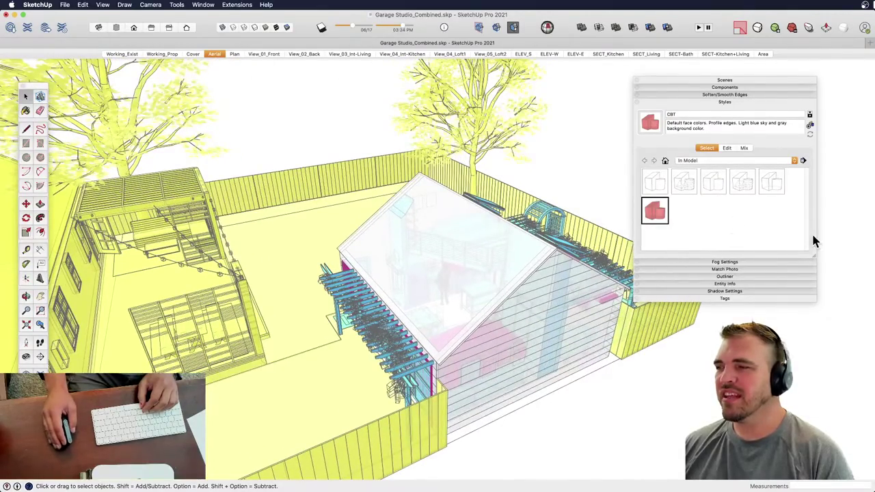
pyautogui.moveTo(767, 79); pyautogui.dragTo(796, 67)
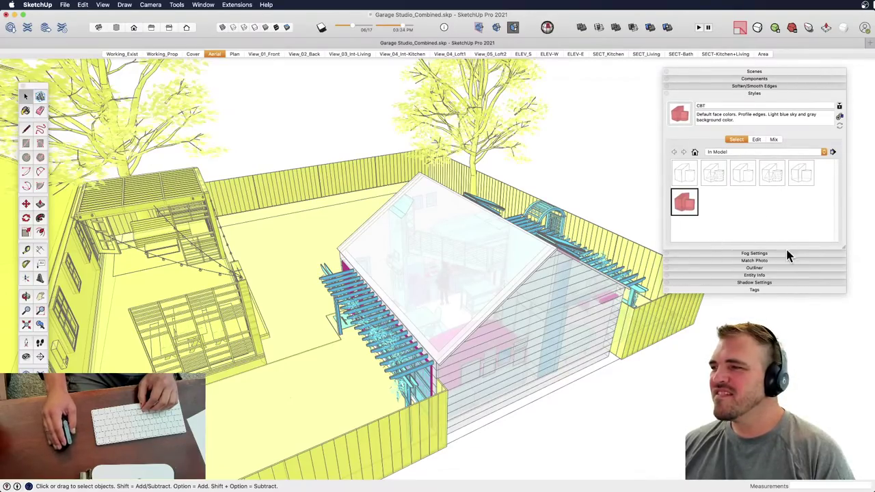
pyautogui.click(778, 290)
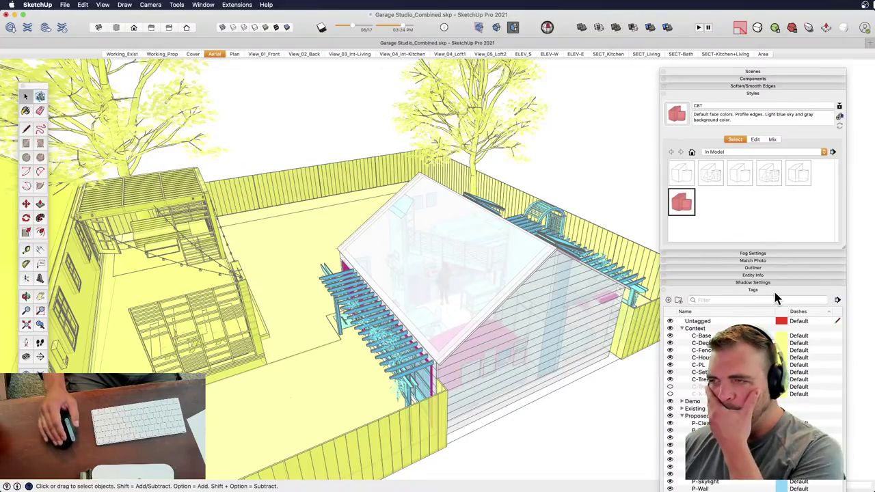
# - Hide the Existing tag to reveal the proposed interior, and collapse the style settings
pyautogui.click(669, 408)
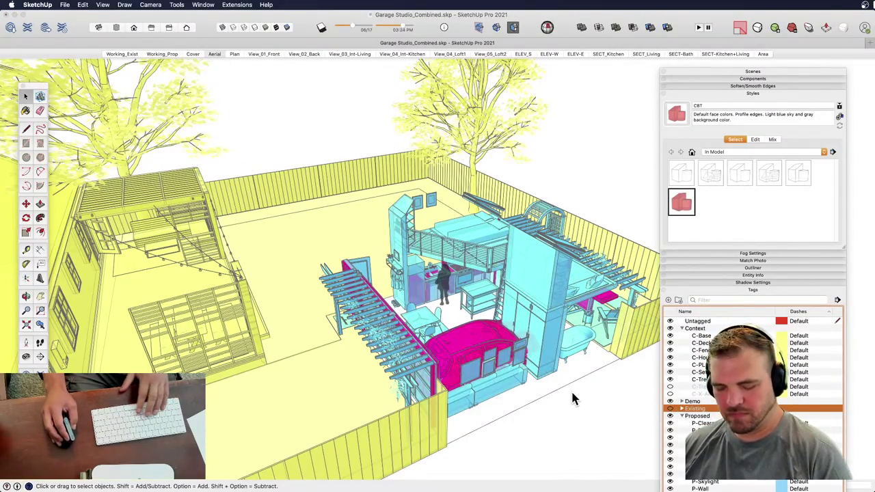
pyautogui.click(383, 363)
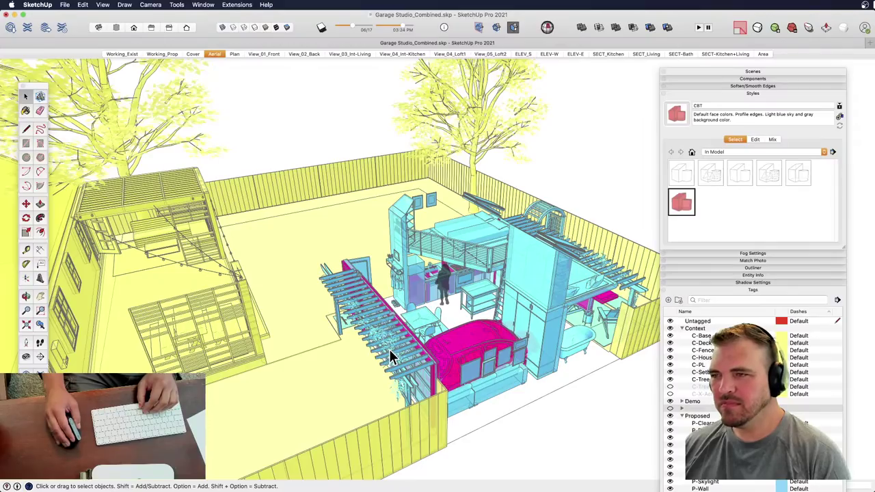
pyautogui.click(388, 349)
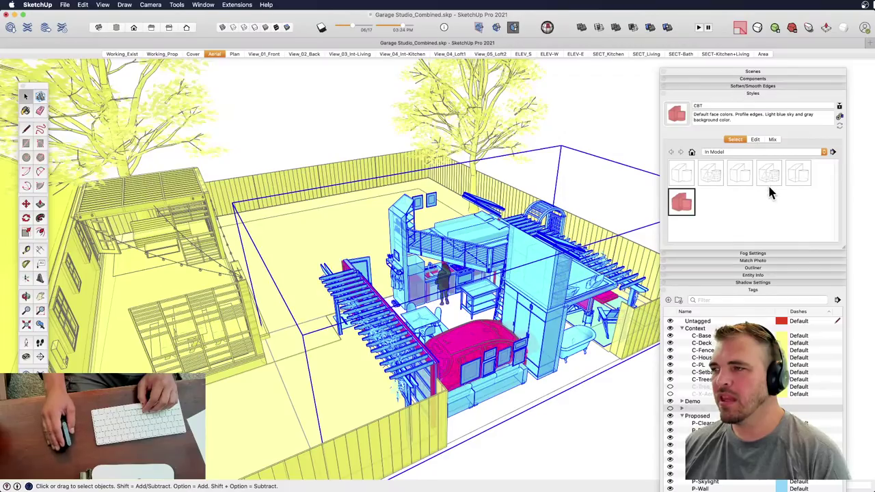
pyautogui.click(714, 92)
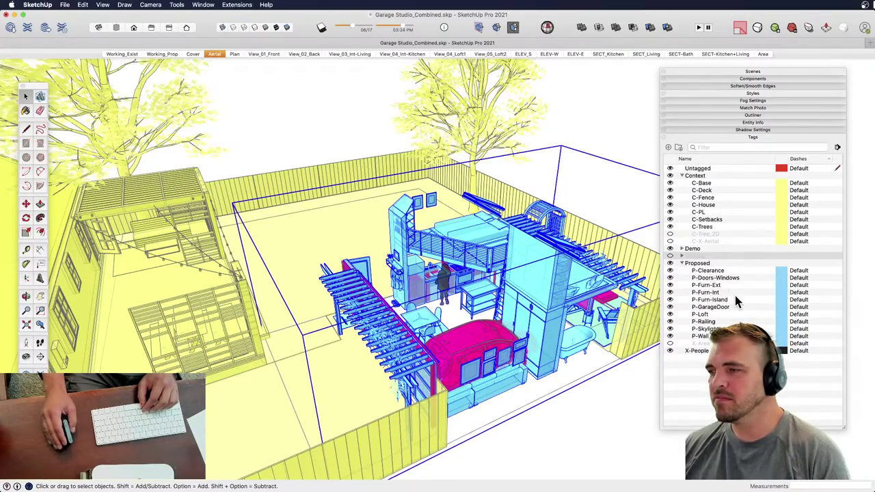
# - Toggle P-Furn-Ext and P-Furn-Int off and back on, then return to the Aerial view
pyautogui.click(713, 284)
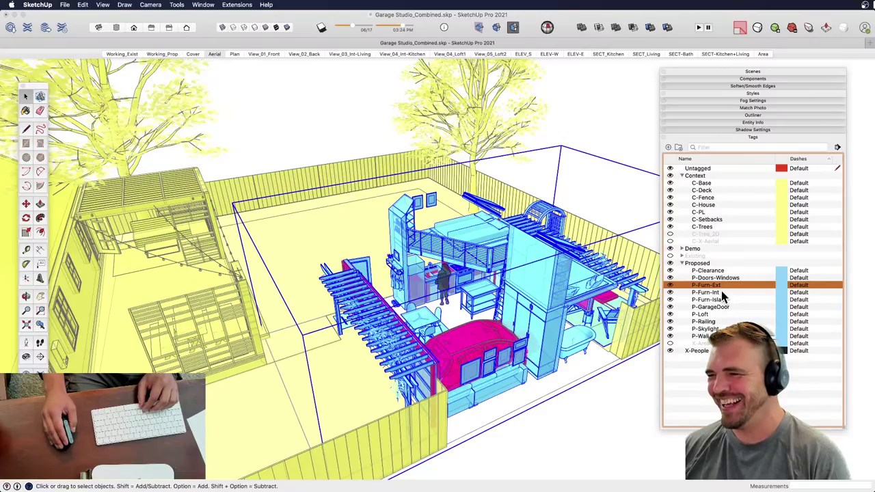
pyautogui.click(671, 286)
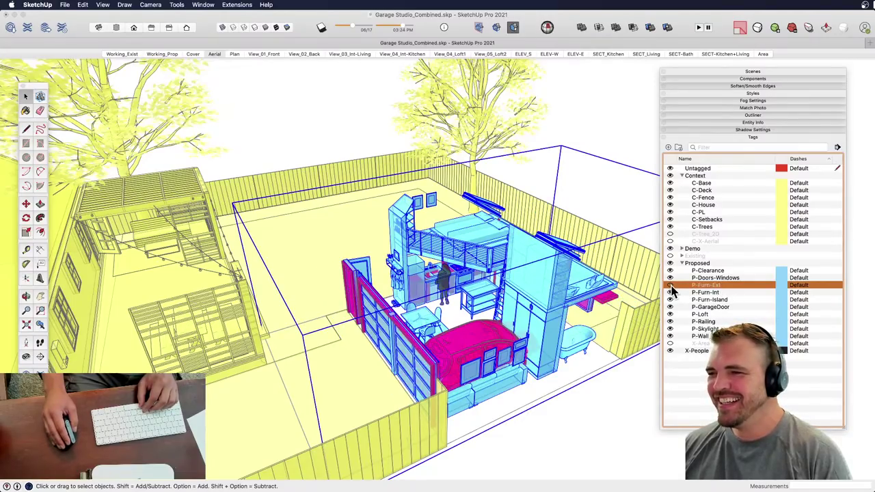
pyautogui.click(670, 286)
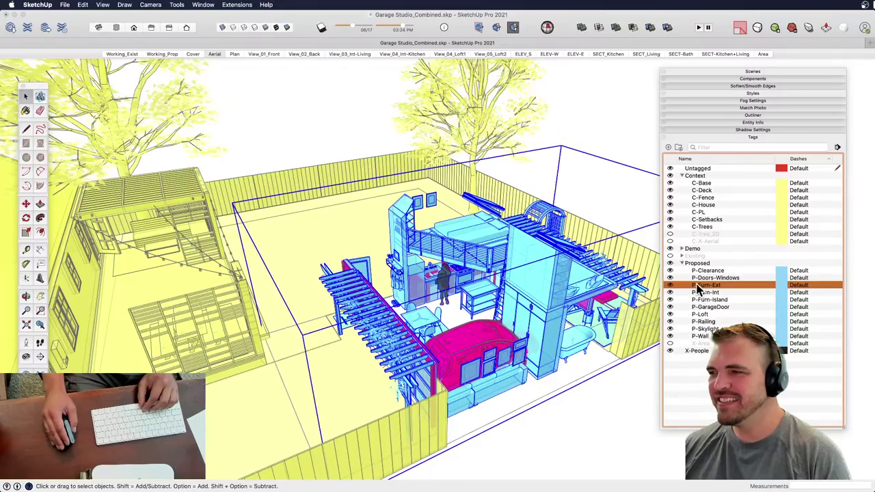
pyautogui.click(671, 292)
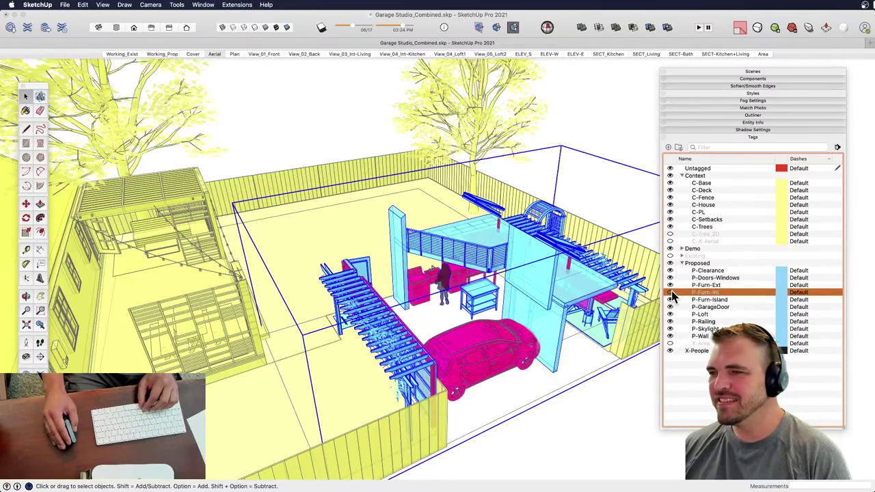
pyautogui.click(670, 286)
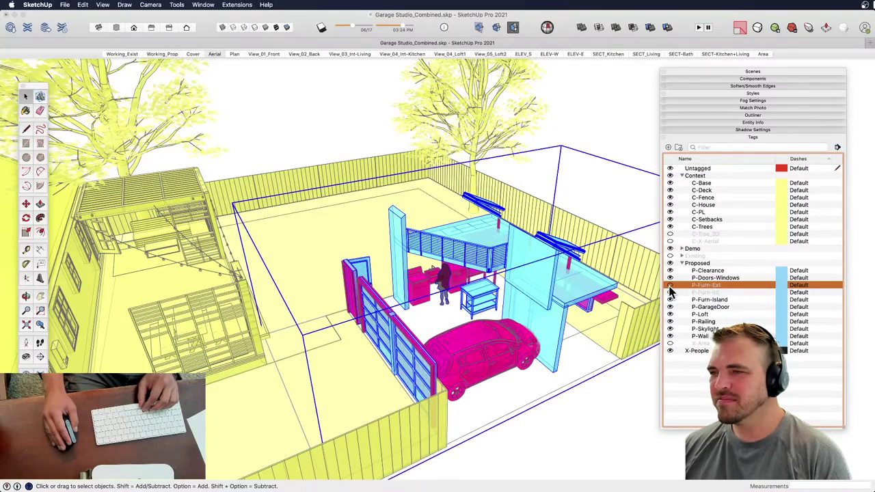
pyautogui.click(670, 286)
pyautogui.click(670, 293)
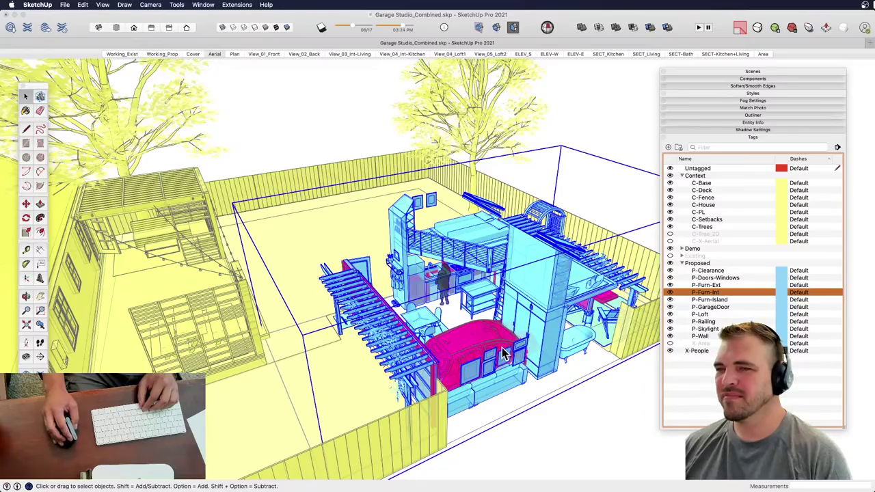
pyautogui.moveTo(506, 345); pyautogui.dragTo(531, 303, button='middle')
pyautogui.press('pagedown')
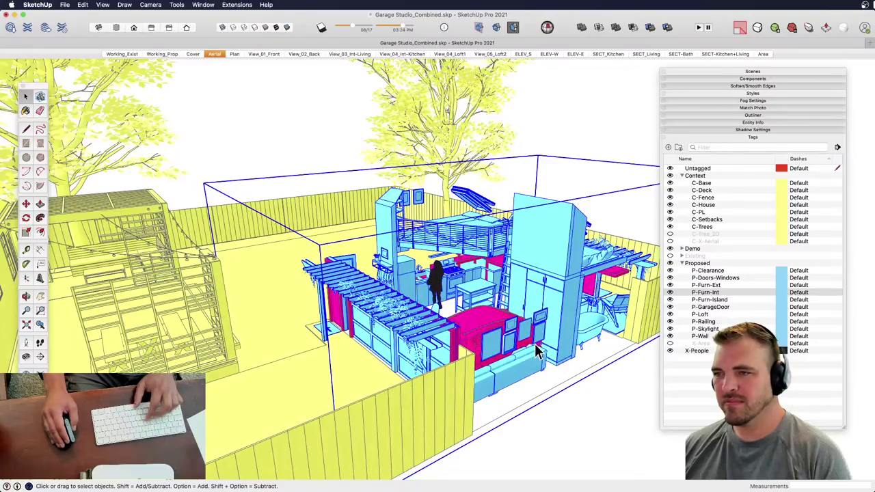
# - Orbit and zoom around the garage to inspect the planted pergola and kitchen up close
pyautogui.moveTo(493, 319); pyautogui.dragTo(544, 389, button='middle')
pyautogui.moveTo(472, 251); pyautogui.dragTo(539, 255, button='middle')
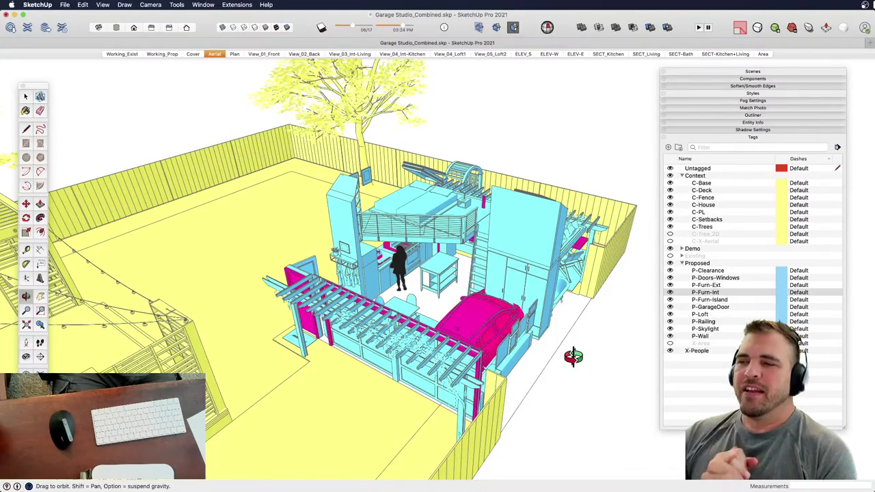
pyautogui.moveTo(574, 354); pyautogui.dragTo(427, 396)
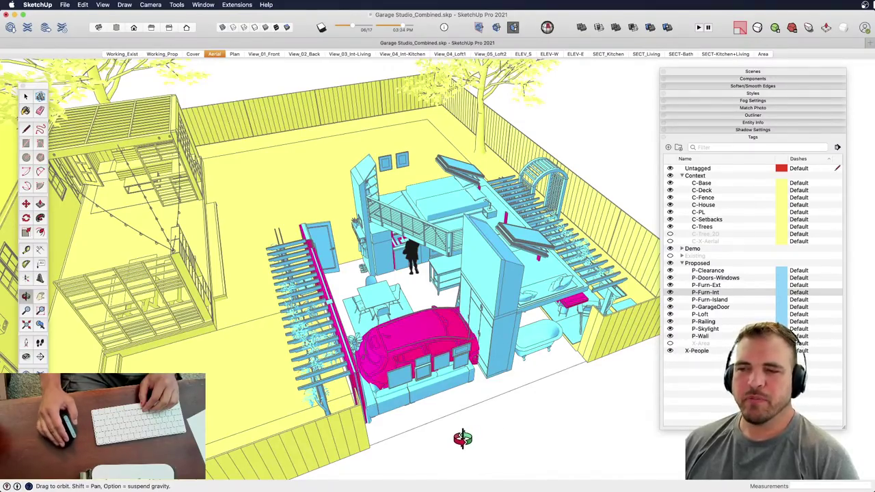
pyautogui.moveTo(469, 428); pyautogui.dragTo(534, 422)
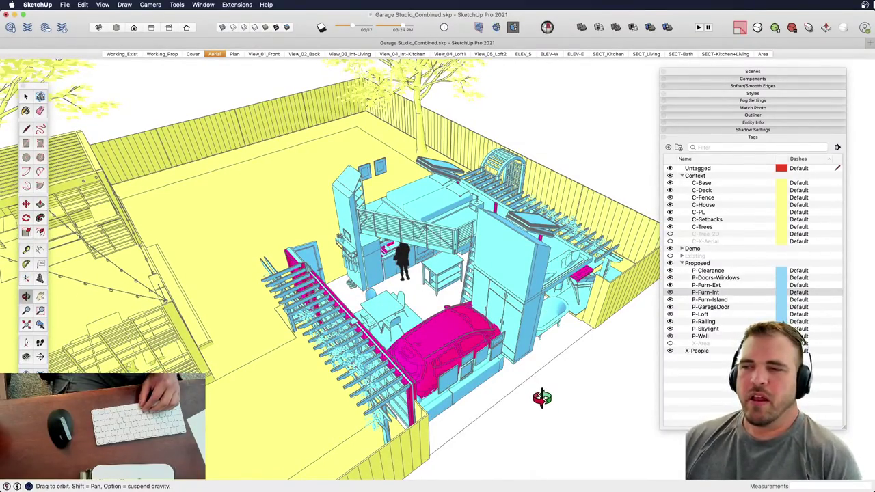
pyautogui.moveTo(543, 392); pyautogui.dragTo(562, 378)
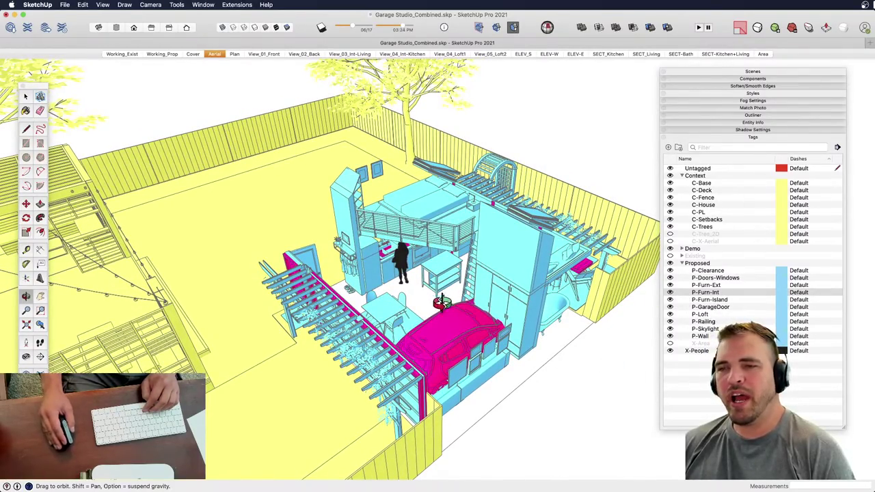
pyautogui.moveTo(442, 304); pyautogui.dragTo(454, 274)
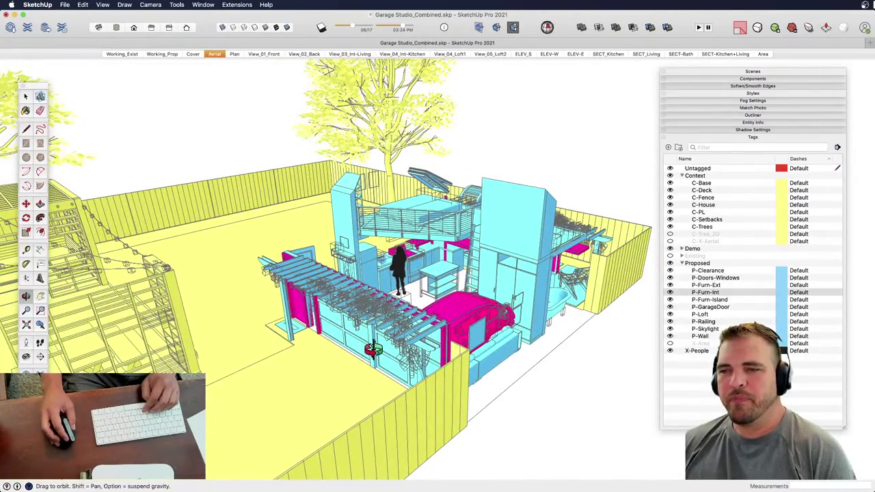
pyautogui.scroll(10, 371, 349)
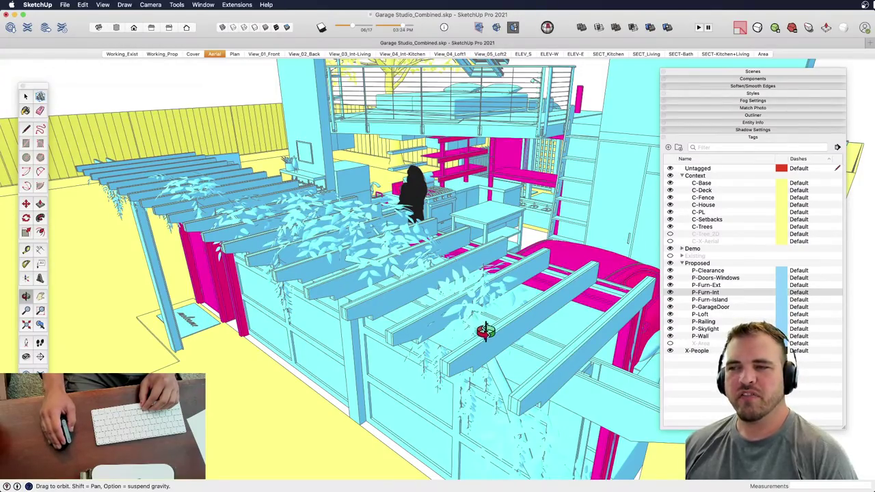
pyautogui.moveTo(294, 252); pyautogui.dragTo(294, 226)
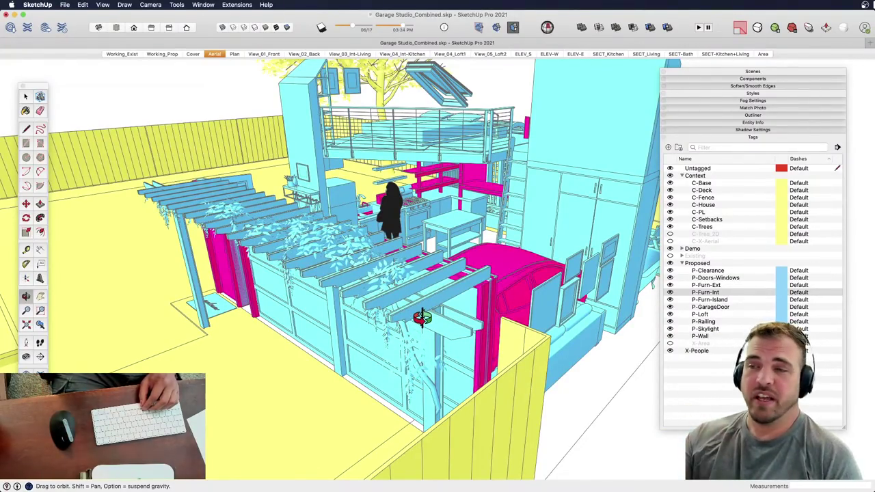
# - Hide the P-Furn-Ext tag and orbit to review the garage door wall, loft and kitchen
pyautogui.click(670, 285)
pyautogui.click(670, 285)
pyautogui.moveTo(564, 399); pyautogui.dragTo(452, 369)
pyautogui.moveTo(445, 328); pyautogui.dragTo(443, 330)
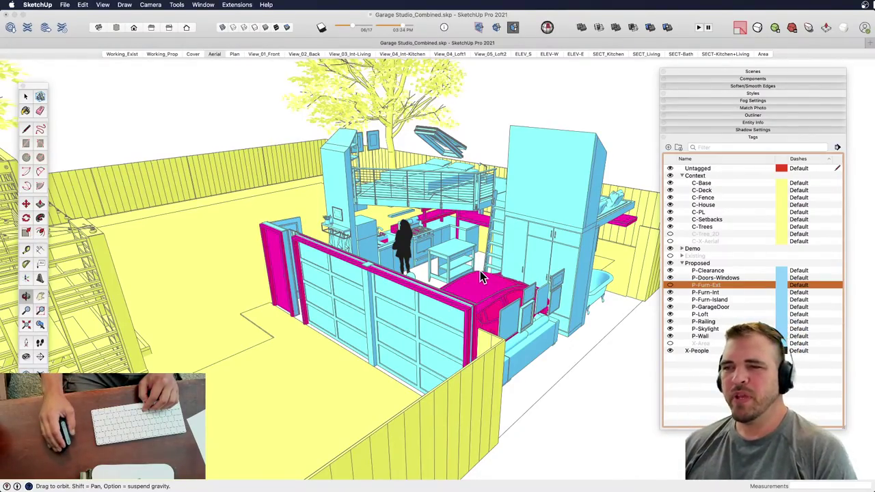
pyautogui.moveTo(480, 273); pyautogui.dragTo(524, 164)
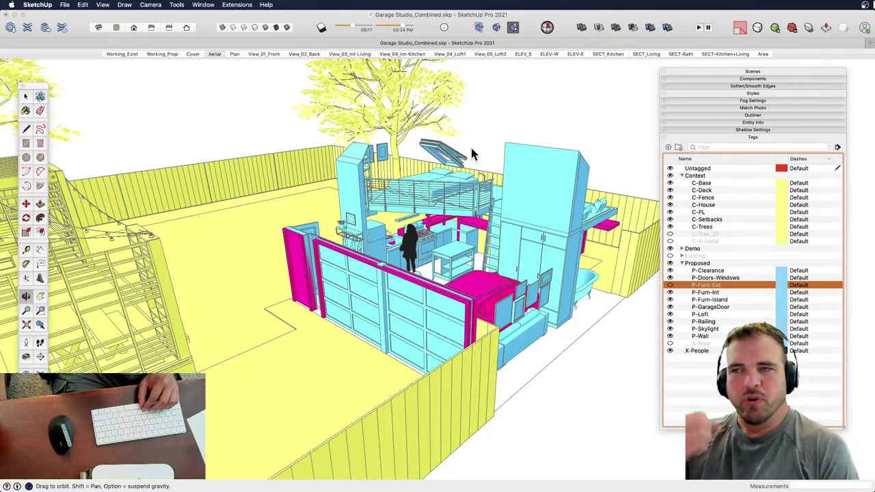
pyautogui.scroll(3, 481, 169)
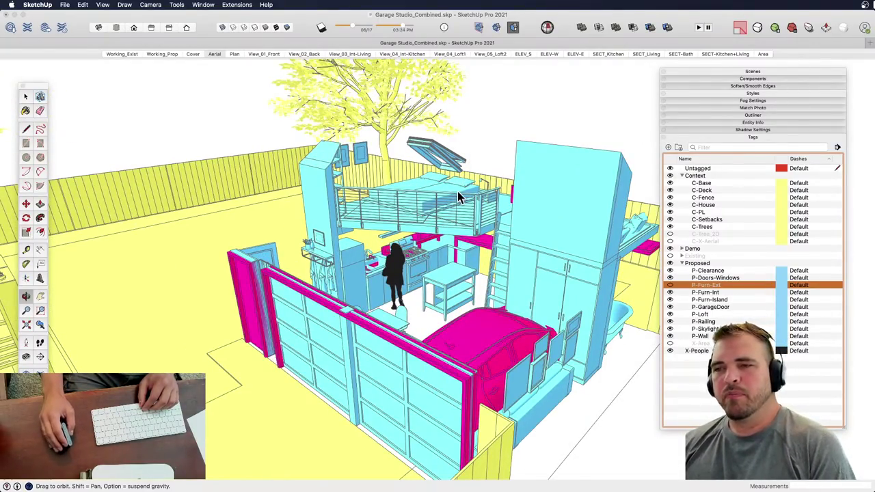
pyautogui.moveTo(457, 196); pyautogui.dragTo(375, 231)
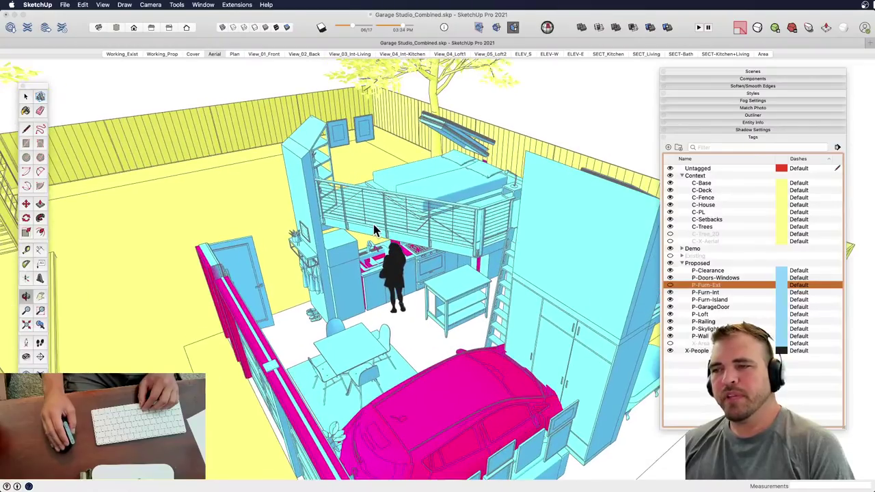
pyautogui.scroll(-5, 374, 231)
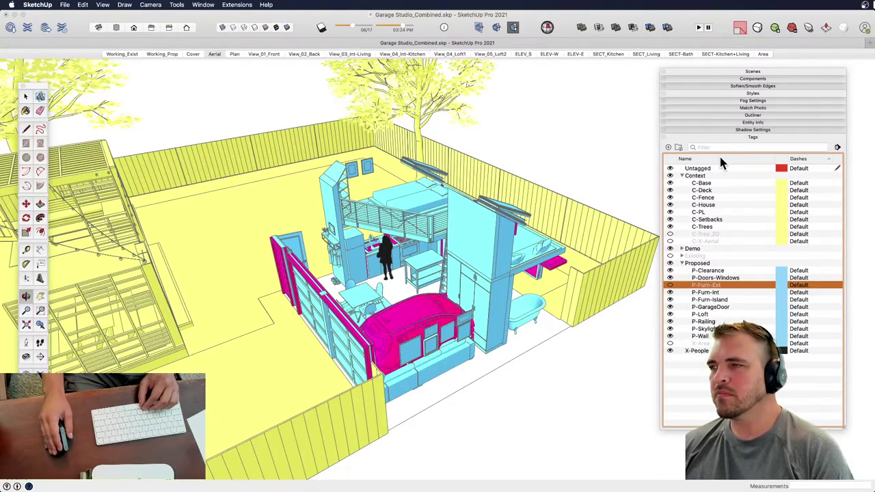
pyautogui.click(724, 137)
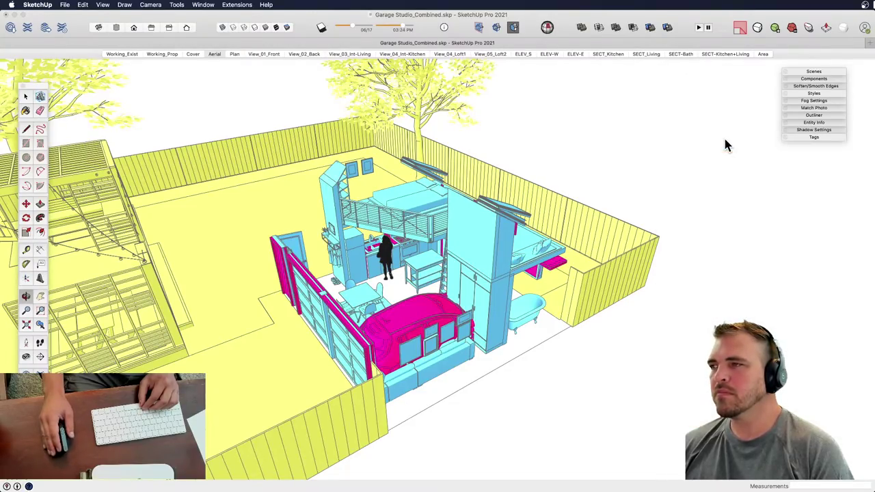
# - Try the black-and-white styles, then settle on the first BW line style
pyautogui.click(814, 94)
pyautogui.click(681, 173)
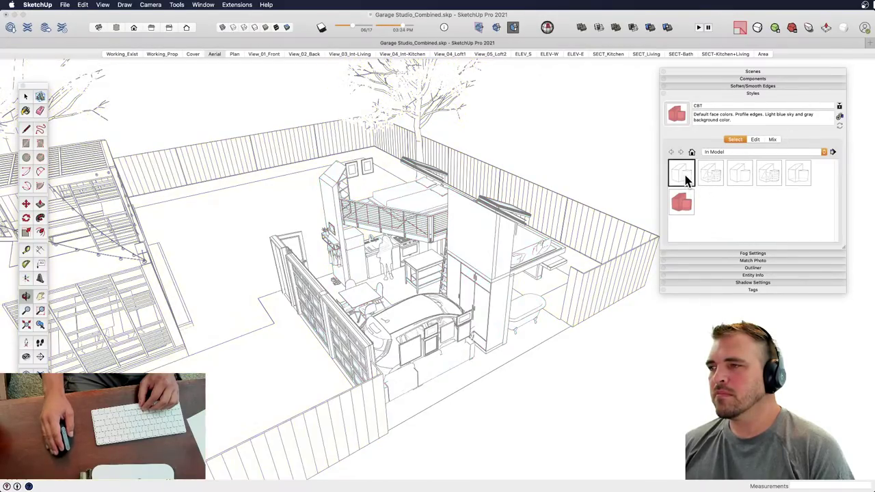
pyautogui.click(739, 172)
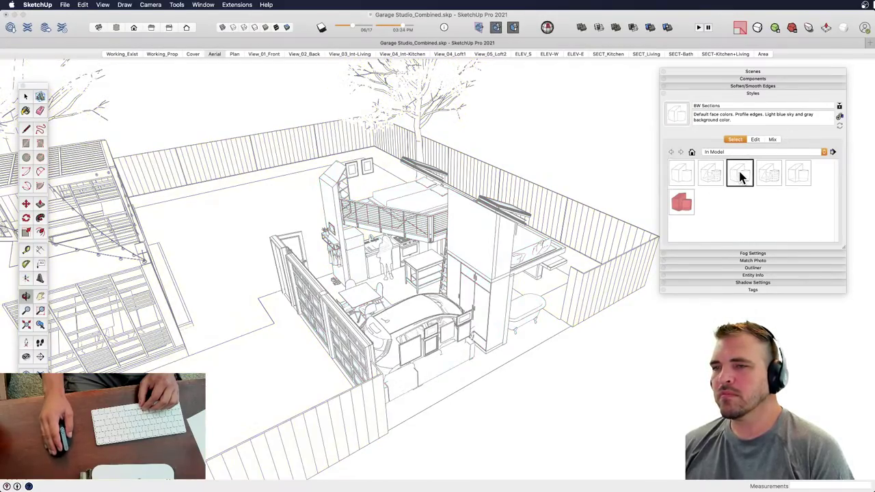
pyautogui.click(683, 179)
# - From the View_03_Int-Living scene, save the model and orbit out to an aerial garage view
pyautogui.click(348, 54)
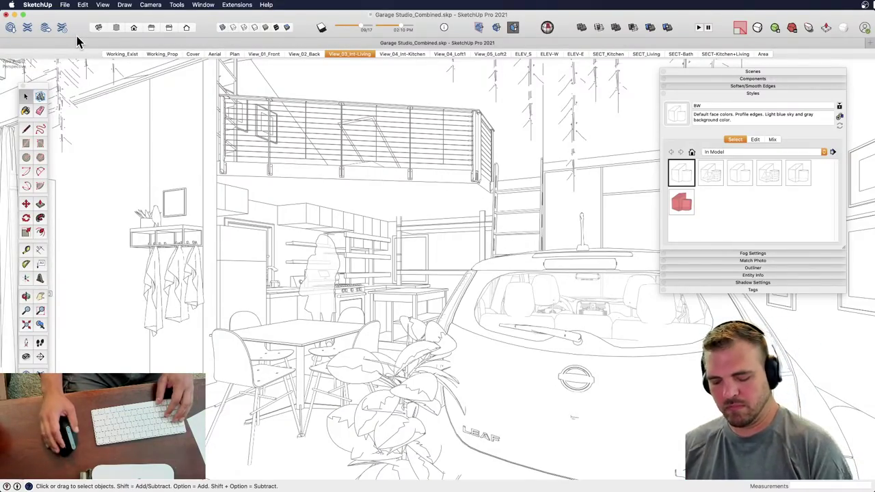
pyautogui.press('super+s')
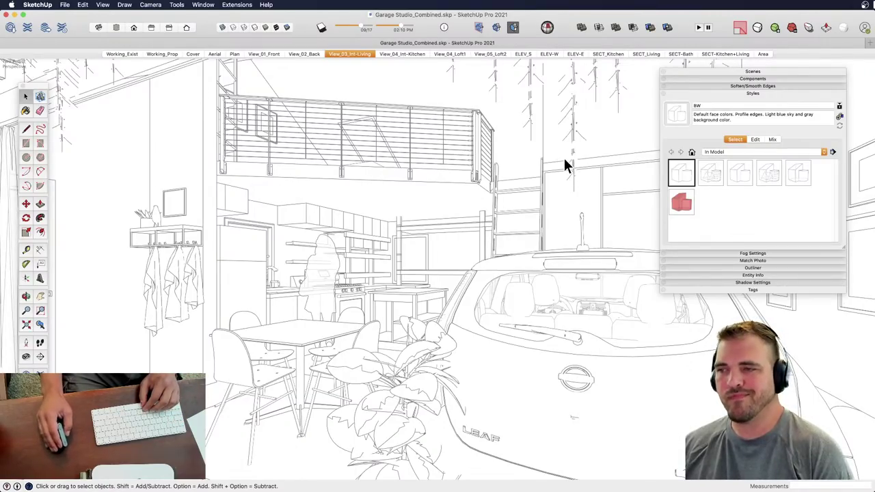
pyautogui.moveTo(490, 148); pyautogui.dragTo(402, 152, button='middle')
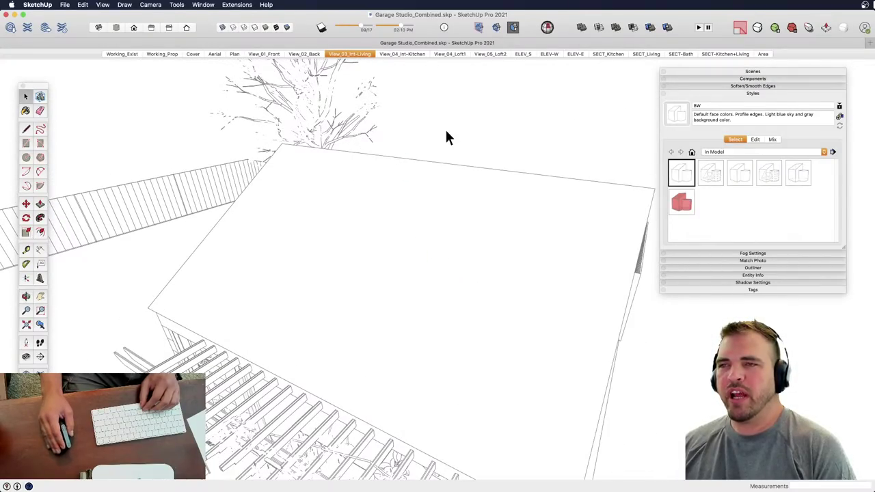
pyautogui.moveTo(447, 209); pyautogui.dragTo(416, 263, button='middle')
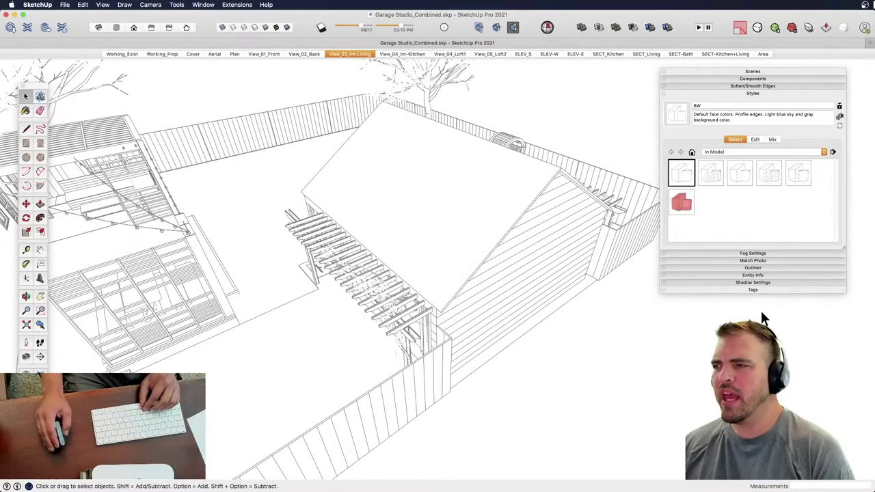
# - Expand Tags, collapse Styles, raise the Default Tray, and drag Tags out as a floating panel
pyautogui.click(753, 290)
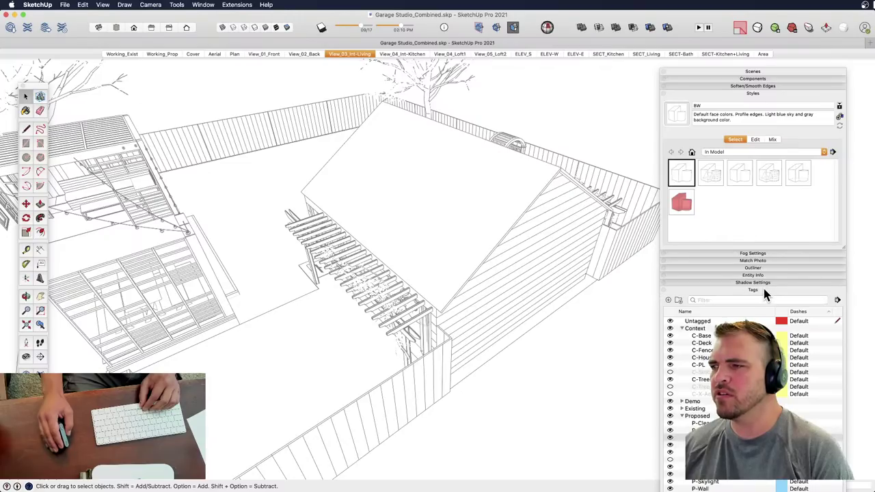
pyautogui.click(787, 93)
pyautogui.moveTo(790, 70); pyautogui.dragTo(786, 32)
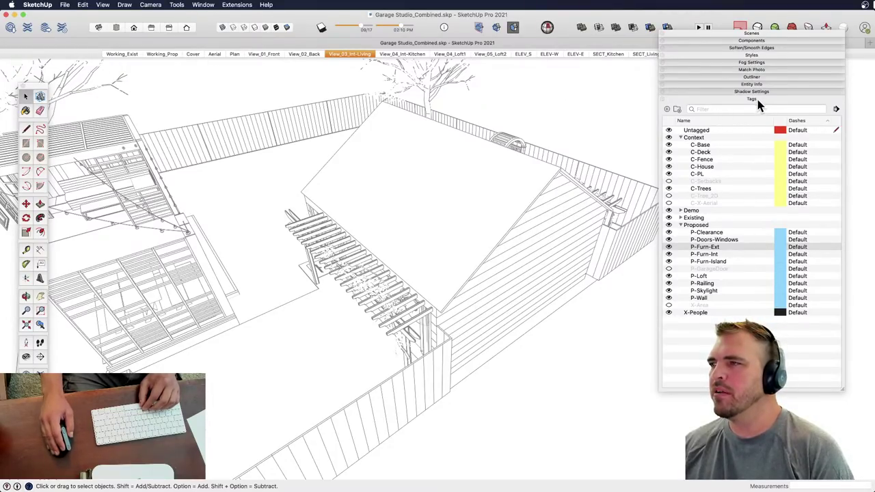
pyautogui.moveTo(759, 103); pyautogui.dragTo(513, 65)
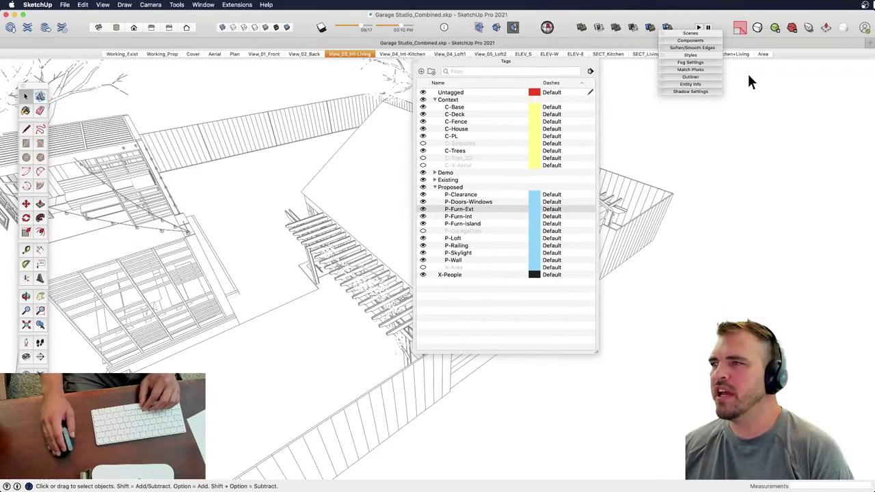
# - Expand the Scenes panel, move it right and down, and enlarge it to show more scenes
pyautogui.click(699, 34)
pyautogui.moveTo(711, 42); pyautogui.dragTo(787, 75)
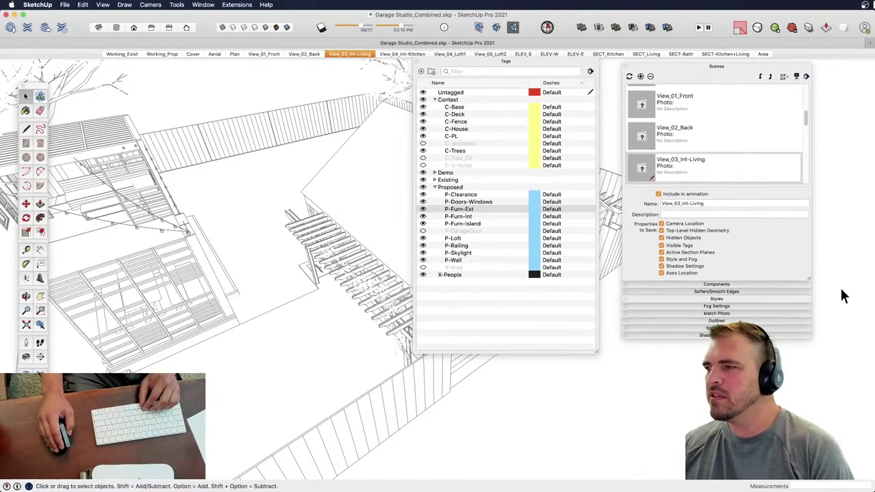
pyautogui.moveTo(810, 338); pyautogui.dragTo(851, 454)
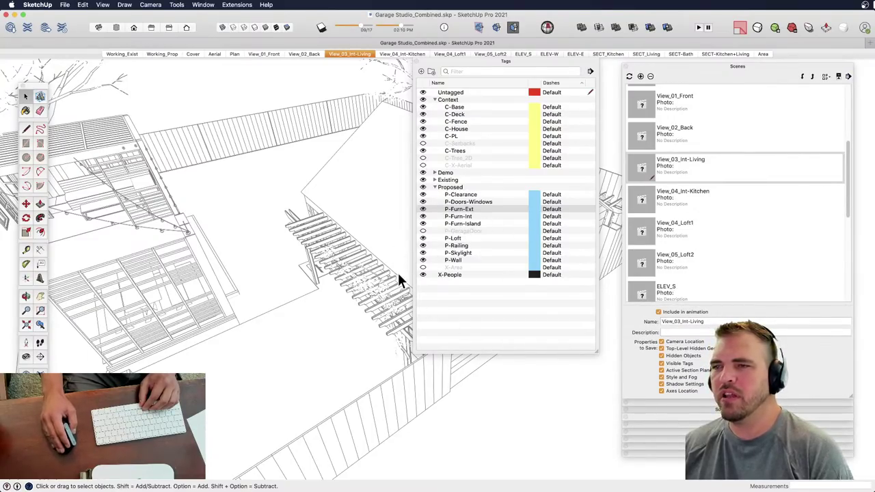
# - Open the pergola group and its rafter assembly for editing, orbiting around to inspect the vines
pyautogui.click(365, 295)
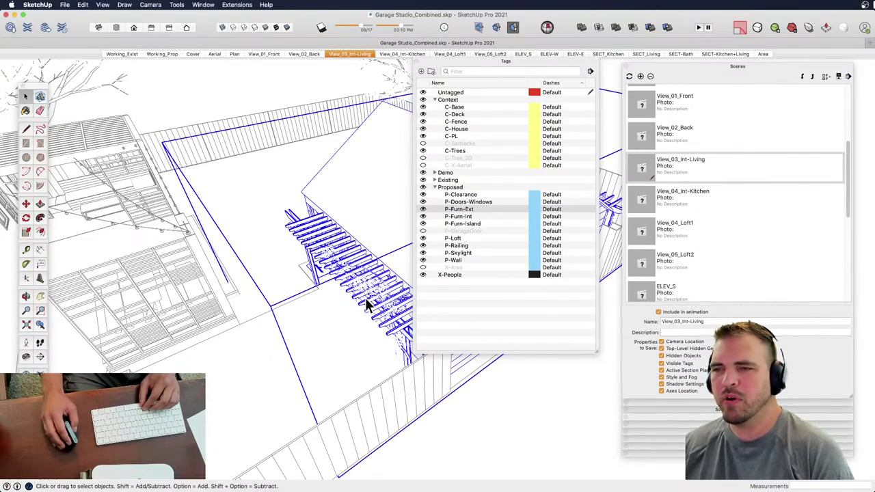
pyautogui.doubleClick(365, 297)
pyautogui.scroll(4, 365, 296)
pyautogui.click(353, 296)
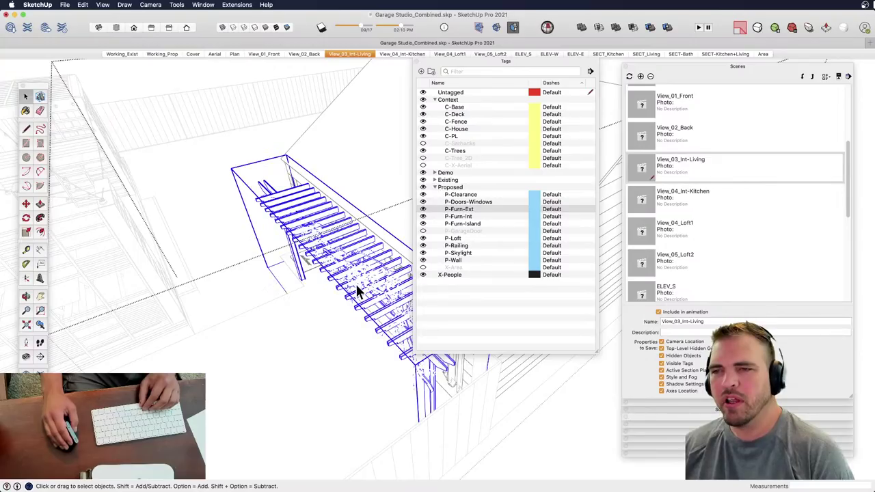
pyautogui.moveTo(356, 306); pyautogui.dragTo(384, 276, button='middle')
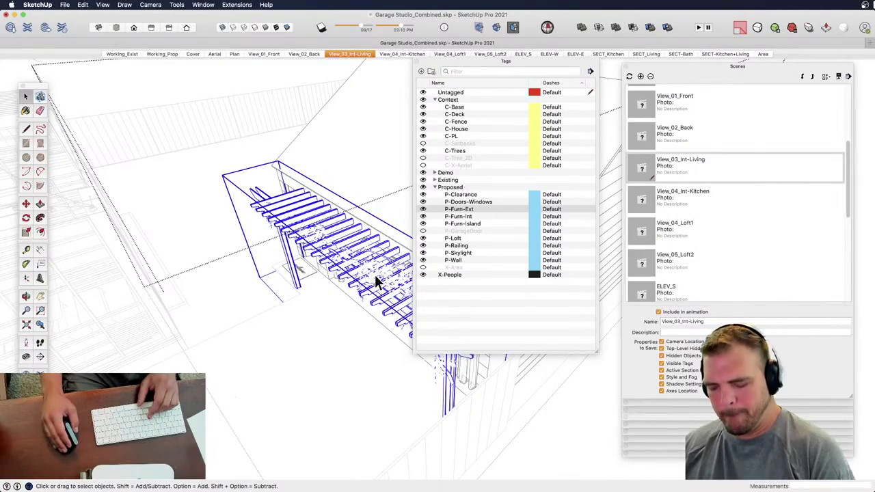
pyautogui.doubleClick(335, 219)
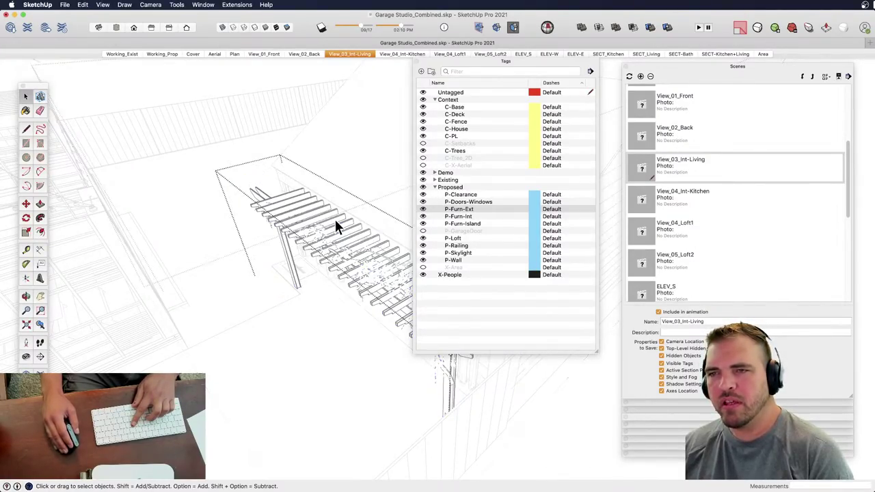
pyautogui.click(334, 219)
pyautogui.moveTo(304, 205); pyautogui.dragTo(350, 258, button='middle')
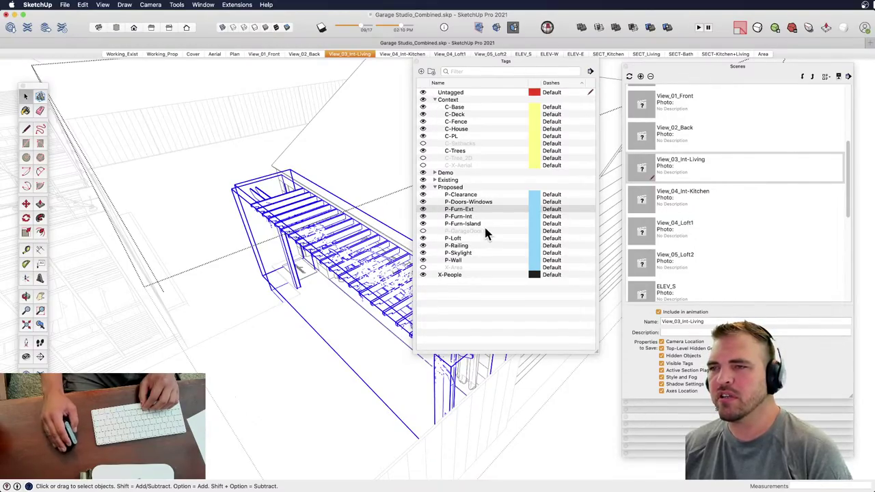
# - Add a new tag named 'vines' under the Proposed tag folder
pyautogui.click(422, 71)
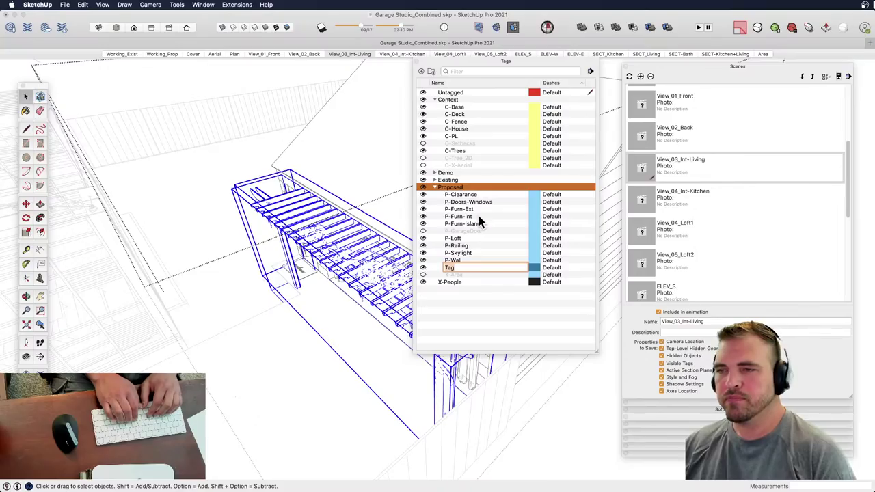
pyautogui.write('vines')
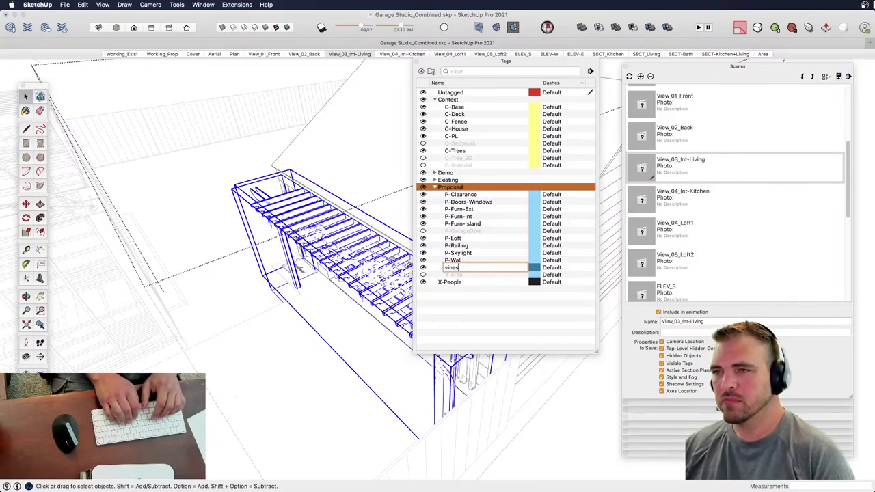
pyautogui.press('Return')
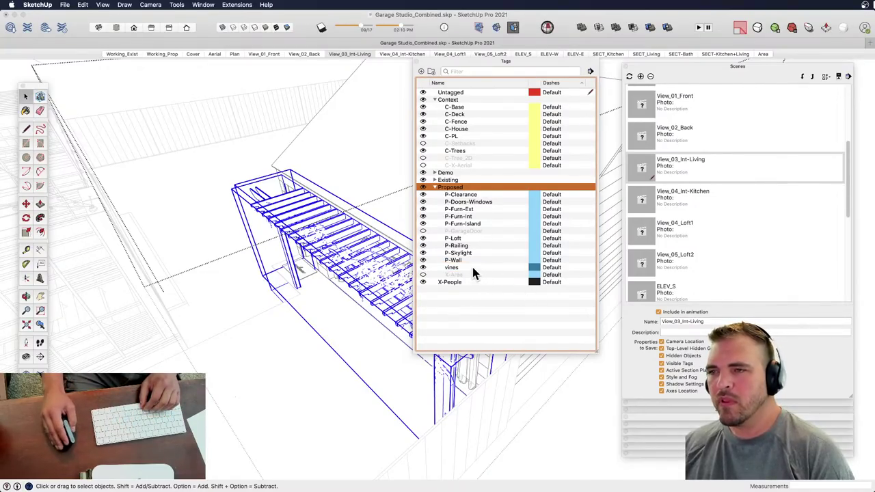
# - Narrow the model selection down to just the vine geometry
pyautogui.click(453, 268)
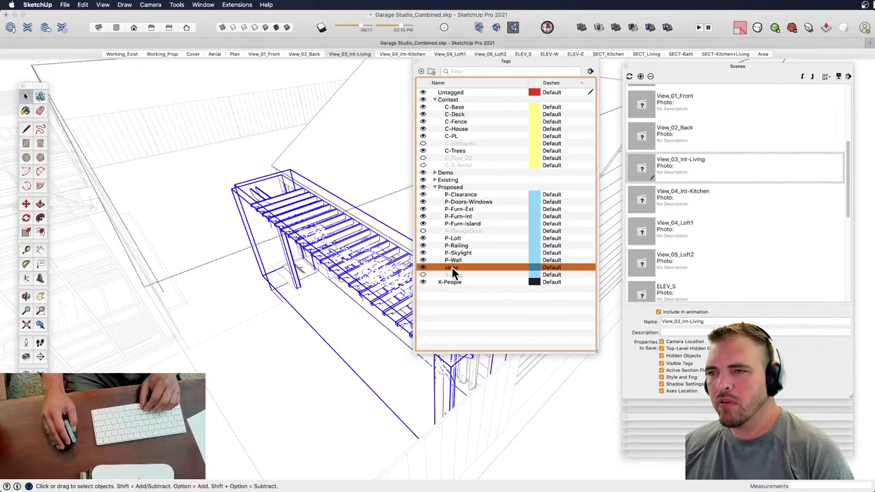
pyautogui.click(379, 279)
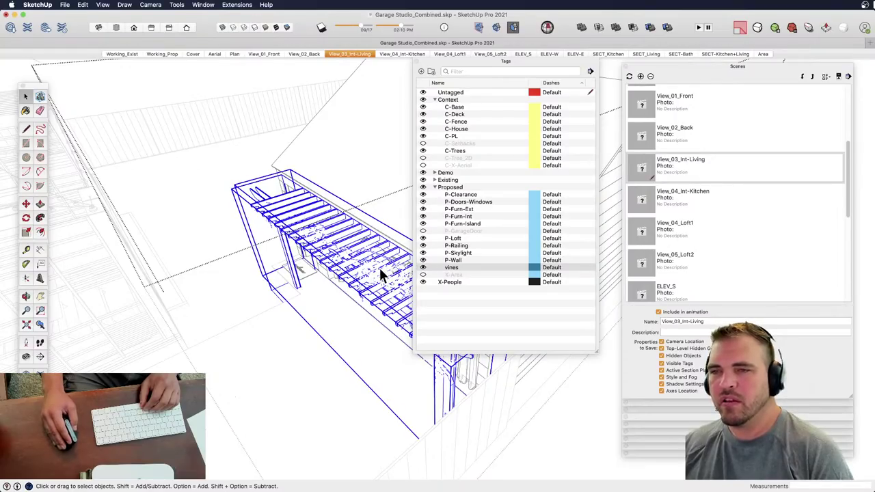
pyautogui.click(379, 266)
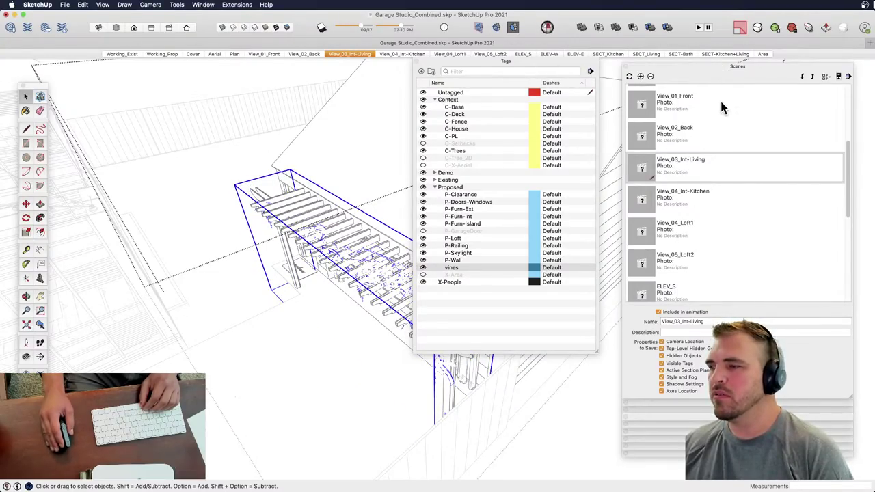
# - Assign the Wisteria vines to the vines tag in Entity Info, then hide the vines tag
pyautogui.rightClick(155, 100)
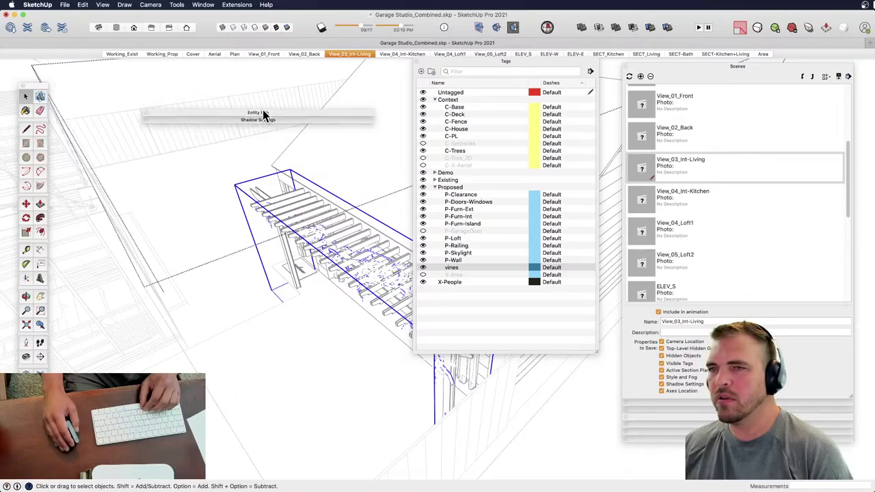
pyautogui.click(202, 103)
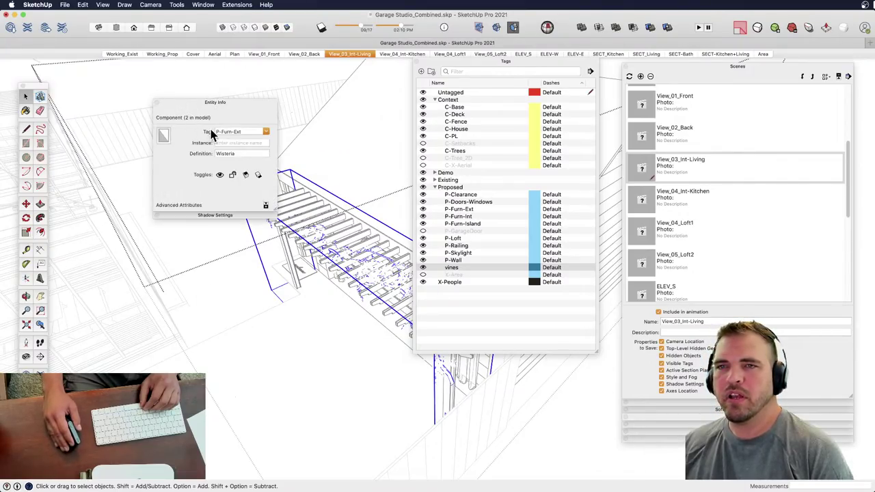
pyautogui.click(265, 132)
pyautogui.scroll(-2, 242, 166)
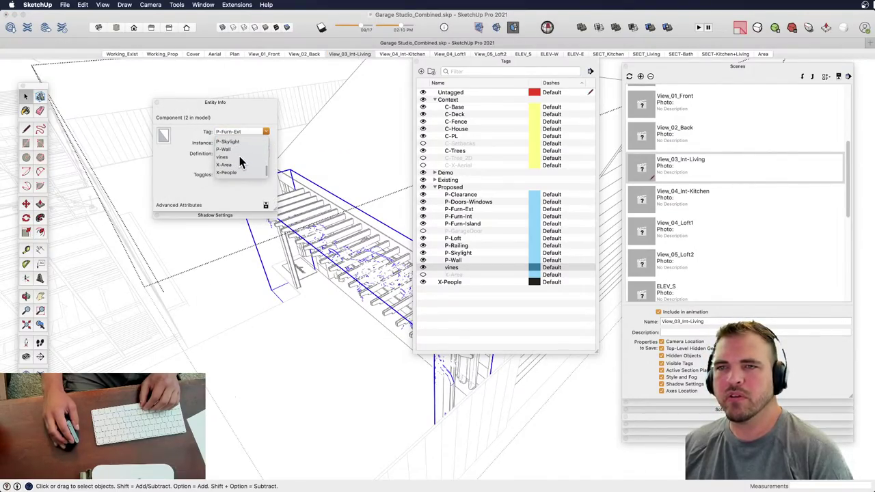
pyautogui.click(239, 157)
pyautogui.click(424, 267)
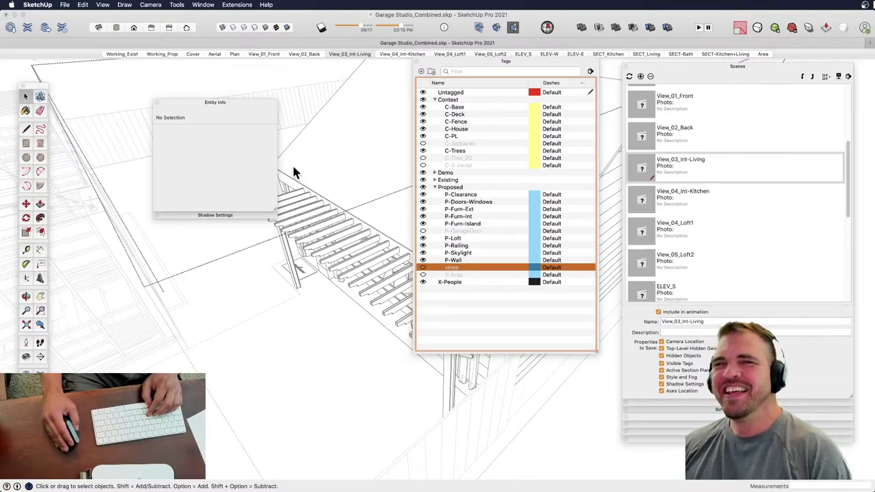
# - Move the Entity Info and Tags panels aside and make the existing building visible
pyautogui.moveTo(188, 100); pyautogui.dragTo(212, 327)
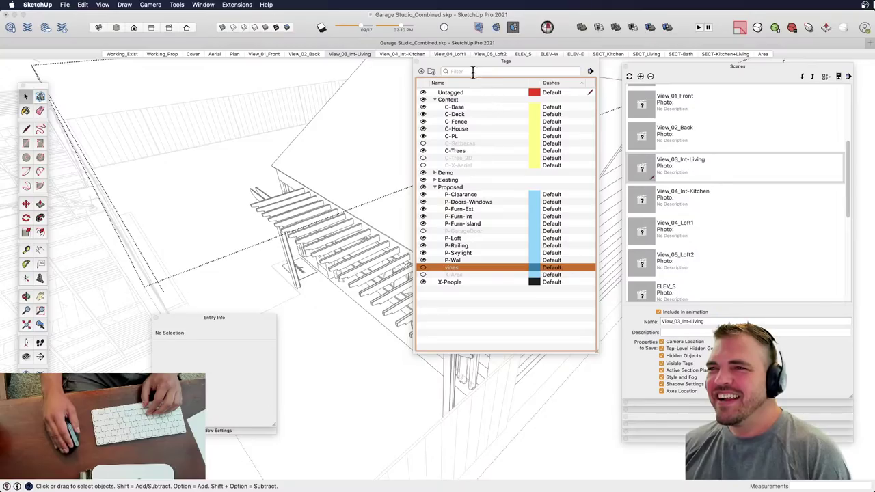
pyautogui.moveTo(469, 60); pyautogui.dragTo(546, 131)
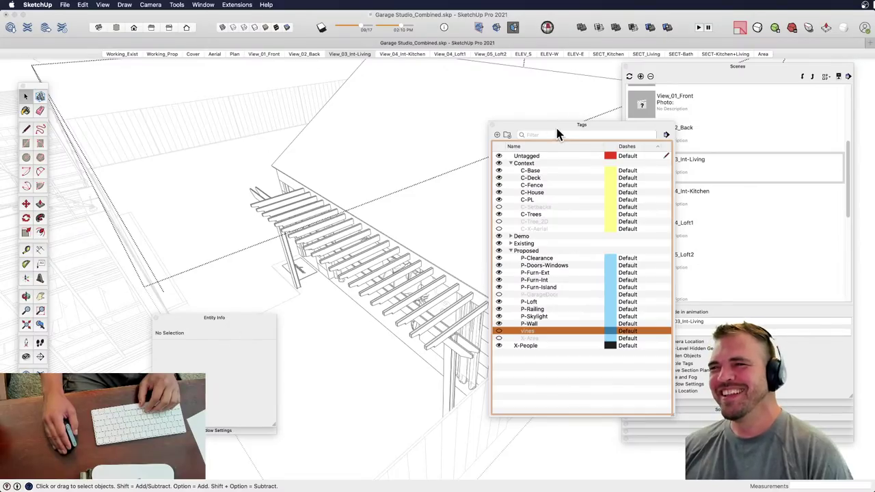
pyautogui.moveTo(559, 129); pyautogui.dragTo(494, 157)
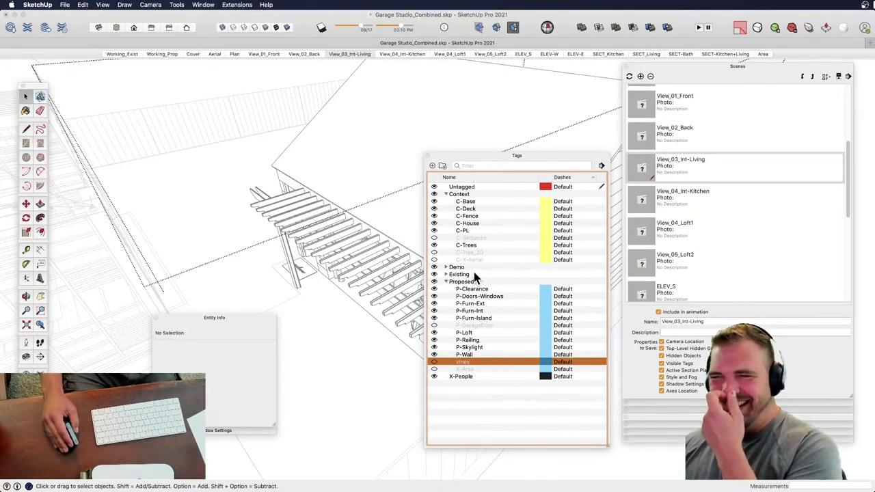
pyautogui.click(435, 275)
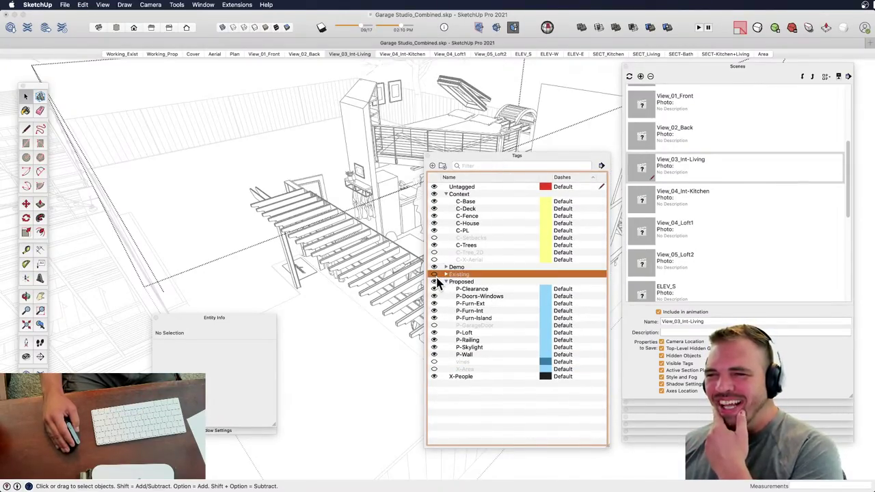
# - Return to View_03_Int-Living and orbit around the plant group over the living area
pyautogui.press('o')
pyautogui.click(350, 53)
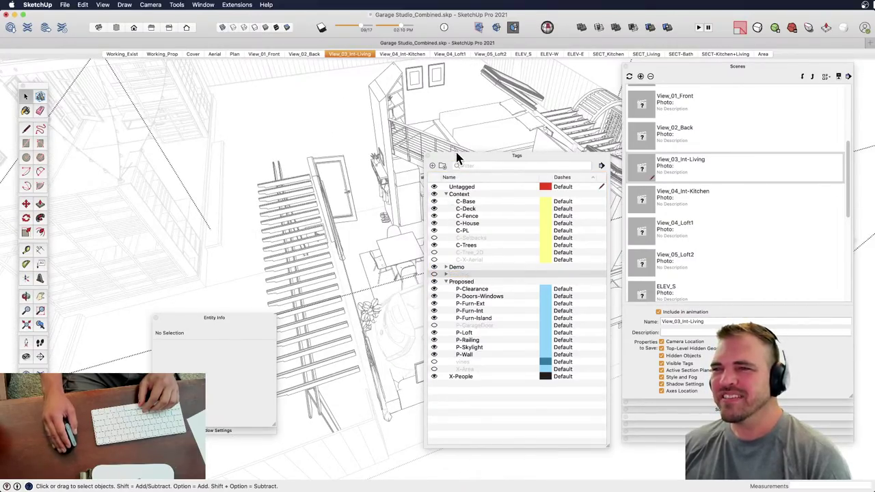
pyautogui.moveTo(456, 156); pyautogui.dragTo(624, 164)
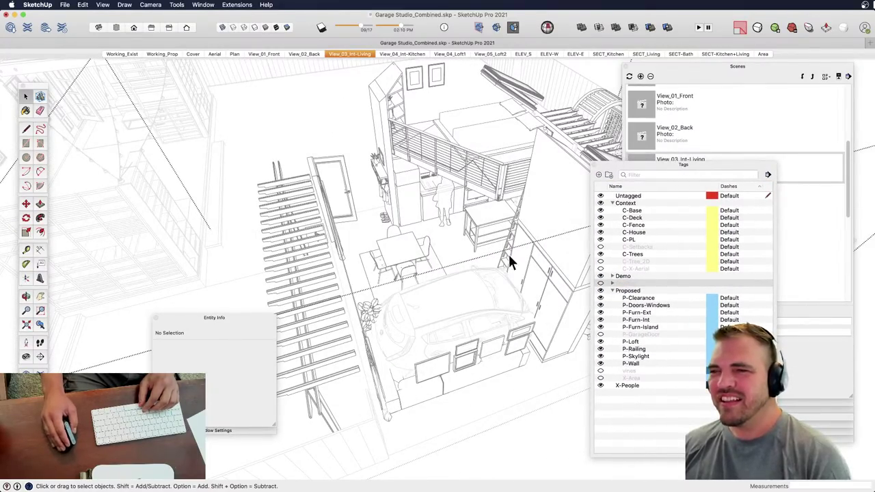
pyautogui.moveTo(415, 263); pyautogui.dragTo(437, 285, button='middle')
pyautogui.scroll(5, 396, 321)
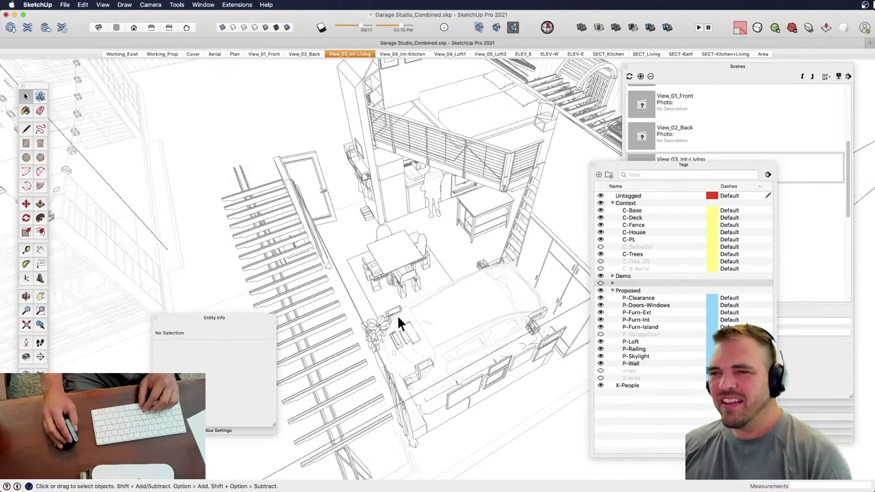
pyautogui.click(378, 323)
pyautogui.moveTo(383, 331); pyautogui.dragTo(461, 216, button='middle')
pyautogui.scroll(5, 441, 234)
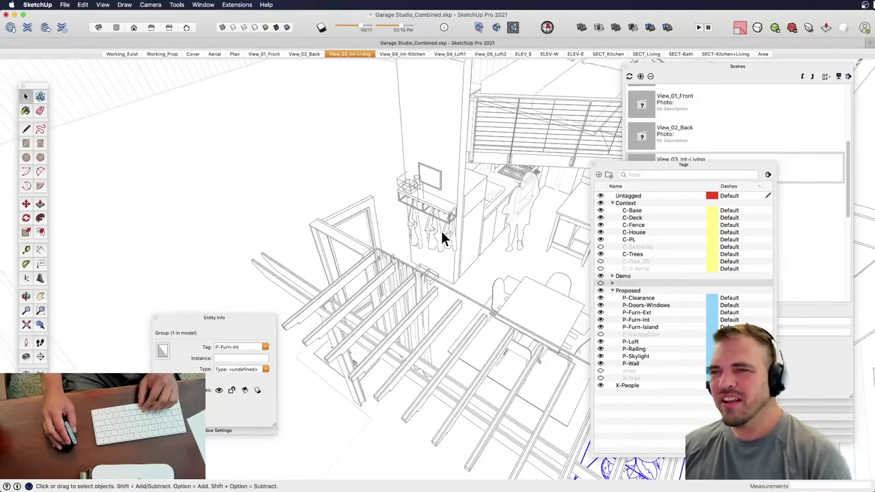
pyautogui.scroll(-3, 444, 239)
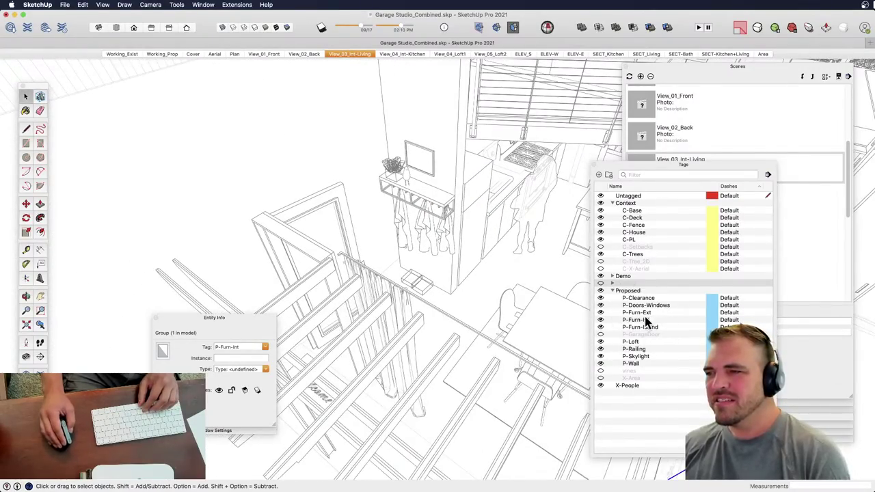
# - Hide the P-Furn-Int tag, exit the group, and turn the Existing tag folder back on
pyautogui.click(601, 319)
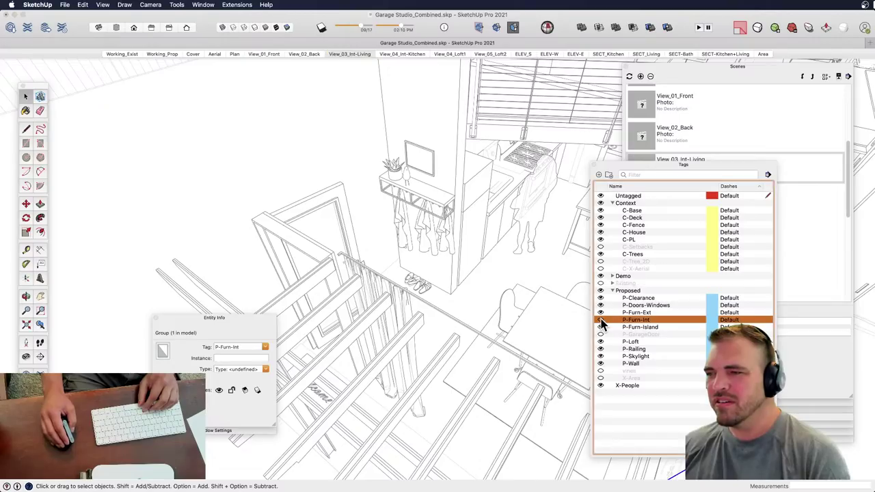
pyautogui.scroll(-5, 319, 237)
pyautogui.scroll(-6, 342, 245)
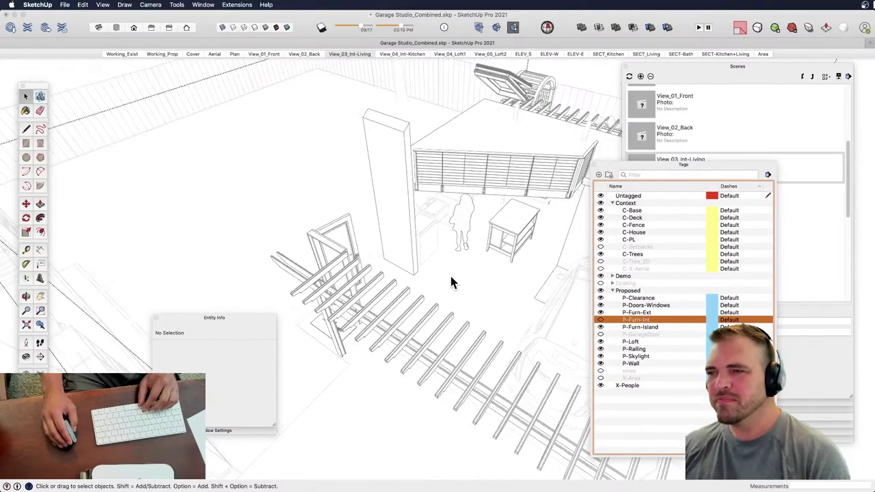
pyautogui.moveTo(531, 254); pyautogui.dragTo(450, 255, button='middle')
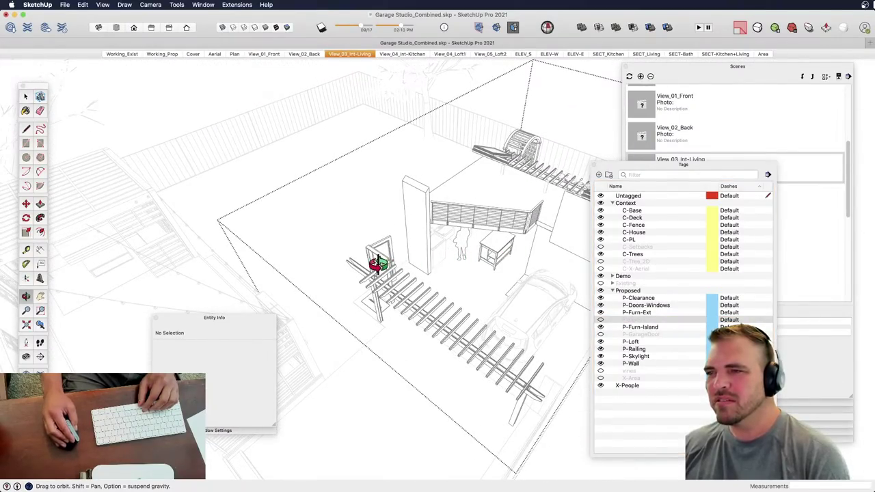
pyautogui.moveTo(504, 255); pyautogui.dragTo(453, 214, button='middle')
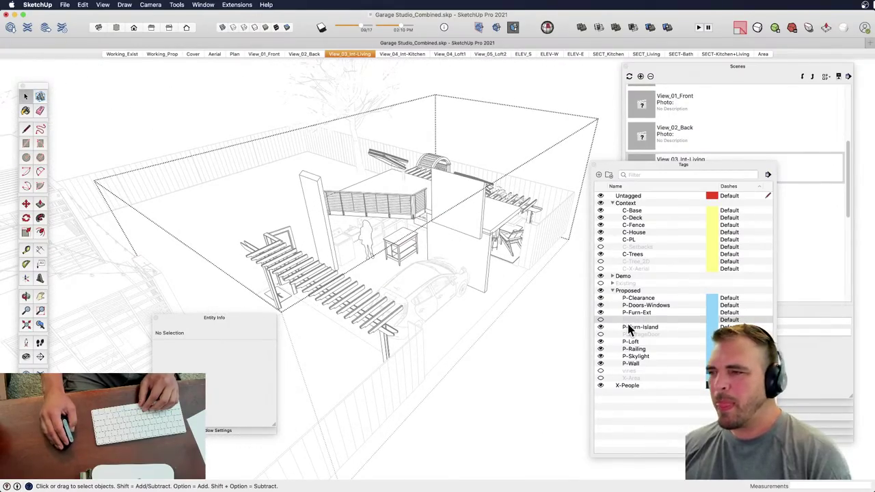
pyautogui.click(467, 73)
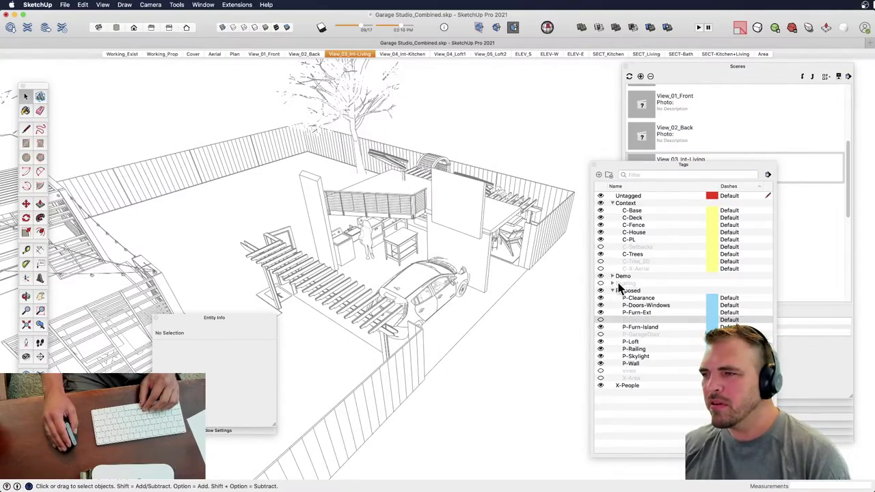
pyautogui.click(600, 283)
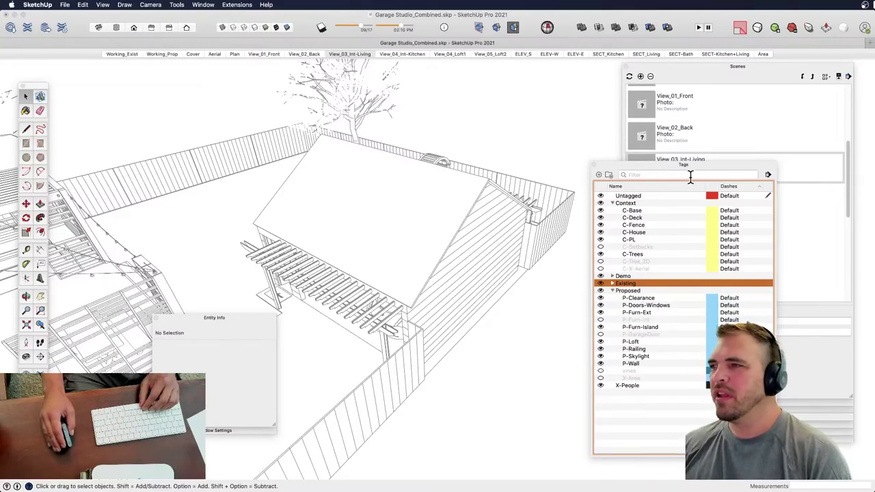
# - Move the Tags panel away from the scene list, extend the Scenes list, and select every scene
pyautogui.moveTo(696, 164); pyautogui.dragTo(483, 76)
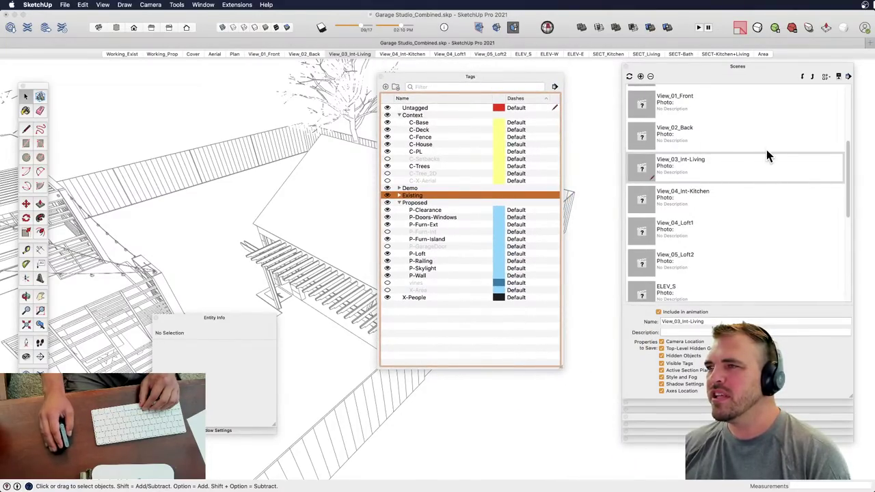
pyautogui.scroll(3, 780, 160)
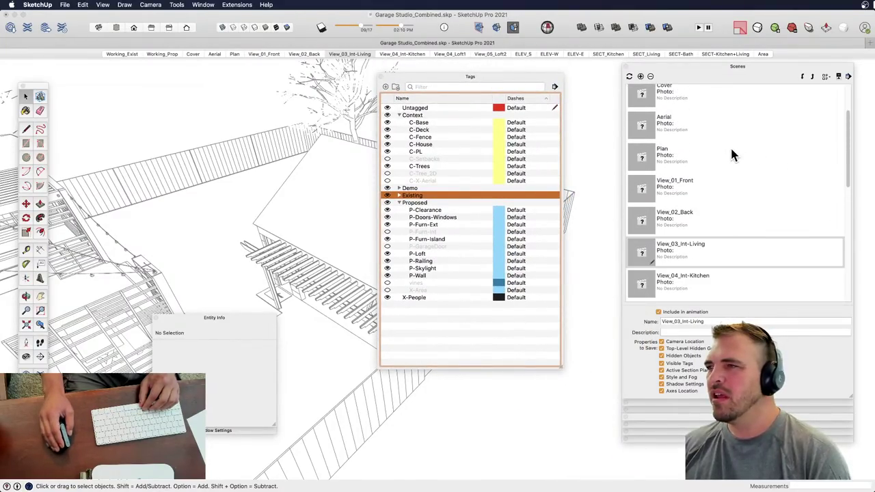
pyautogui.click(689, 91)
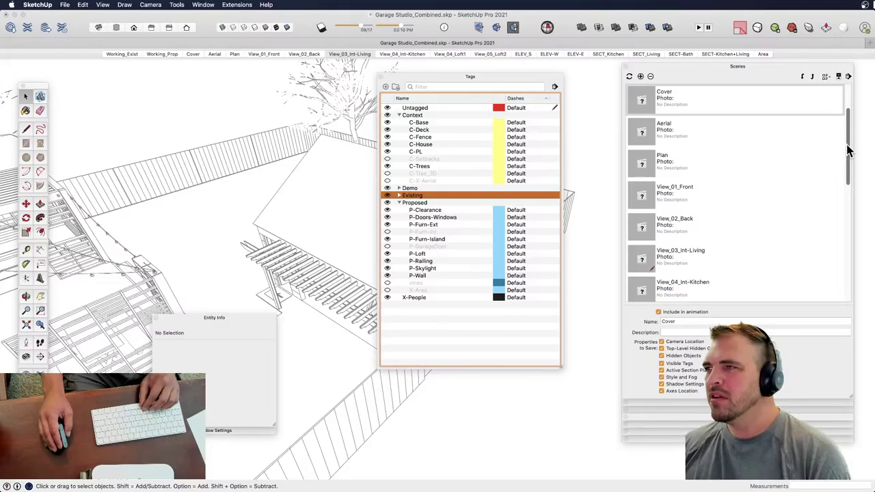
pyautogui.moveTo(847, 149); pyautogui.dragTo(848, 294)
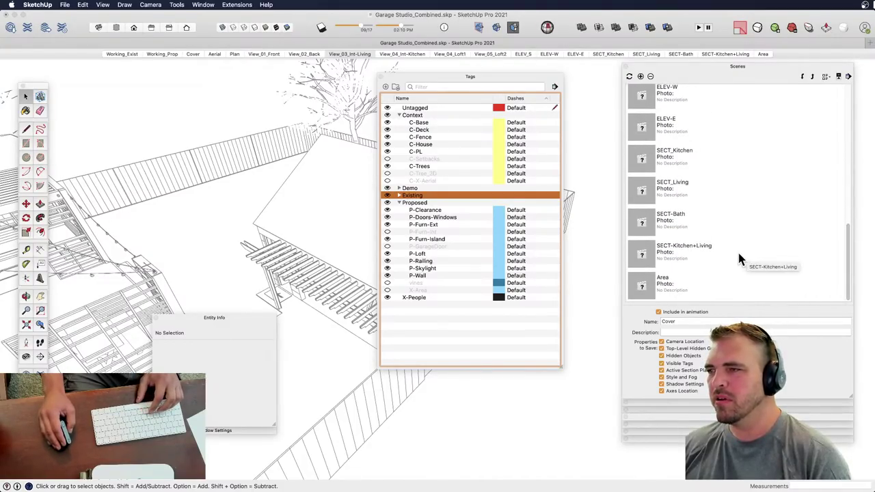
pyautogui.press('super+a')
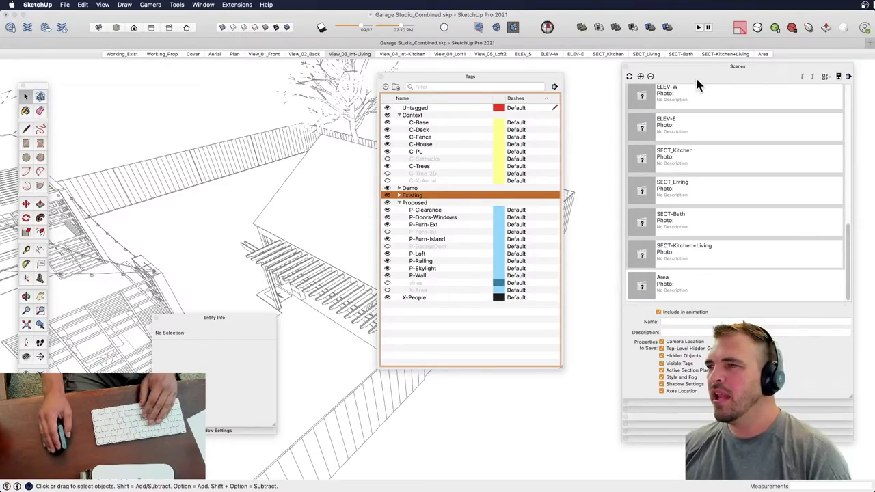
# - Start Update Scenes, untick Top Level Hidden Geometry and Hidden Objects, then cancel
pyautogui.click(629, 75)
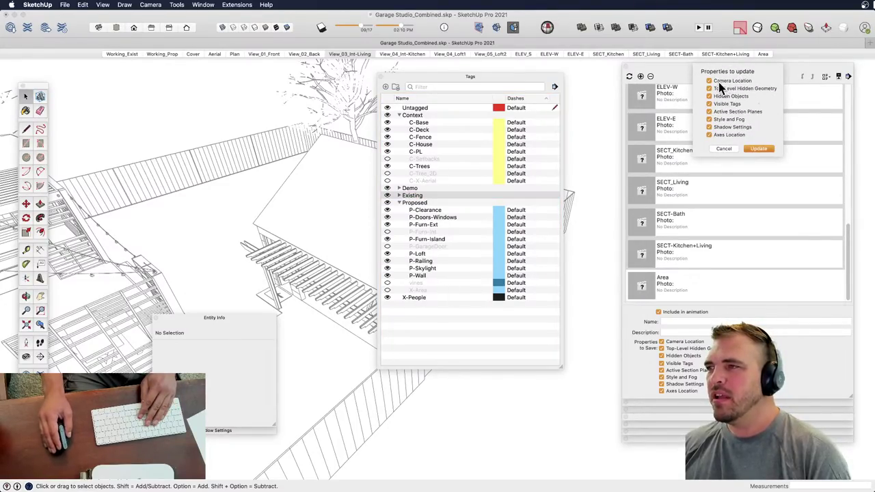
pyautogui.click(709, 89)
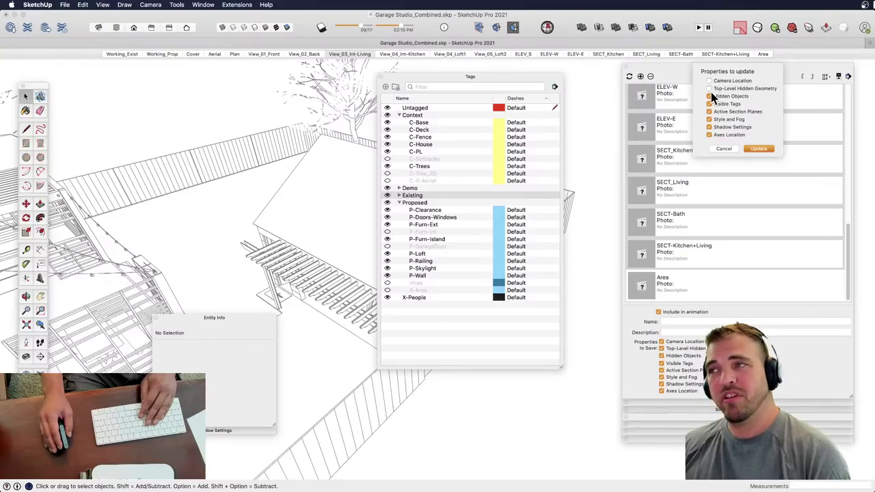
pyautogui.click(709, 96)
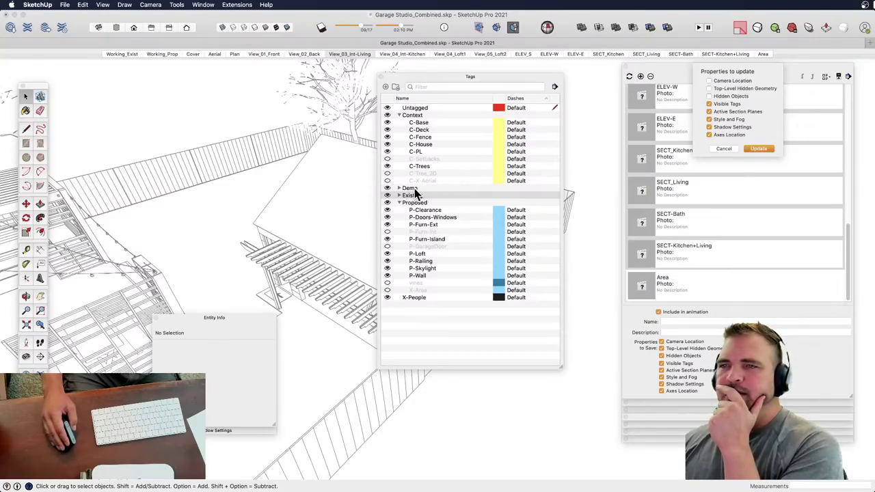
pyautogui.click(721, 149)
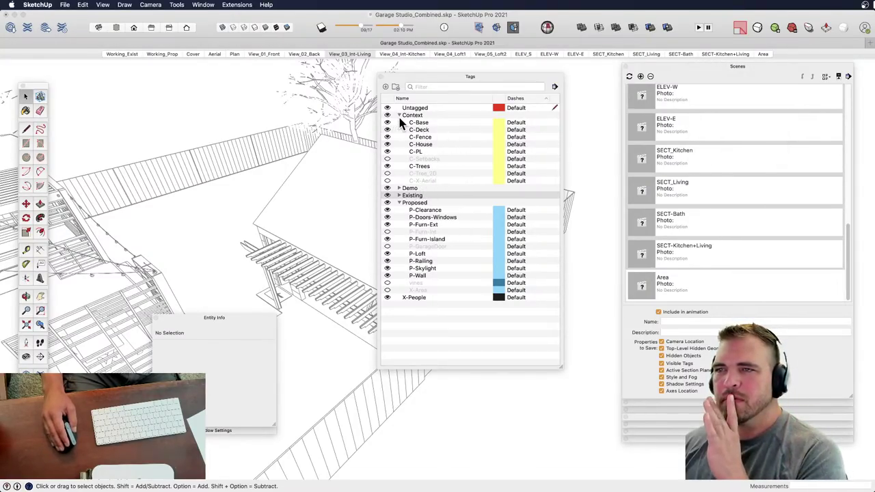
# - Hide C-Trees and update all scenes with only Visible Tags checked
pyautogui.click(387, 166)
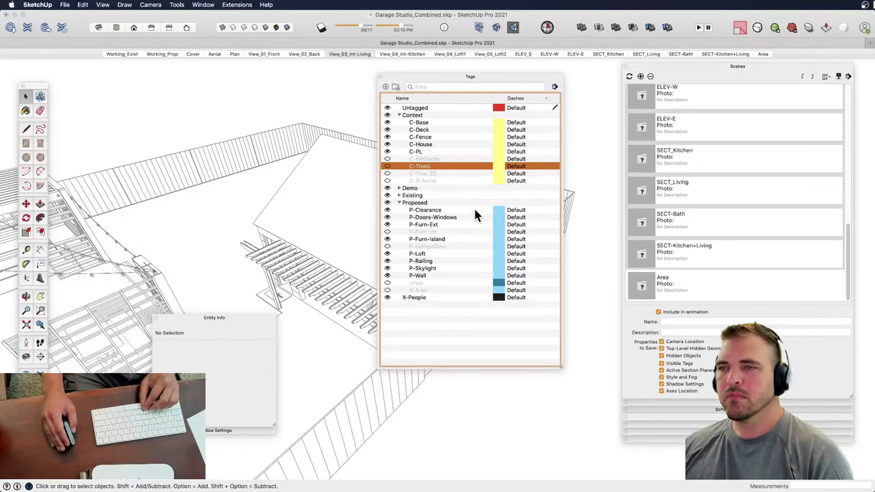
pyautogui.click(629, 76)
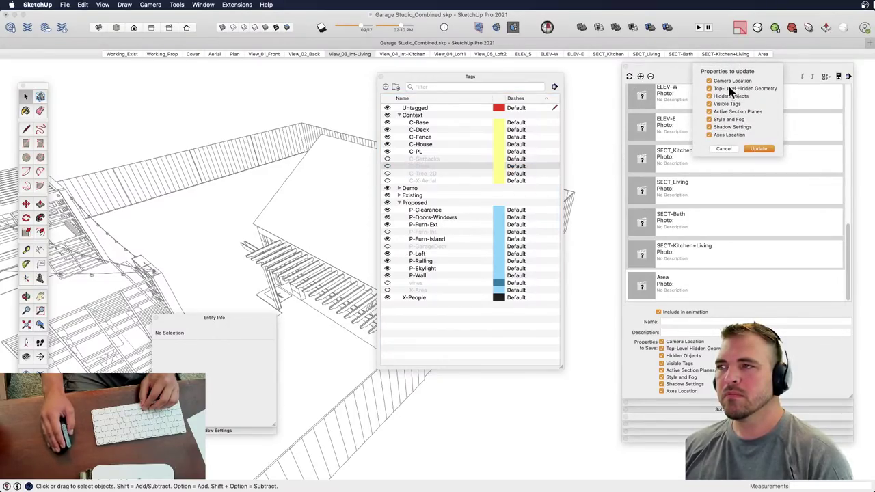
pyautogui.click(709, 89)
pyautogui.click(708, 96)
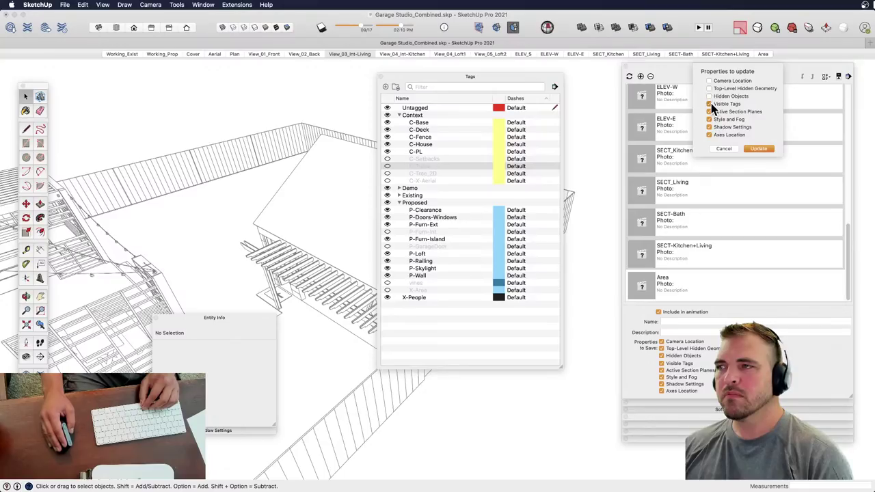
pyautogui.click(708, 134)
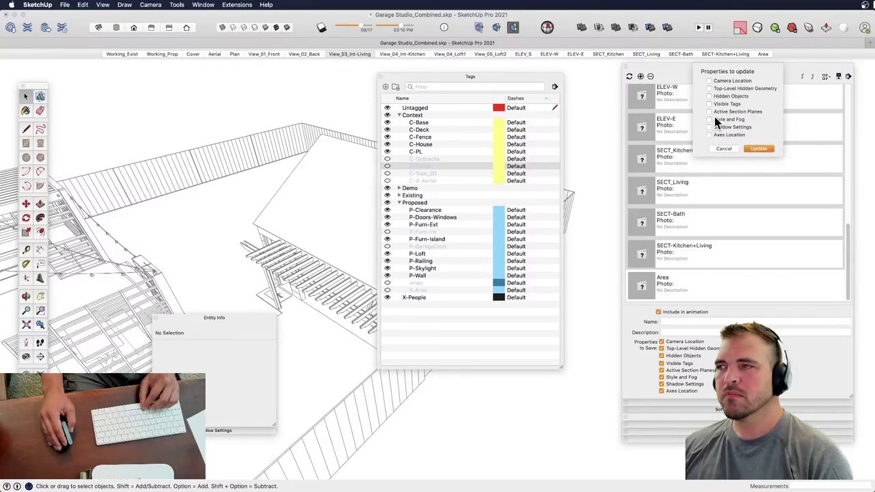
pyautogui.click(709, 104)
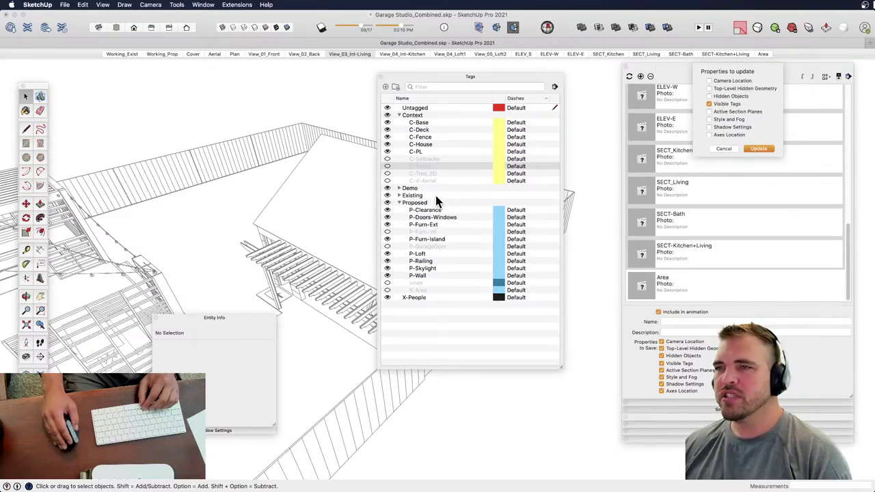
pyautogui.click(763, 149)
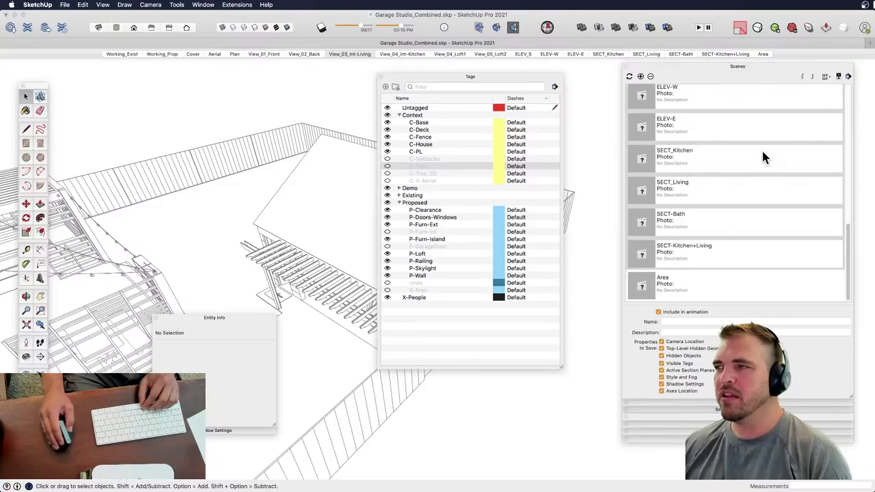
# - Collapse the Scenes, Tags and Entity Info panels and dock them together
pyautogui.click(687, 67)
pyautogui.moveTo(811, 69); pyautogui.dragTo(706, 74)
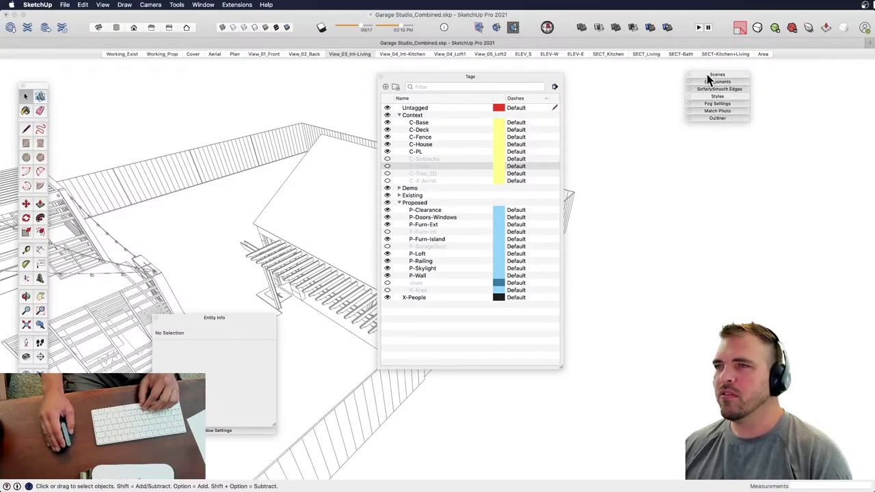
pyautogui.click(431, 77)
pyautogui.moveTo(401, 79); pyautogui.dragTo(699, 132)
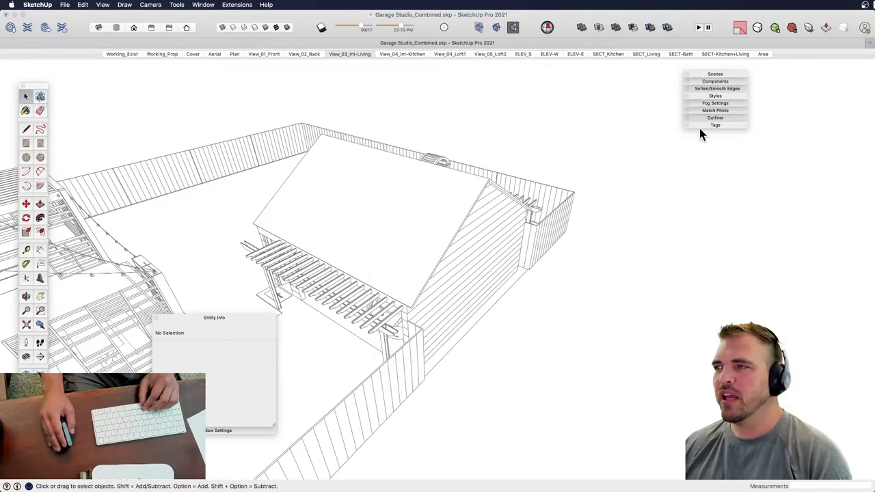
pyautogui.click(175, 319)
pyautogui.moveTo(174, 319); pyautogui.dragTo(700, 138)
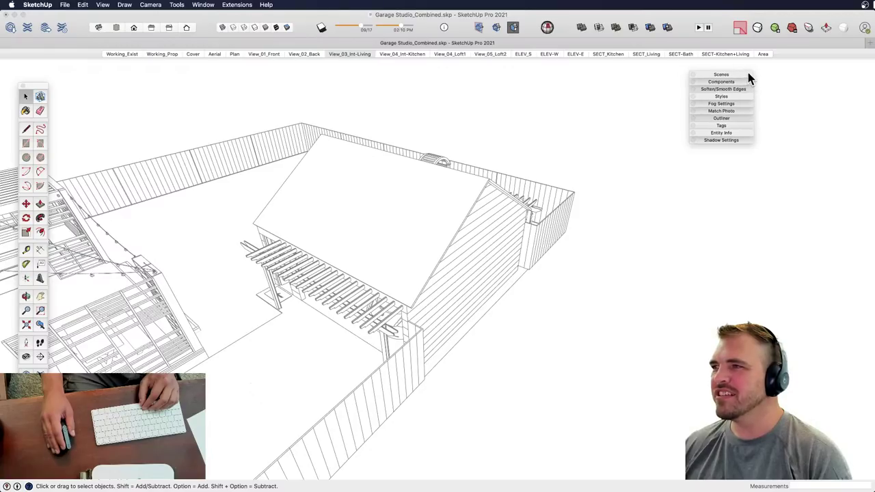
# - Pick View_03_Int-Living, save the model, and send it to a new LayOut document
pyautogui.click(621, 149)
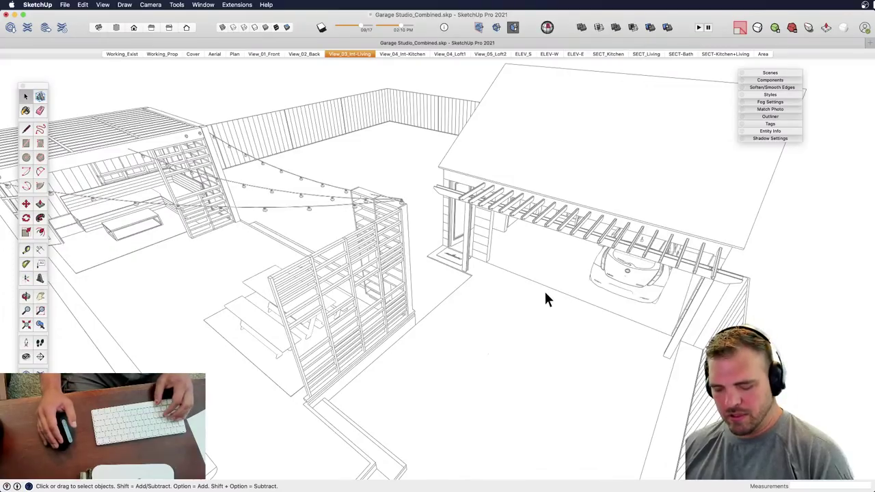
pyautogui.press('super+s')
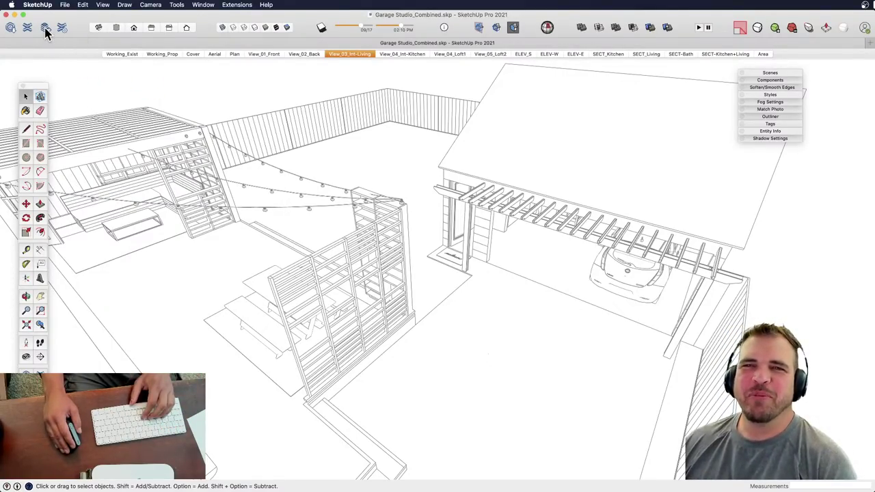
pyautogui.click(45, 29)
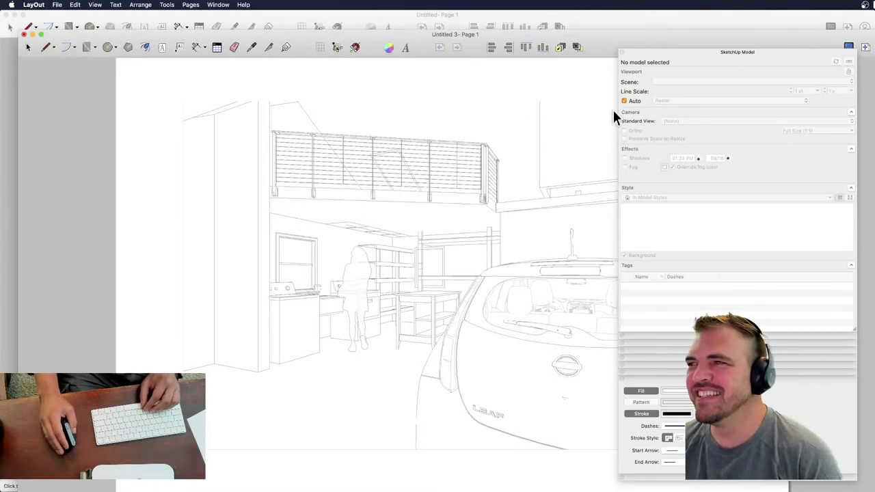
# - Collapse the SketchUp Model panel, zoom out to fit the page, reposition the window, open File
pyautogui.click(706, 53)
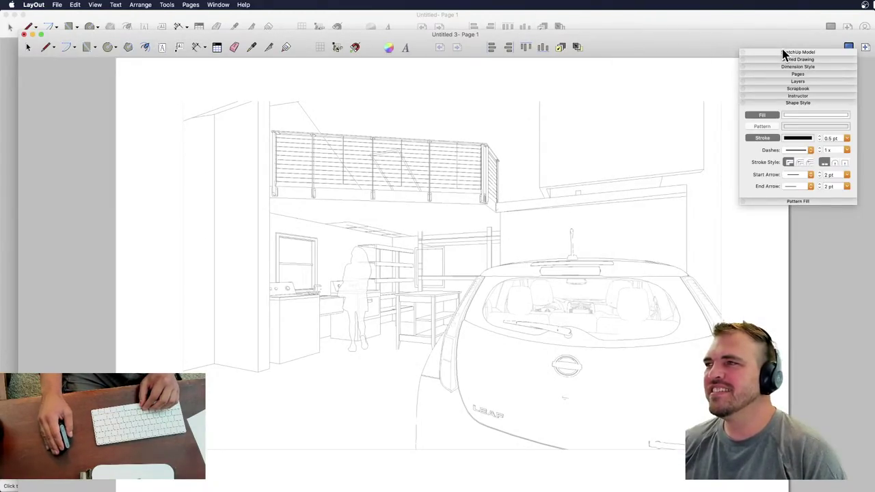
pyautogui.moveTo(765, 53); pyautogui.dragTo(775, 79)
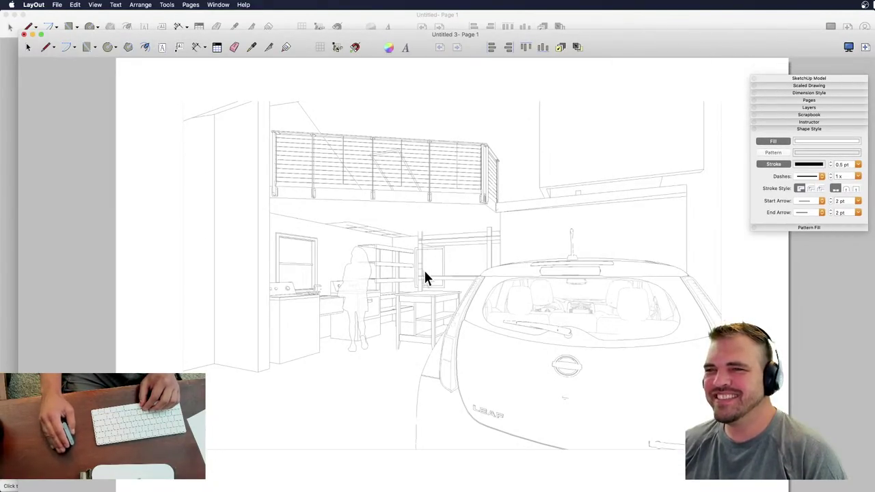
pyautogui.scroll(-4, 418, 272)
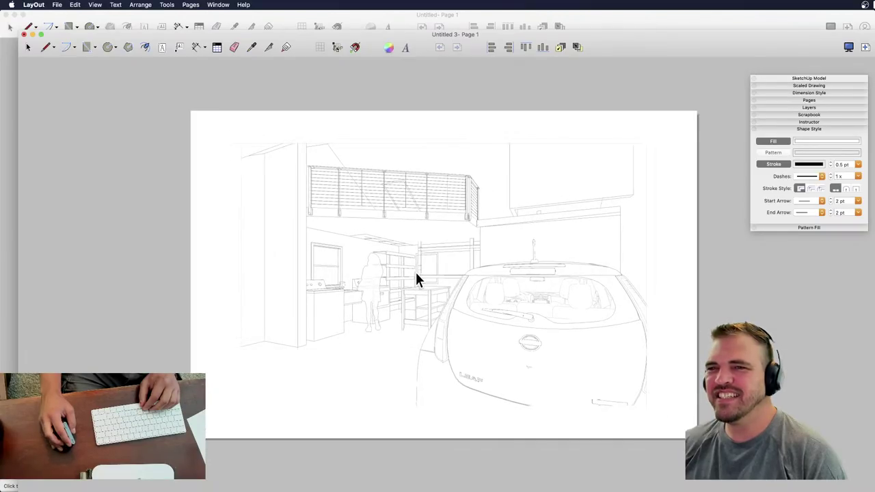
pyautogui.scroll(-3, 412, 273)
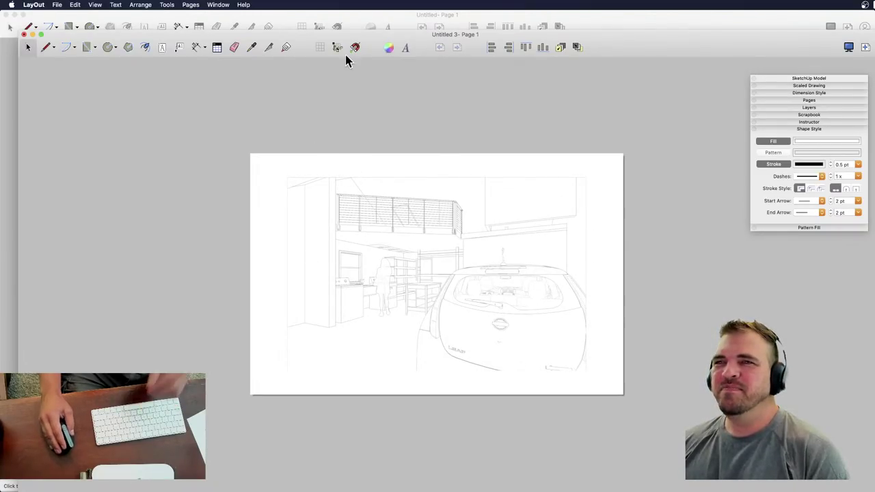
pyautogui.moveTo(371, 35); pyautogui.dragTo(348, 12)
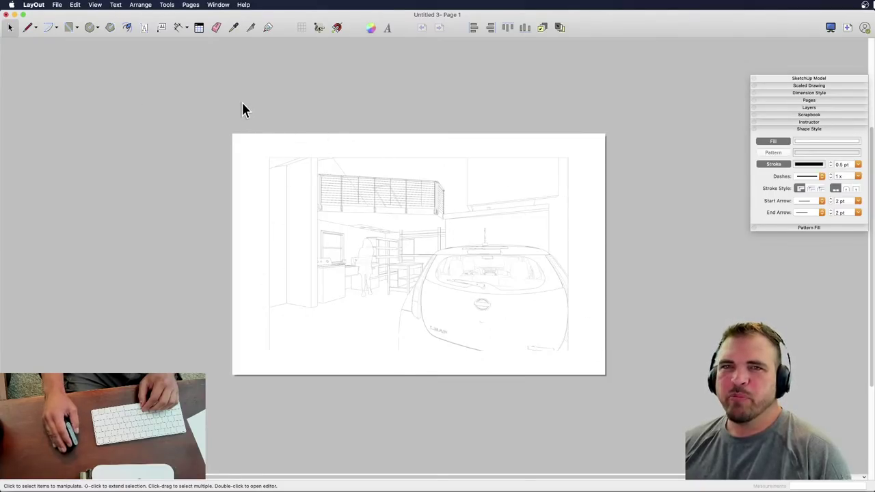
pyautogui.click(56, 6)
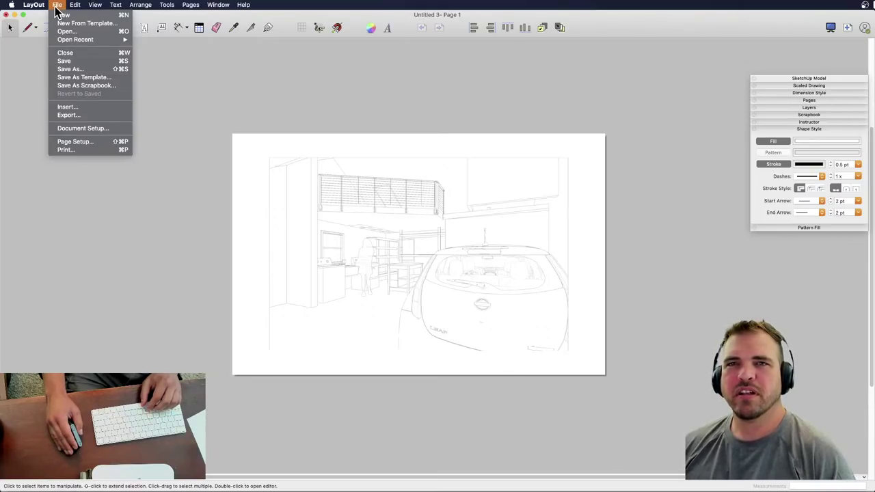
# - In Document Setup's Paper settings, set width 11" and height 8 1/2" for landscape
pyautogui.click(104, 130)
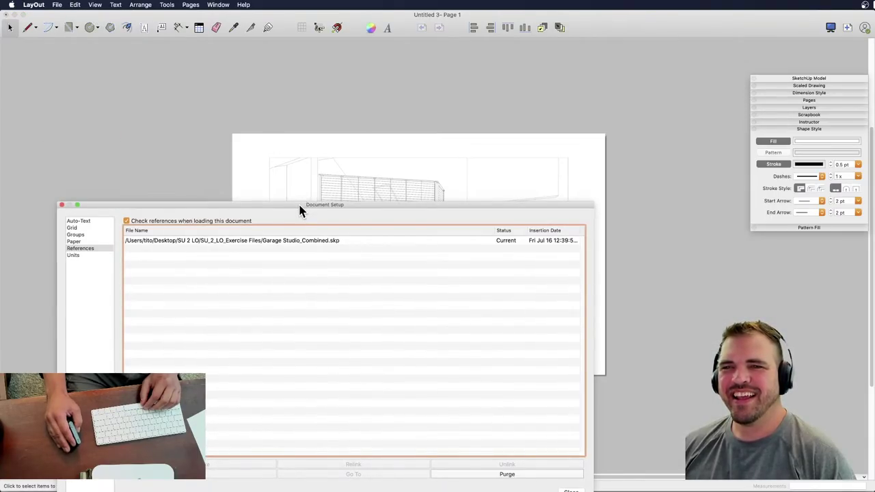
pyautogui.moveTo(301, 204); pyautogui.dragTo(282, 51)
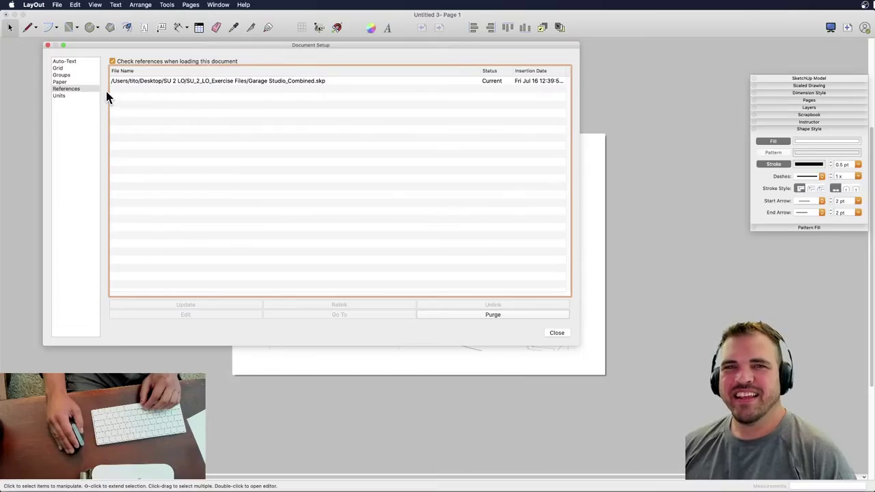
pyautogui.click(75, 81)
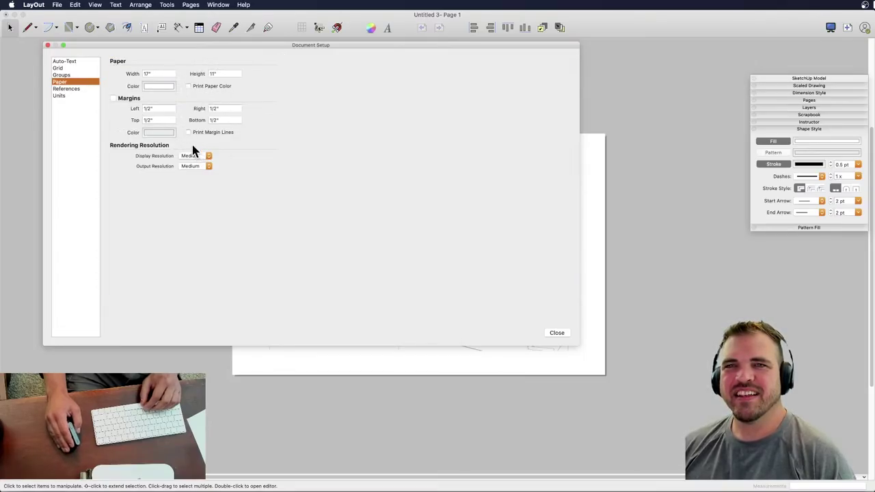
pyautogui.click(147, 73)
pyautogui.write('8')
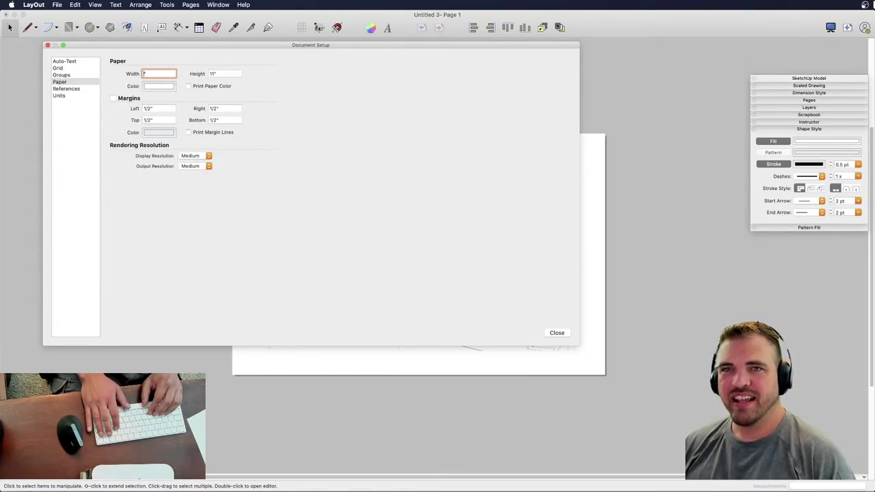
pyautogui.write('11')
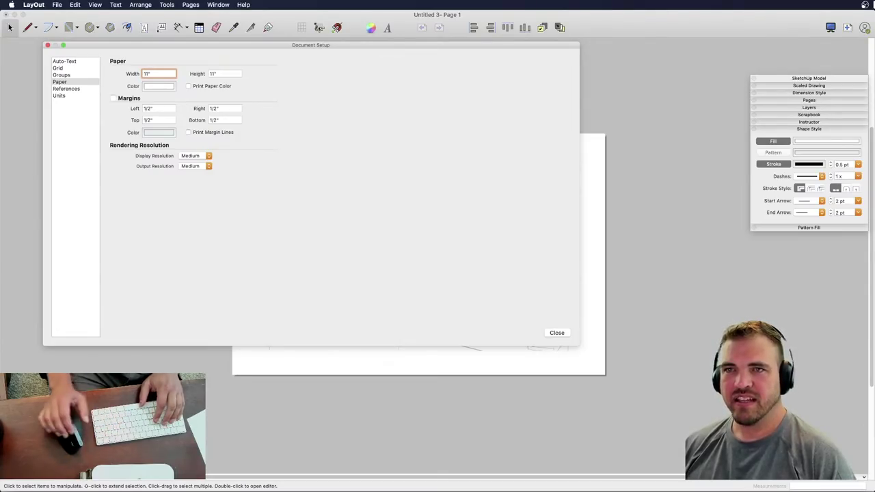
pyautogui.press('Tab')
pyautogui.write('8.5')
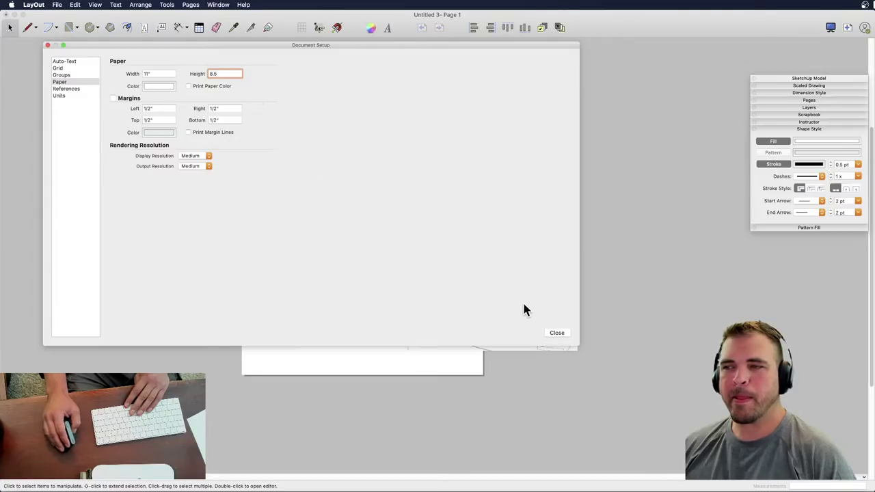
pyautogui.press('Return')
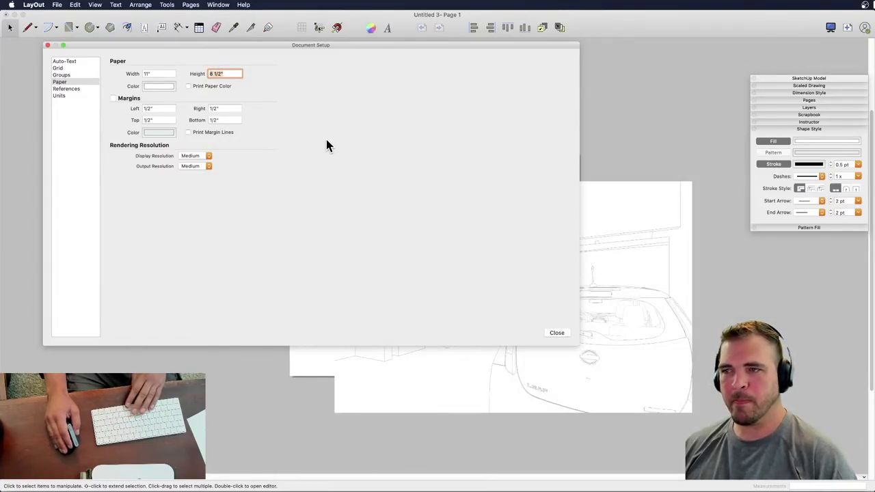
# - Close Document Setup and shrink the garage viewport to about 40% in the upper-left
pyautogui.click(554, 334)
pyautogui.click(502, 294)
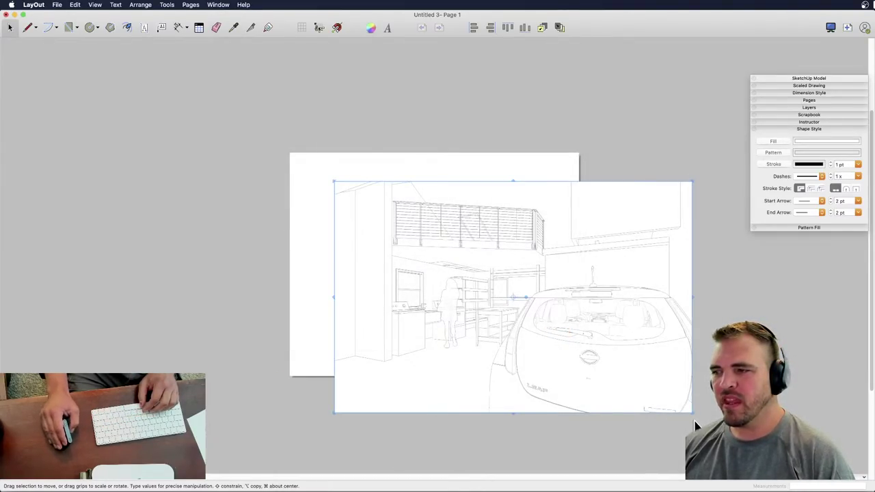
pyautogui.moveTo(691, 412)
pyautogui.mouseDown()
pyautogui.moveTo(551, 307)
pyautogui.moveTo(477, 268)
pyautogui.moveTo(476, 281)
pyautogui.mouseUp()
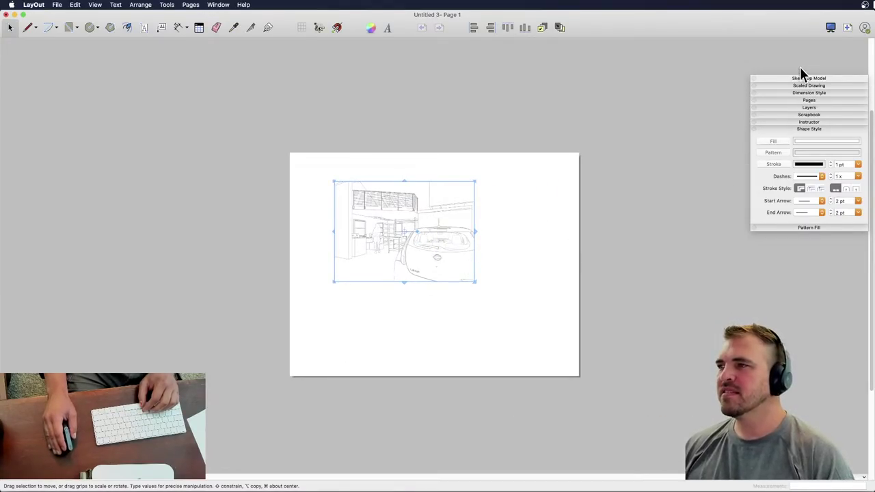
# - Set the viewport's SketchUp Model scene to Cover
pyautogui.moveTo(781, 78); pyautogui.dragTo(684, 54)
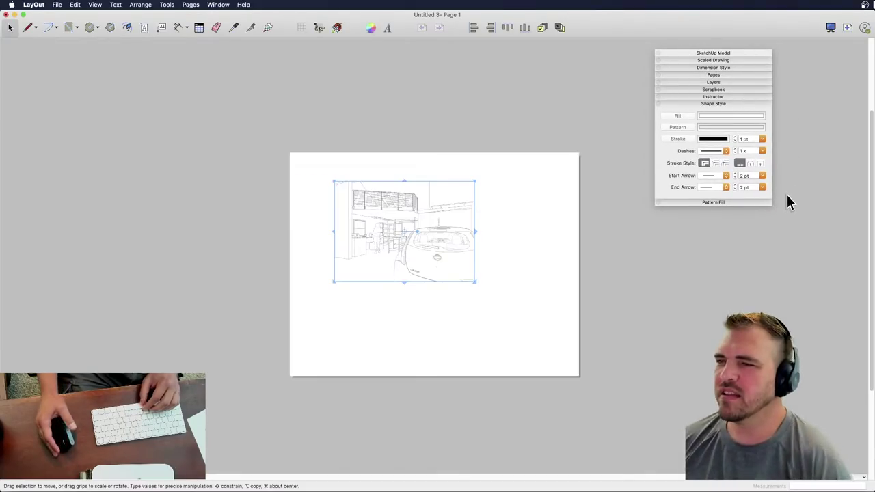
pyautogui.click(734, 54)
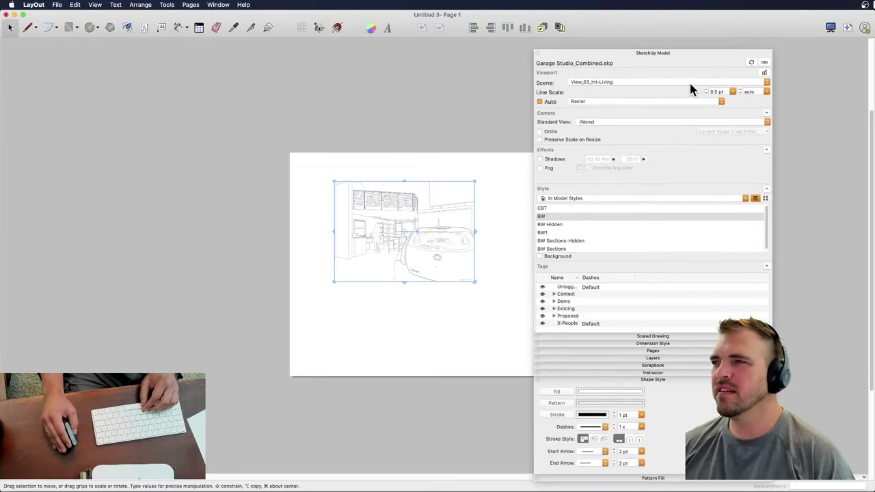
pyautogui.click(742, 82)
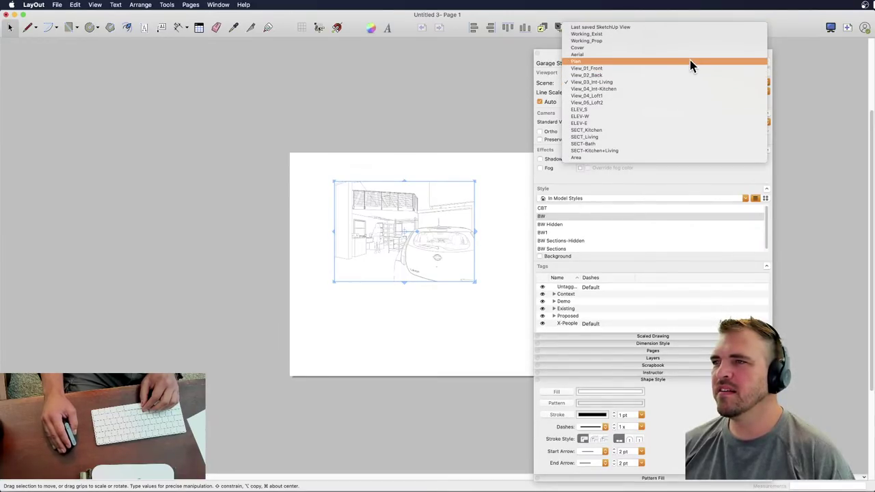
pyautogui.click(686, 77)
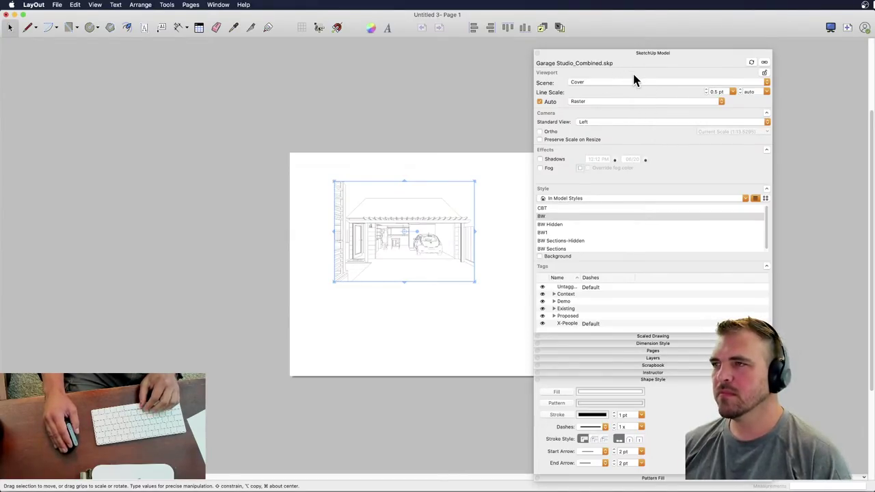
pyautogui.click(686, 52)
pyautogui.moveTo(692, 49); pyautogui.dragTo(760, 49)
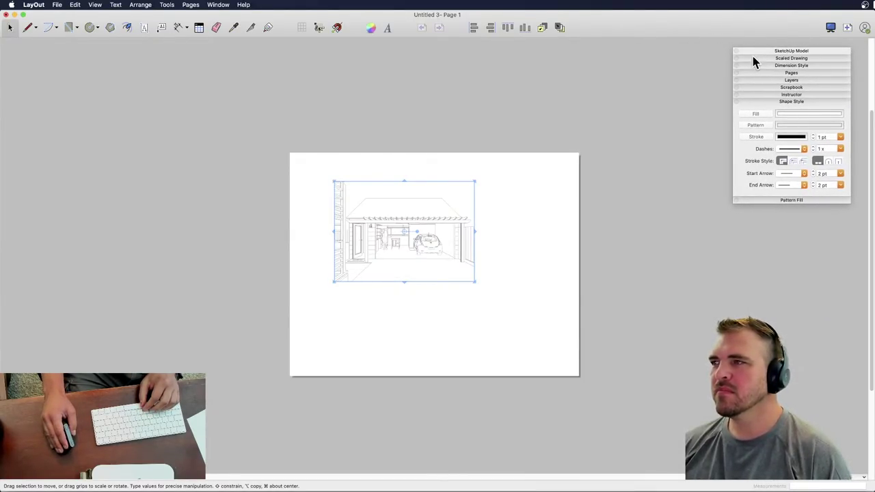
# - Add two new pages to the document, Page 2 and Page 3
pyautogui.click(790, 73)
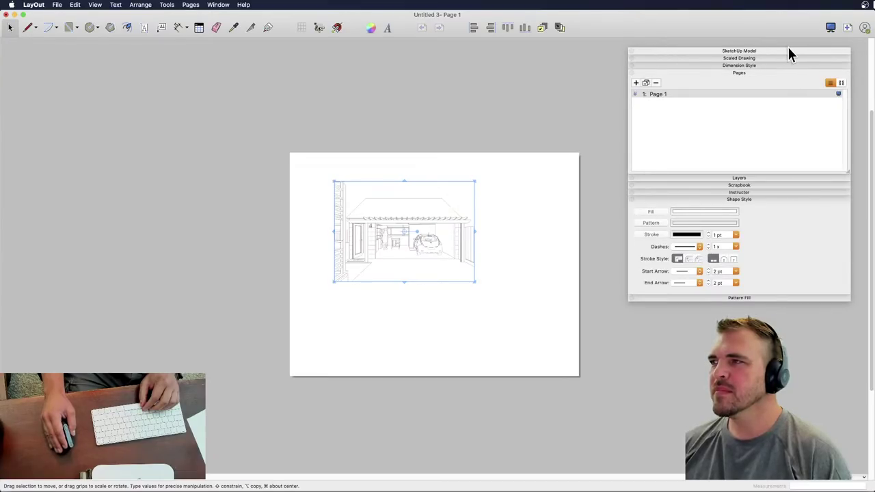
pyautogui.moveTo(788, 49); pyautogui.dragTo(793, 53)
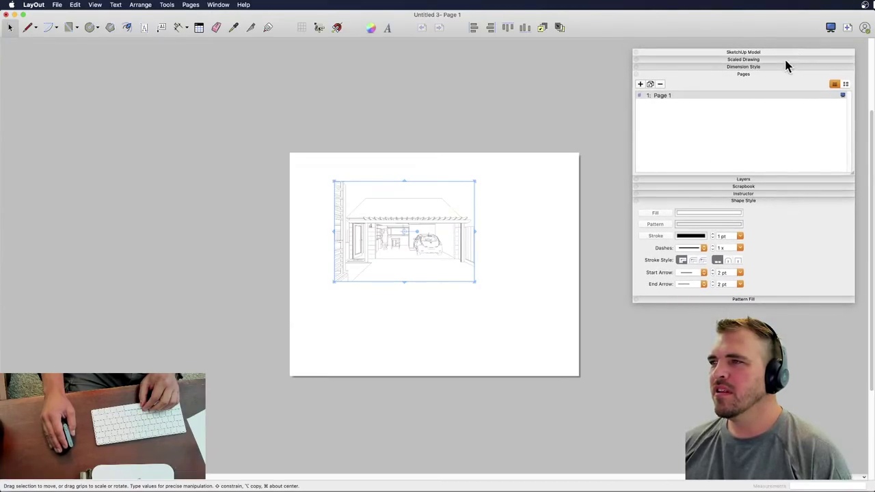
pyautogui.click(650, 84)
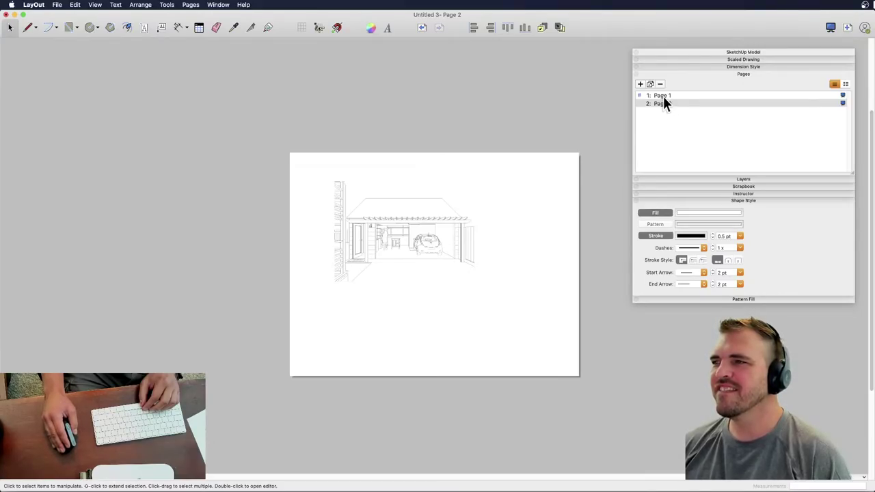
pyautogui.click(640, 84)
pyautogui.click(658, 123)
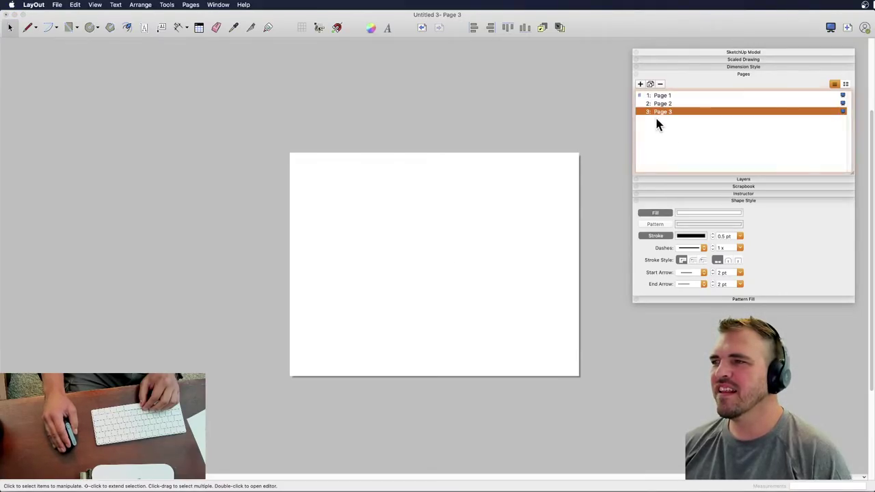
# - Move the new page to the top of the order and name it 'Cover Page'
pyautogui.doubleClick(659, 112)
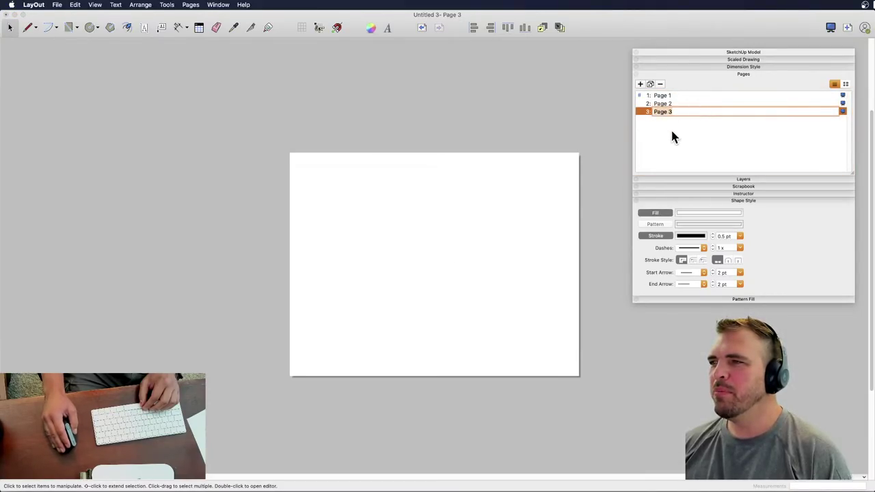
pyautogui.press('Return')
pyautogui.moveTo(656, 115); pyautogui.dragTo(659, 95)
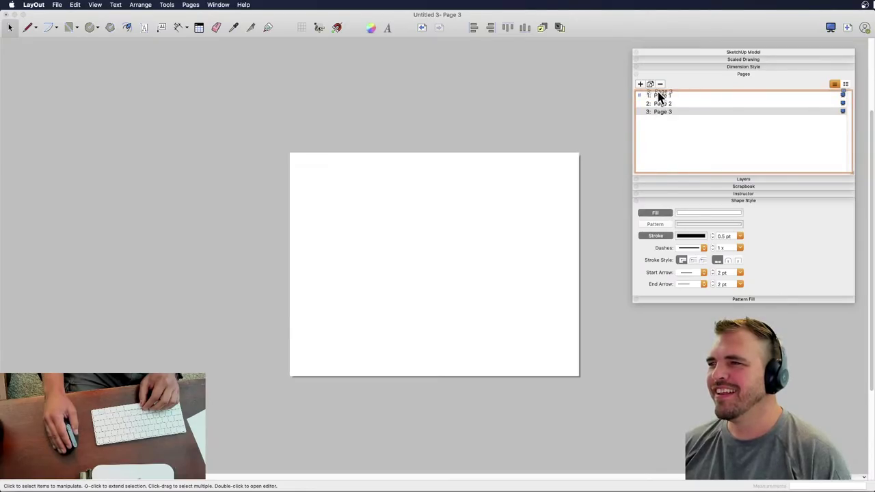
pyautogui.click(662, 96)
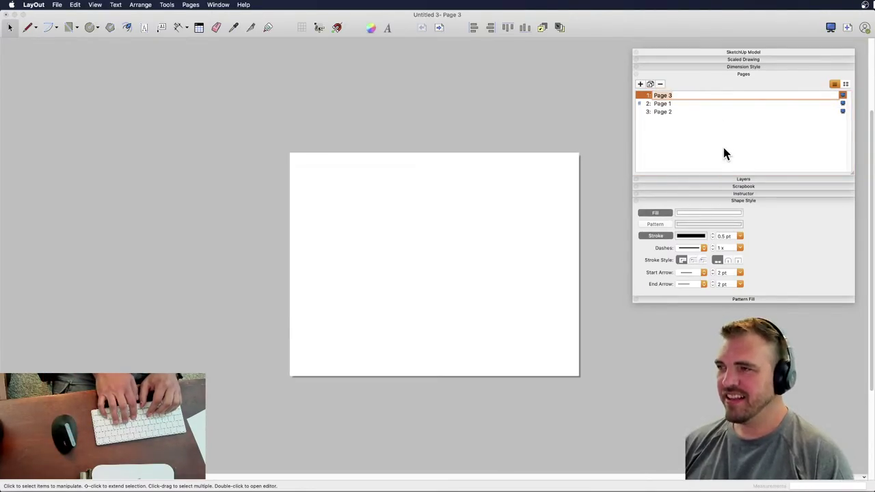
pyautogui.write('Cover Page')
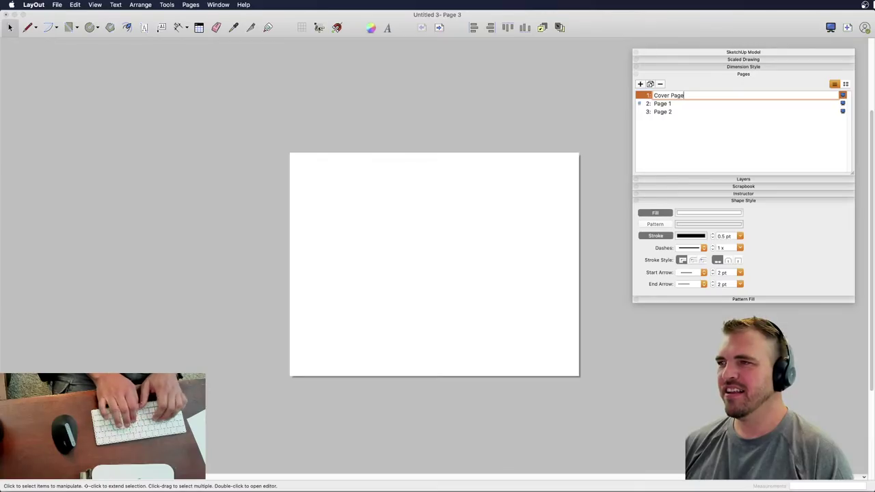
pyautogui.press('Return')
# - Rename the following pages 'TOC' and 'Inspiration'
pyautogui.click(672, 104)
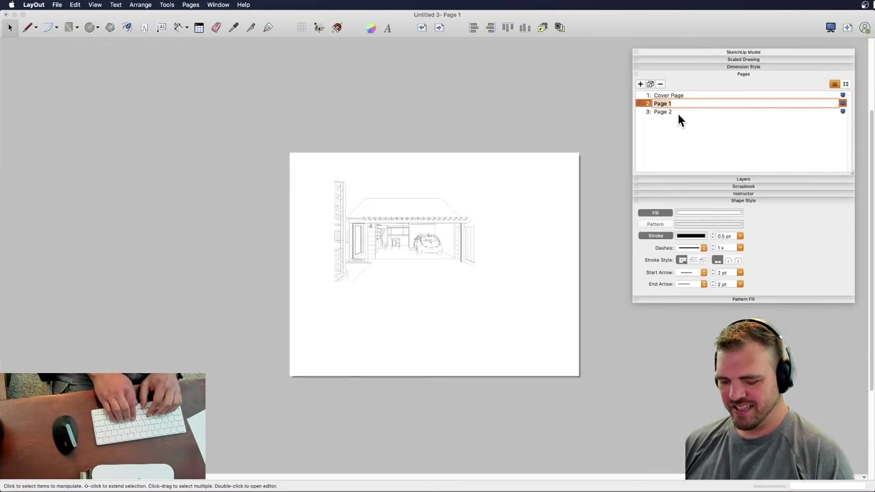
pyautogui.write('TOC')
pyautogui.press('Return')
pyautogui.click(706, 124)
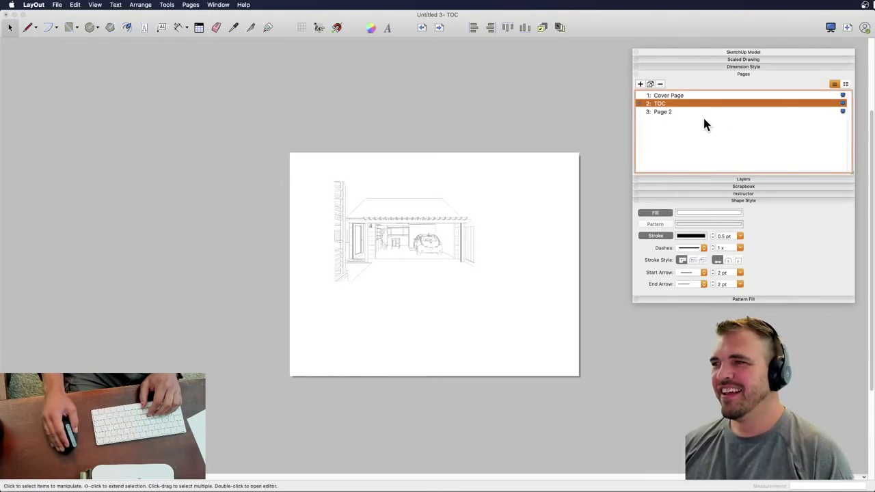
pyautogui.click(663, 112)
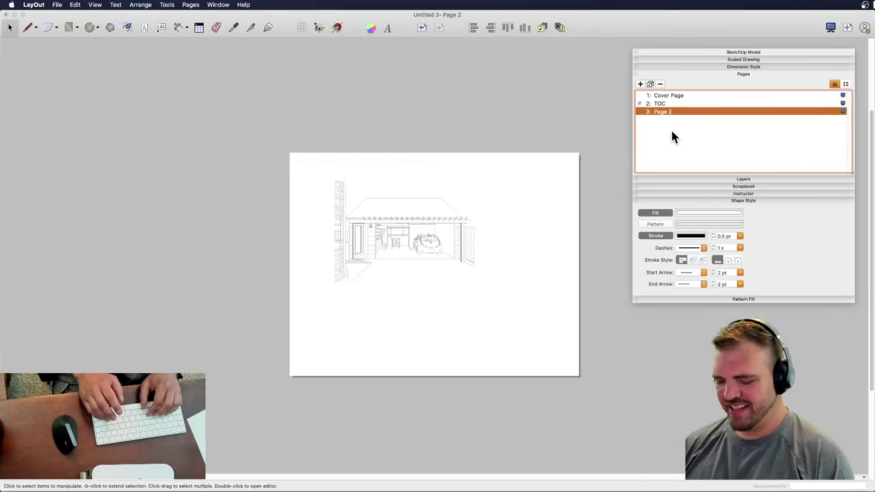
pyautogui.write('Inspiration')
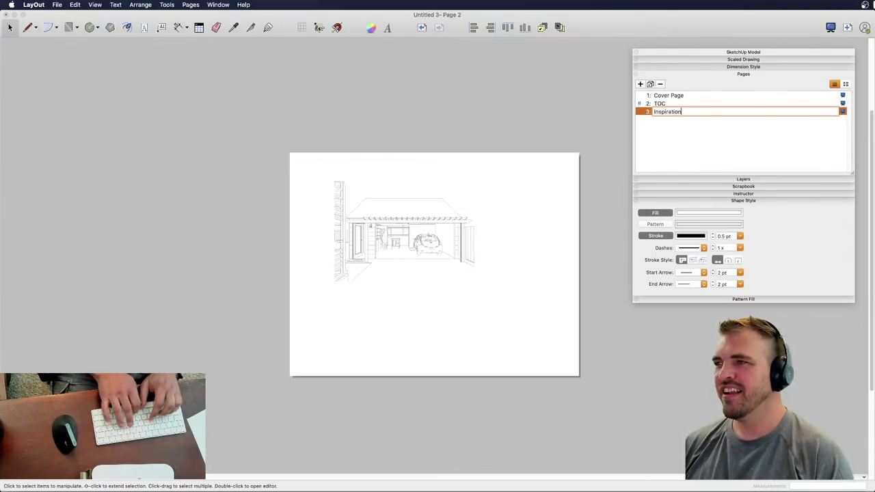
pyautogui.press('Return')
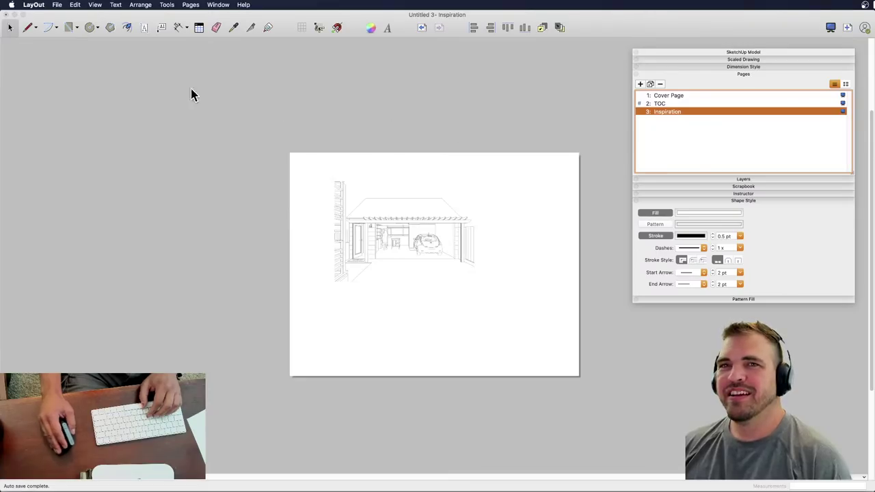
pyautogui.click(58, 5)
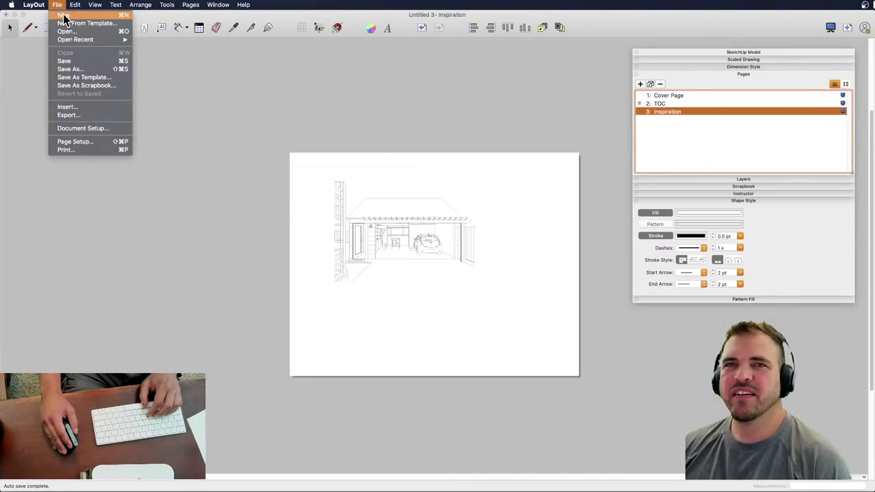
pyautogui.click(62, 15)
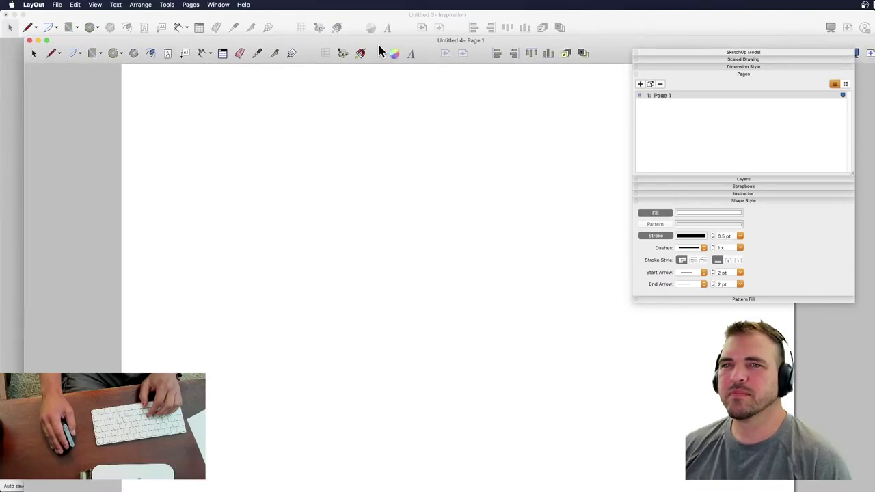
pyautogui.click(27, 49)
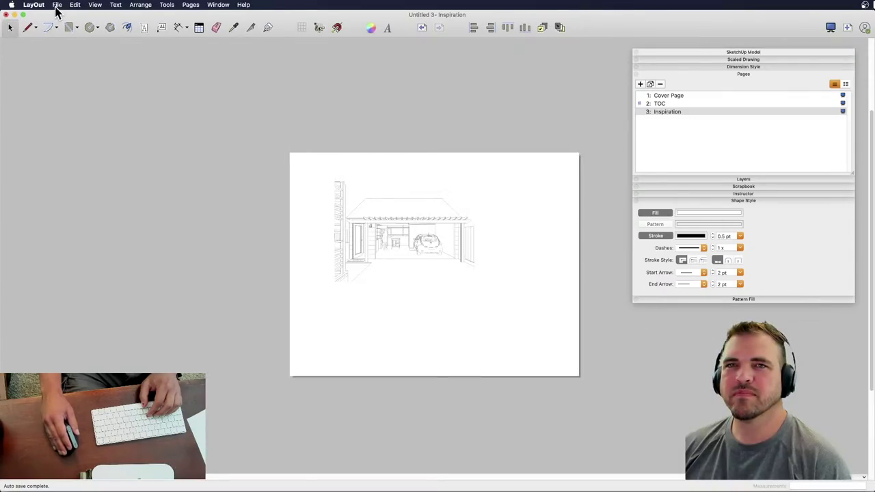
pyautogui.click(58, 5)
pyautogui.click(153, 51)
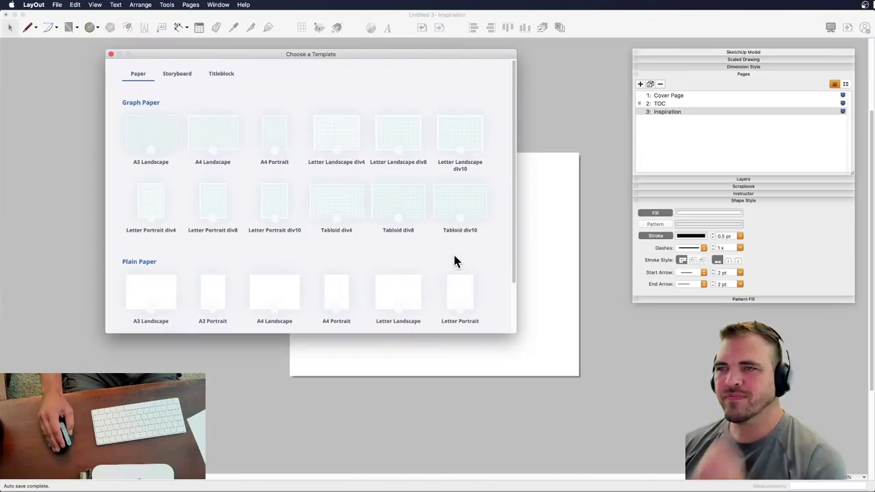
pyautogui.moveTo(516, 332); pyautogui.dragTo(565, 431)
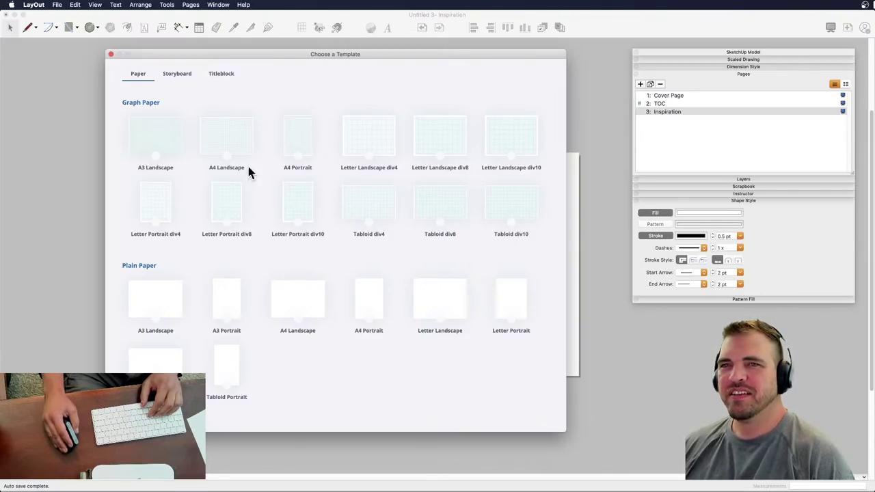
pyautogui.click(111, 55)
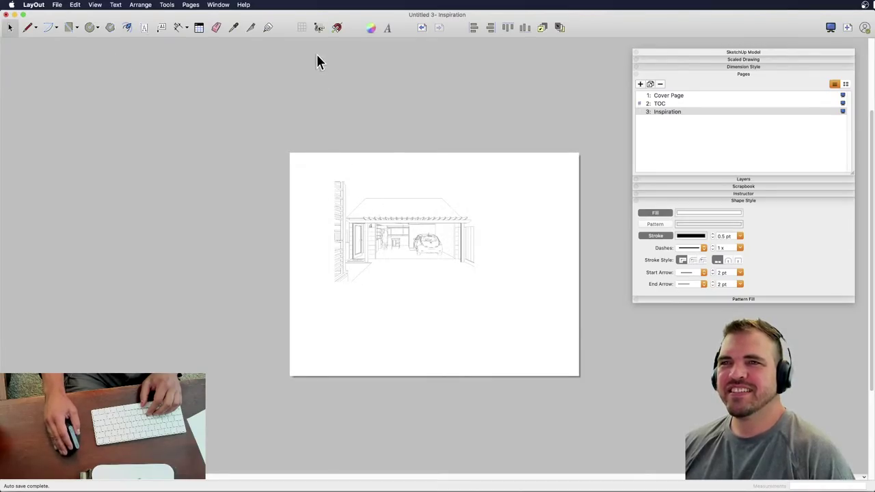
# - Zoom in on the page and enable Grid Snap from the Rectangle tool's context menu
pyautogui.press('z')
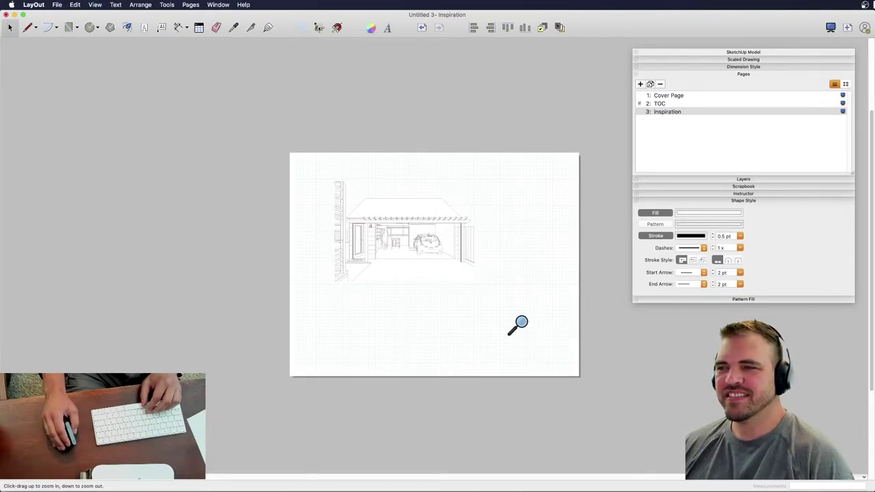
pyautogui.moveTo(518, 325); pyautogui.dragTo(485, 290)
pyautogui.press('h')
pyautogui.press('z')
pyautogui.press('space')
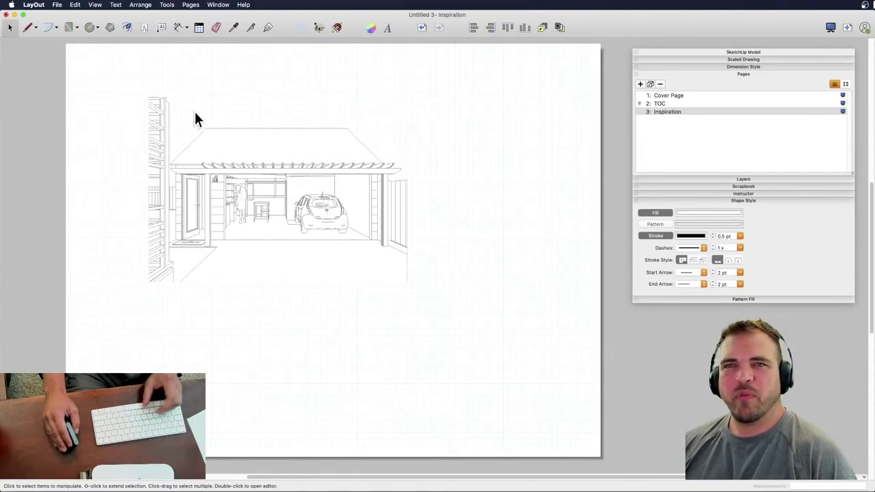
pyautogui.press('r')
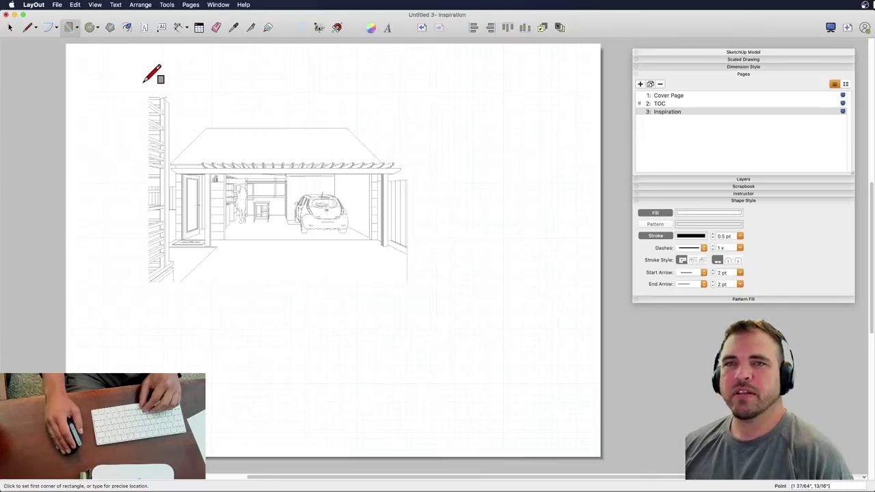
pyautogui.rightClick(115, 68)
pyautogui.rightClick(94, 66)
pyautogui.rightClick(94, 67)
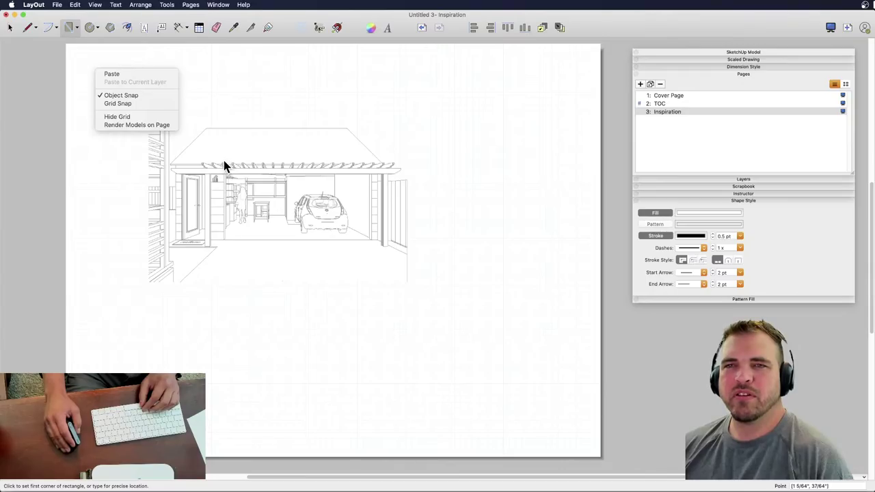
pyautogui.click(127, 104)
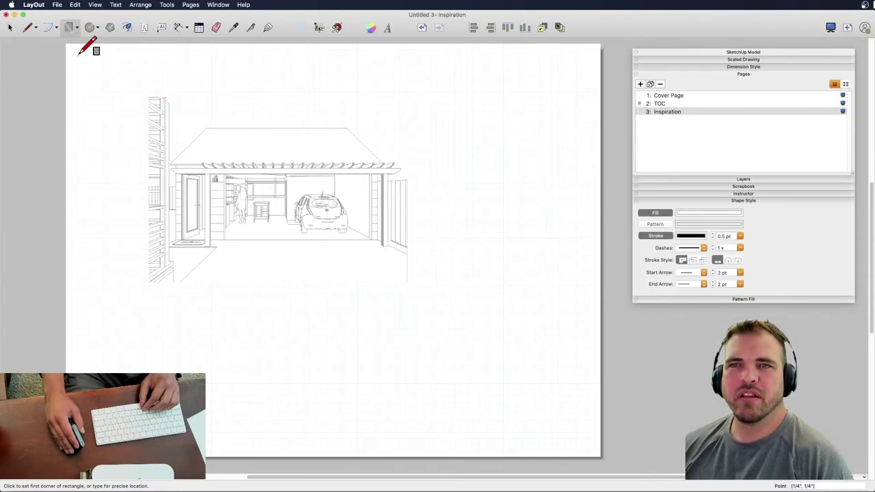
pyautogui.press('space')
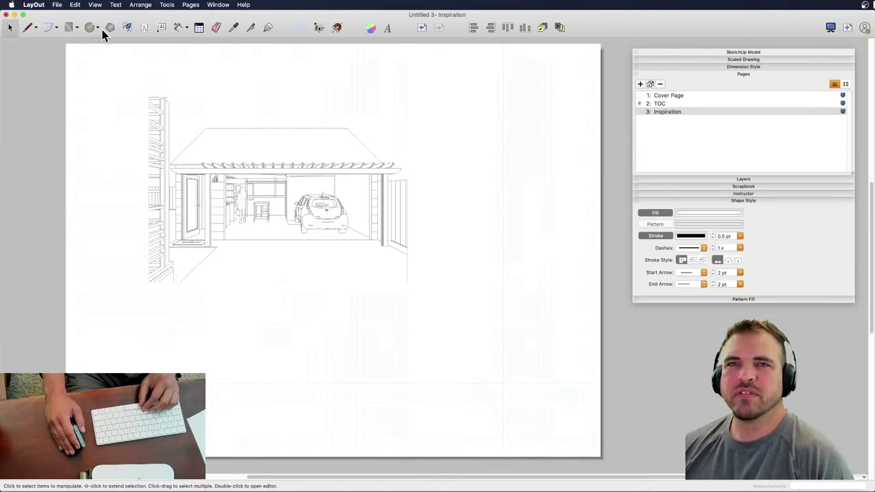
pyautogui.click(36, 5)
pyautogui.moveTo(58, 6)
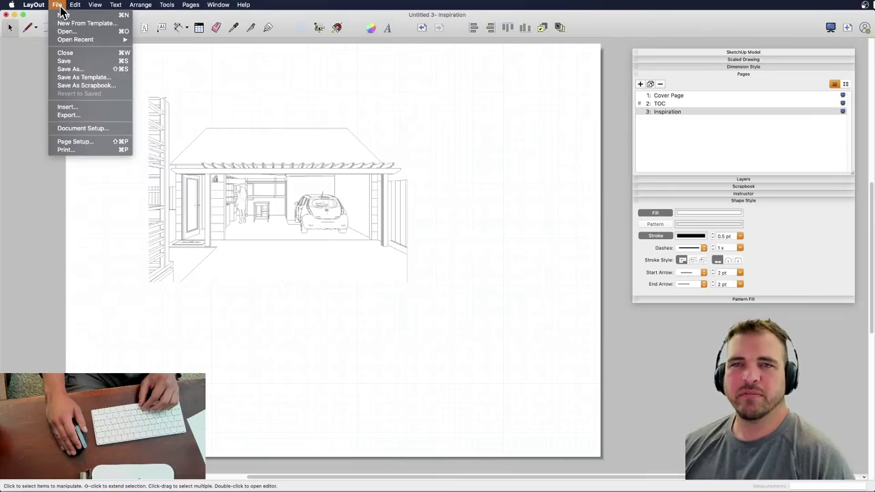
# - In Document Setup's Grid settings, set the minor subdivisions to 4
pyautogui.click(89, 128)
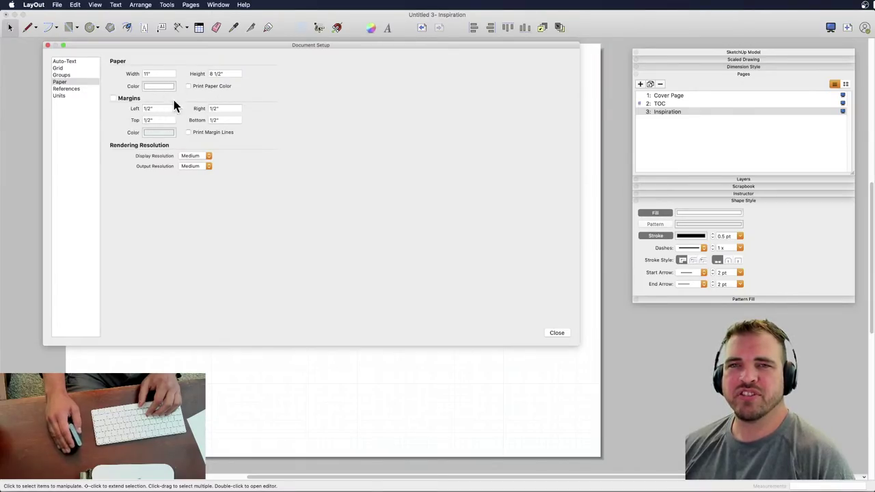
pyautogui.click(80, 69)
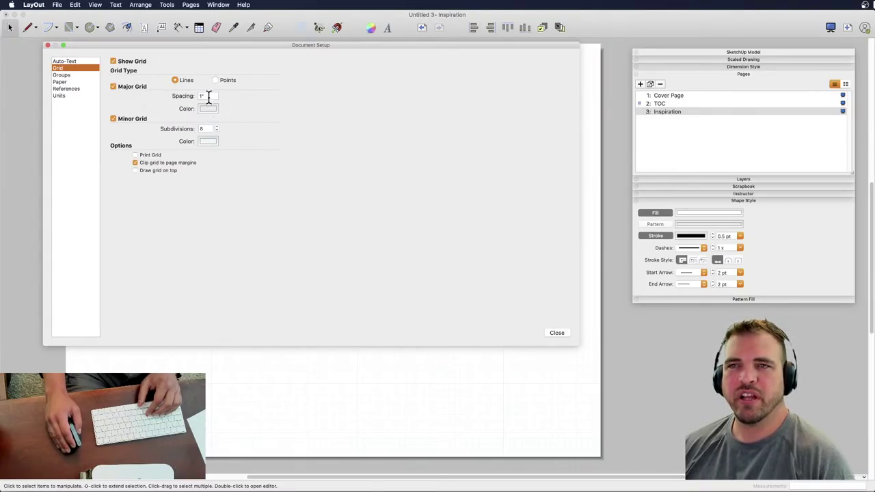
pyautogui.click(205, 129)
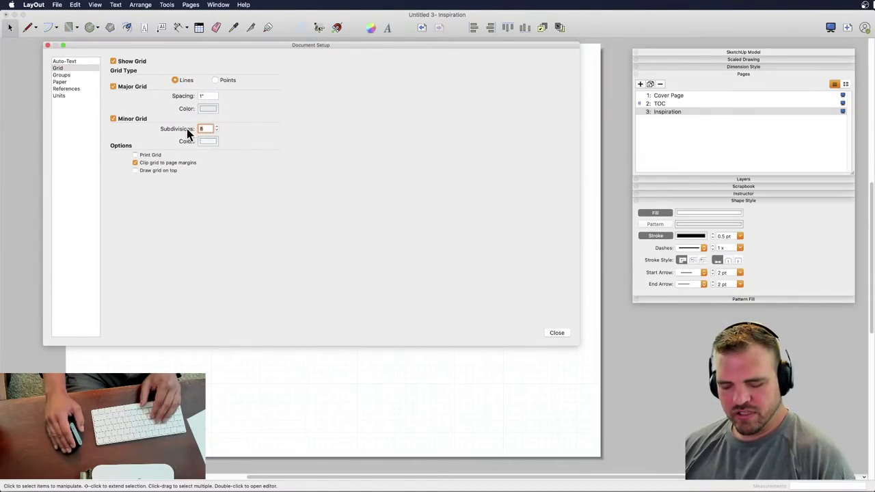
pyautogui.write('4')
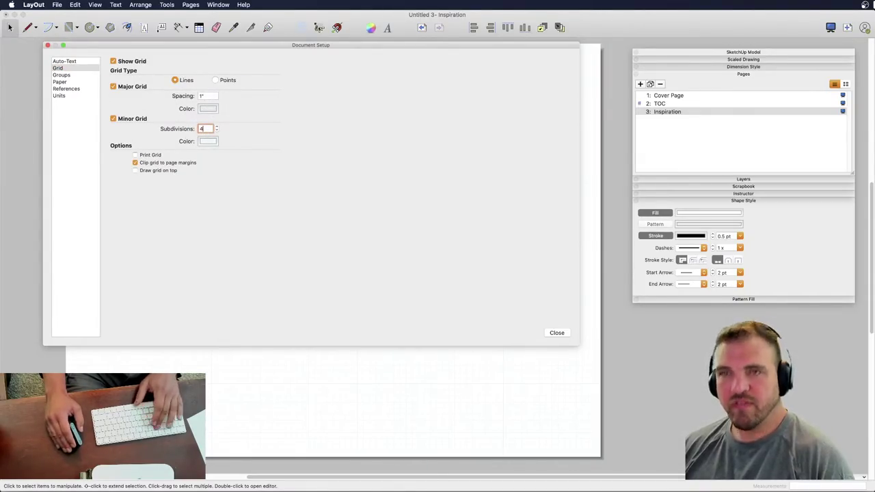
# - Give the major grid lines a pale blue colour using the colour wheel
pyautogui.click(207, 110)
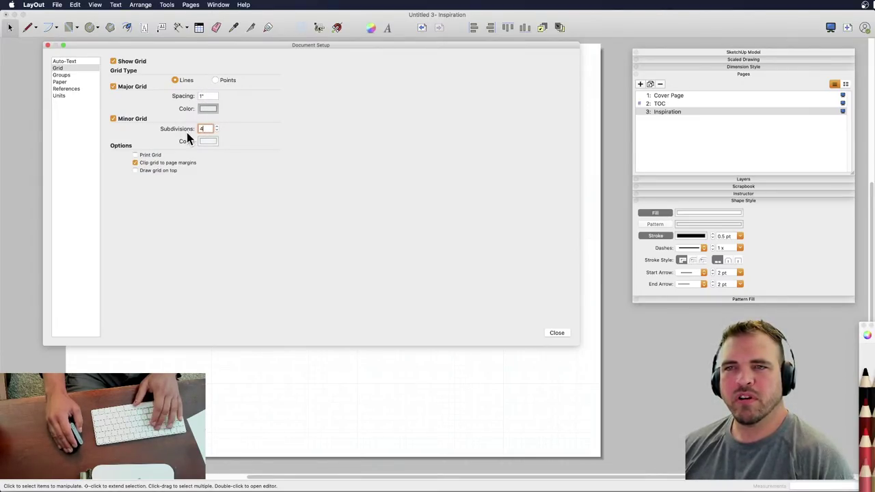
pyautogui.click(207, 110)
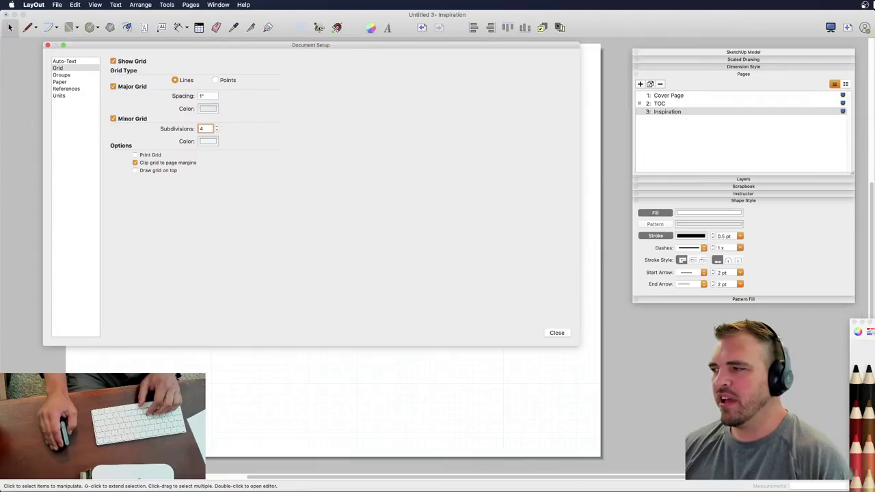
pyautogui.moveTo(862, 322); pyautogui.dragTo(347, 118)
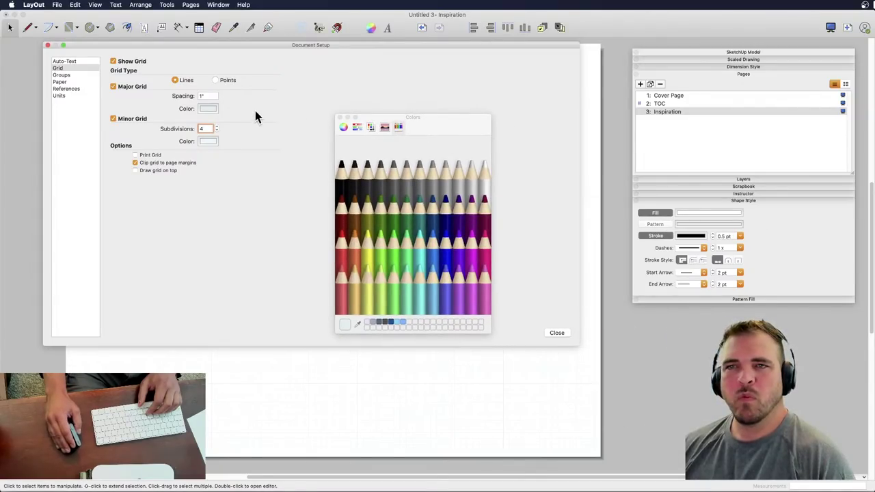
pyautogui.click(208, 110)
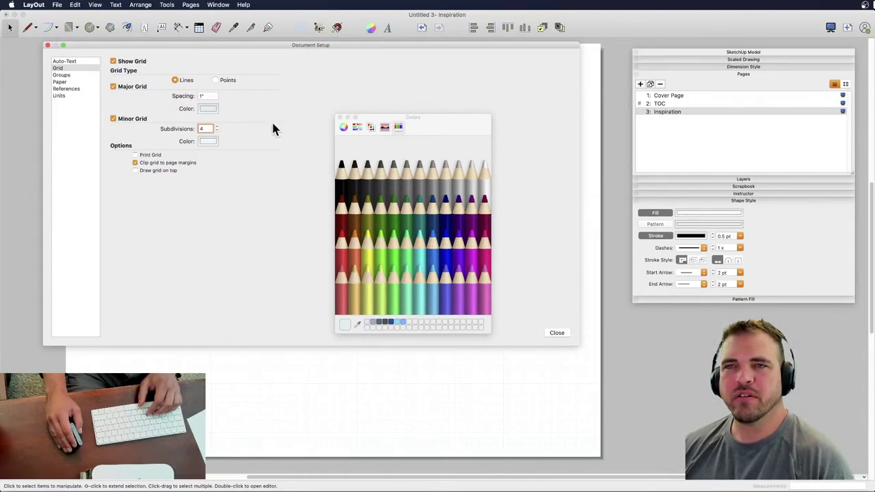
pyautogui.click(432, 218)
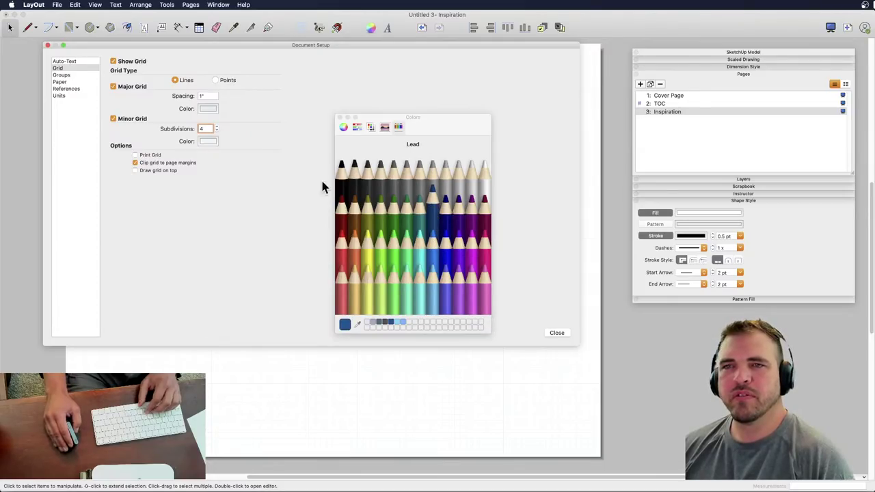
pyautogui.click(207, 142)
pyautogui.click(209, 108)
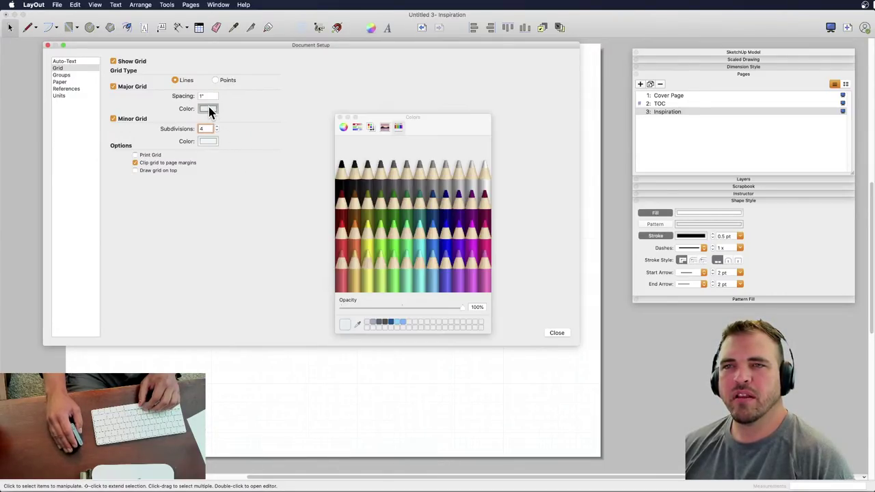
pyautogui.click(208, 108)
pyautogui.click(209, 108)
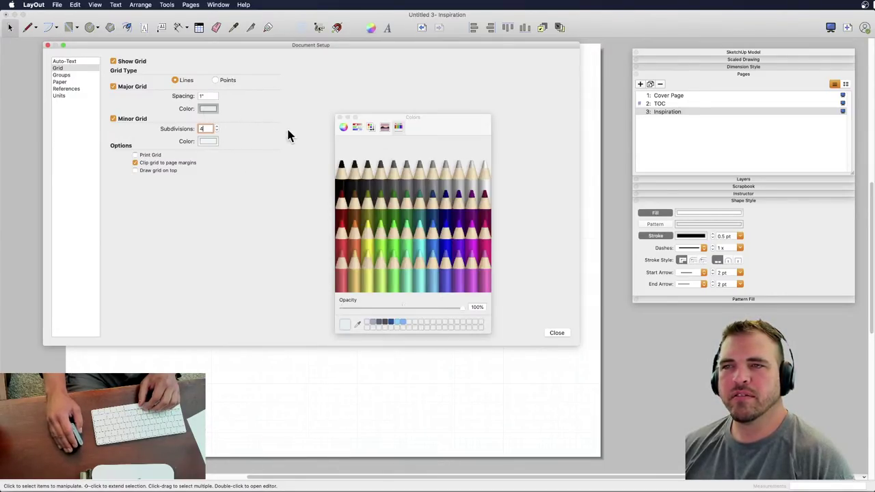
pyautogui.click(343, 126)
pyautogui.moveTo(386, 263); pyautogui.dragTo(399, 214)
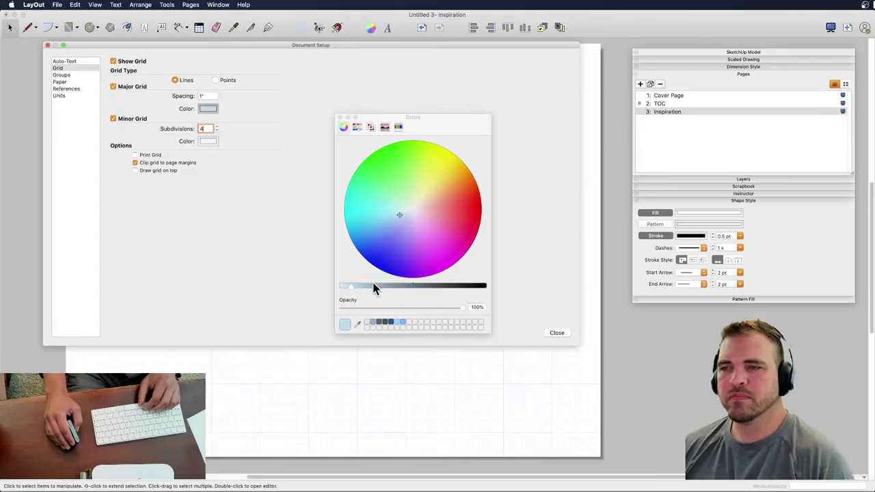
pyautogui.moveTo(364, 291); pyautogui.dragTo(367, 292)
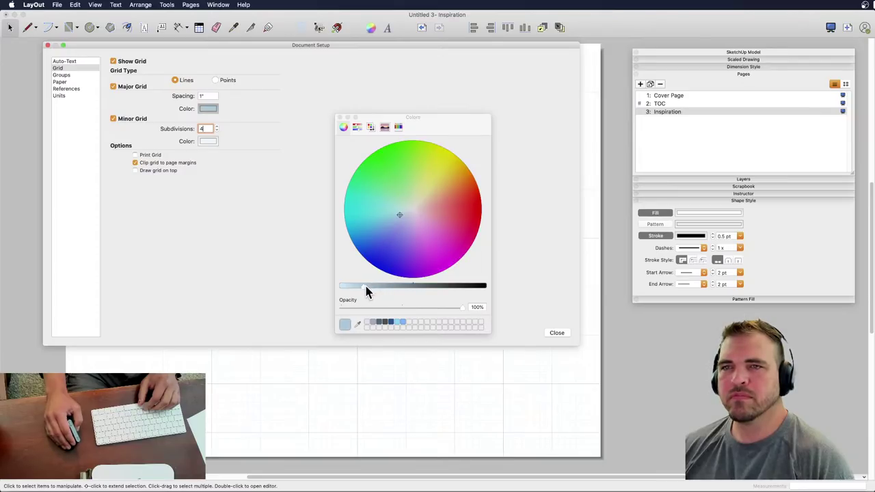
pyautogui.click(340, 119)
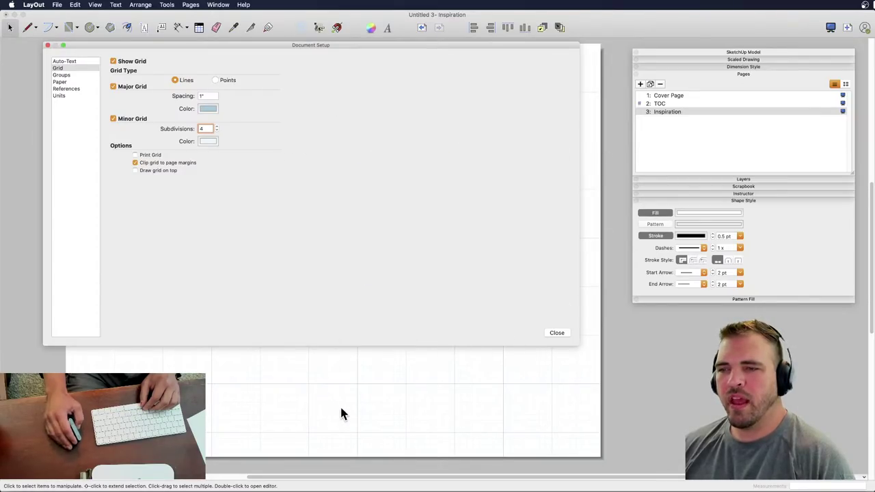
# - Set the minor grid colour to light blue and close Document Setup
pyautogui.click(208, 142)
pyautogui.moveTo(386, 281); pyautogui.dragTo(360, 289)
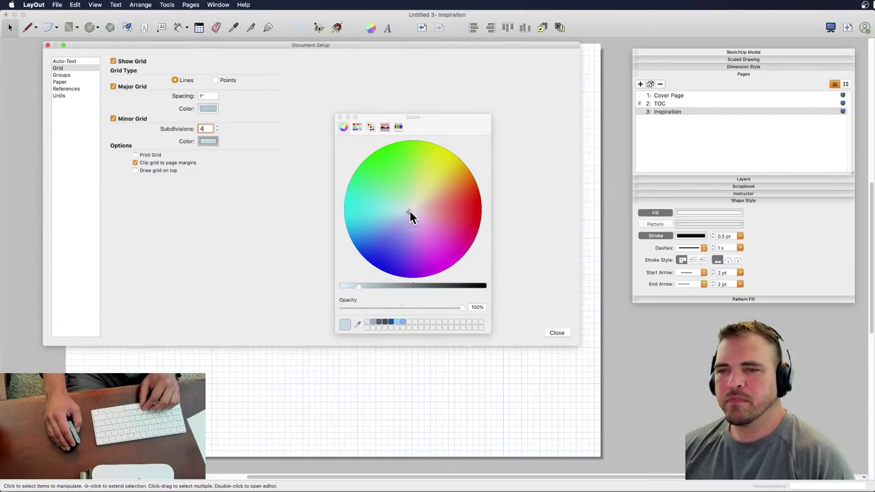
pyautogui.click(340, 118)
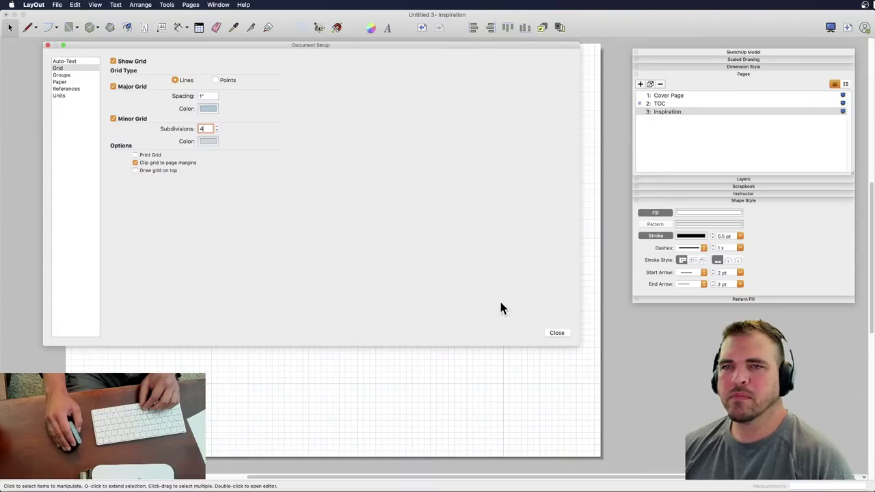
pyautogui.click(556, 334)
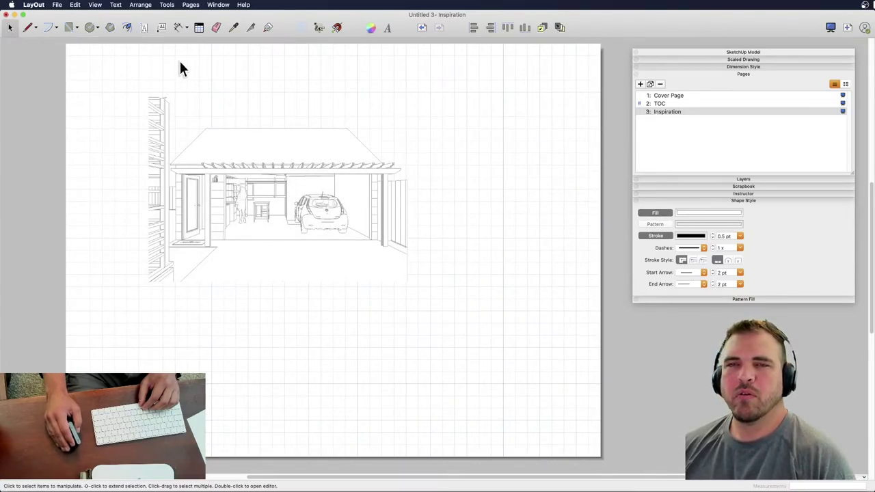
# - Draw a page-size border rectangle with no fill and a 0.8 pt stroke
pyautogui.click(70, 32)
pyautogui.click(78, 56)
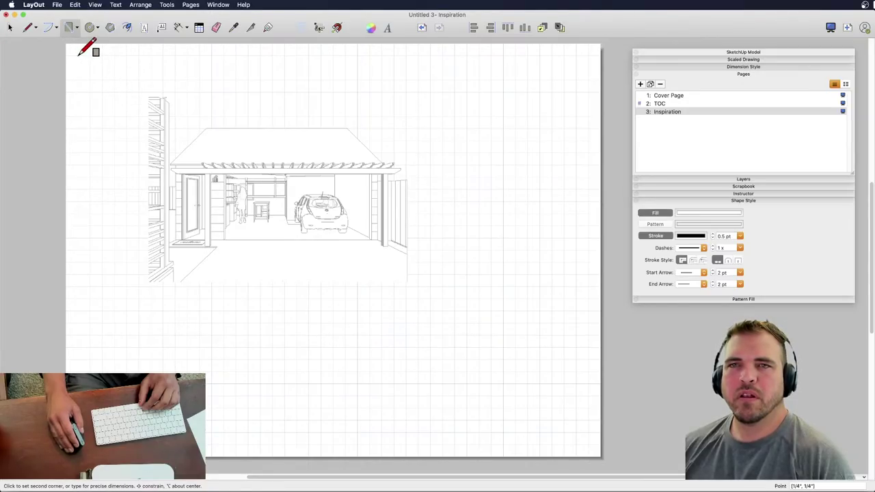
pyautogui.click(588, 444)
pyautogui.press('space')
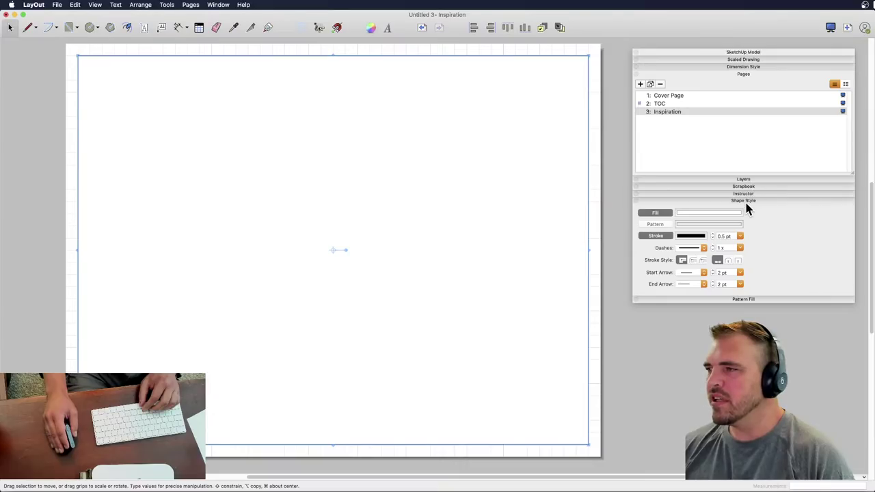
pyautogui.click(655, 213)
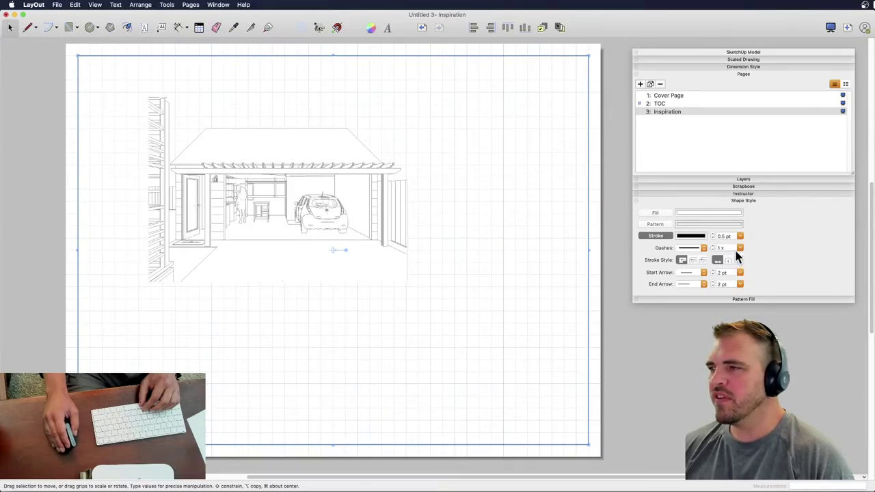
pyautogui.click(740, 236)
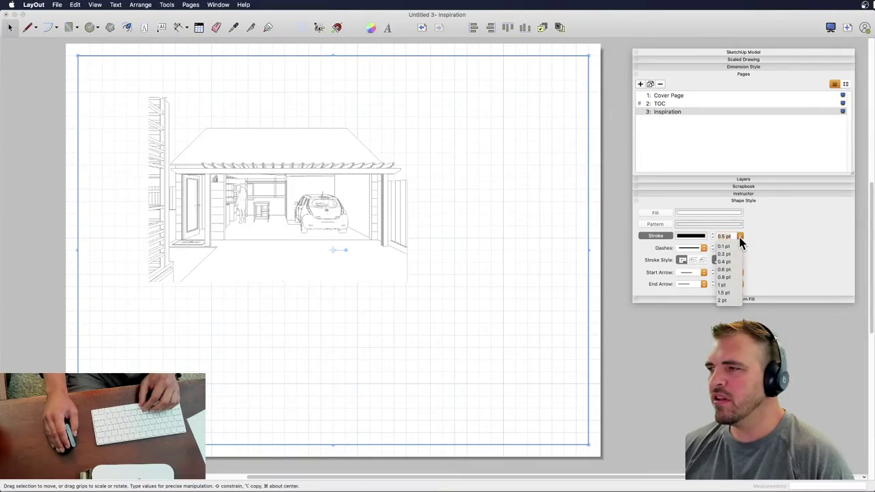
pyautogui.click(723, 277)
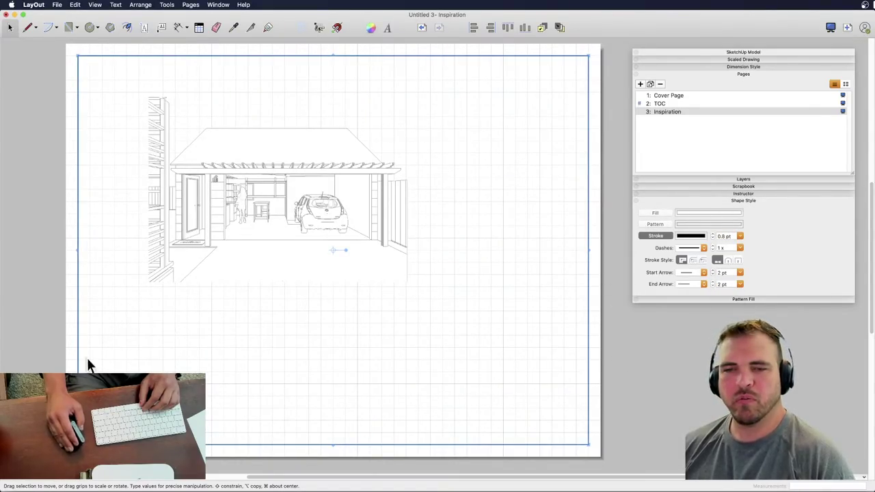
# - Draw a horizontal line across the page just above the bottom border
pyautogui.click(27, 28)
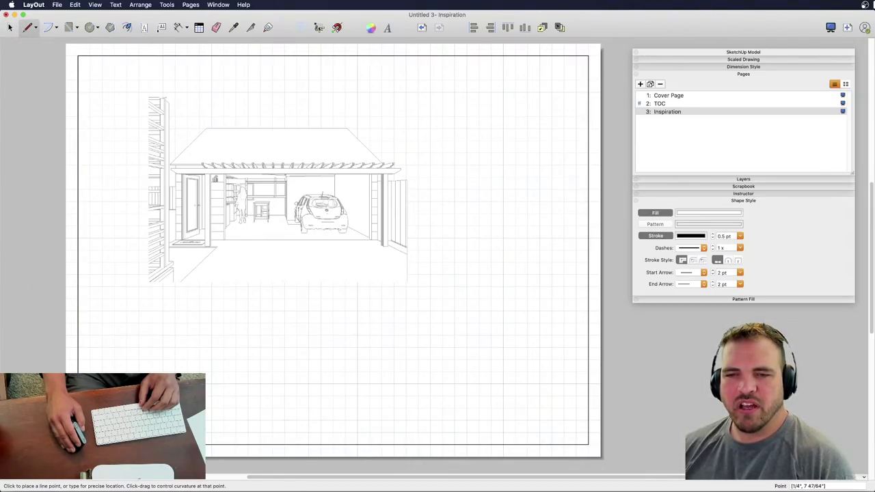
pyautogui.click(101, 420)
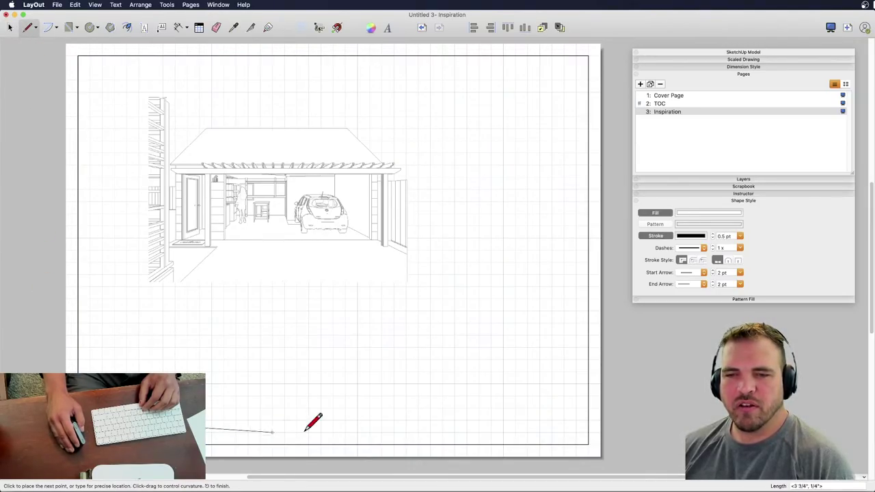
pyautogui.click(577, 419)
pyautogui.press('space')
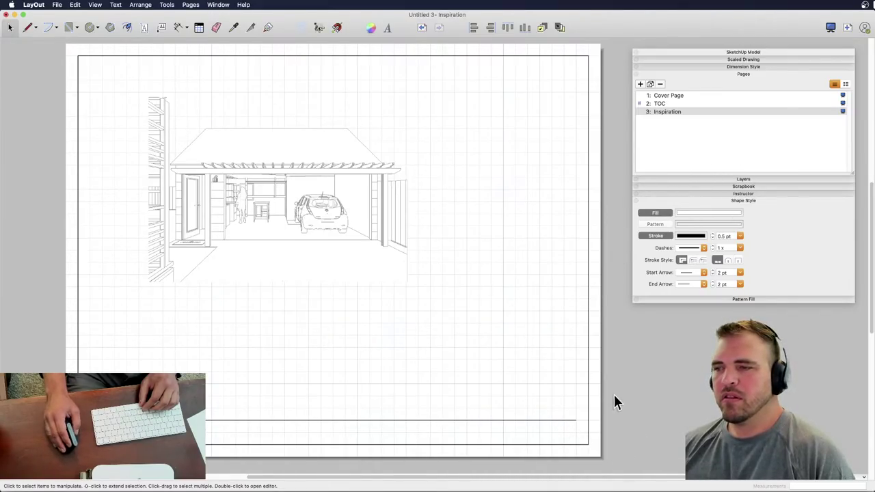
# - Add a 'Page Number' text label on the page
pyautogui.click(145, 29)
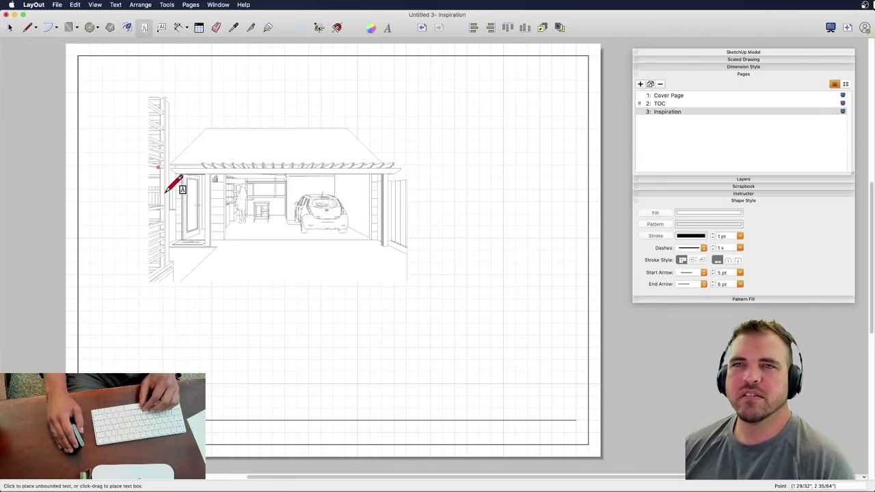
pyautogui.click(237, 372)
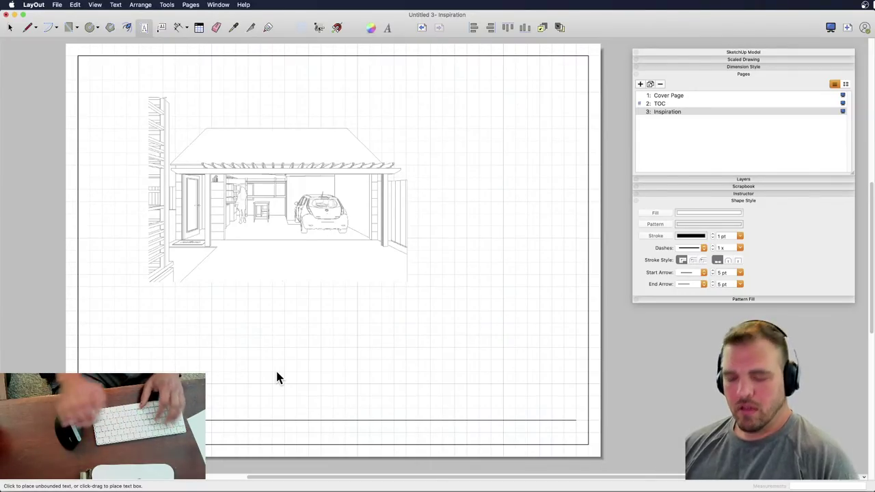
pyautogui.write('Page ')
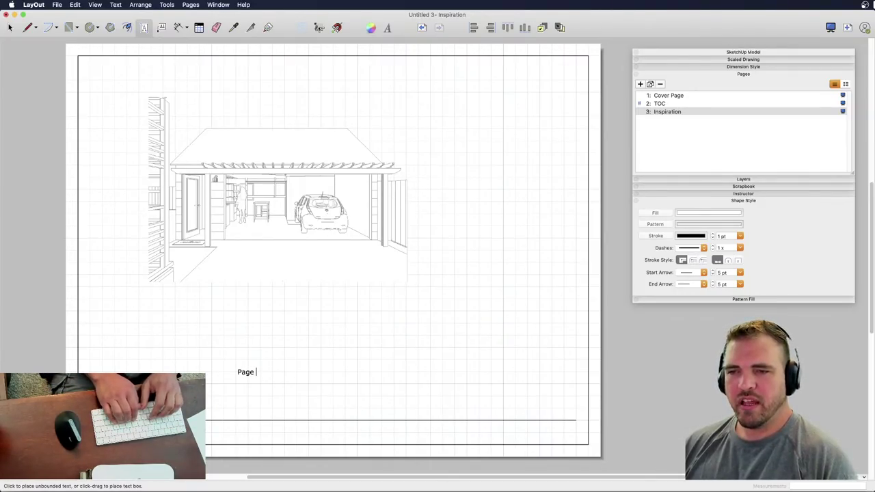
pyautogui.write('Number')
pyautogui.press('Return')
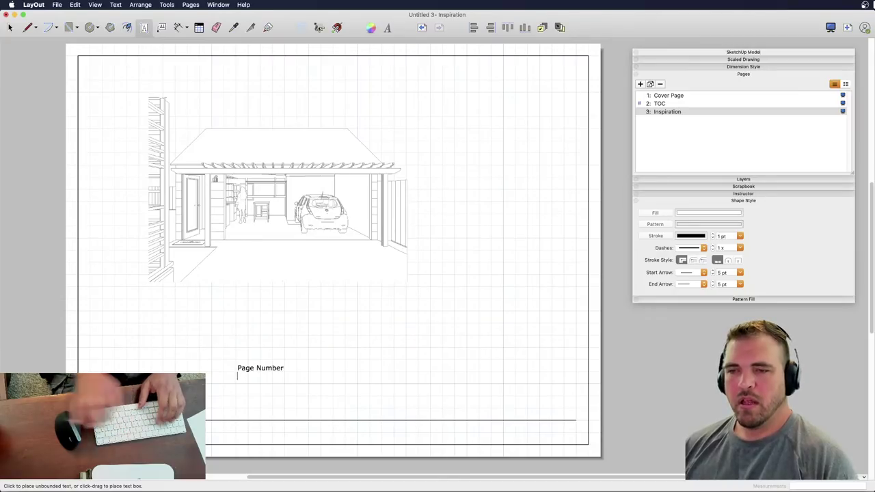
pyautogui.click(10, 28)
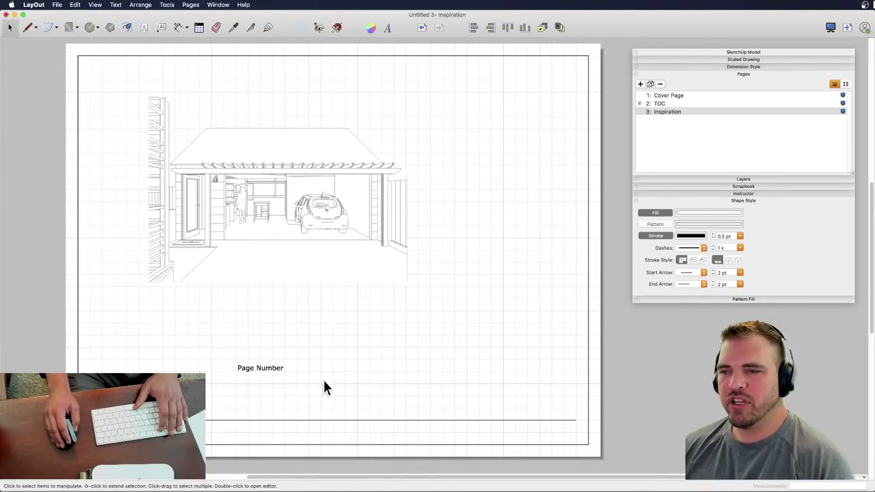
# - Move the 'Page Number' label to the lower right, just above the bottom line
pyautogui.click(262, 364)
pyautogui.moveTo(269, 363); pyautogui.dragTo(496, 391)
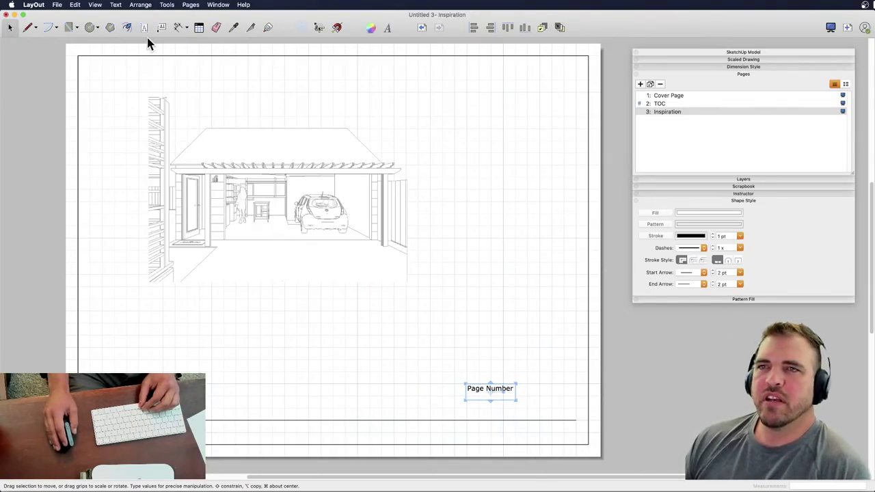
pyautogui.click(116, 6)
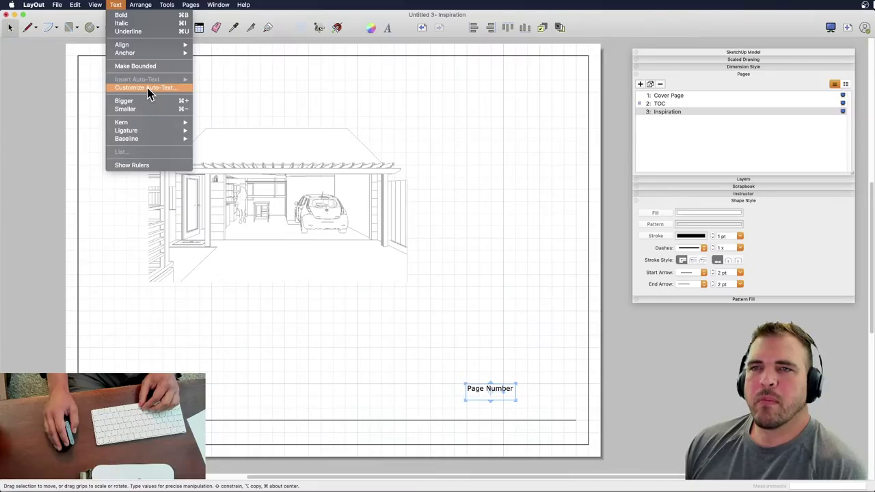
pyautogui.click(367, 357)
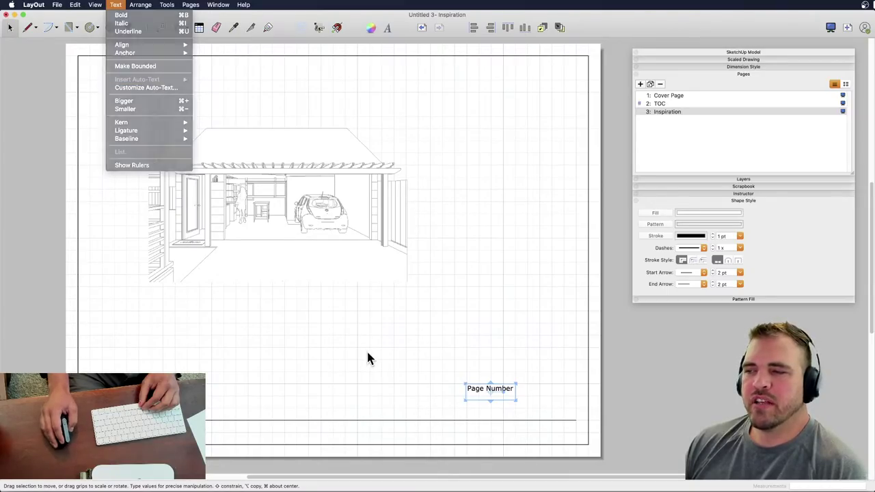
pyautogui.click(346, 386)
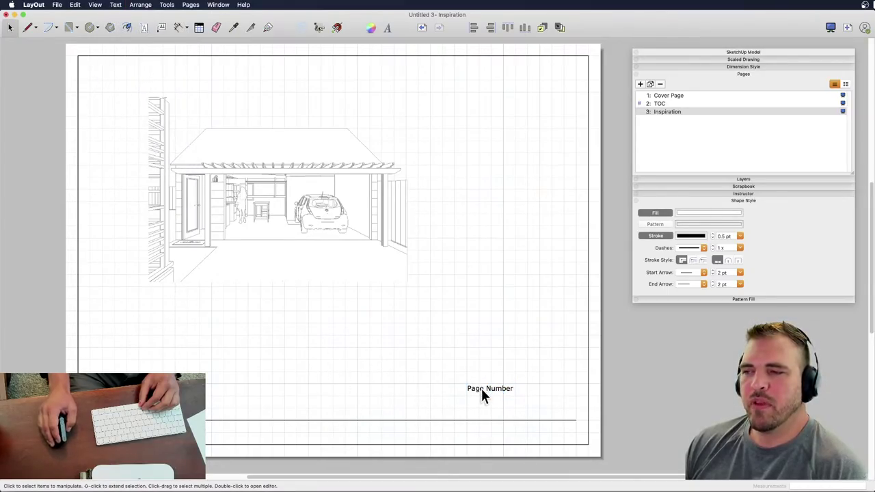
# - Draw a text box above the 'Page Number' label and insert <PageNumber> auto-text
pyautogui.click(110, 5)
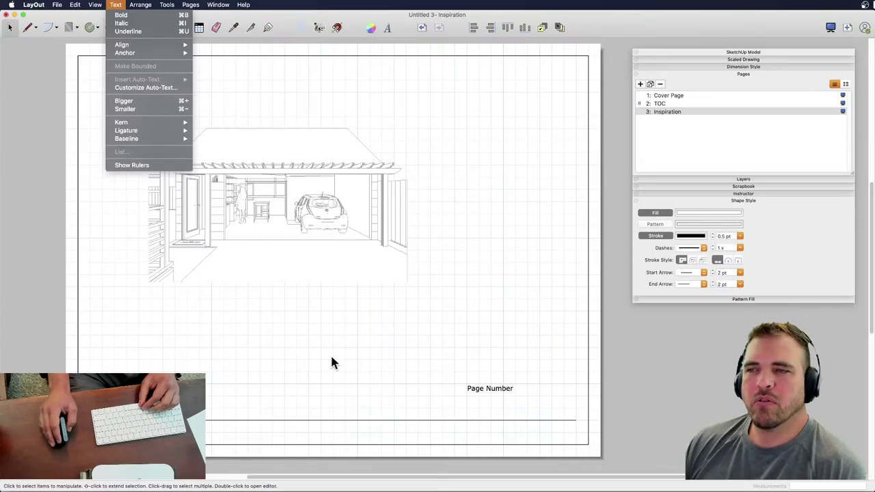
pyautogui.click(394, 331)
pyautogui.click(142, 28)
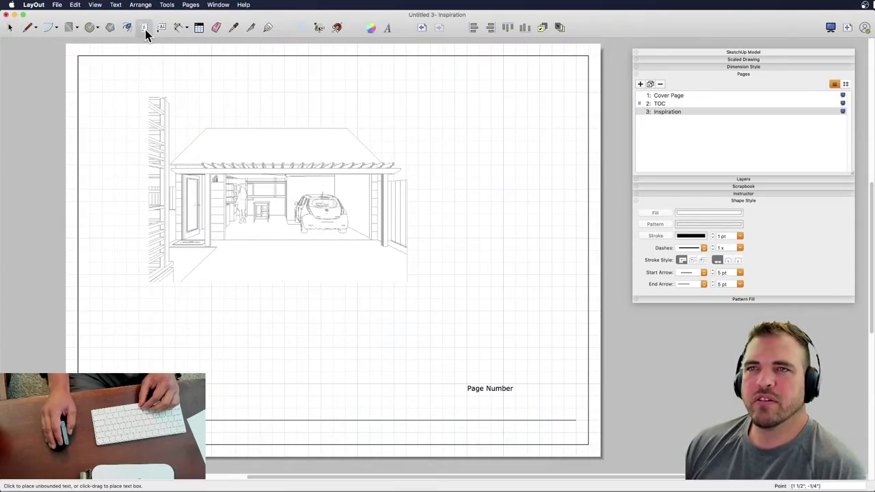
pyautogui.click(116, 5)
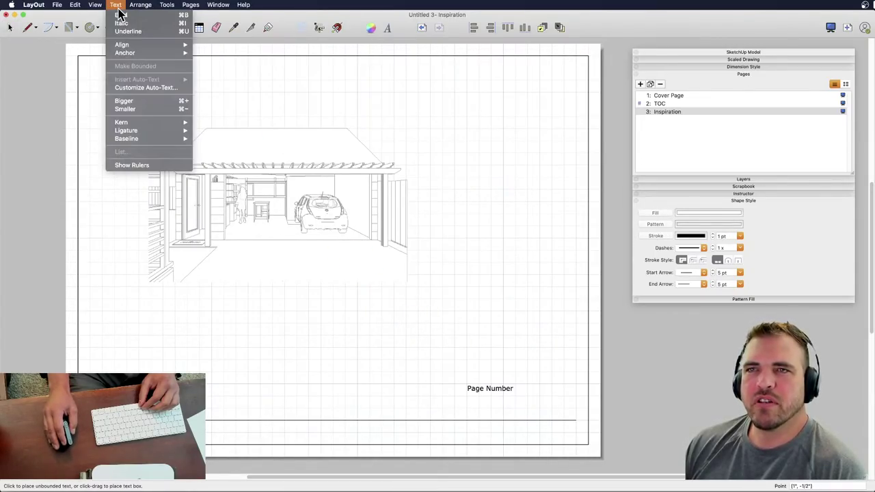
pyautogui.click(455, 328)
pyautogui.moveTo(407, 312); pyautogui.dragTo(492, 348)
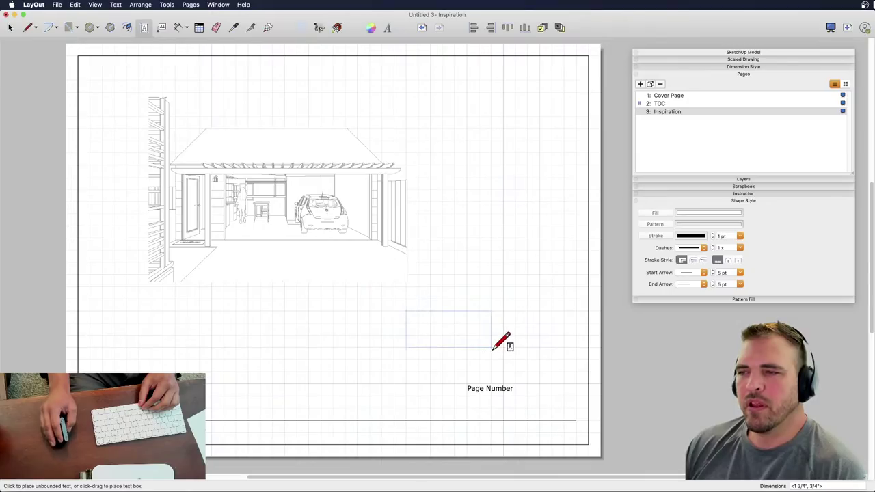
pyautogui.click(116, 5)
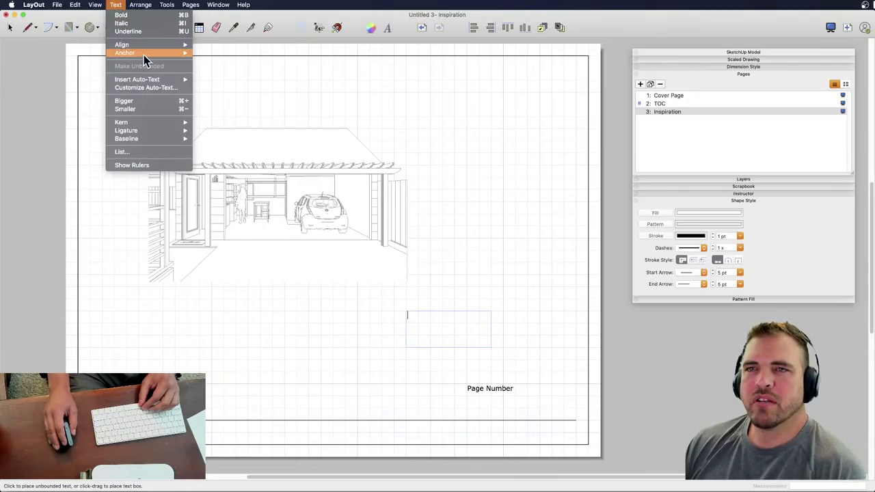
pyautogui.moveTo(167, 83)
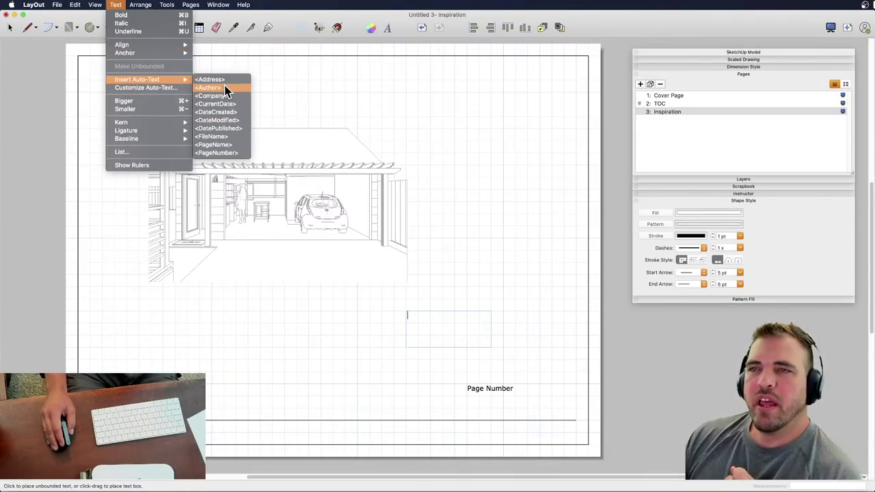
pyautogui.click(227, 152)
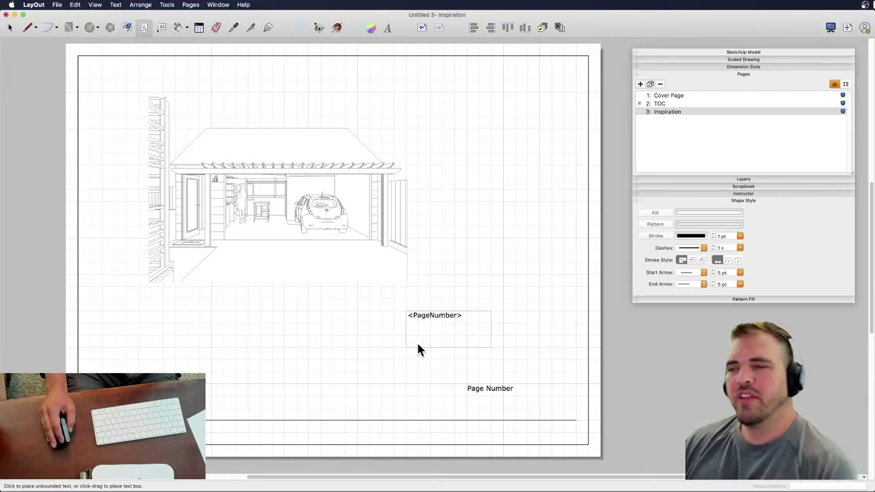
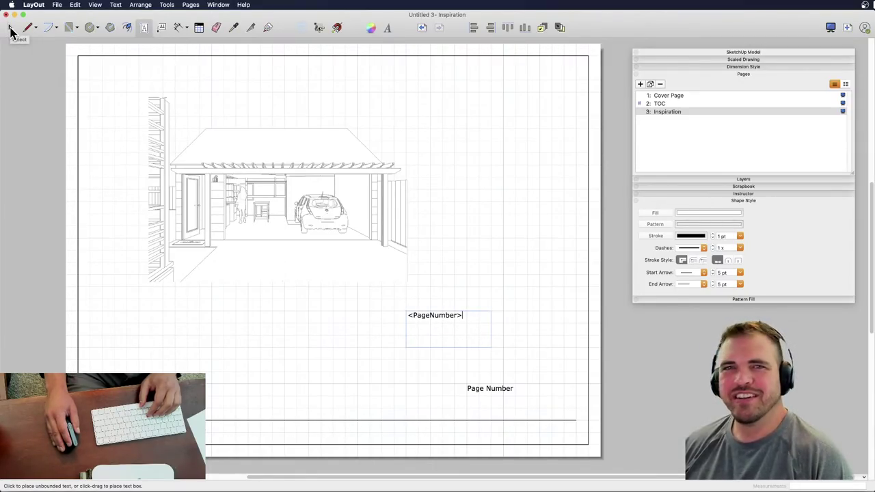
# - Finish the text edit, compare the pages, and delete the 'Page Number' label on Inspiration
pyautogui.click(10, 32)
pyautogui.click(409, 316)
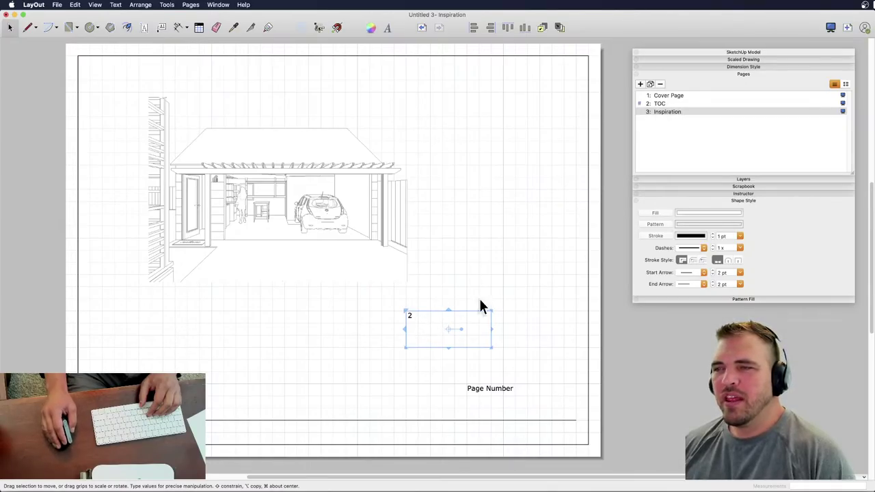
pyautogui.click(667, 103)
pyautogui.click(672, 96)
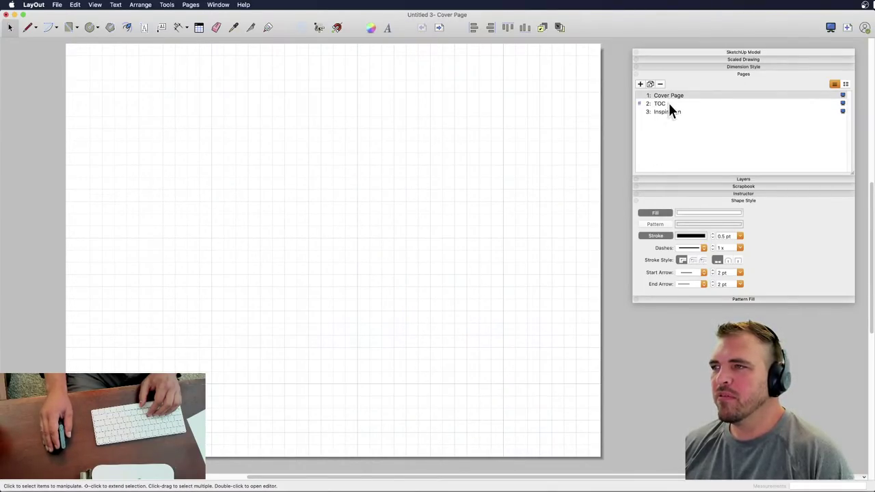
pyautogui.click(669, 104)
pyautogui.click(668, 112)
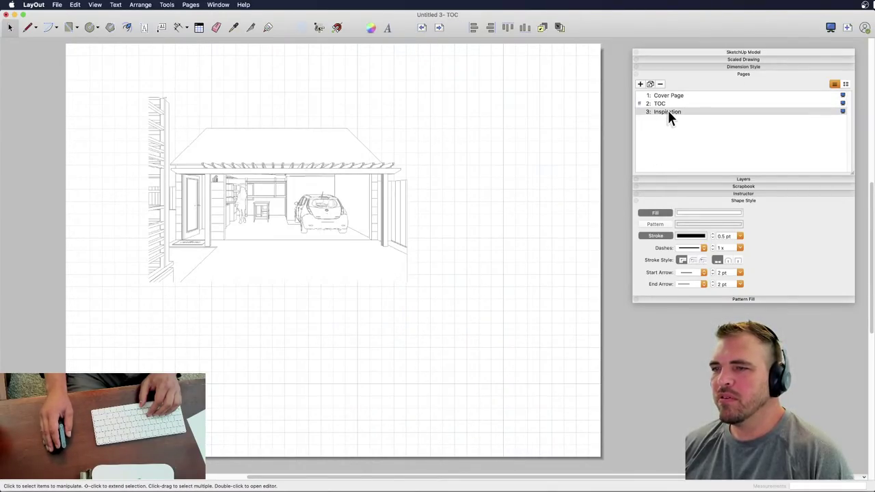
pyautogui.click(408, 314)
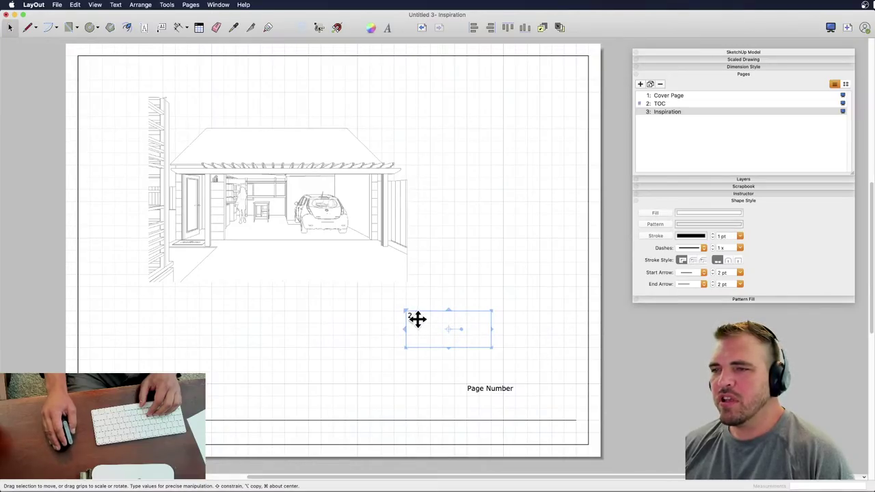
pyautogui.click(668, 104)
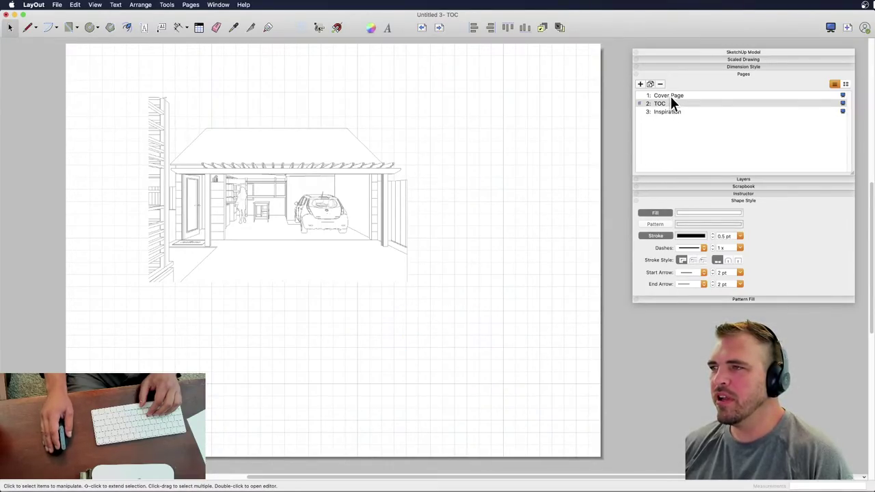
pyautogui.click(671, 96)
pyautogui.click(668, 104)
pyautogui.click(670, 112)
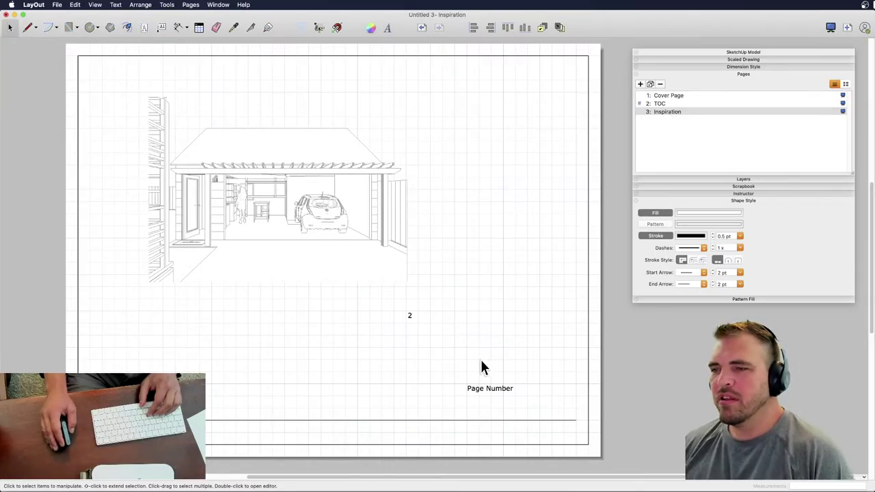
pyautogui.click(499, 388)
pyautogui.press('Delete')
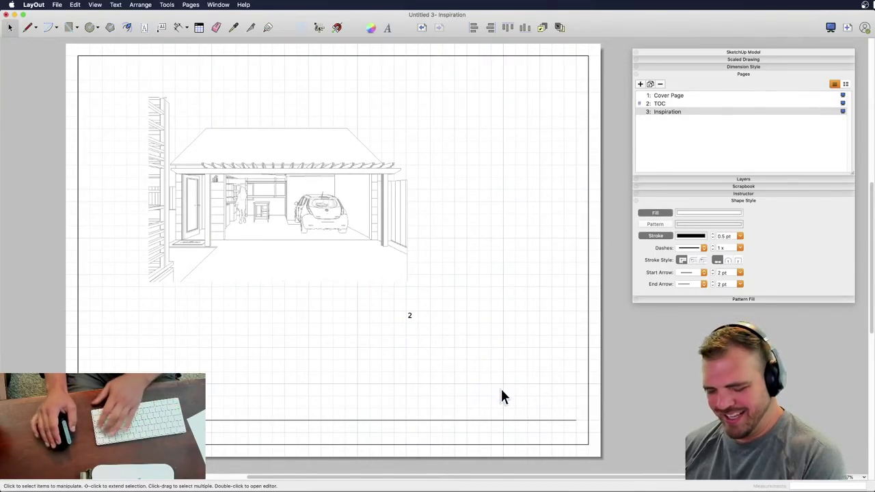
# - Move the page-number box to the bottom-right corner and shrink it above the border line
pyautogui.click(414, 315)
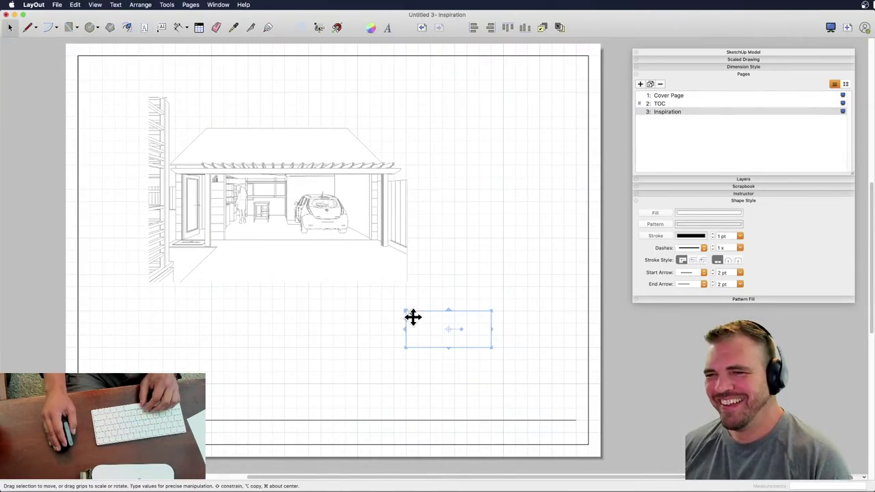
pyautogui.moveTo(412, 316); pyautogui.dragTo(449, 344)
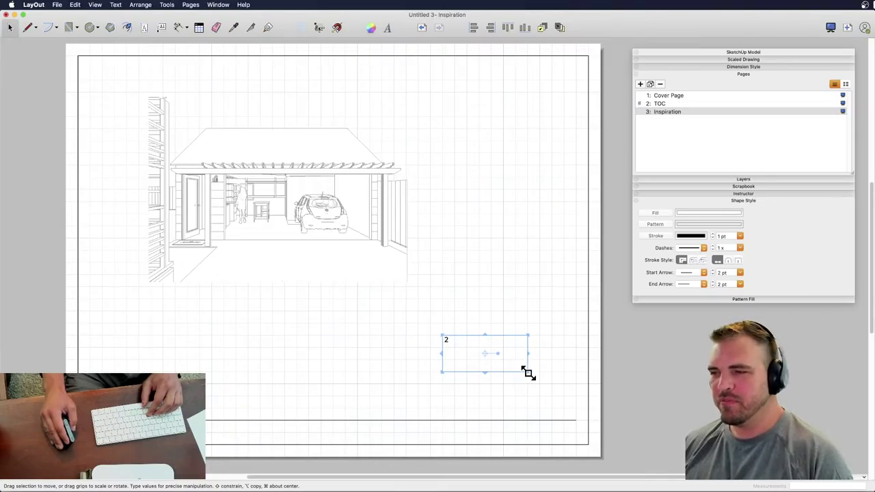
pyautogui.moveTo(527, 371); pyautogui.dragTo(567, 440)
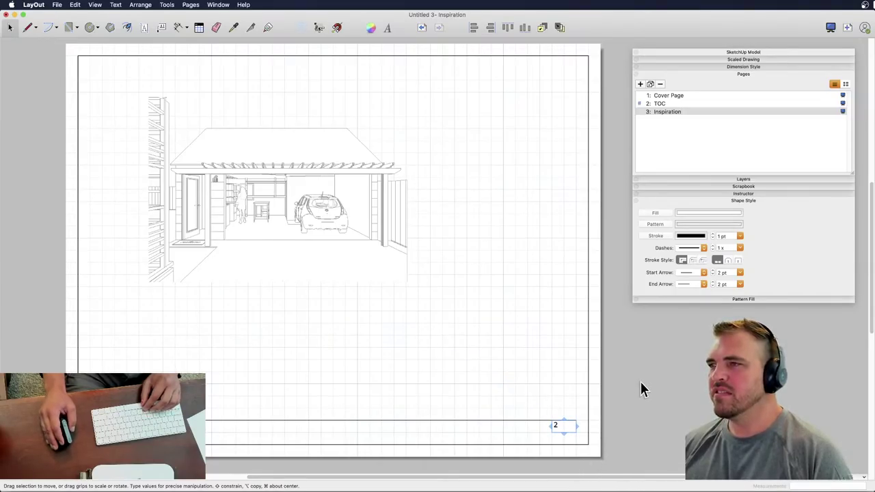
pyautogui.click(586, 391)
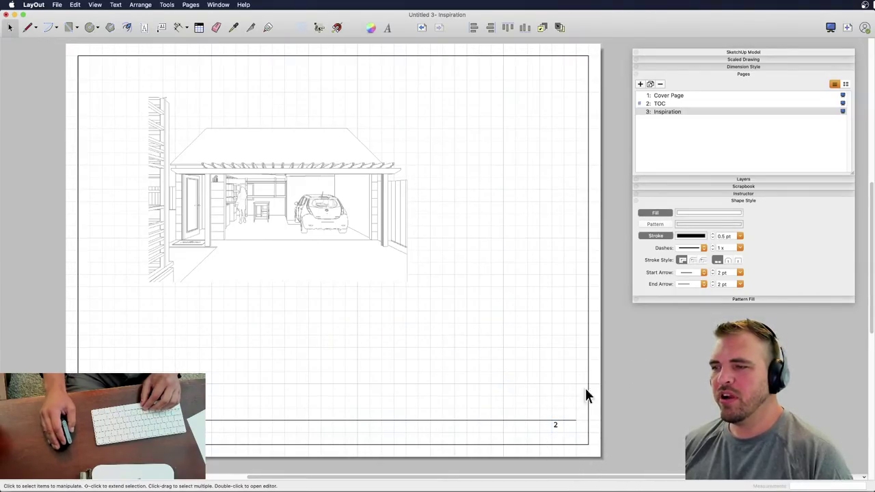
pyautogui.click(556, 427)
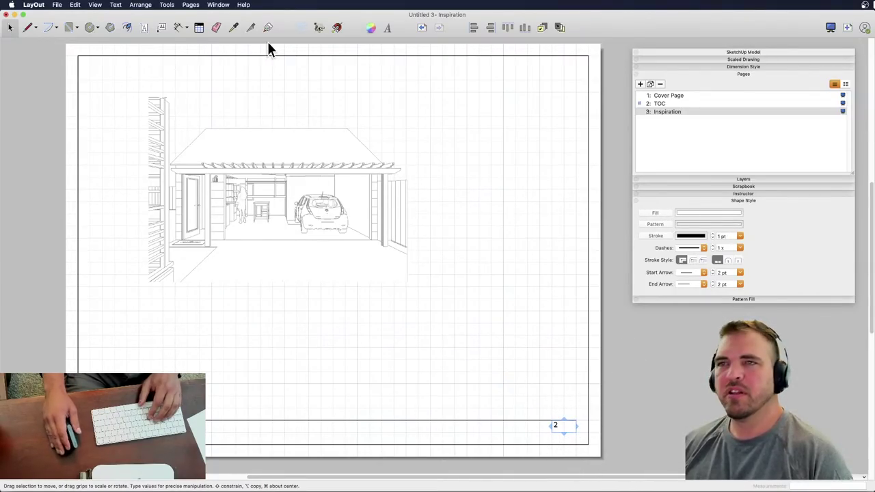
# - Set the page number '2' to Quattrocento Sans Regular at 14 pt
pyautogui.click(388, 29)
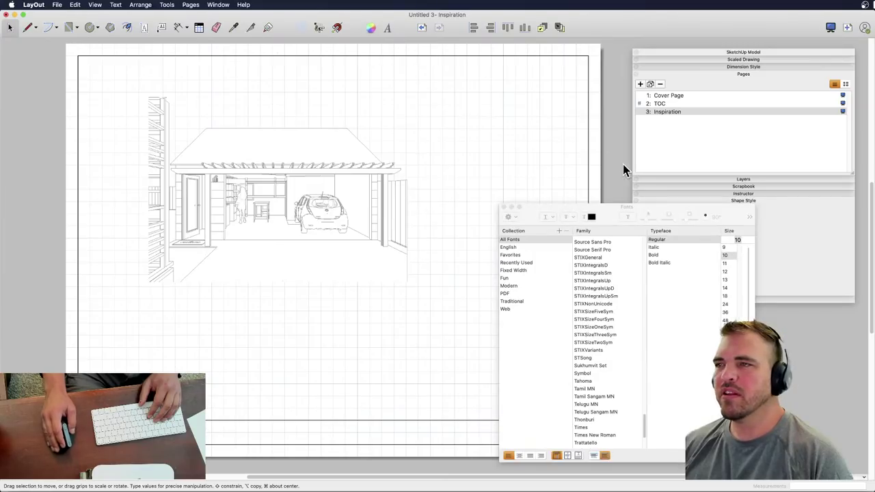
pyautogui.click(726, 280)
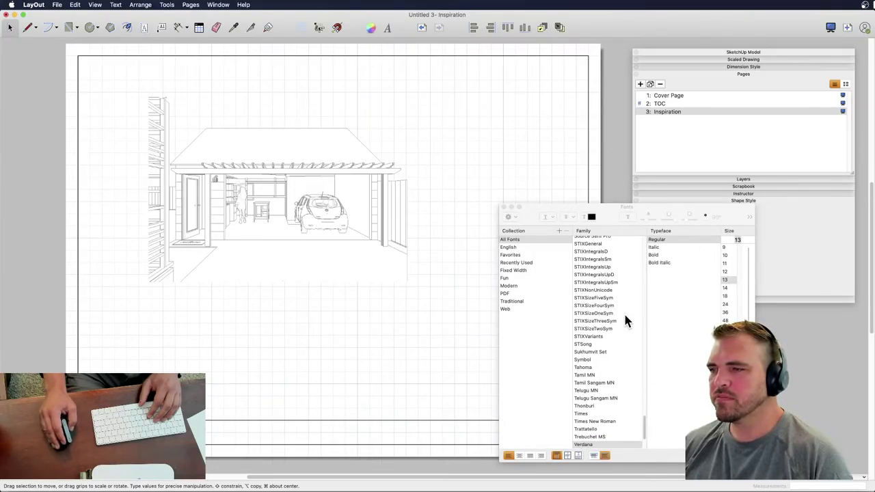
pyautogui.moveTo(647, 435); pyautogui.dragTo(648, 398)
pyautogui.click(600, 335)
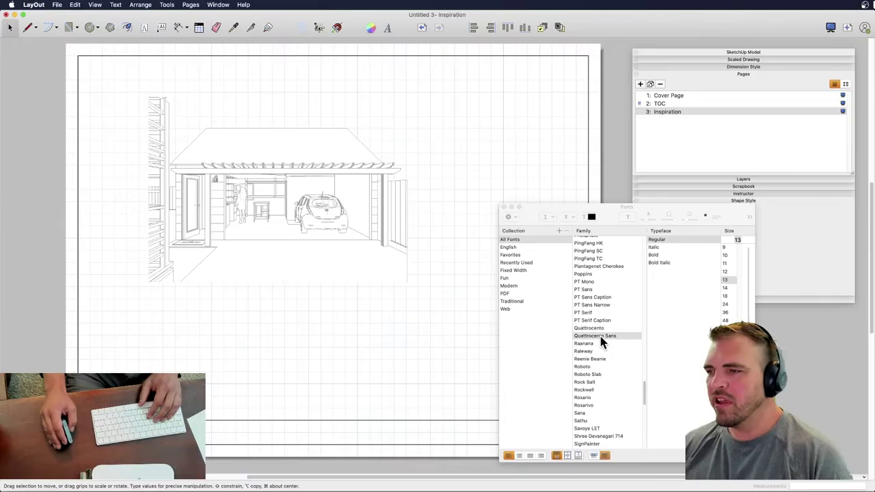
pyautogui.moveTo(612, 212); pyautogui.dragTo(551, 80)
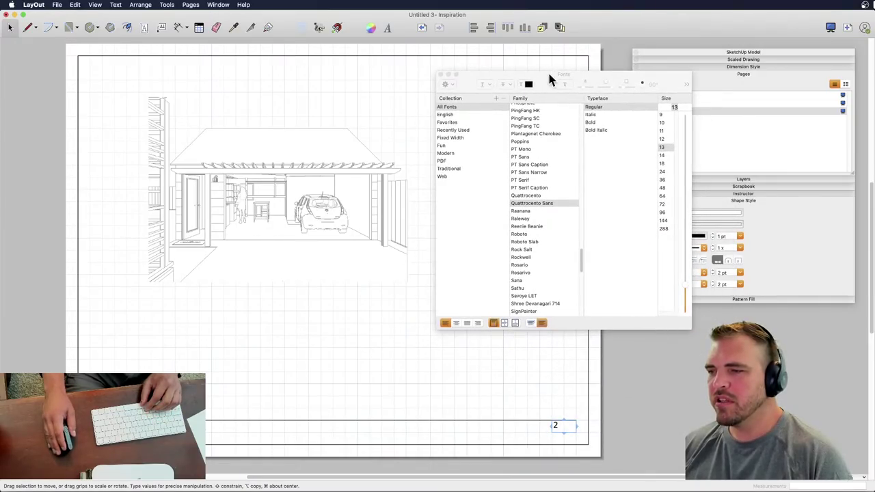
pyautogui.click(664, 156)
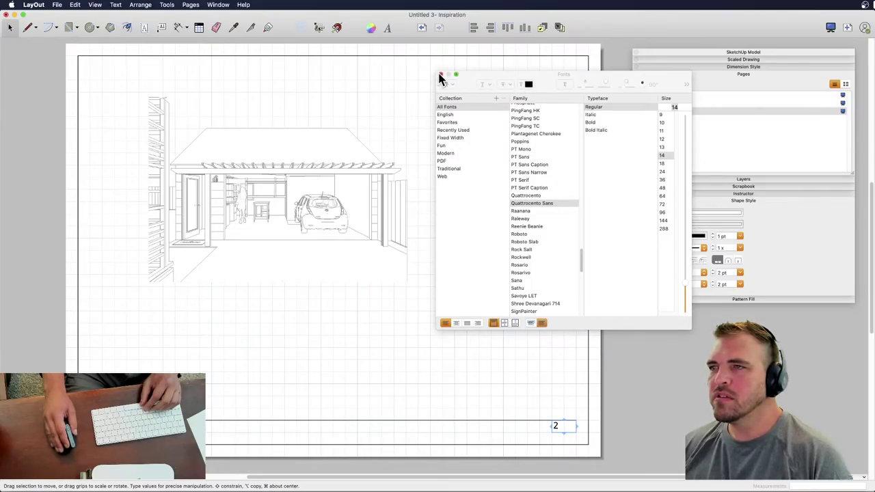
pyautogui.click(440, 75)
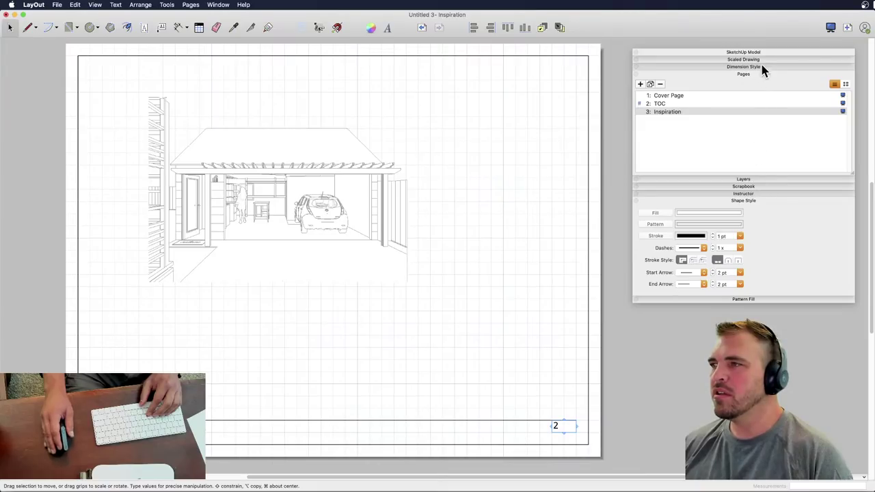
# - Add a layer named 'Every page' and delete the old On Every Page layer
pyautogui.click(750, 179)
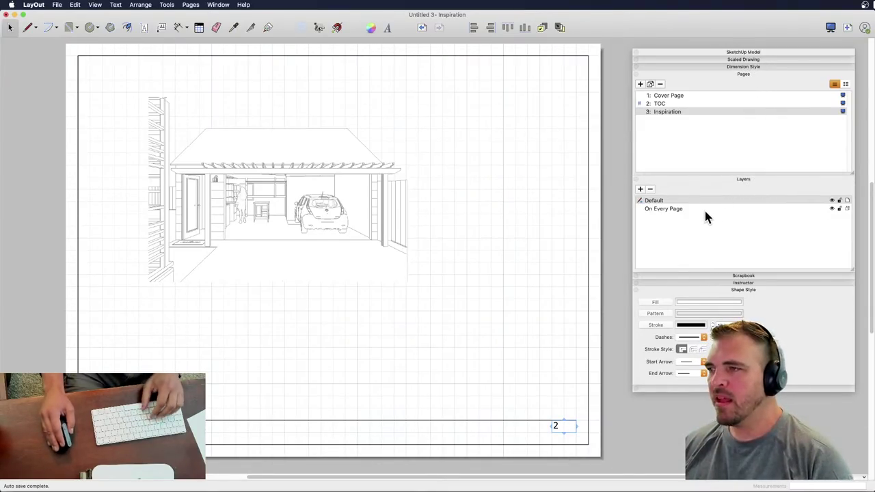
pyautogui.click(611, 334)
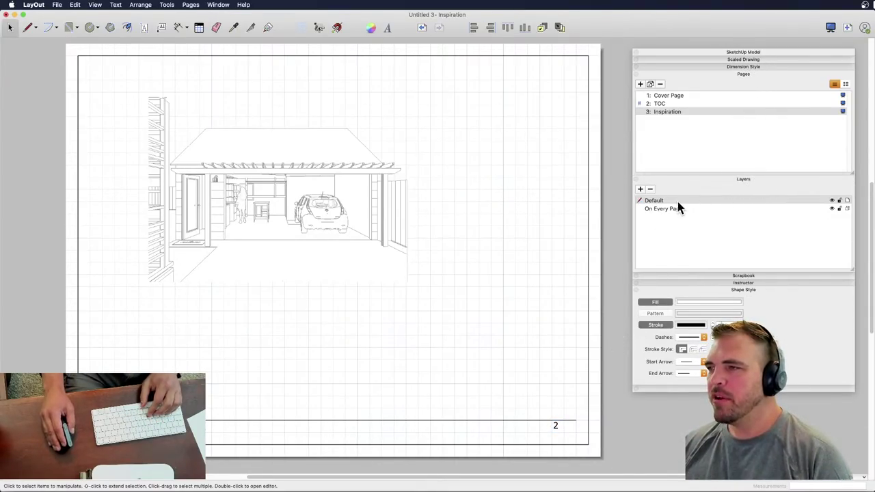
pyautogui.click(641, 190)
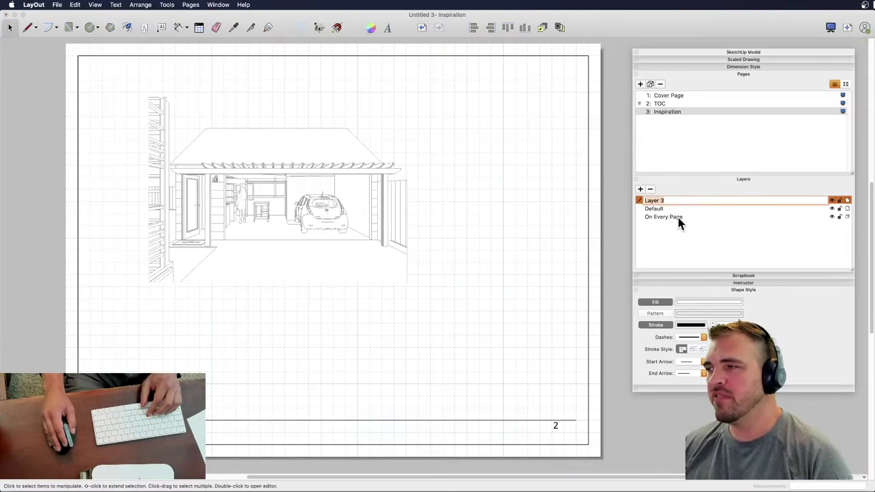
pyautogui.click(847, 201)
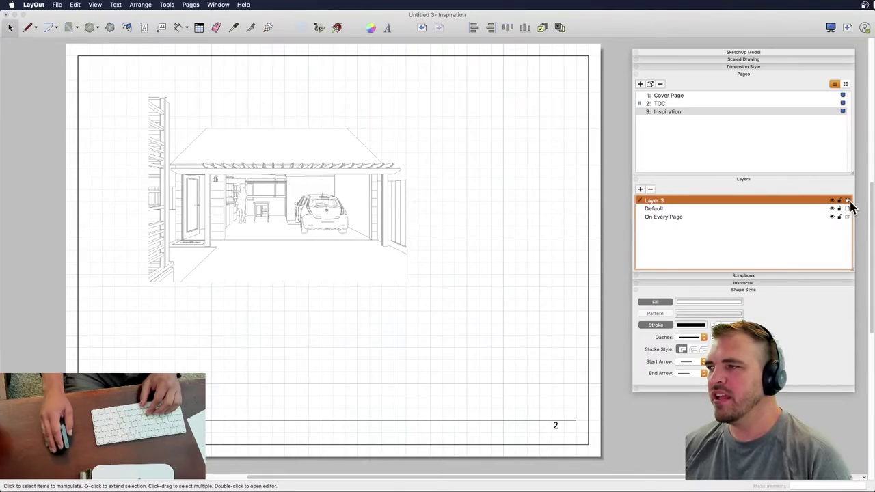
pyautogui.doubleClick(654, 201)
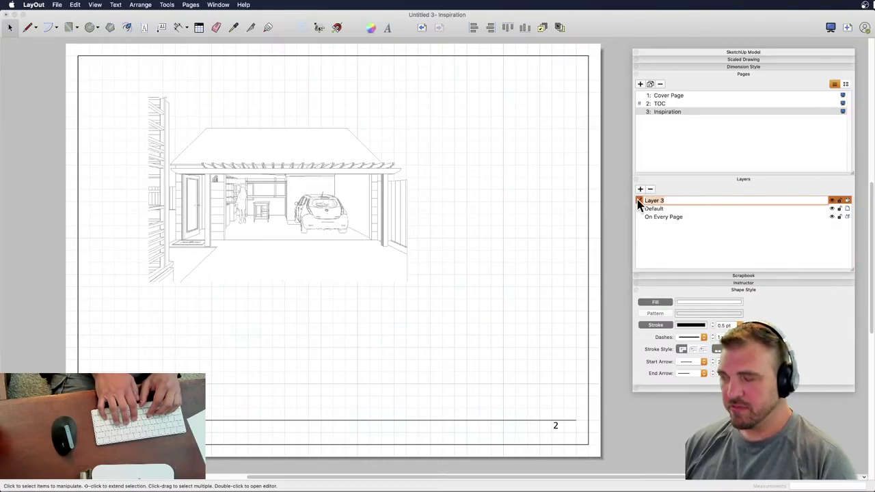
pyautogui.write('Every page')
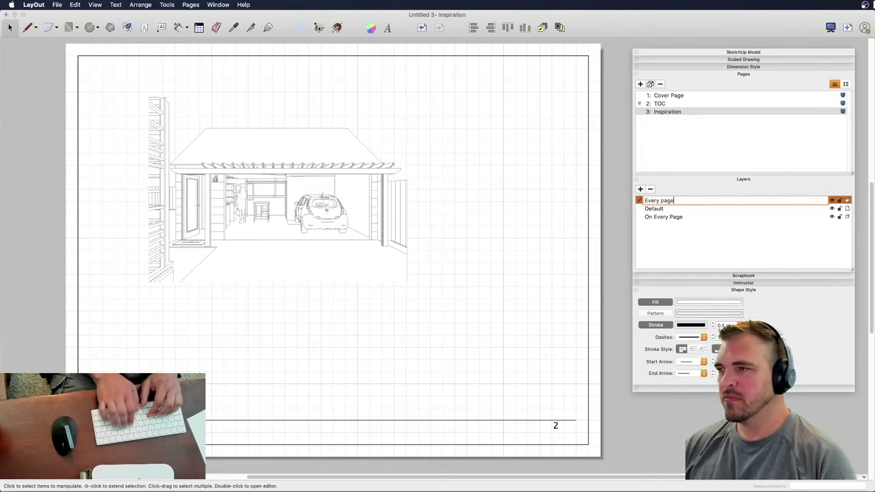
pyautogui.press('Return')
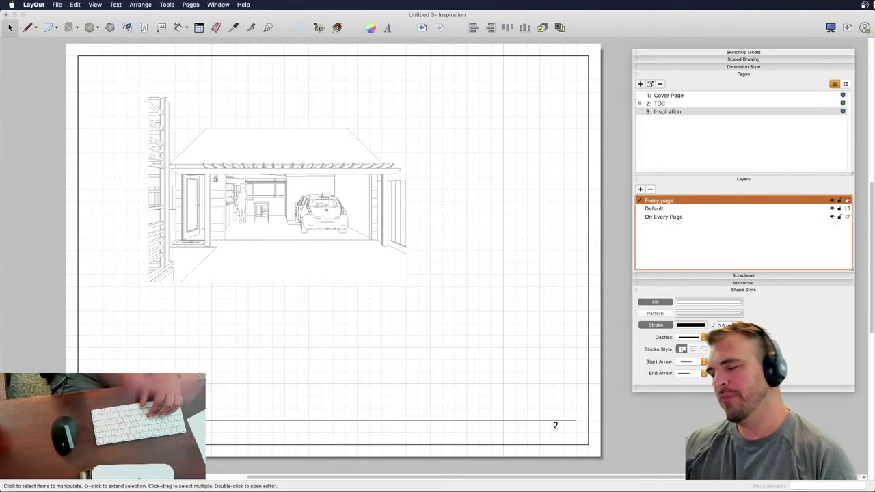
pyautogui.click(676, 217)
pyautogui.click(651, 192)
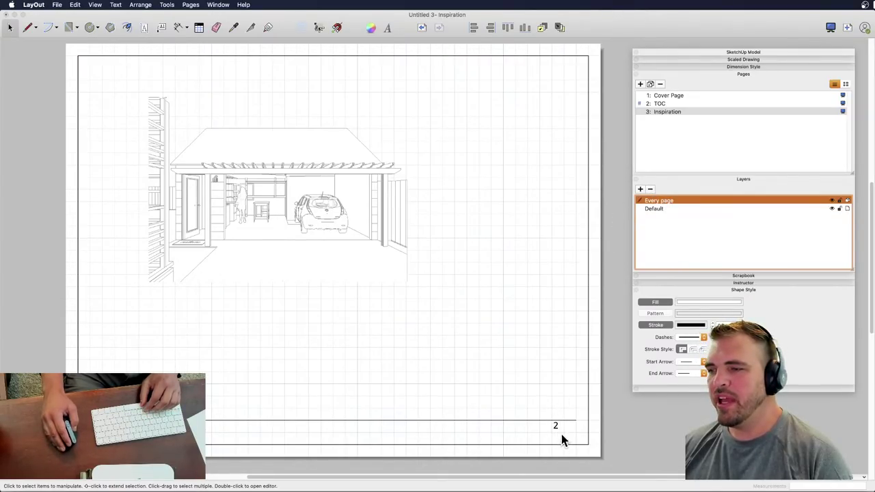
# - Move the page number near the top and onto the Every page layer, then view TOC
pyautogui.click(555, 426)
pyautogui.rightClick(554, 425)
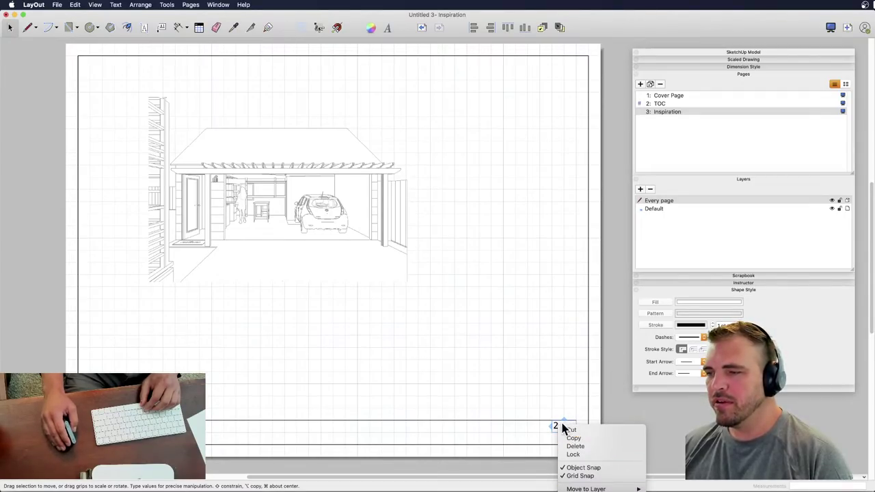
pyautogui.click(560, 425)
pyautogui.moveTo(554, 425); pyautogui.dragTo(471, 97)
pyautogui.rightClick(470, 100)
pyautogui.moveTo(524, 163)
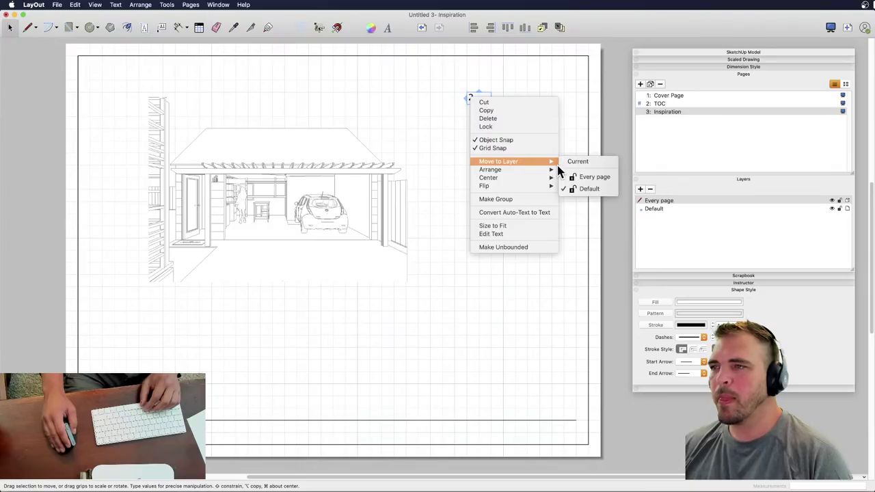
pyautogui.click(589, 177)
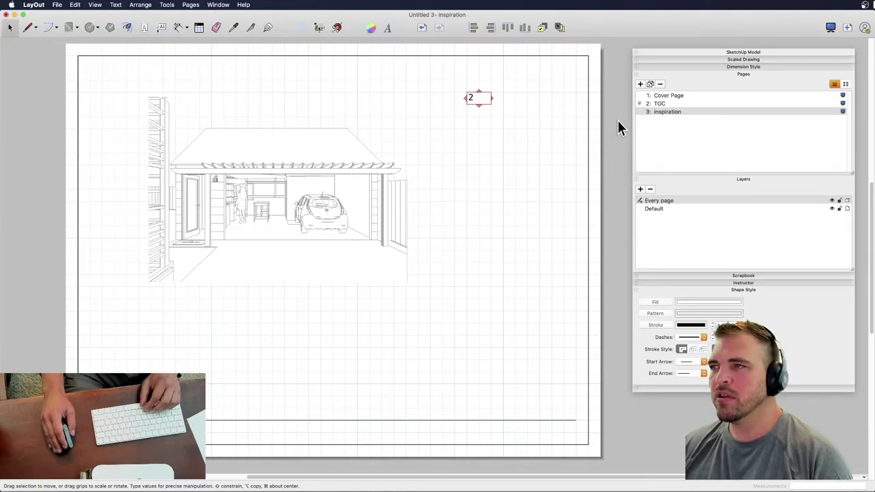
pyautogui.click(660, 103)
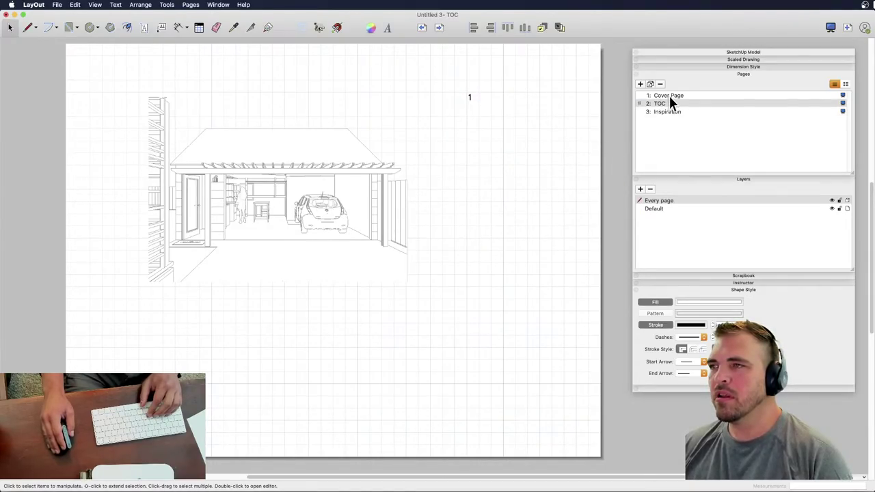
# - Reorder the pages so the TOC page sits above the Cover Page
pyautogui.click(668, 96)
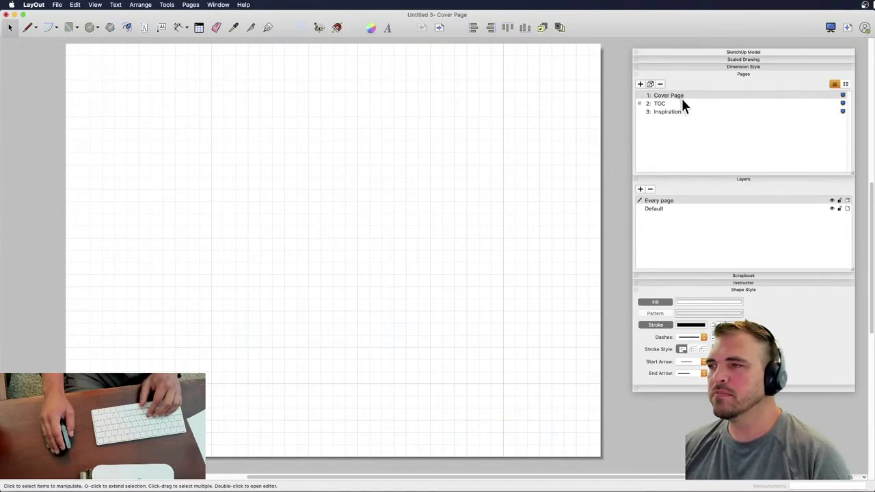
pyautogui.click(672, 104)
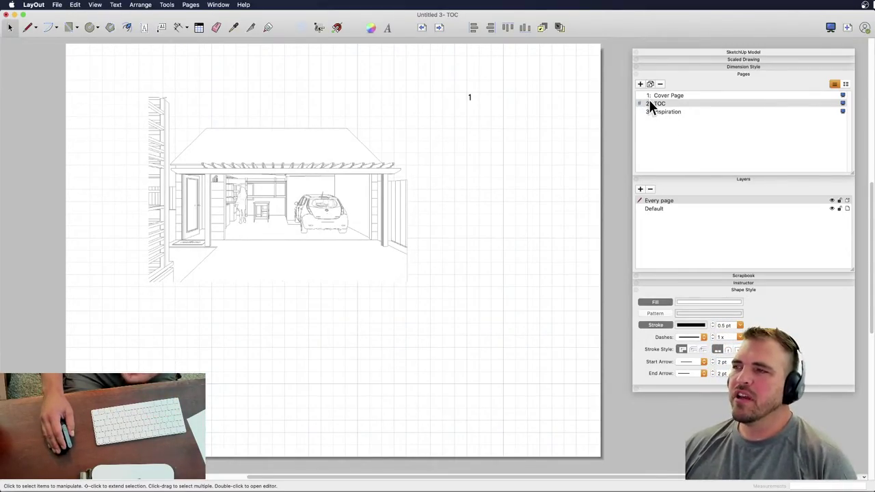
pyautogui.moveTo(640, 103); pyautogui.dragTo(642, 96)
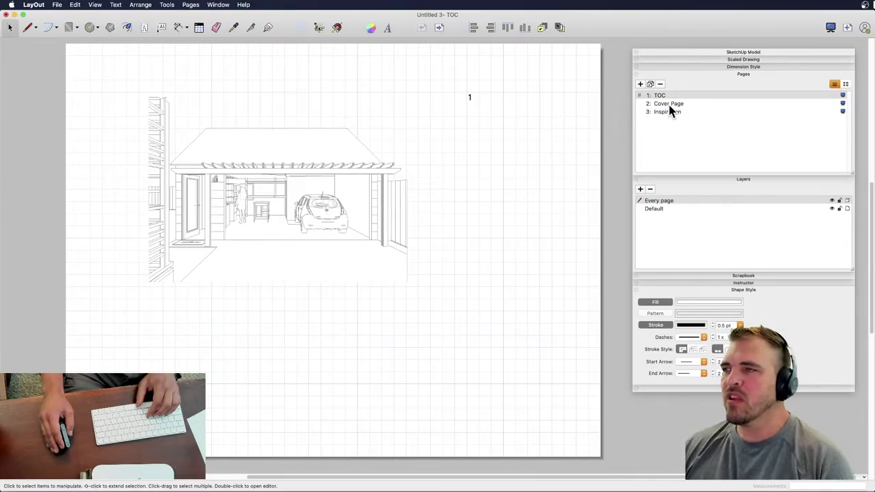
pyautogui.click(667, 104)
pyautogui.click(663, 111)
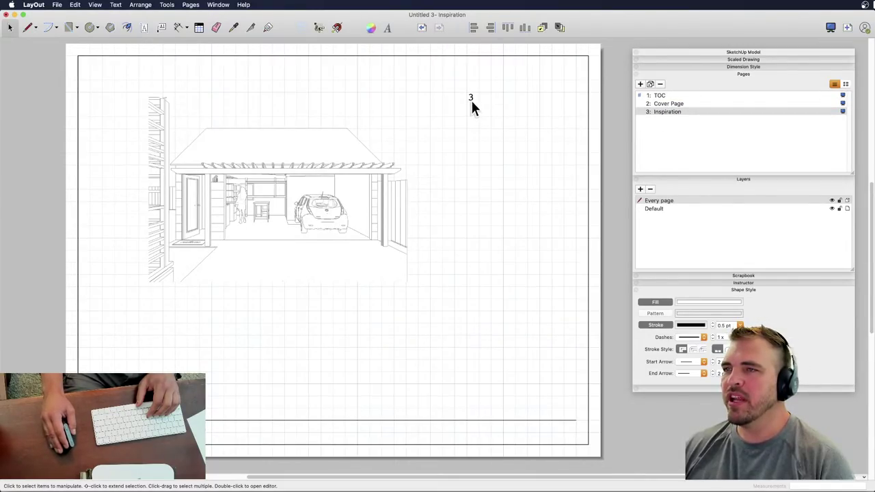
# - Rename the first page 'Cover Page' and the second page 'TOC'
pyautogui.doubleClick(662, 96)
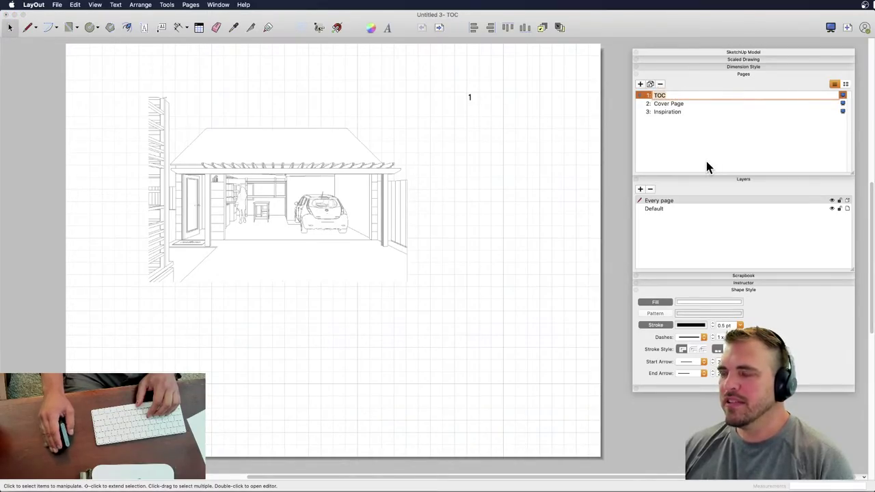
pyautogui.write('Cover')
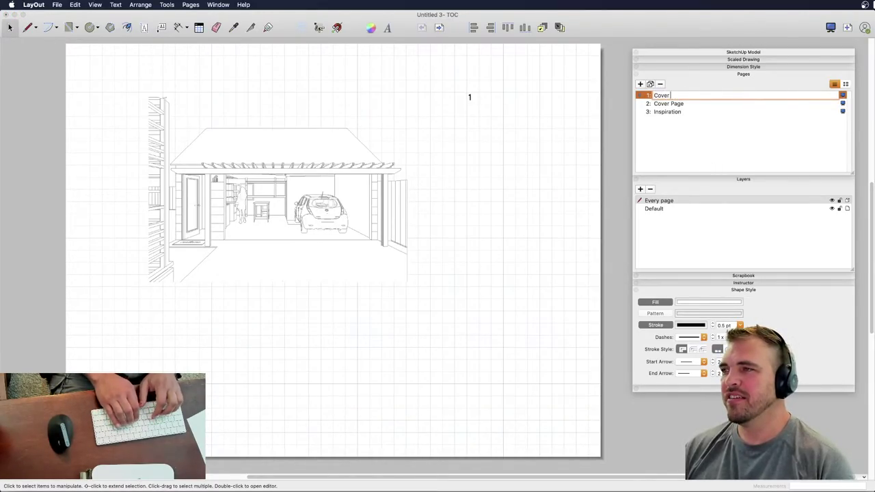
pyautogui.write(' Page')
pyautogui.press('Return')
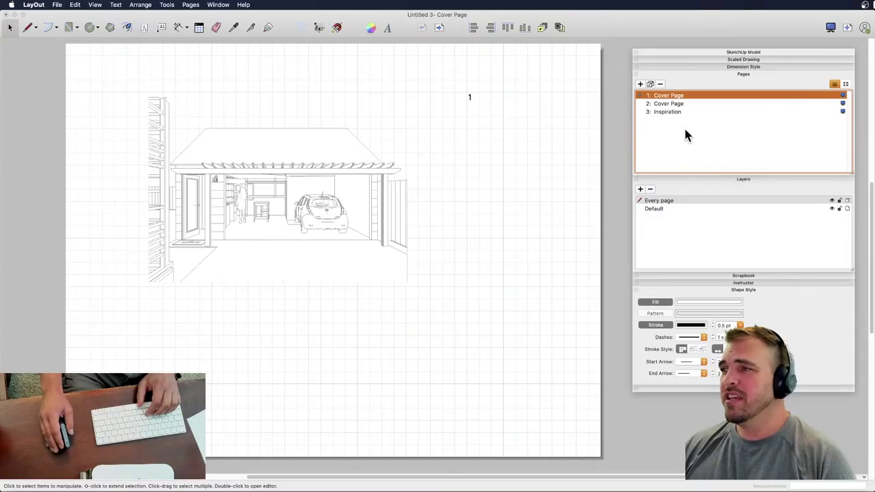
pyautogui.click(679, 103)
pyautogui.click(679, 103)
pyautogui.write('TOC')
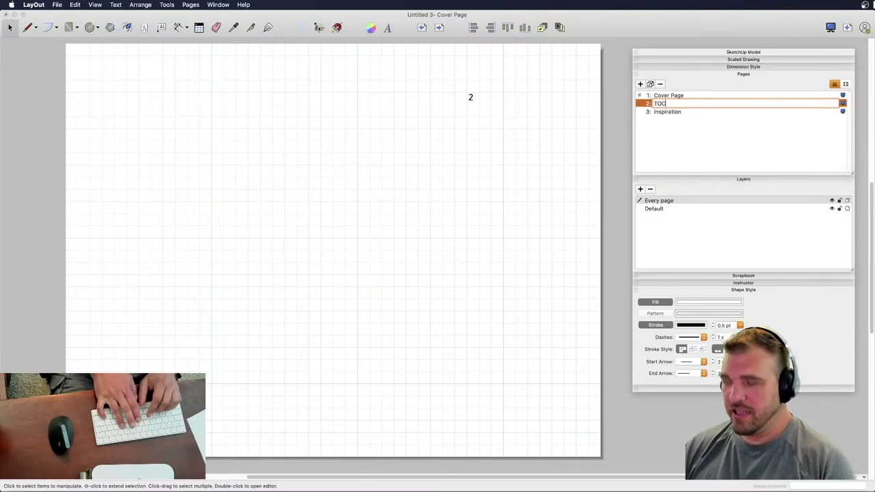
pyautogui.press('Return')
pyautogui.click(534, 149)
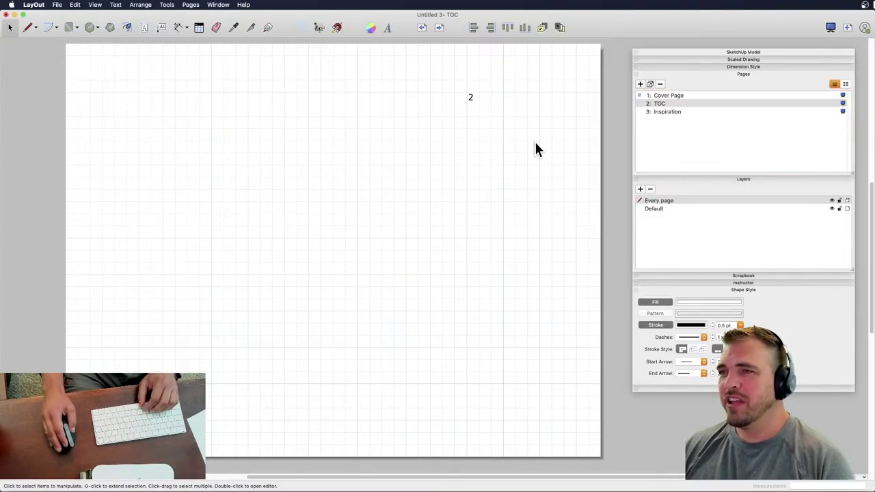
# - Move the repeating page number back down into the bottom-right footer strip
pyautogui.click(673, 97)
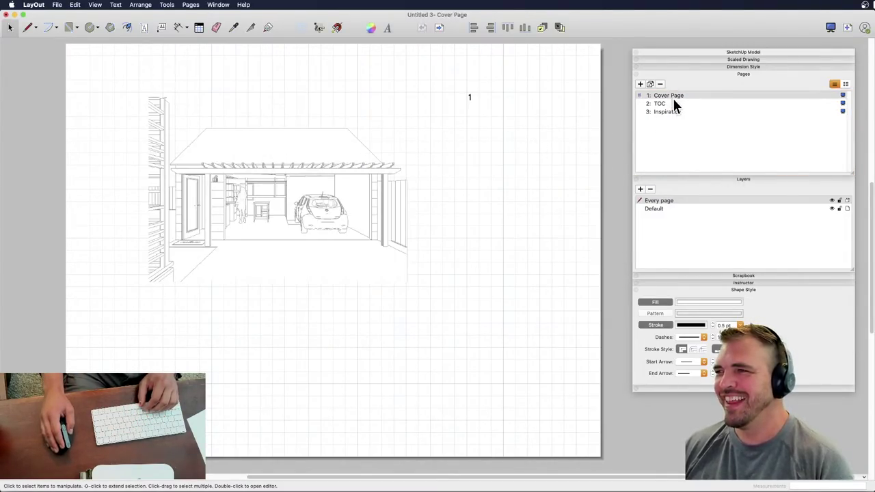
pyautogui.click(669, 103)
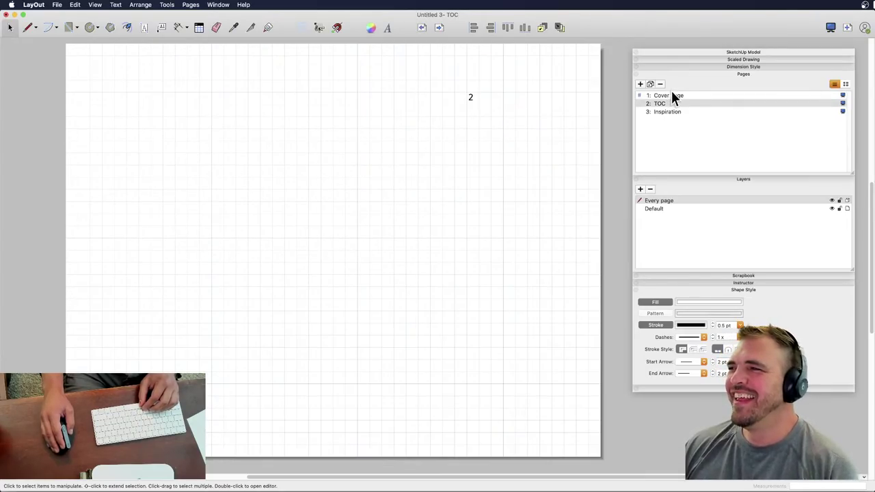
pyautogui.click(673, 95)
pyautogui.click(471, 97)
pyautogui.moveTo(471, 97)
pyautogui.mouseDown()
pyautogui.moveTo(521, 228)
pyautogui.moveTo(535, 345)
pyautogui.mouseUp()
pyautogui.click(674, 111)
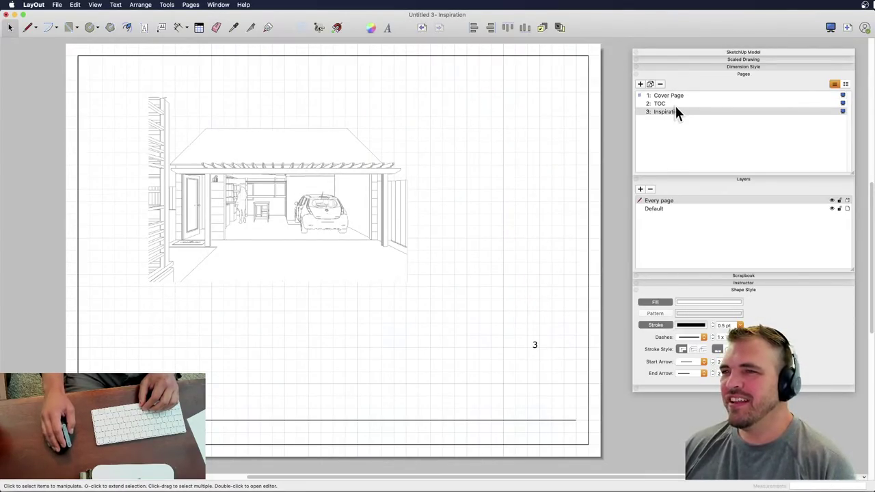
pyautogui.click(569, 425)
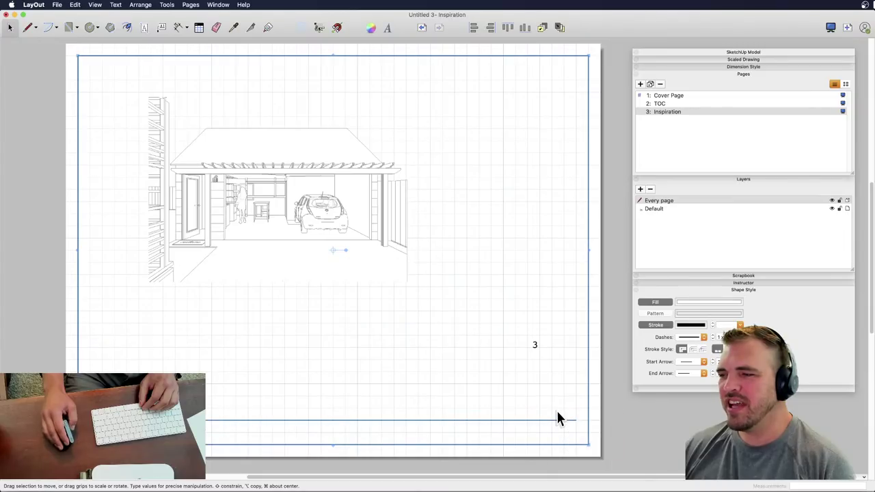
pyautogui.click(537, 346)
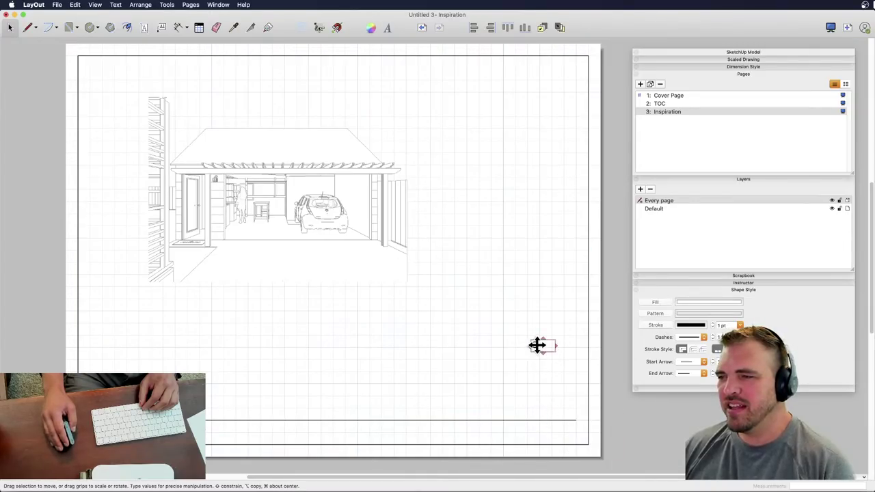
pyautogui.moveTo(535, 344); pyautogui.dragTo(557, 424)
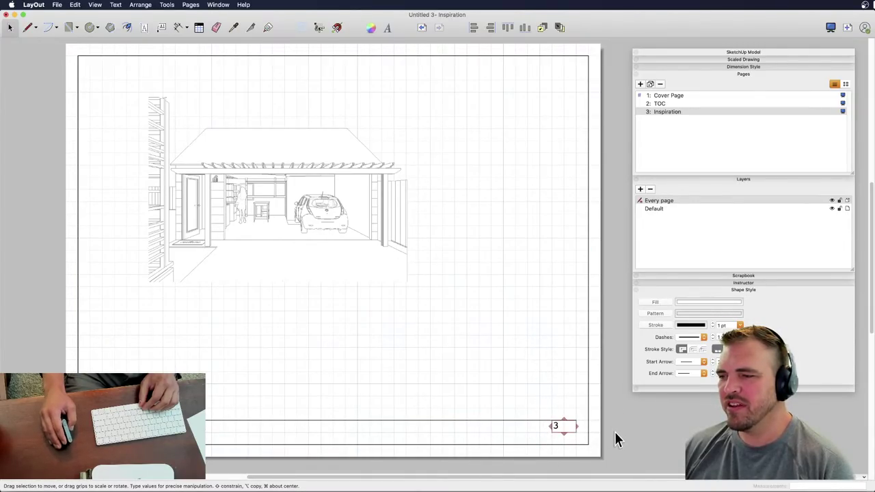
# - Move the border frame and bottom line onto the Every page layer
pyautogui.click(540, 420)
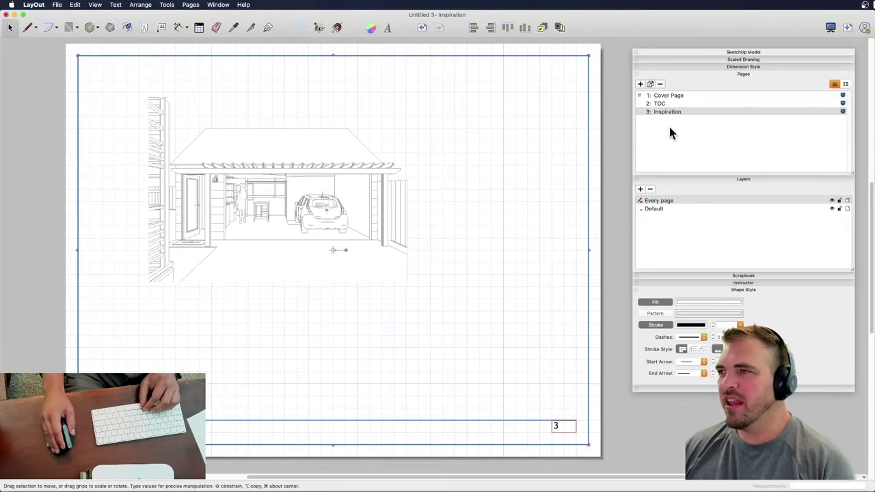
pyautogui.rightClick(592, 169)
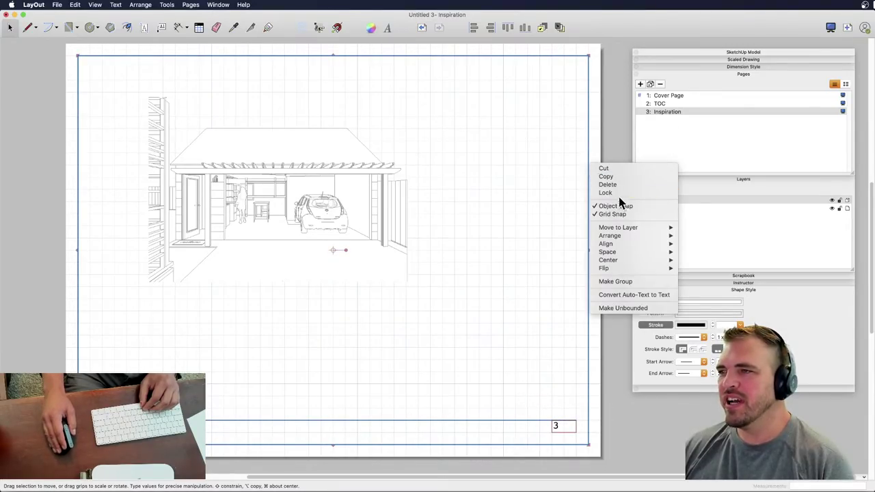
pyautogui.moveTo(644, 228)
pyautogui.click(708, 242)
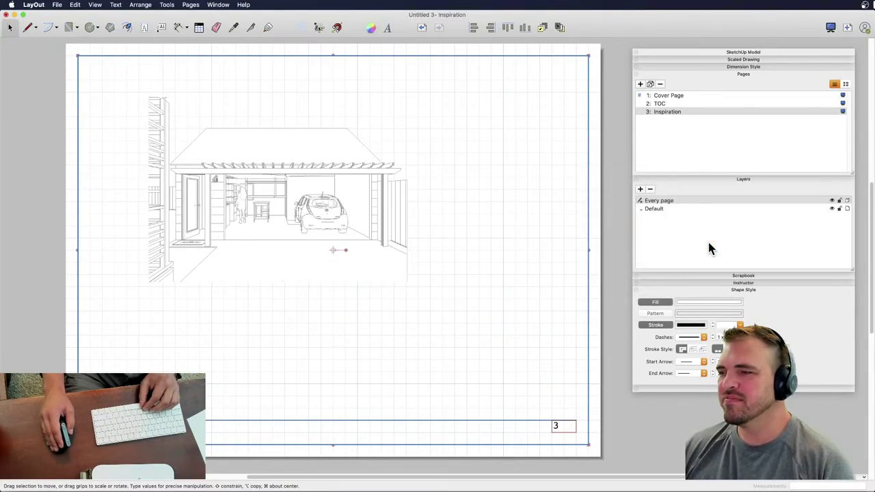
pyautogui.click(618, 190)
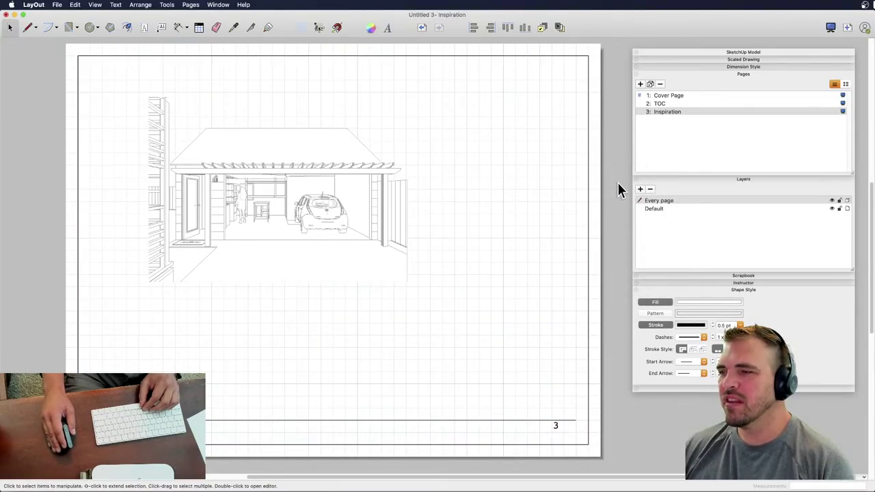
pyautogui.click(670, 104)
pyautogui.click(671, 97)
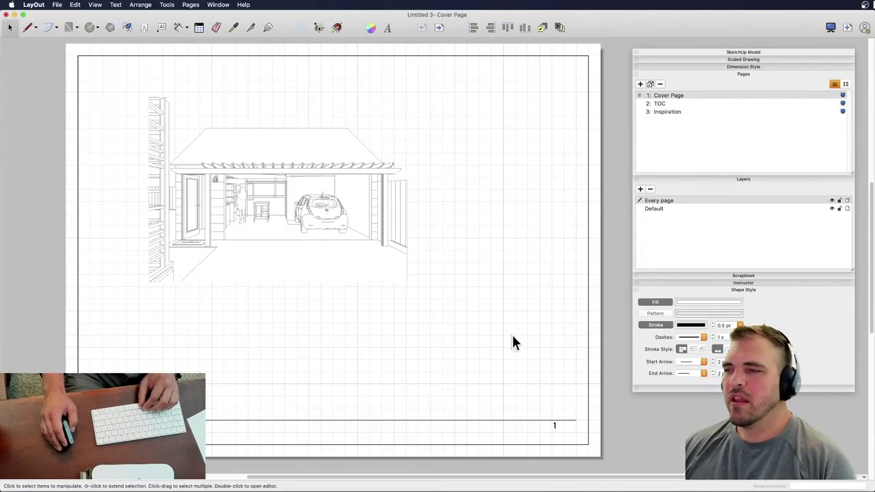
# - Copy the page-number box to the bottom-left footer and insert the <PageName> auto-text
pyautogui.click(555, 427)
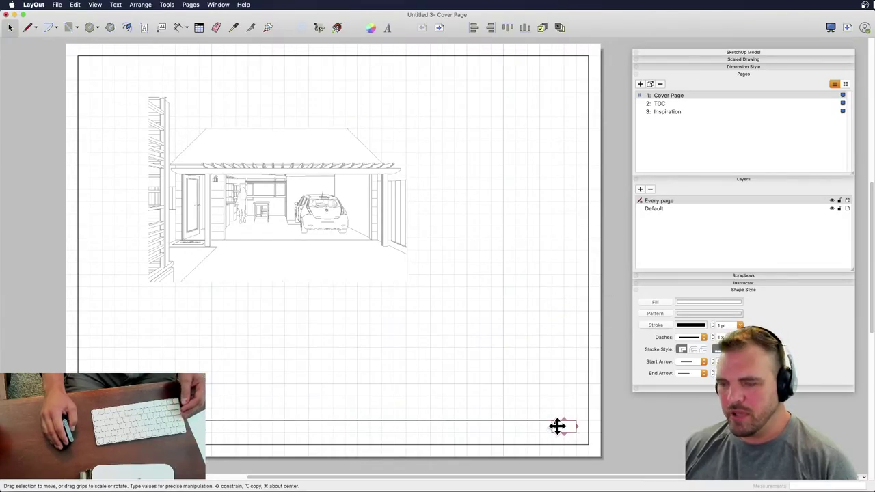
pyautogui.moveTo(555, 428); pyautogui.dragTo(103, 428)
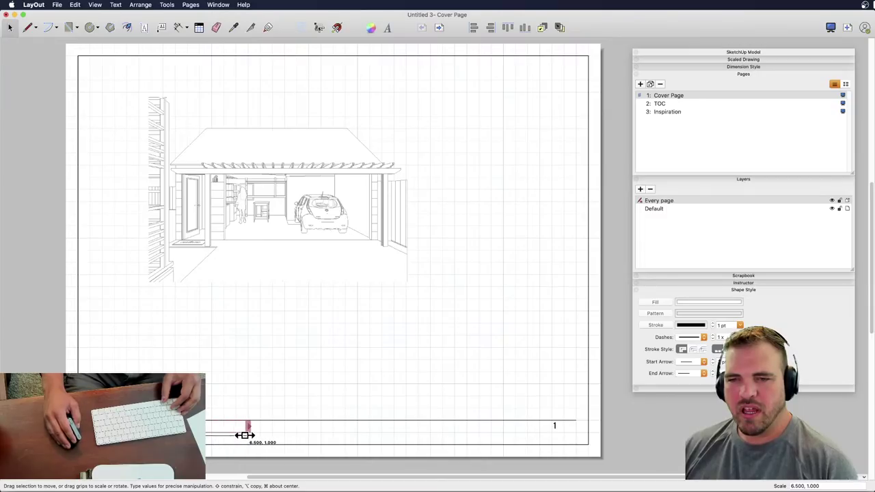
pyautogui.doubleClick(102, 426)
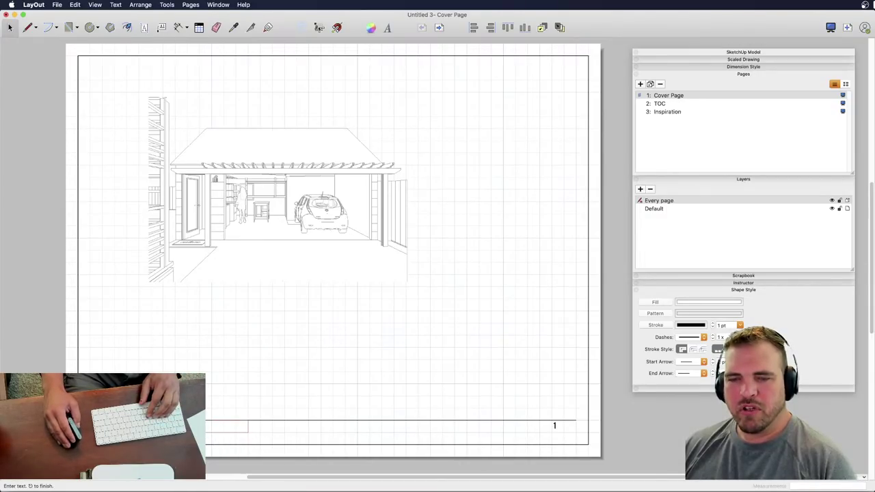
pyautogui.click(117, 5)
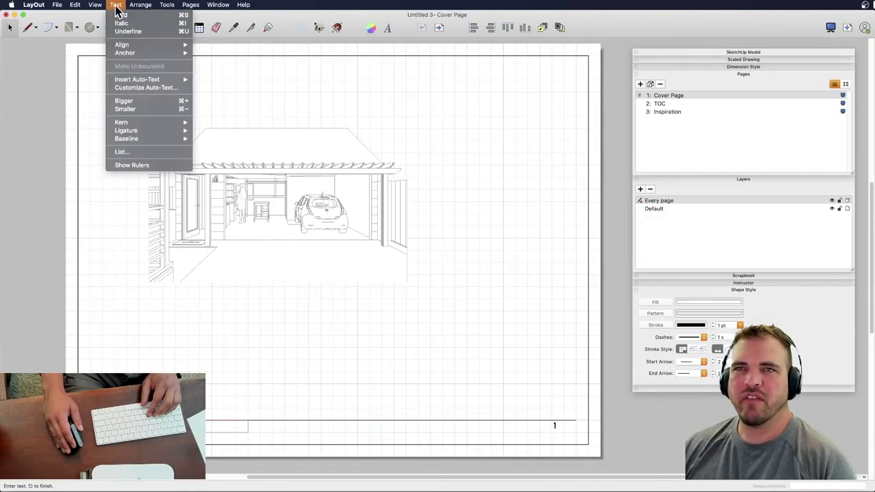
pyautogui.moveTo(168, 78)
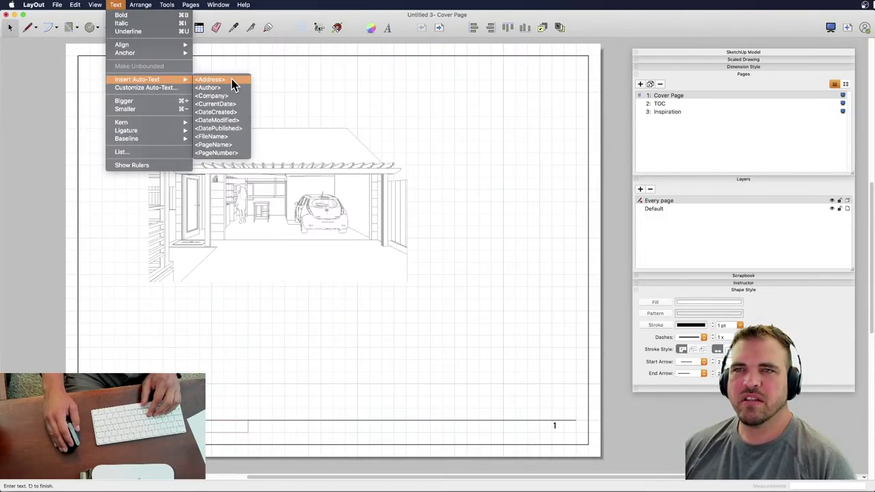
pyautogui.click(217, 145)
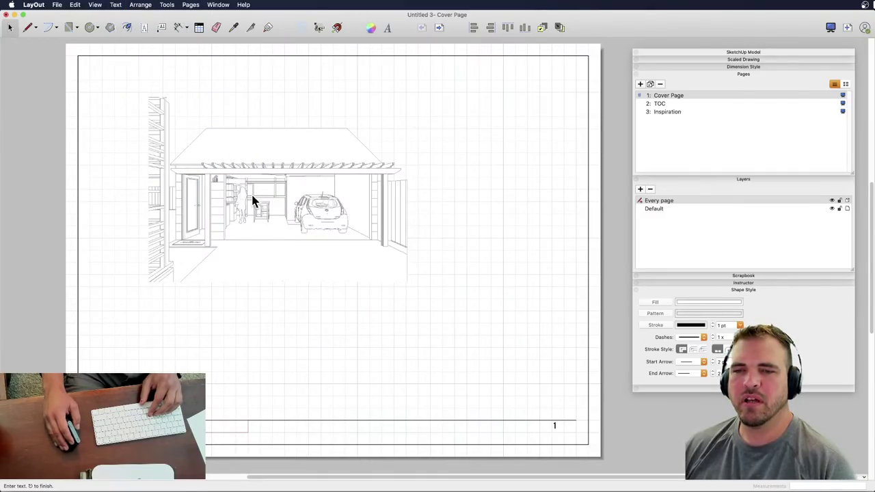
# - Add blank Page 4 and Page 5 after Inspiration, then return to the Cover Page
pyautogui.click(610, 264)
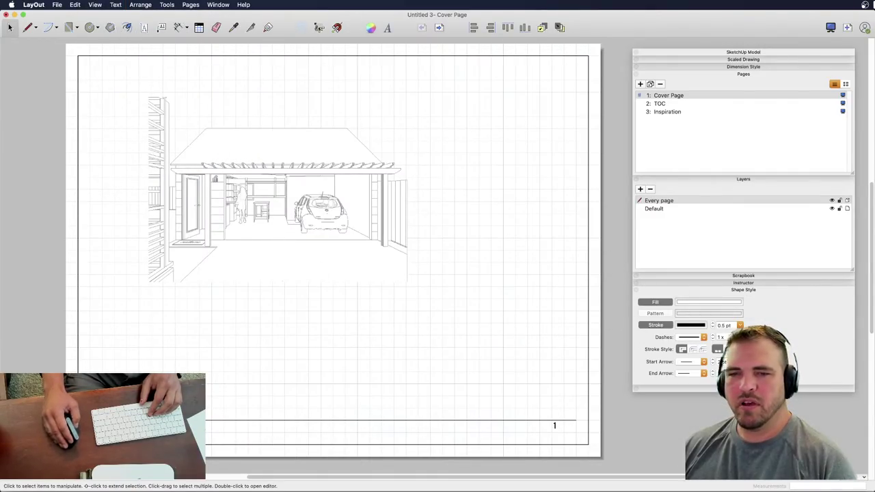
pyautogui.click(660, 104)
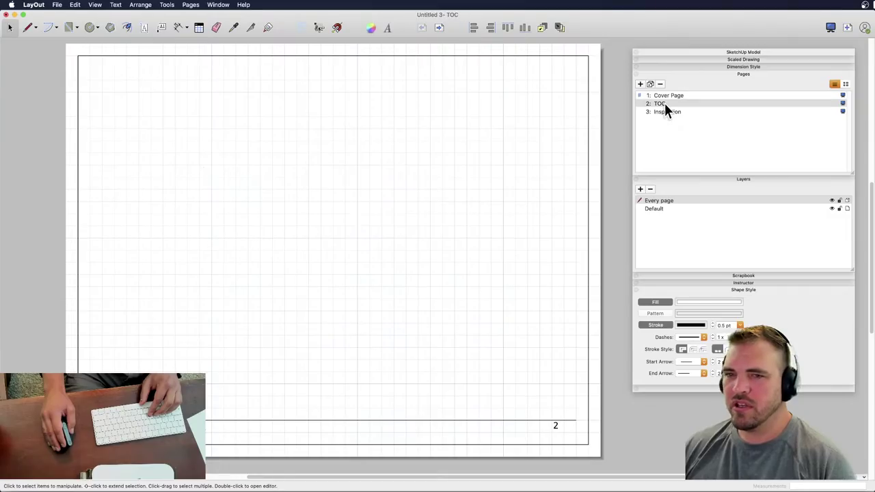
pyautogui.click(667, 112)
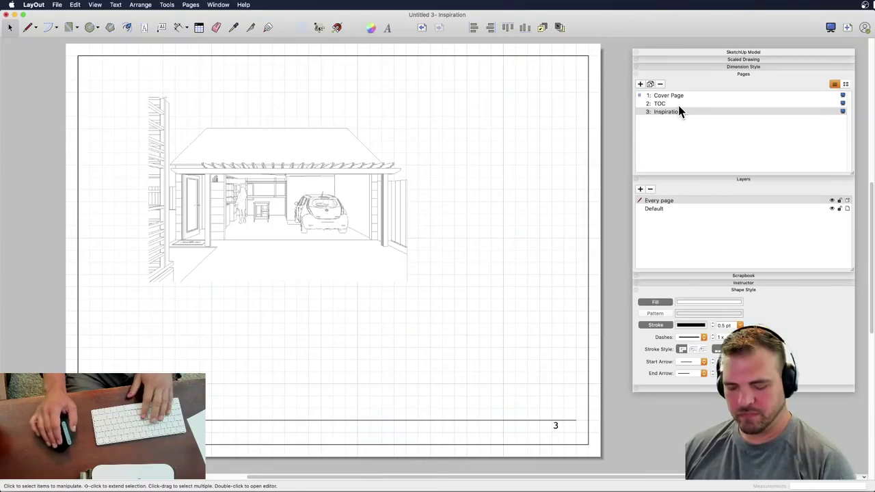
pyautogui.click(641, 84)
pyautogui.click(640, 83)
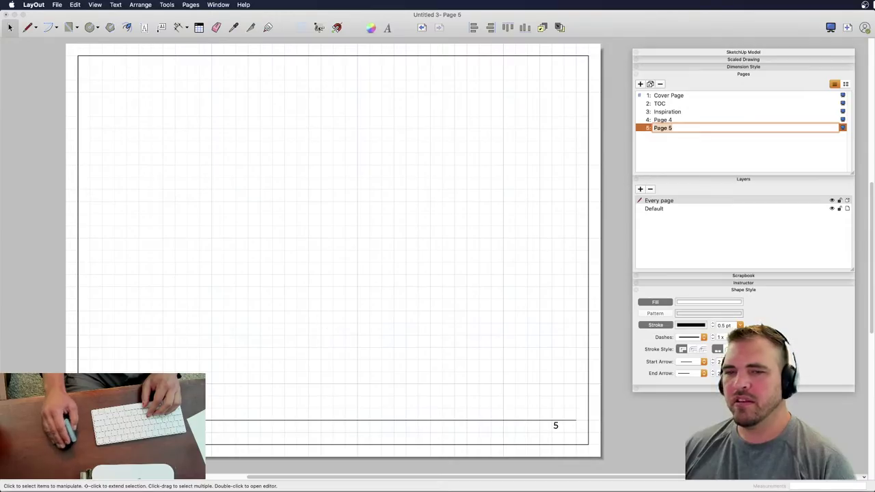
pyautogui.click(667, 120)
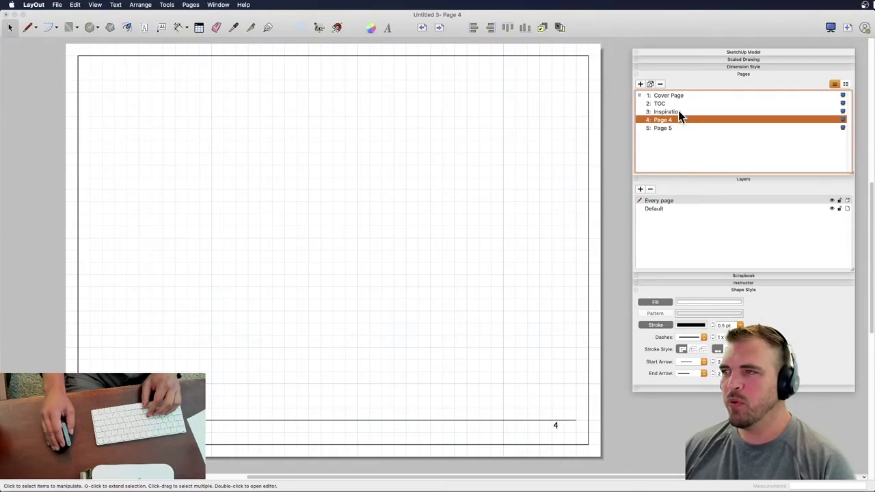
pyautogui.click(674, 111)
pyautogui.click(673, 104)
pyautogui.click(672, 96)
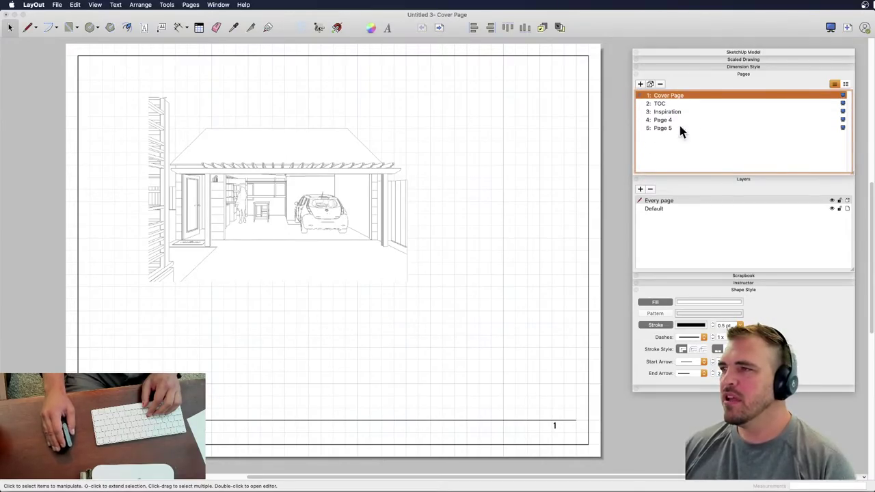
pyautogui.click(265, 216)
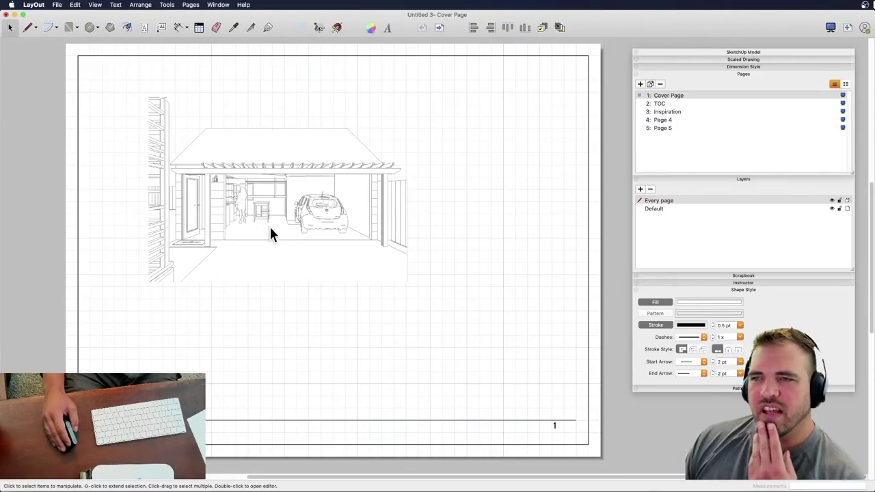
# - Snap the garage perspective to the top-left margin corner and scale it to fill the frame
pyautogui.click(323, 198)
pyautogui.moveTo(272, 230); pyautogui.dragTo(223, 201)
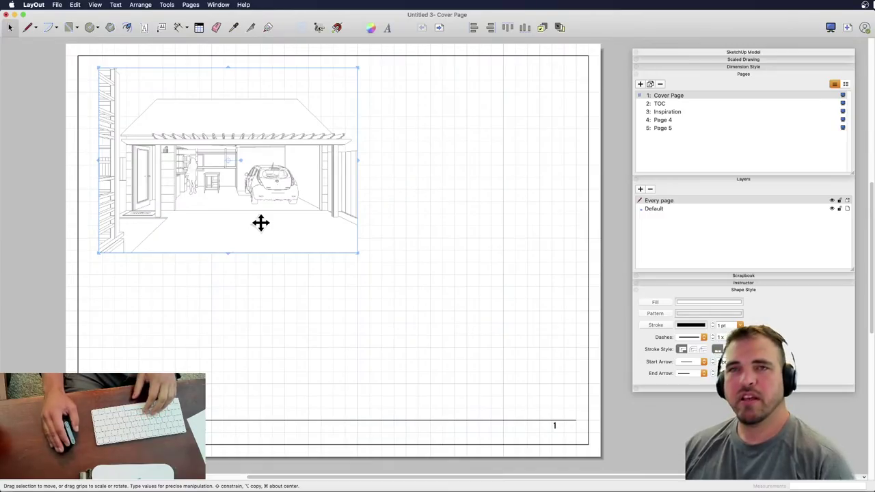
pyautogui.moveTo(182, 214); pyautogui.dragTo(154, 194)
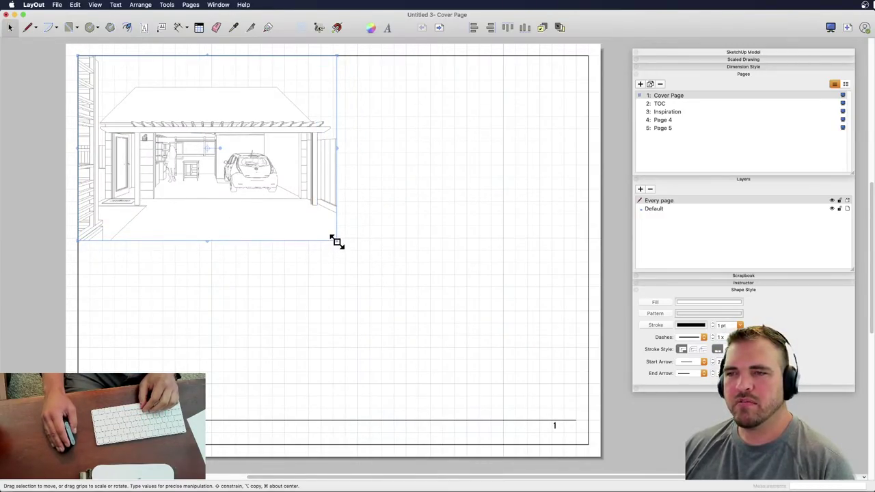
pyautogui.moveTo(335, 239); pyautogui.dragTo(588, 412)
pyautogui.moveTo(586, 358); pyautogui.dragTo(588, 355)
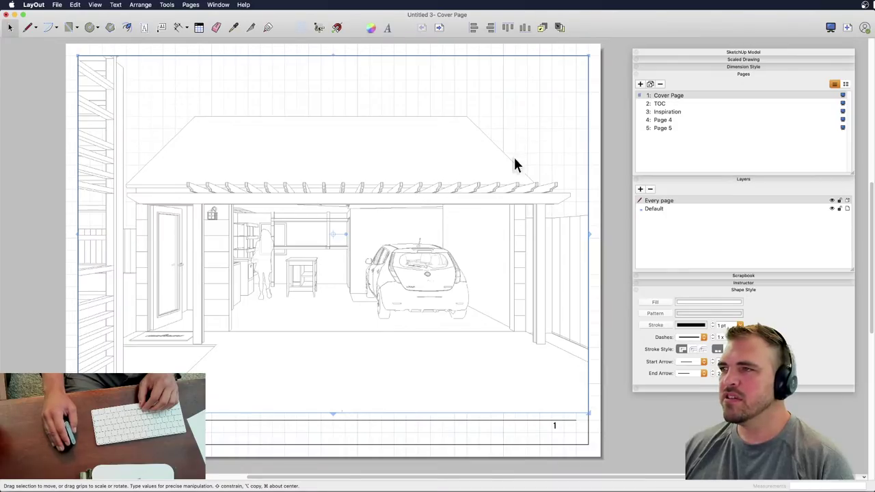
# - Show the garage viewport's SketchUp Model settings, keeping the Cover scene selected
pyautogui.click(752, 53)
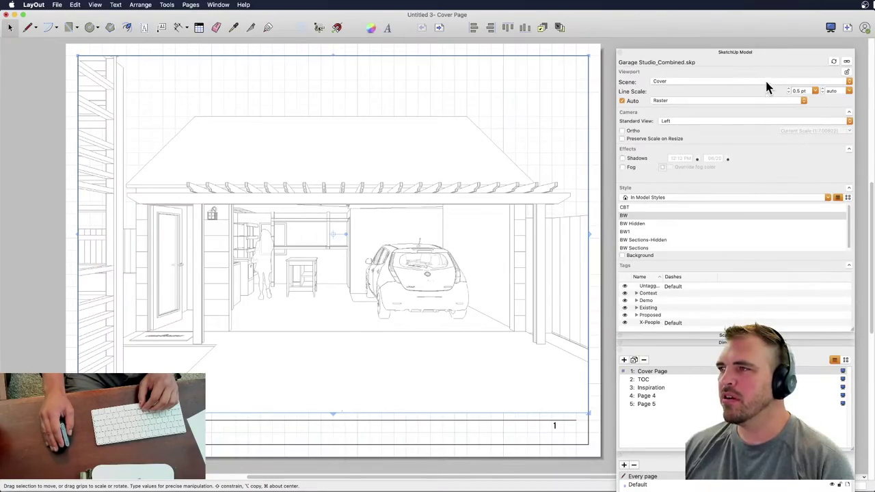
pyautogui.click(766, 81)
pyautogui.click(708, 83)
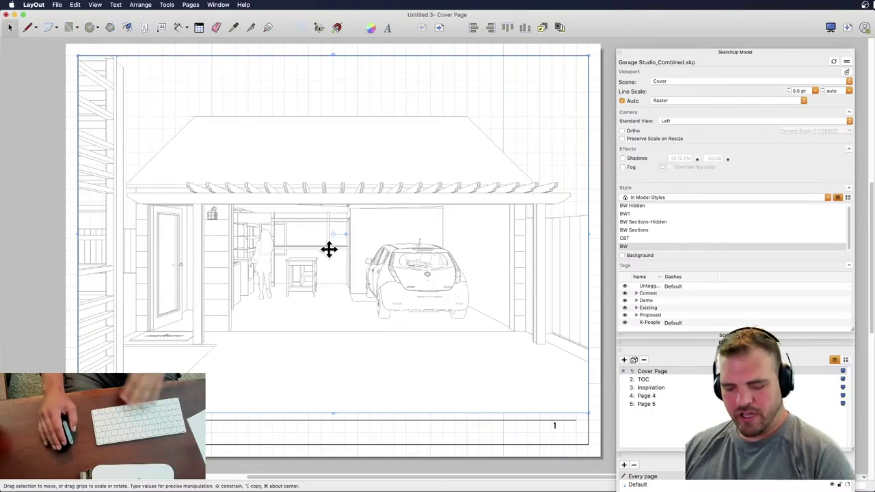
pyautogui.press('Escape')
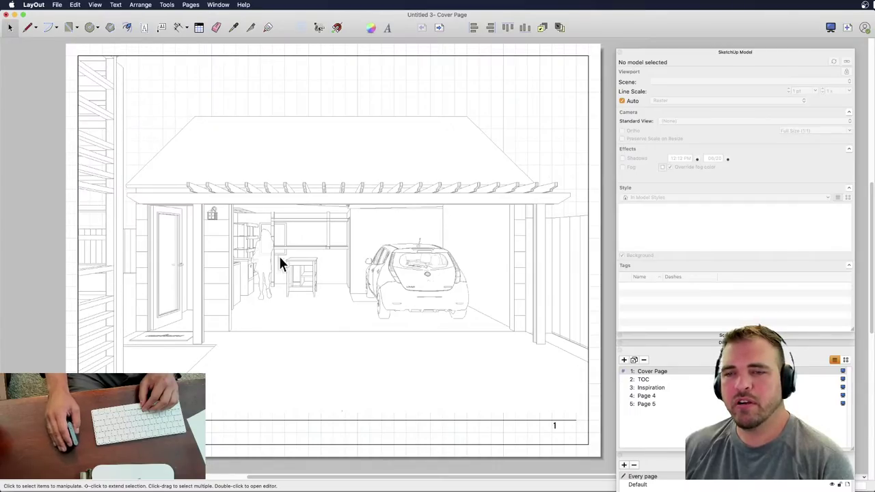
pyautogui.click(236, 174)
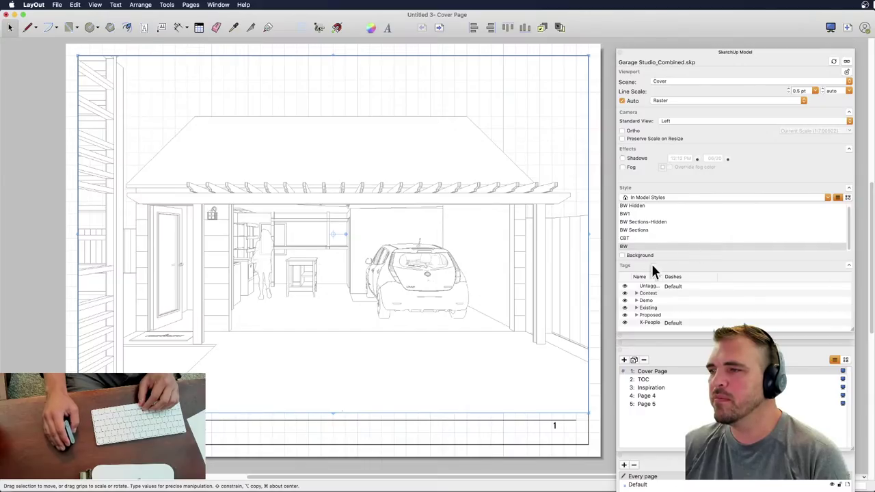
# - Expand the Context tag and hide the C-Deck tag
pyautogui.moveTo(711, 59); pyautogui.dragTo(703, 22)
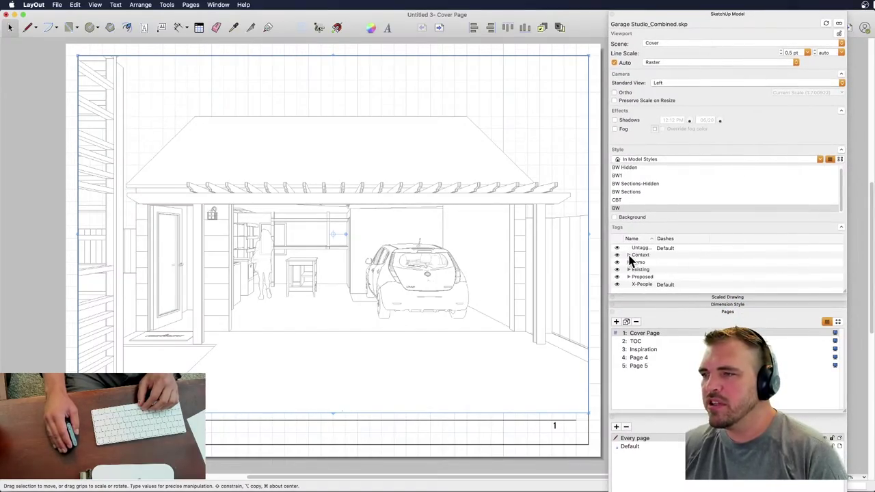
pyautogui.click(629, 255)
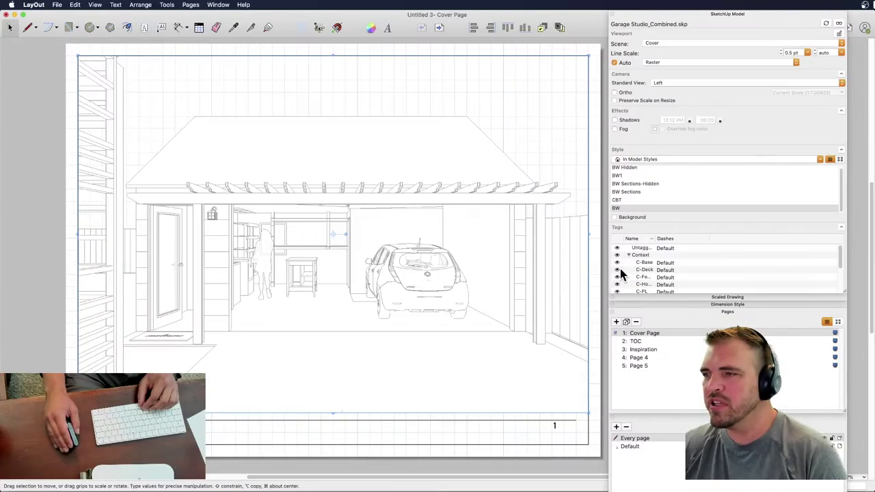
pyautogui.click(617, 270)
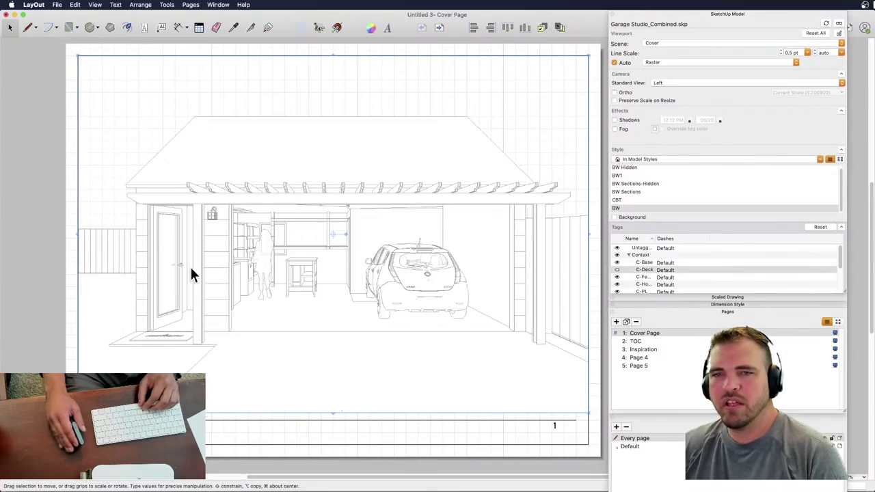
# - Switch on the trees tag so a sketched tree appears beside the garage
pyautogui.scroll(-3, 698, 271)
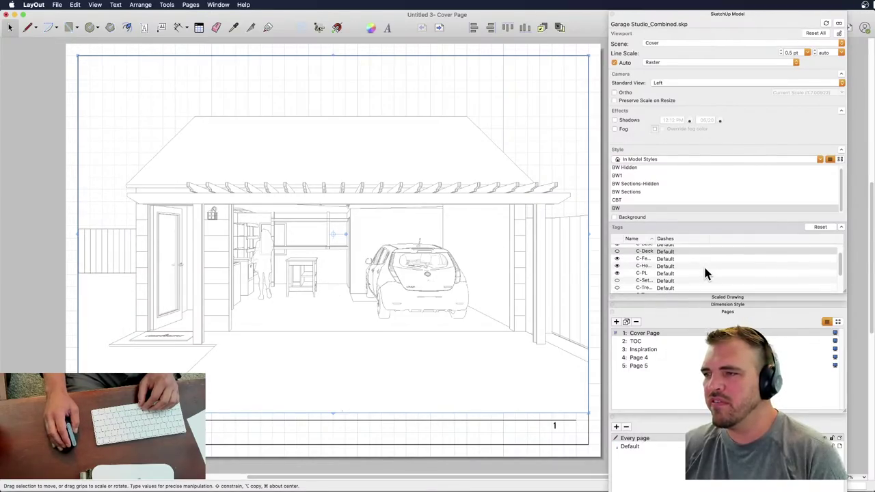
pyautogui.scroll(-3, 704, 270)
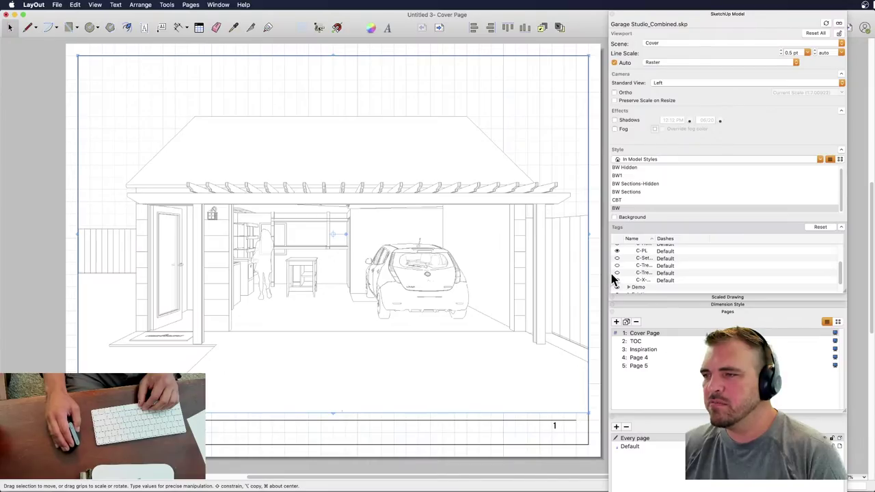
pyautogui.click(616, 273)
pyautogui.scroll(5, 616, 273)
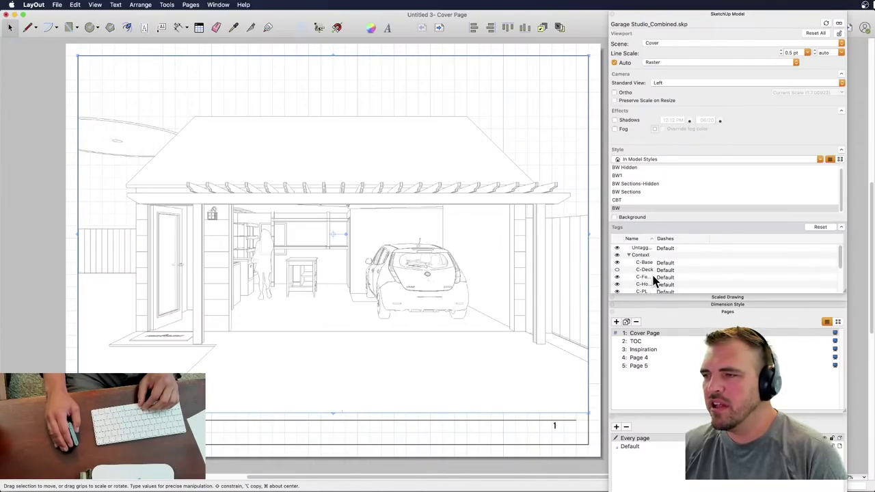
pyautogui.scroll(-3, 654, 280)
pyautogui.click(617, 274)
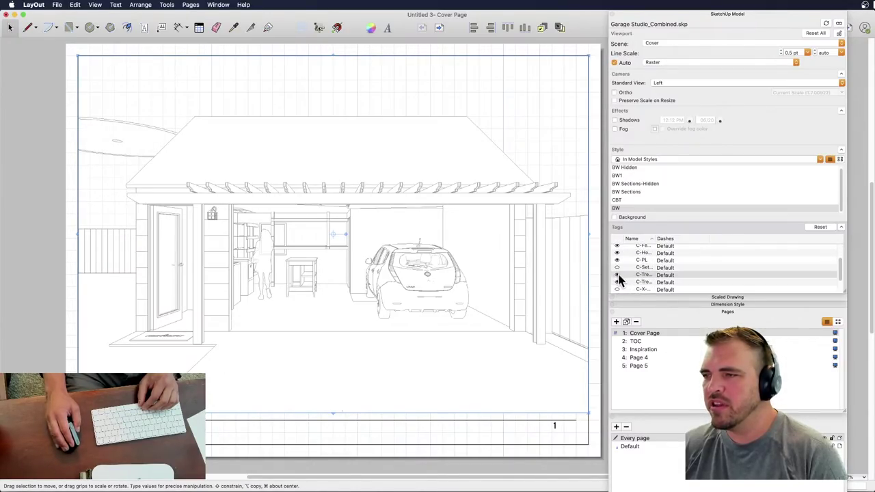
pyautogui.scroll(4, 619, 280)
pyautogui.scroll(-3, 622, 285)
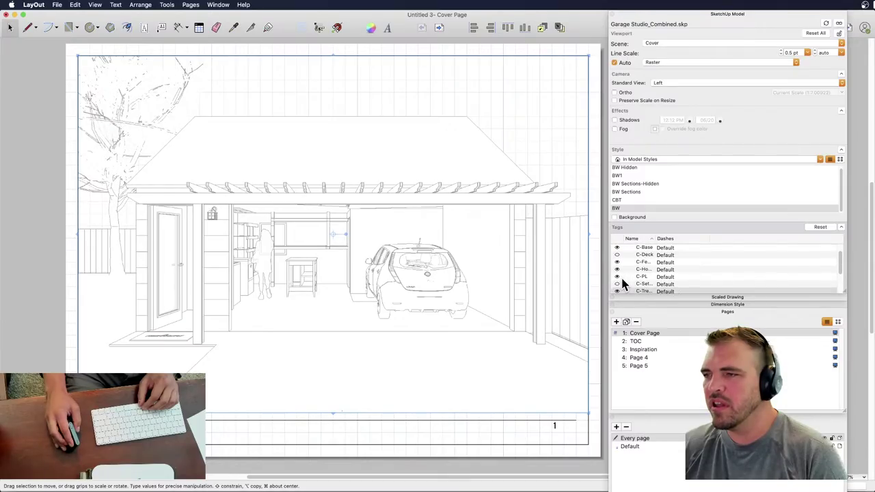
pyautogui.click(617, 289)
pyautogui.scroll(3, 617, 290)
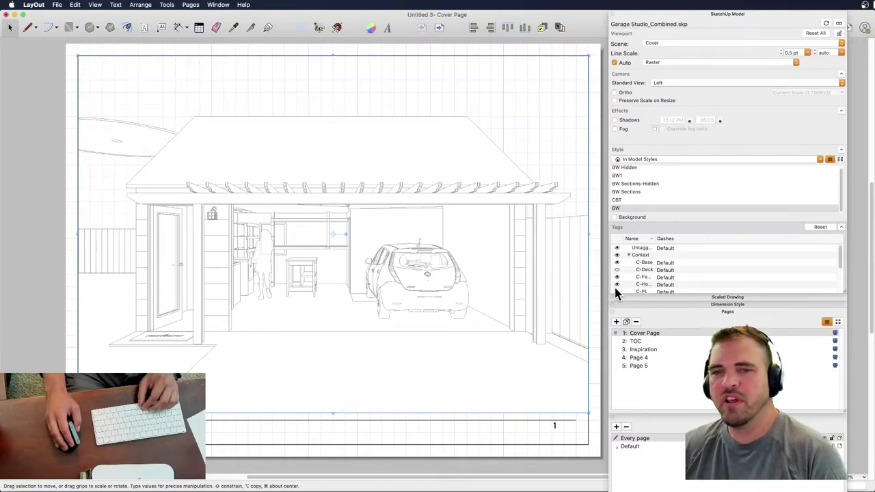
pyautogui.scroll(-2, 674, 271)
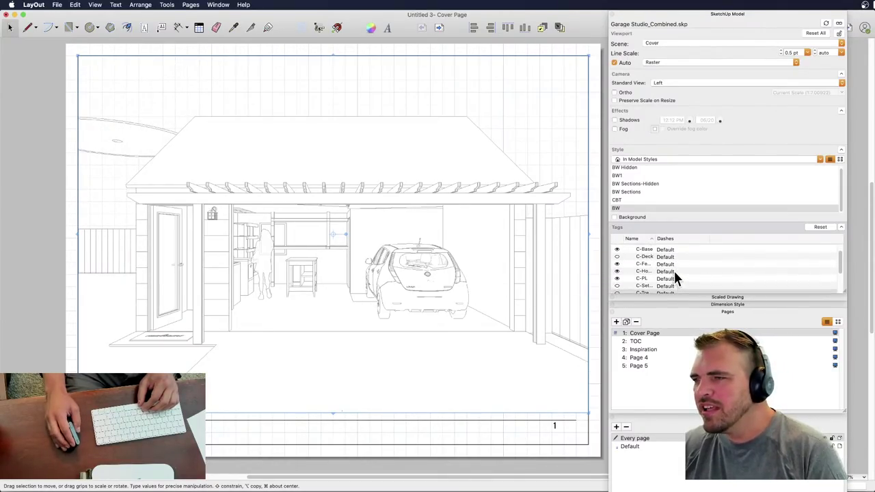
pyautogui.moveTo(847, 294); pyautogui.dragTo(848, 374)
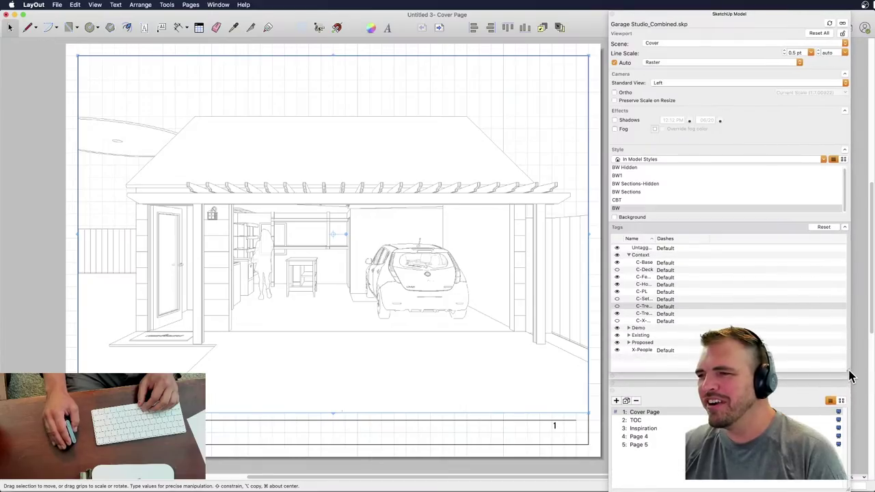
pyautogui.click(617, 307)
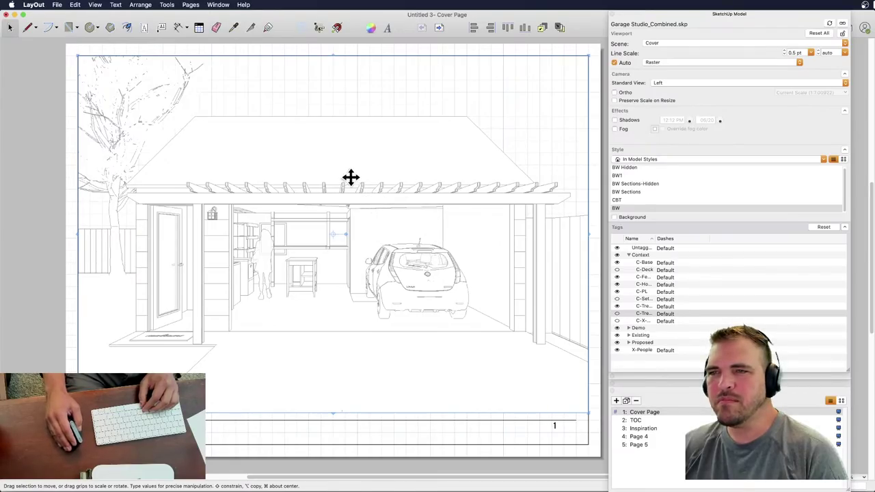
pyautogui.press('Escape')
# - Turn on shadows for the garage viewport
pyautogui.click(322, 178)
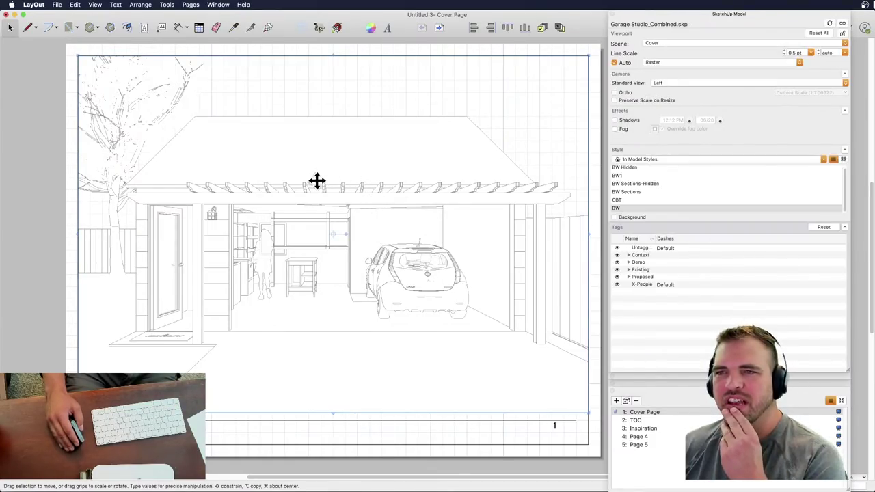
pyautogui.rightClick(318, 181)
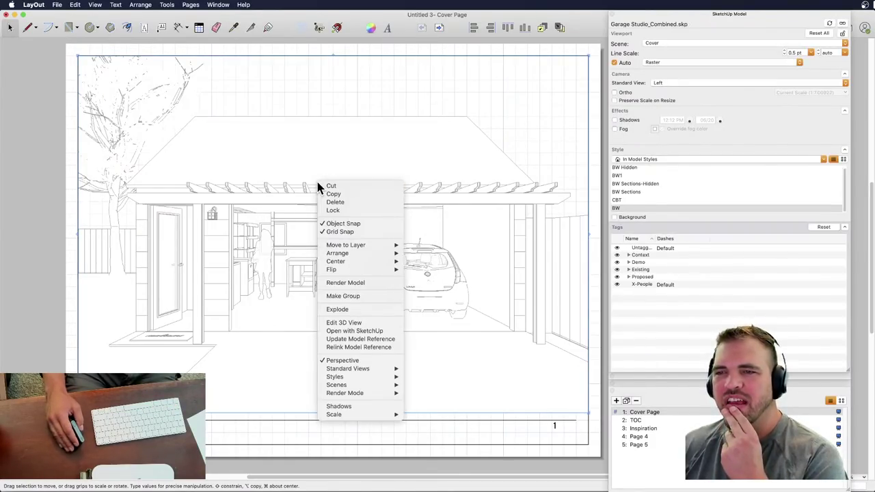
pyautogui.click(370, 406)
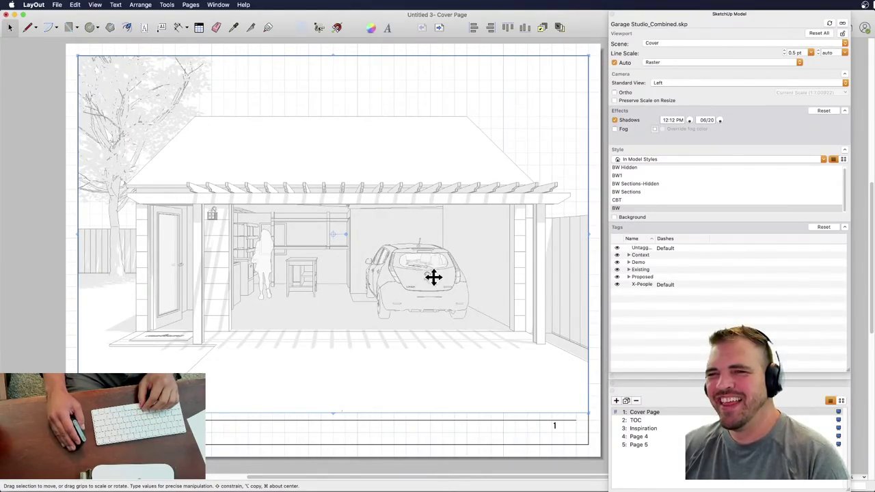
# - Hide the Demo tag and show P-GarageDoor under Proposed so the garage door appears
pyautogui.click(617, 262)
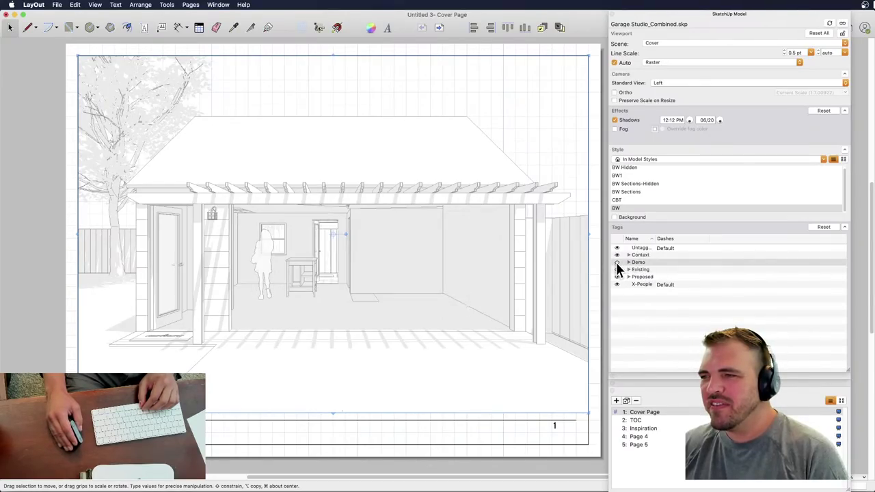
pyautogui.click(628, 276)
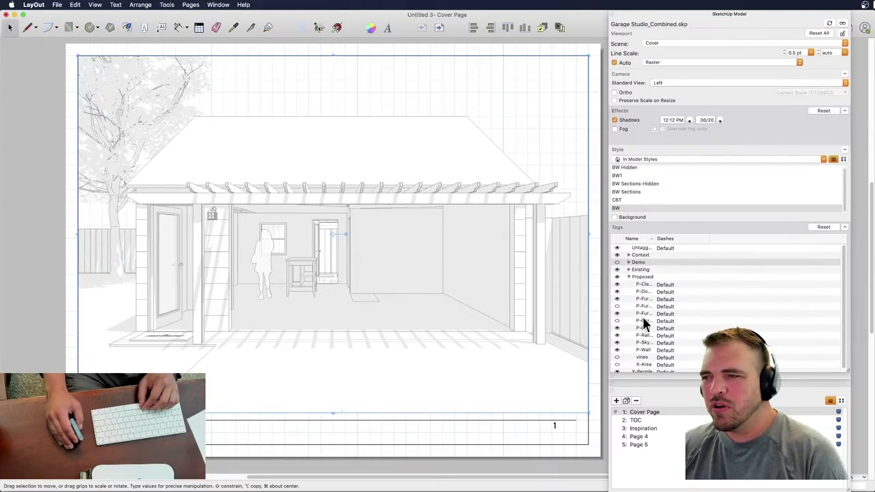
pyautogui.scroll(-1, 672, 313)
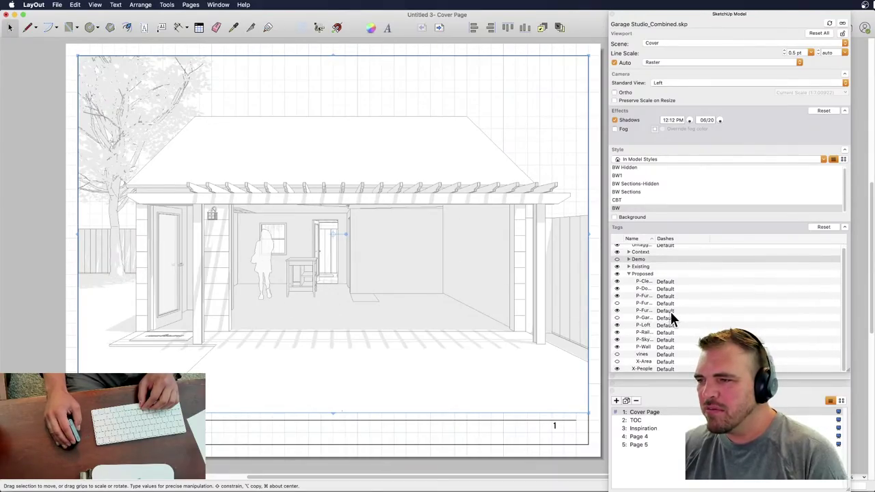
pyautogui.moveTo(655, 237); pyautogui.dragTo(697, 239)
pyautogui.click(617, 318)
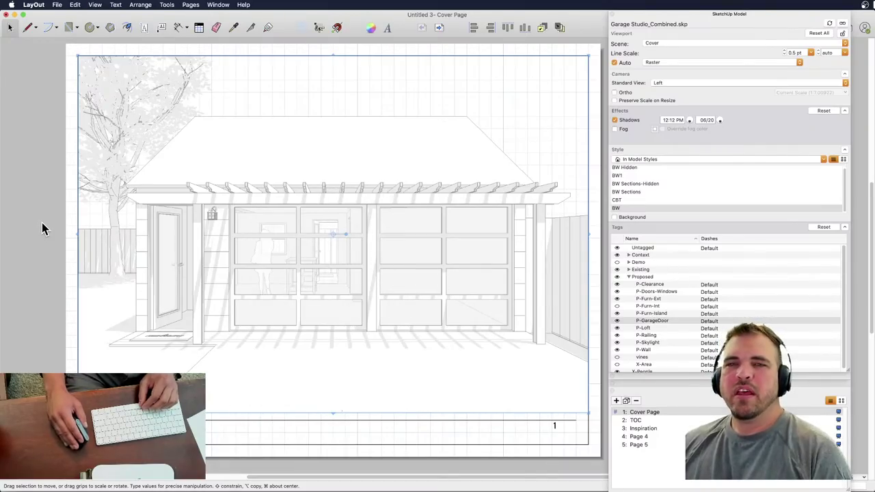
pyautogui.click(41, 230)
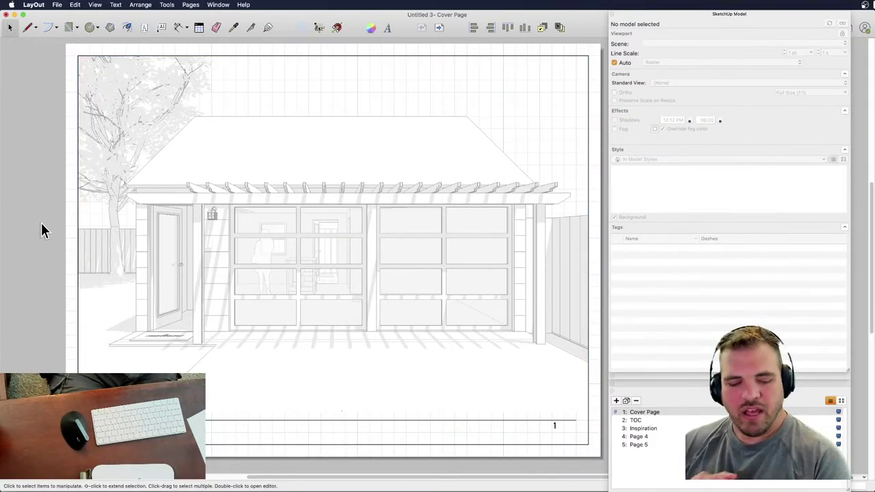
pyautogui.hotkey('ctrl', 'Up')
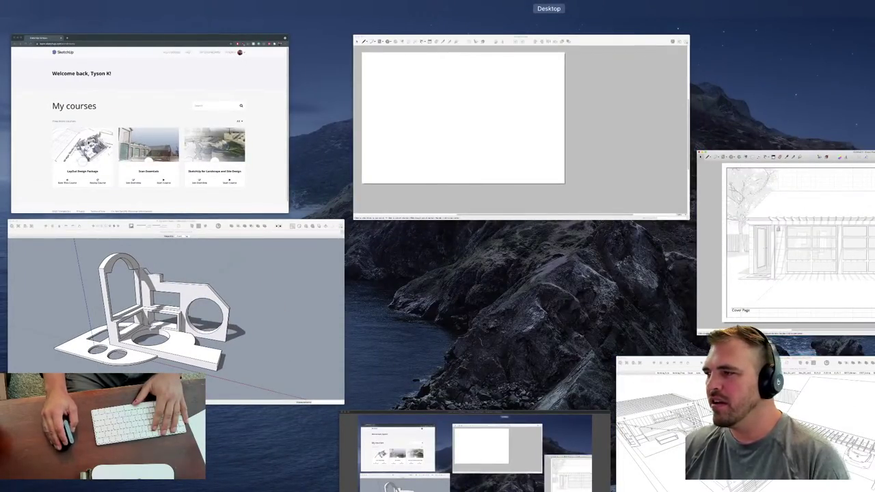
pyautogui.click(820, 255)
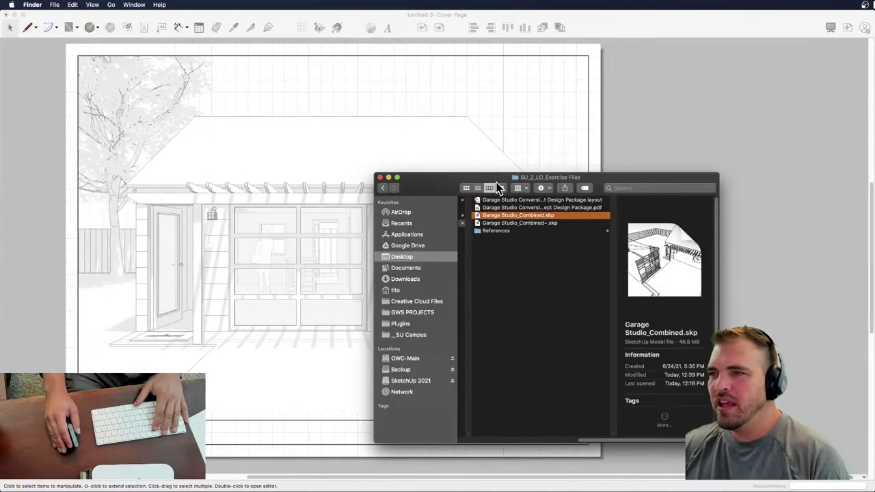
pyautogui.click(555, 207)
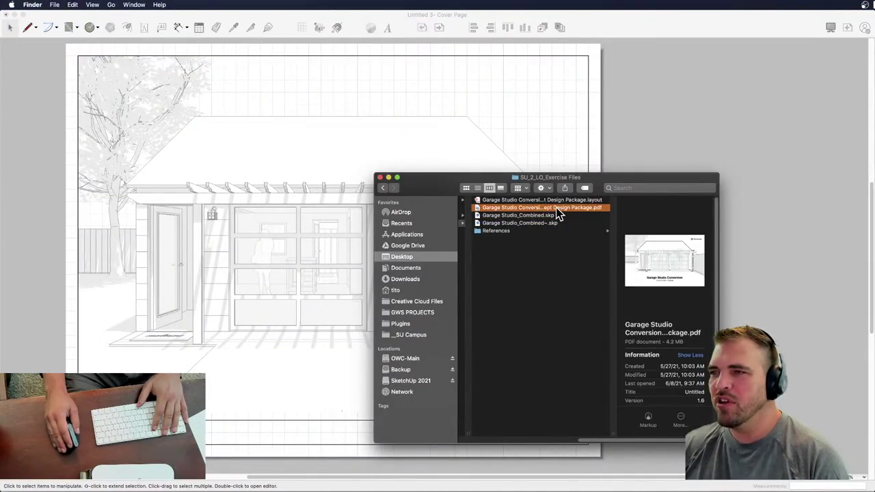
pyautogui.press('space')
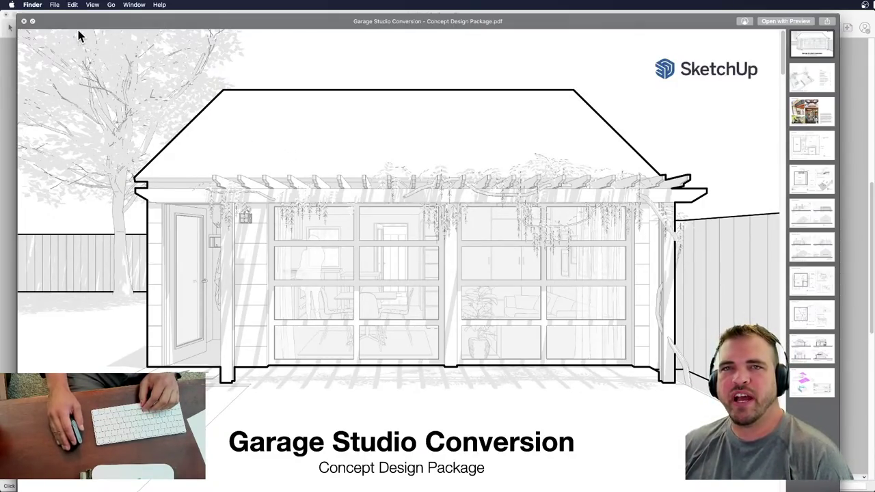
pyautogui.press('space')
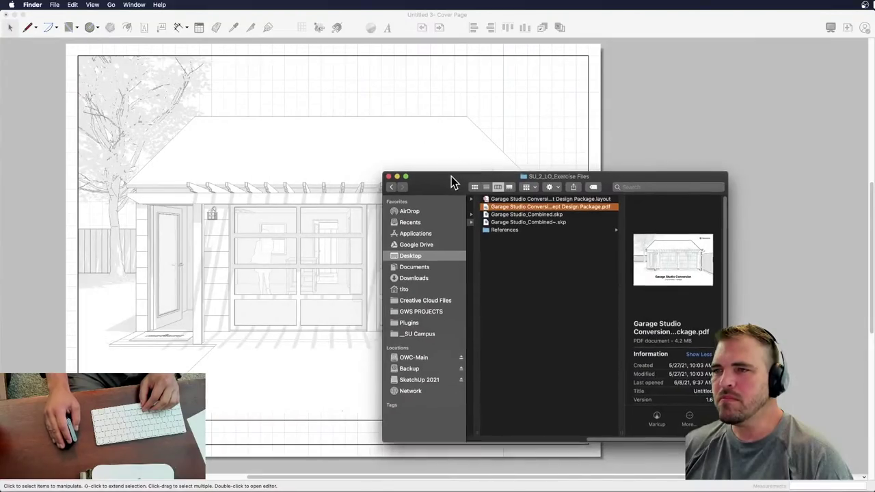
pyautogui.moveTo(453, 182)
pyautogui.mouseDown()
pyautogui.moveTo(640, 209)
pyautogui.moveTo(641, 194)
pyautogui.mouseUp()
pyautogui.click(610, 145)
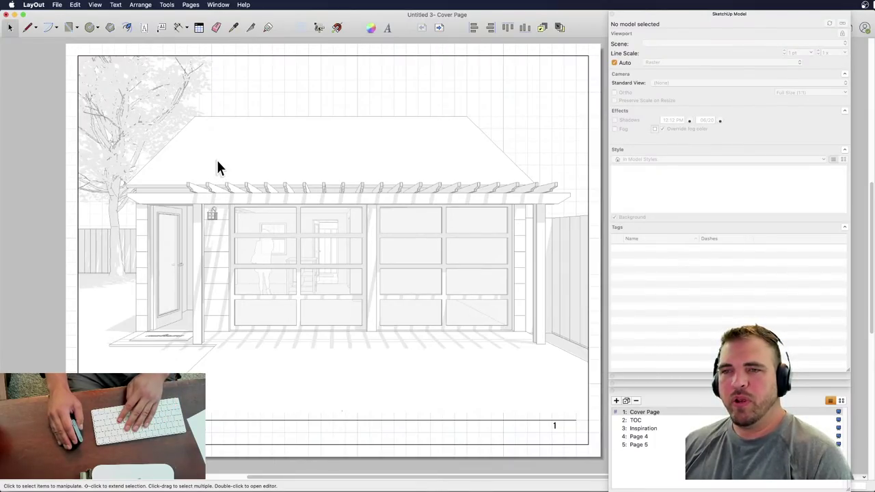
# - With grid snapping off, start a line at the roof's top corner and run it to the rafter end
pyautogui.press('l')
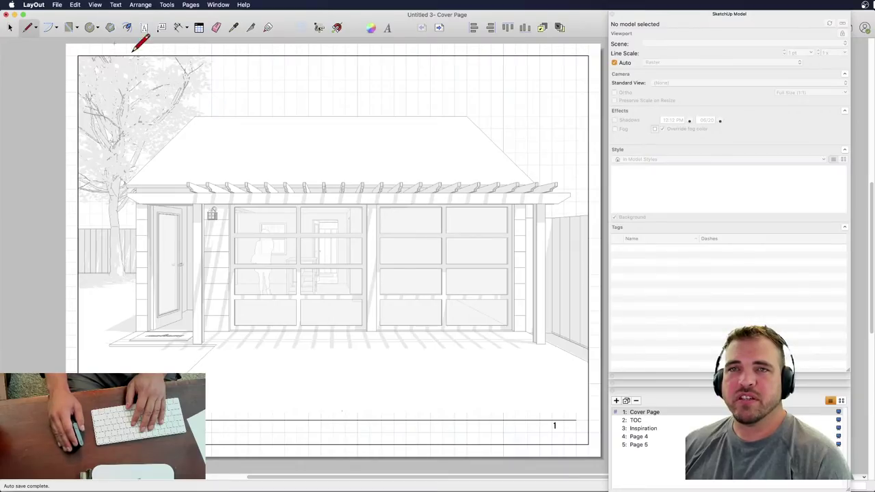
pyautogui.rightClick(257, 104)
pyautogui.click(278, 137)
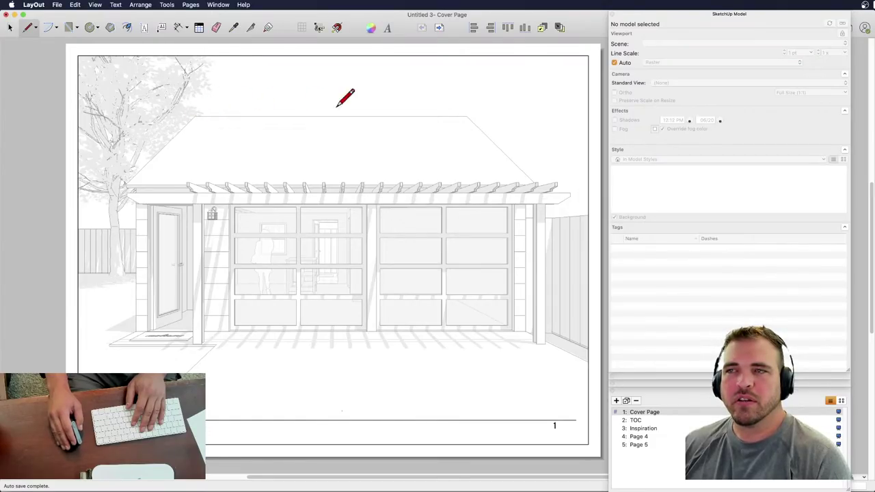
pyautogui.click(467, 116)
pyautogui.scroll(1, 578, 182)
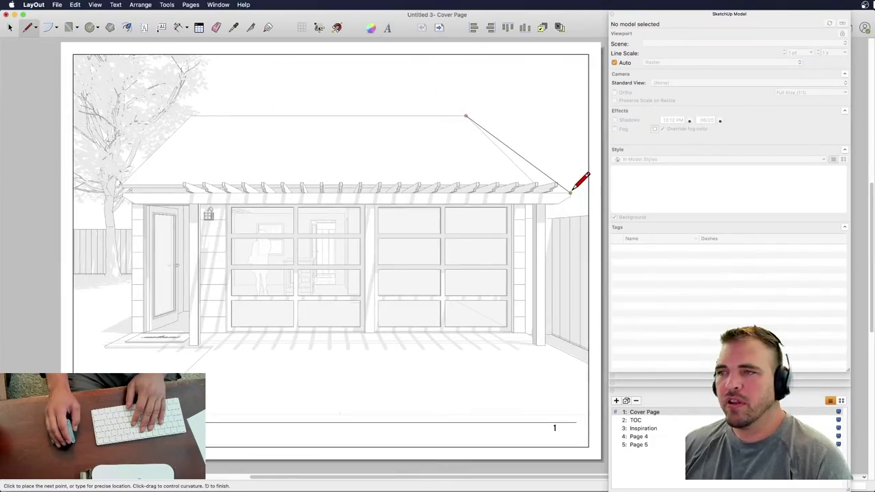
pyautogui.scroll(2, 572, 190)
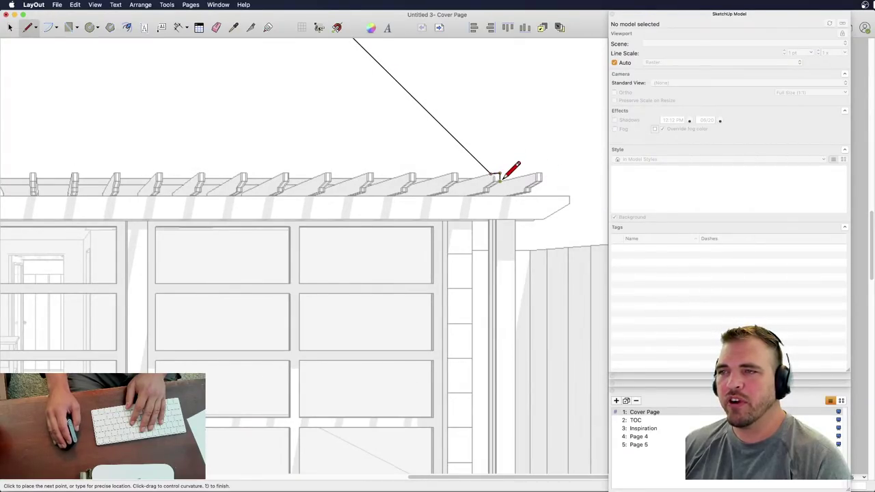
pyautogui.click(500, 177)
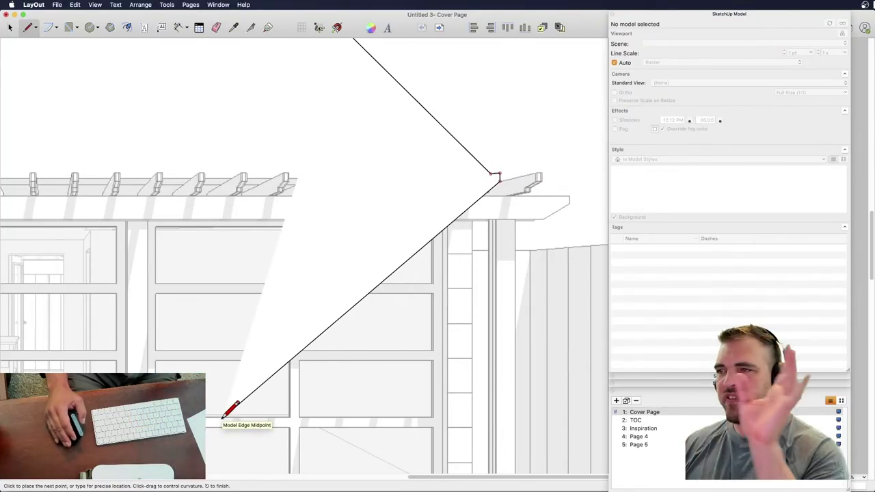
# - Turn off the shape's fill and continue the line along the fascia to the wall corner
pyautogui.click(680, 15)
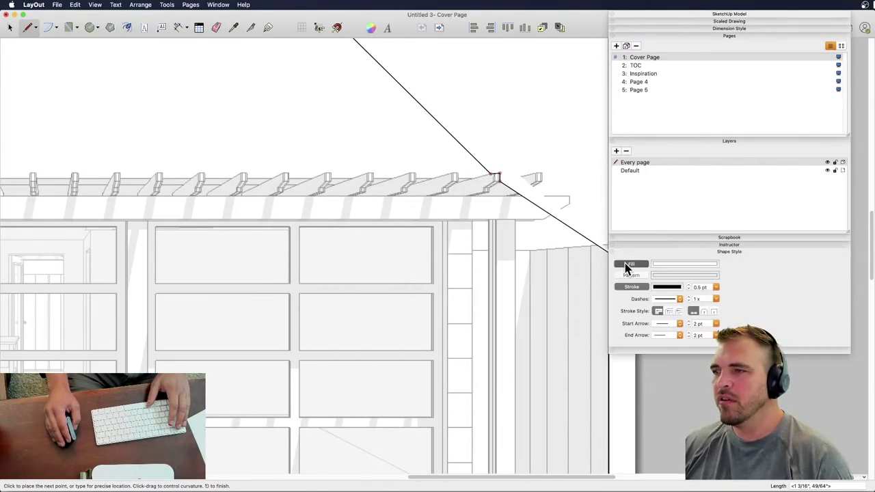
pyautogui.click(629, 264)
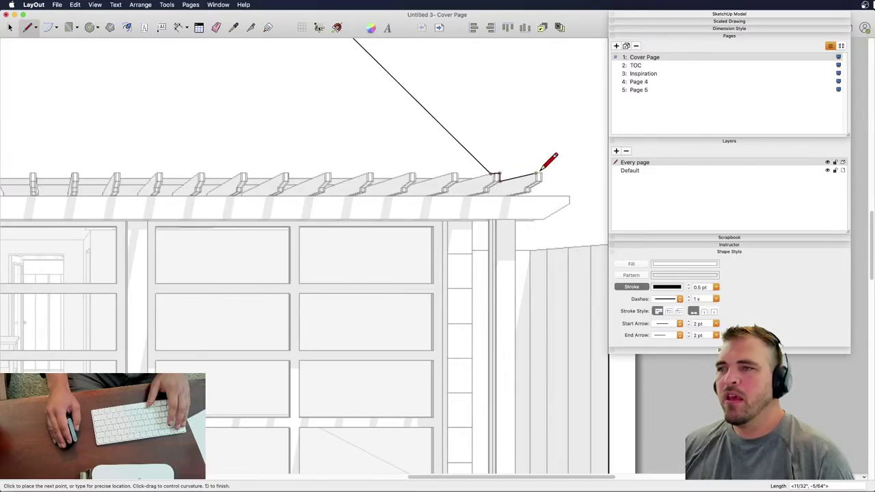
pyautogui.rightClick(482, 125)
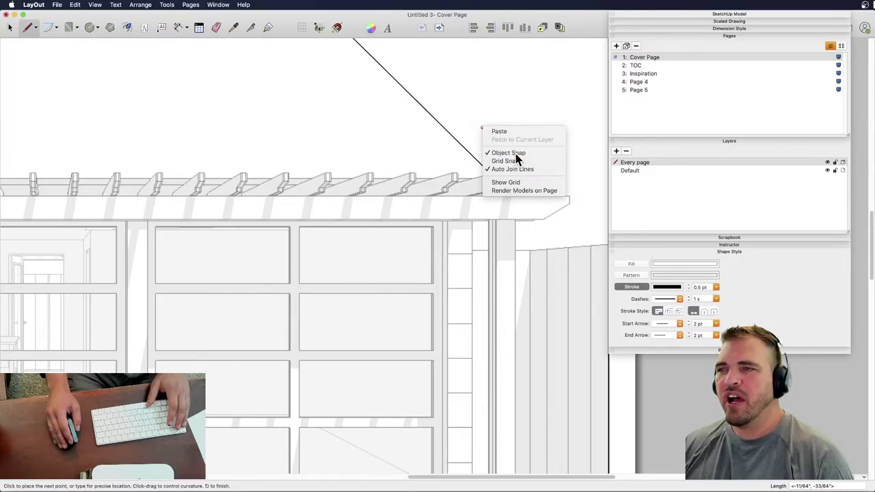
pyautogui.click(536, 160)
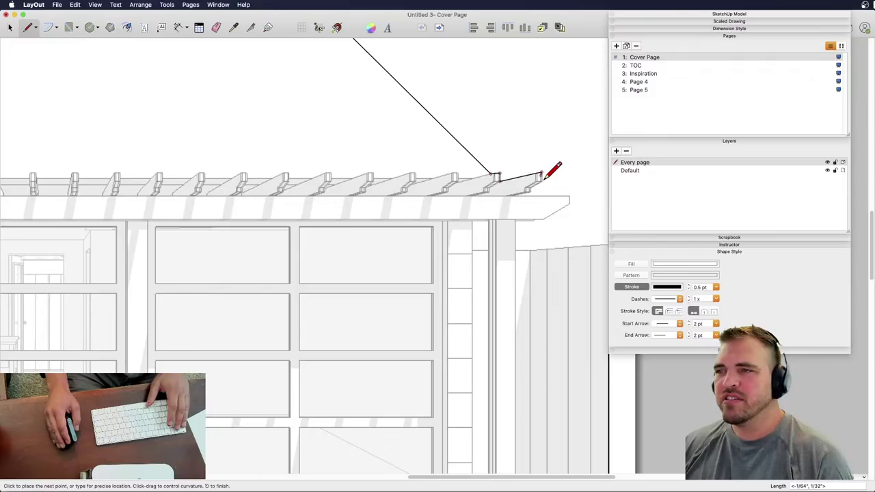
pyautogui.scroll(3, 550, 175)
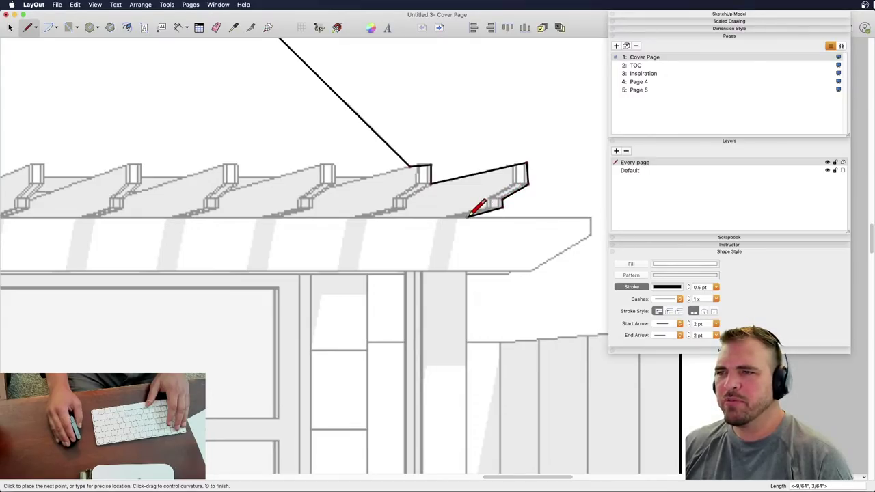
pyautogui.click(588, 236)
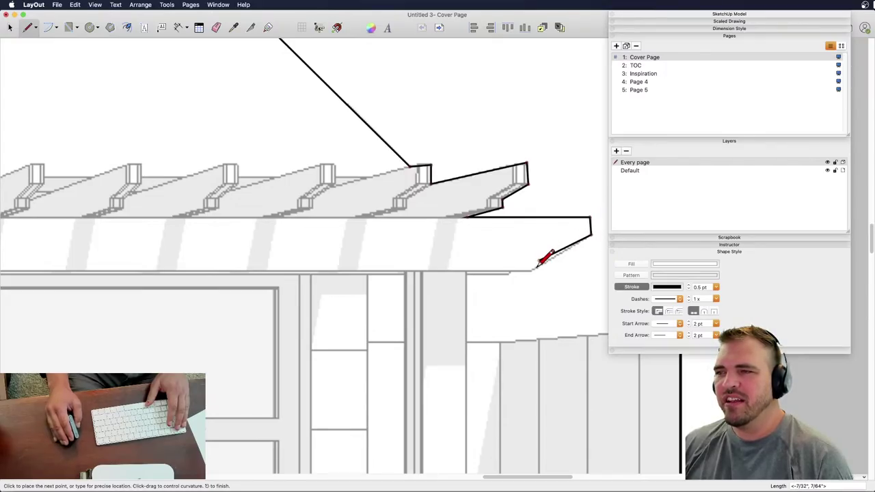
pyautogui.click(531, 271)
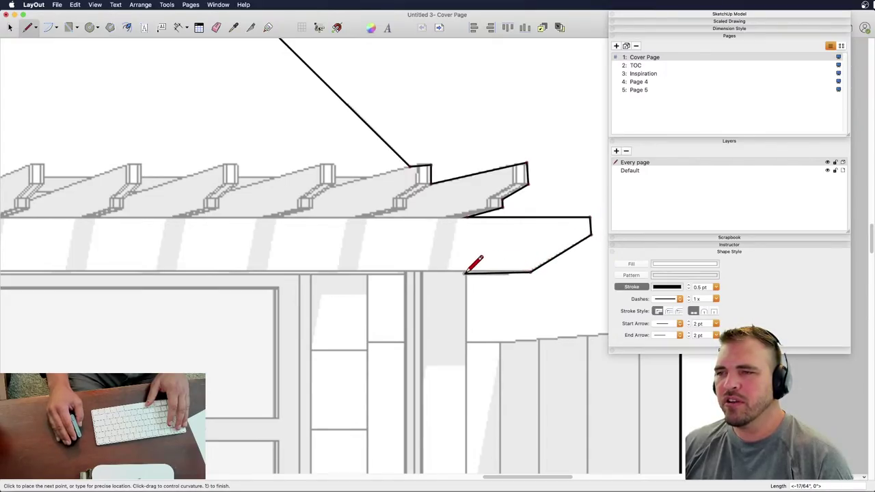
pyautogui.click(467, 271)
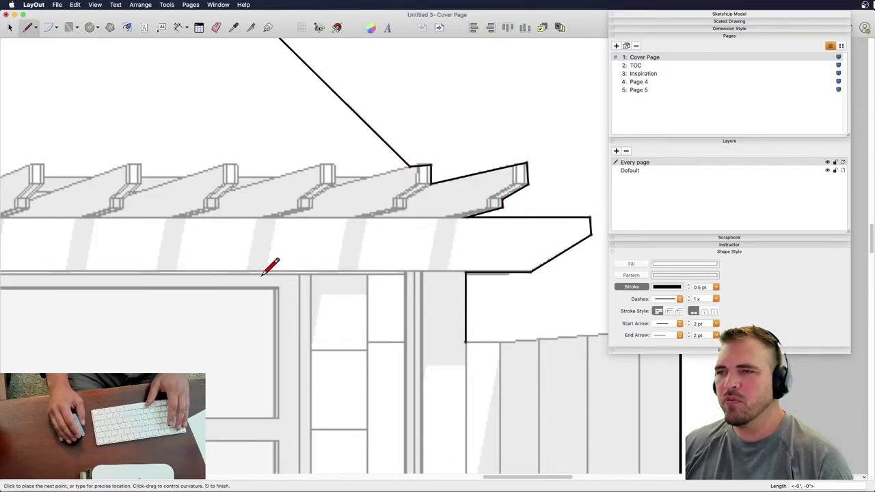
pyautogui.scroll(-5, 267, 265)
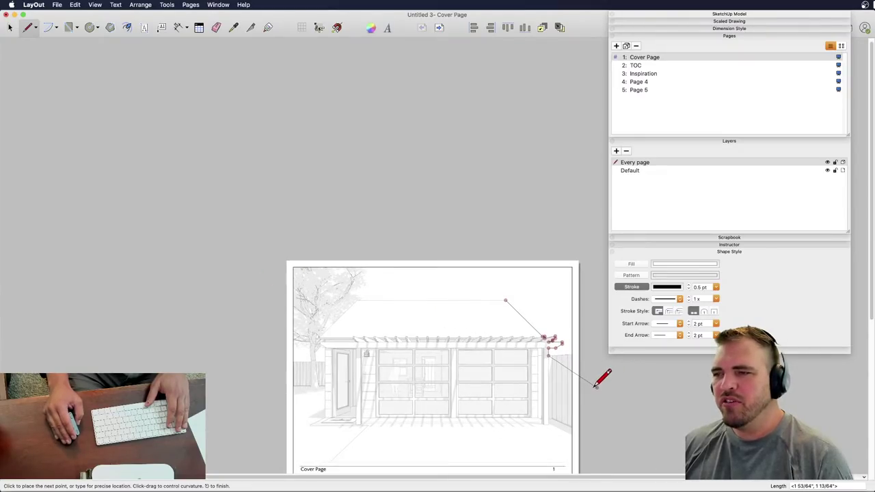
pyautogui.scroll(5, 599, 386)
# - Finish the roof outline and give its stroke a 3 pt width
pyautogui.press('space')
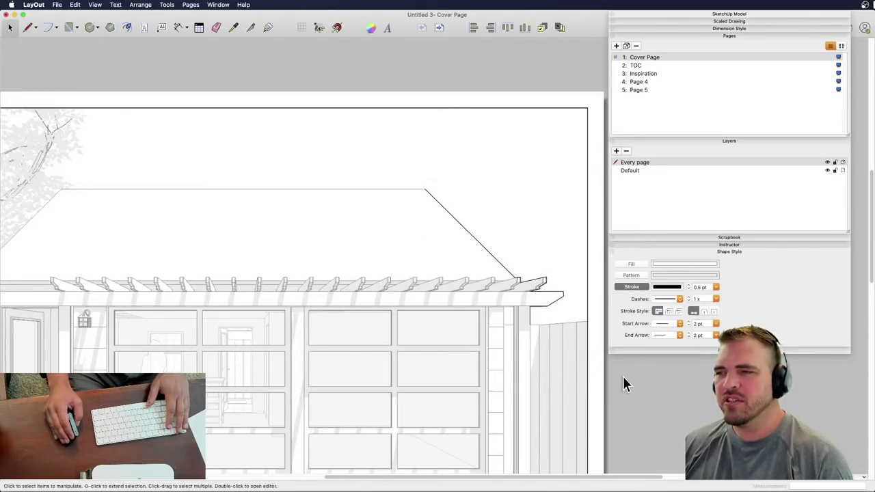
pyautogui.click(556, 300)
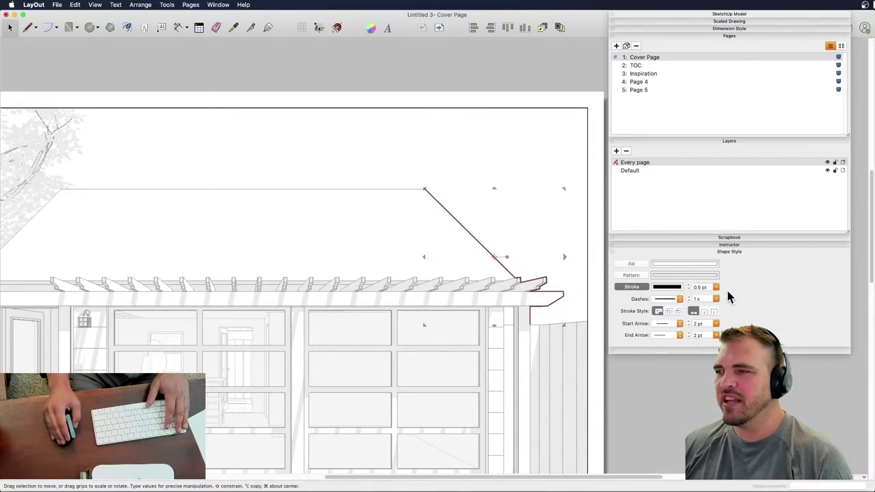
pyautogui.doubleClick(704, 286)
pyautogui.write('3')
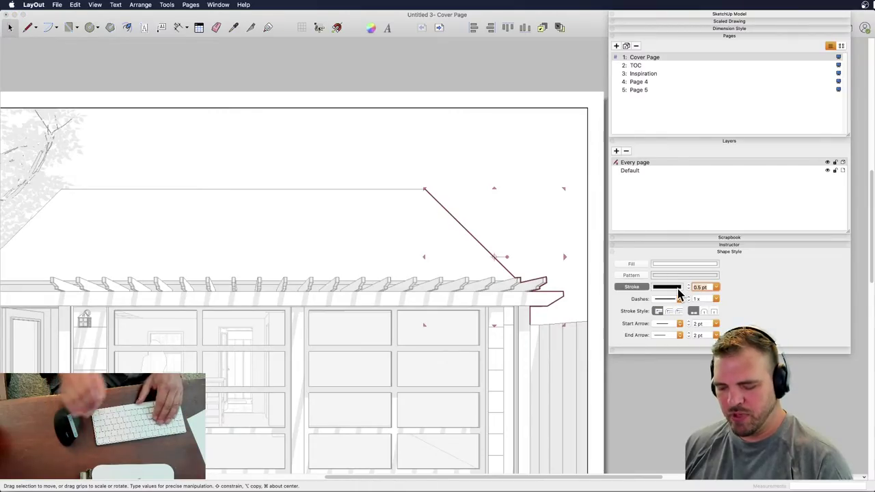
pyautogui.press('Return')
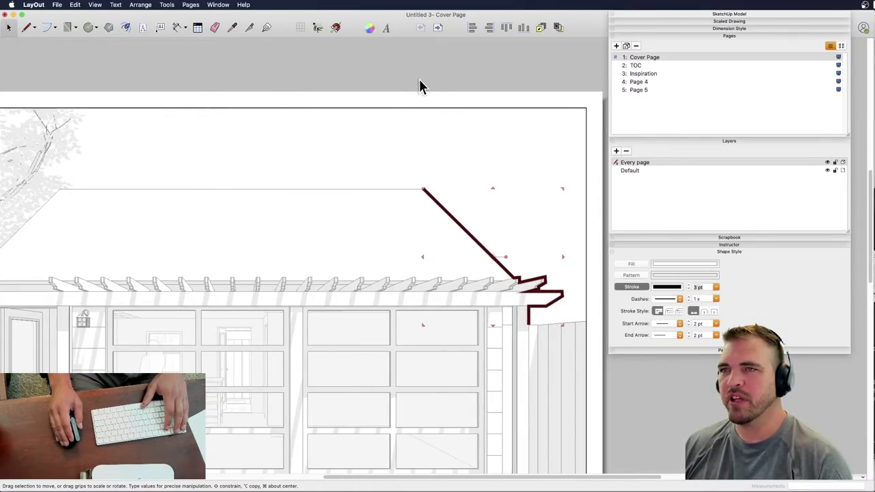
pyautogui.press('super+z')
pyautogui.scroll(-3, 517, 254)
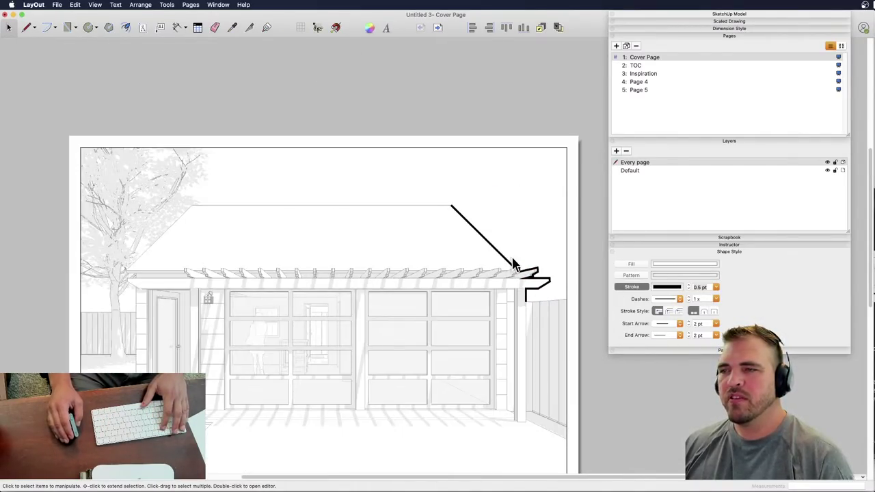
# - Pan the cover page, check the outline and model viewport selections, then bring up Save As
pyautogui.click(472, 229)
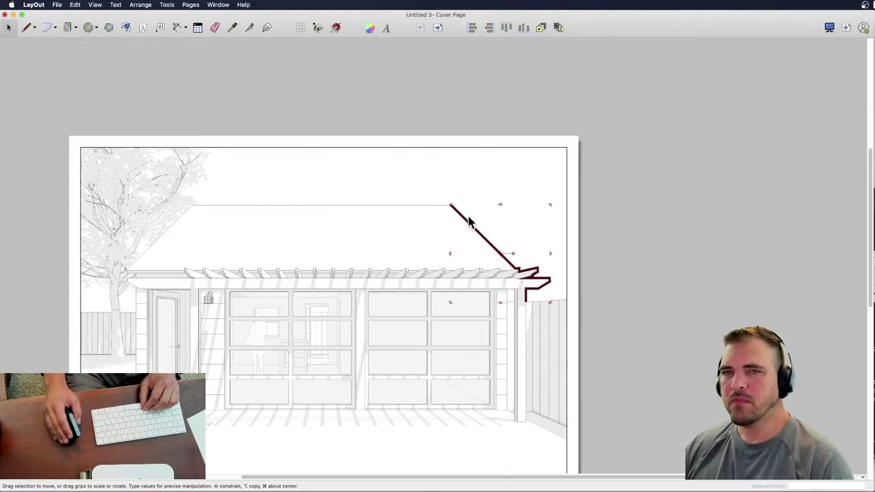
pyautogui.click(327, 120)
pyautogui.moveTo(341, 231); pyautogui.dragTo(311, 131)
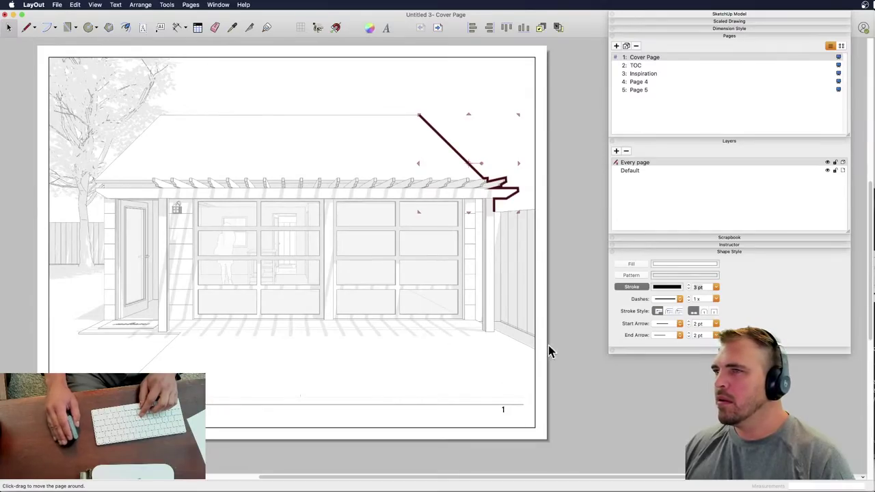
pyautogui.click(562, 246)
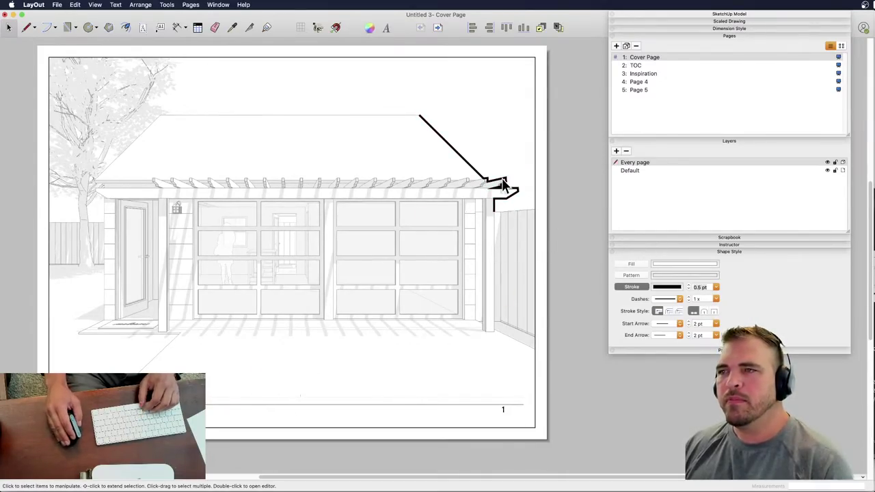
pyautogui.click(468, 160)
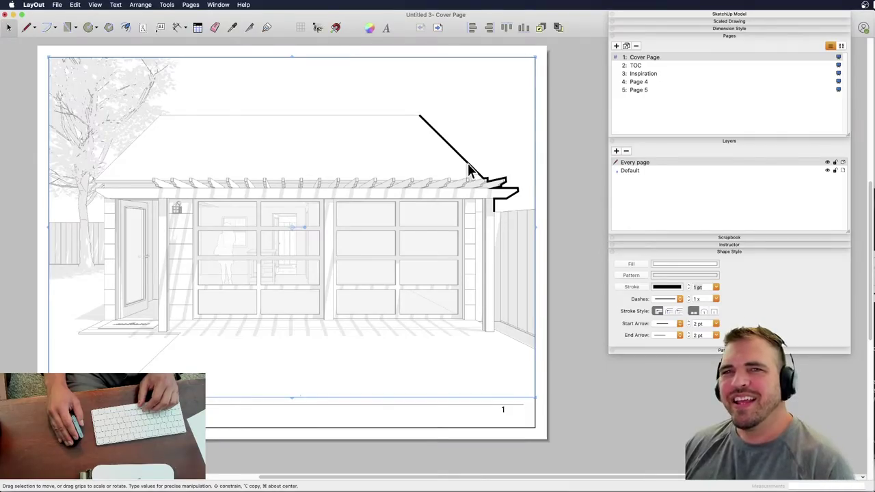
pyautogui.click(566, 192)
pyautogui.press('super+s')
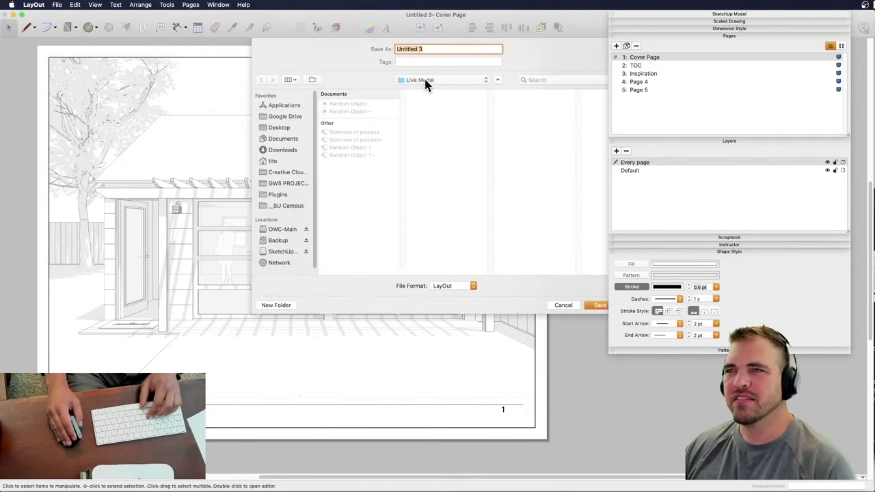
# - Save the document under the name LayOut_CoverPage
pyautogui.write('L')
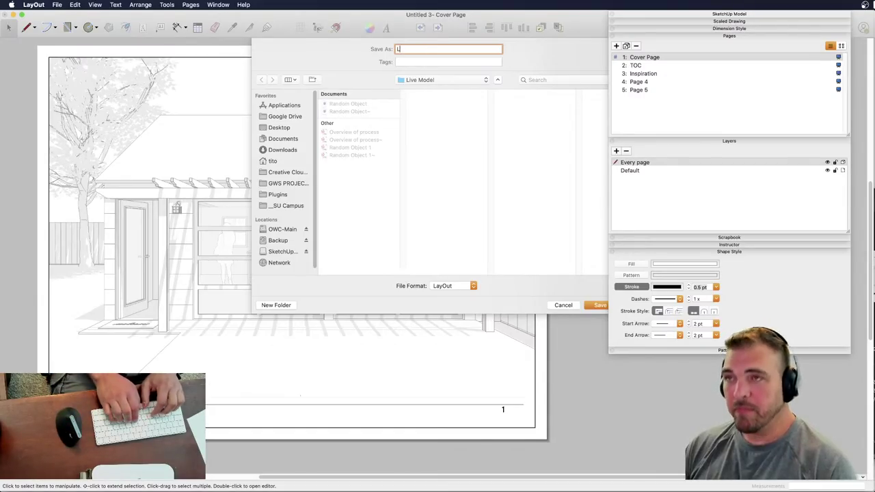
pyautogui.write('ayOut_')
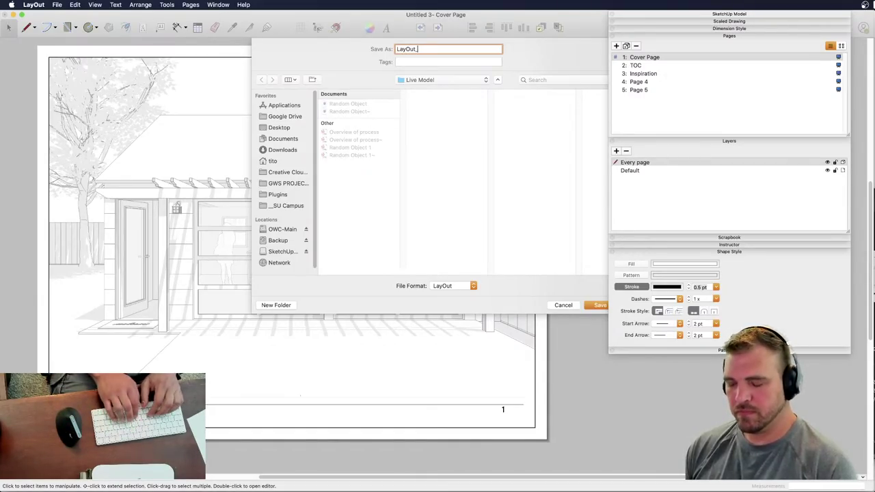
pyautogui.write('CoverPage')
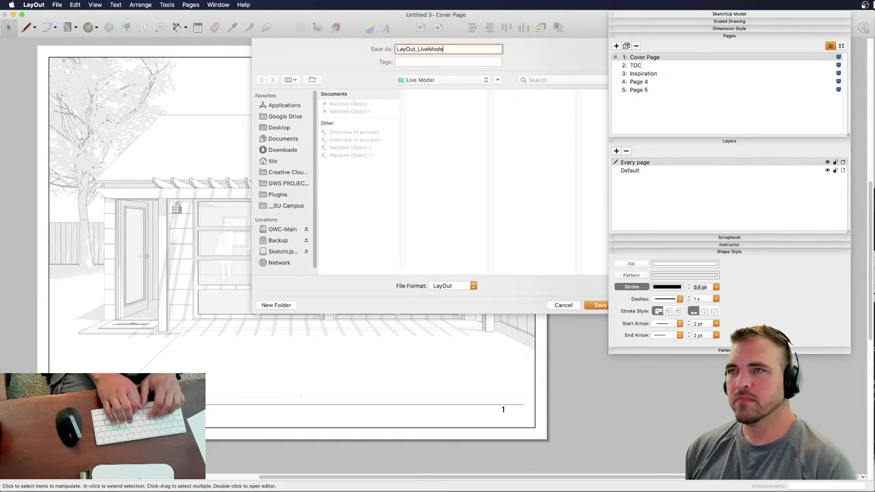
pyautogui.press('Return')
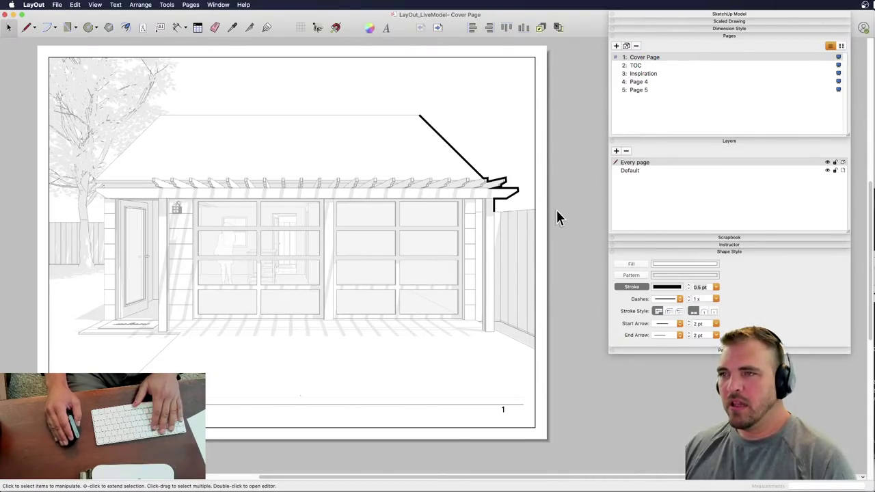
# - Delete the black roof-edge line and show the garage viewport's SketchUp Model settings
pyautogui.click(518, 187)
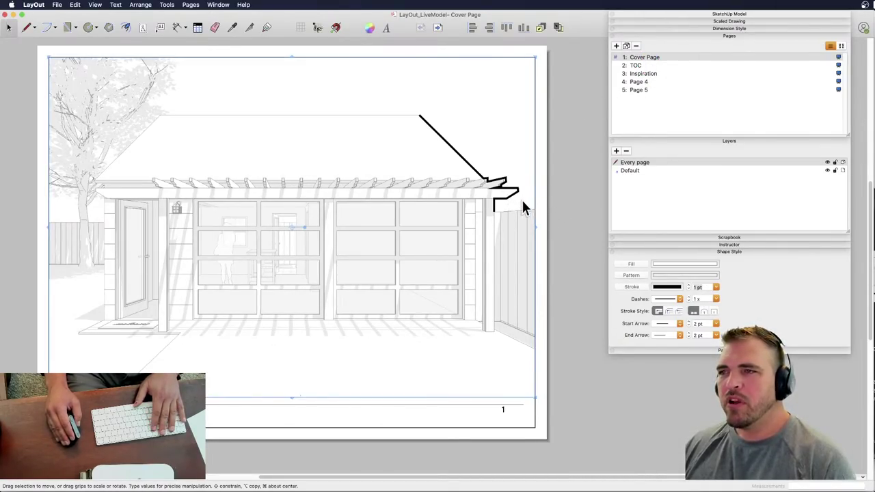
pyautogui.click(515, 192)
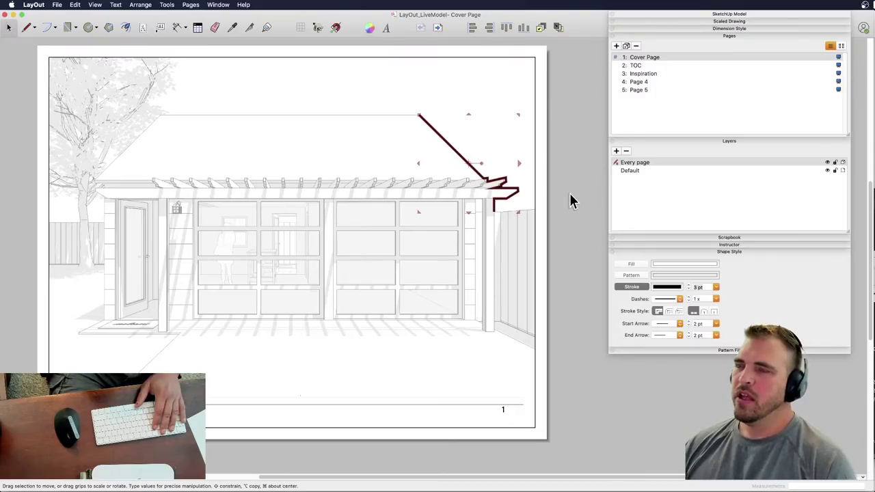
pyautogui.click(709, 19)
pyautogui.moveTo(704, 21); pyautogui.dragTo(689, 30)
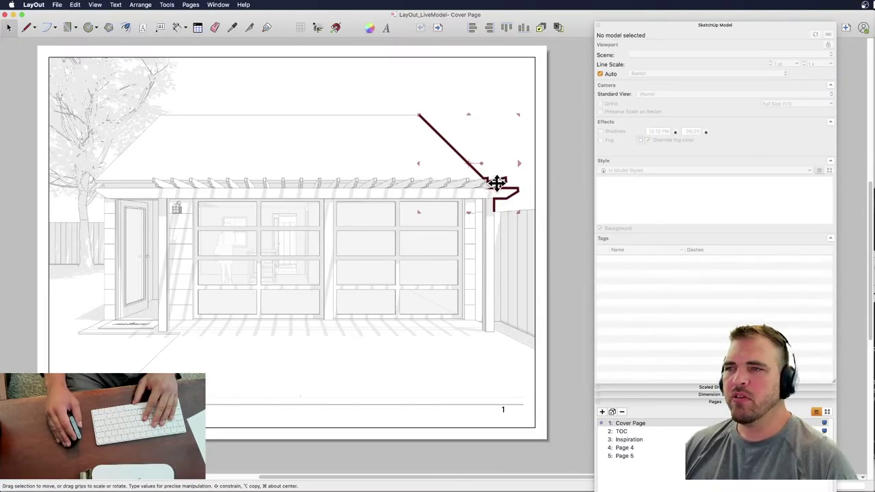
pyautogui.press('Delete')
pyautogui.click(441, 193)
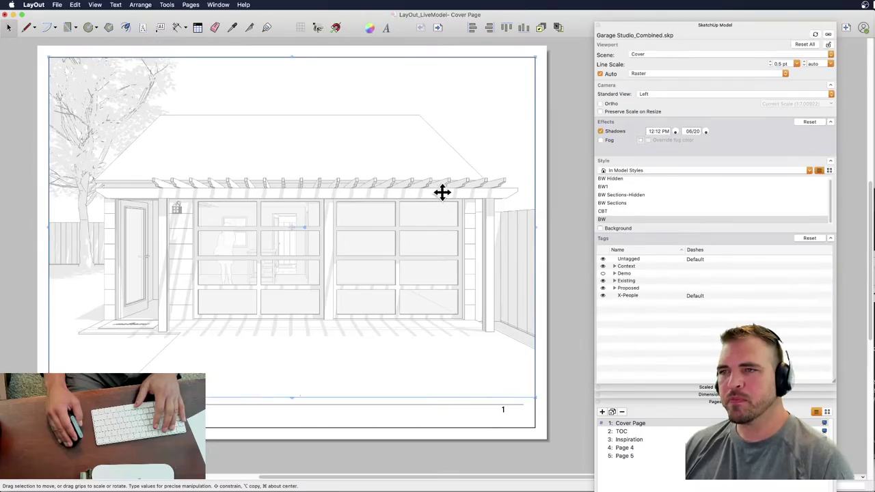
pyautogui.click(784, 74)
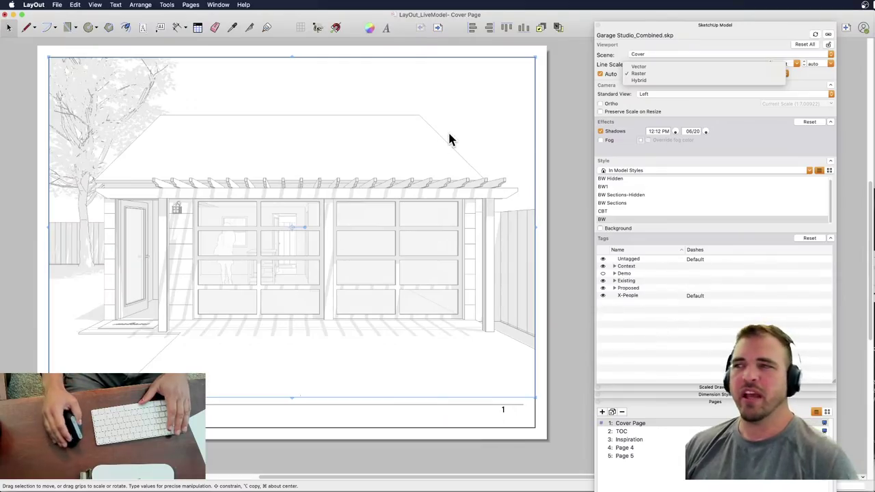
pyautogui.click(668, 75)
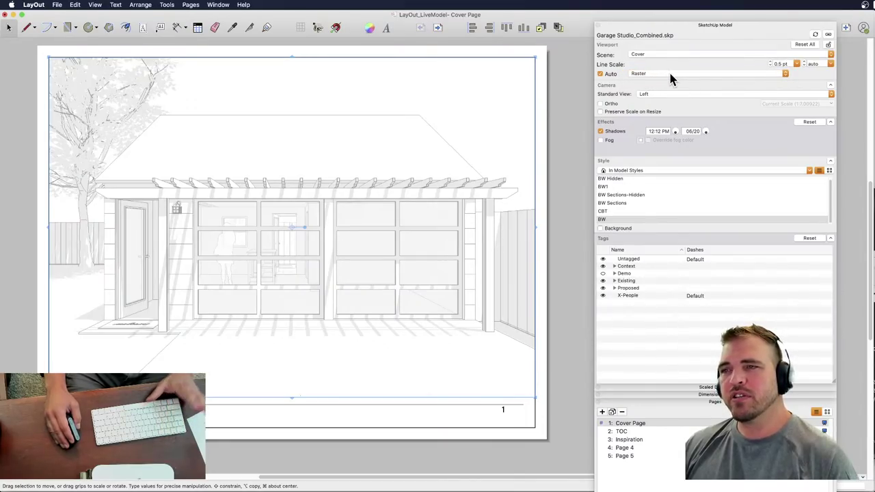
pyautogui.click(670, 73)
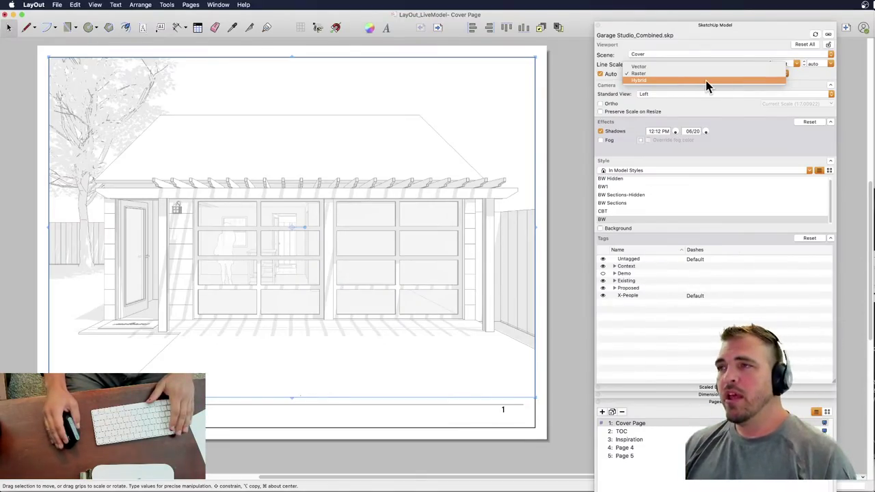
pyautogui.click(556, 103)
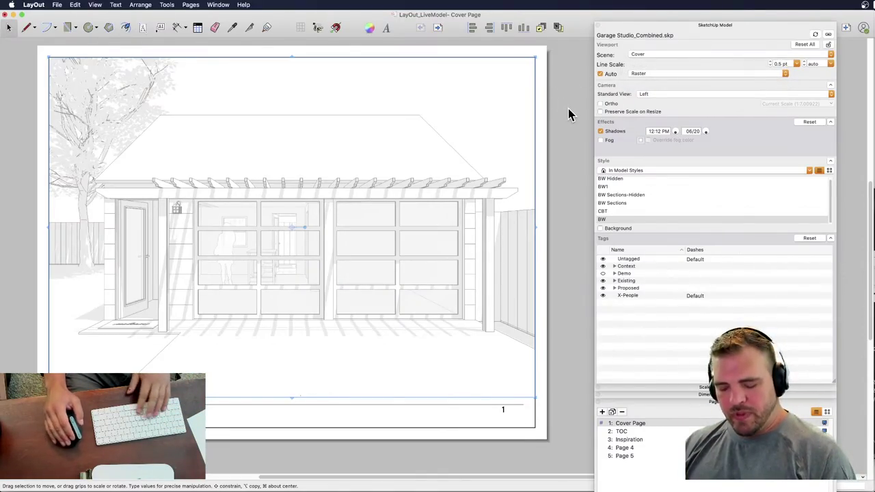
pyautogui.click(572, 118)
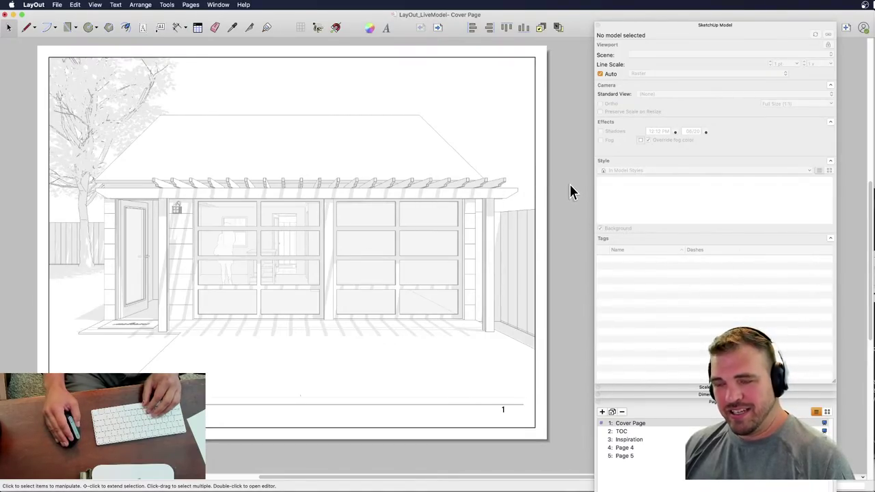
pyautogui.press('super+s')
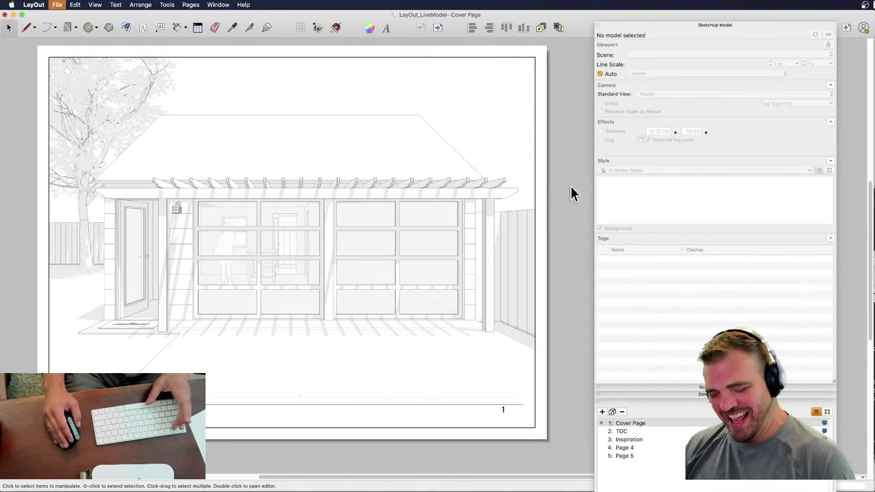
# - In the Garage Studio model, duplicate the BW style as a new style named Profiles
pyautogui.hotkey('ctrl', 'Up')
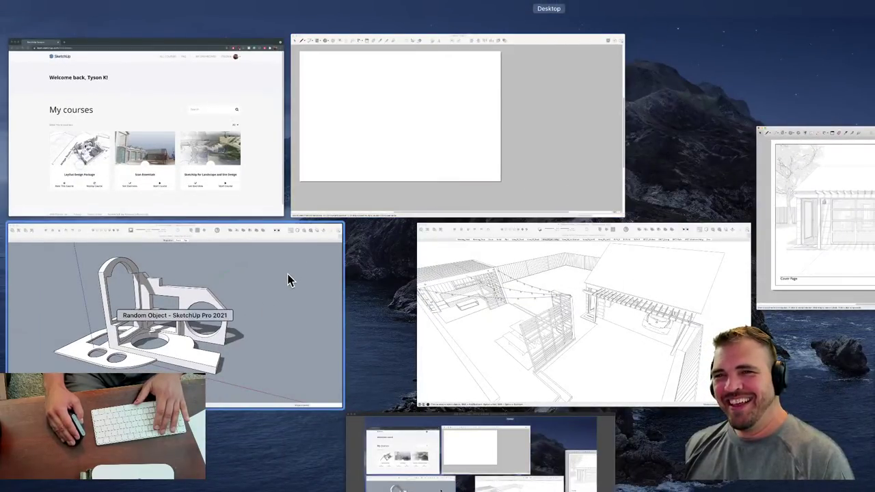
pyautogui.click(532, 280)
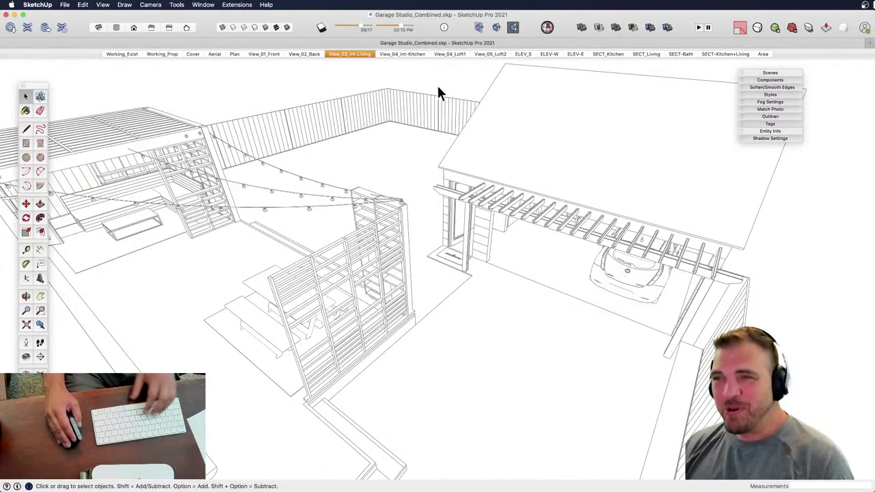
pyautogui.moveTo(646, 172)
pyautogui.mouseDown(button='middle')
pyautogui.moveTo(644, 180)
pyautogui.moveTo(488, 199)
pyautogui.moveTo(503, 190)
pyautogui.mouseUp(button='middle')
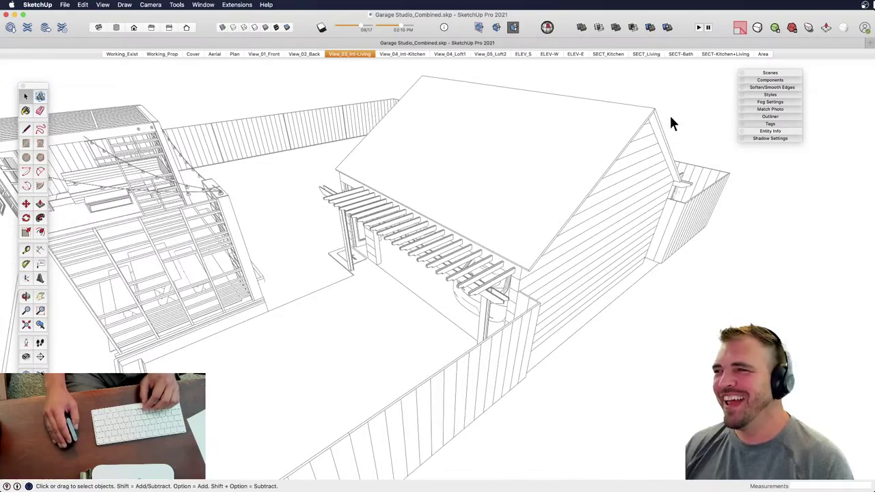
pyautogui.click(788, 100)
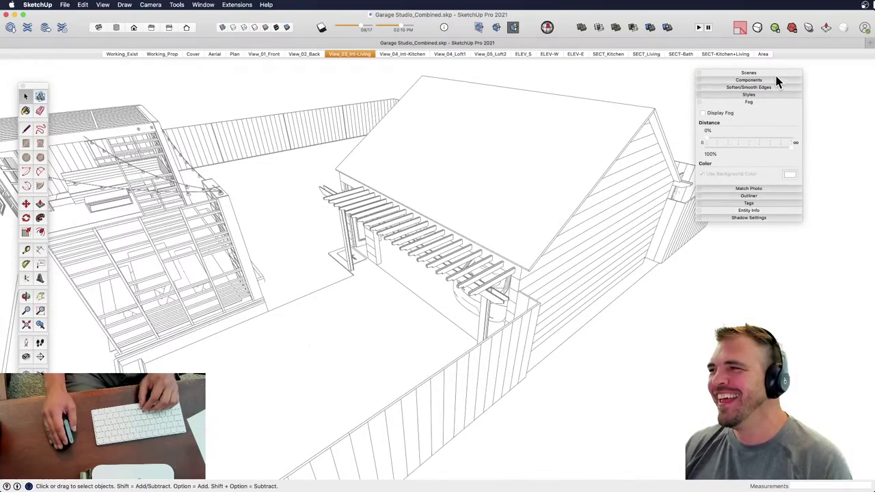
pyautogui.click(773, 95)
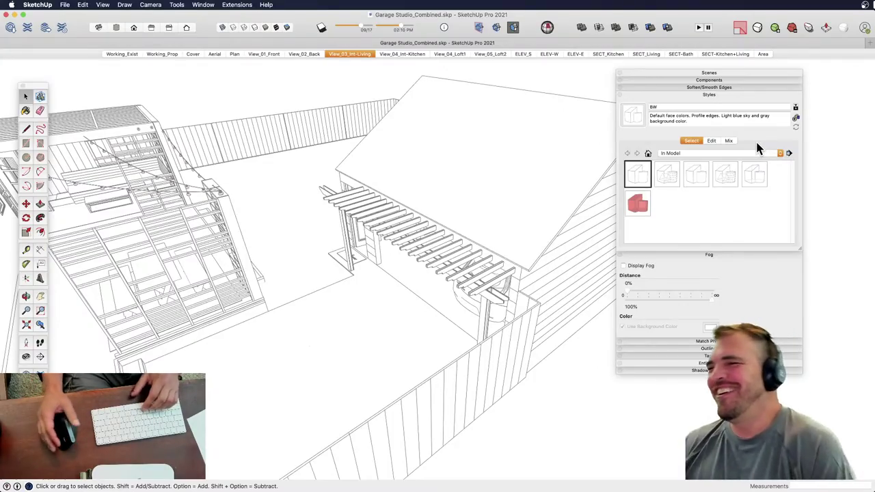
pyautogui.rightClick(639, 173)
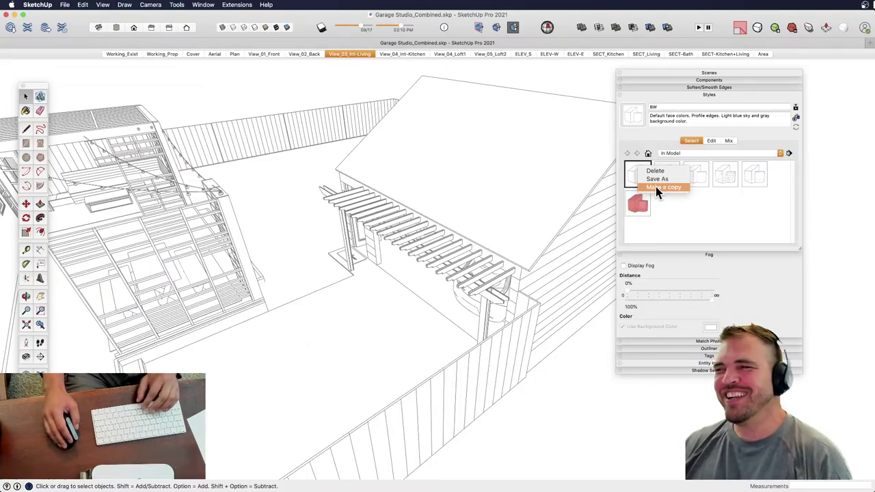
pyautogui.click(656, 186)
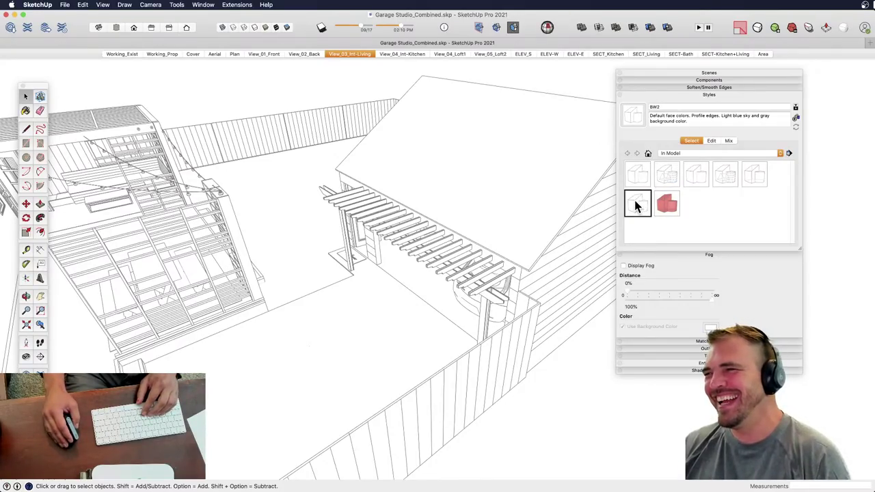
pyautogui.click(670, 107)
pyautogui.write('Pro')
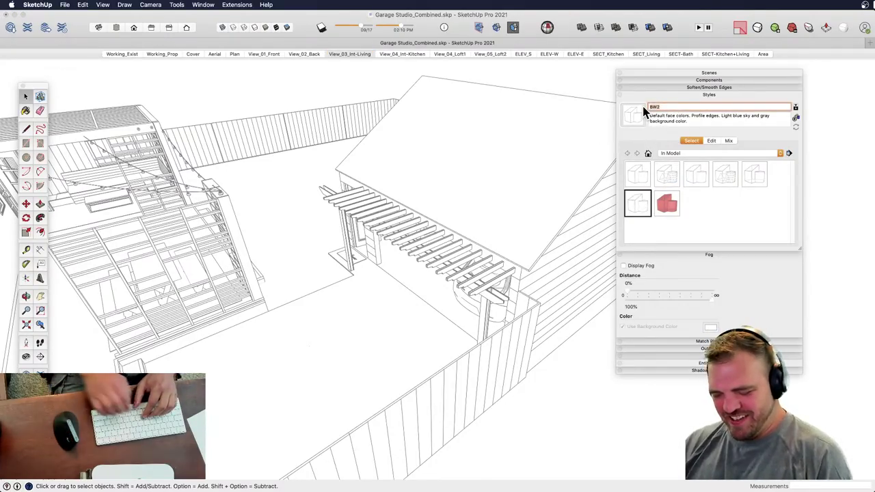
pyautogui.write('files')
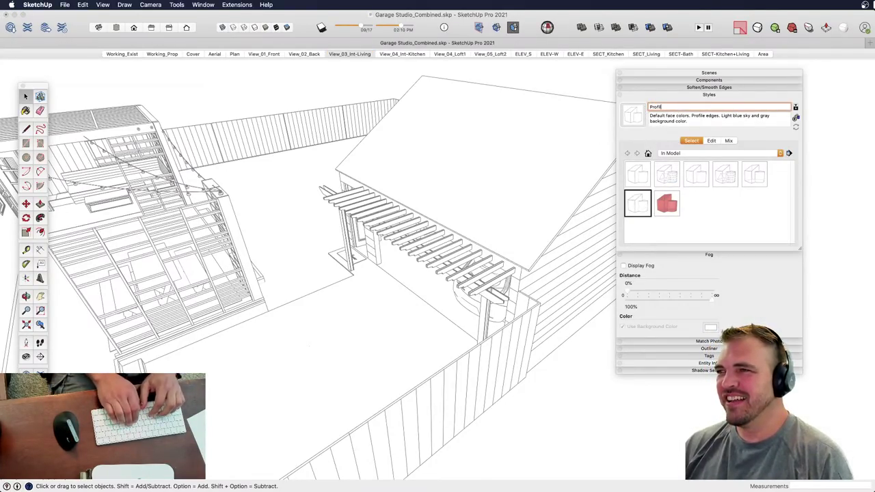
pyautogui.click(634, 118)
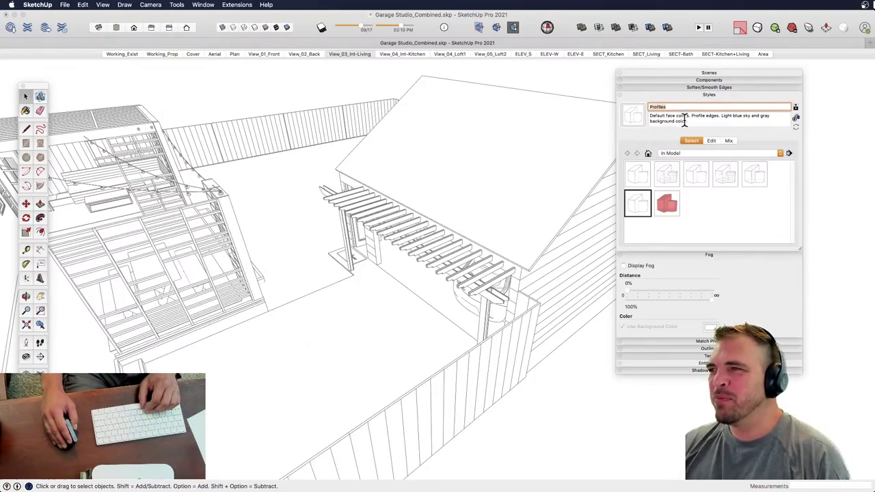
# - Set Profiles to 4 with a darker edge colour and extensions, turn off Edges, and save
pyautogui.click(711, 141)
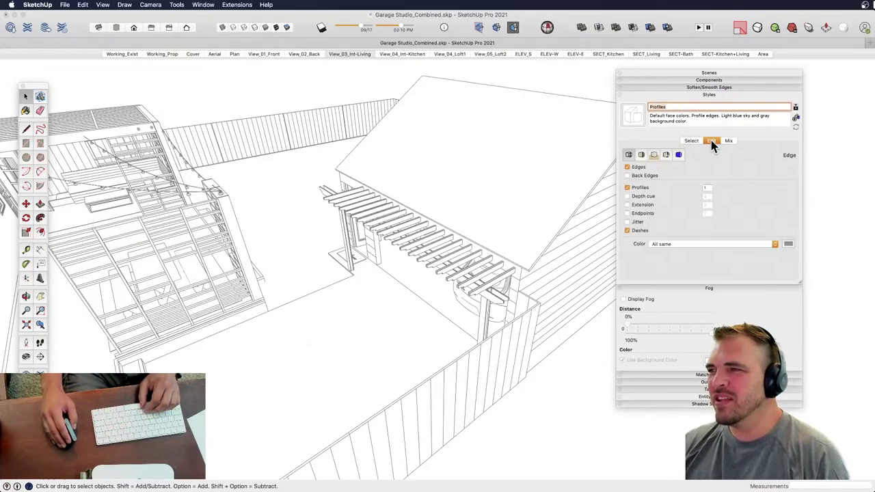
pyautogui.click(708, 188)
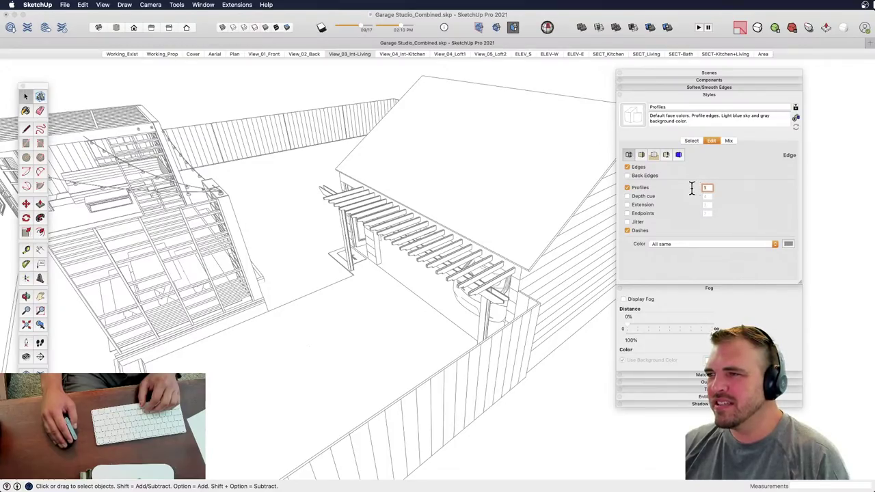
pyautogui.write('4')
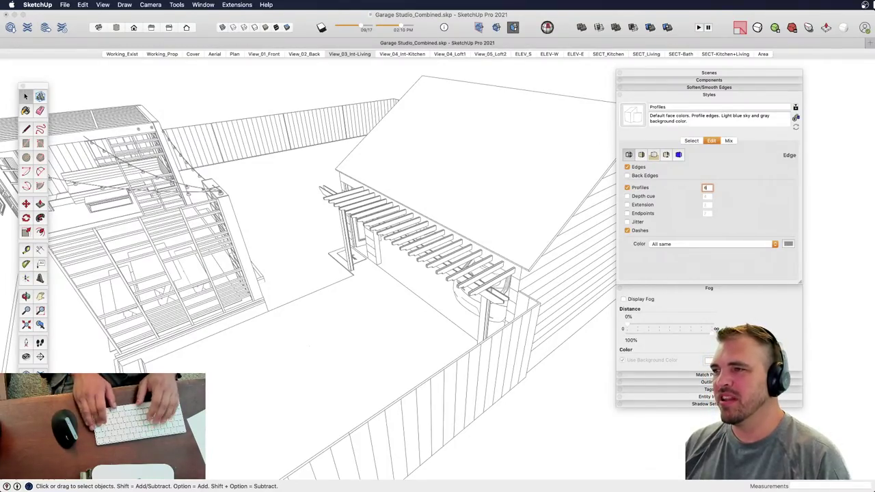
pyautogui.press('Return')
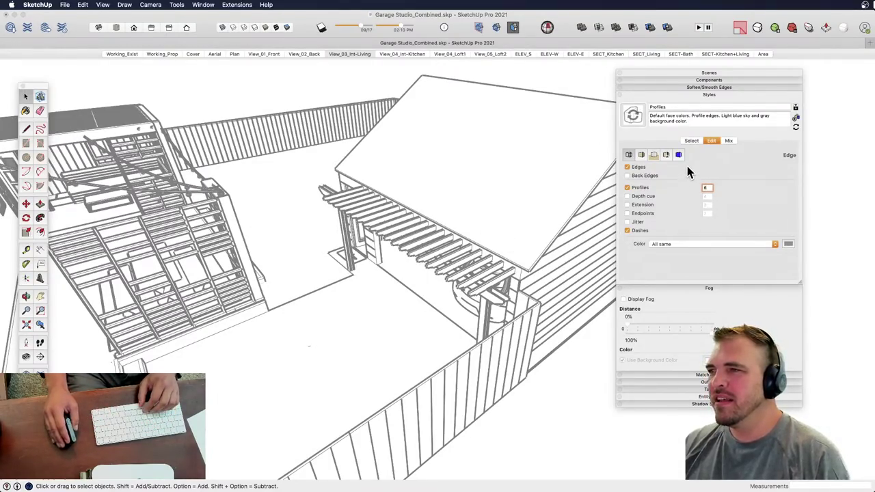
pyautogui.click(788, 244)
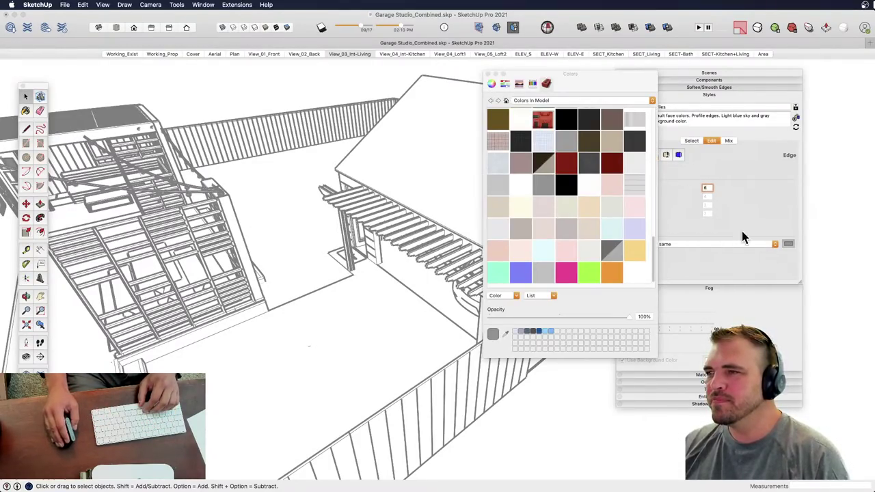
pyautogui.click(492, 83)
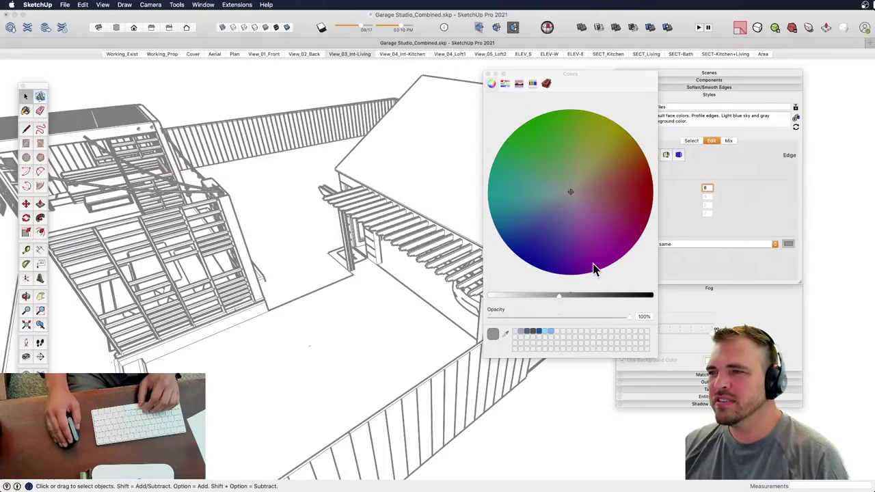
pyautogui.click(601, 297)
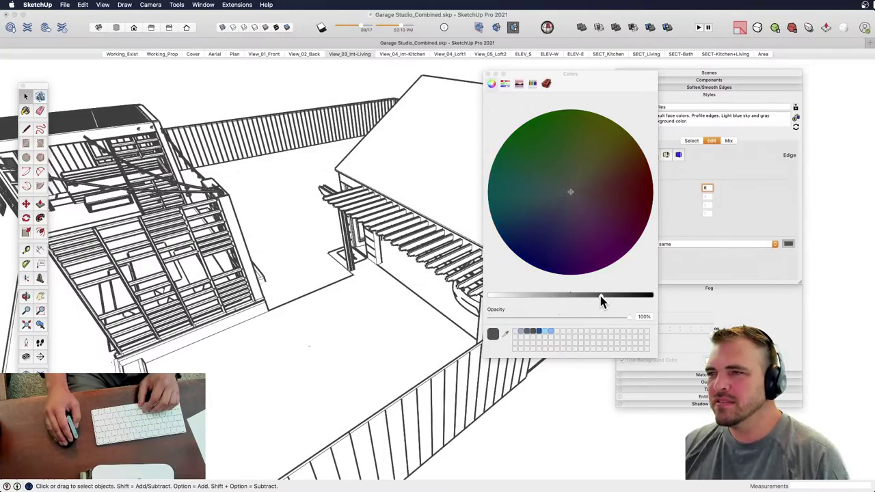
pyautogui.click(488, 74)
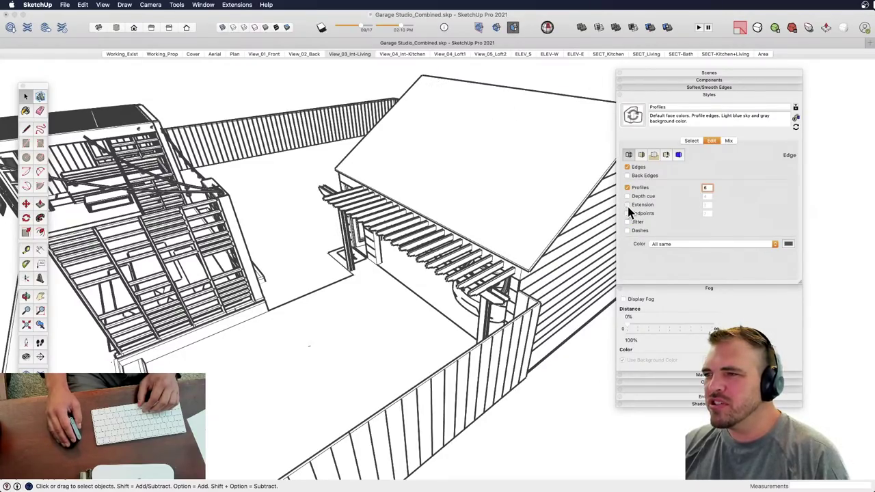
pyautogui.click(628, 205)
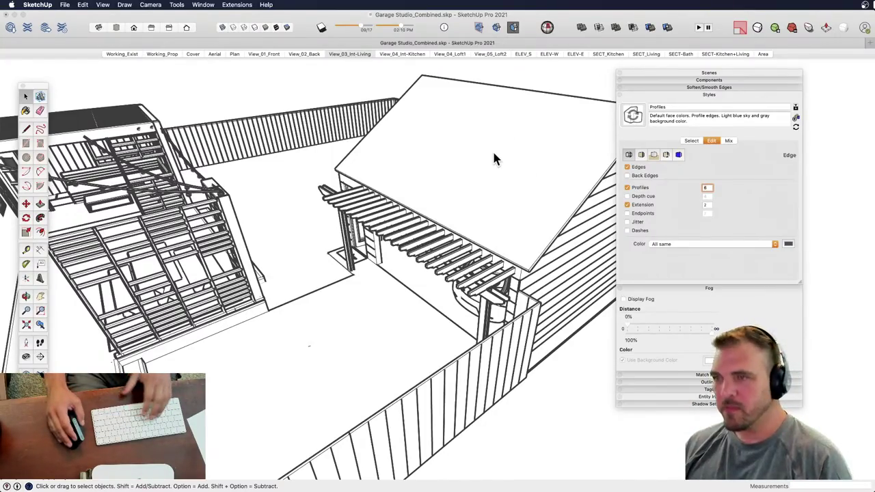
pyautogui.click(628, 168)
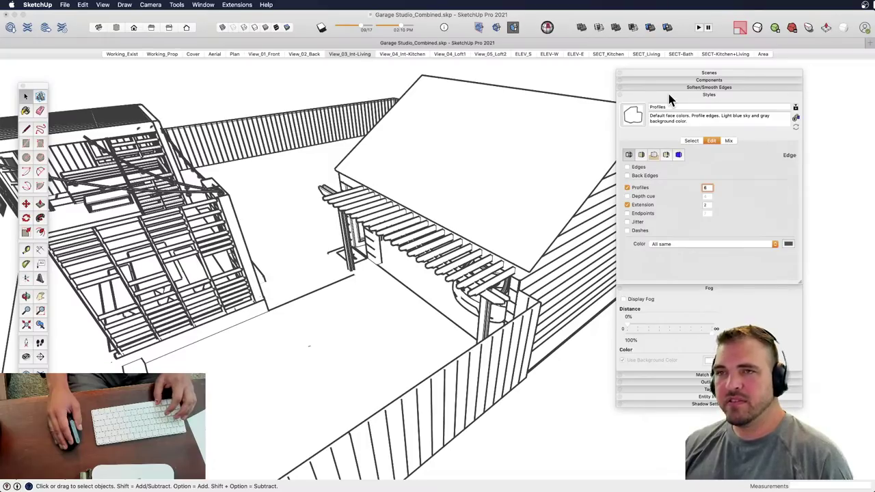
pyautogui.press('super+s')
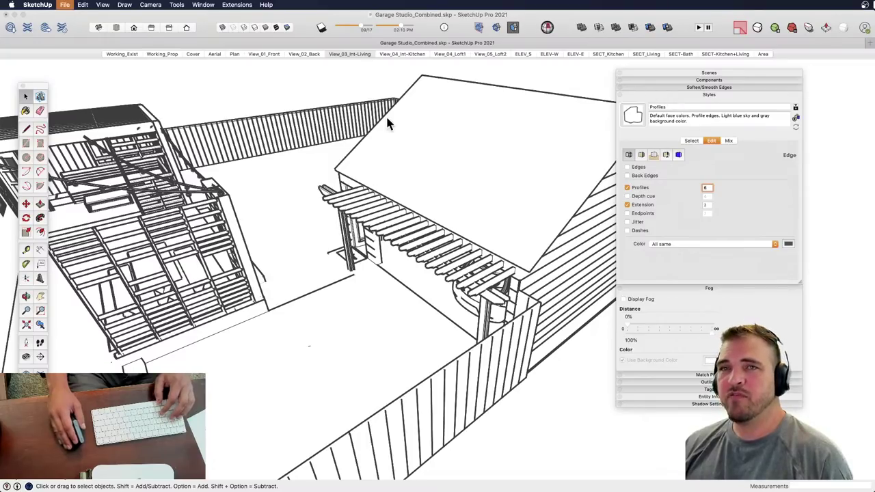
# - Back in LayOut, Option-drag a copy of the cover garage viewport up and to the right
pyautogui.click(80, 23)
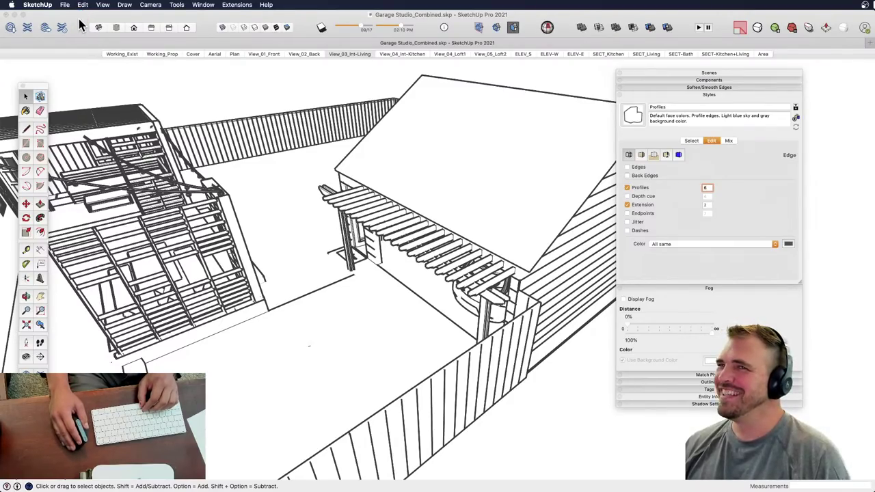
pyautogui.hotkey('ctrl', 'Up')
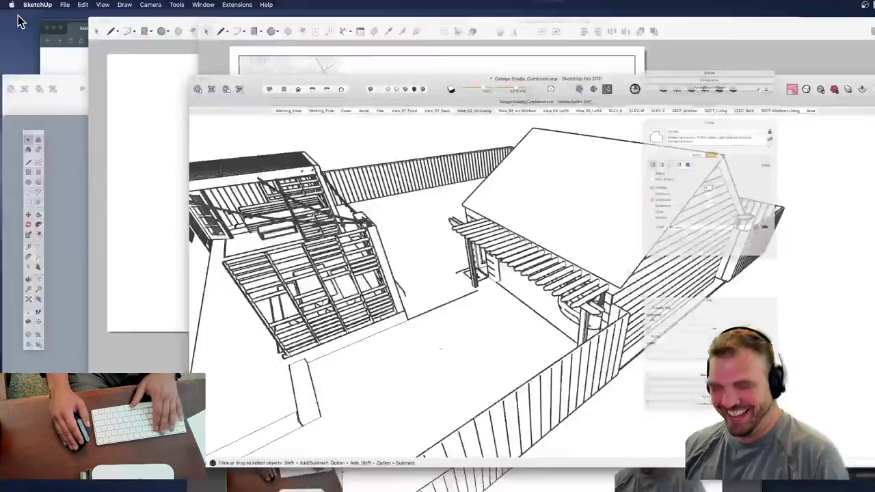
pyautogui.click(767, 184)
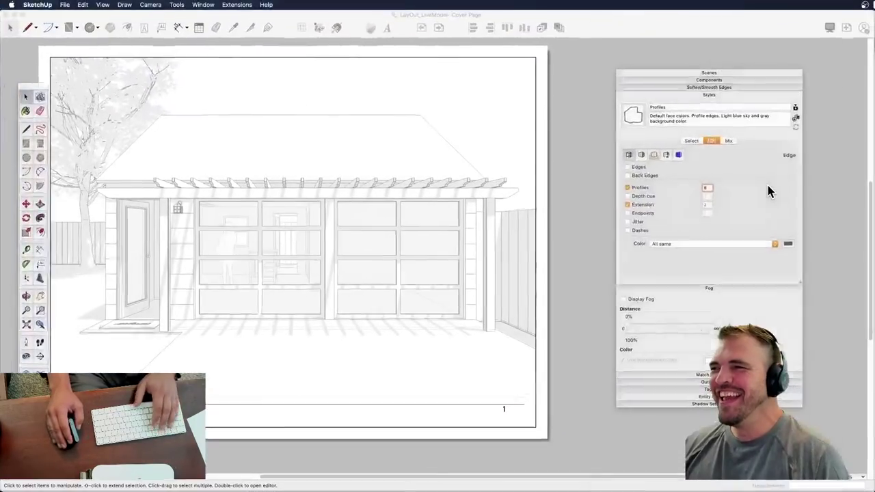
pyautogui.click(219, 183)
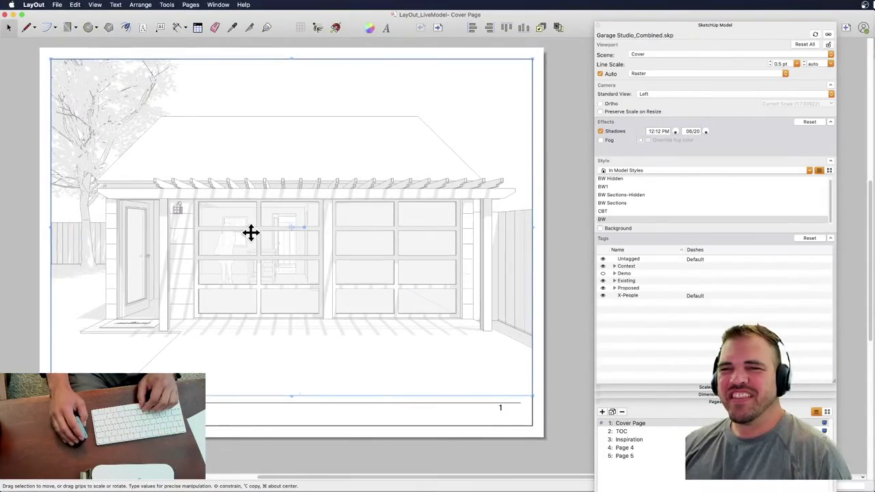
pyautogui.scroll(-2, 250, 232)
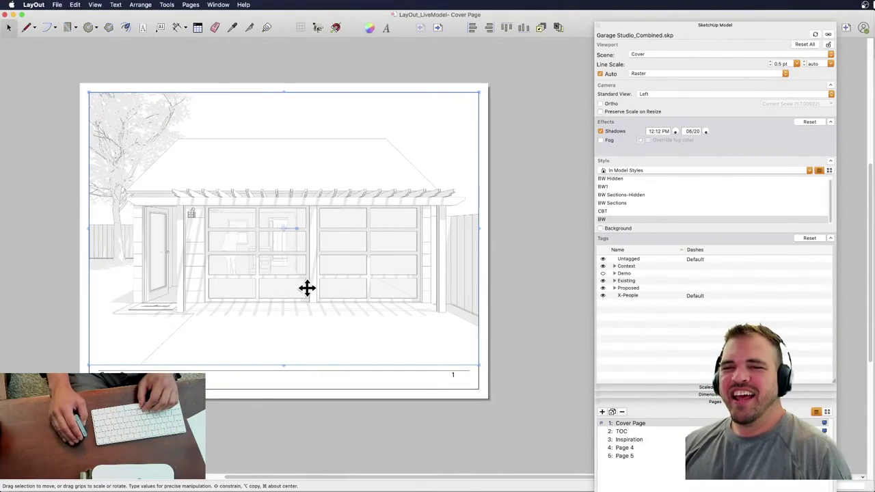
pyautogui.scroll(-1, 307, 287)
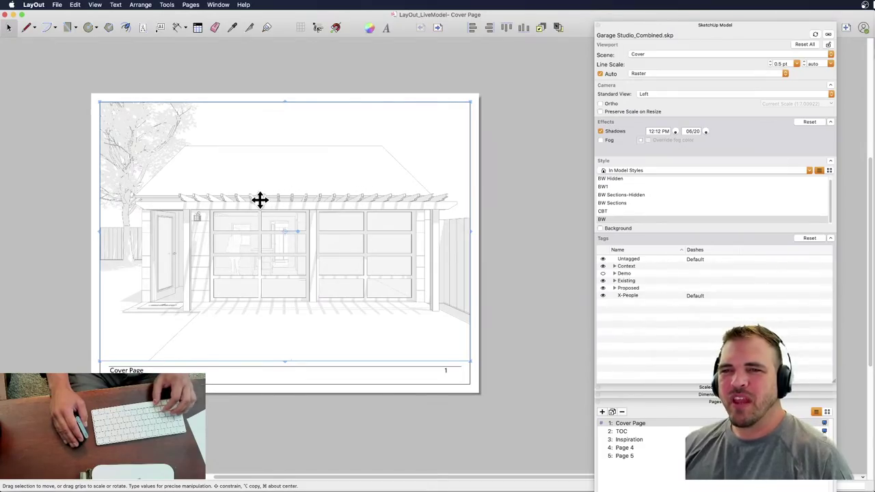
pyautogui.moveTo(261, 199); pyautogui.dragTo(382, 154)
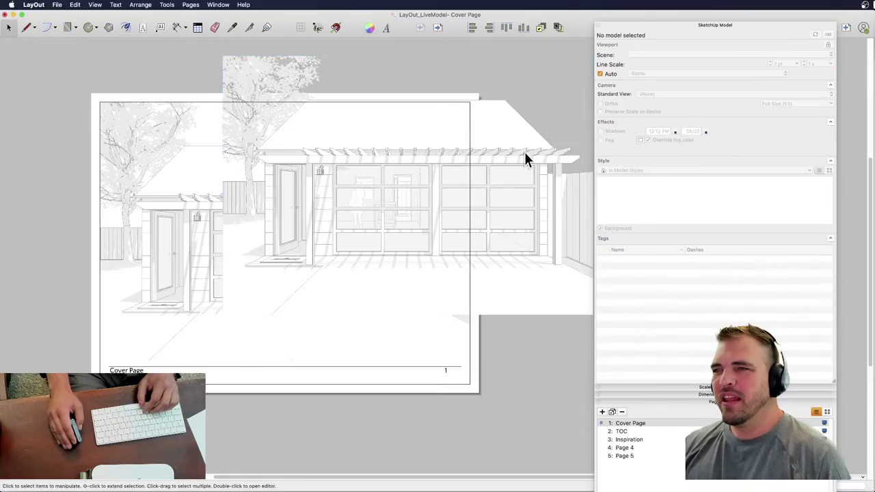
# - Update the duplicated viewport's model reference and switch its shadows off
pyautogui.rightClick(523, 147)
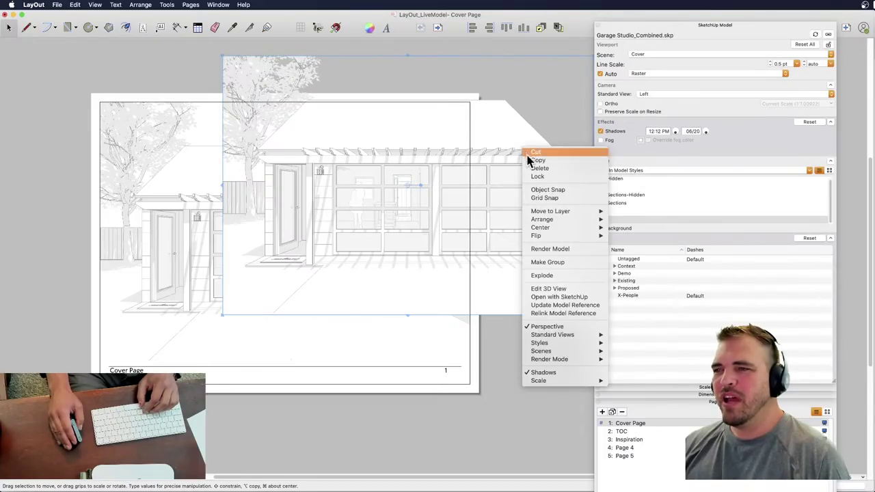
pyautogui.click(571, 307)
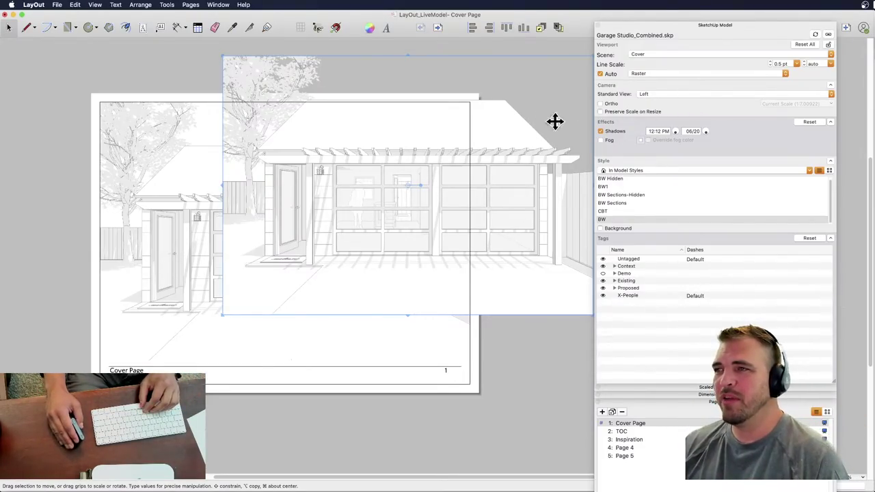
pyautogui.rightClick(518, 151)
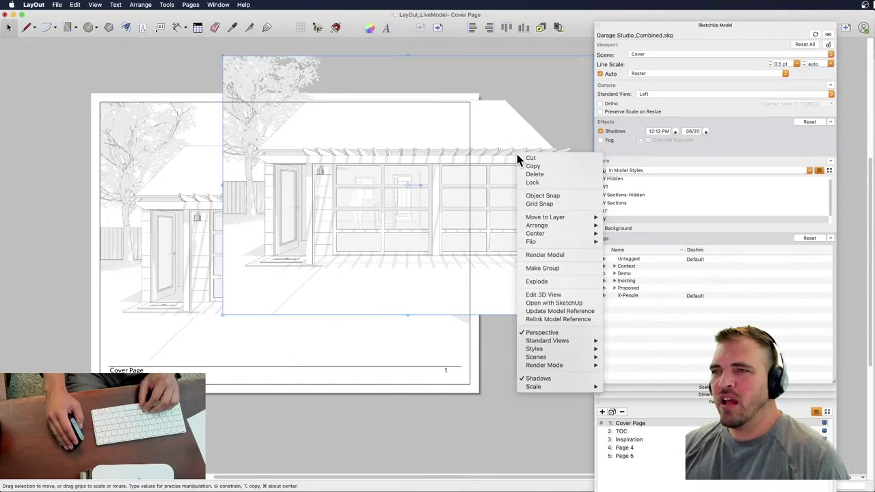
pyautogui.click(549, 378)
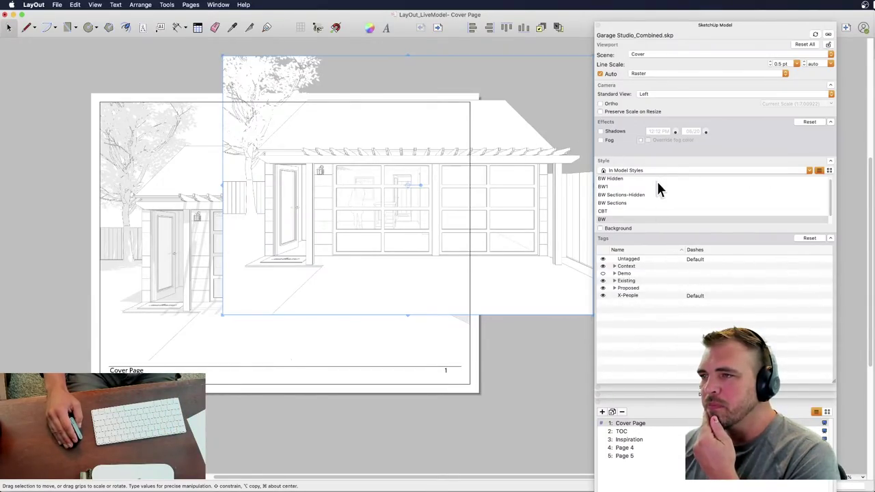
# - Hide the Context group's C-Trees tag, apply the Profiles style, and nudge the duplicate up
pyautogui.click(615, 280)
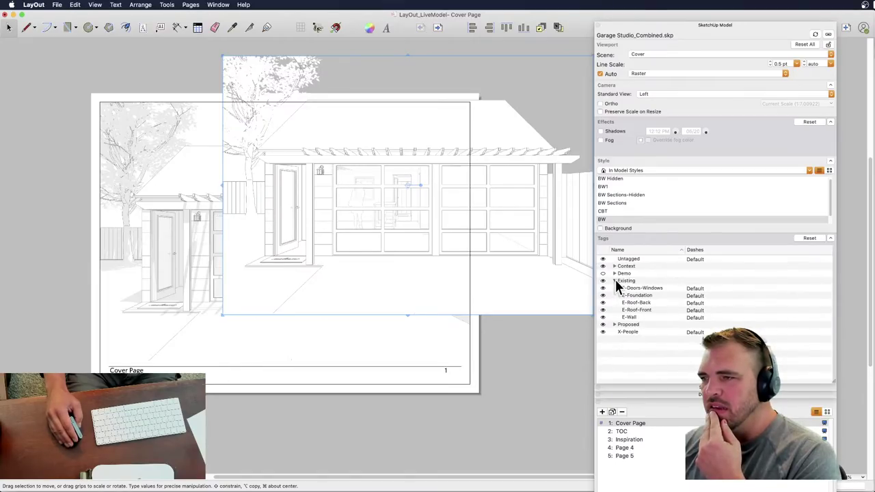
pyautogui.click(615, 280)
pyautogui.click(615, 266)
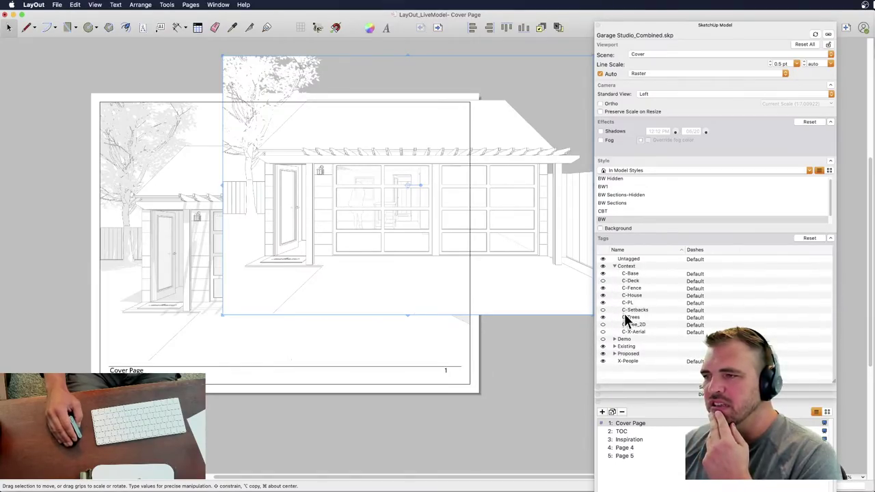
pyautogui.click(603, 318)
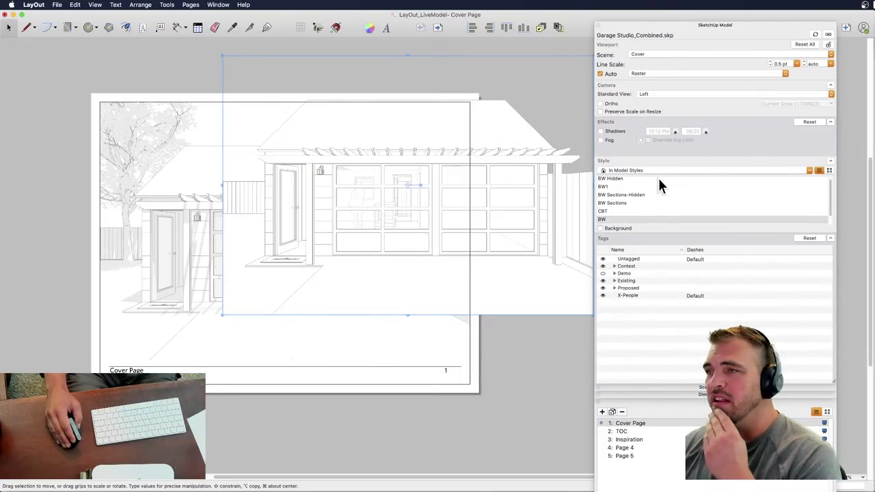
pyautogui.scroll(-1, 643, 193)
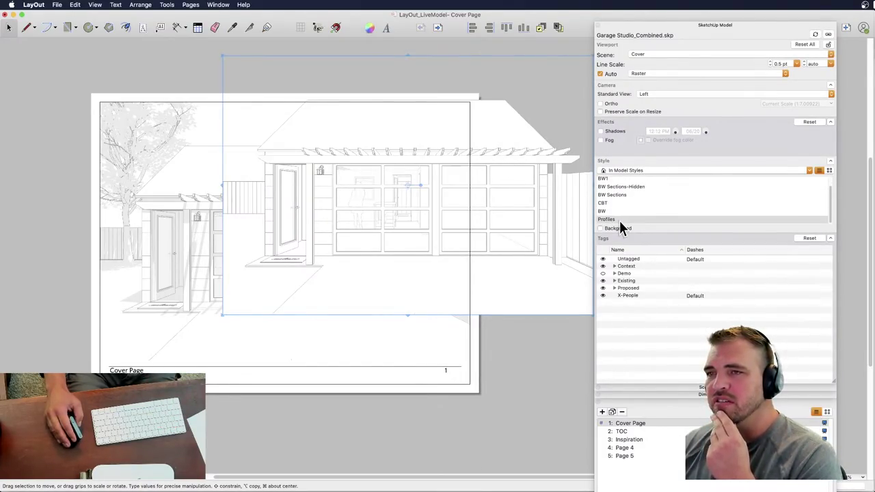
pyautogui.click(619, 220)
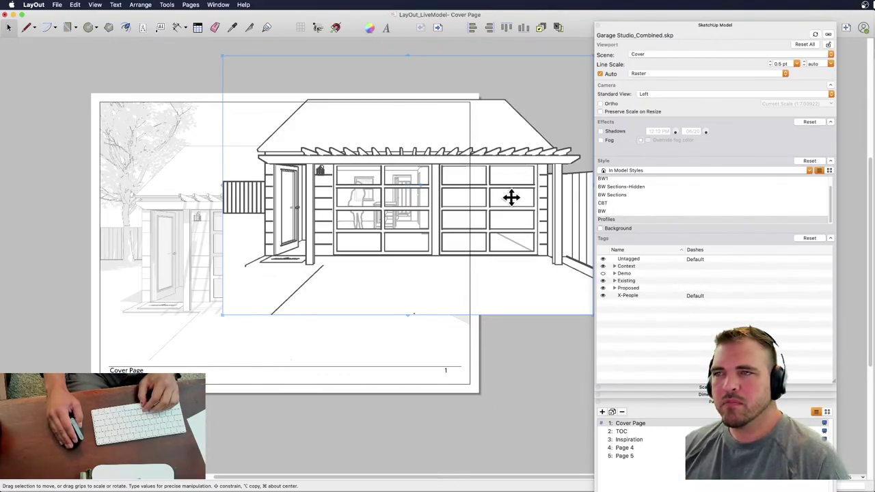
pyautogui.press('Up')
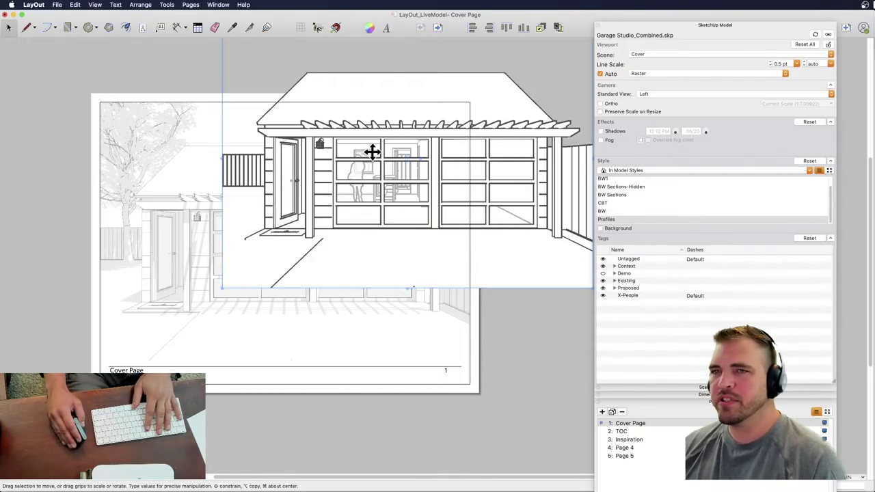
# - Render the duplicate viewport as Vector and drag it roughly over the original perspective
pyautogui.click(560, 309)
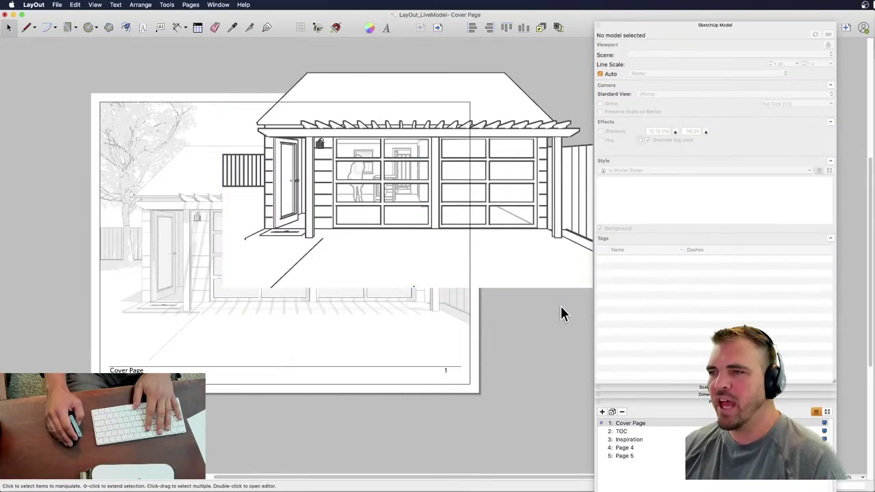
pyautogui.click(539, 225)
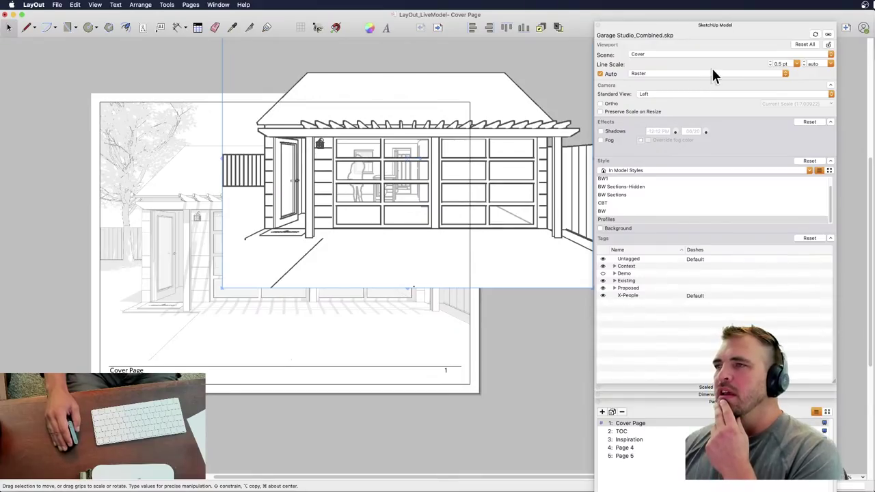
pyautogui.click(733, 73)
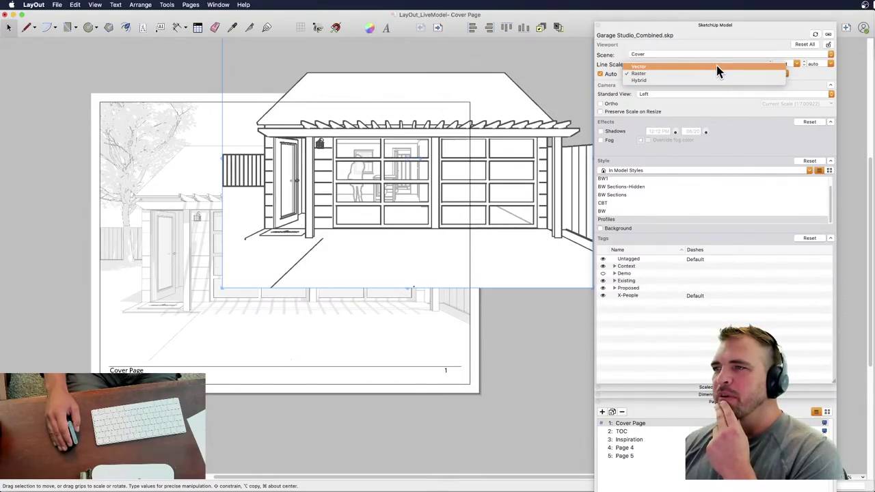
pyautogui.click(522, 141)
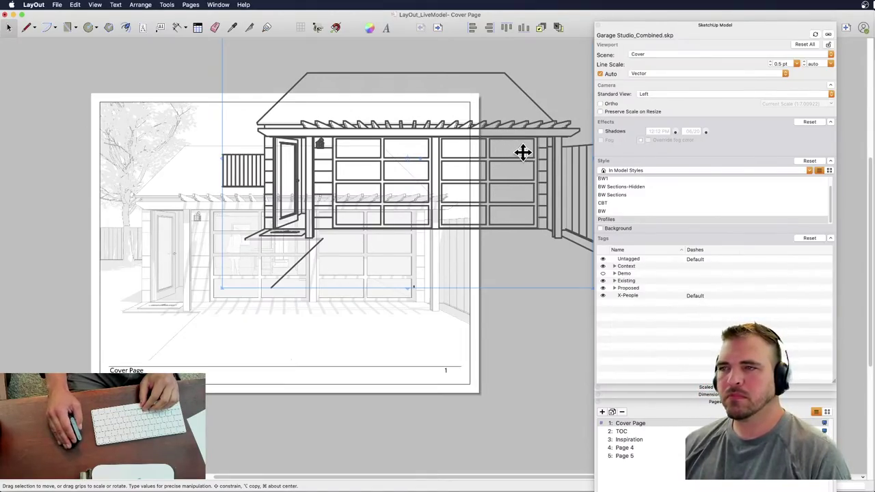
pyautogui.moveTo(523, 131)
pyautogui.mouseDown()
pyautogui.moveTo(544, 112)
pyautogui.moveTo(522, 143)
pyautogui.moveTo(499, 201)
pyautogui.moveTo(509, 200)
pyautogui.mouseUp()
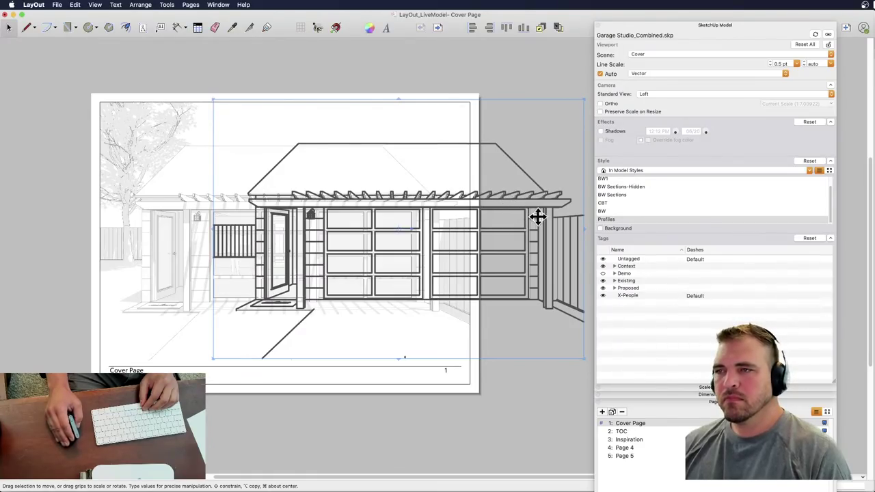
pyautogui.moveTo(566, 219)
pyautogui.mouseDown()
pyautogui.moveTo(514, 180)
pyautogui.moveTo(443, 181)
pyautogui.mouseUp()
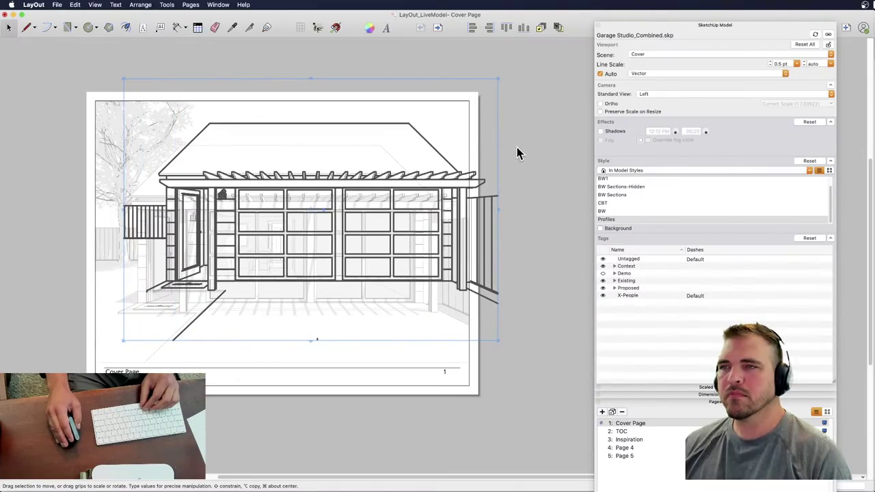
# - Reselect the garage viewport and turn on Object Snap
pyautogui.click(518, 161)
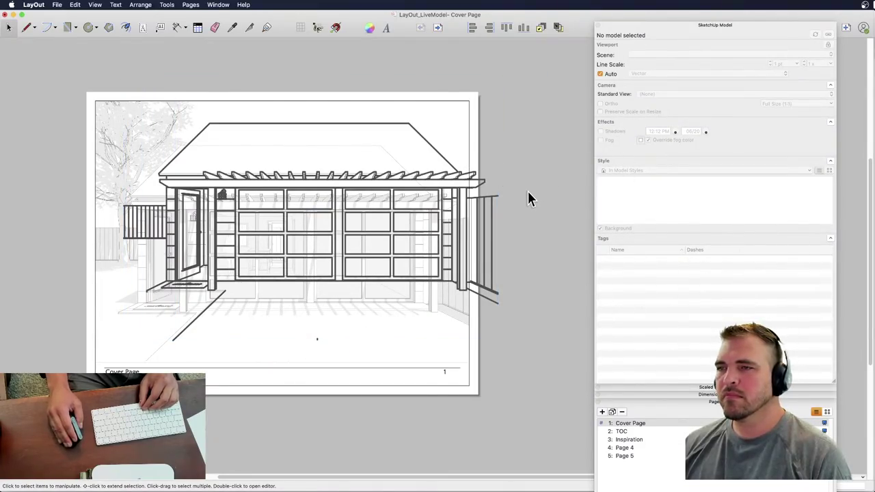
pyautogui.click(419, 210)
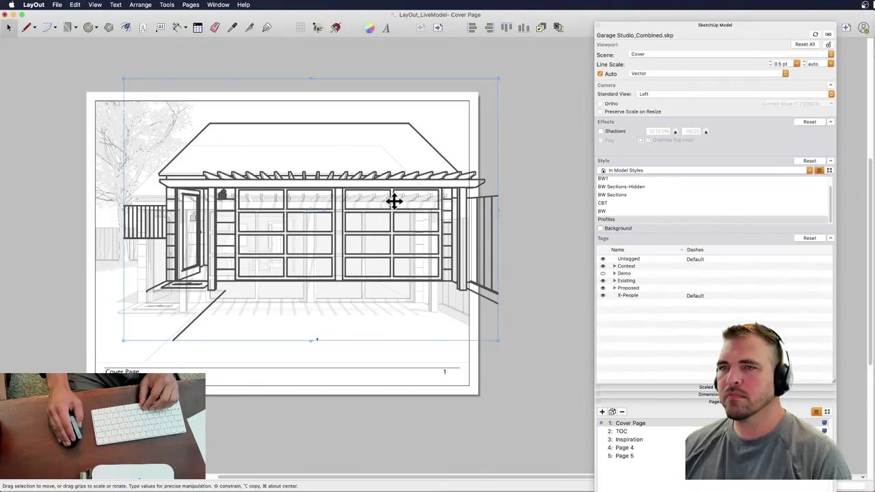
pyautogui.rightClick(326, 49)
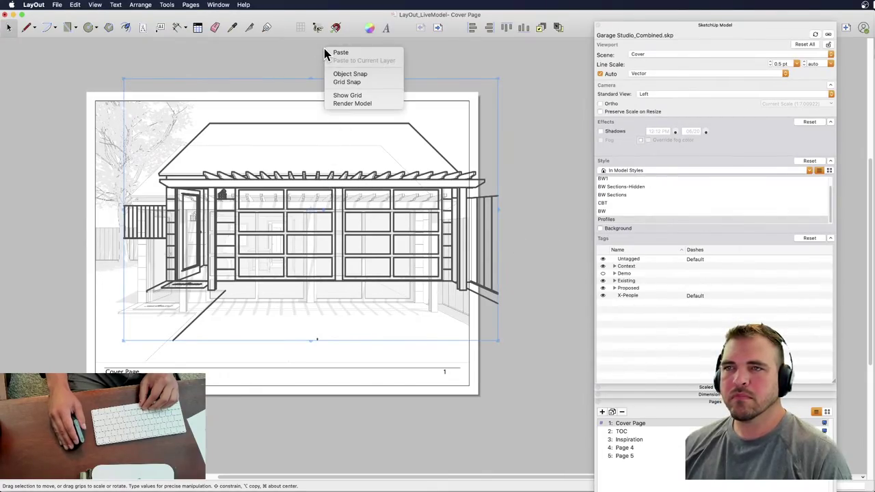
pyautogui.click(346, 75)
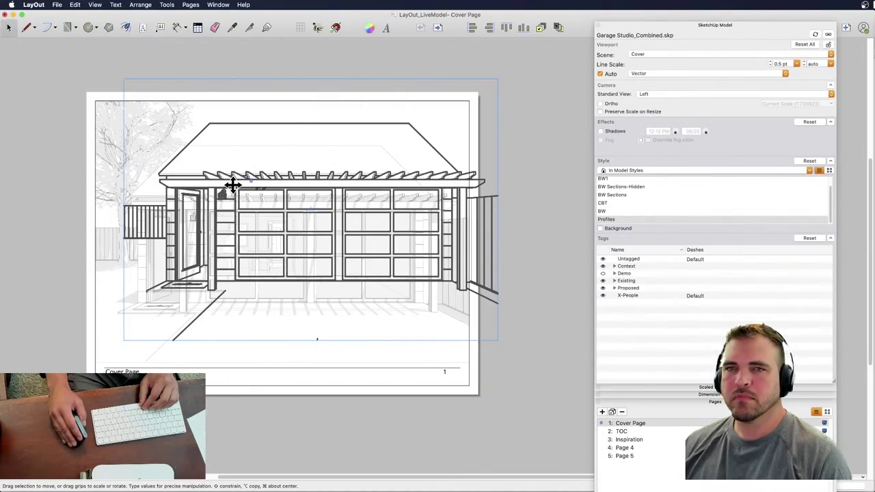
# - Align the overlay over the background perspective and give the cover the lighter shaded look
pyautogui.moveTo(223, 201); pyautogui.dragTo(248, 194, button='middle')
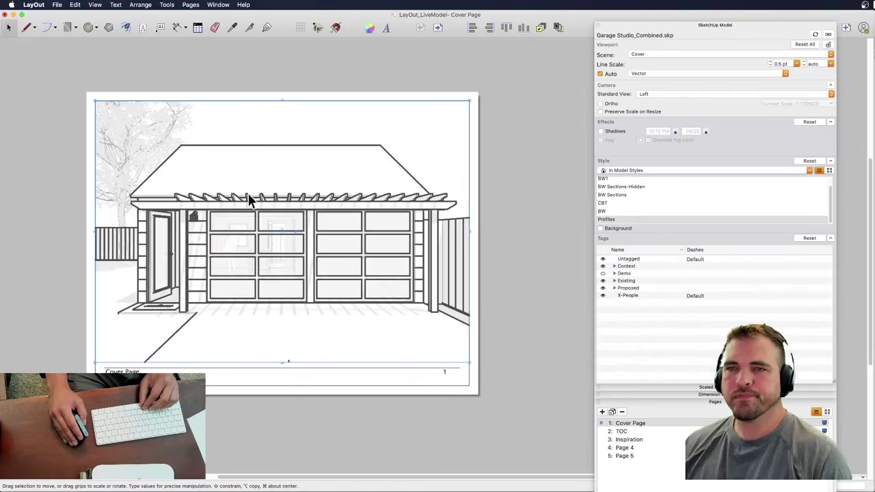
pyautogui.click(526, 160)
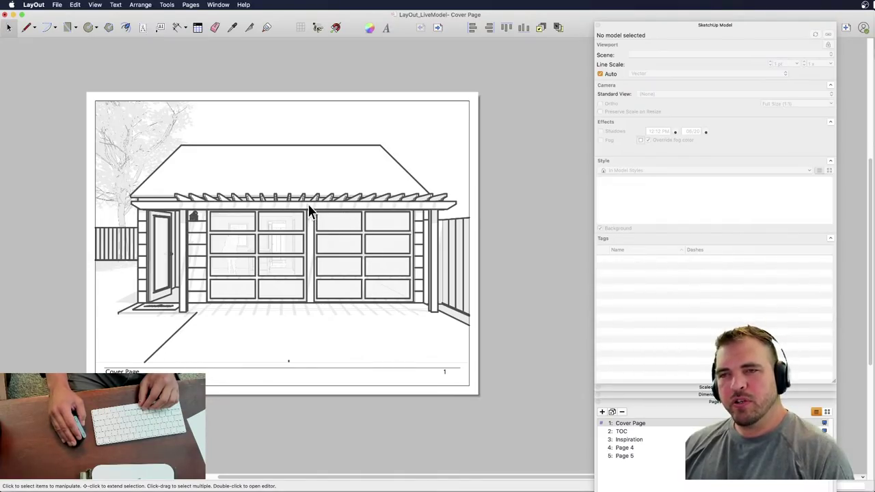
pyautogui.click(369, 199)
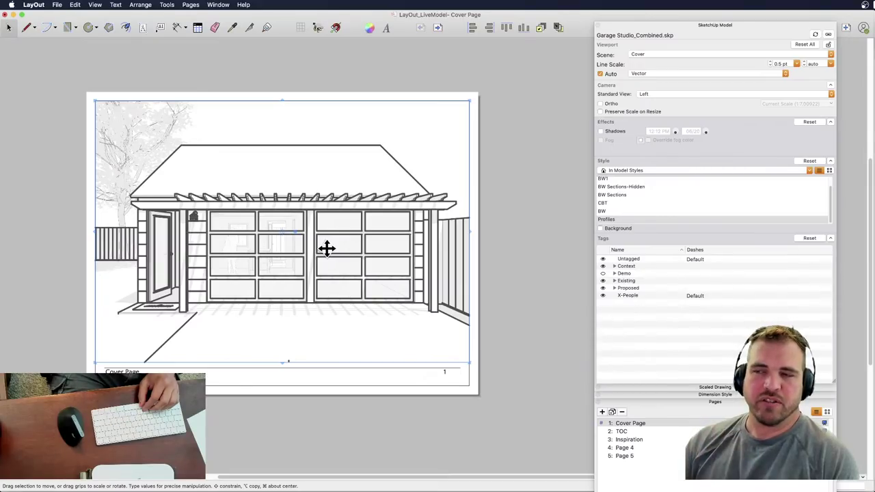
pyautogui.click(499, 212)
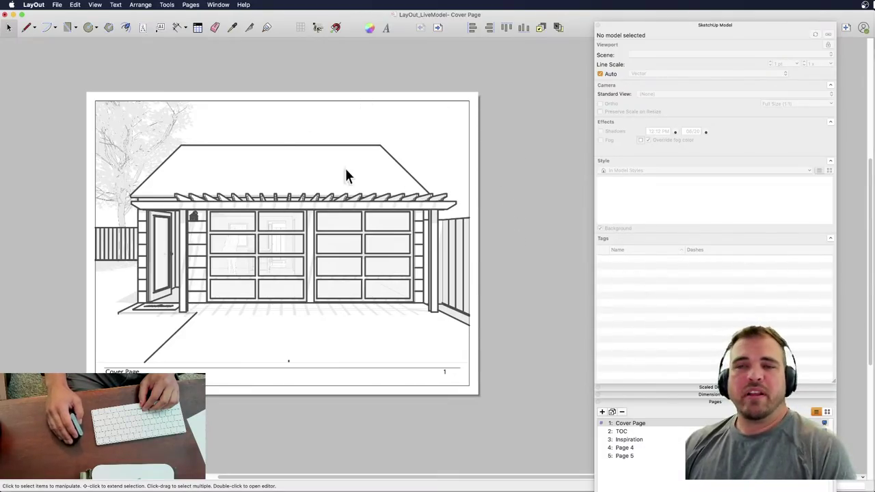
pyautogui.click(331, 205)
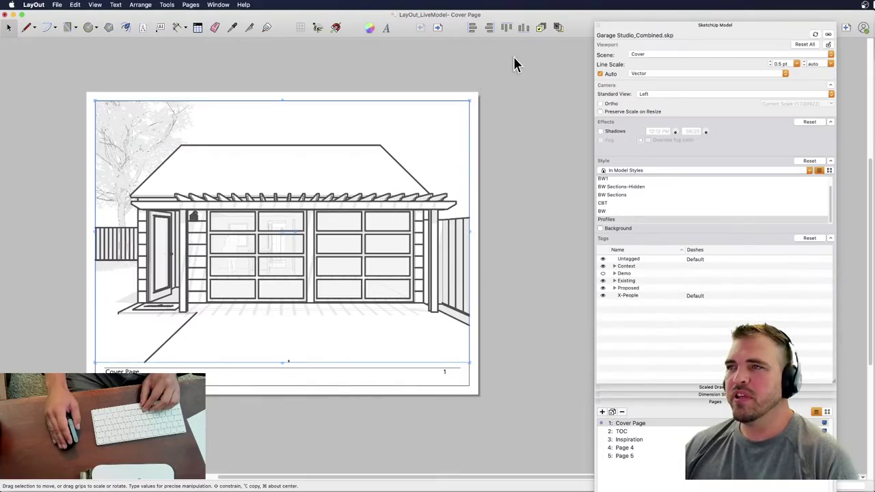
pyautogui.click(558, 28)
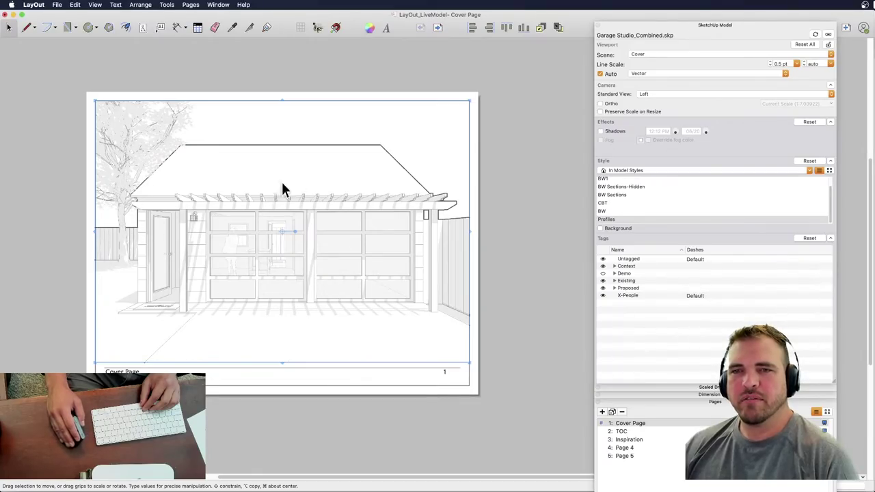
pyautogui.click(506, 209)
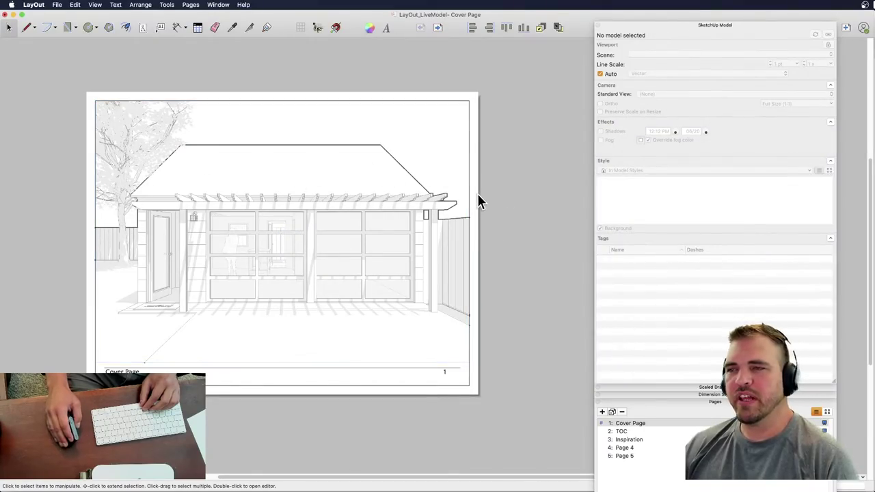
# - Collapse the SketchUp Model panel and go to the TOC page
pyautogui.click(311, 226)
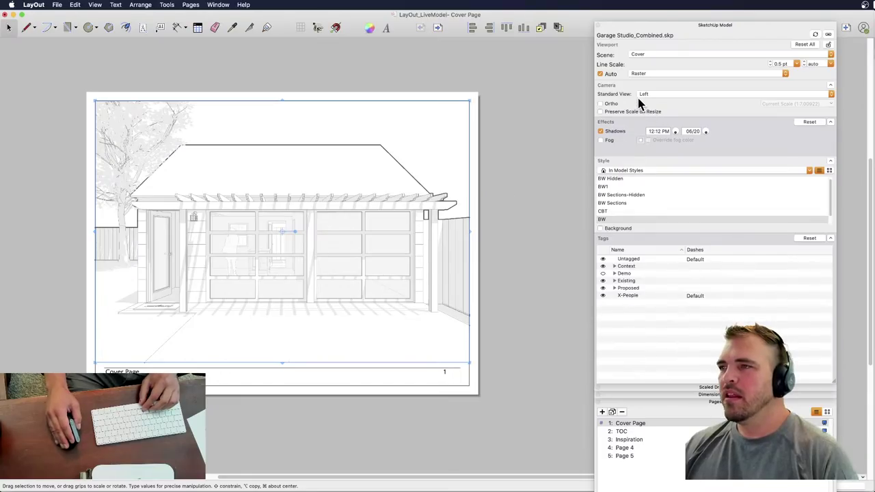
pyautogui.click(651, 27)
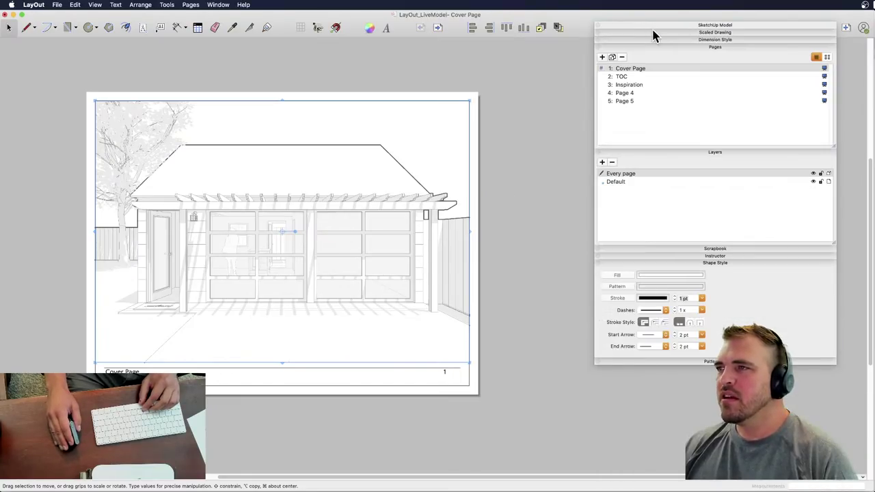
pyautogui.click(623, 76)
pyautogui.click(631, 68)
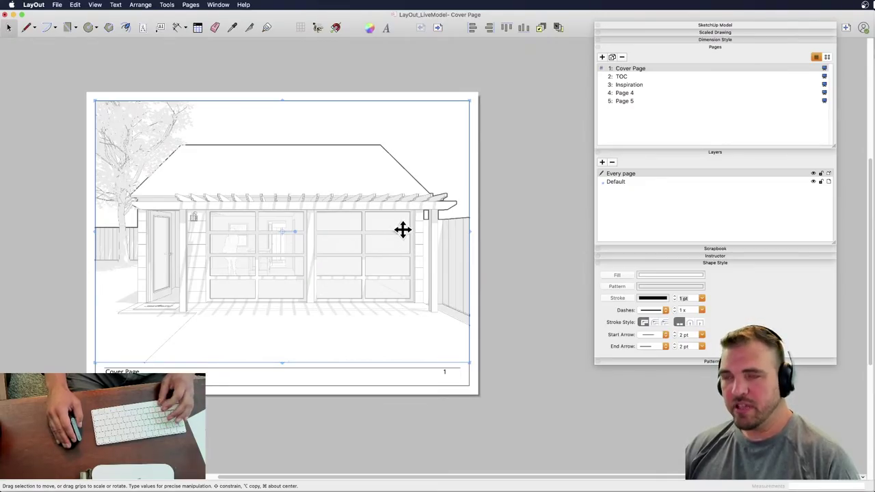
pyautogui.click(623, 76)
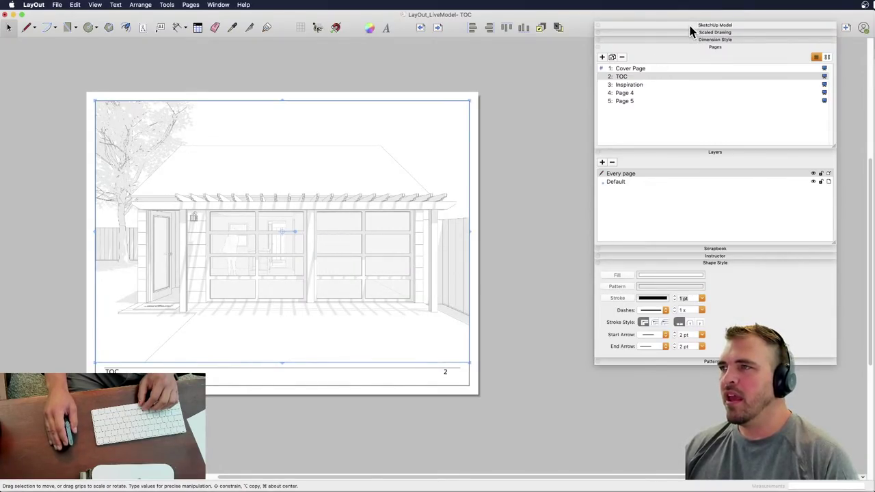
# - Show the Aerial scene in the viewport and narrow it to the page's left part
pyautogui.click(690, 26)
pyautogui.click(757, 54)
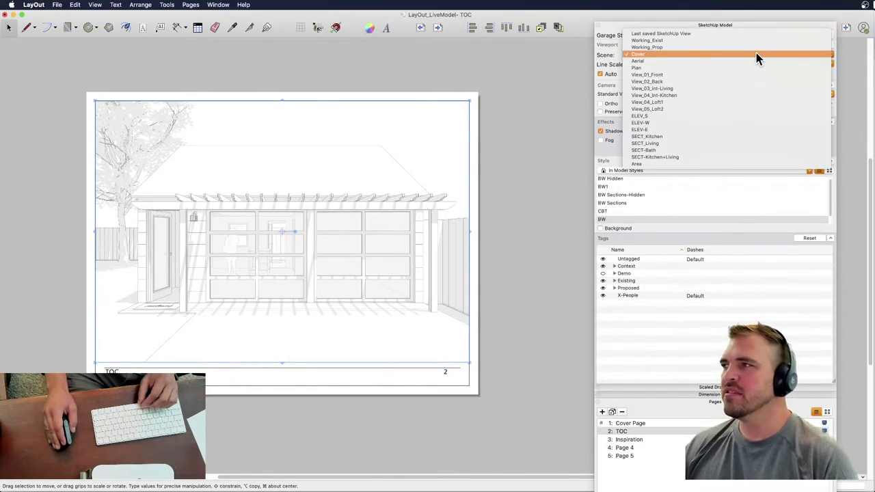
pyautogui.click(656, 62)
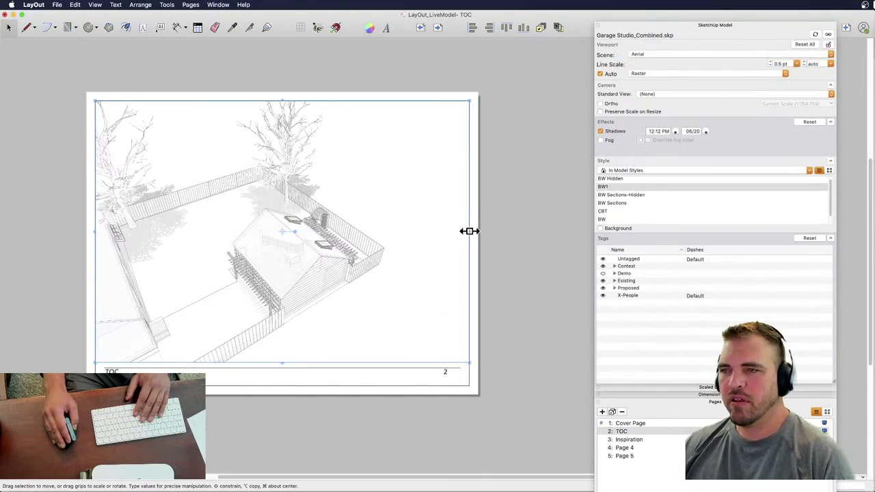
pyautogui.moveTo(470, 229); pyautogui.dragTo(328, 248)
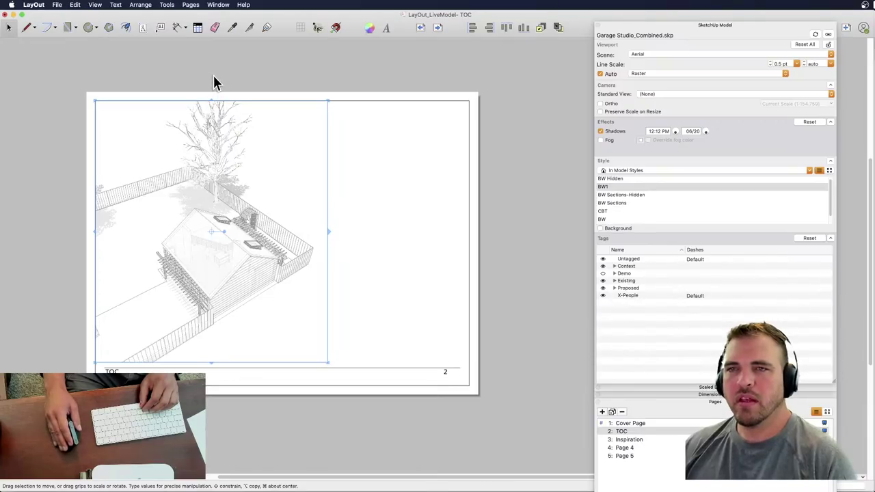
# - Enter the viewport and orbit the aerial model slightly to adjust its view
pyautogui.doubleClick(220, 261)
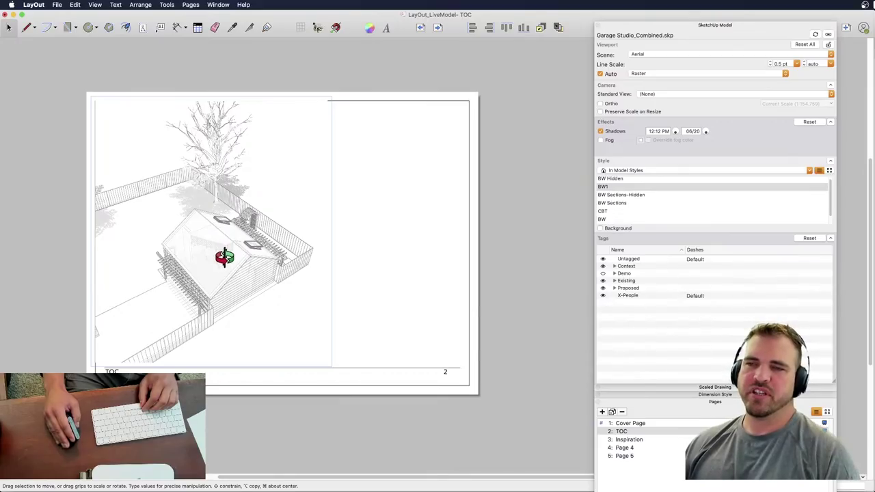
pyautogui.moveTo(223, 255); pyautogui.dragTo(283, 248)
pyautogui.scroll(3, 197, 260)
pyautogui.scroll(-2, 254, 250)
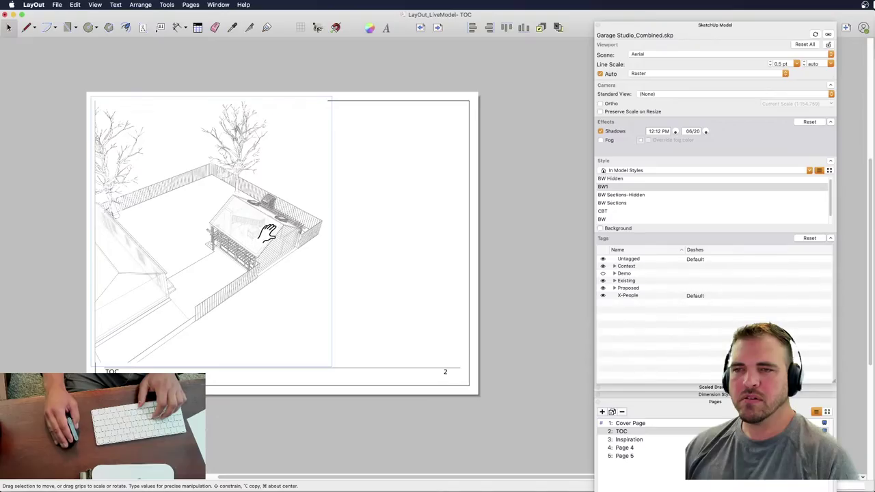
pyautogui.scroll(3, 286, 230)
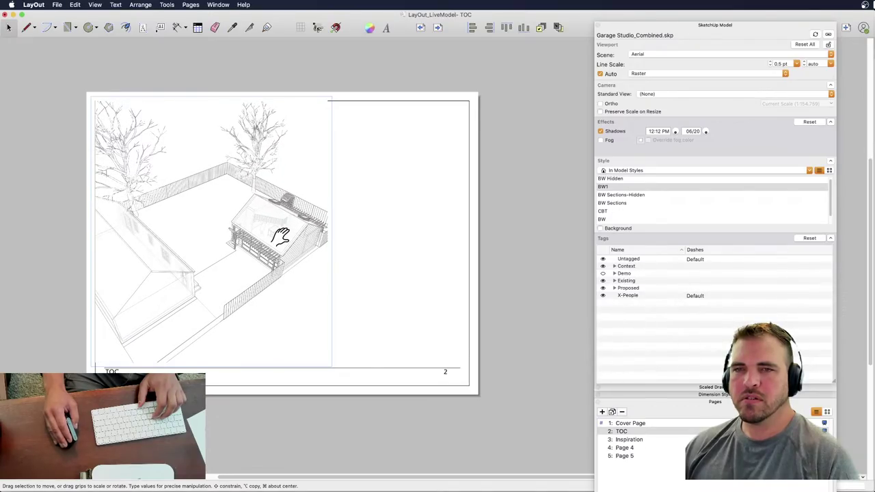
pyautogui.click(494, 216)
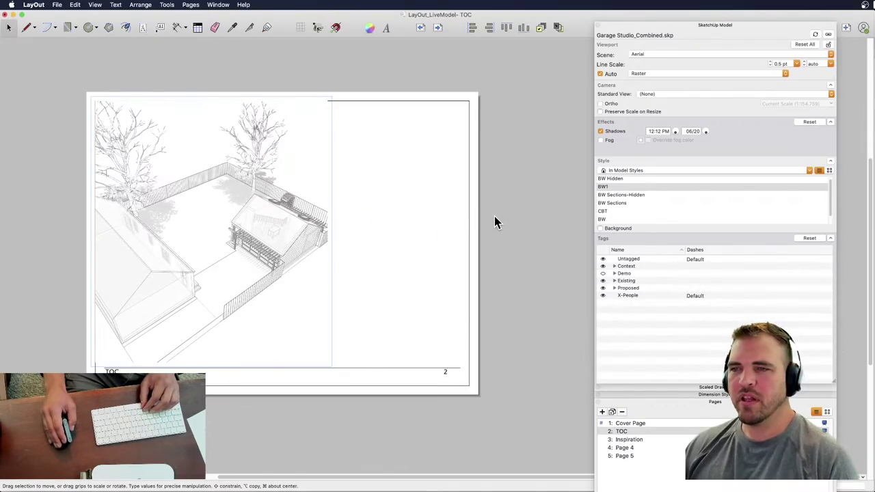
# - Widen the aerial viewport a little rightward, deselect it, and choose the Text tool
pyautogui.click(490, 222)
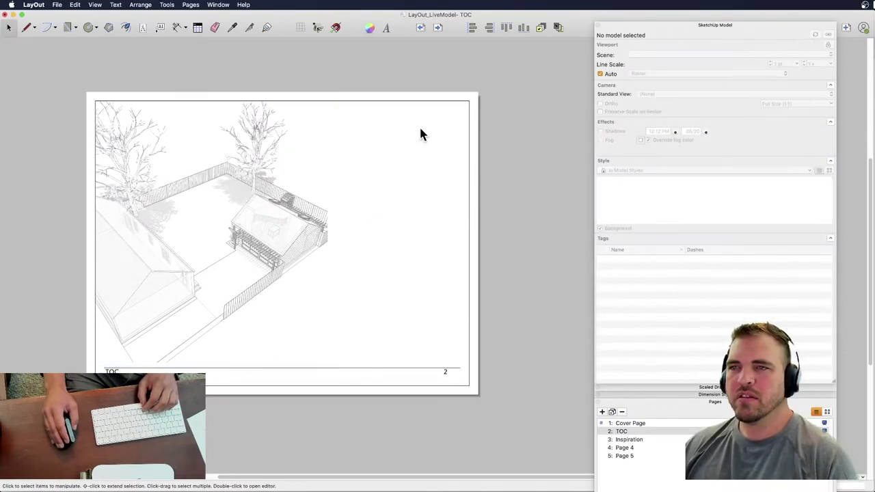
pyautogui.click(241, 206)
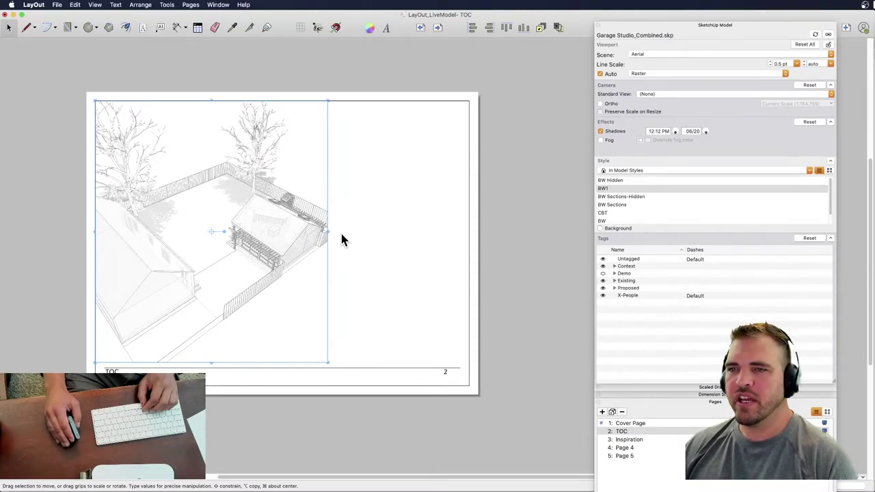
pyautogui.moveTo(332, 228)
pyautogui.mouseDown()
pyautogui.moveTo(371, 229)
pyautogui.moveTo(321, 237)
pyautogui.moveTo(336, 222)
pyautogui.mouseUp()
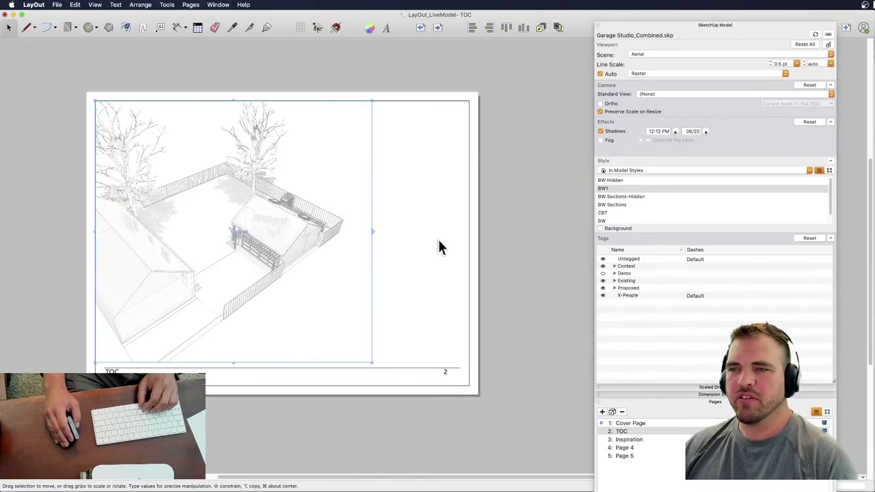
pyautogui.click(506, 229)
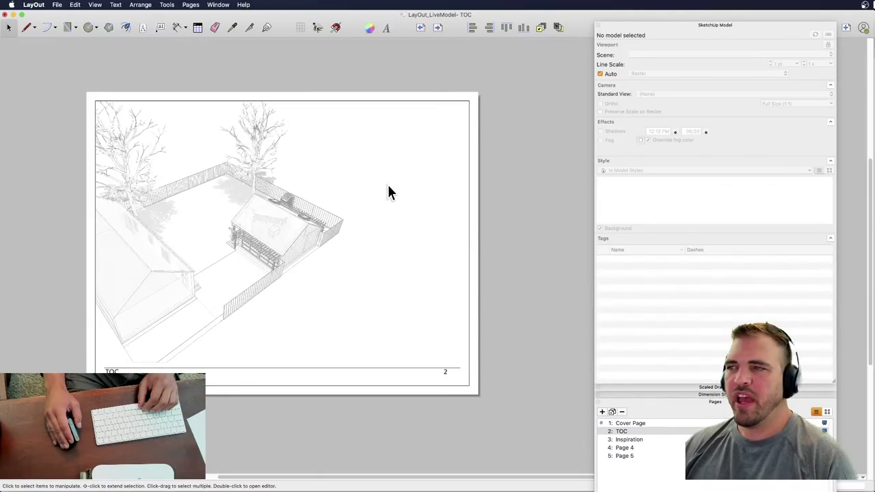
pyautogui.click(142, 27)
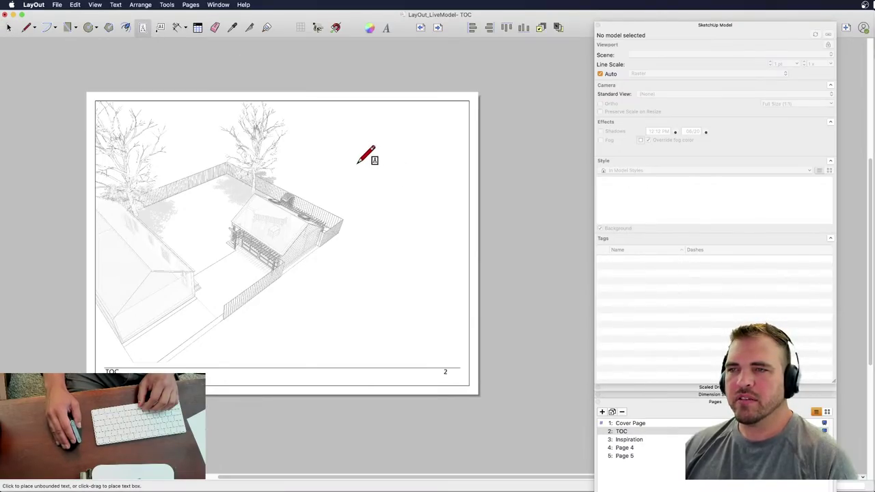
# - Add a text box beside the aerial view listing Cover Page, Page 2, Page 3, Page 4
pyautogui.moveTo(354, 162); pyautogui.dragTo(456, 324)
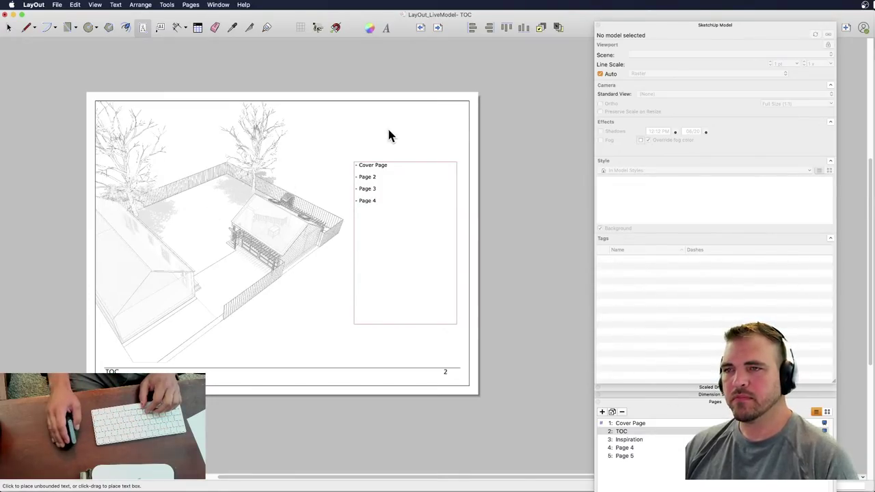
pyautogui.press('Escape')
pyautogui.click(379, 167)
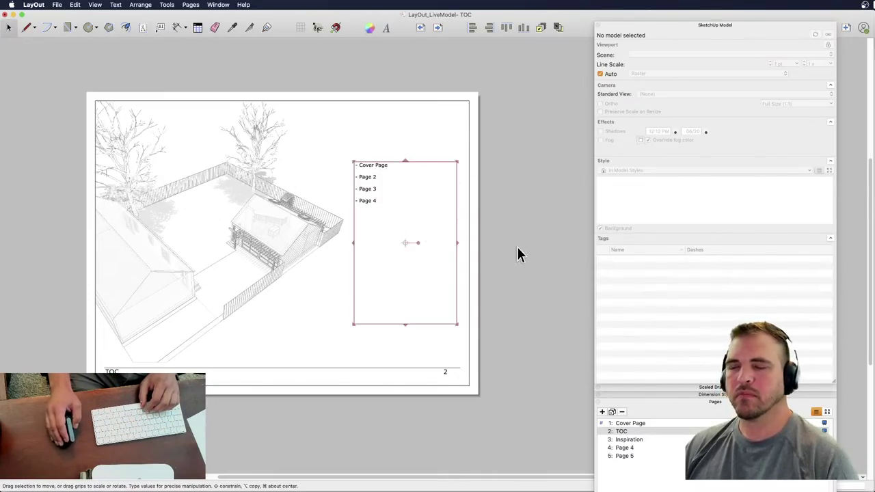
pyautogui.click(519, 257)
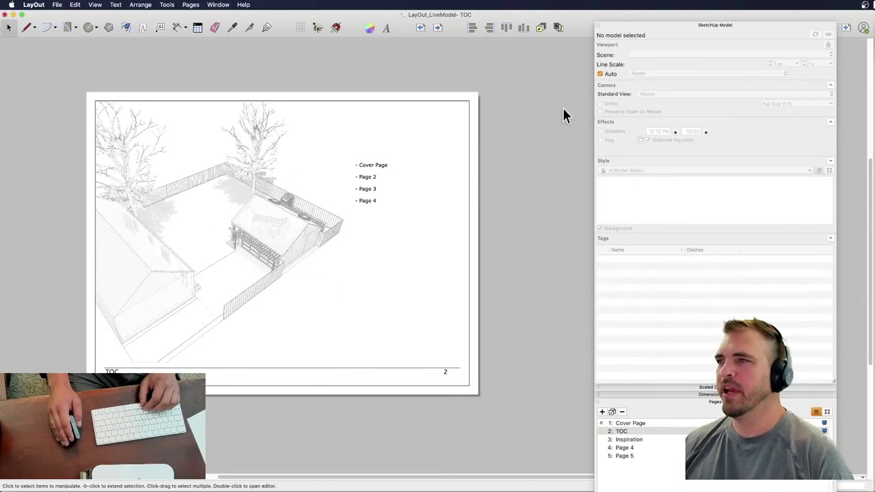
pyautogui.click(678, 26)
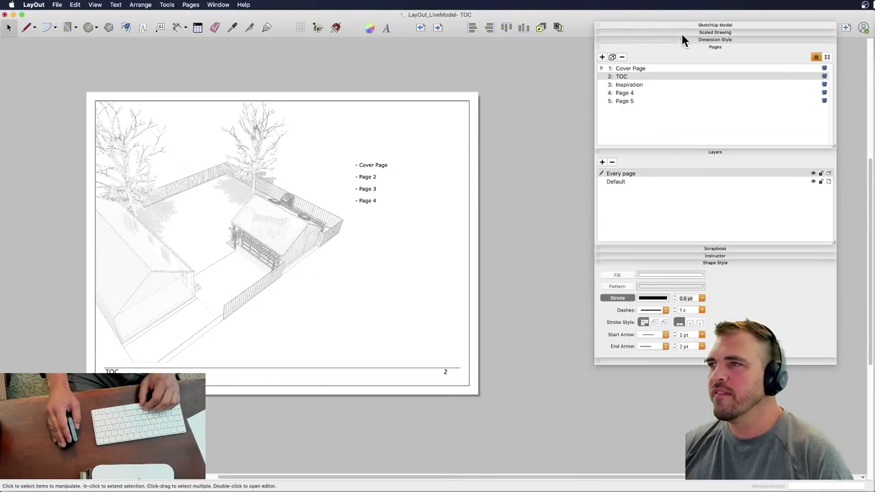
# - Delete the model view and the page list text from the Inspiration page
pyautogui.click(630, 86)
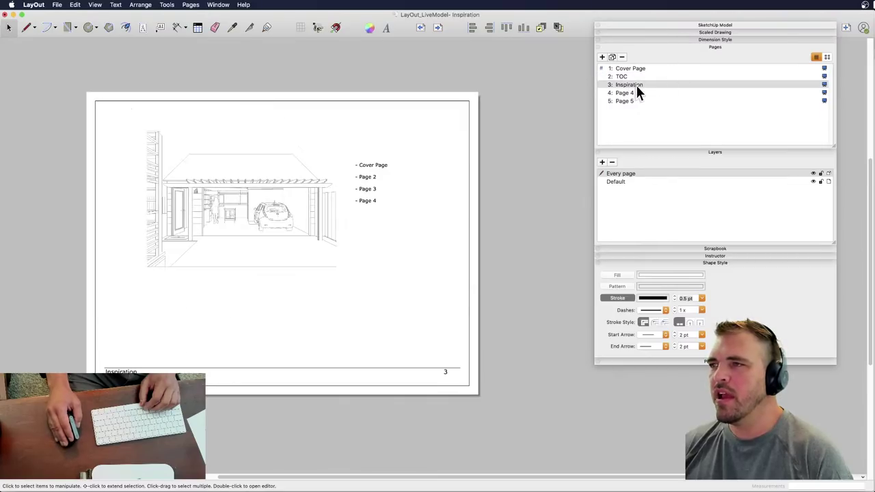
pyautogui.click(291, 222)
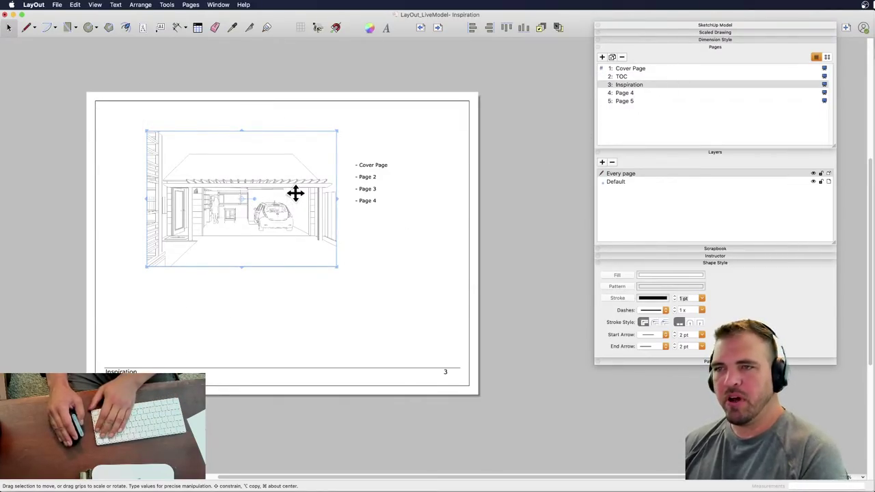
pyautogui.press('Delete')
pyautogui.click(369, 179)
pyautogui.press('Delete')
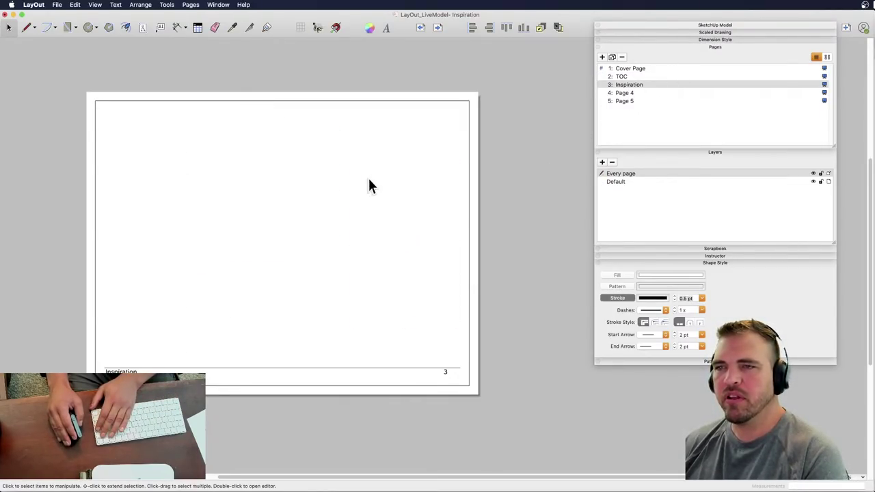
# - Paste the page list onto the Every page layer from the Inspiration page
pyautogui.click(622, 76)
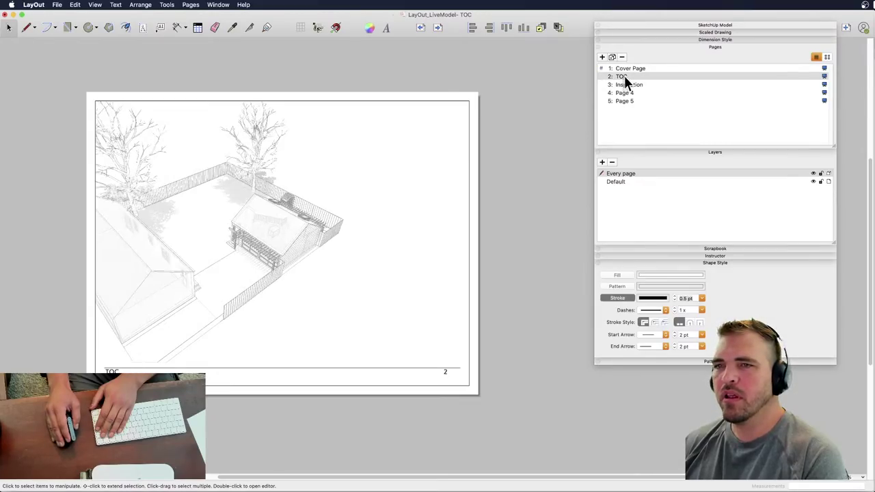
pyautogui.click(630, 84)
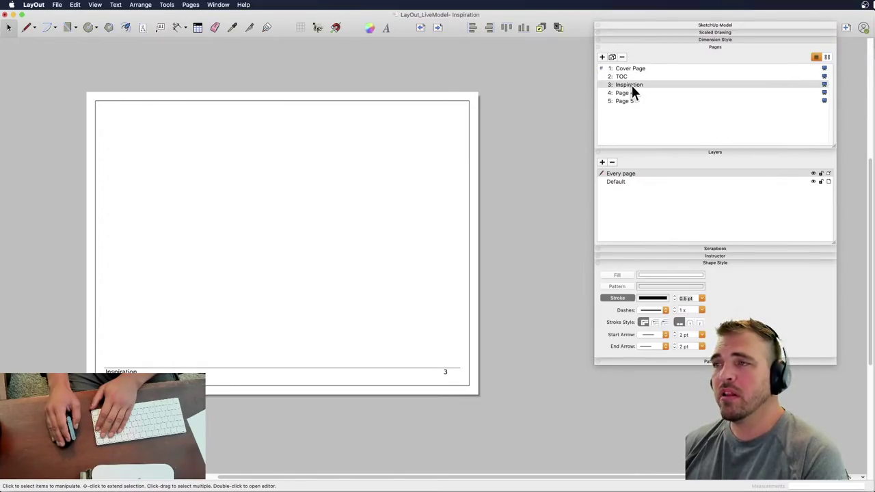
pyautogui.click(630, 78)
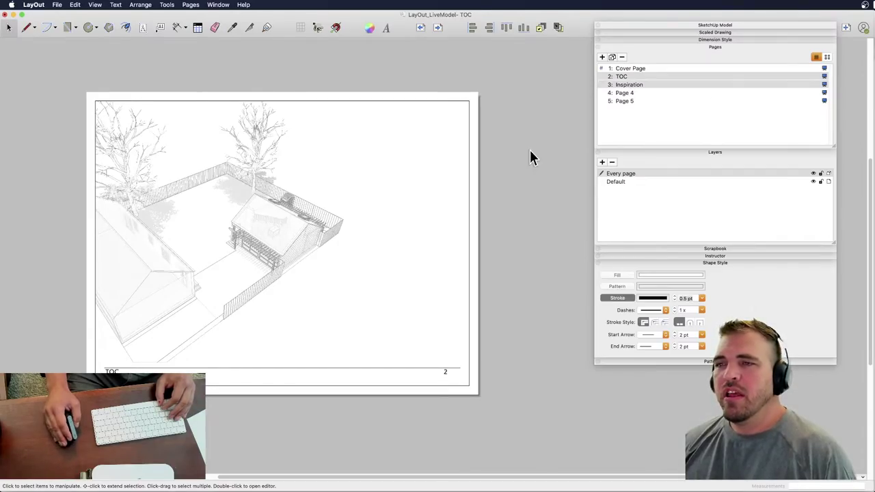
pyautogui.click(631, 86)
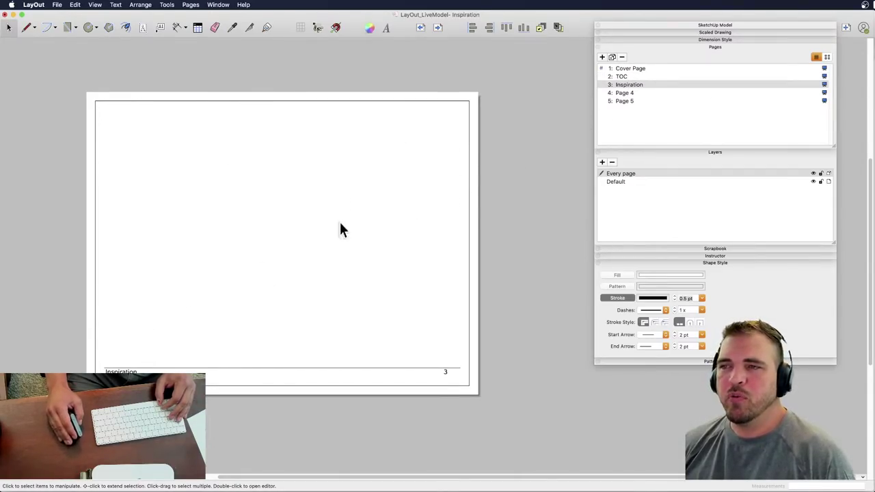
pyautogui.write('- Cover Page - Page 2 - Page 3 - Page 4')
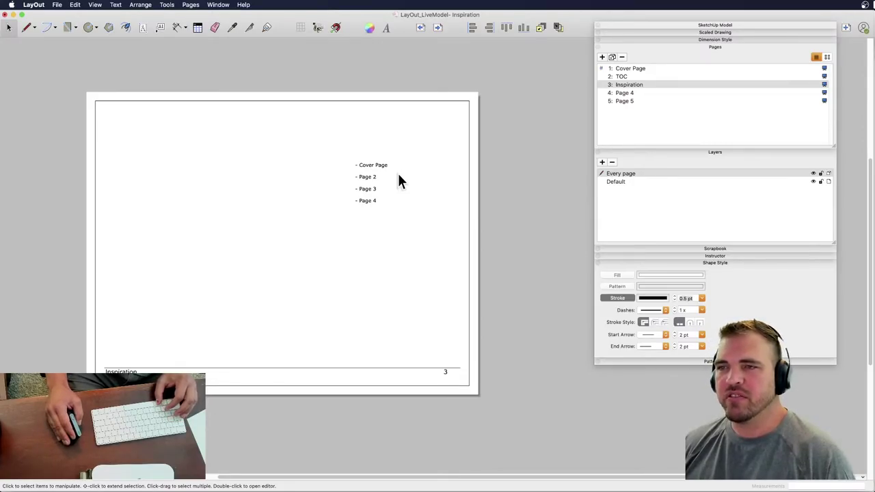
pyautogui.click(373, 167)
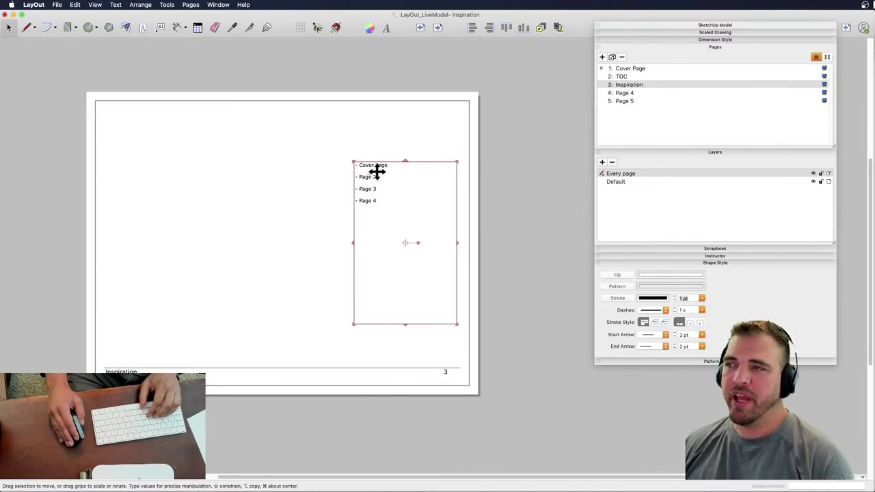
# - Check that the page list appears on TOC, Cover Page and through Page 4
pyautogui.click(622, 77)
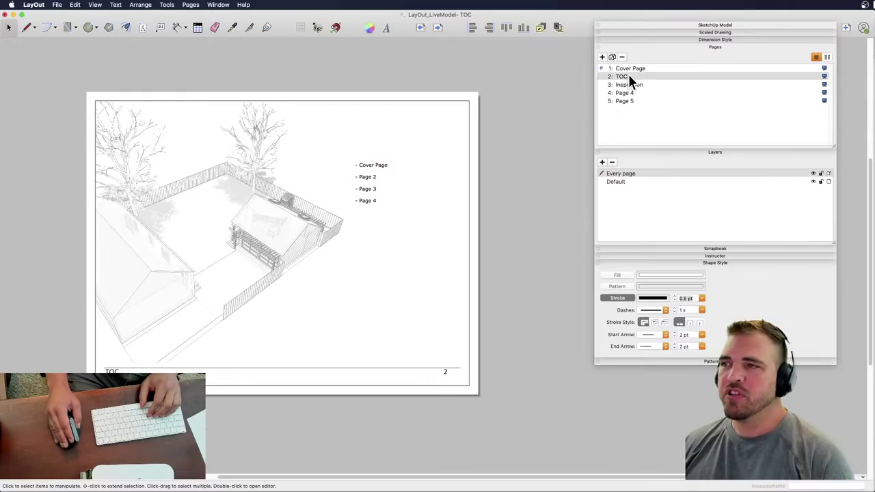
pyautogui.click(628, 68)
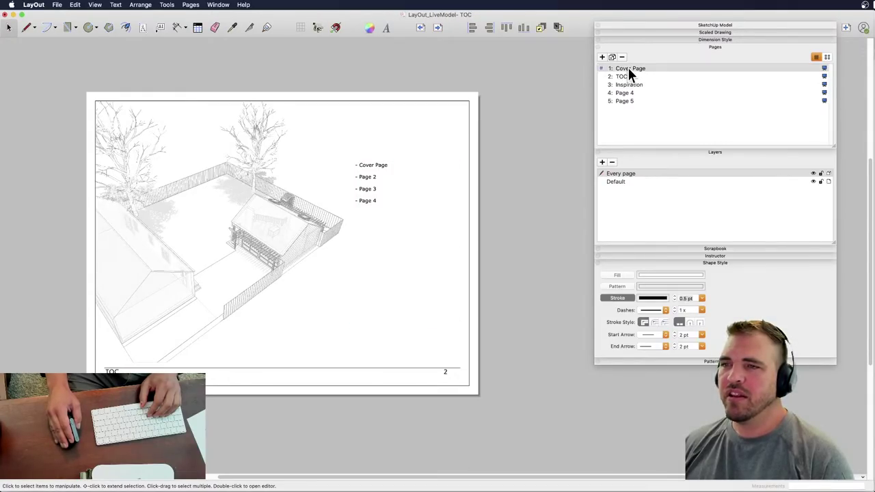
pyautogui.click(632, 76)
pyautogui.click(631, 85)
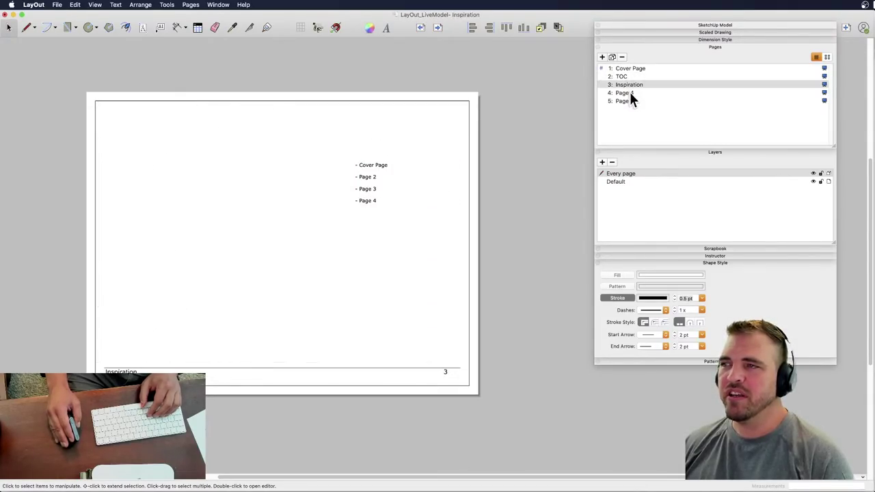
pyautogui.click(629, 93)
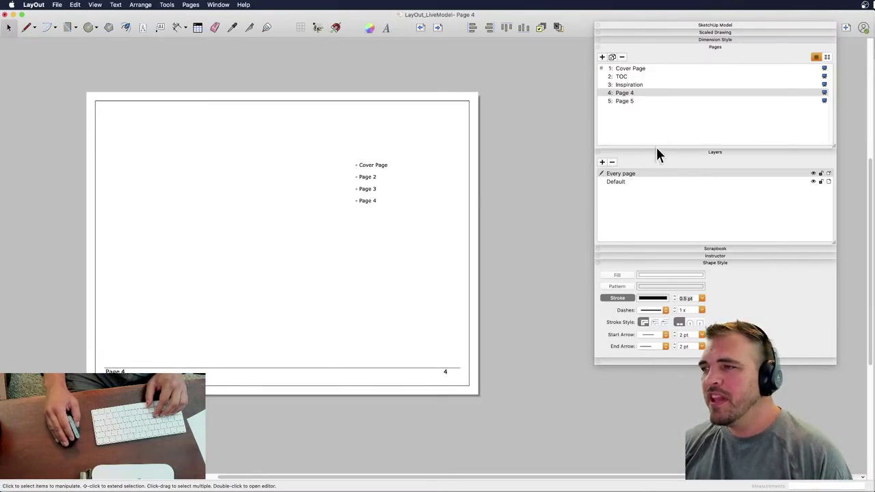
# - Create three new layers named Graphics, Text and SU Model
pyautogui.click(601, 162)
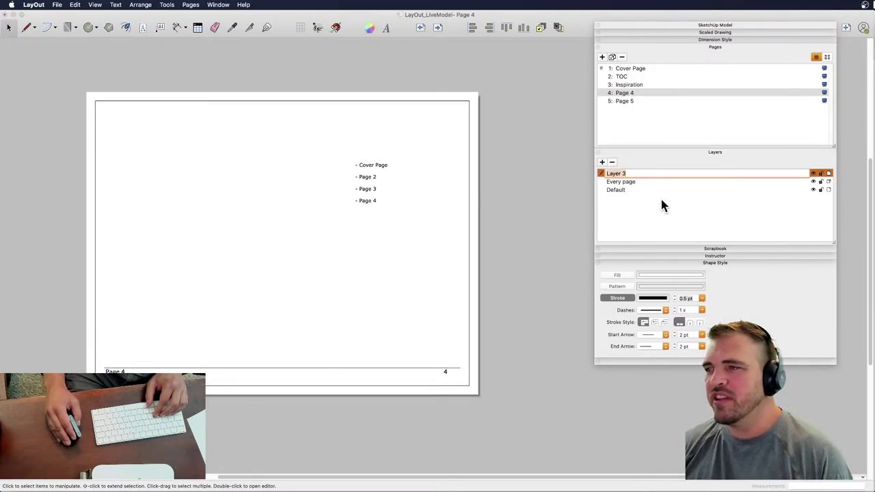
pyautogui.write('Graphics')
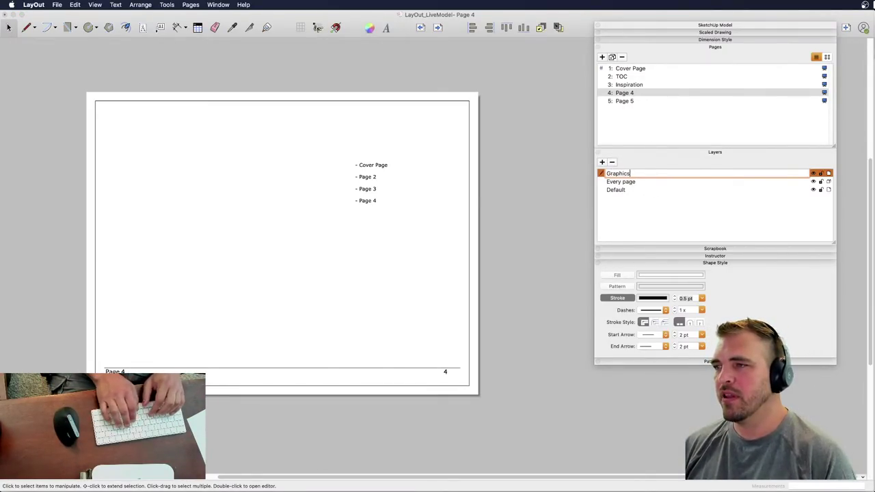
pyautogui.press('Return')
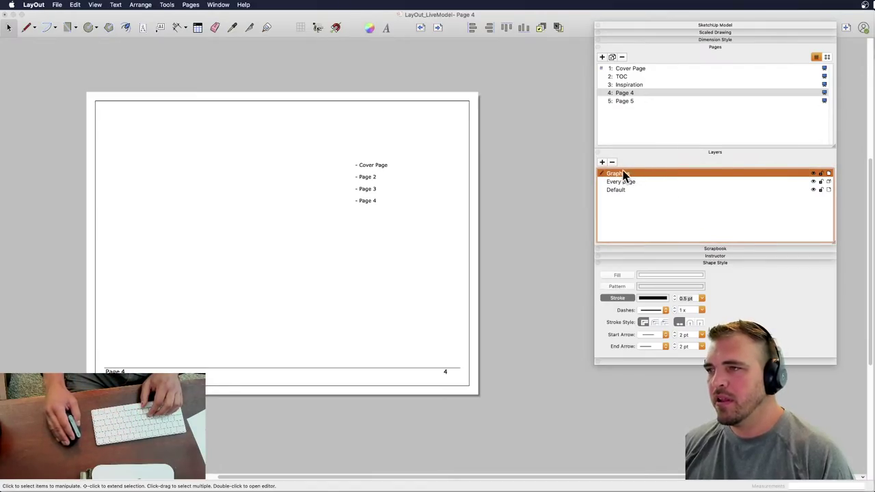
pyautogui.click(601, 162)
pyautogui.write('Text')
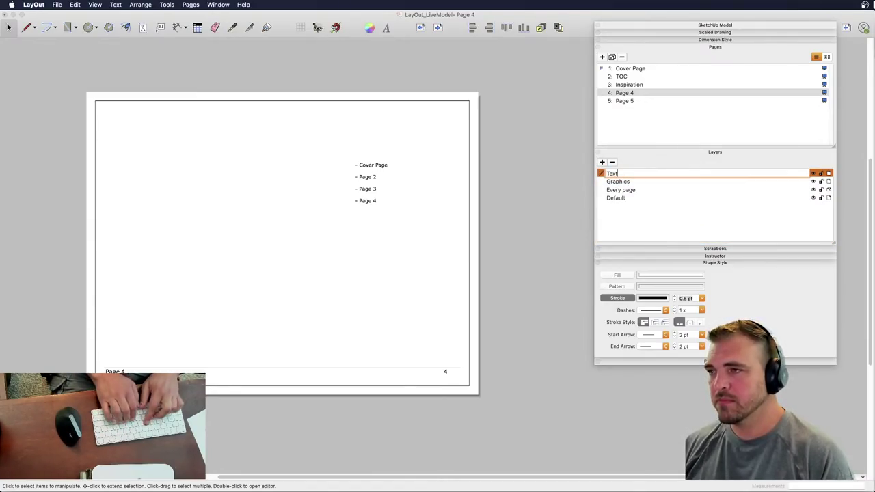
pyautogui.press('Return')
pyautogui.click(601, 163)
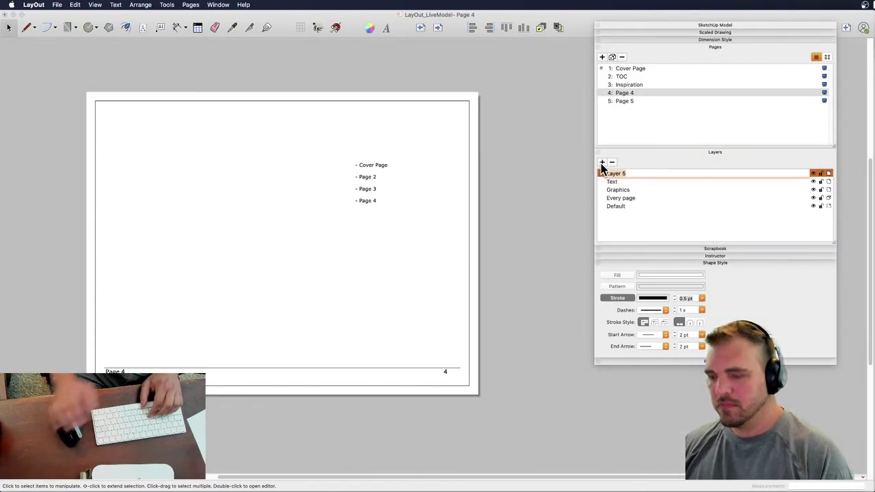
pyautogui.write('SU MOdel')
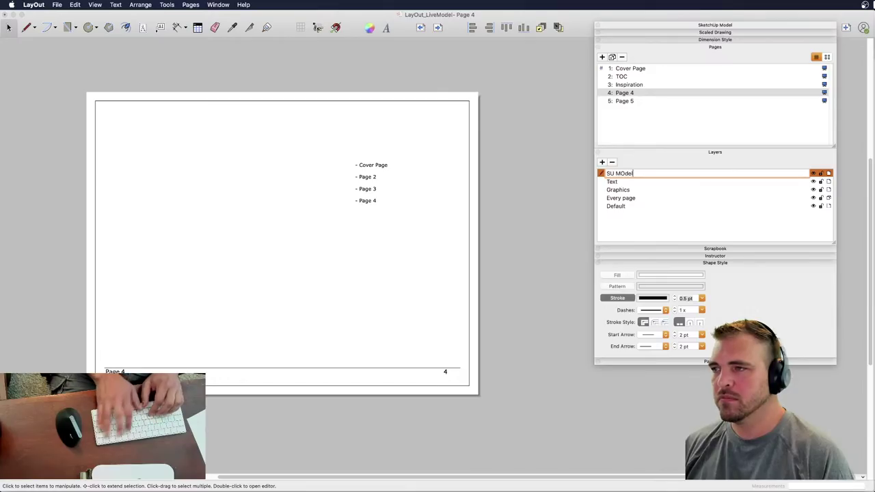
pyautogui.press('BackSpace')
pyautogui.press('BackSpace')
pyautogui.write('odel')
pyautogui.press('Return')
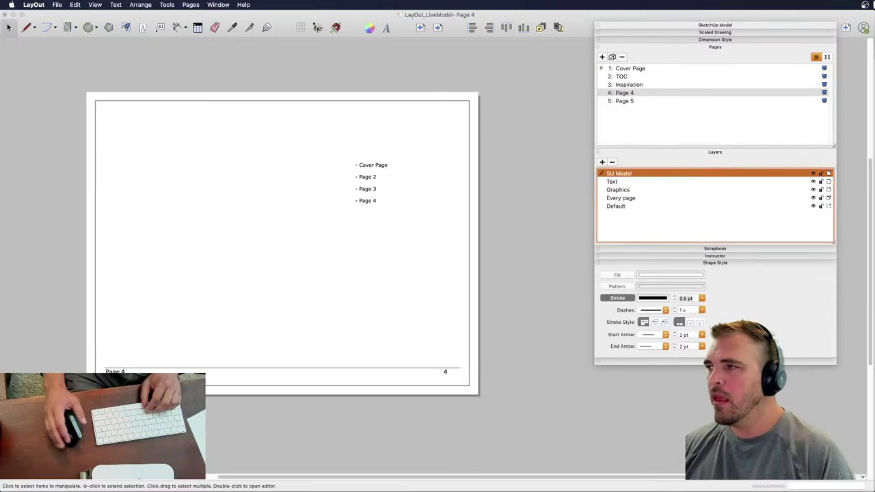
pyautogui.click(371, 173)
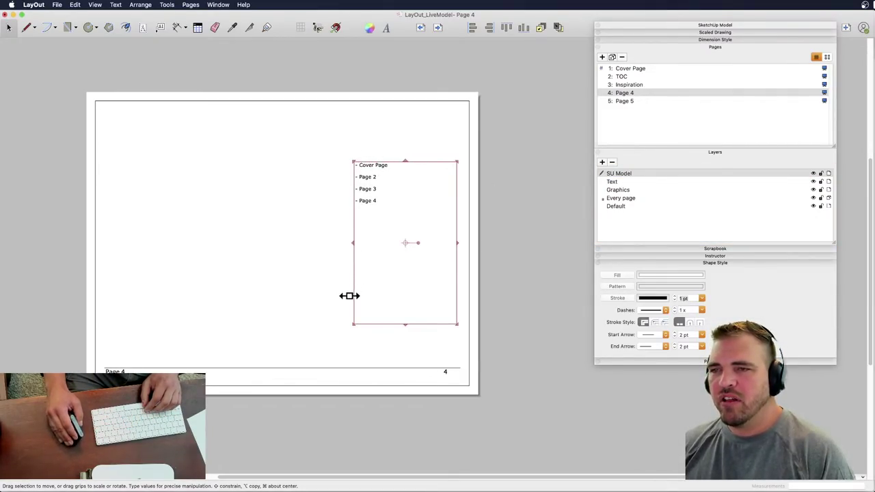
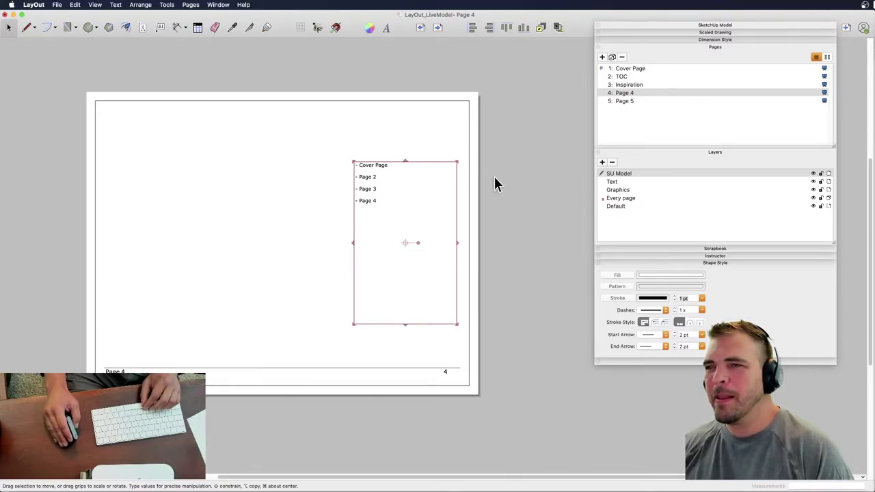
# - Put the page-list text box on the Text layer
pyautogui.rightClick(377, 164)
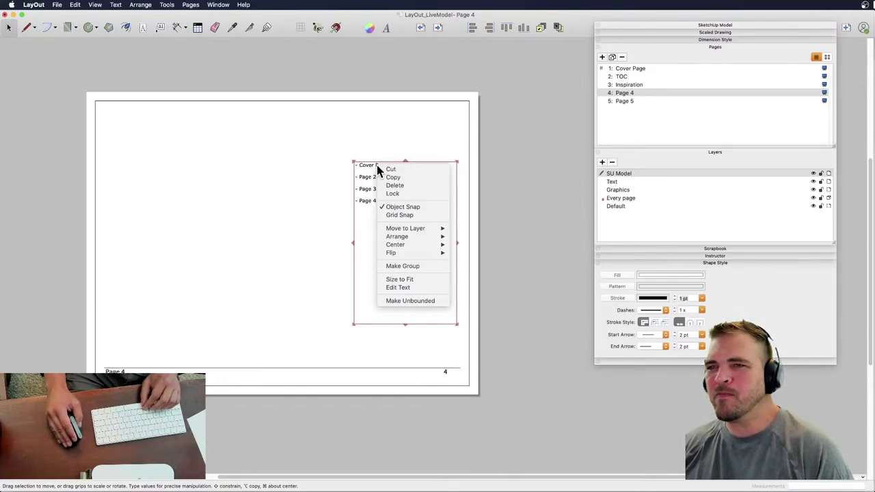
pyautogui.moveTo(434, 229)
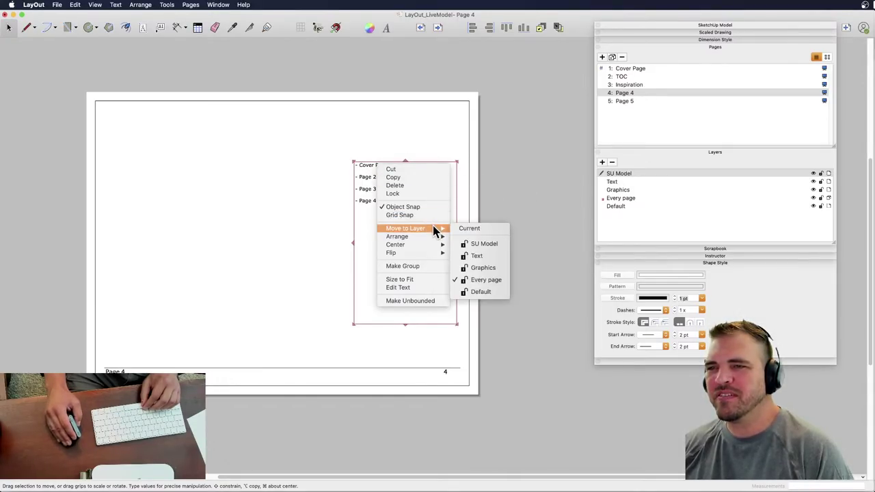
pyautogui.click(477, 257)
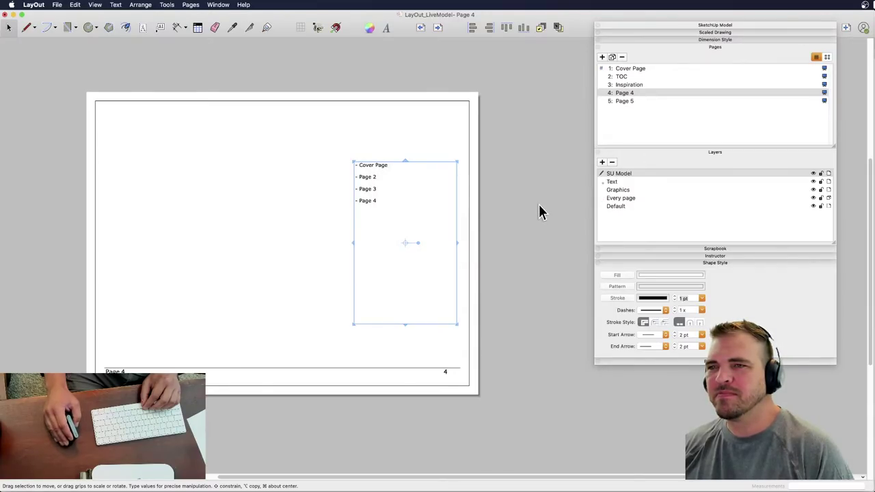
# - Cut the page list from Page 4 and paste it onto the TOC page
pyautogui.click(519, 181)
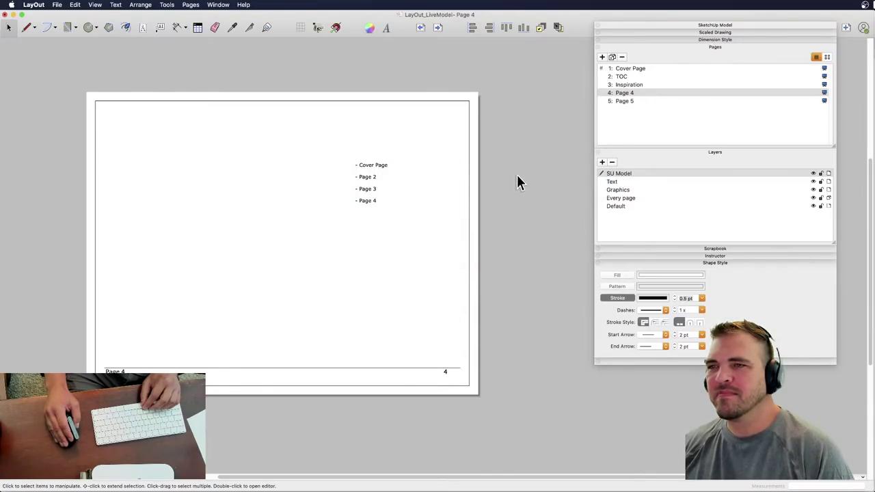
pyautogui.click(365, 179)
pyautogui.press('Delete')
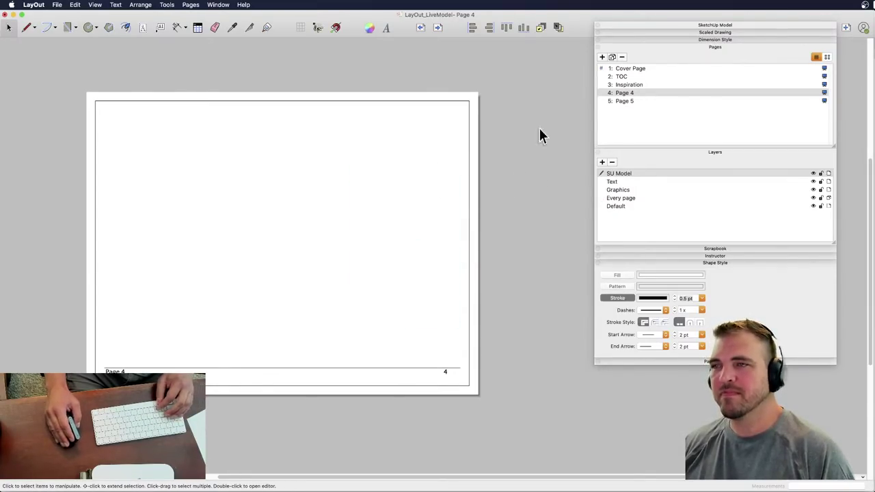
pyautogui.click(629, 77)
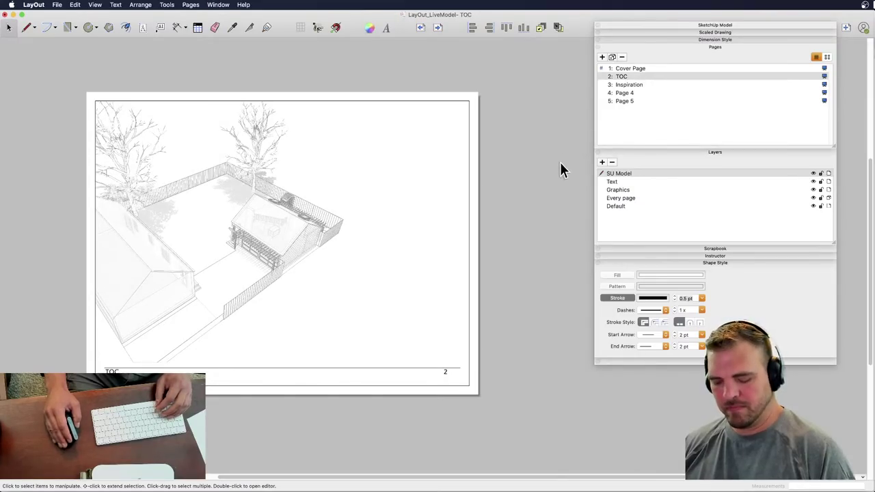
pyautogui.press('super+v')
pyautogui.click(534, 167)
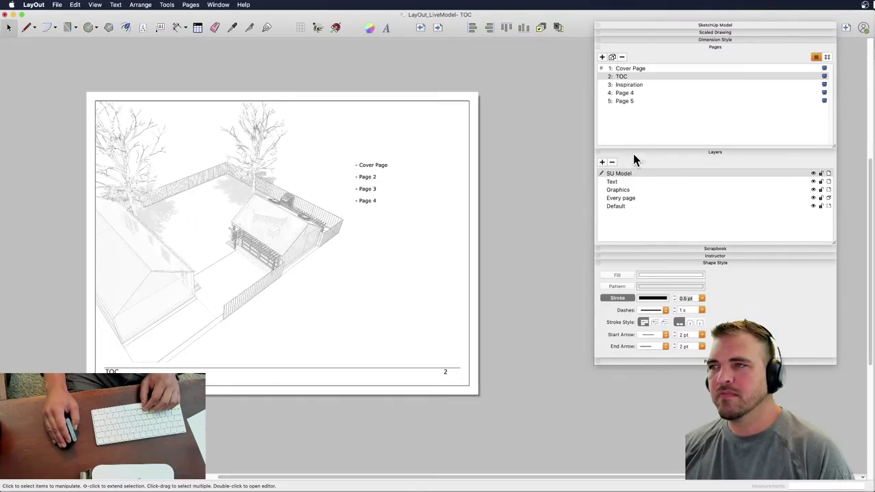
# - Browse the Cover Page, TOC, Inspiration and Page 4 pages
pyautogui.click(627, 69)
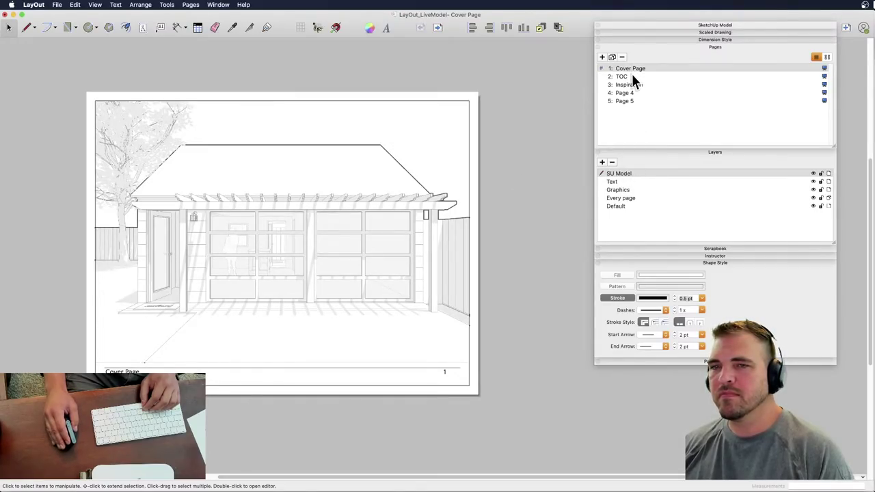
pyautogui.click(632, 77)
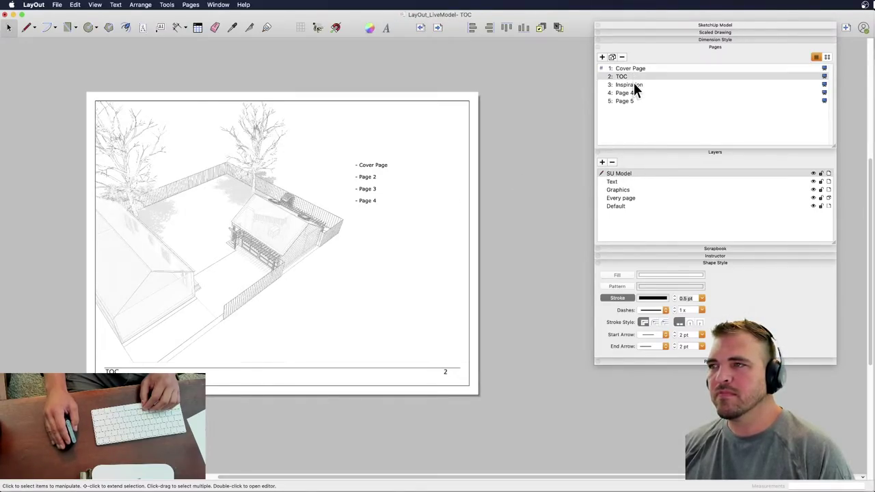
pyautogui.click(629, 85)
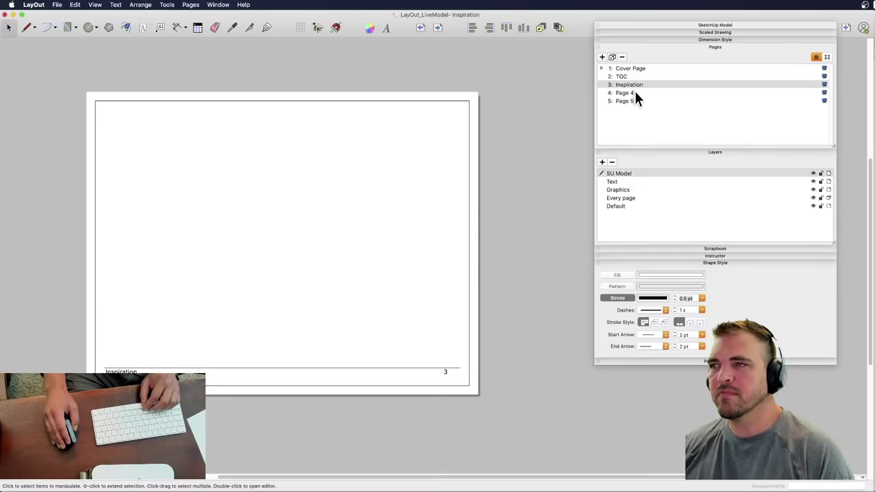
pyautogui.click(634, 90)
pyautogui.click(634, 84)
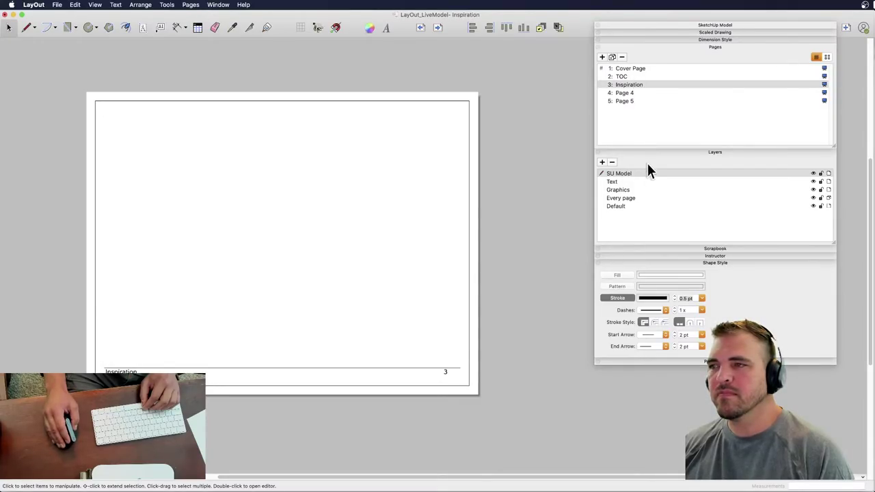
pyautogui.click(627, 77)
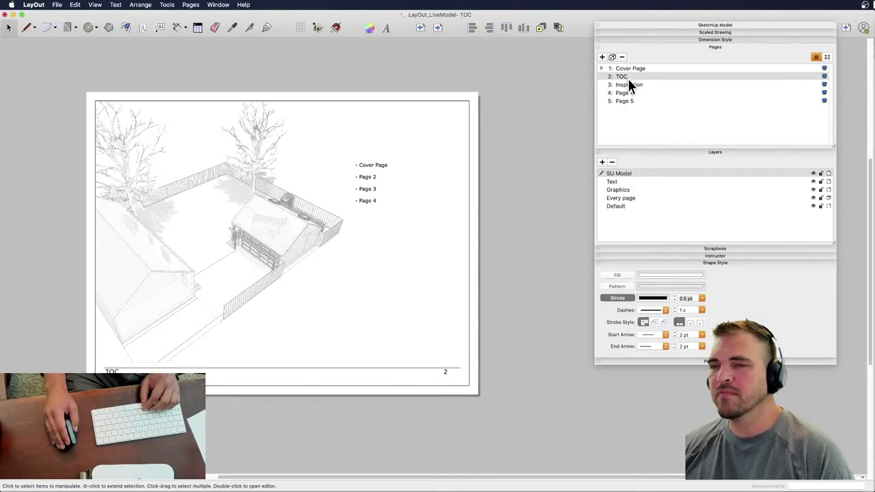
pyautogui.click(632, 83)
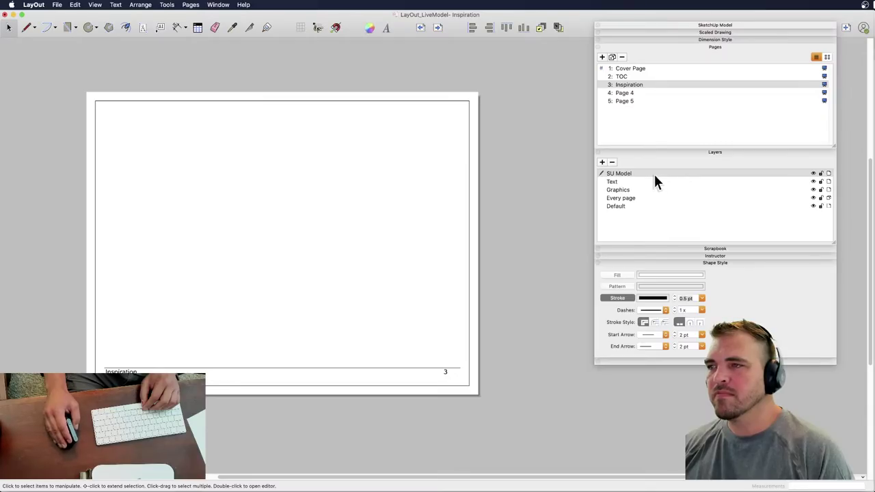
pyautogui.click(626, 75)
# - Check the Move to Layer options of the TOC garage model view, then show the Cover Page
pyautogui.click(188, 246)
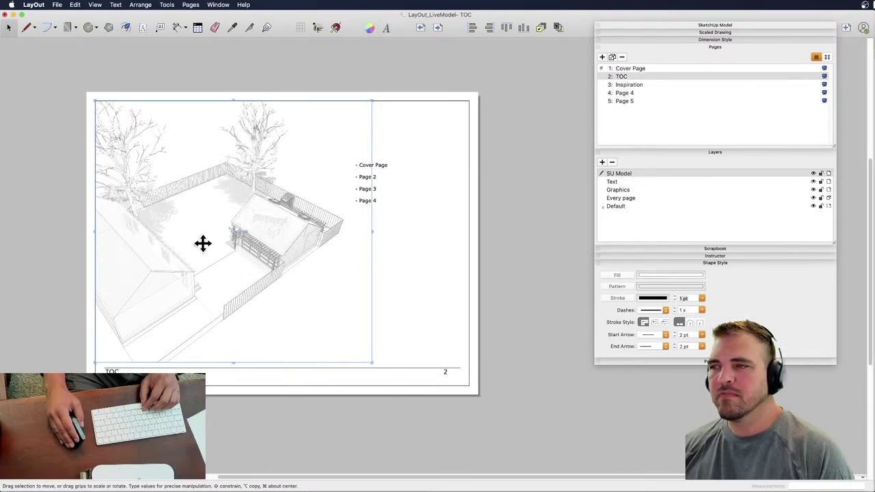
pyautogui.rightClick(266, 217)
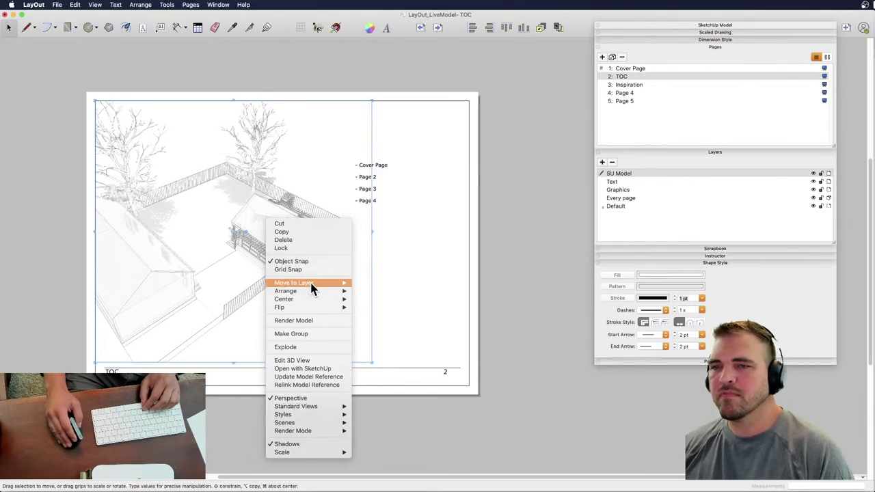
pyautogui.moveTo(311, 287)
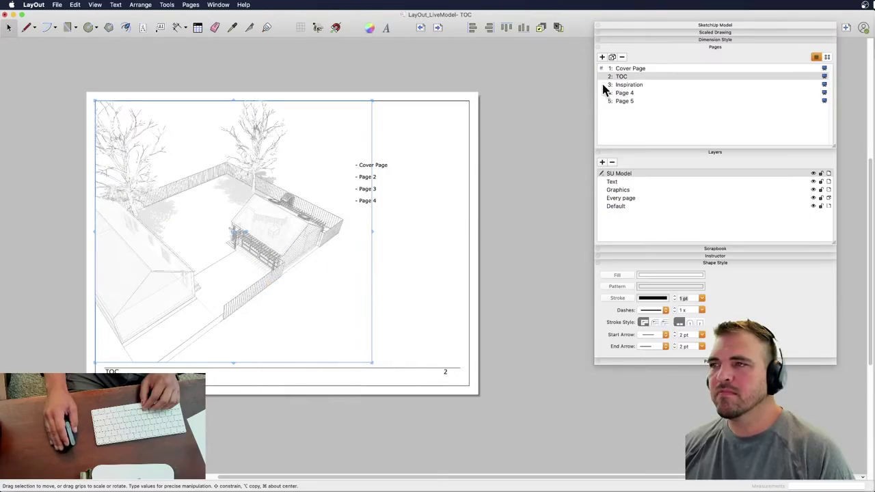
pyautogui.click(627, 68)
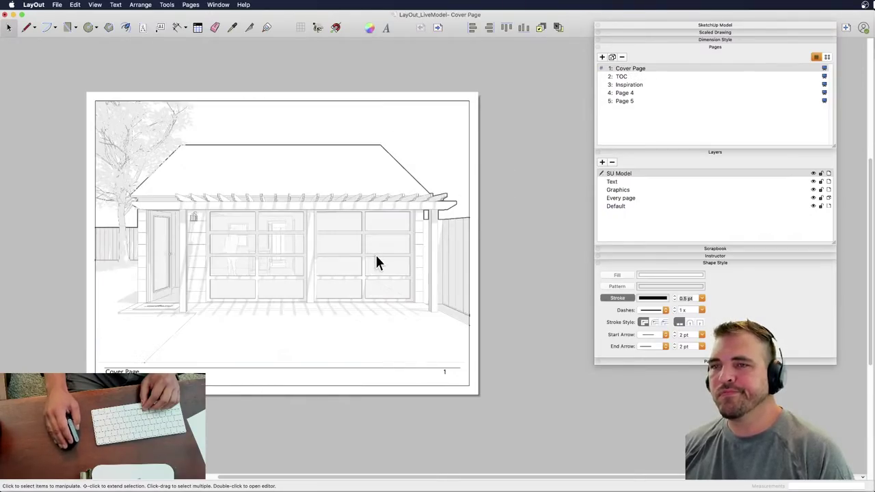
# - Lock the Every page layer and move the cover's garage model view onto the SU Model layer
pyautogui.click(667, 199)
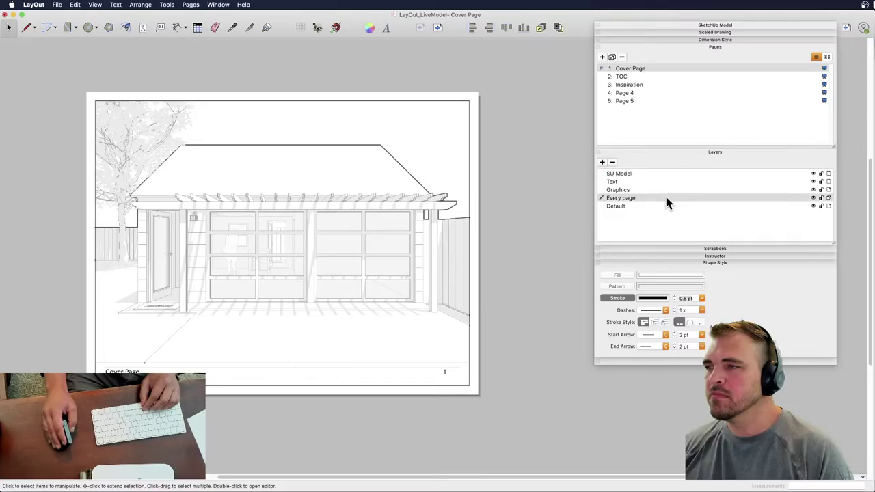
pyautogui.click(820, 198)
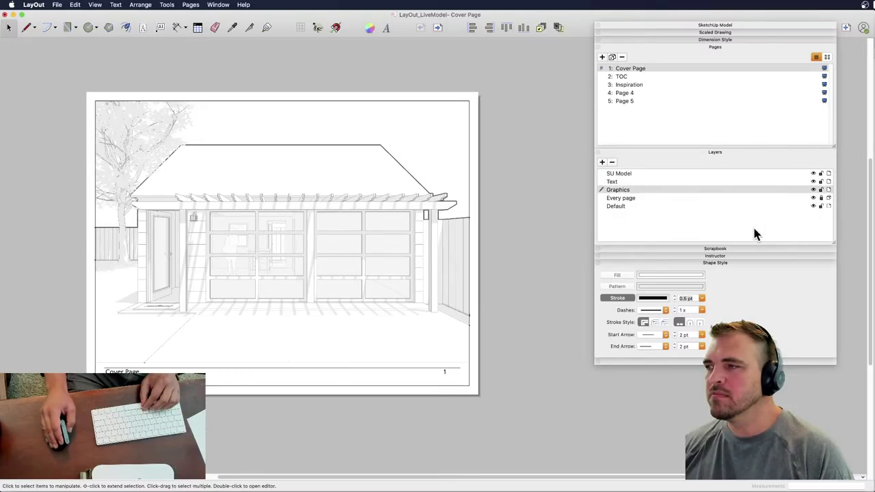
pyautogui.click(409, 217)
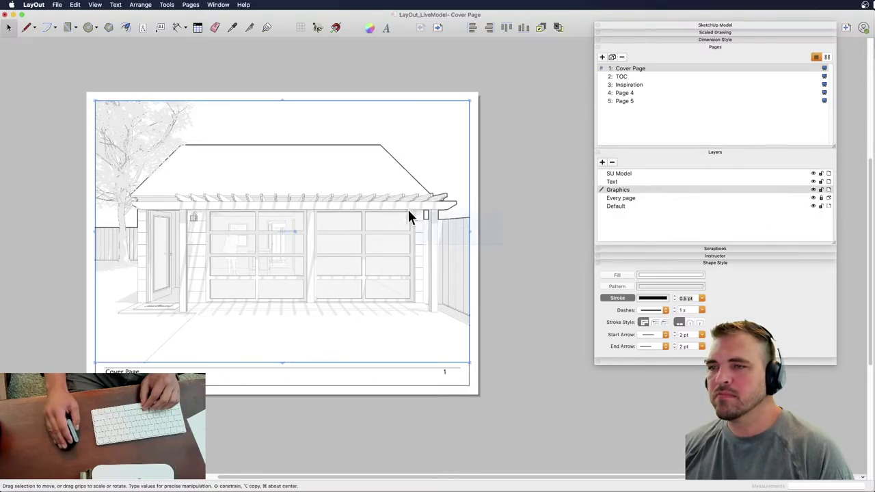
pyautogui.rightClick(367, 200)
pyautogui.moveTo(412, 259)
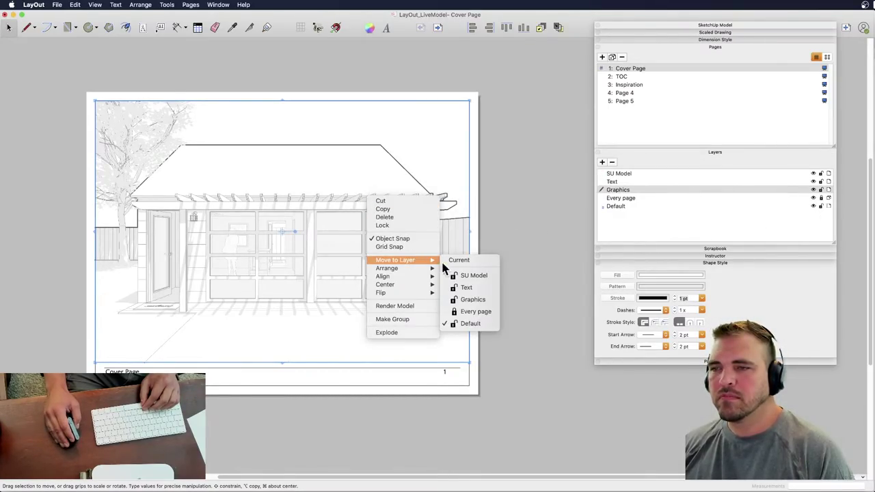
pyautogui.click(479, 274)
pyautogui.click(511, 198)
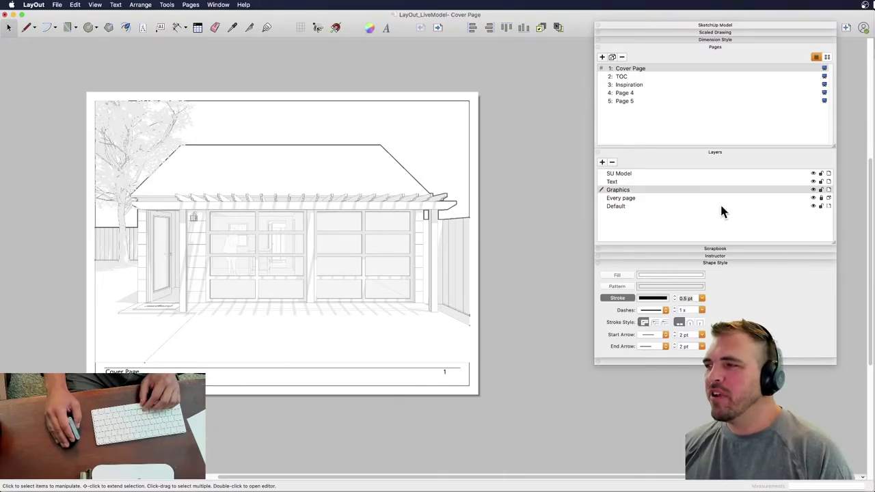
# - Drag Every page to the top of the layer list, lock it, and show the Inspiration page
pyautogui.click(625, 199)
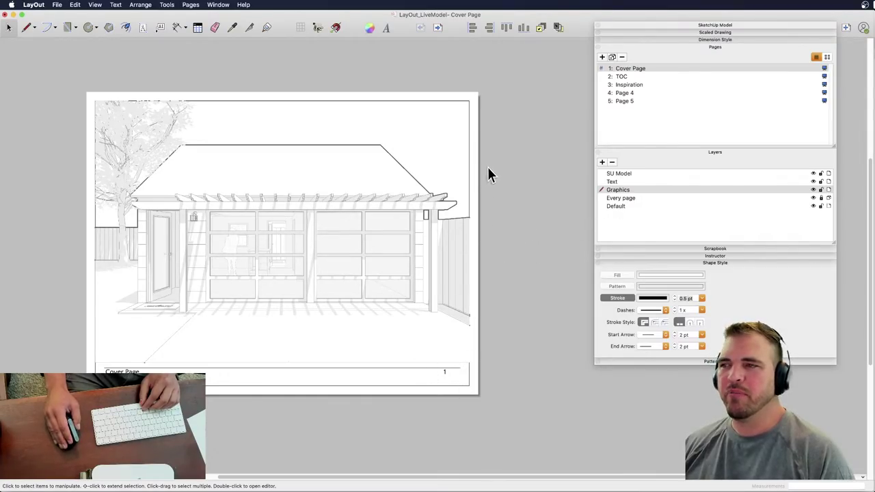
pyautogui.click(629, 198)
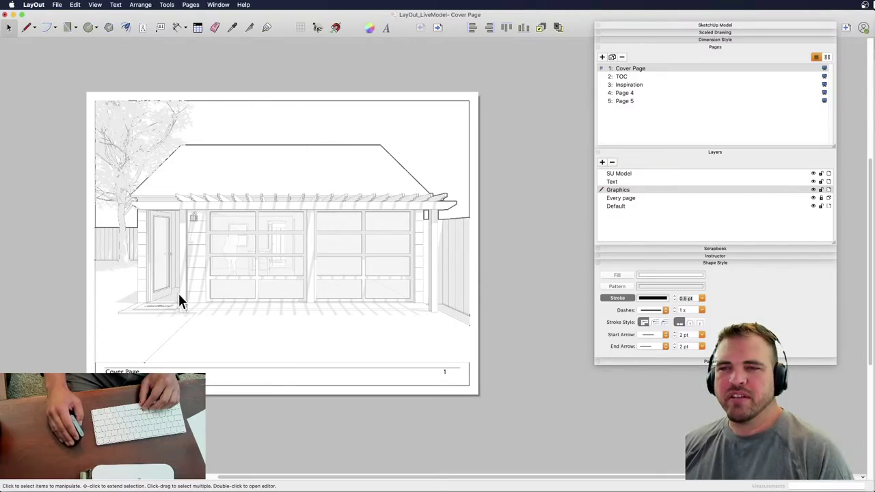
pyautogui.click(628, 199)
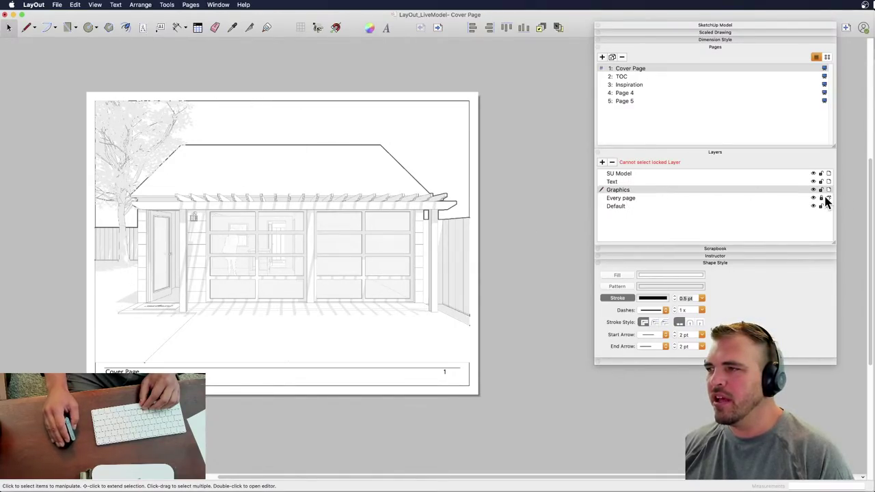
pyautogui.click(620, 200)
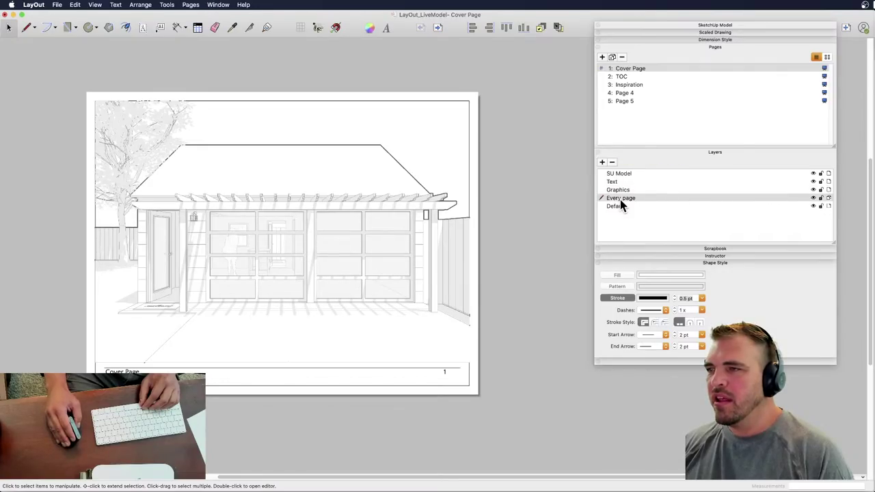
pyautogui.moveTo(615, 203); pyautogui.dragTo(619, 172)
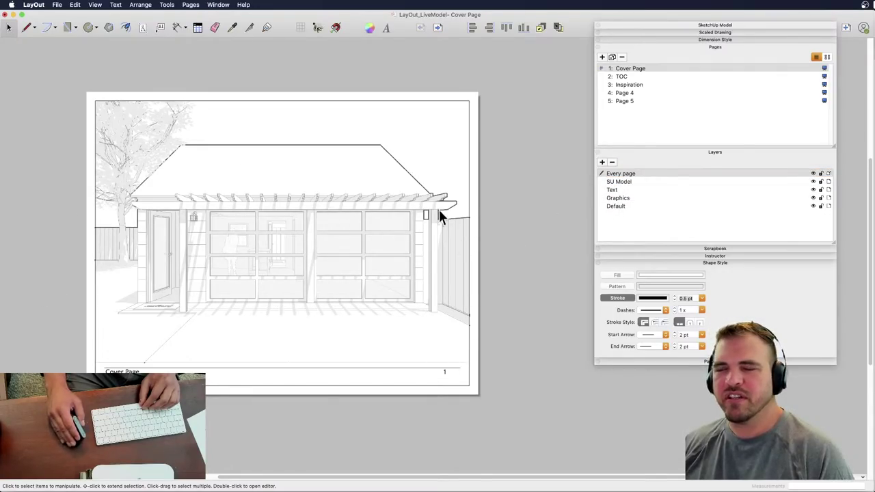
pyautogui.click(822, 174)
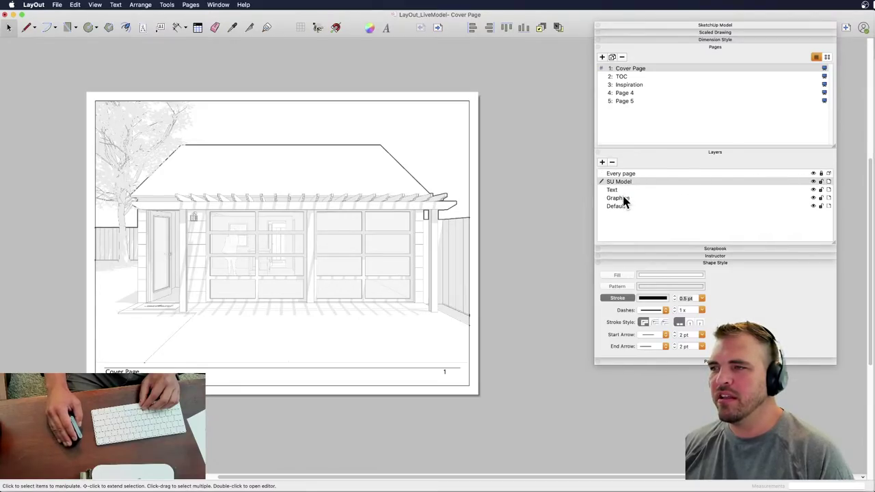
pyautogui.click(640, 85)
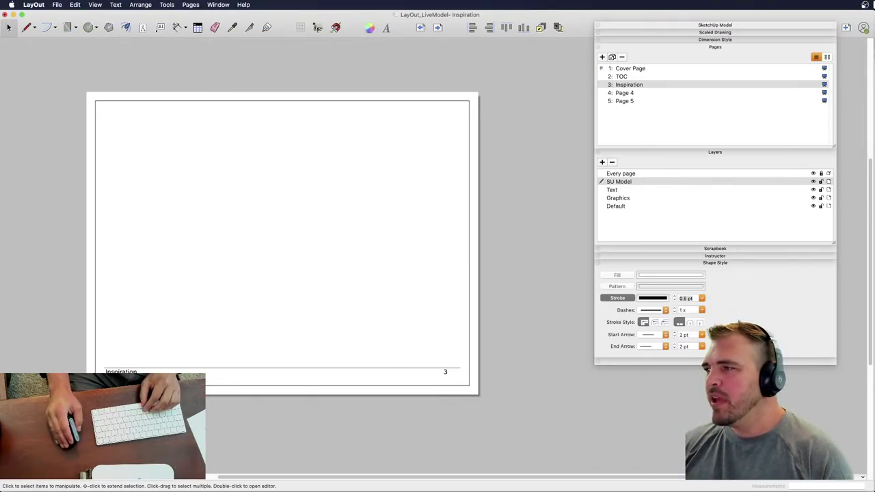
# - Drag Garage-doors, Interior, Ladder and Loft from Finder's References > Inspirational Images onto the page
pyautogui.press('super+Tab')
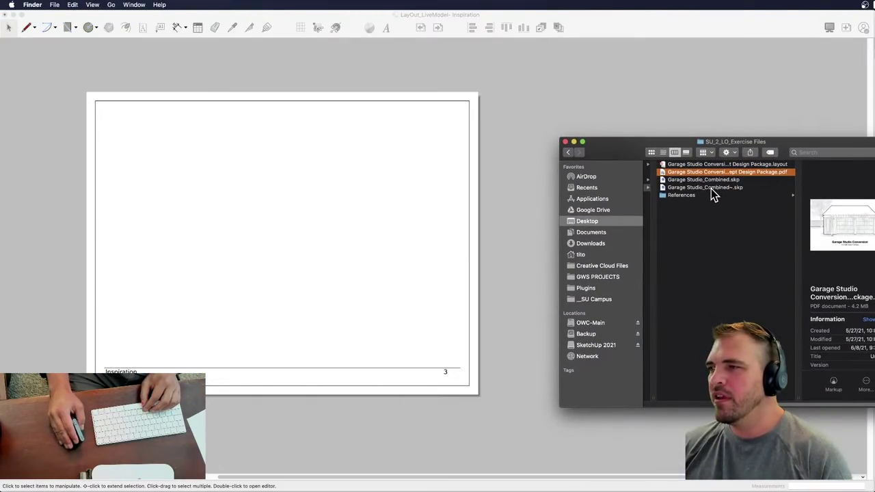
pyautogui.click(710, 199)
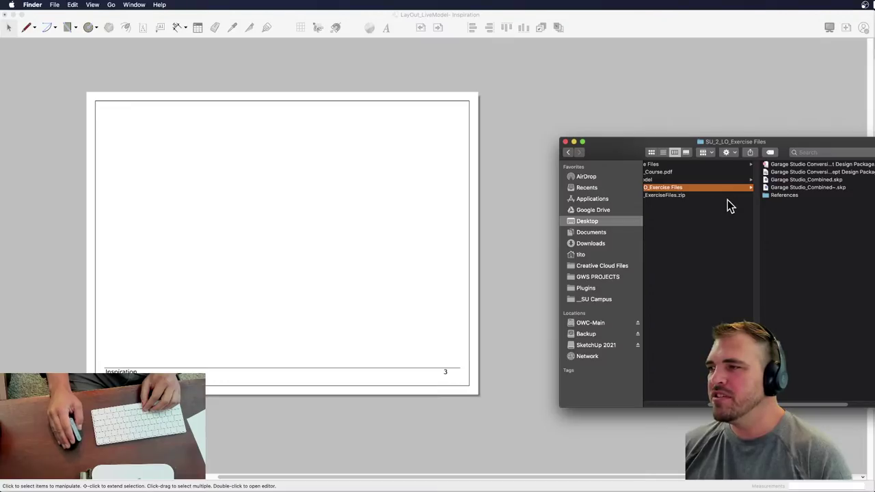
pyautogui.click(783, 195)
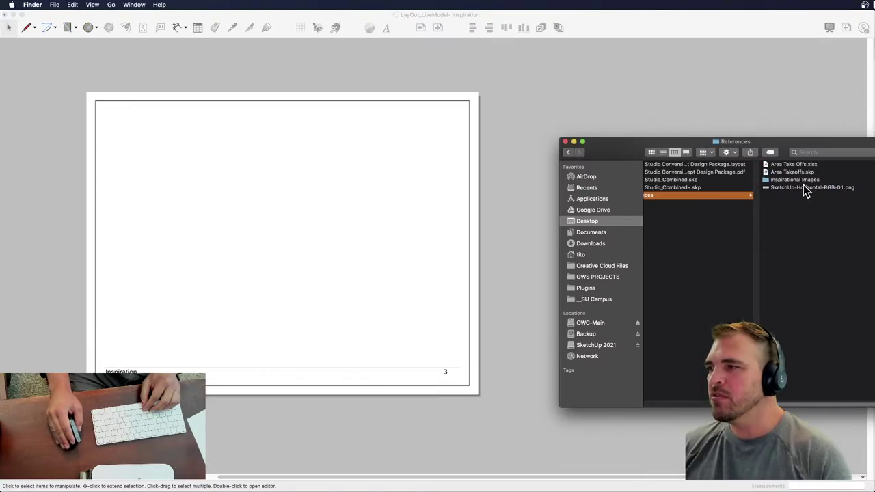
pyautogui.click(802, 181)
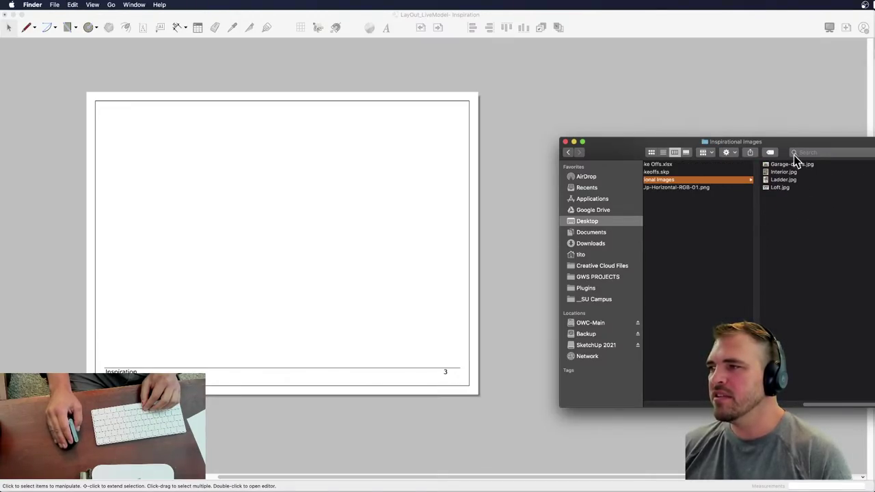
pyautogui.moveTo(793, 155); pyautogui.dragTo(764, 108)
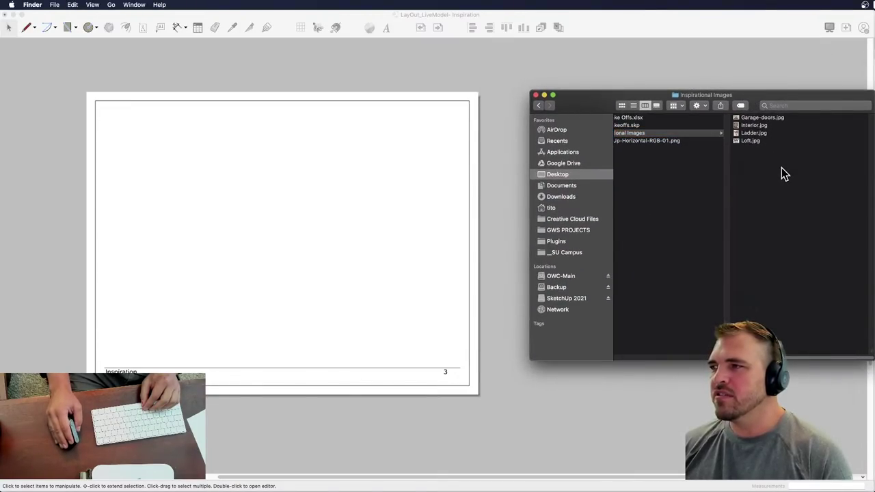
pyautogui.moveTo(781, 168); pyautogui.dragTo(745, 114)
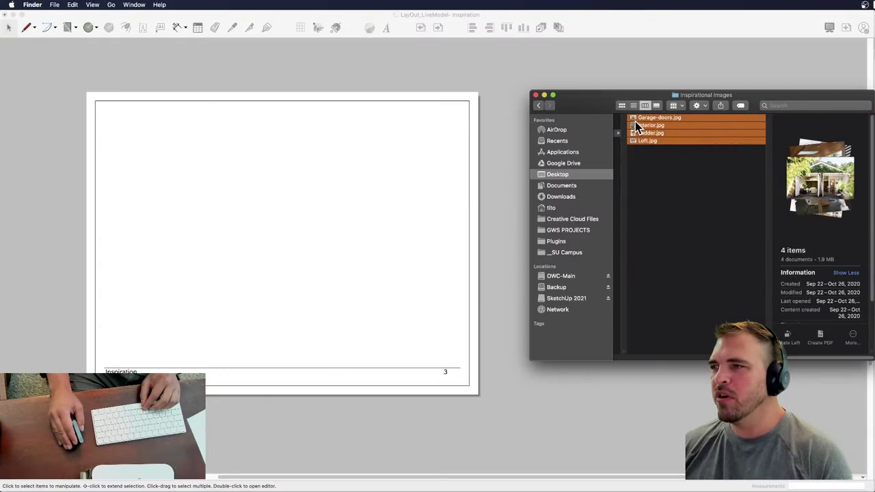
pyautogui.moveTo(636, 127); pyautogui.dragTo(288, 182)
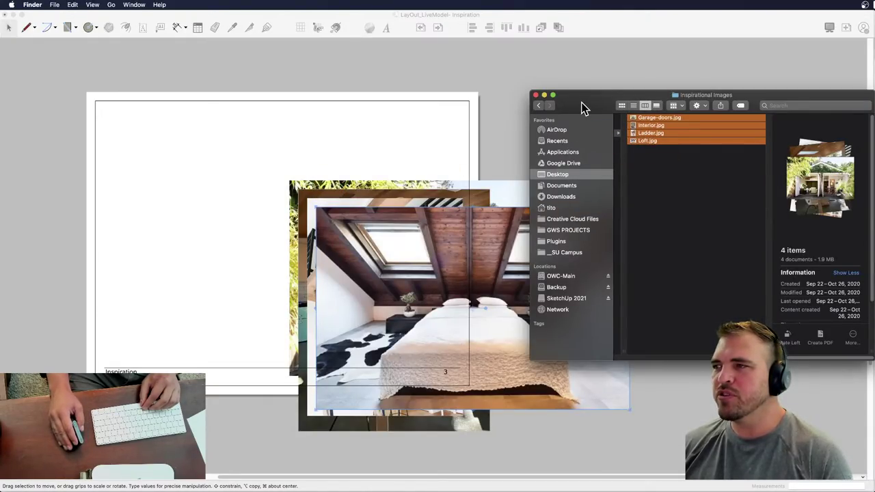
pyautogui.moveTo(582, 108); pyautogui.dragTo(682, 179)
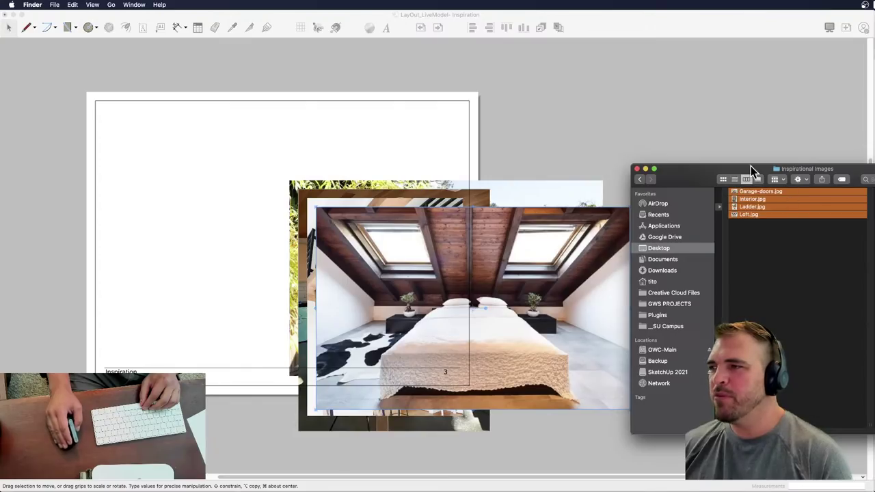
# - Move the inspiration photos onto the Graphics layer
pyautogui.click(536, 137)
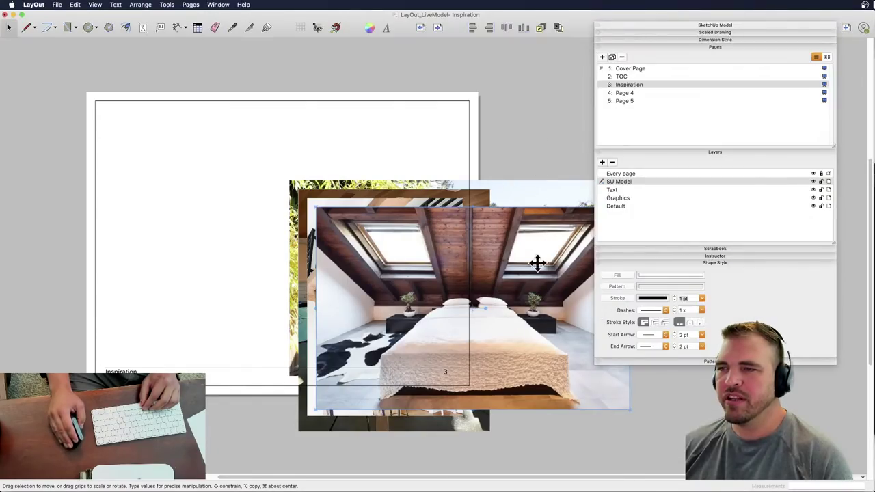
pyautogui.moveTo(380, 222); pyautogui.dragTo(350, 189)
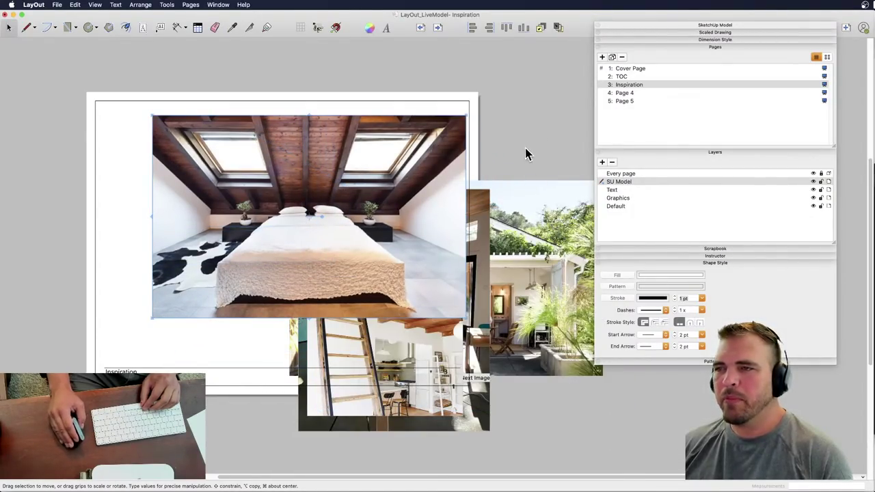
pyautogui.click(399, 249)
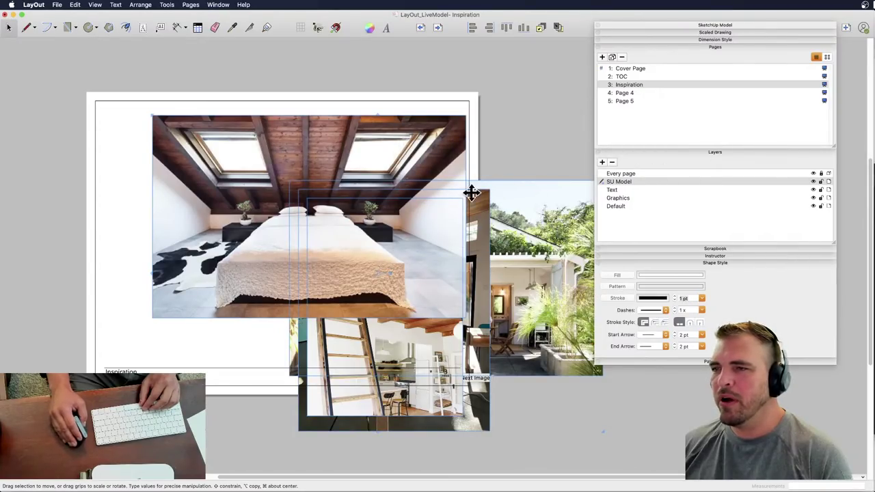
pyautogui.rightClick(425, 207)
pyautogui.moveTo(478, 270)
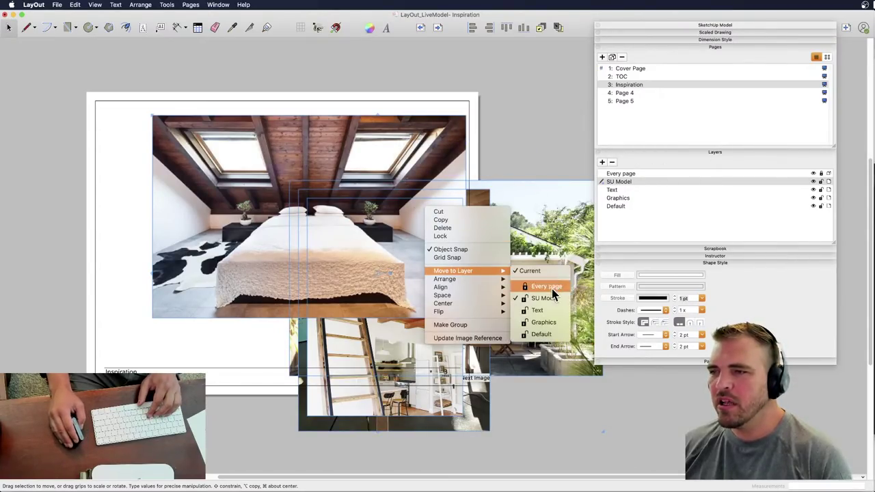
pyautogui.click(540, 322)
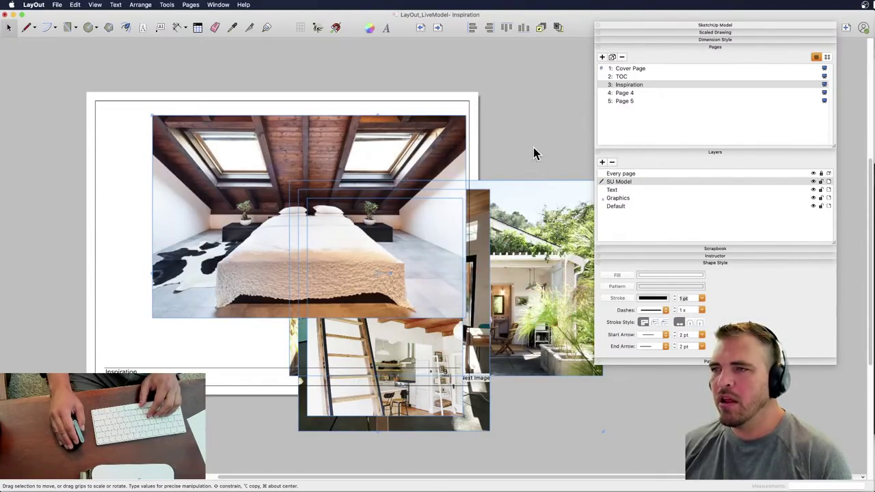
pyautogui.click(572, 159)
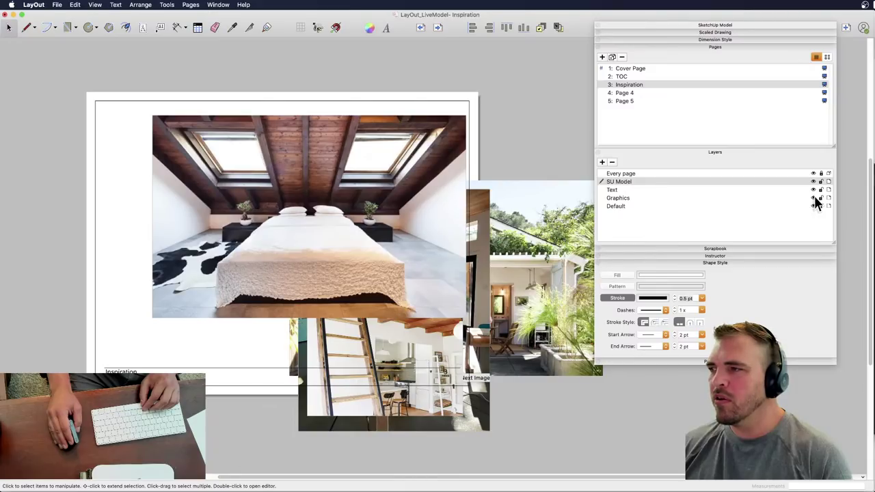
pyautogui.click(813, 198)
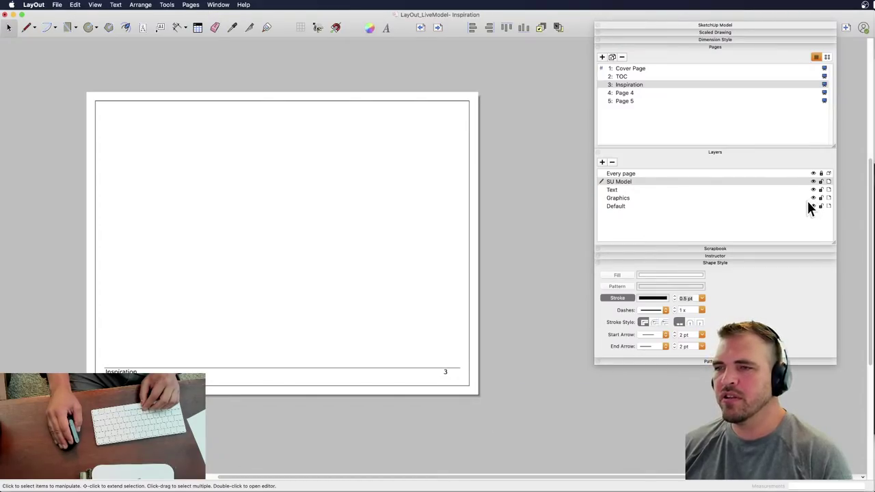
pyautogui.click(813, 198)
# - Shrink the bedroom photo proportionally and move it toward the page's top-left
pyautogui.click(369, 269)
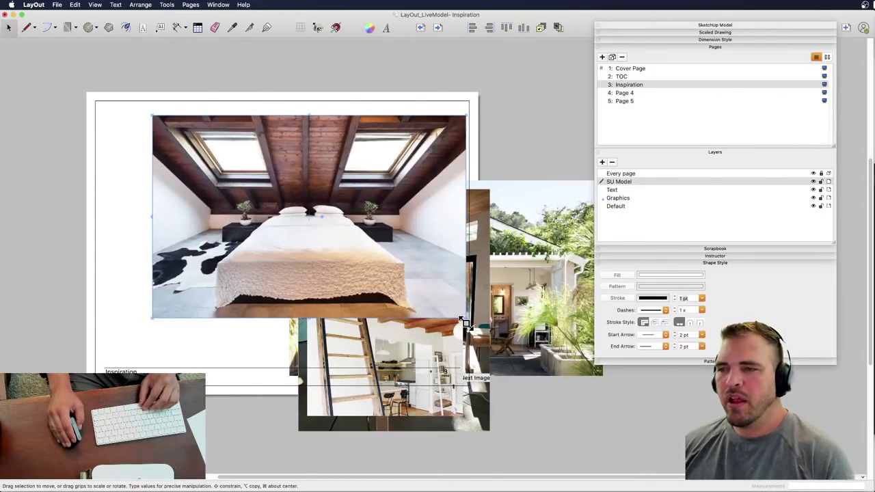
pyautogui.moveTo(465, 317); pyautogui.dragTo(422, 198)
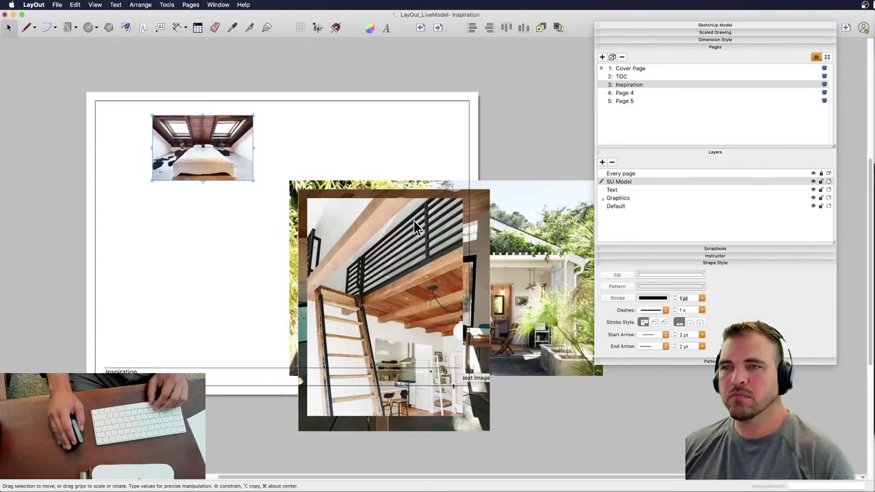
pyautogui.press('super+z')
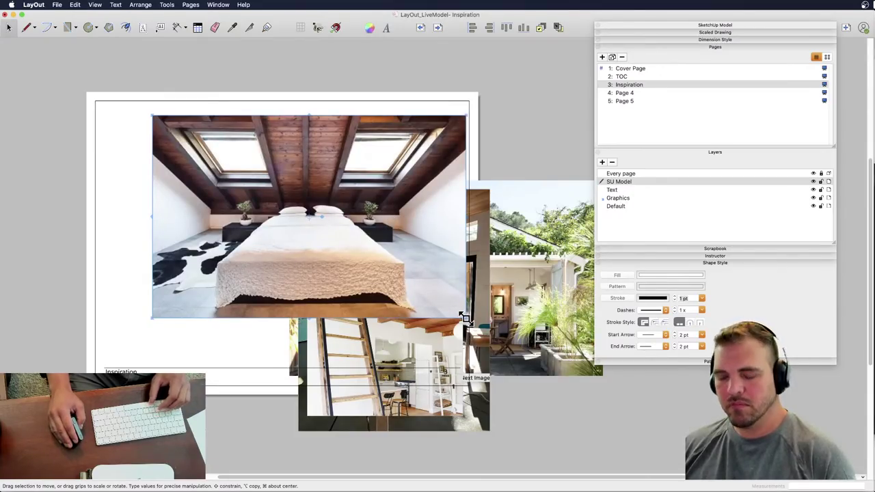
pyautogui.moveTo(465, 318); pyautogui.dragTo(316, 221)
pyautogui.moveTo(200, 170); pyautogui.dragTo(174, 181)
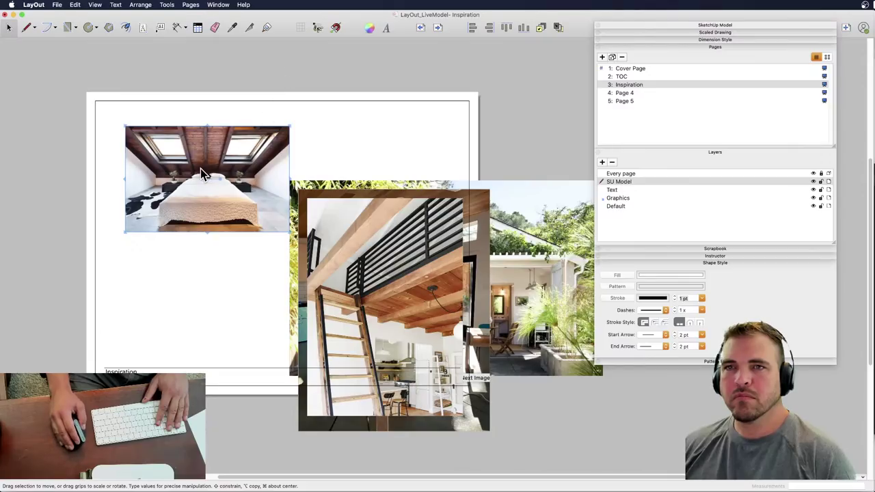
pyautogui.moveTo(146, 152); pyautogui.dragTo(140, 143)
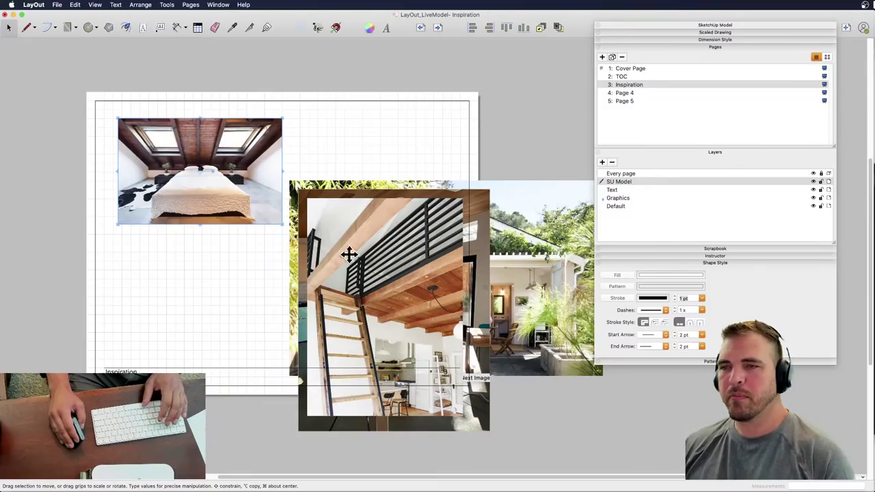
# - Rearrange the ladder, bedroom and kitchen photos, undoing several trial moves
pyautogui.moveTo(380, 251); pyautogui.dragTo(467, 128)
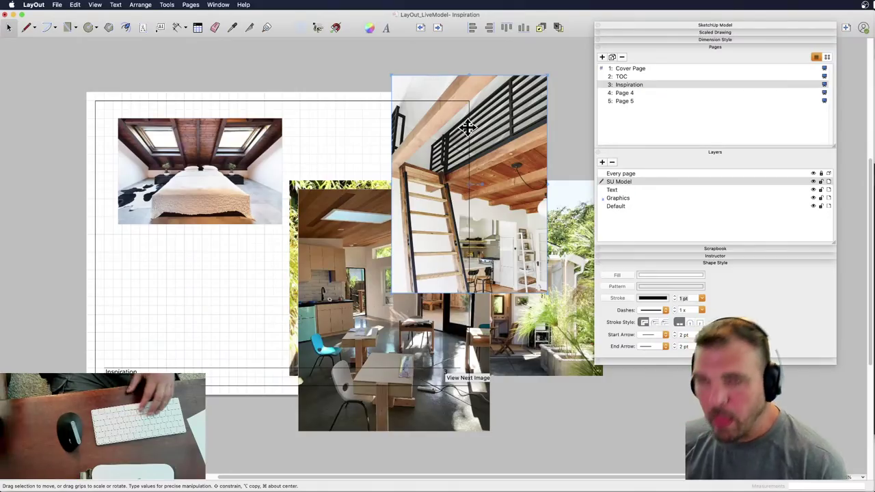
pyautogui.click(233, 159)
pyautogui.moveTo(203, 159); pyautogui.dragTo(444, 170)
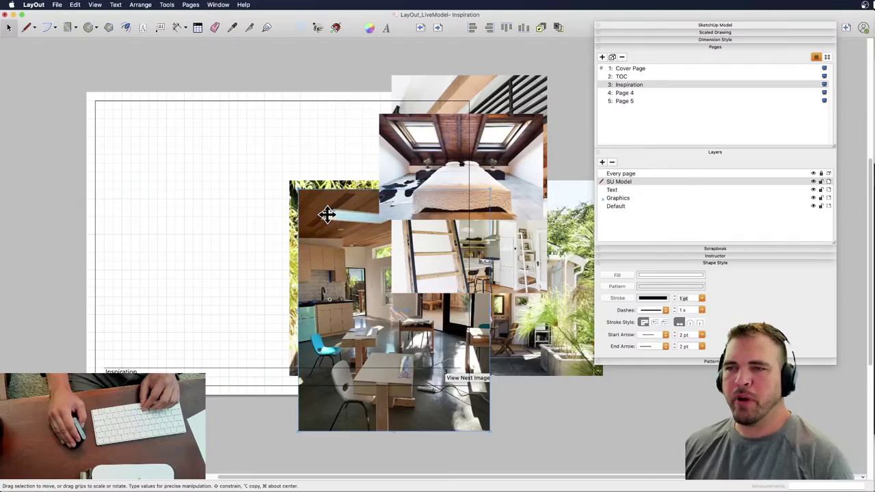
pyautogui.moveTo(328, 207); pyautogui.dragTo(413, 221)
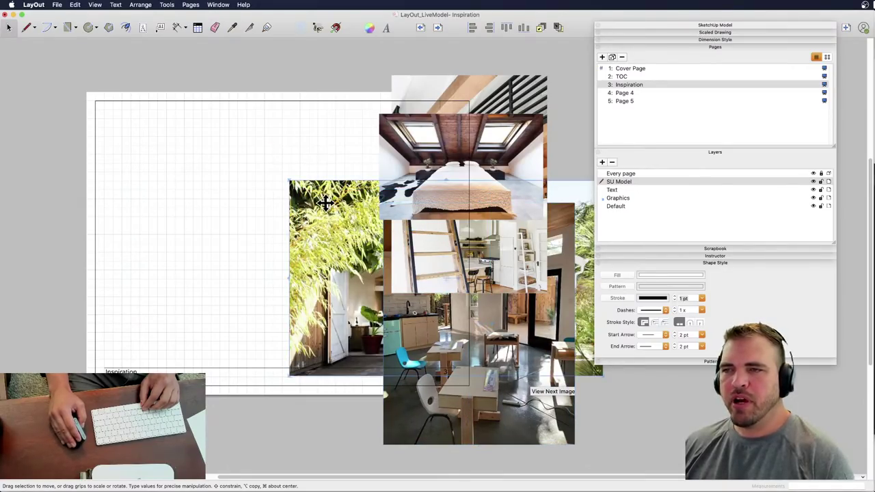
pyautogui.press('super+z')
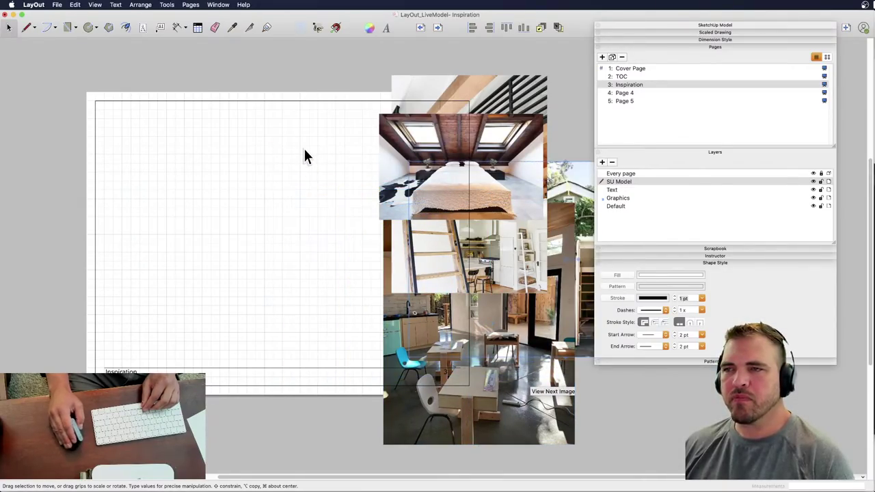
pyautogui.moveTo(387, 141); pyautogui.dragTo(312, 76)
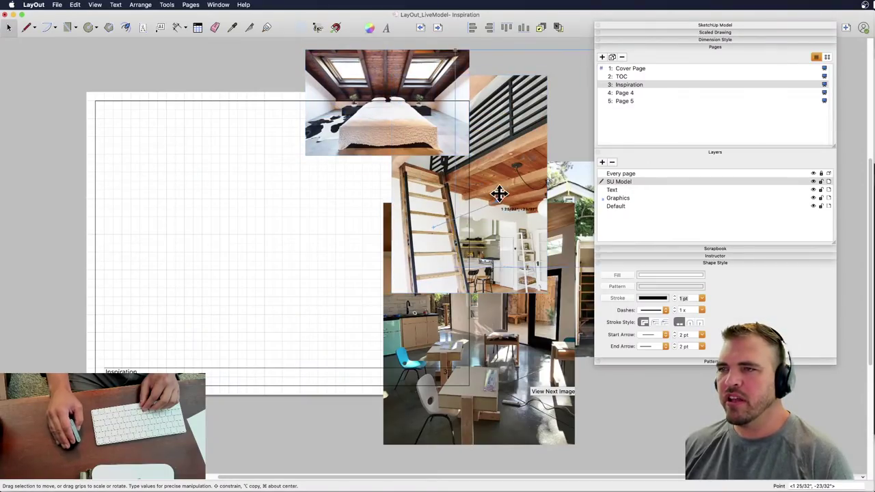
pyautogui.press('super+z')
pyautogui.press('super+z')
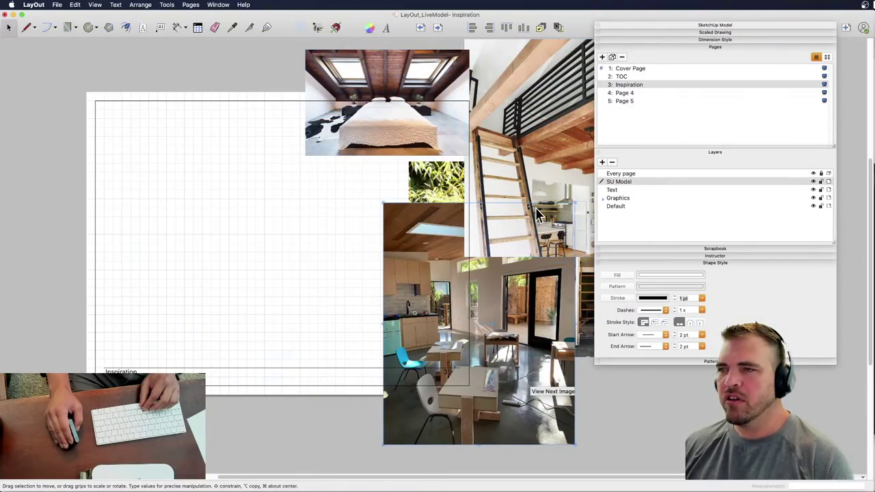
pyautogui.press('super+z')
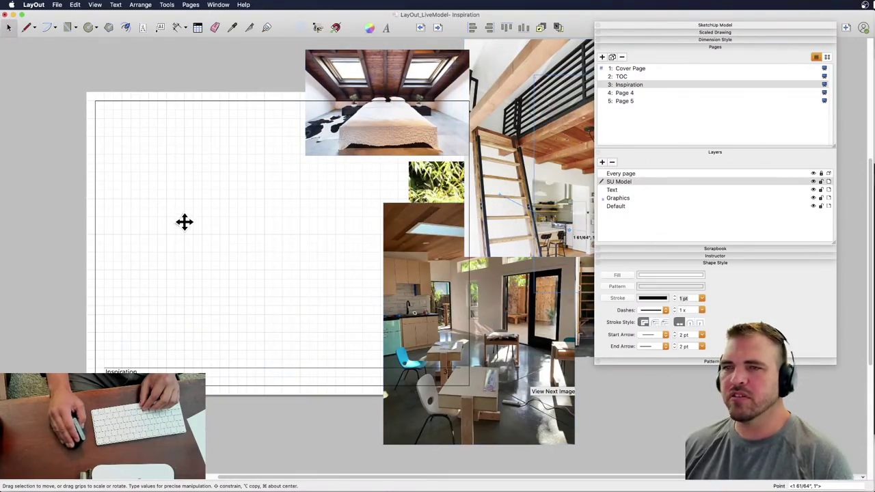
pyautogui.press('super+z')
# - Turn on Grid Snap with the Rectangle tool active
pyautogui.click(69, 28)
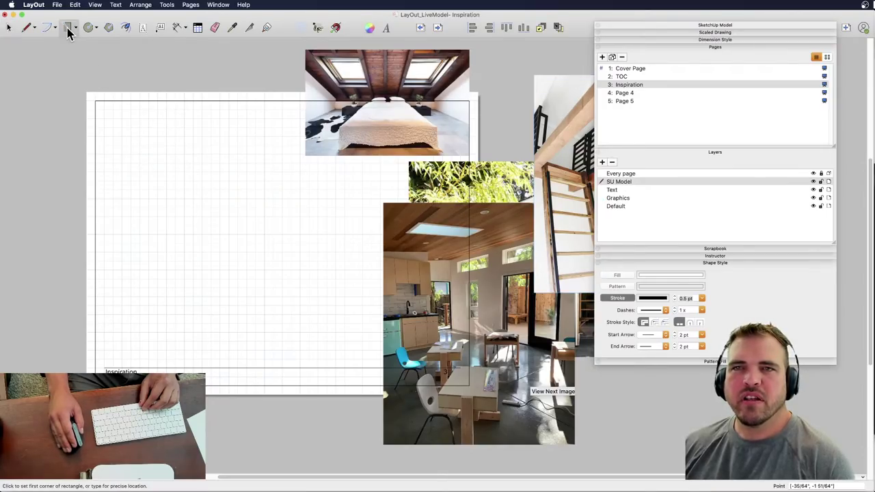
pyautogui.rightClick(116, 122)
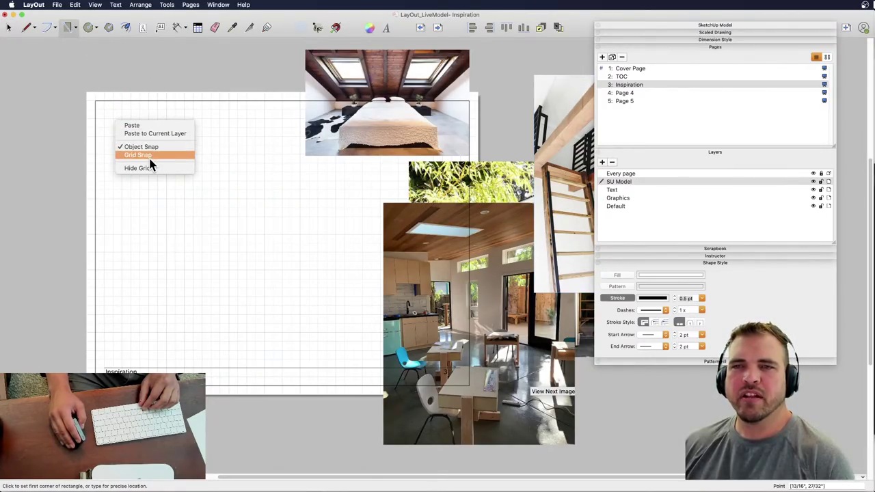
pyautogui.click(148, 155)
# - Draw a short rectangle at the page's top-left and a taller one below it
pyautogui.click(104, 109)
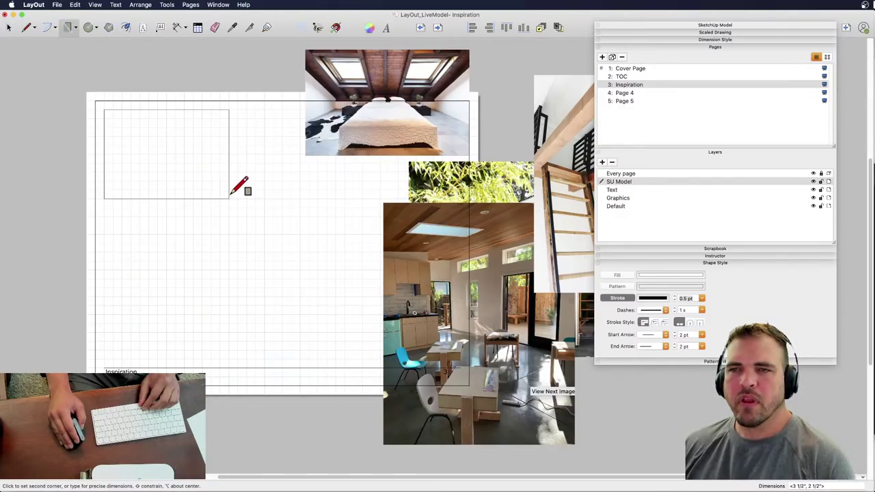
pyautogui.click(228, 189)
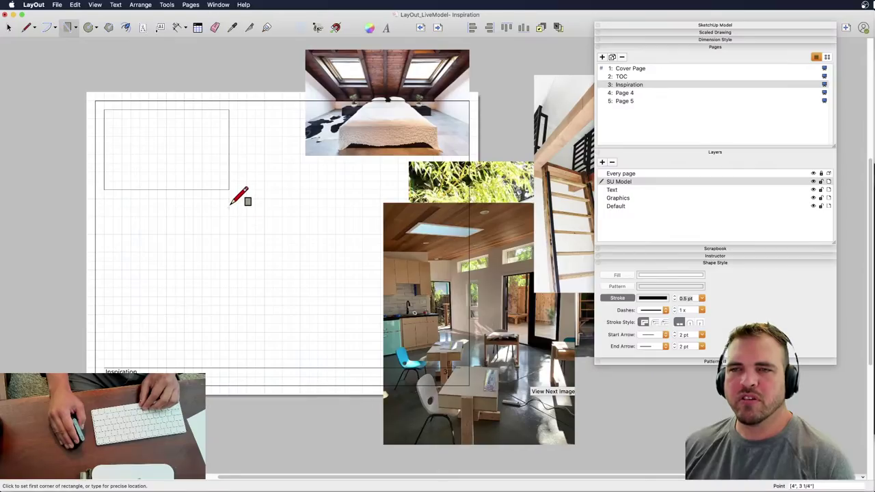
pyautogui.click(229, 208)
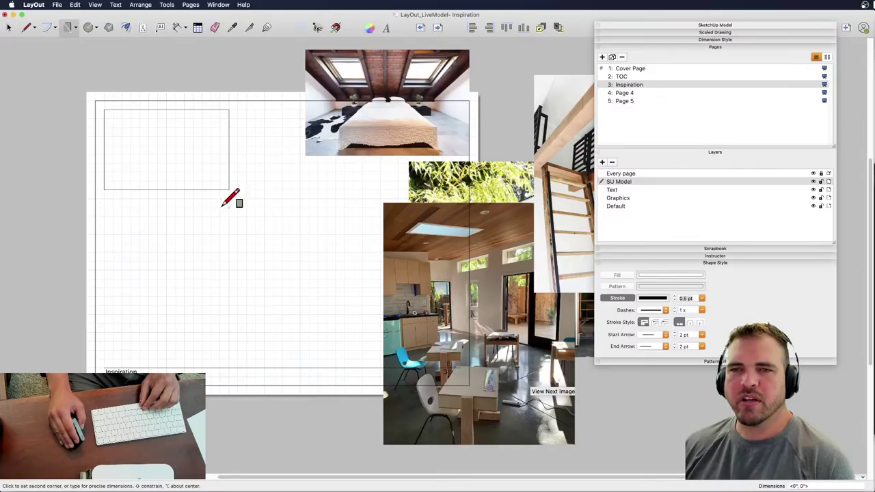
pyautogui.click(104, 349)
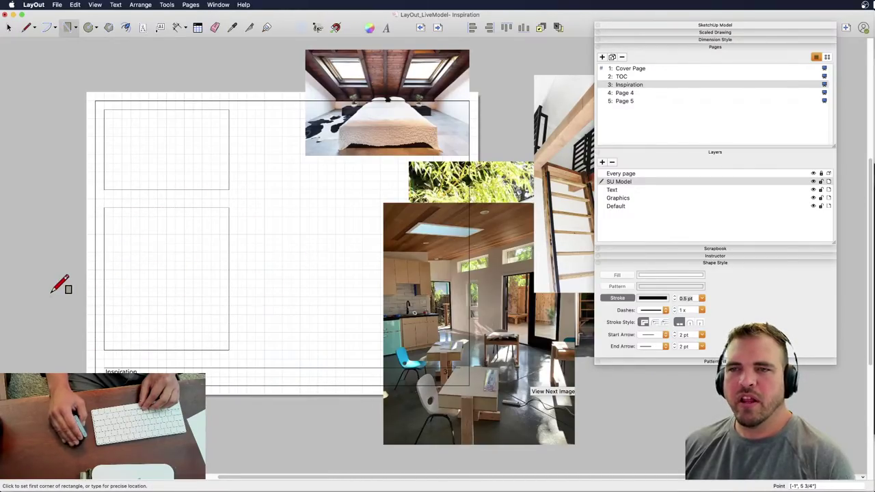
pyautogui.scroll(-2, 253, 234)
pyautogui.press('space')
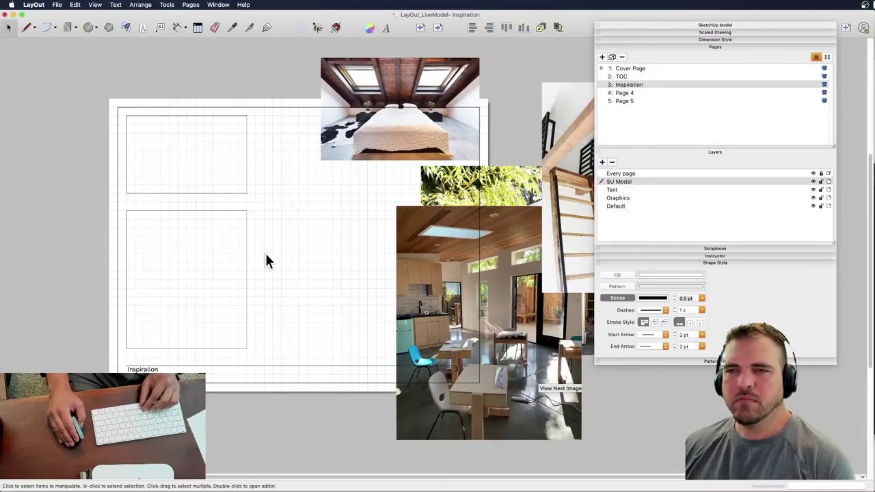
# - Duplicate the lower-left frame and place the copy right of the top-left frame, tops aligned
pyautogui.press('h')
pyautogui.scroll(1, 239, 236)
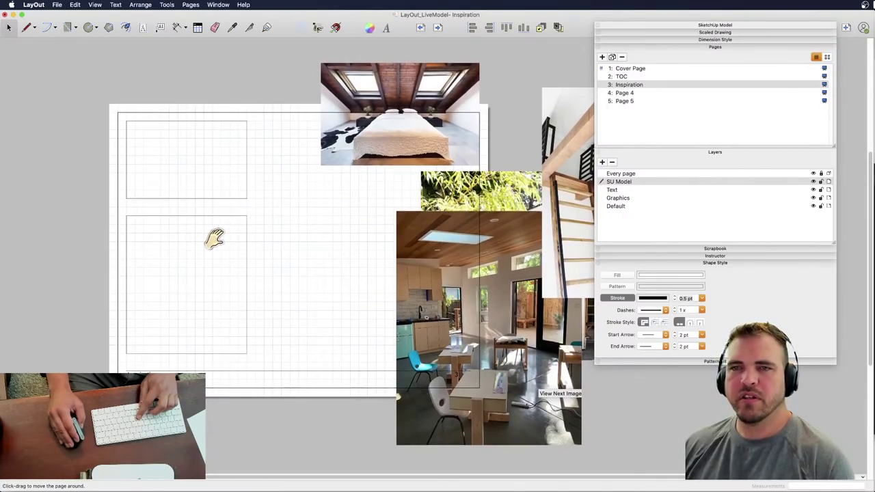
pyautogui.press('space')
pyautogui.click(218, 254)
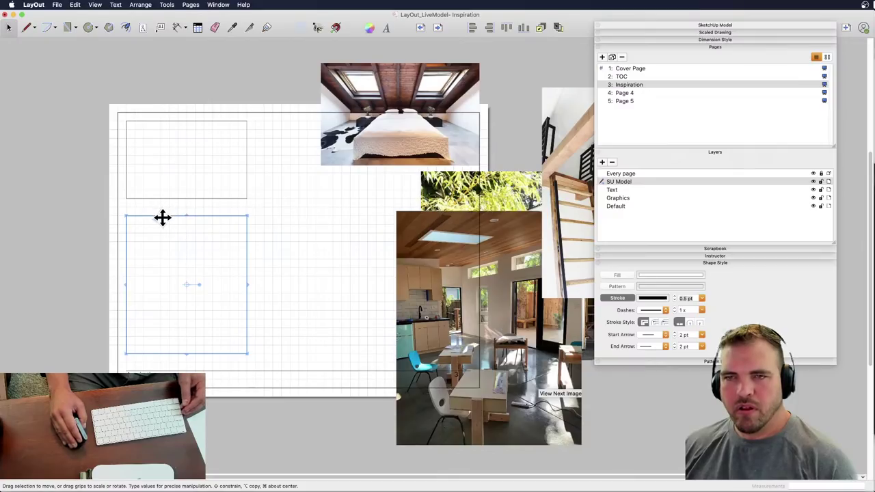
pyautogui.keyDown('alt'); pyautogui.moveTo(162, 218); pyautogui.dragTo(295, 220); pyautogui.keyUp('alt')
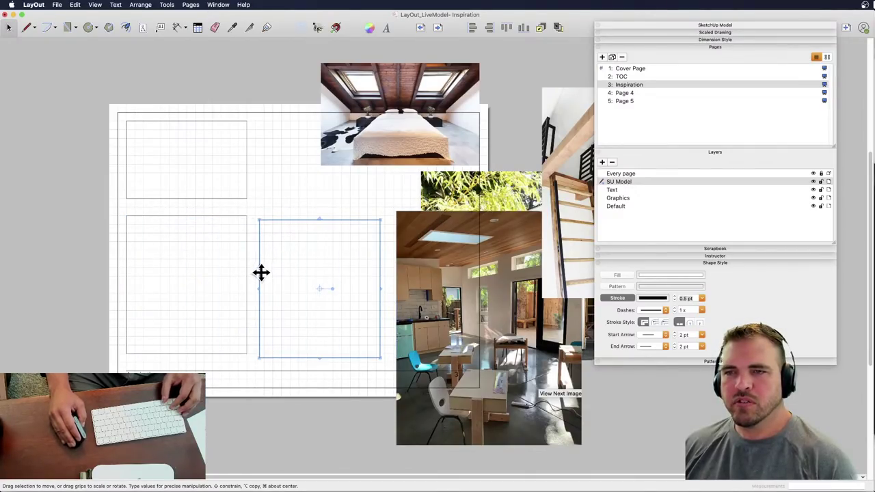
pyautogui.moveTo(261, 272); pyautogui.dragTo(283, 127)
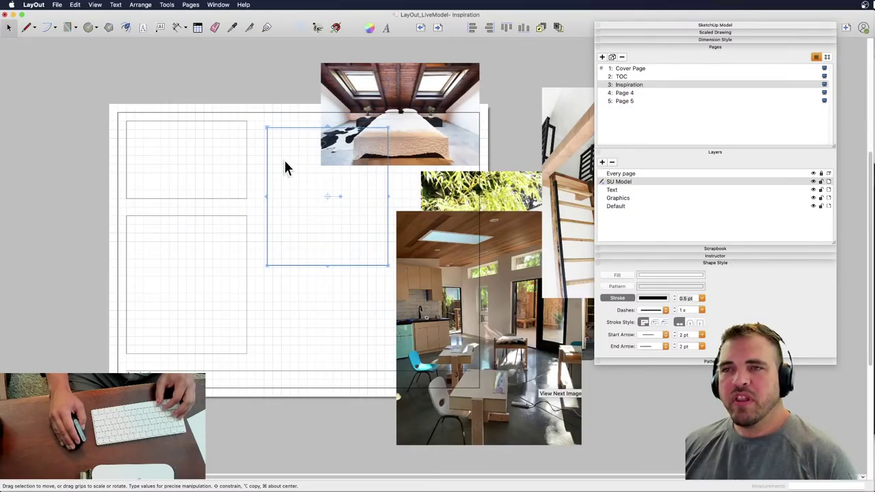
pyautogui.moveTo(282, 159); pyautogui.dragTo(270, 147)
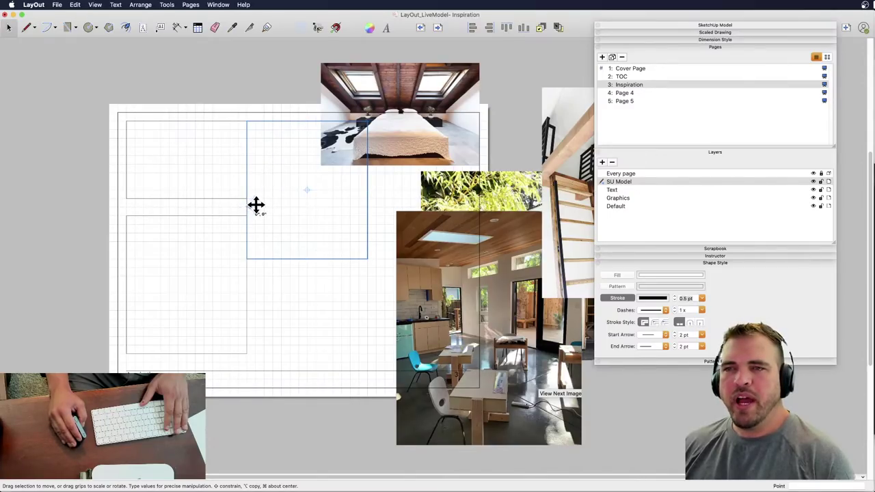
pyautogui.moveTo(255, 204); pyautogui.dragTo(273, 205)
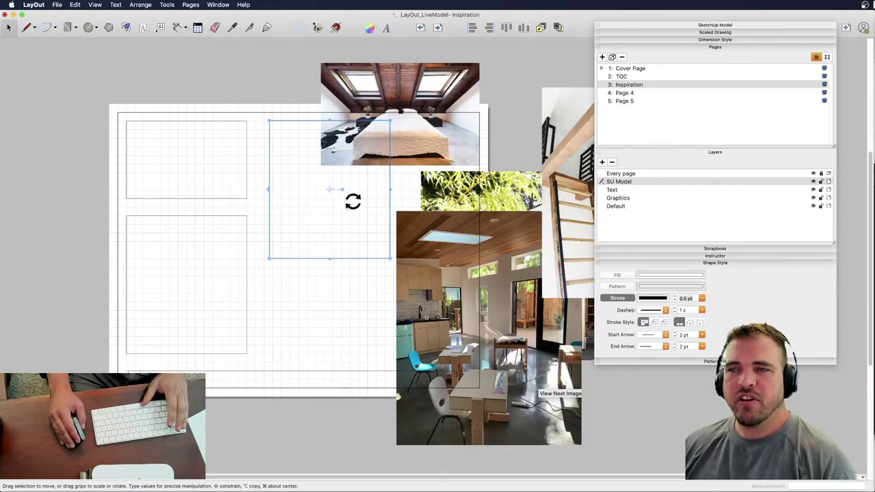
# - Test rotating the new tall frame, then return it to no rotation
pyautogui.click(326, 194)
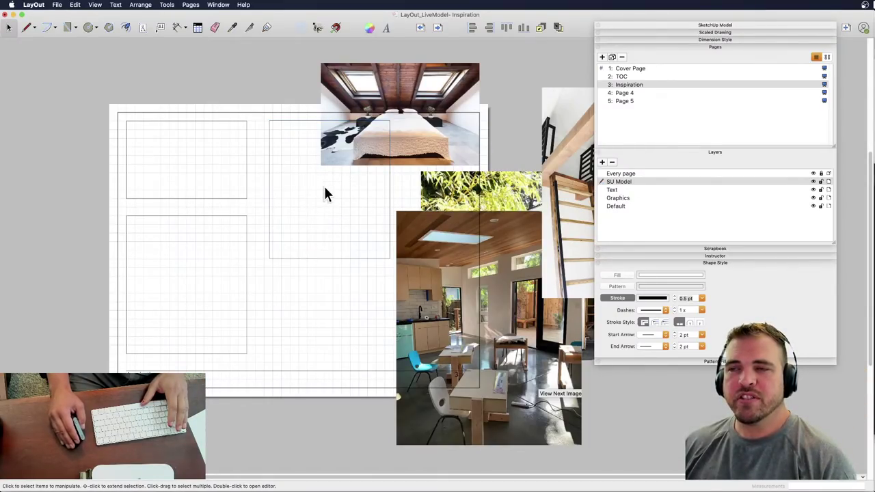
pyautogui.click(269, 195)
pyautogui.click(243, 183)
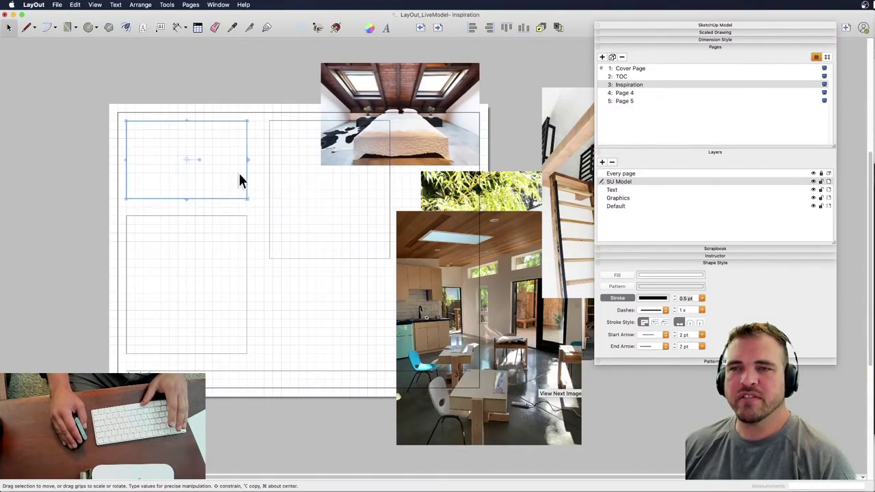
pyautogui.click(269, 217)
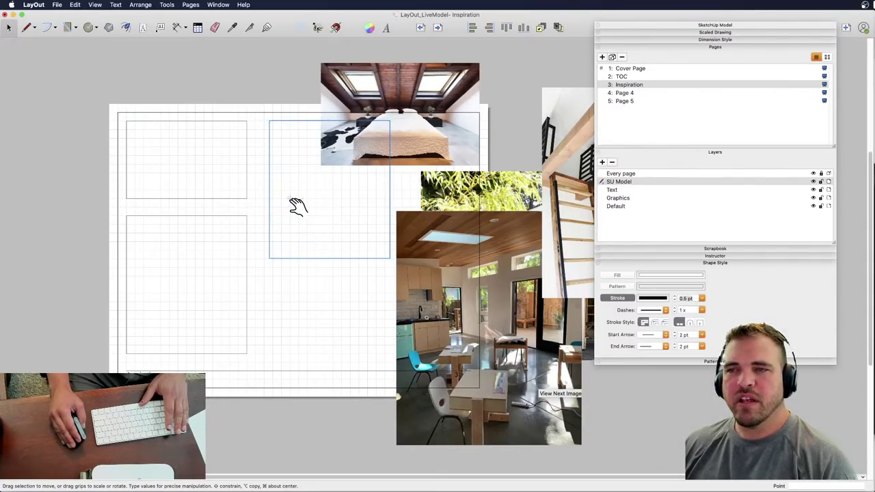
pyautogui.click(310, 198)
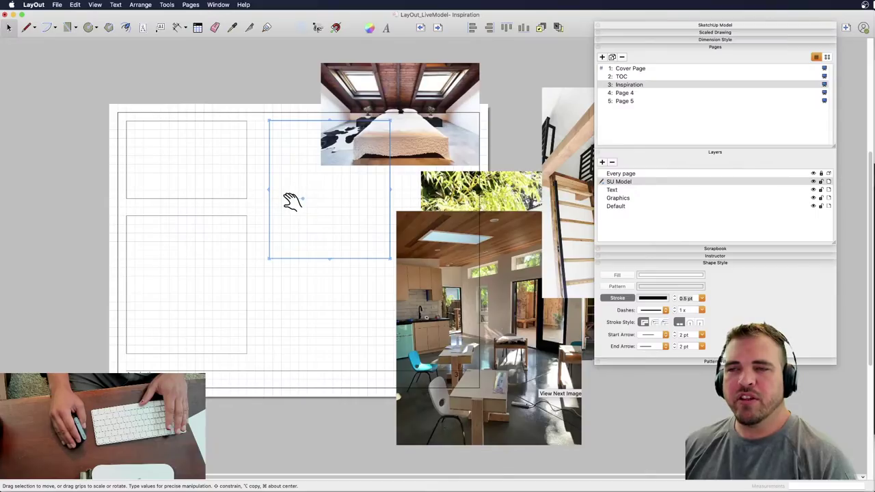
pyautogui.moveTo(292, 244)
pyautogui.mouseDown()
pyautogui.moveTo(293, 280)
pyautogui.moveTo(300, 237)
pyautogui.mouseUp()
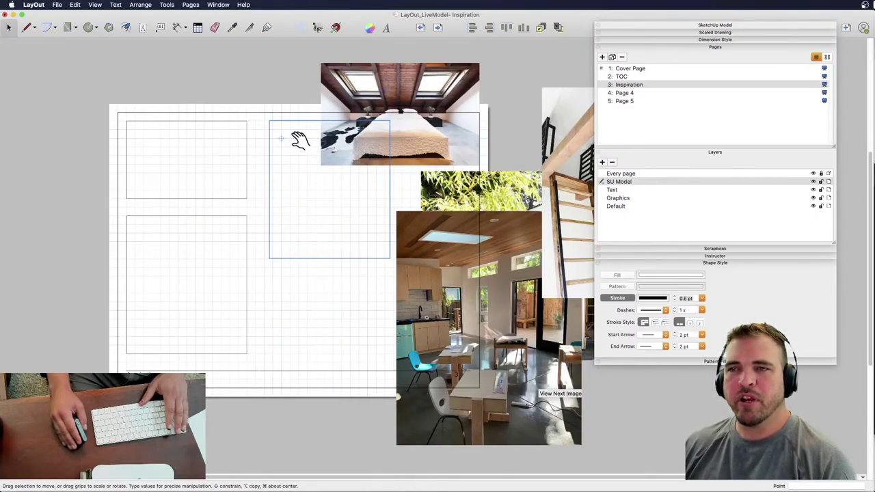
pyautogui.moveTo(288, 135)
pyautogui.mouseDown()
pyautogui.moveTo(278, 185)
pyautogui.moveTo(305, 130)
pyautogui.moveTo(278, 176)
pyautogui.moveTo(252, 174)
pyautogui.moveTo(256, 150)
pyautogui.moveTo(271, 150)
pyautogui.moveTo(265, 157)
pyautogui.moveTo(287, 140)
pyautogui.mouseUp()
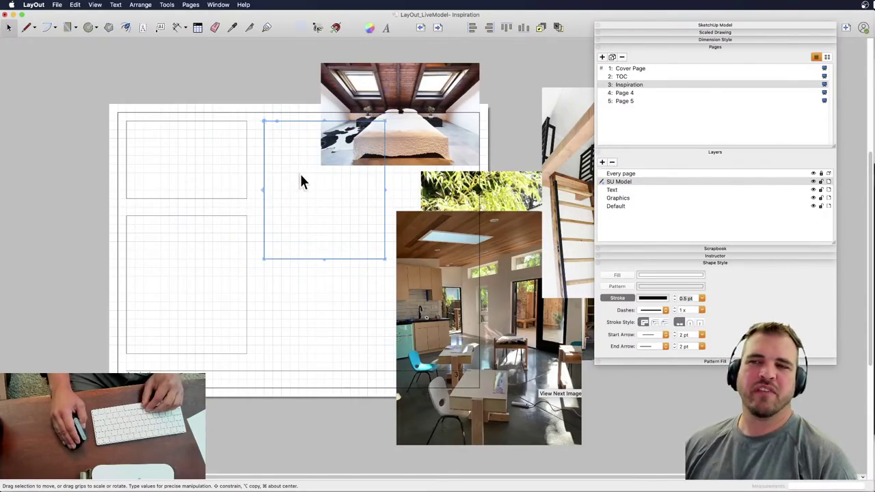
pyautogui.click(247, 172)
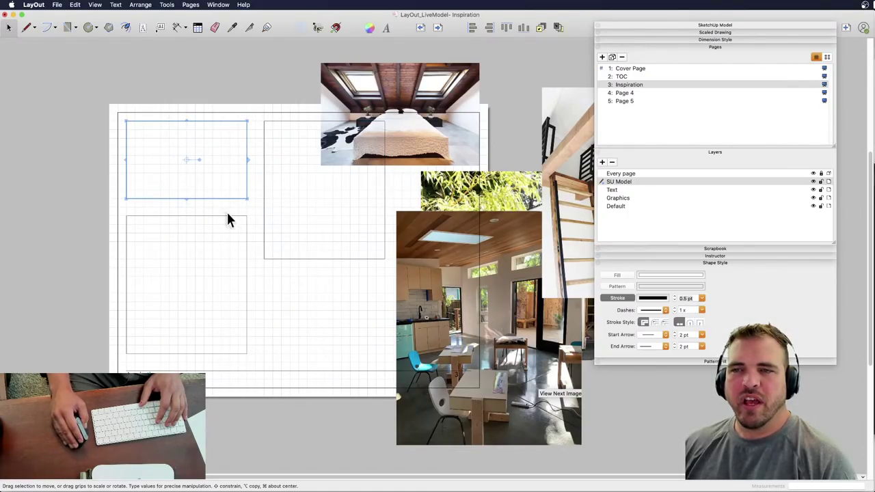
# - Copy the wide top-left frame and paste the copy below the tall right frame
pyautogui.moveTo(188, 160); pyautogui.dragTo(268, 276)
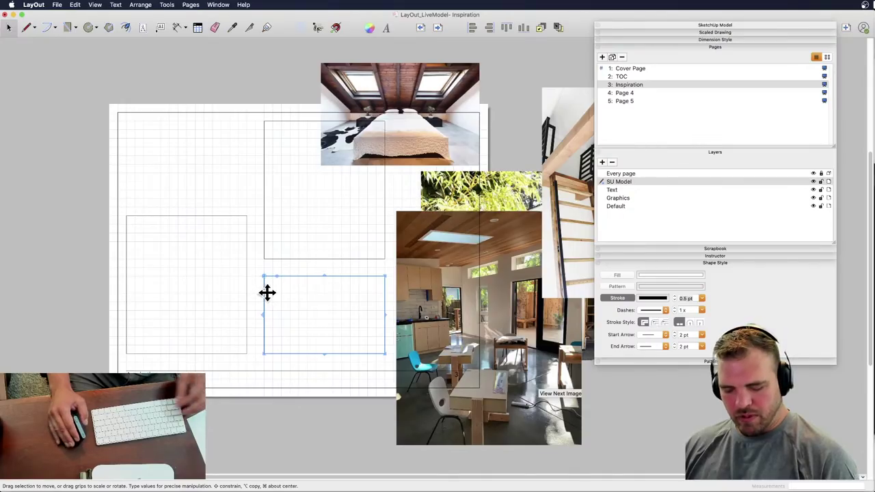
pyautogui.press('super+c')
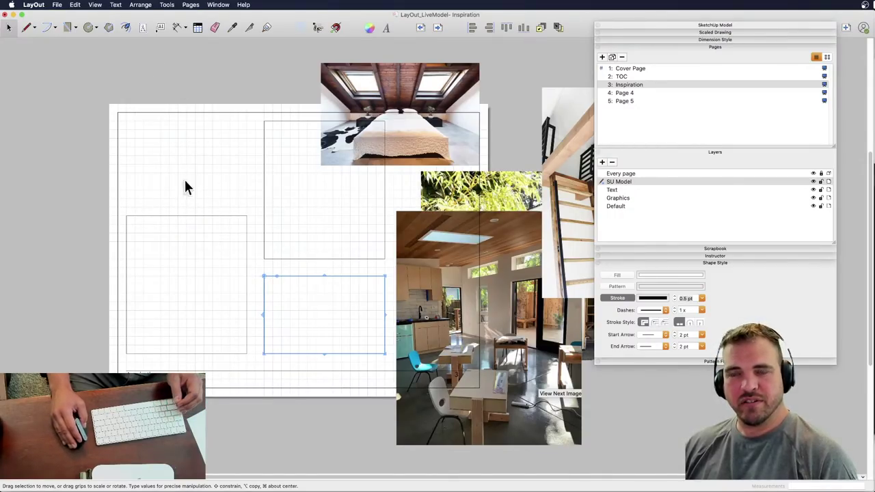
pyautogui.press('super+v')
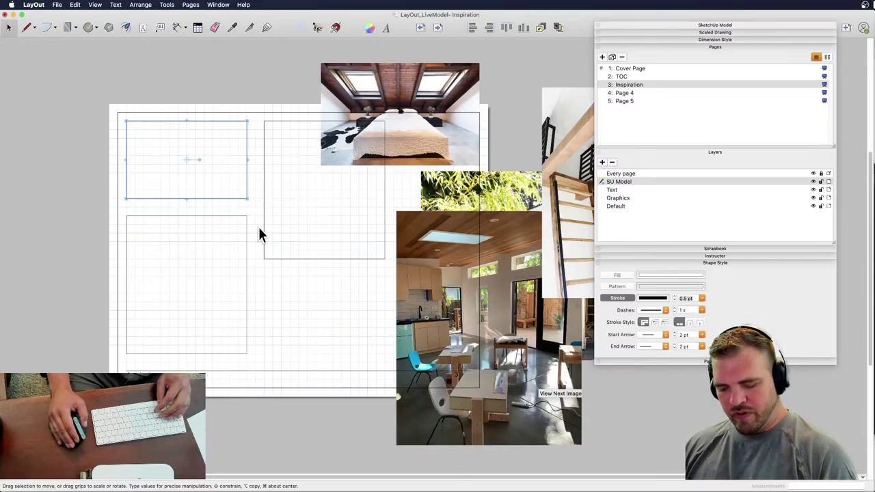
pyautogui.press('super+v')
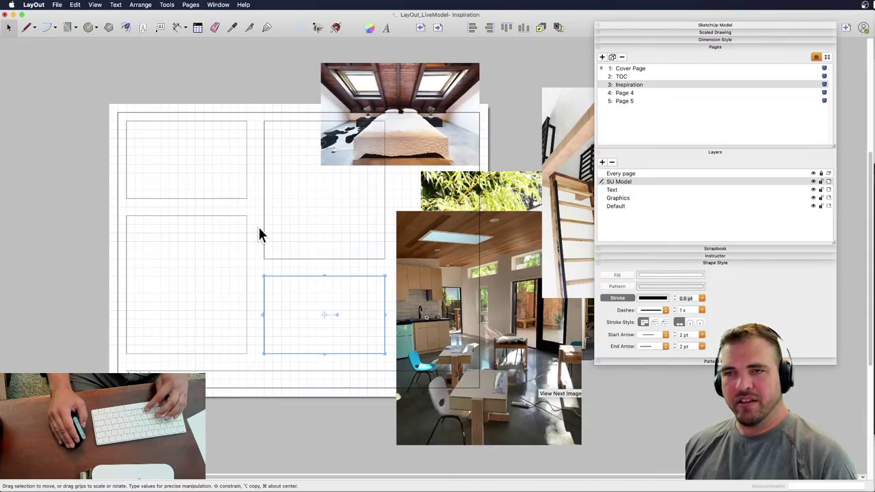
pyautogui.click(213, 86)
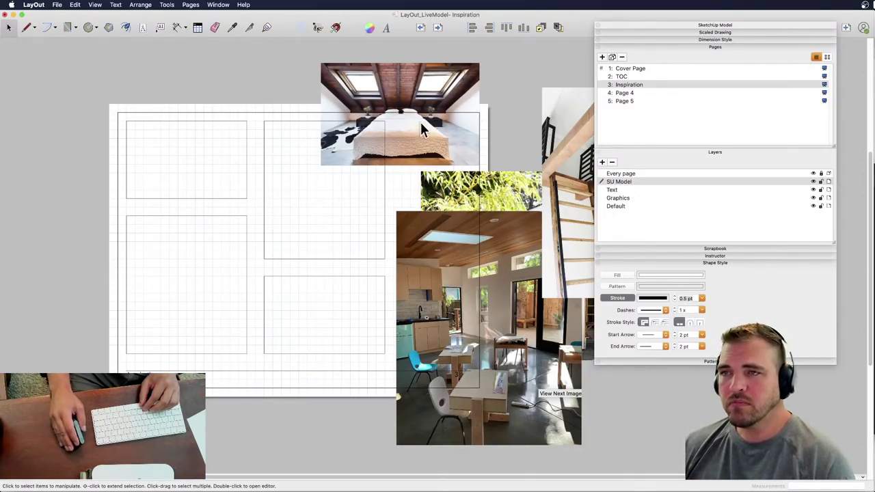
# - Drag the bedroom photo over the top-left frame and shrink it from a corner to fit
pyautogui.moveTo(388, 90)
pyautogui.mouseDown()
pyautogui.moveTo(401, 88)
pyautogui.moveTo(172, 141)
pyautogui.mouseUp()
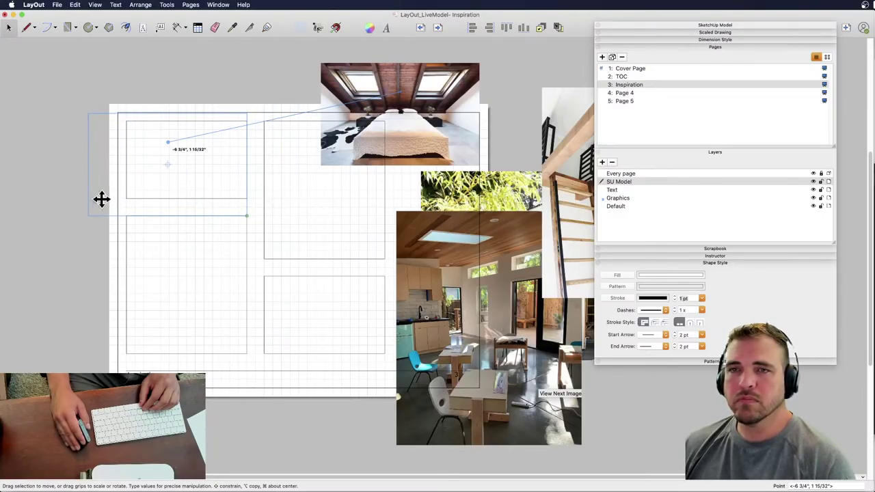
pyautogui.moveTo(101, 198); pyautogui.dragTo(56, 343)
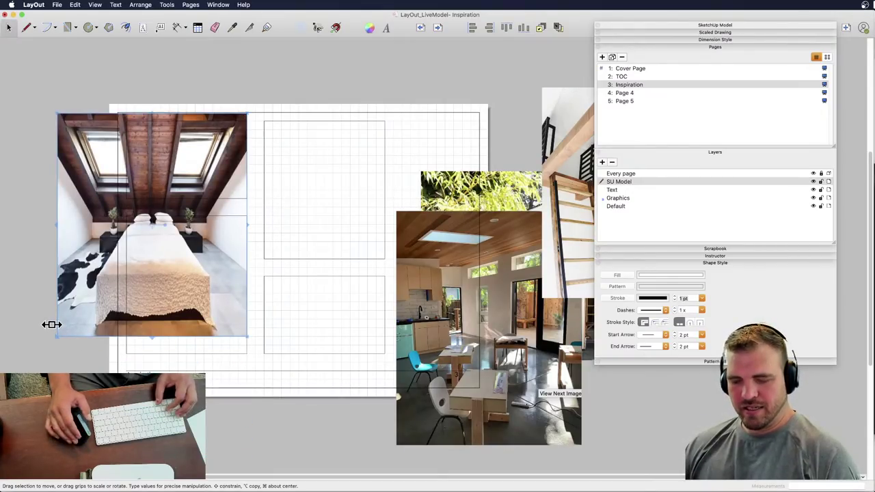
pyautogui.press('super+z')
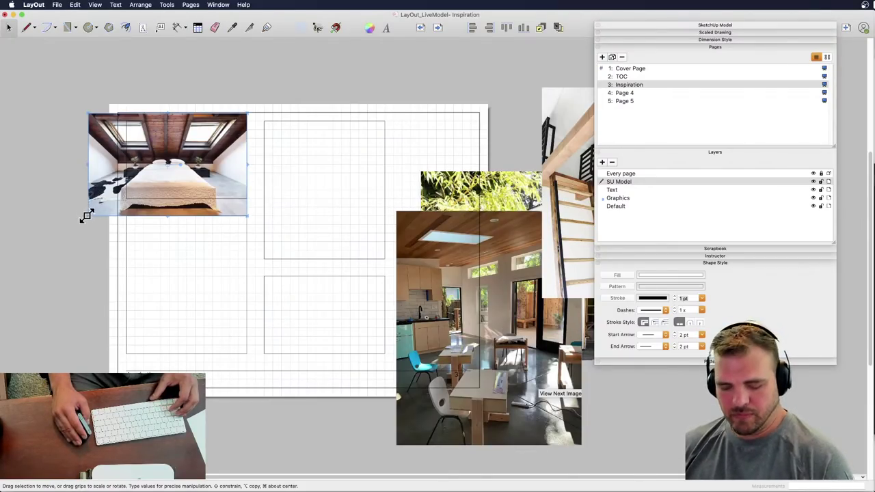
pyautogui.moveTo(88, 215); pyautogui.dragTo(113, 200)
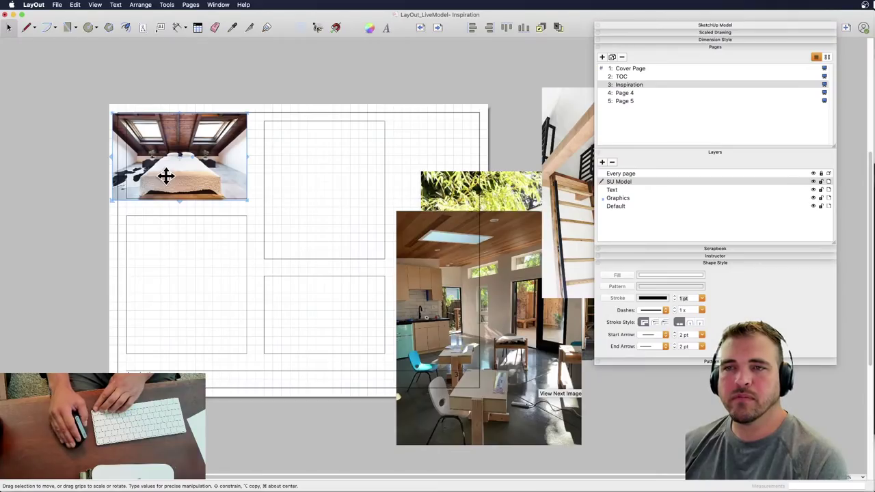
pyautogui.click(253, 214)
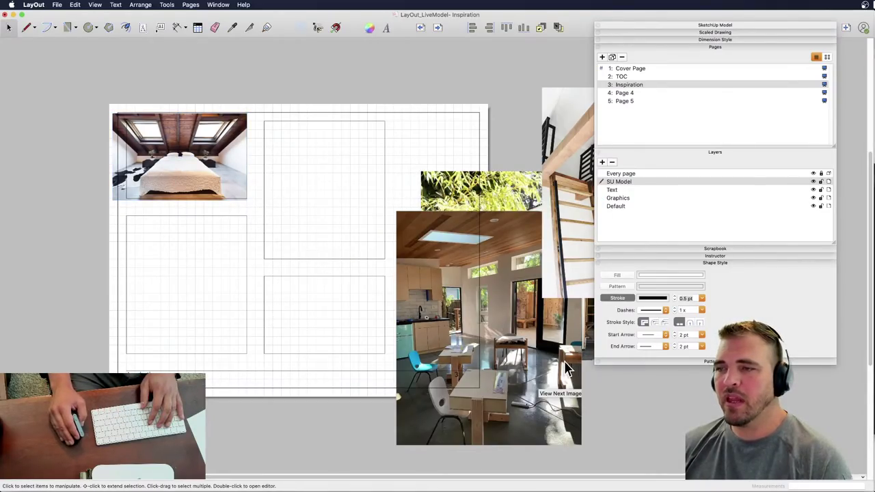
# - Move the kitchen photo into the lower-left frame and scale it down to the frame's size
pyautogui.click(519, 367)
pyautogui.moveTo(508, 352); pyautogui.dragTo(241, 352)
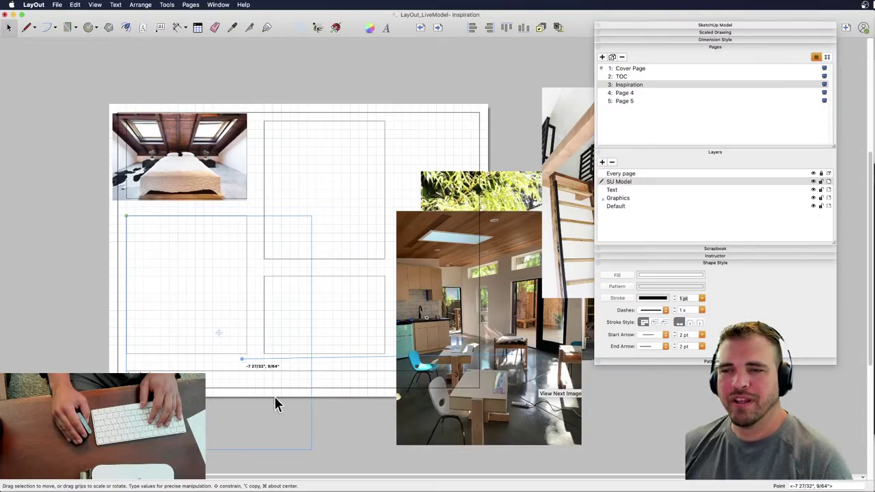
pyautogui.moveTo(276, 404); pyautogui.dragTo(276, 404)
pyautogui.moveTo(311, 449); pyautogui.dragTo(248, 362)
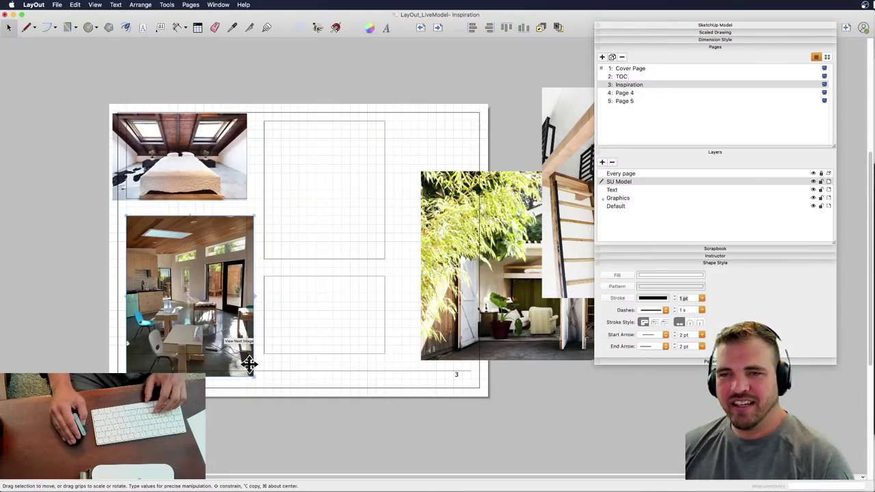
pyautogui.moveTo(209, 290); pyautogui.dragTo(205, 291)
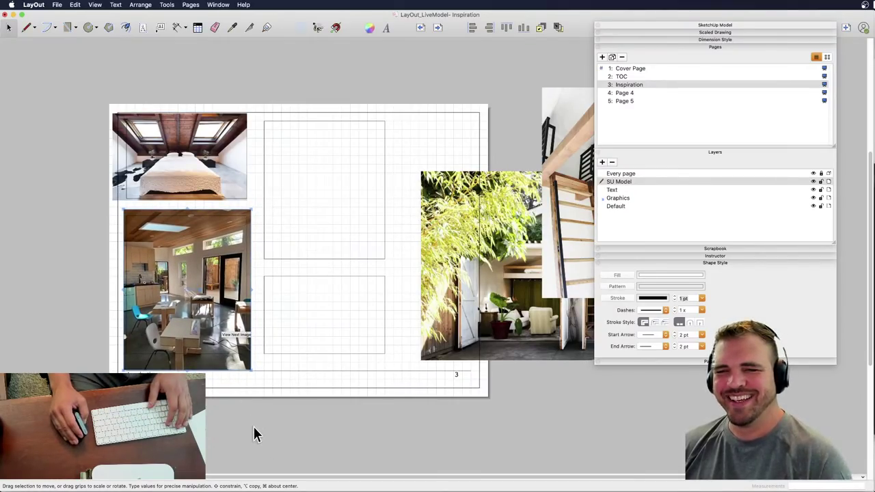
pyautogui.press('Escape')
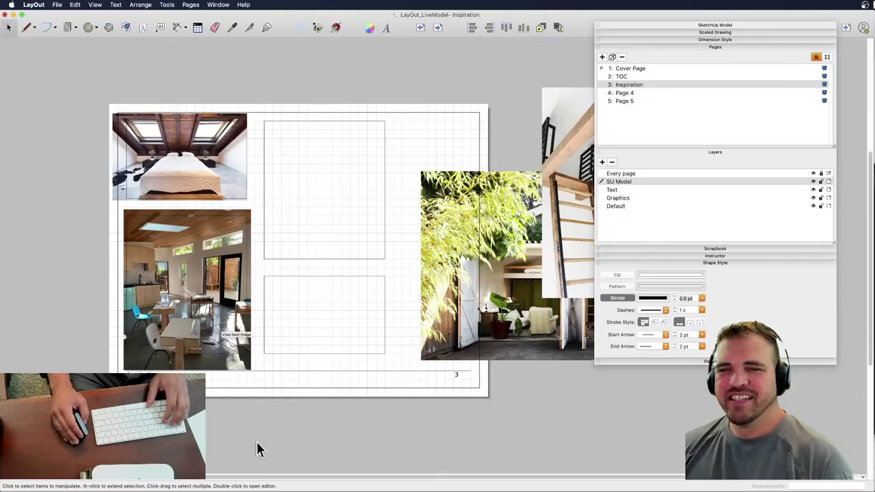
# - Clip the kitchen photo to the lower-left frame with Create Clipping Mask
pyautogui.click(226, 294)
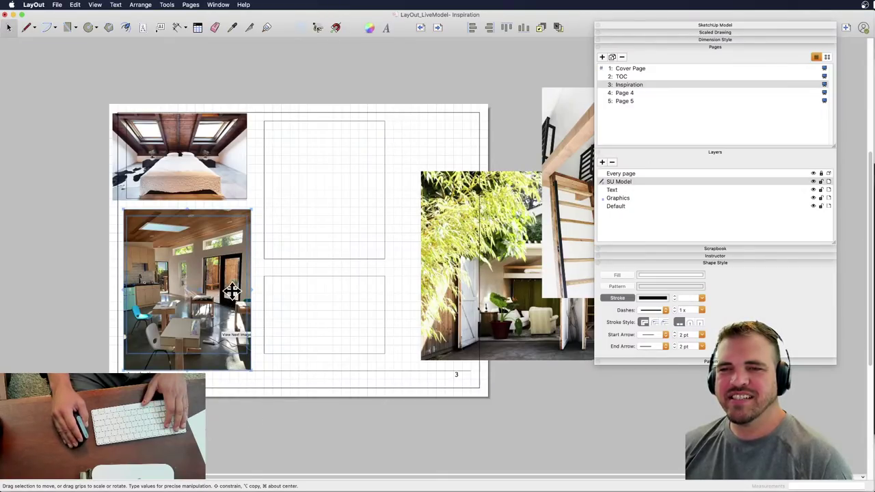
pyautogui.rightClick(231, 290)
pyautogui.click(285, 414)
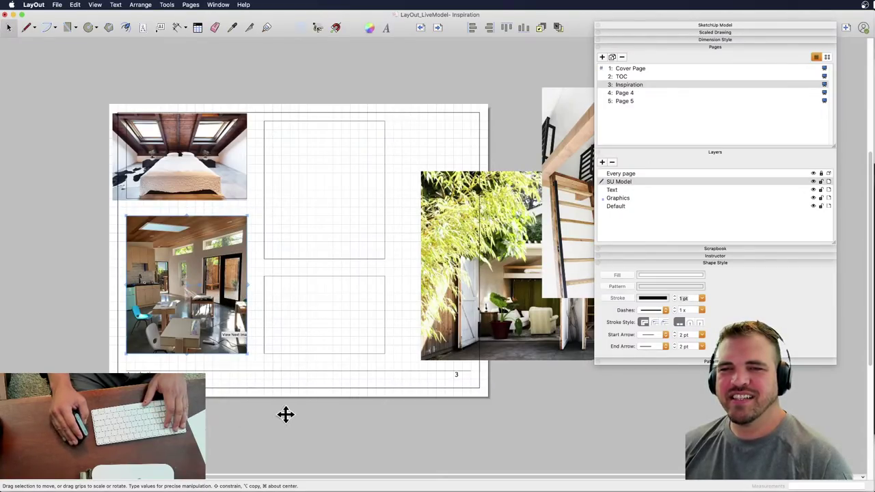
pyautogui.click(279, 423)
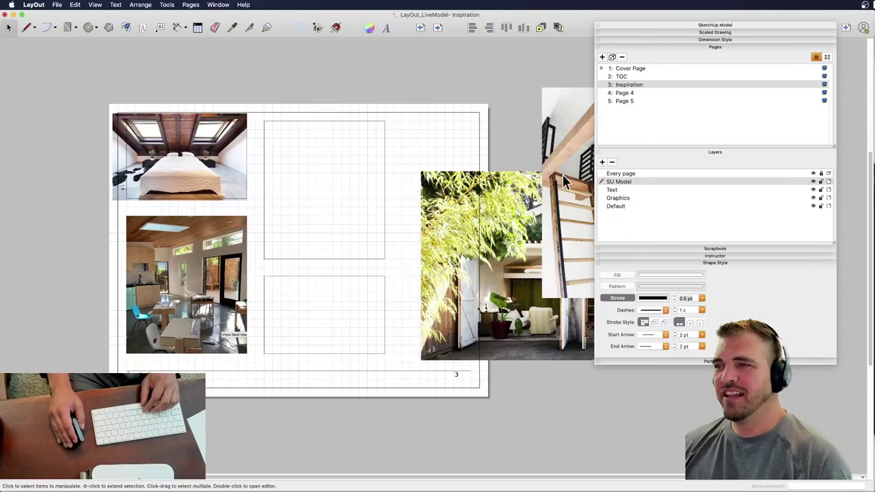
# - Move the garden photo toward the lower-right frame, undoing its distorted resizes
pyautogui.moveTo(511, 244); pyautogui.dragTo(346, 342)
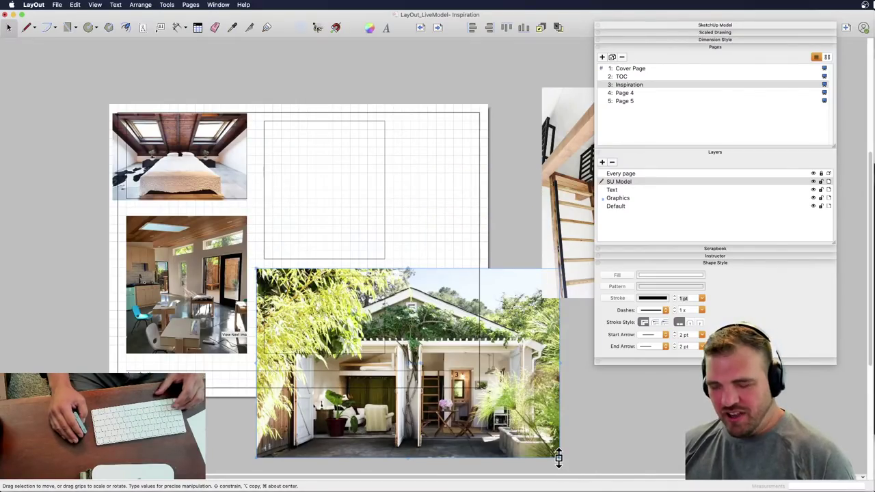
pyautogui.moveTo(560, 456); pyautogui.dragTo(527, 413)
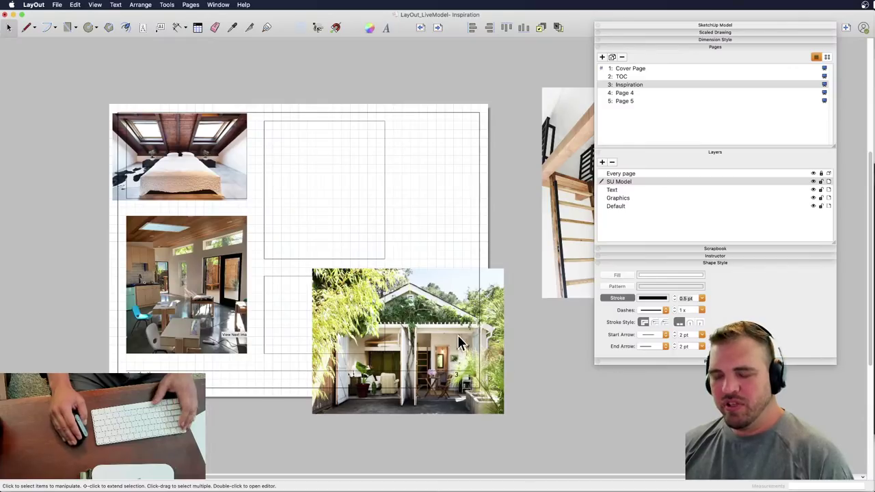
pyautogui.press('super+shift+a')
pyautogui.press('super+z')
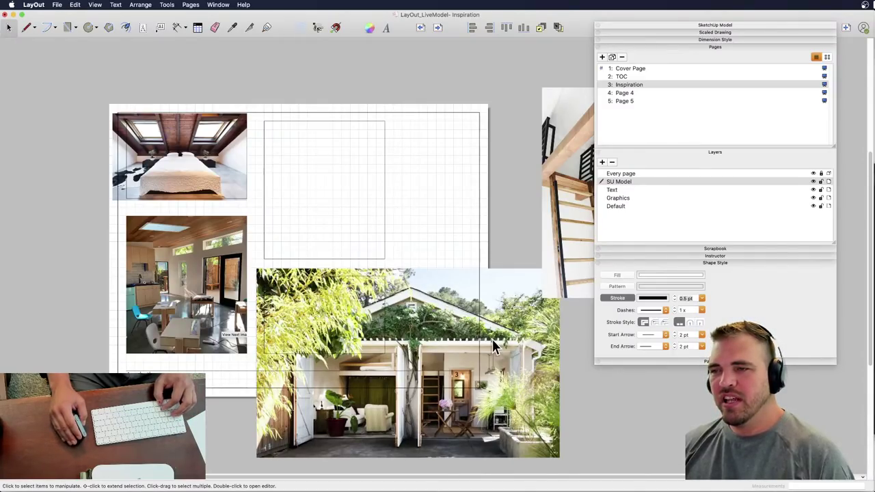
pyautogui.click(496, 346)
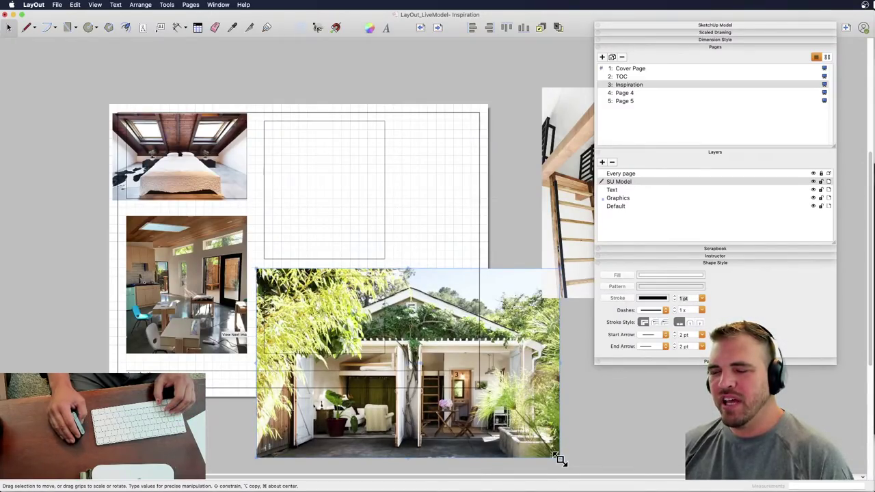
pyautogui.moveTo(560, 459); pyautogui.dragTo(488, 336)
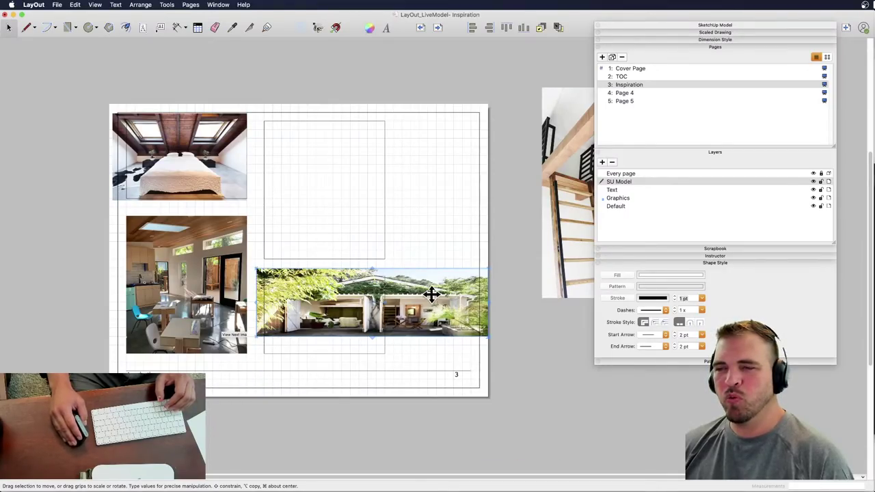
pyautogui.press('super+z')
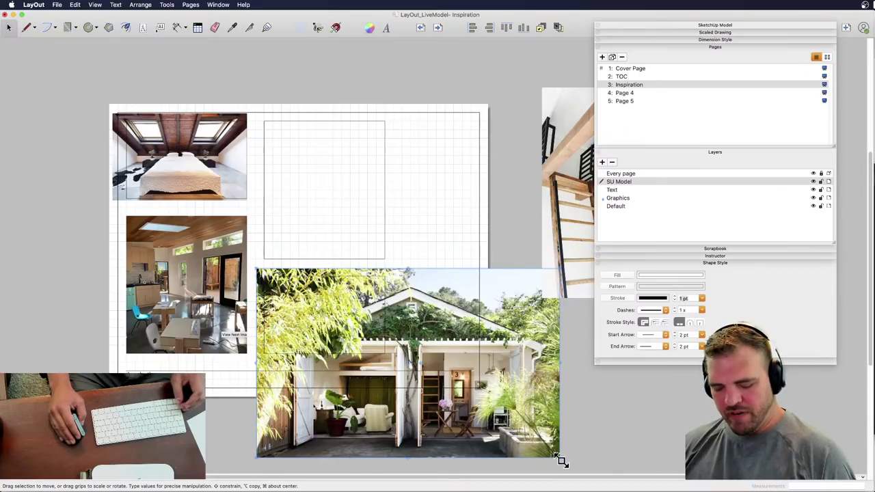
# - Scale the garden photo proportionally to fit its frame and drag the staircase photo onto the page
pyautogui.moveTo(559, 460); pyautogui.dragTo(406, 328)
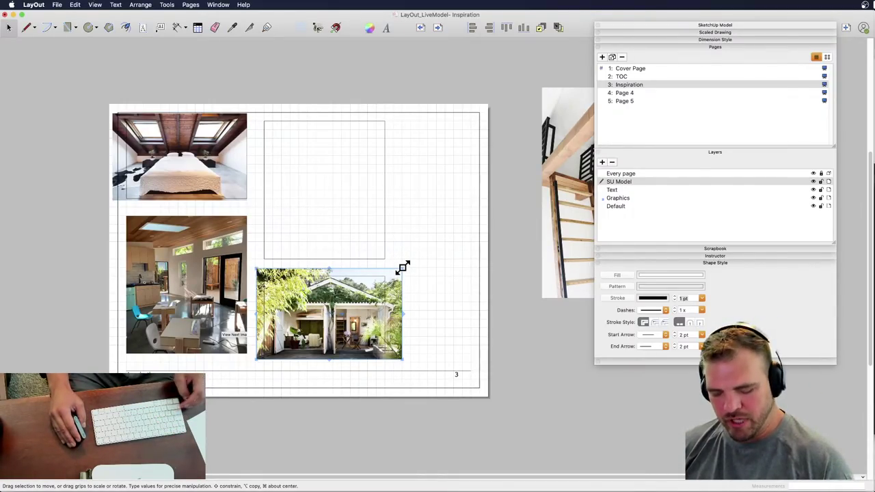
pyautogui.moveTo(404, 265); pyautogui.dragTo(394, 274)
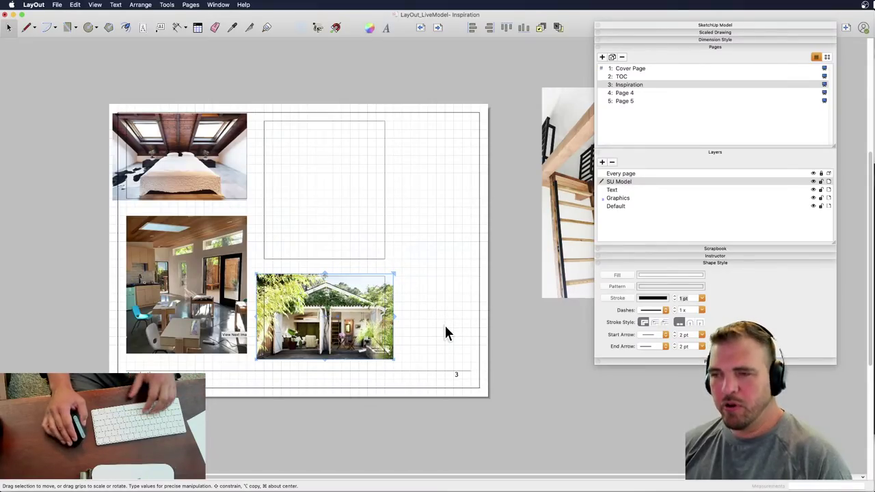
pyautogui.click(575, 265)
pyautogui.moveTo(577, 259); pyautogui.dragTo(298, 226)
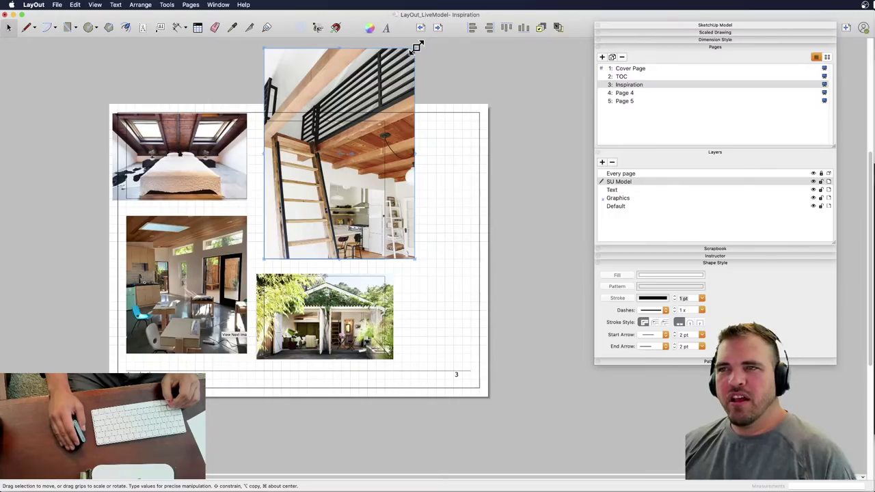
# - Scale the loft photo to about 80 percent, nudge it down, and marquee-select it with its frame
pyautogui.moveTo(417, 47); pyautogui.dragTo(387, 142)
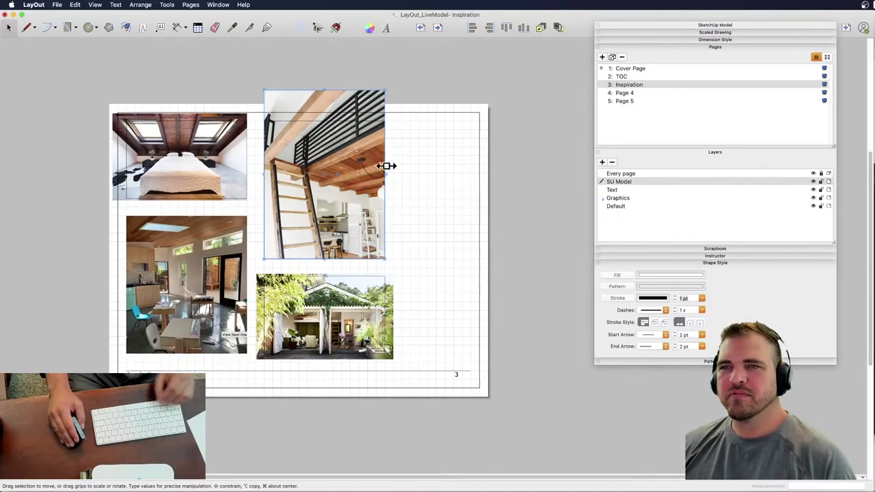
pyautogui.press('Down')
pyautogui.press('Down')
pyautogui.press('Down')
pyautogui.press('Down')
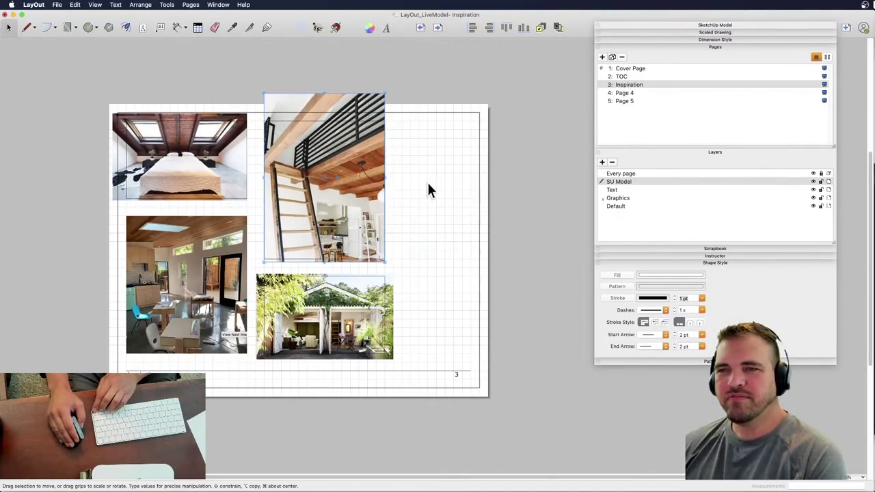
pyautogui.click(427, 191)
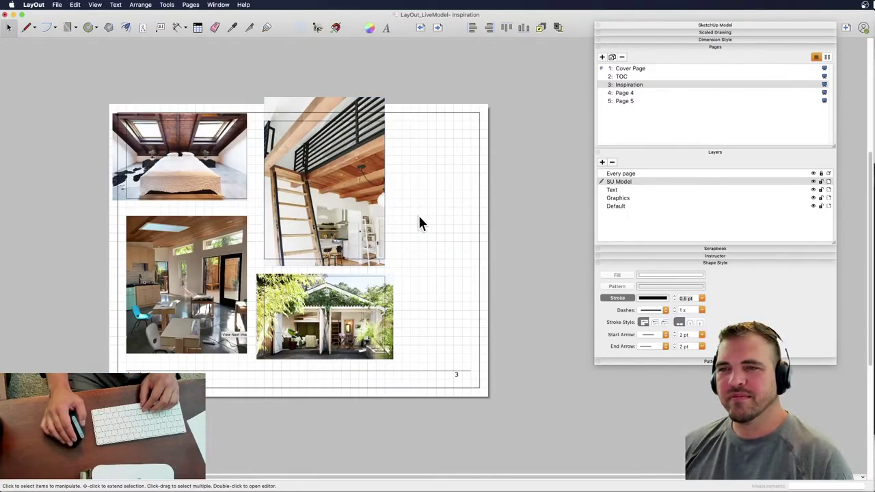
pyautogui.moveTo(420, 210); pyautogui.dragTo(340, 191)
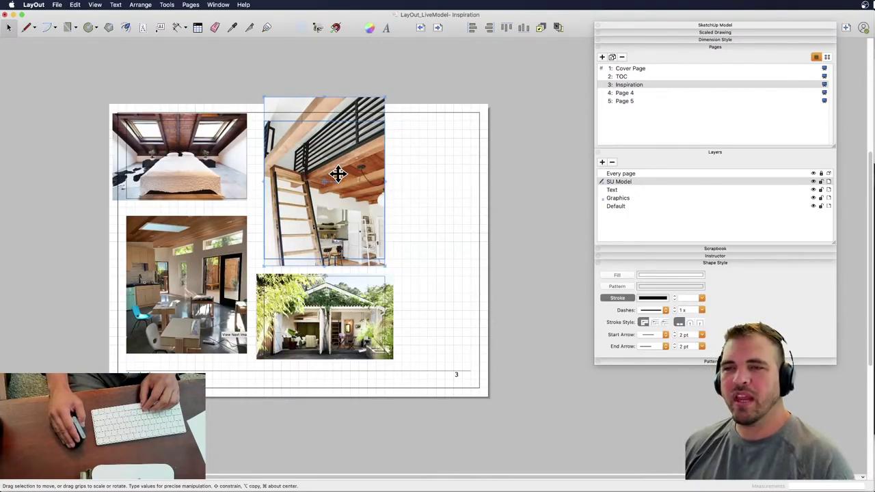
# - Clip the loft and garden photos to their frames with Create Clipping Mask
pyautogui.rightClick(302, 185)
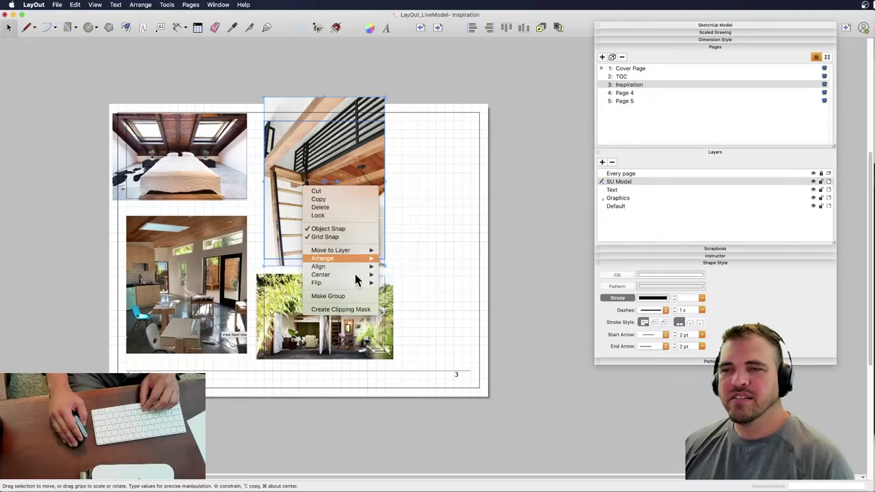
pyautogui.click(357, 308)
pyautogui.click(344, 302)
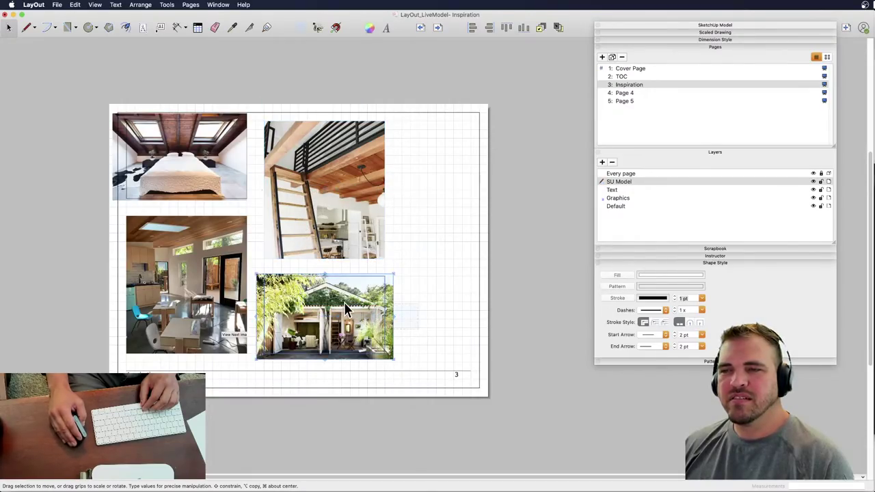
pyautogui.rightClick(335, 304)
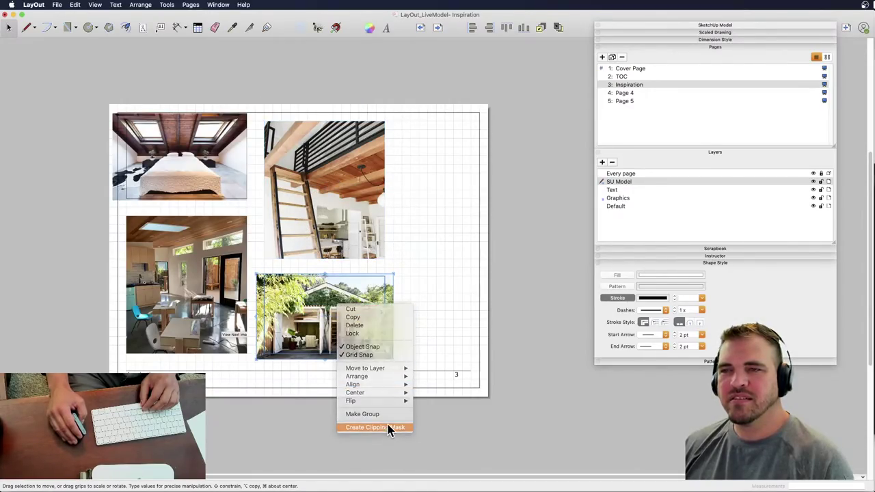
pyautogui.click(387, 428)
# - Clip the bedroom photo to its frame, then undo that bedroom crop
pyautogui.click(408, 262)
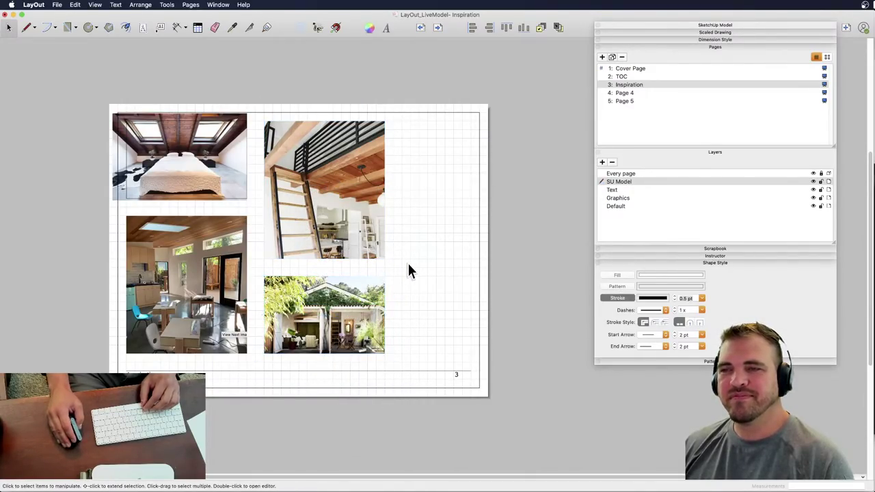
pyautogui.click(229, 189)
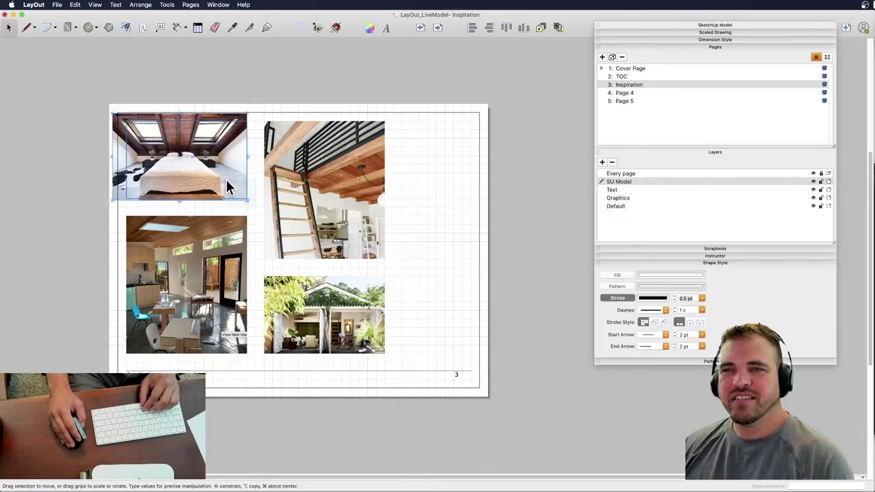
pyautogui.rightClick(205, 176)
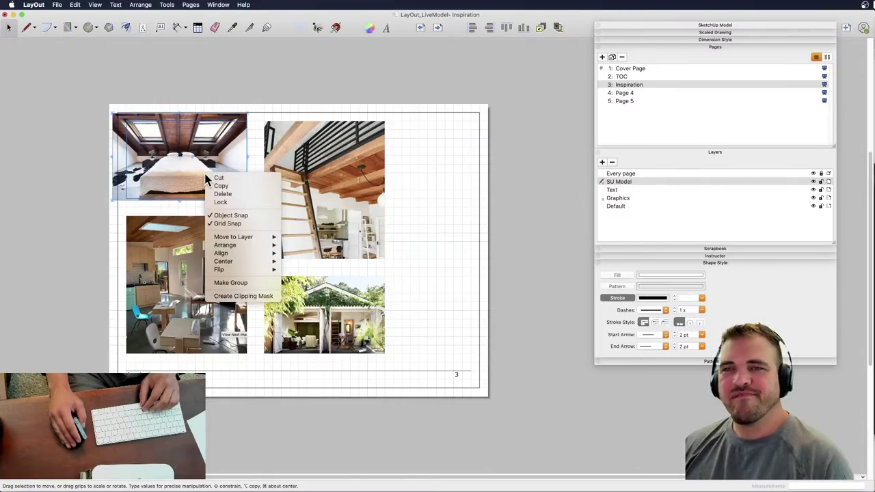
pyautogui.click(243, 296)
pyautogui.click(261, 72)
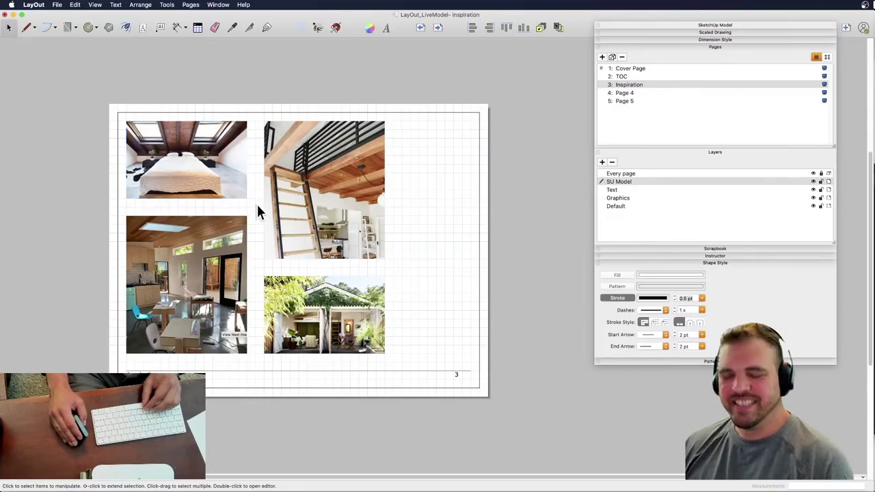
pyautogui.press('super+z')
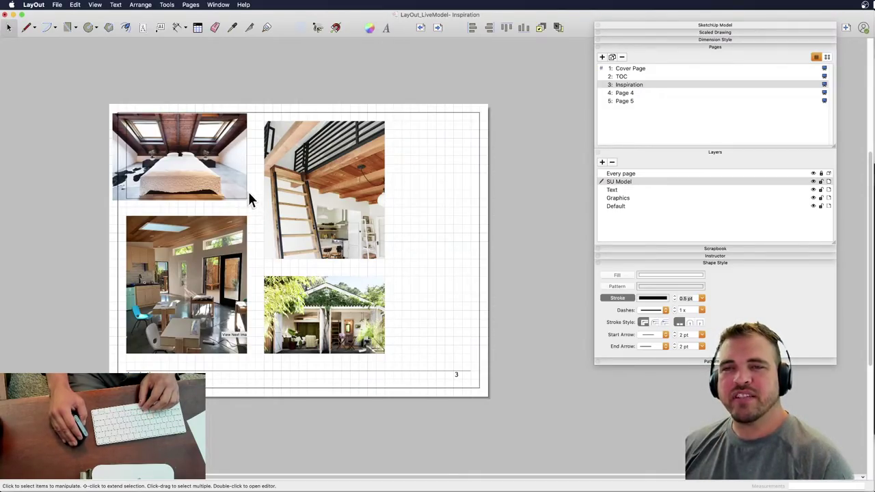
pyautogui.click(89, 28)
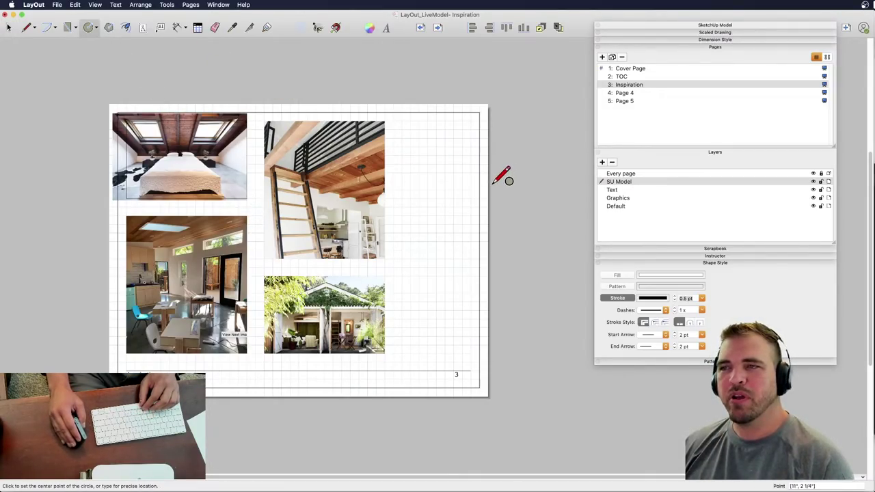
# - Draw a circle to the right of the loft photo
pyautogui.click(444, 190)
pyautogui.click(505, 190)
pyautogui.press('space')
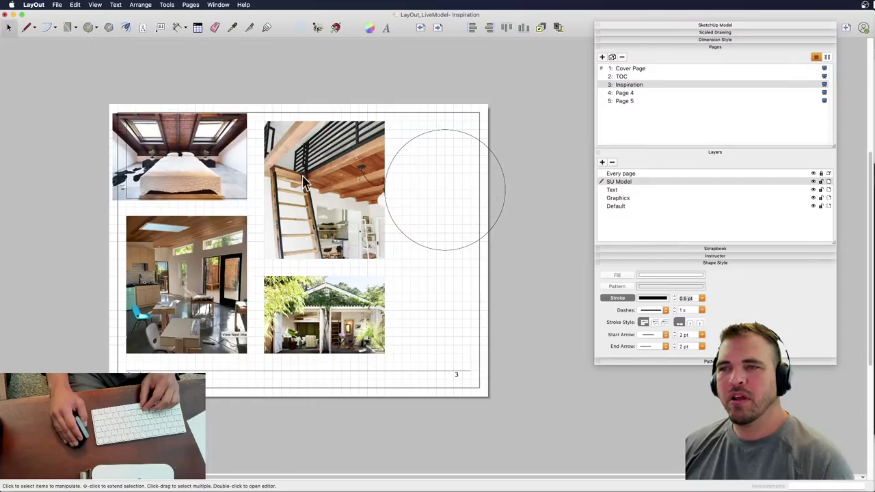
# - Place an enlarged copy of the bedroom photo at the top right
pyautogui.click(214, 125)
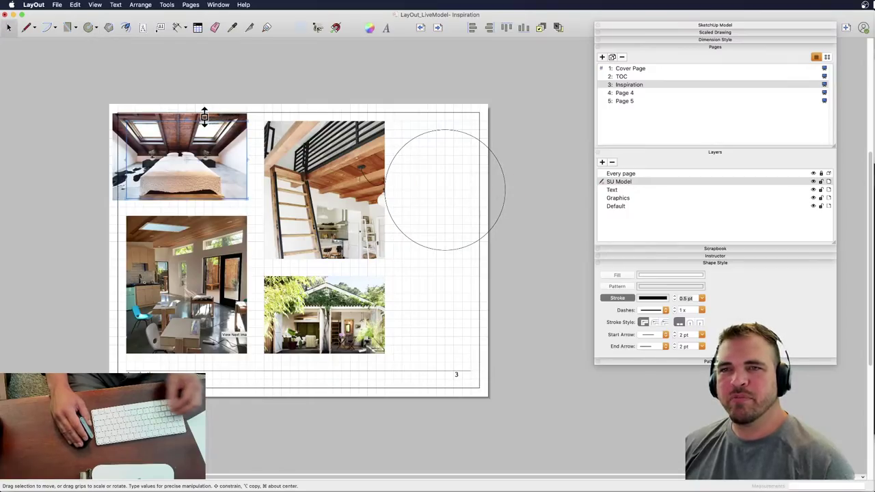
pyautogui.click(115, 139)
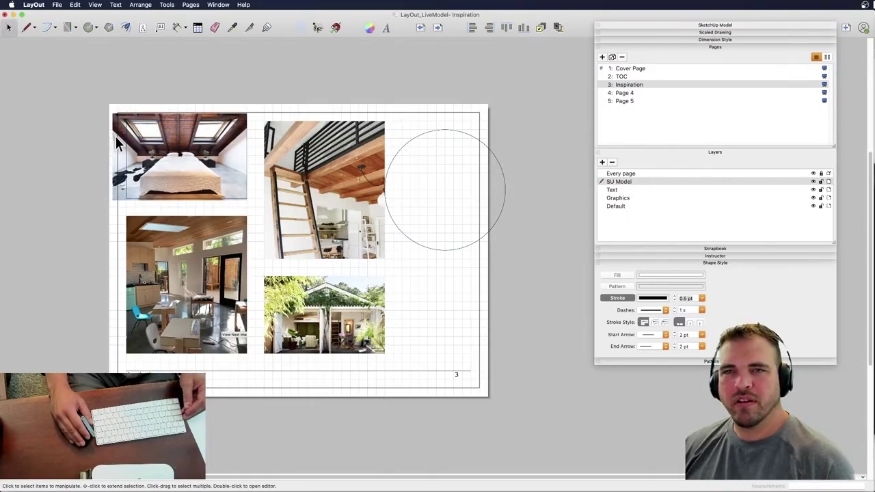
pyautogui.click(123, 143)
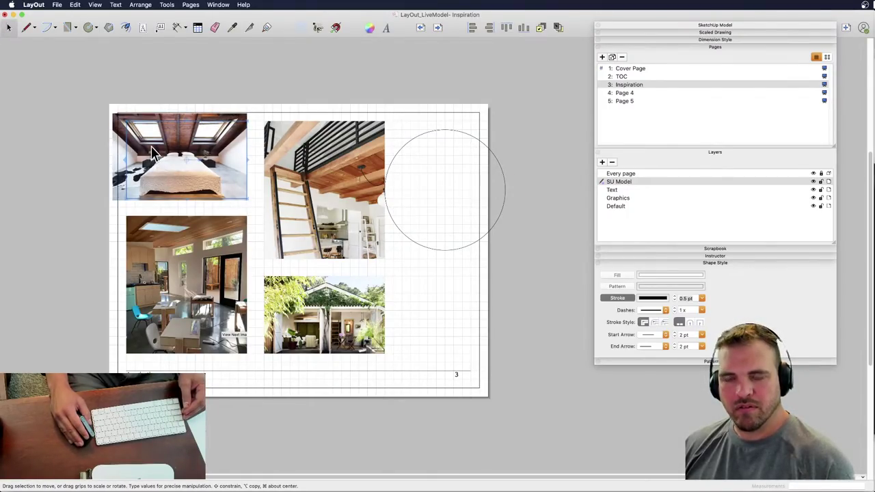
pyautogui.click(140, 135)
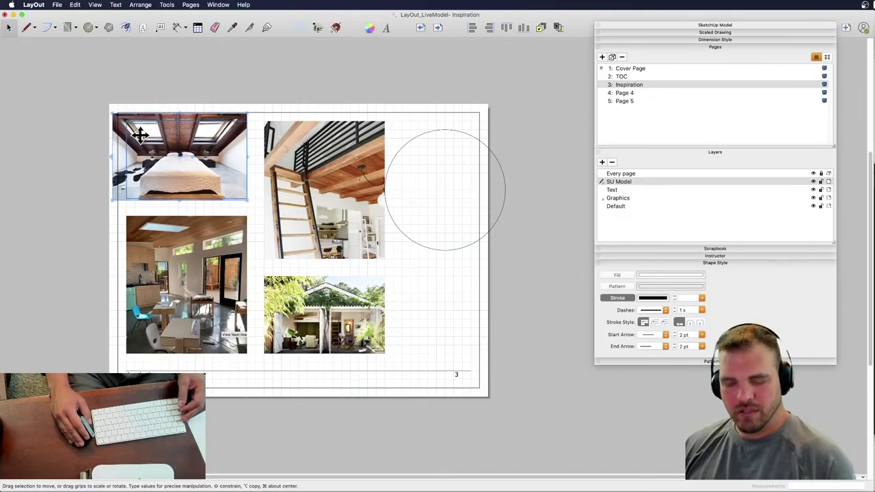
pyautogui.keyDown('alt'); pyautogui.moveTo(140, 135); pyautogui.dragTo(525, 84); pyautogui.keyUp('alt')
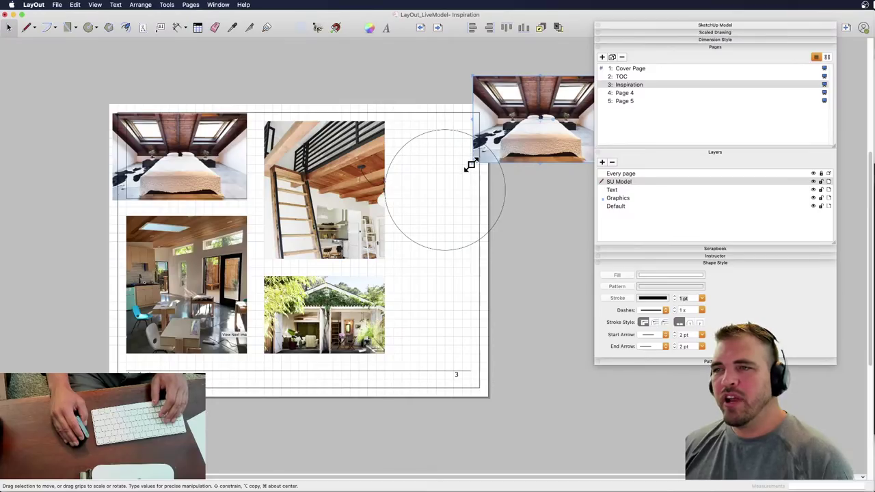
pyautogui.moveTo(470, 166); pyautogui.dragTo(409, 223)
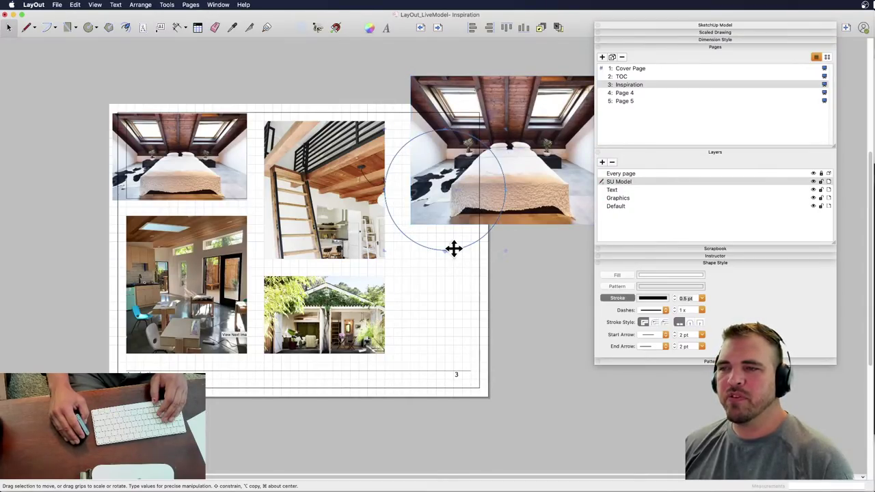
# - Narrow the circle into an ellipse over the copy and clip the photo to it
pyautogui.moveTo(385, 191); pyautogui.dragTo(420, 190)
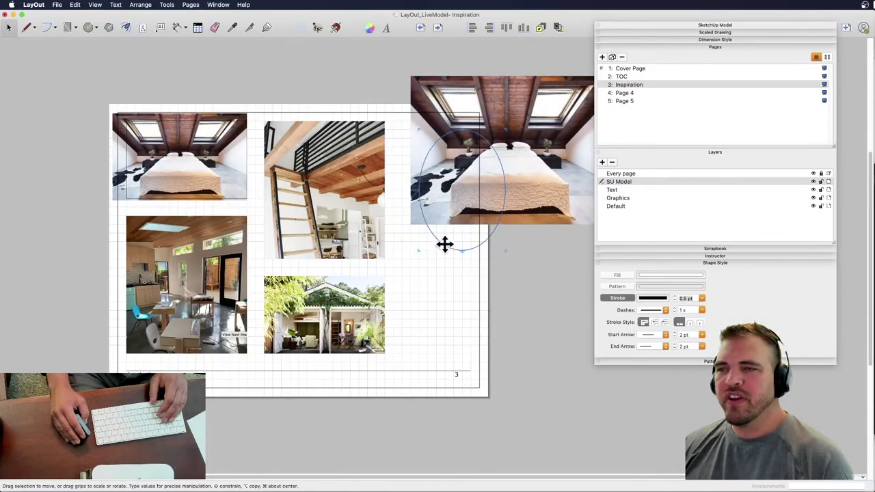
pyautogui.moveTo(444, 244); pyautogui.dragTo(461, 203)
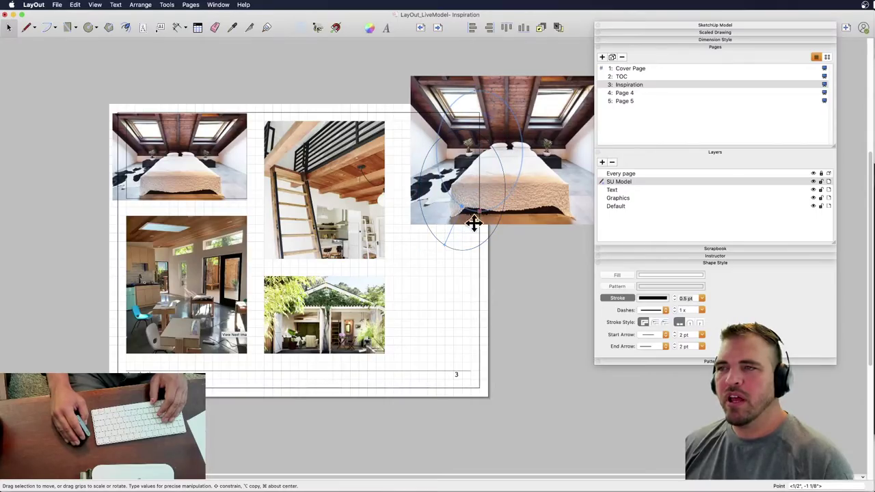
pyautogui.rightClick(514, 184)
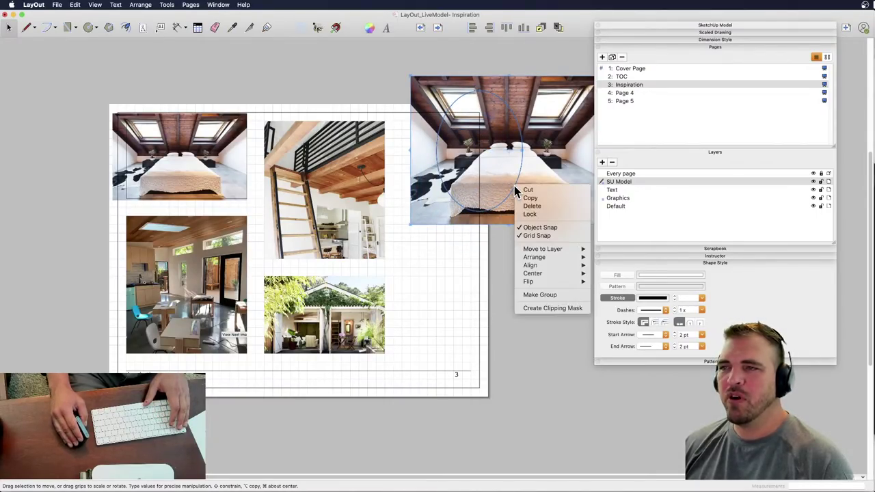
pyautogui.click(544, 308)
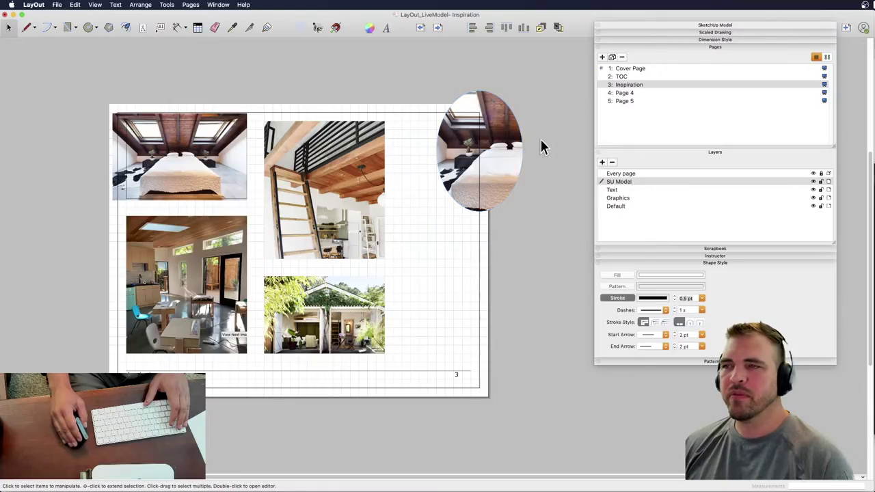
# - Edit the oval mask and shift the bedroom photo left inside it
pyautogui.click(494, 158)
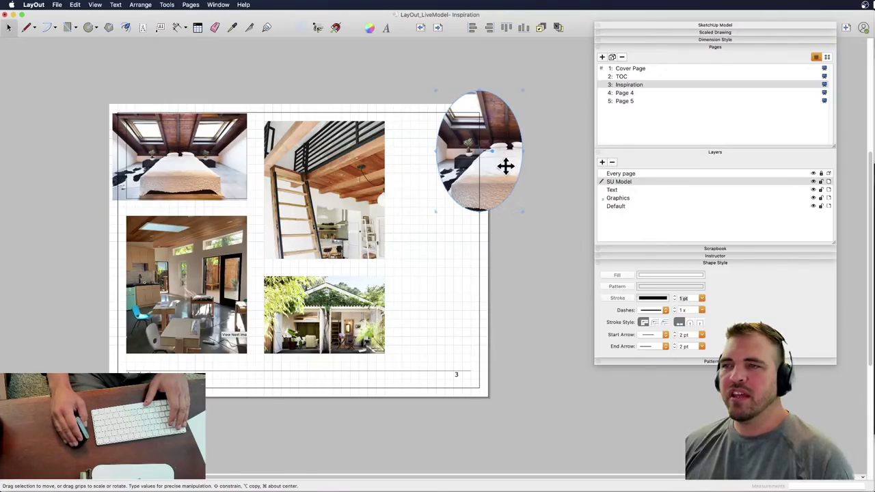
pyautogui.doubleClick(496, 131)
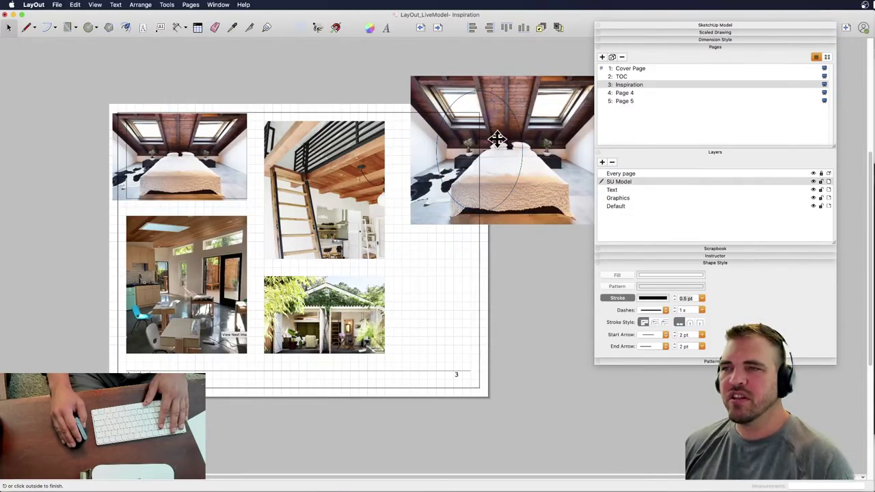
pyautogui.moveTo(522, 92); pyautogui.dragTo(491, 102)
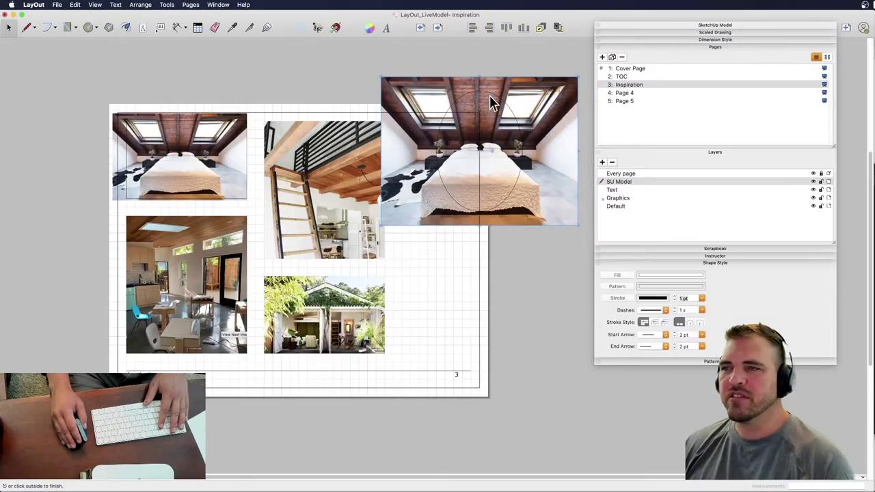
# - Exit mask editing, move the oval photo right of the page, and turn on its stroke
pyautogui.click(516, 256)
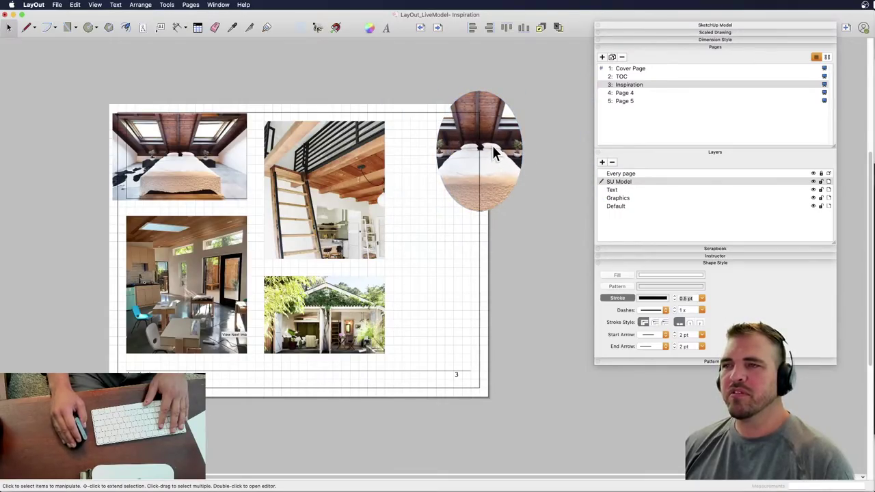
pyautogui.moveTo(494, 154); pyautogui.dragTo(550, 213)
pyautogui.click(617, 298)
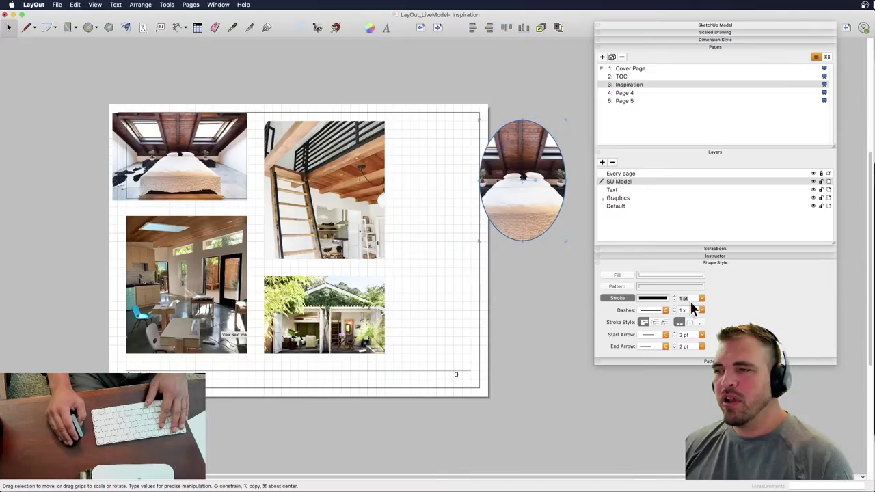
pyautogui.click(701, 299)
pyautogui.click(653, 304)
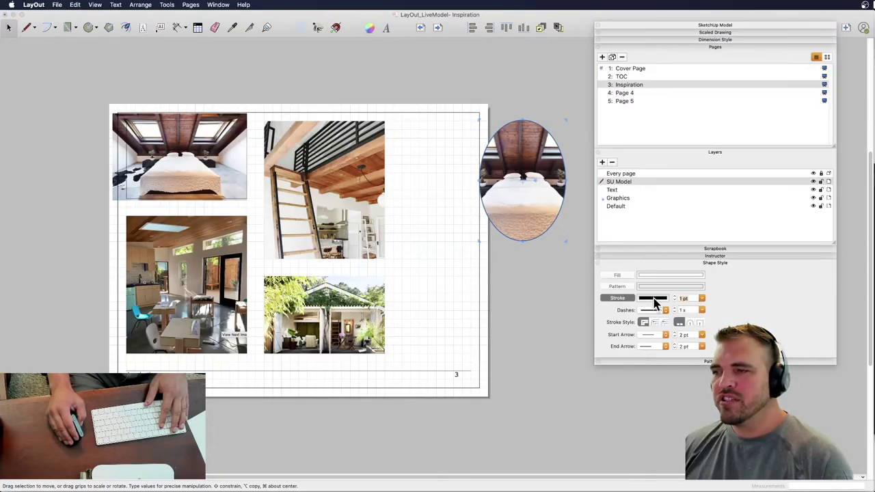
# - Make the oval's stroke dark blue at 6 pt and place it over the page's top-right corner
pyautogui.moveTo(443, 286); pyautogui.dragTo(437, 287)
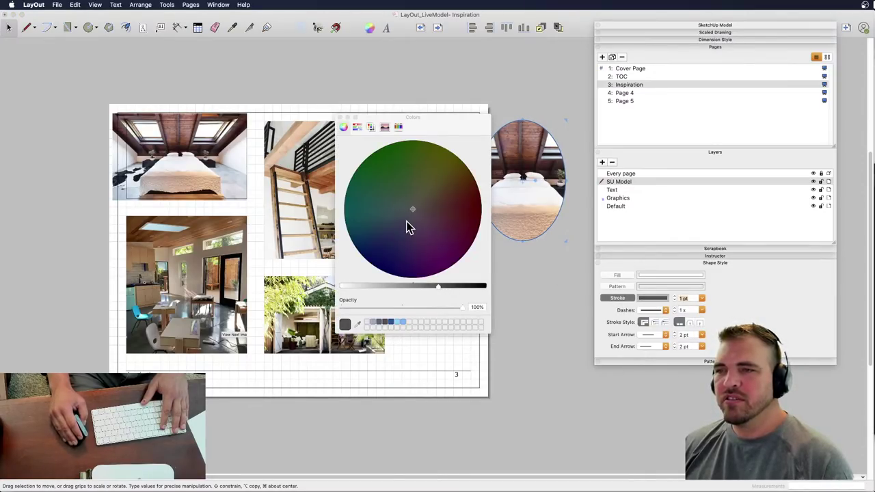
pyautogui.click(384, 239)
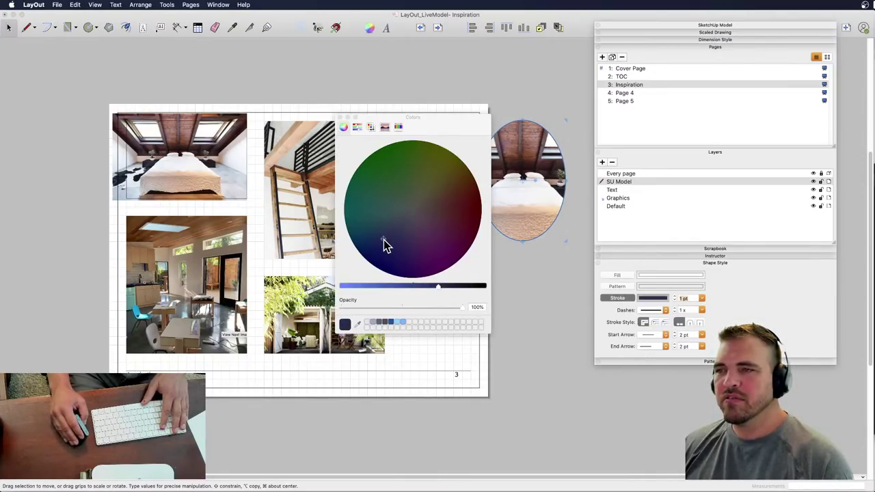
pyautogui.doubleClick(685, 299)
pyautogui.write('6')
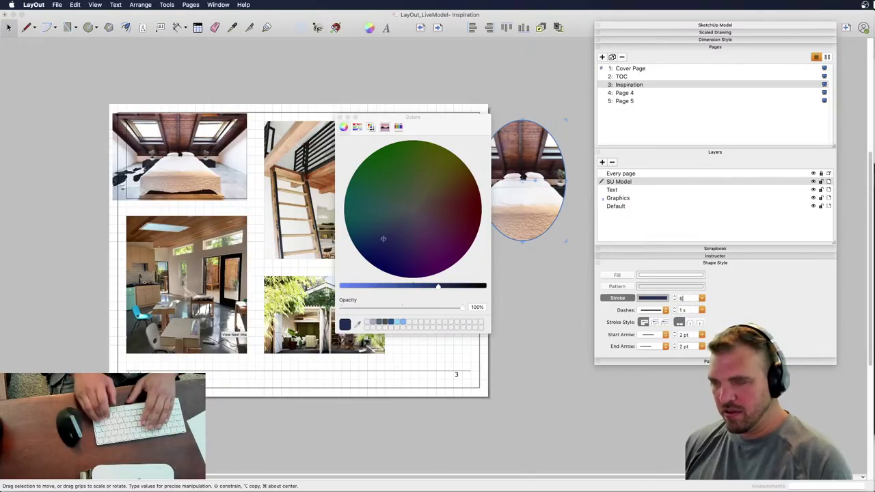
pyautogui.press('Return')
pyautogui.click(492, 222)
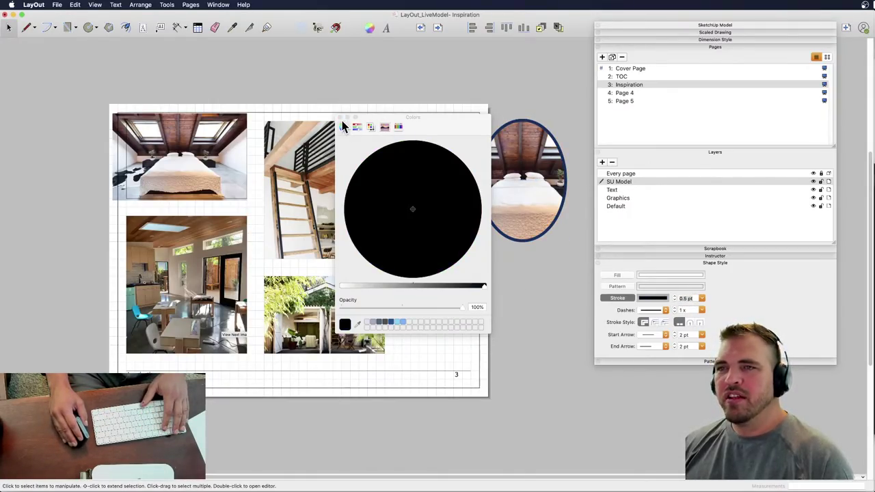
pyautogui.click(340, 117)
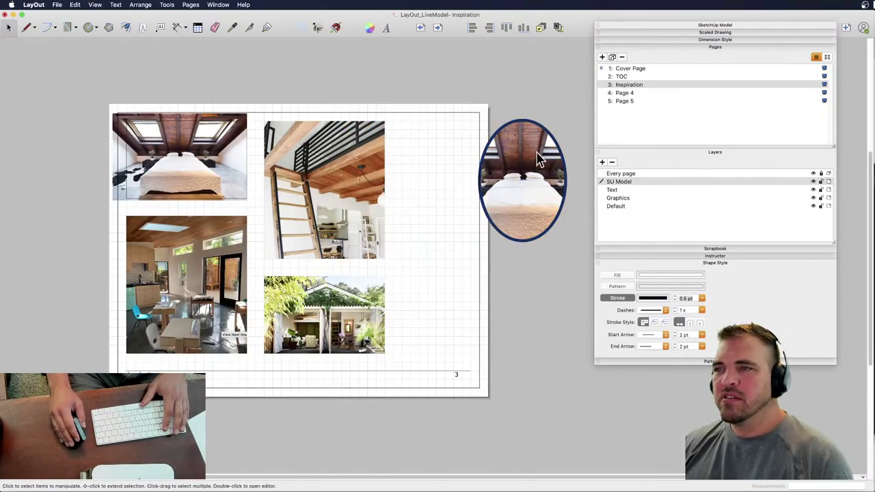
pyautogui.moveTo(511, 150)
pyautogui.mouseDown()
pyautogui.moveTo(480, 92)
pyautogui.moveTo(495, 87)
pyautogui.mouseUp()
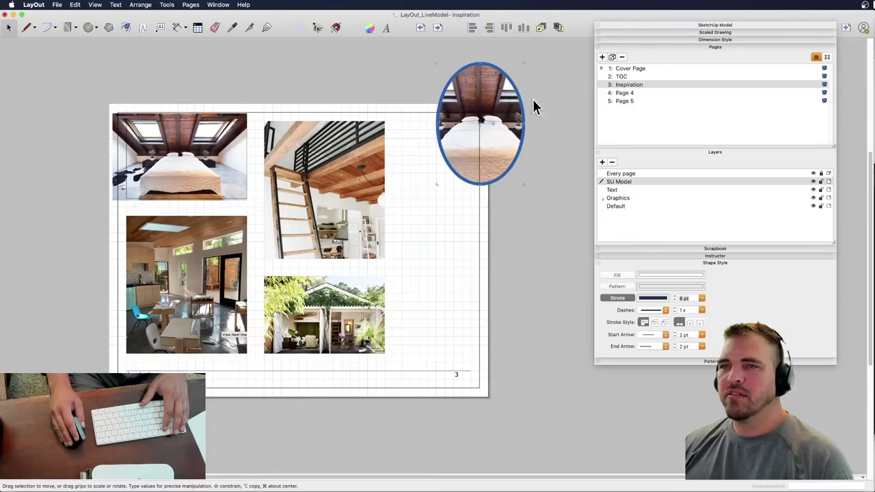
# - Crop the top-left bedroom photo with a clipping mask
pyautogui.click(223, 177)
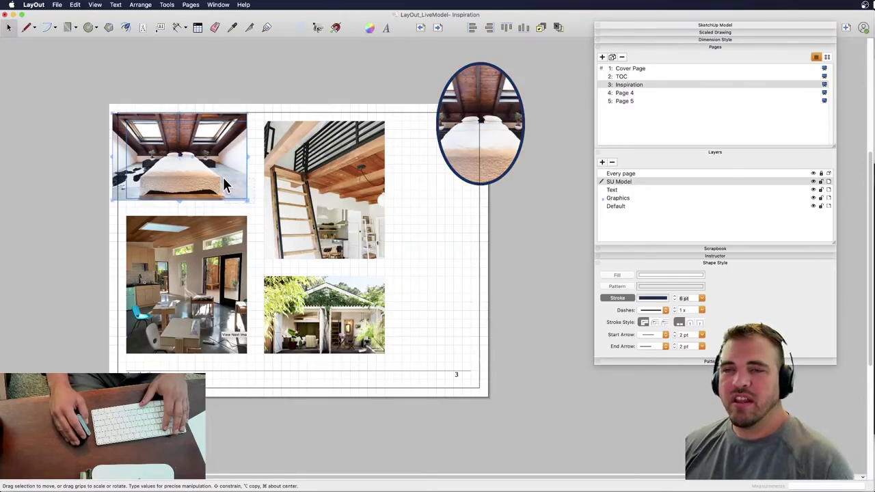
pyautogui.rightClick(222, 175)
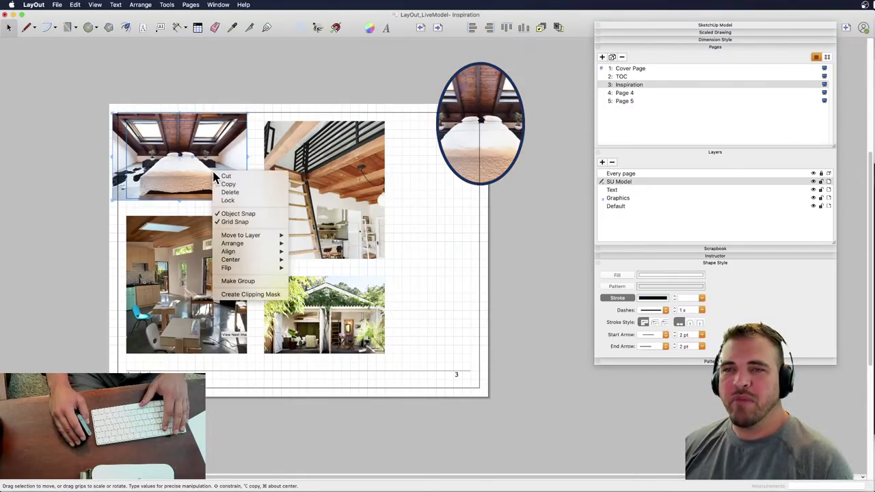
pyautogui.click(254, 294)
# - Give all four photos a 1.5 pt outline
pyautogui.click(388, 301)
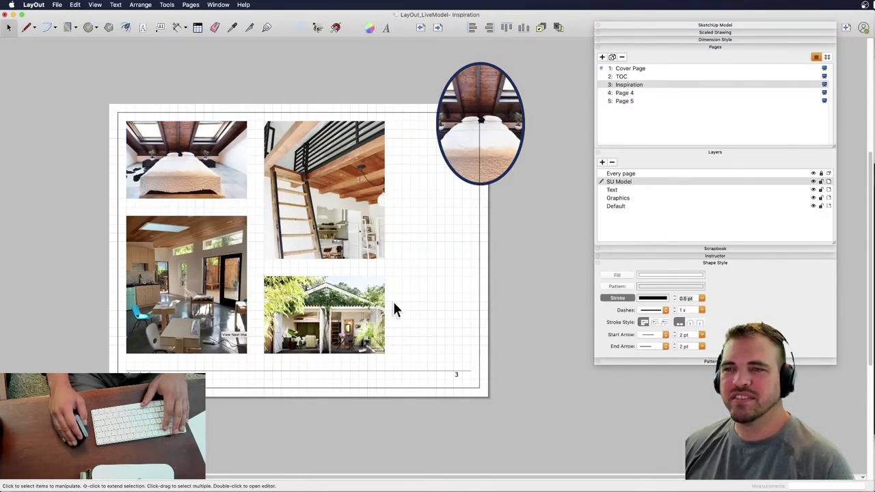
pyautogui.keyDown('shift'); pyautogui.click(280, 252); pyautogui.keyUp('shift')
pyautogui.keyDown('shift'); pyautogui.click(232, 226); pyautogui.keyUp('shift')
pyautogui.keyDown('shift'); pyautogui.click(190, 180); pyautogui.keyUp('shift')
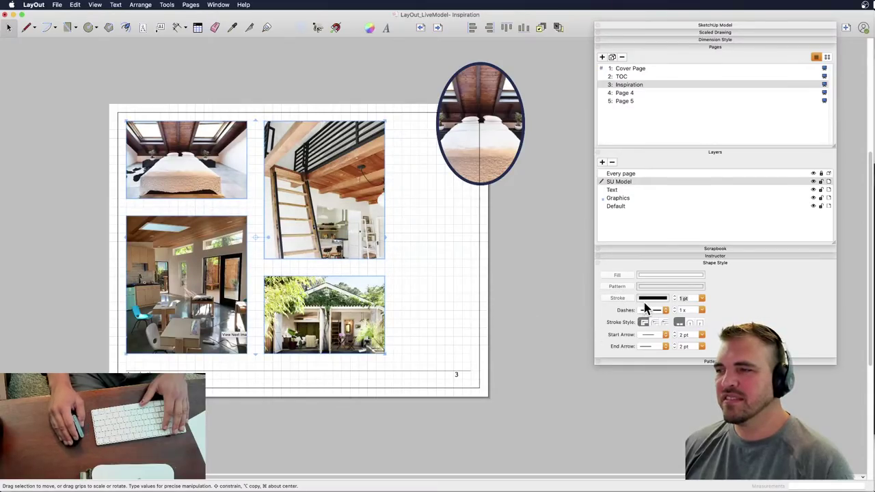
pyautogui.click(619, 299)
pyautogui.click(702, 298)
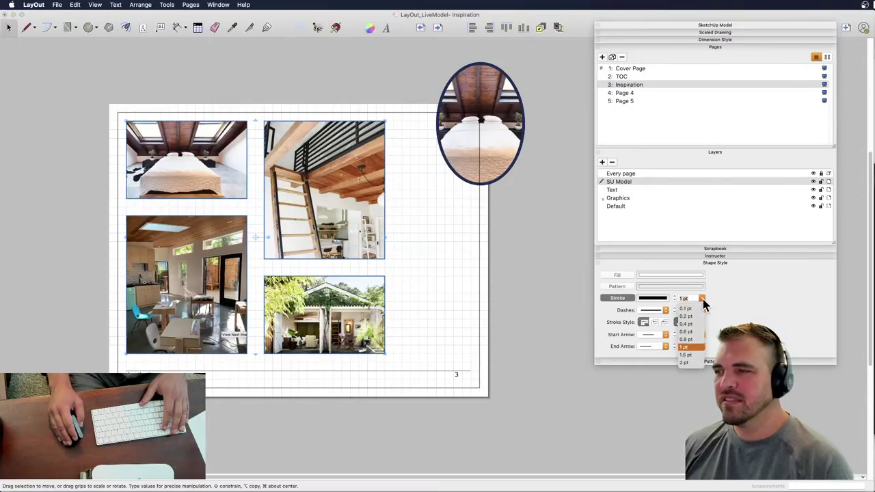
pyautogui.click(684, 355)
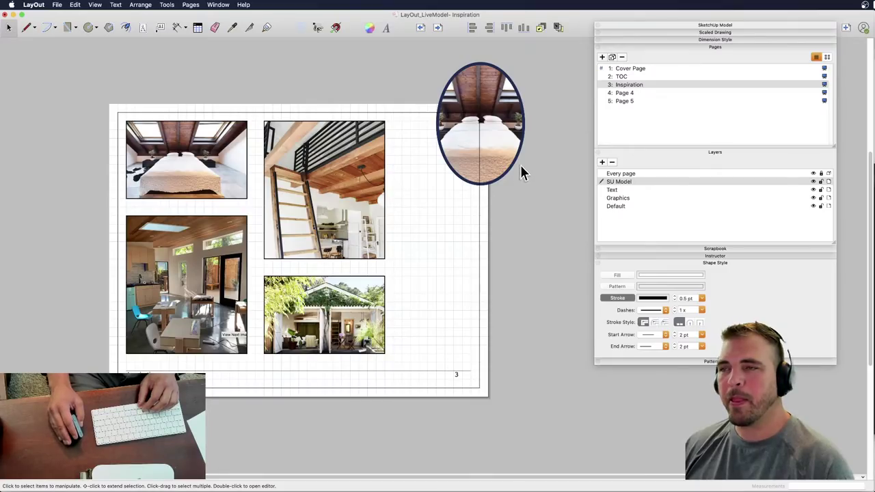
# - Delete the oval bedroom photo
pyautogui.click(497, 142)
pyautogui.moveTo(496, 142); pyautogui.dragTo(543, 220)
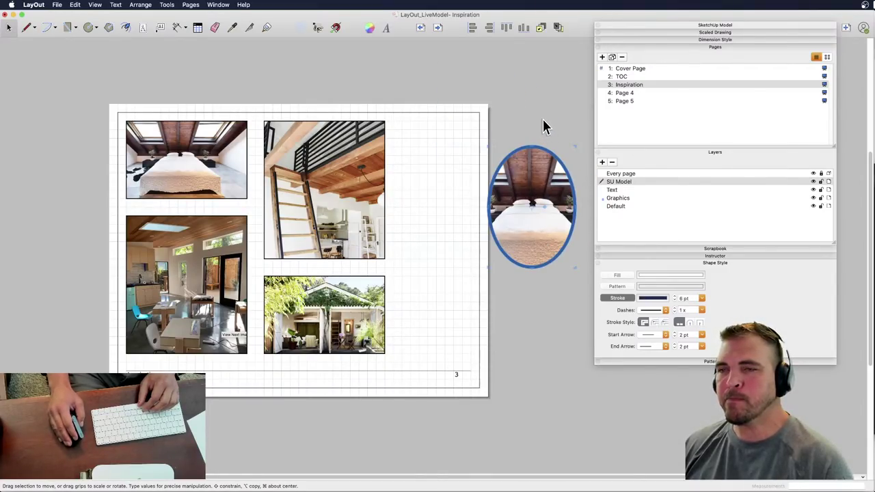
pyautogui.click(541, 114)
pyautogui.click(520, 176)
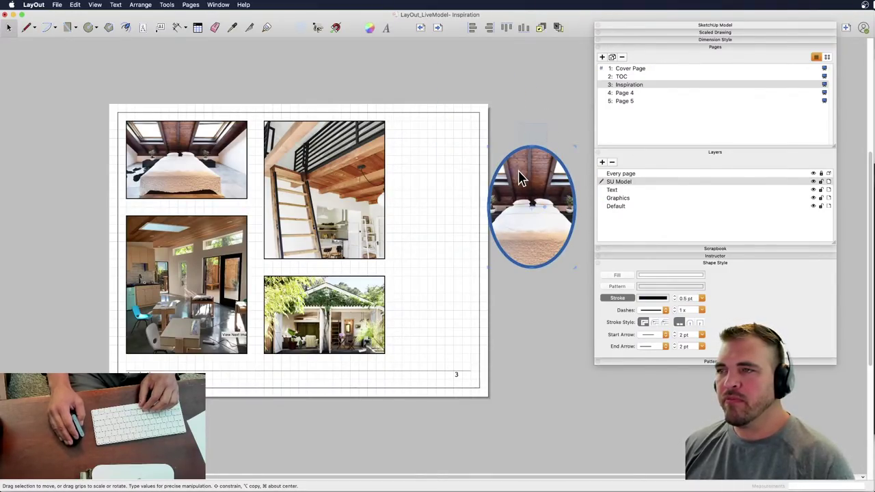
pyautogui.press('Delete')
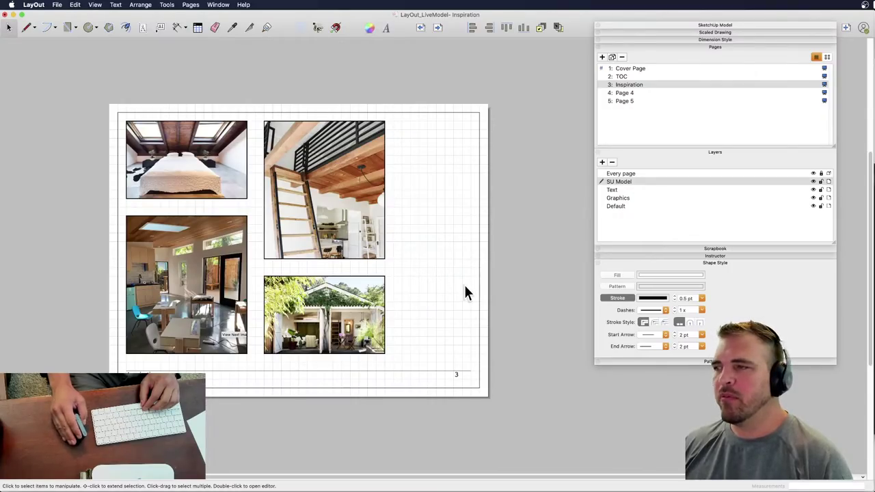
pyautogui.press('super+Tab')
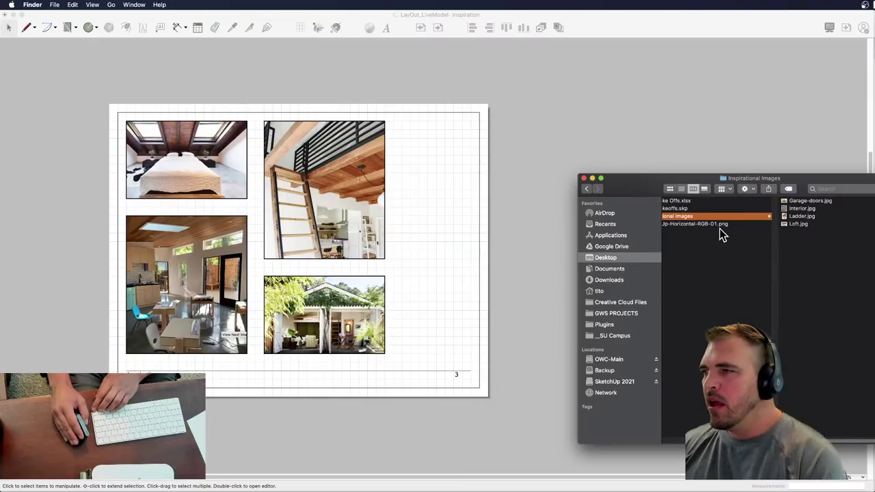
pyautogui.press('Left')
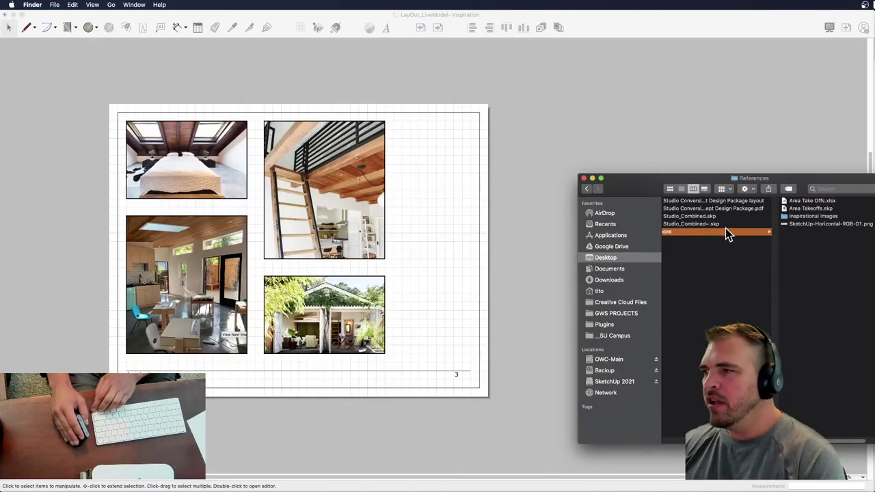
pyautogui.press('Left')
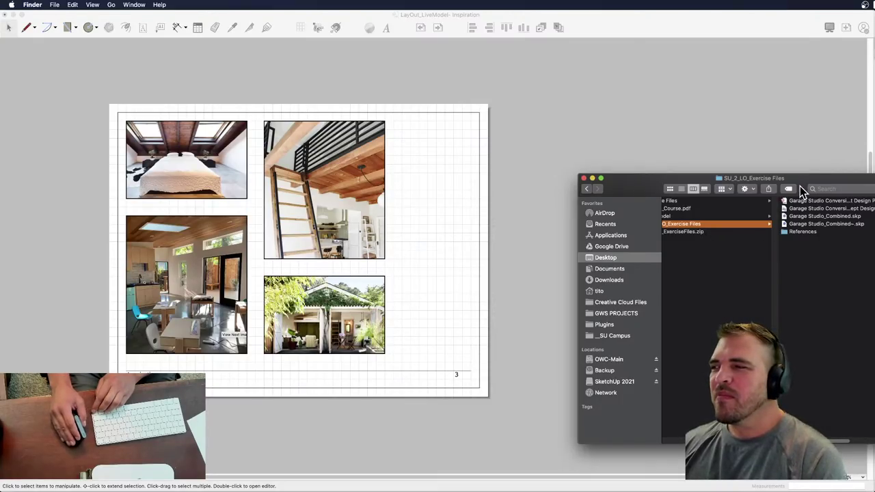
pyautogui.moveTo(801, 181); pyautogui.dragTo(729, 192)
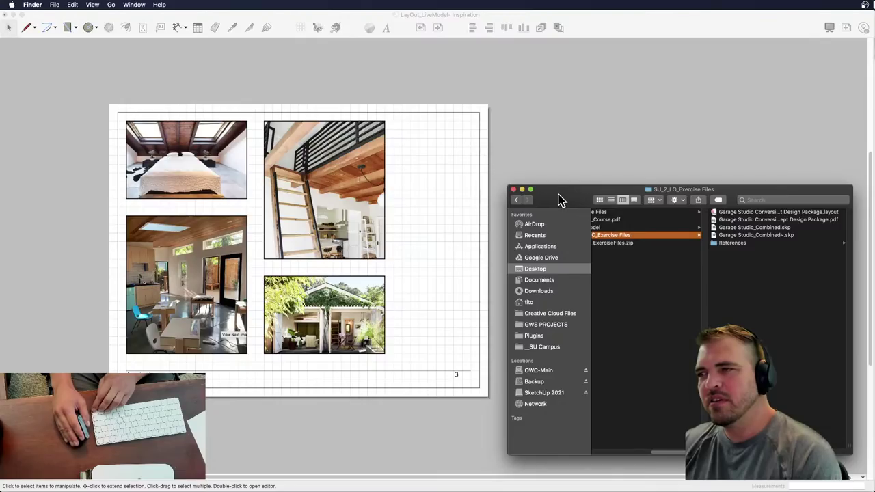
pyautogui.moveTo(559, 194); pyautogui.dragTo(625, 192)
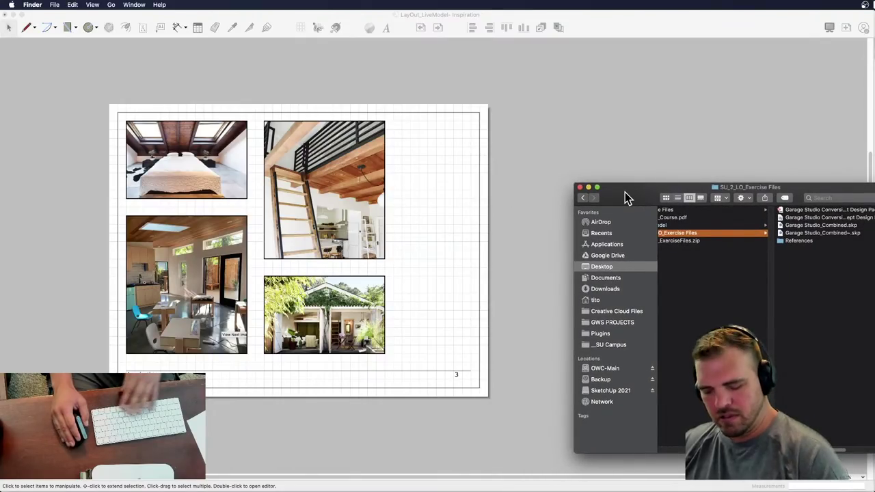
pyautogui.click(514, 172)
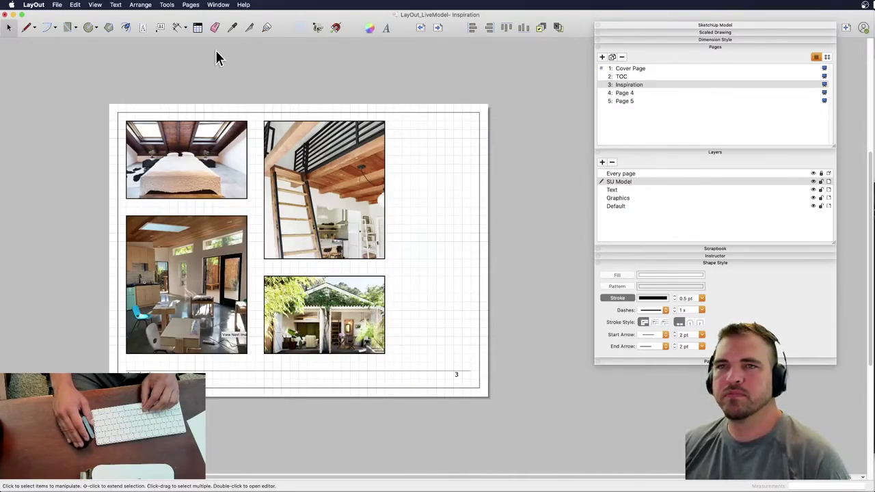
# - Pick the Text tool and open the Fonts panel beside the Inspiration page
pyautogui.click(143, 28)
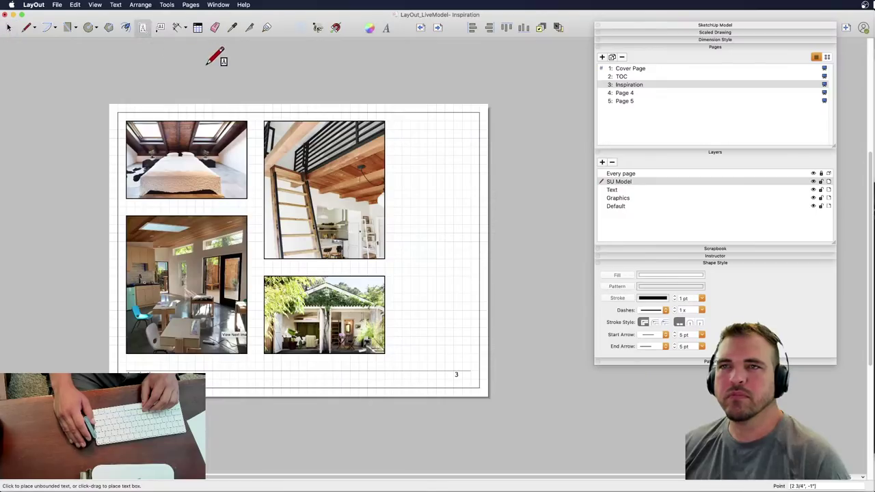
pyautogui.click(387, 30)
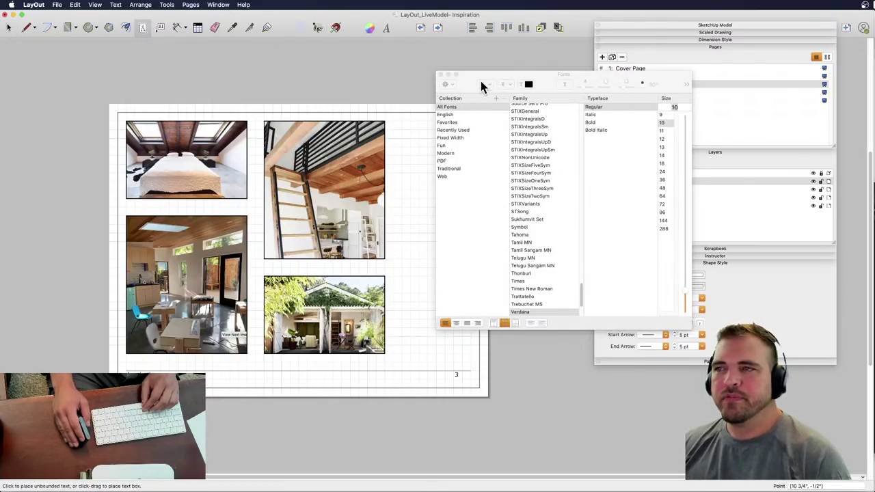
pyautogui.moveTo(477, 75); pyautogui.dragTo(544, 65)
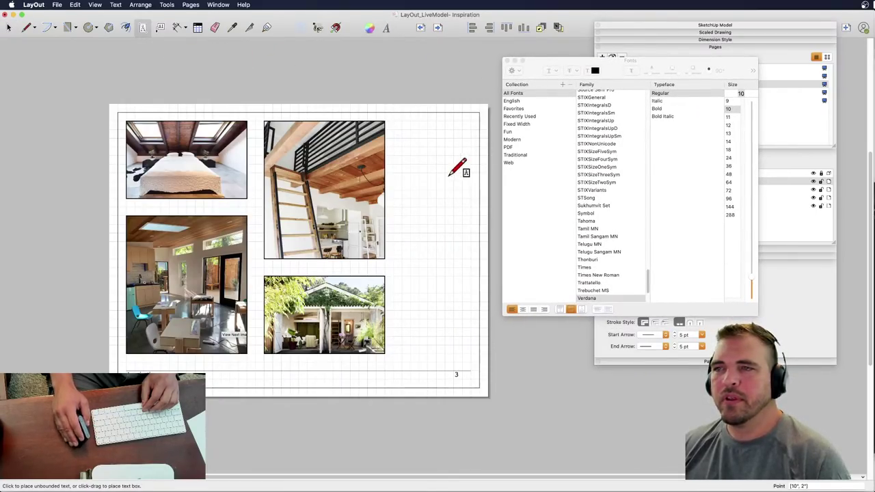
pyautogui.hotkey('ctrl', 'Up')
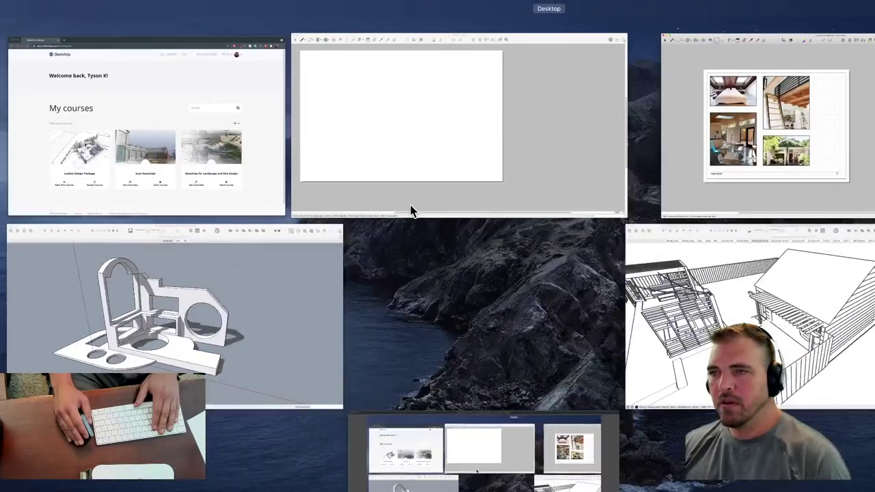
pyautogui.click(667, 173)
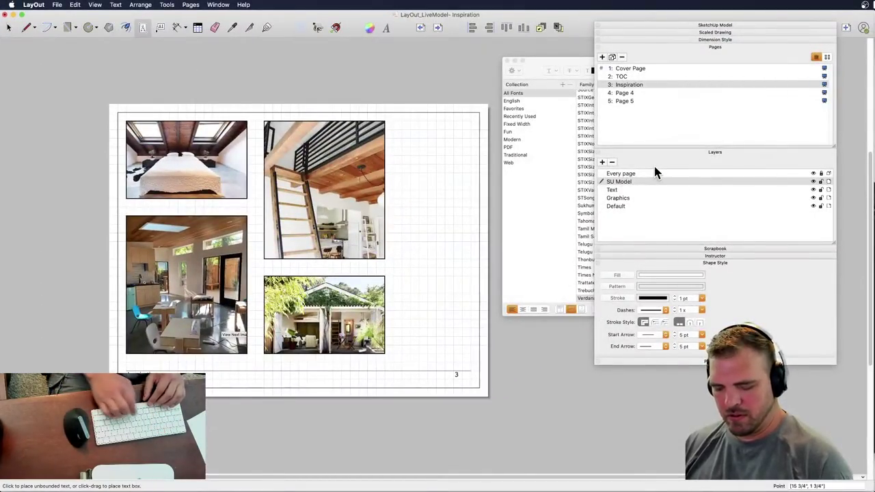
# - Launch Notion and open the LayOut Course card under Work > Live - Modeling
pyautogui.press('super+space')
pyautogui.write('notion')
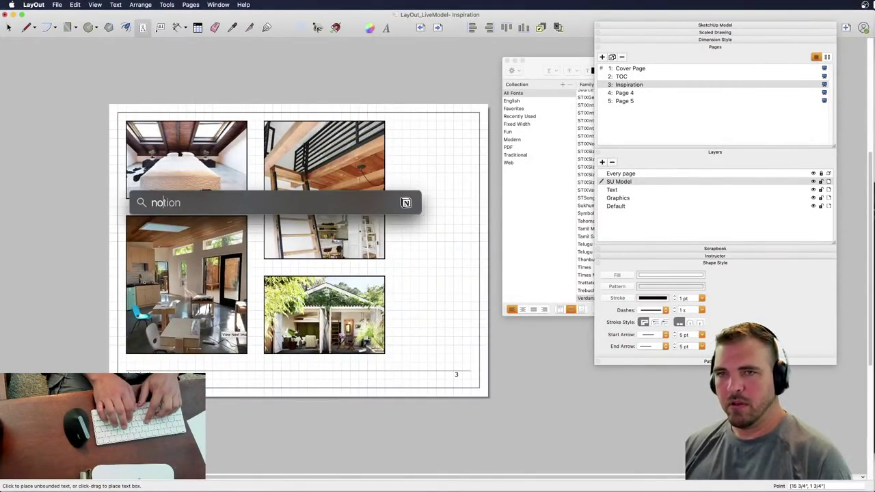
pyautogui.press('Return')
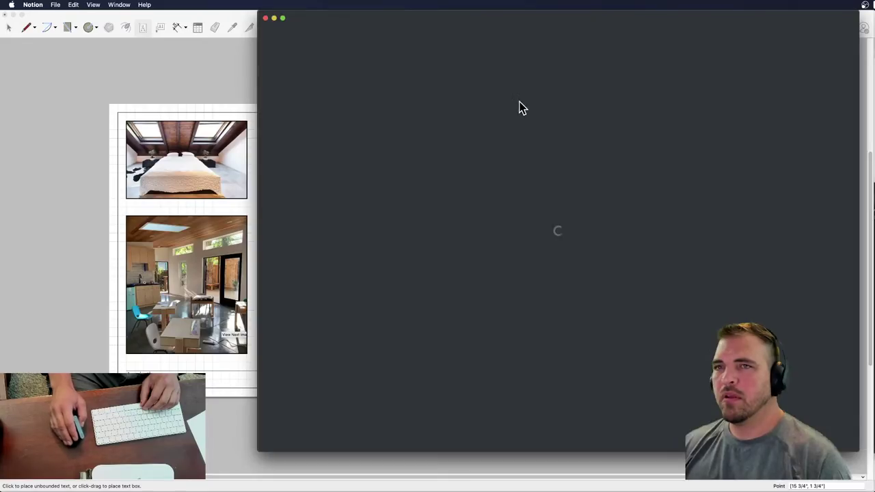
pyautogui.moveTo(426, 17); pyautogui.dragTo(749, 202)
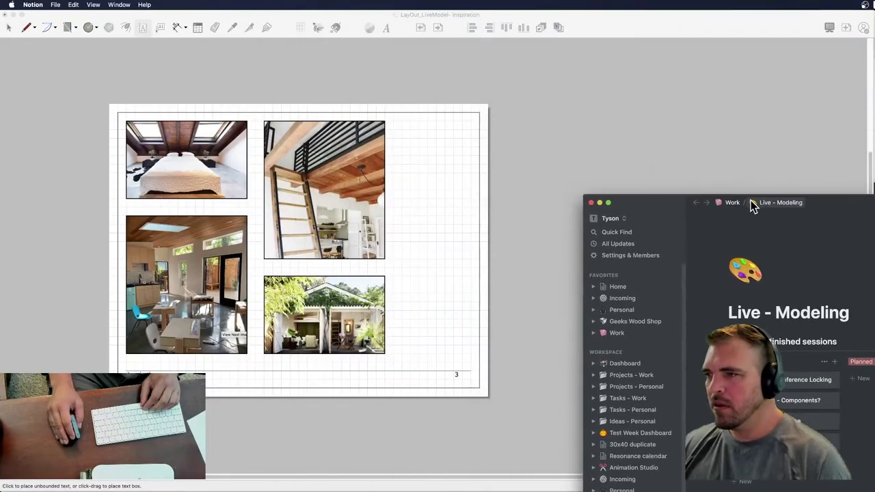
pyautogui.click(766, 202)
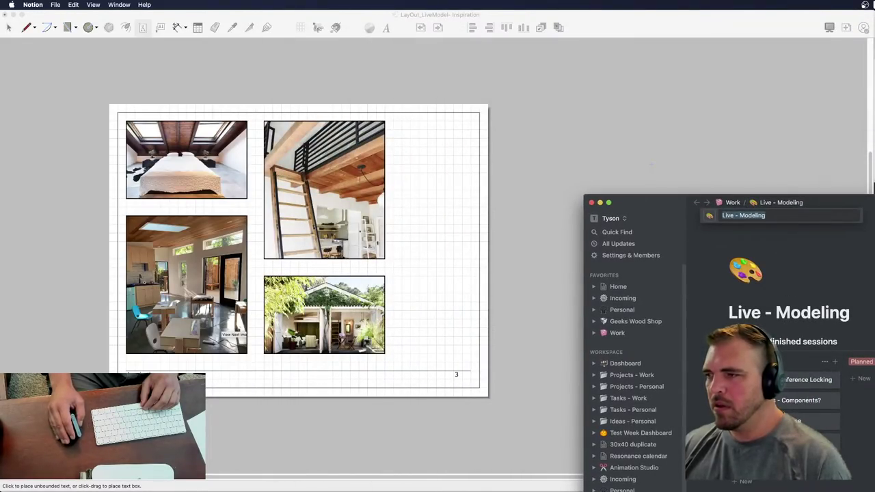
pyautogui.click(623, 335)
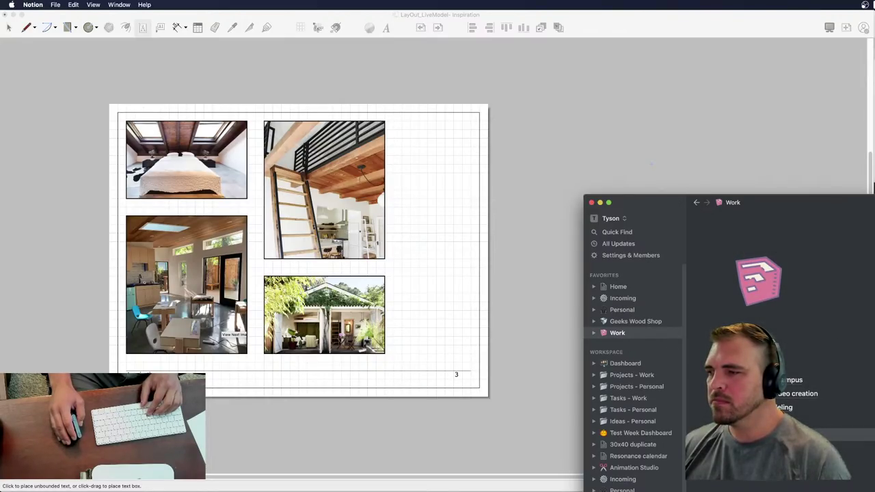
pyautogui.click(786, 406)
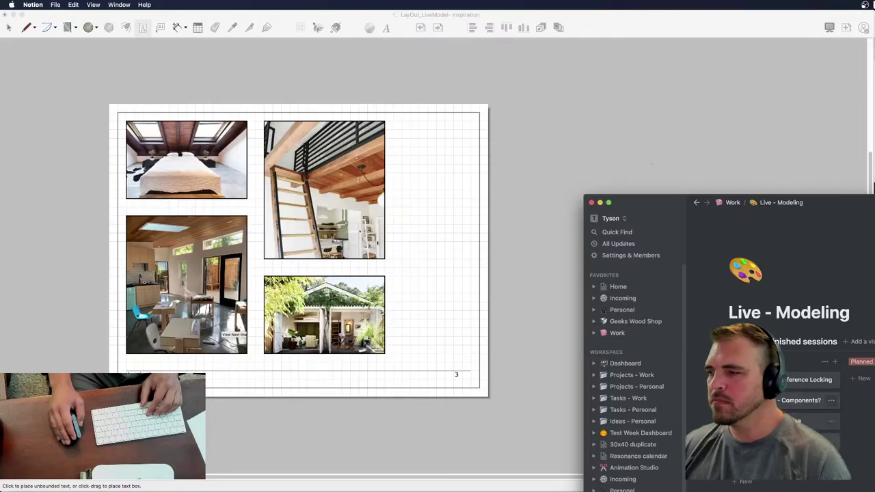
pyautogui.click(800, 420)
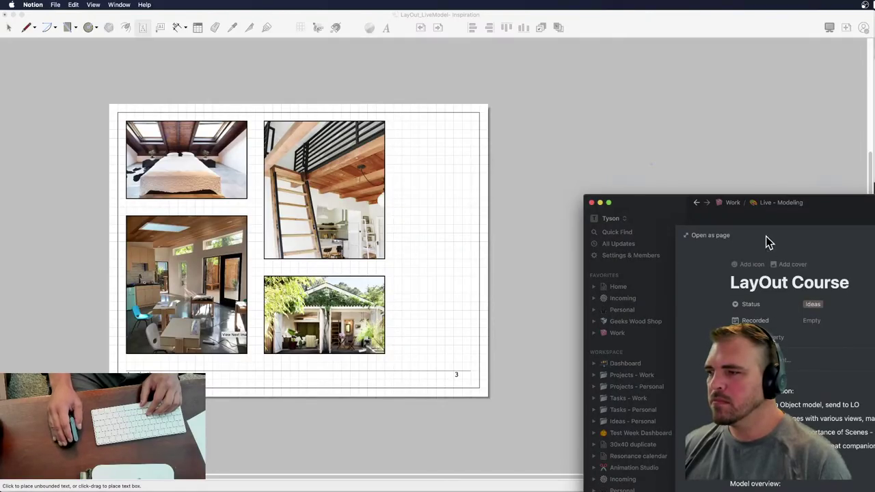
# - Select the LayOut Introduction and Model overview notes, then close the Notion window
pyautogui.moveTo(829, 199); pyautogui.dragTo(766, 69)
pyautogui.press('Escape')
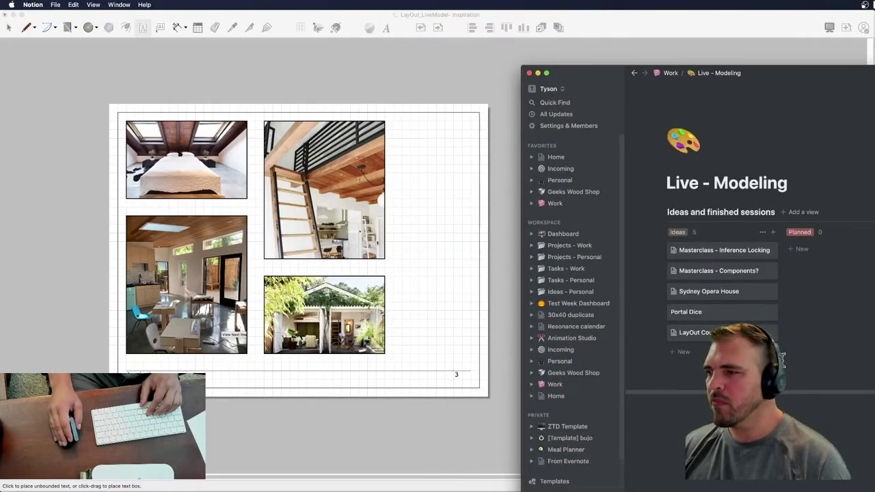
pyautogui.click(690, 333)
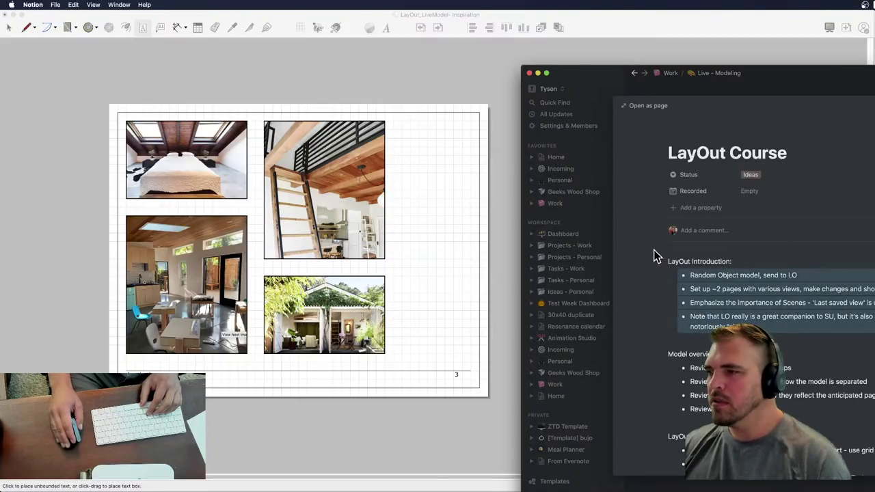
pyautogui.moveTo(660, 382); pyautogui.dragTo(619, 298)
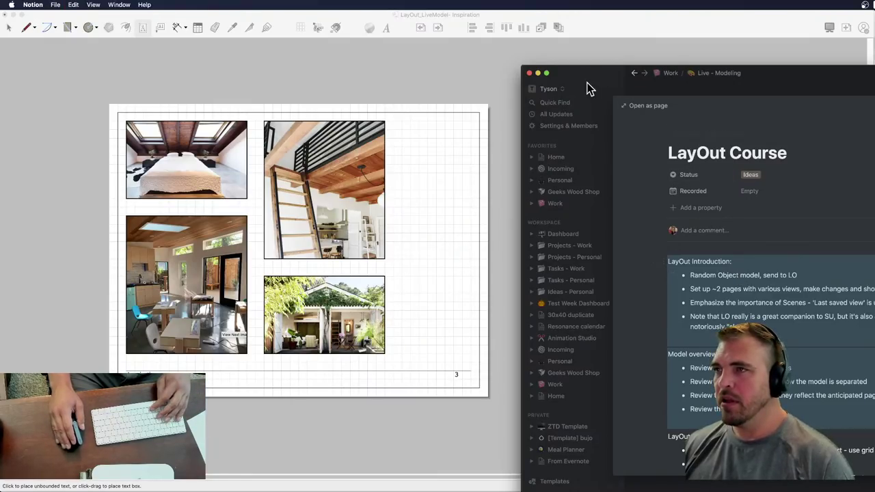
pyautogui.click(529, 73)
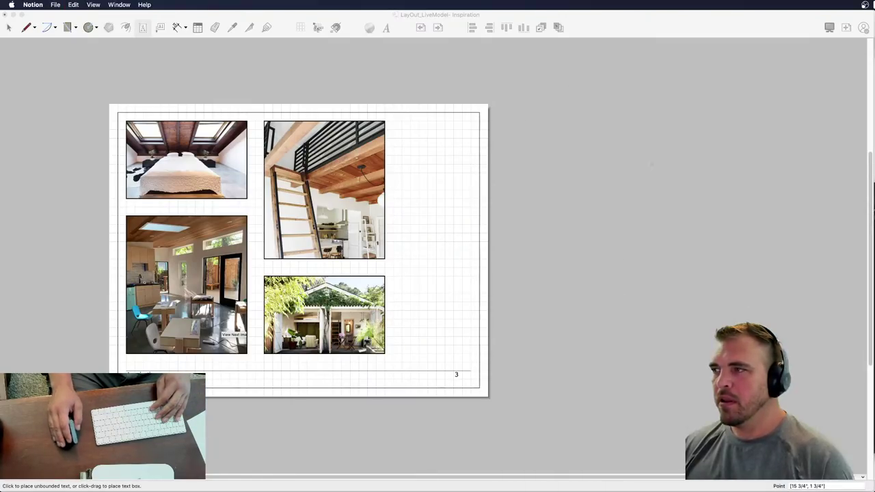
# - Draw a text box right of the photos and paste the LayOut Introduction and Model overview notes
pyautogui.click(523, 218)
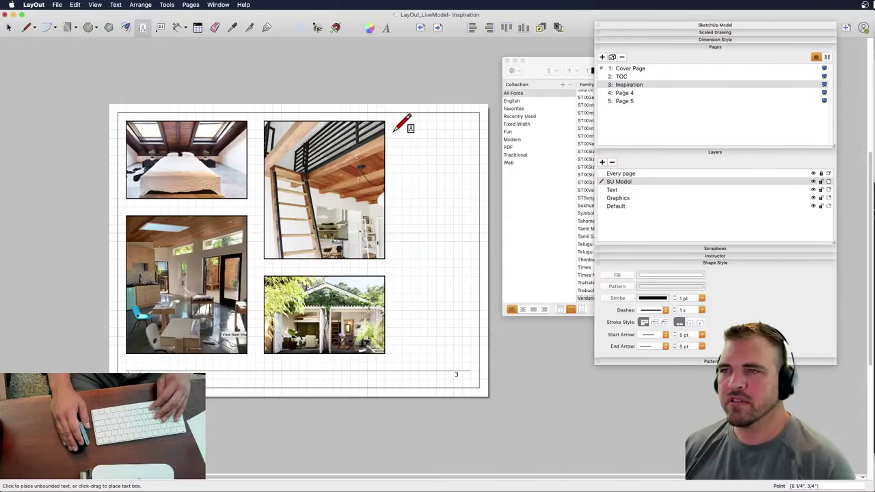
pyautogui.moveTo(394, 130); pyautogui.dragTo(471, 354)
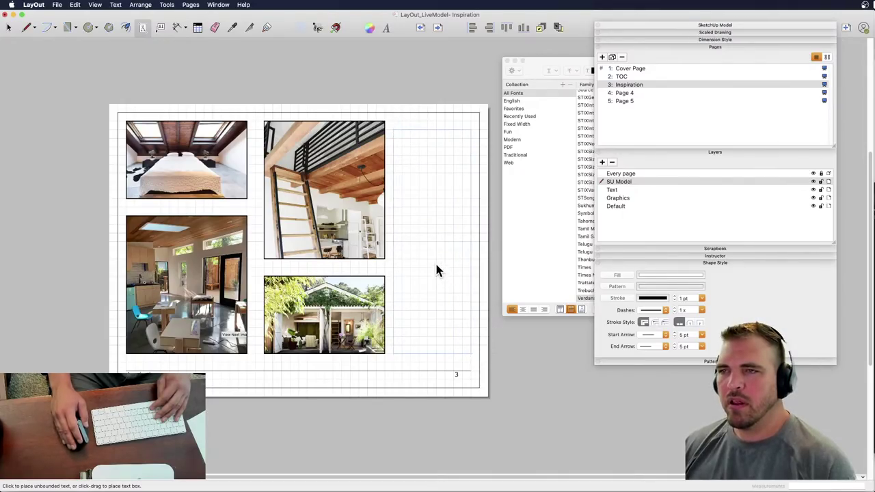
pyautogui.write('LayOut Introduction: Random Object model, send to LO Set up ~2 pages with various views, make changes and show the relationship Emphasize the importance of Scenes - \'Last saved view\' is unreliable Note that LO really is a great companion to SU, but it\'s also a performance hog and notoriously "slow" Model overview: Review the Tags and add groups Review the color of Tags and how the model is separated Review the Scenes and how they reflect the anticipated pages in LayOut Review the Section cuts')
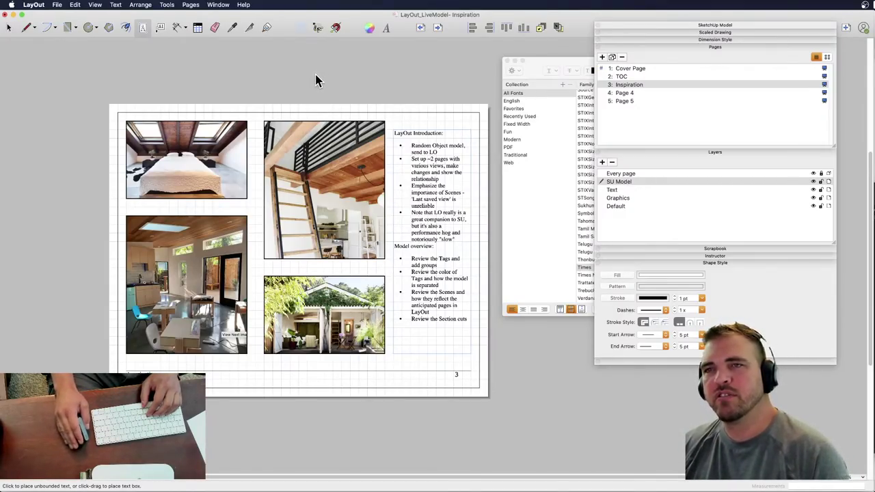
# - Stretch the notes text box's top edge up level with the photo tops
pyautogui.click(9, 27)
pyautogui.click(412, 147)
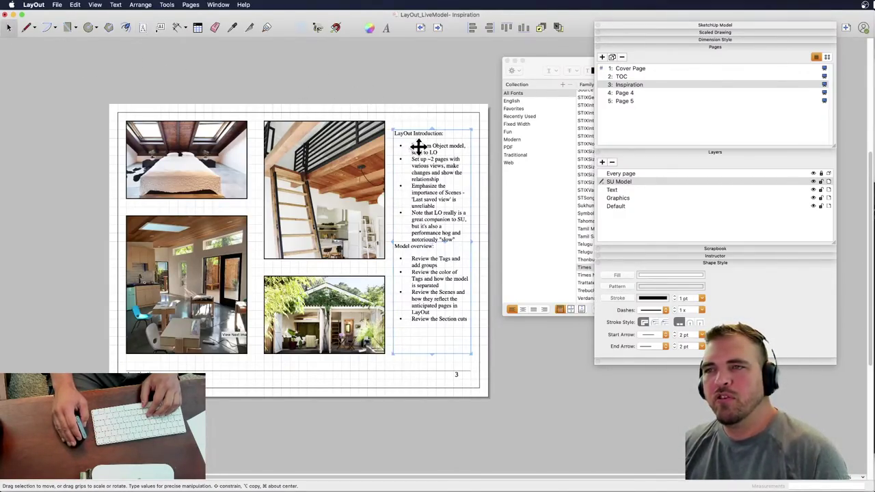
pyautogui.moveTo(434, 128); pyautogui.dragTo(433, 118)
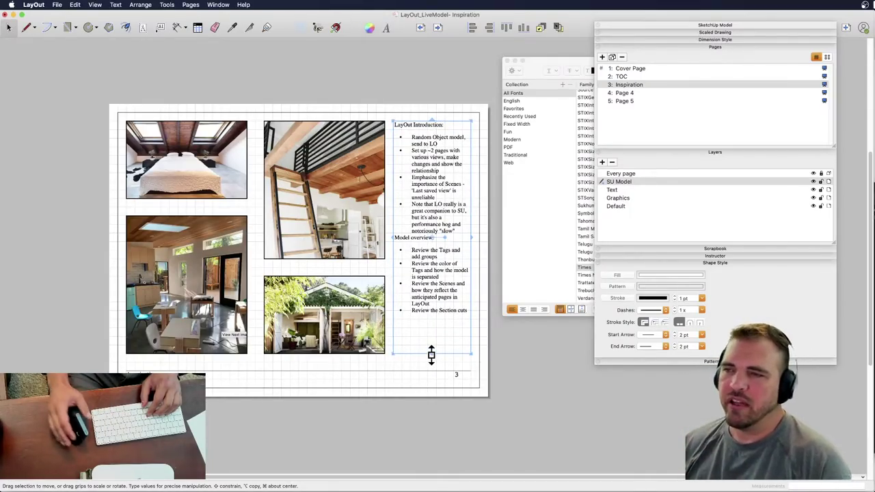
pyautogui.click(500, 357)
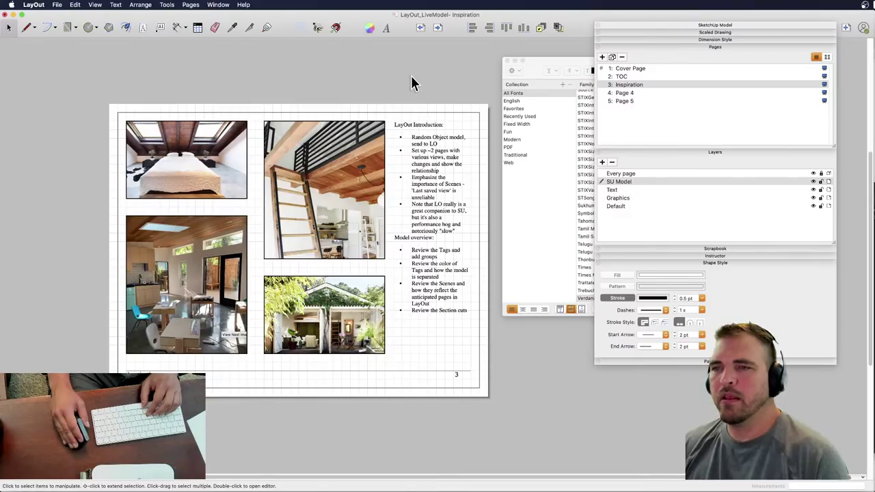
# - Look through the TOC, Cover, Inspiration and blank Page 4 pages
pyautogui.click(622, 77)
pyautogui.click(635, 68)
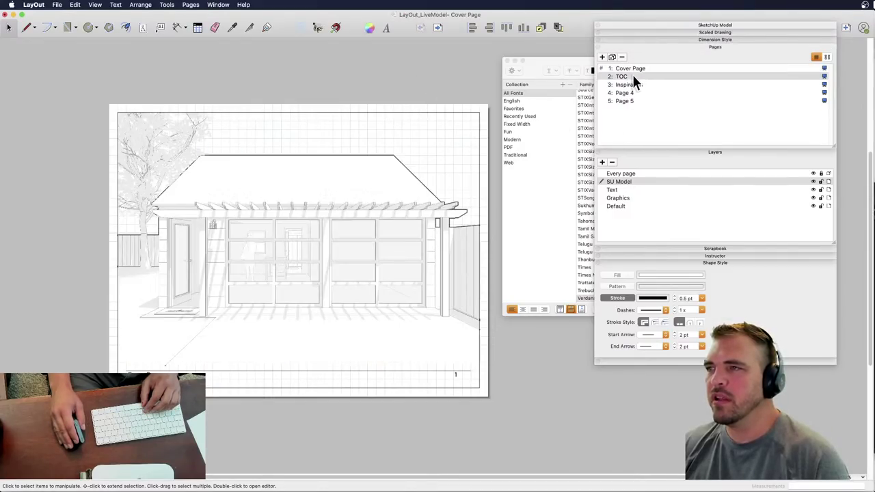
pyautogui.click(635, 84)
pyautogui.click(636, 93)
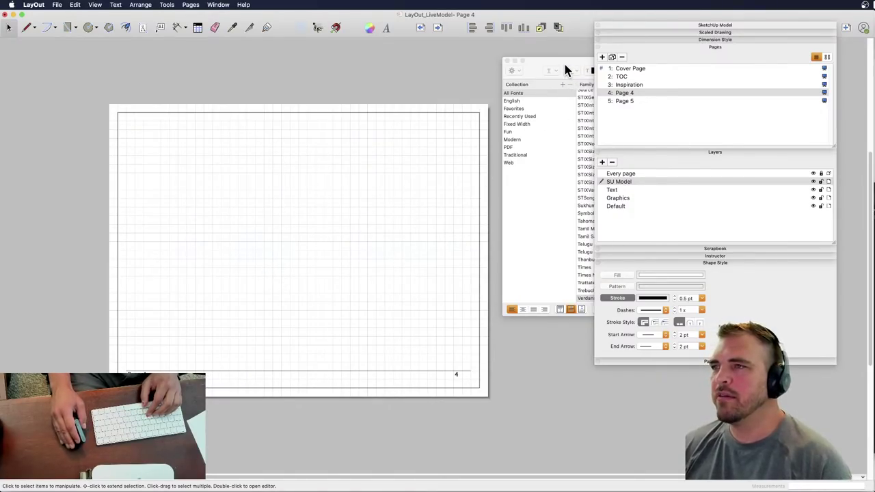
# - Copy the aerial model view from the TOC page and paste it onto Page 4
pyautogui.click(641, 84)
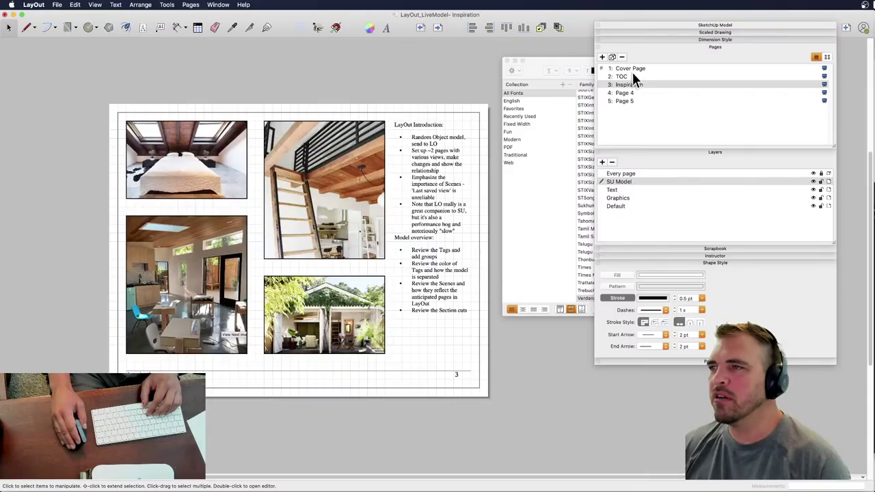
pyautogui.click(632, 74)
pyautogui.click(279, 220)
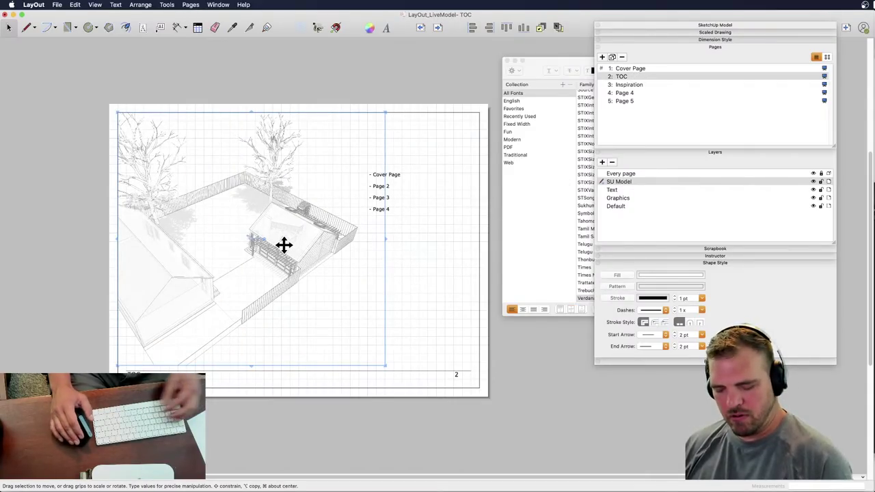
pyautogui.click(628, 85)
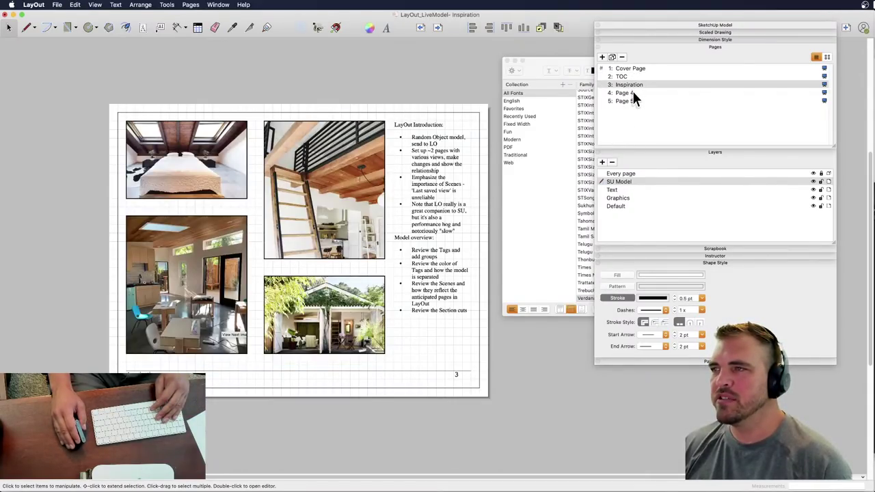
pyautogui.click(624, 93)
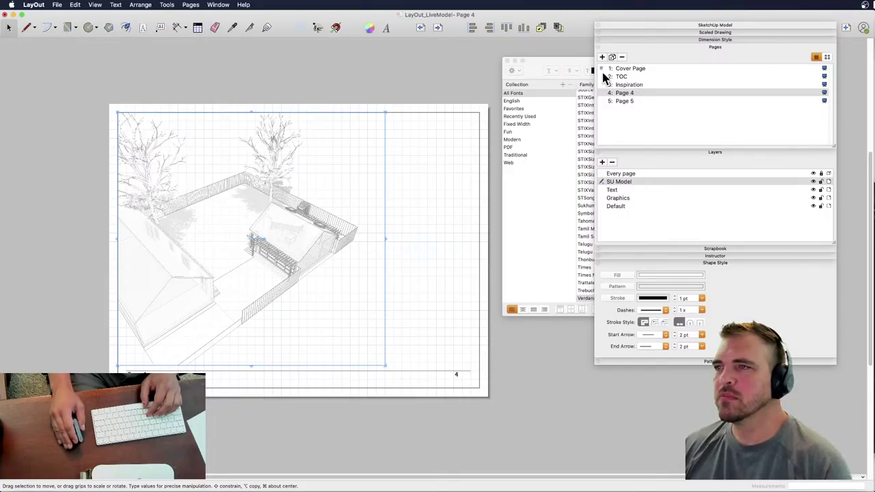
pyautogui.click(660, 46)
pyautogui.click(674, 26)
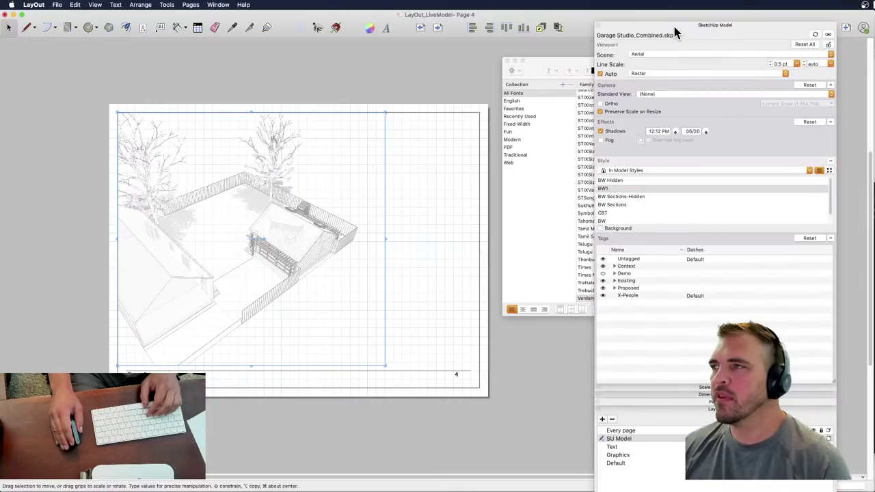
pyautogui.click(658, 52)
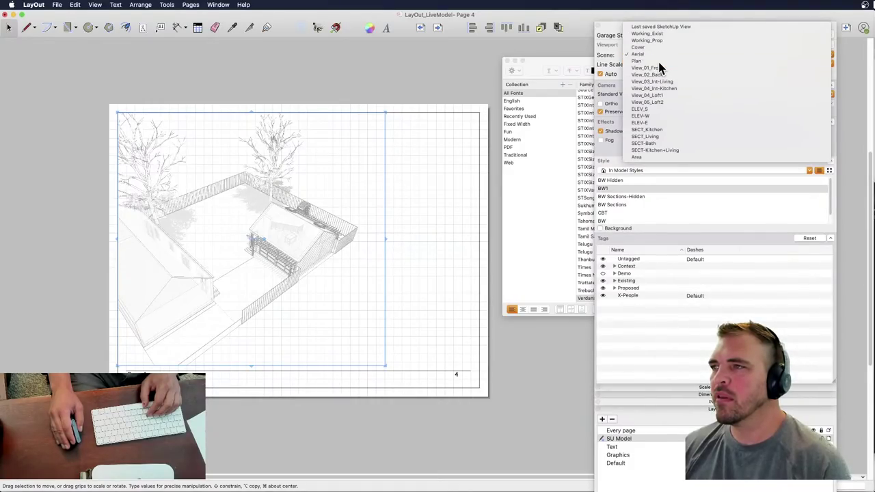
pyautogui.click(658, 61)
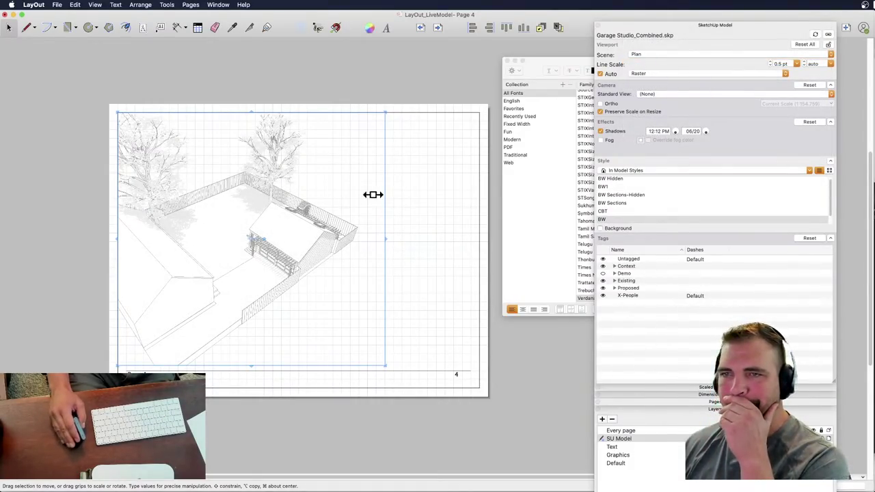
pyautogui.click(307, 81)
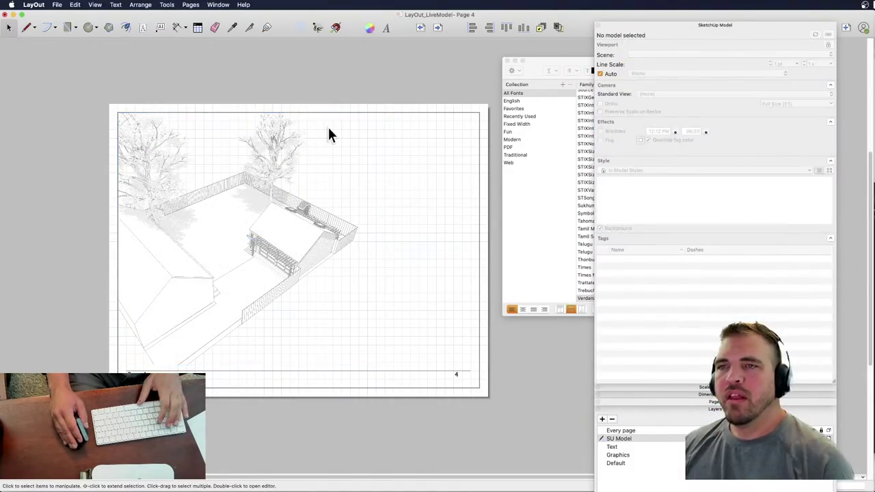
pyautogui.click(301, 228)
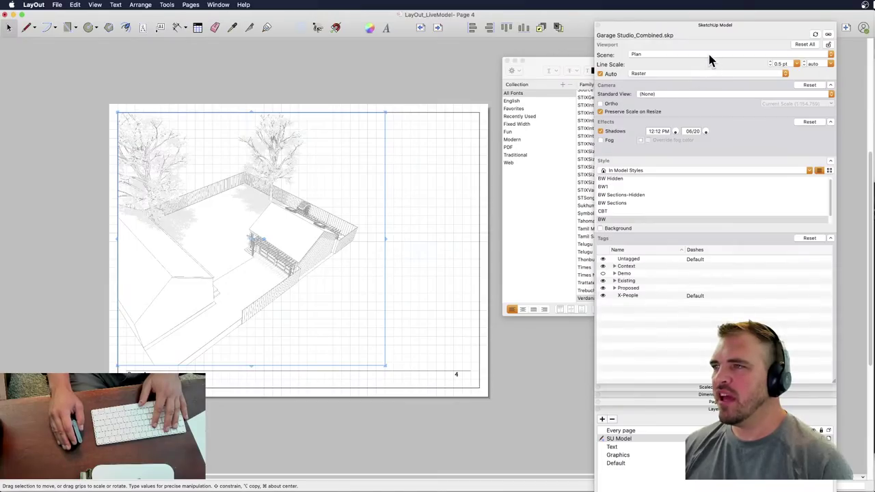
pyautogui.click(805, 45)
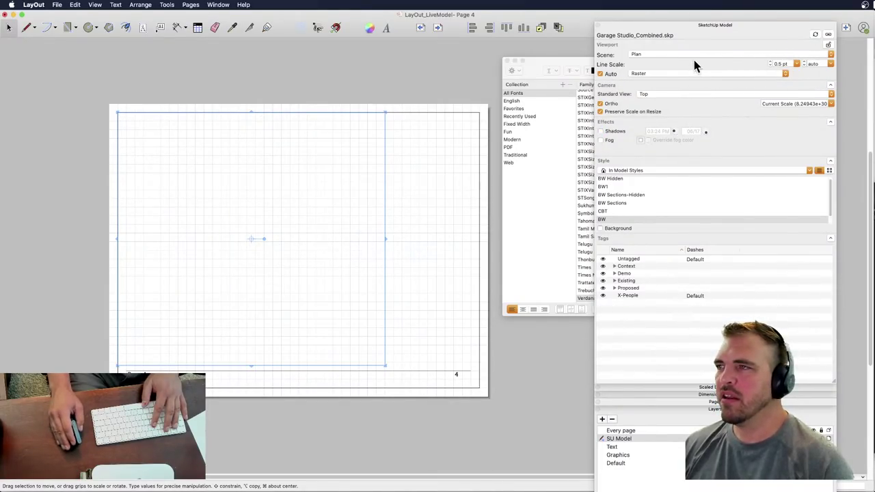
pyautogui.click(666, 56)
pyautogui.click(662, 55)
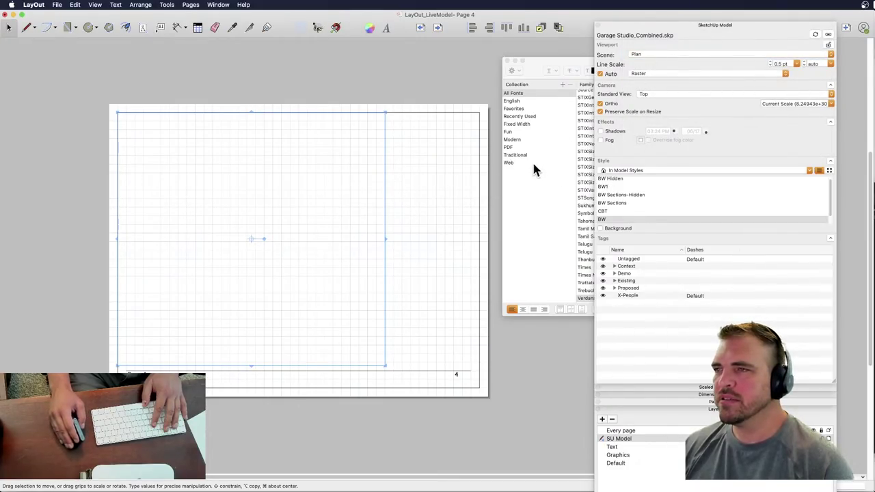
pyautogui.click(455, 74)
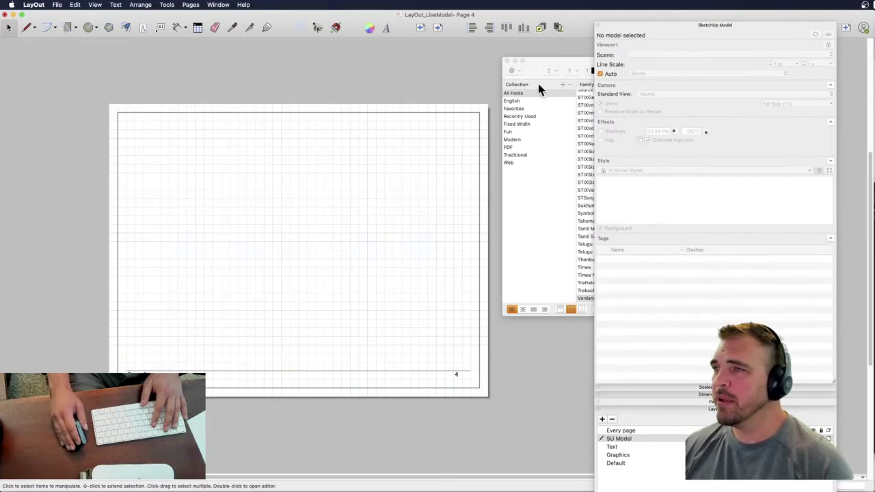
pyautogui.click(376, 273)
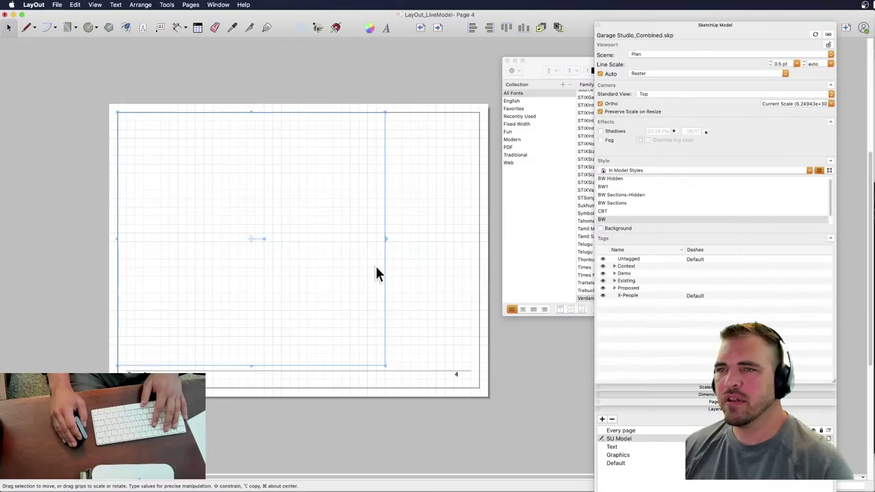
pyautogui.click(673, 29)
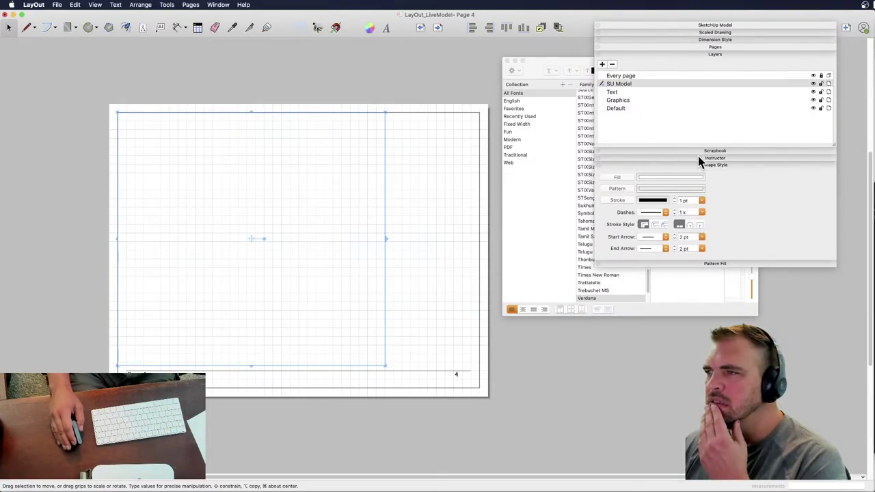
pyautogui.click(694, 46)
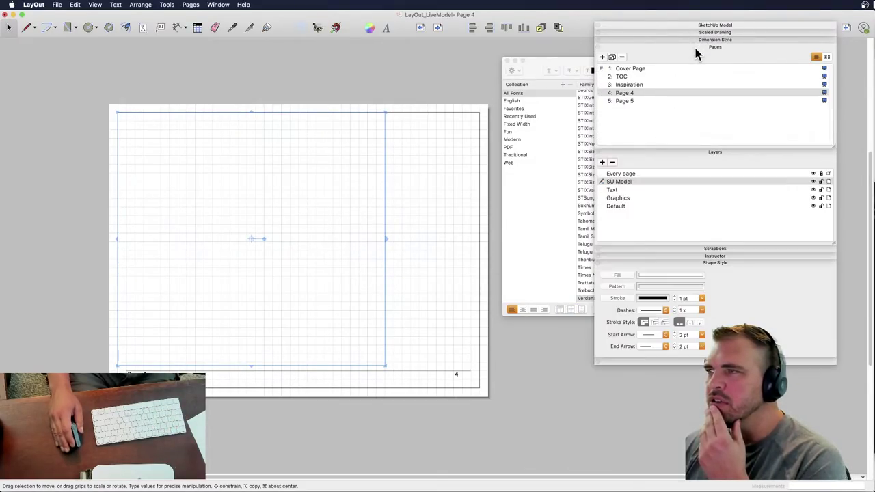
pyautogui.click(645, 84)
pyautogui.click(640, 69)
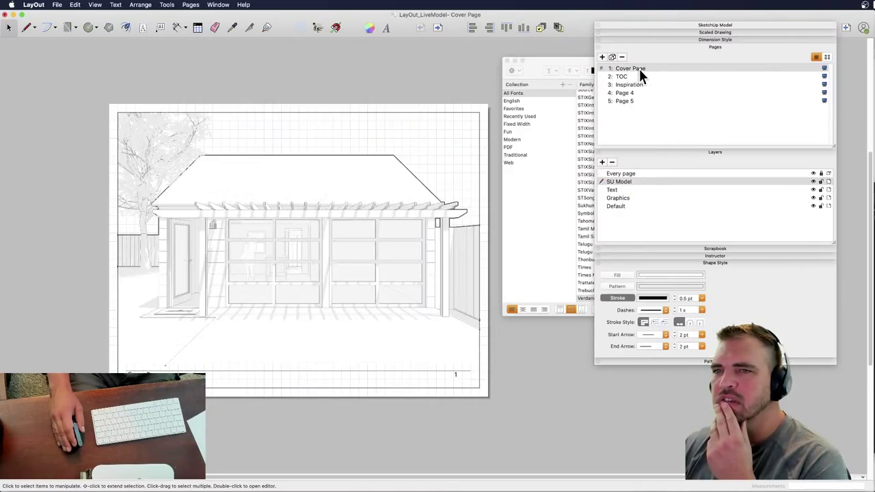
pyautogui.click(646, 101)
pyautogui.click(640, 93)
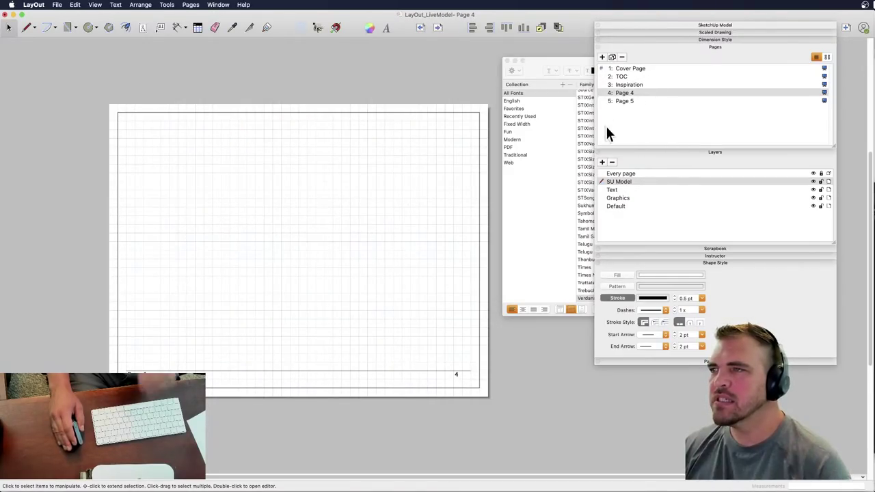
pyautogui.click(242, 204)
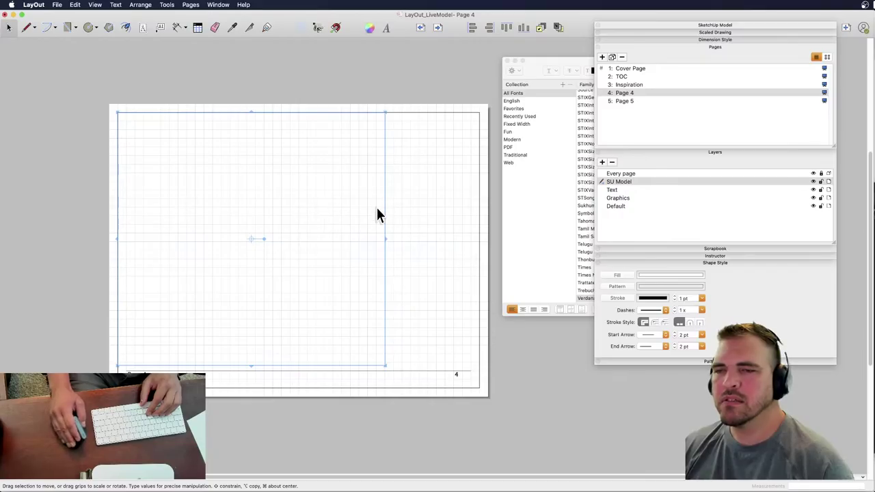
# - Set the Page 4 viewport to the Plan scene with the C-Tree_2D and C-Setbacks tags visible
pyautogui.click(698, 29)
pyautogui.click(671, 54)
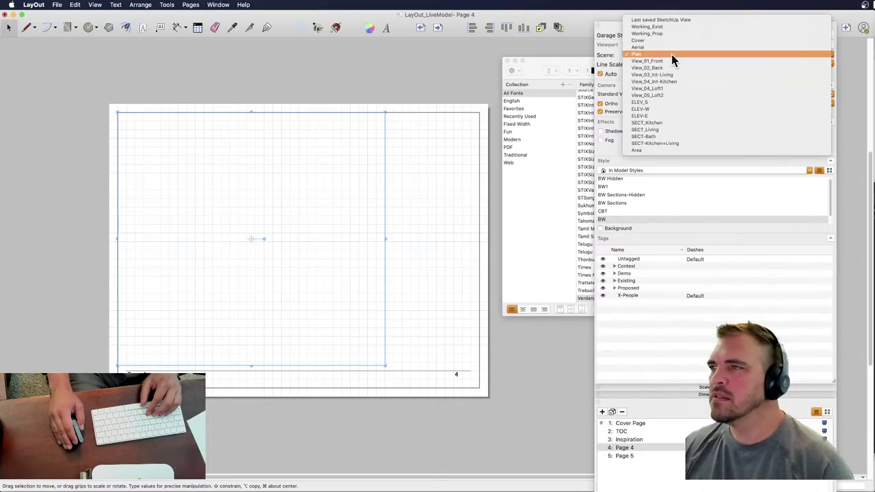
pyautogui.click(670, 61)
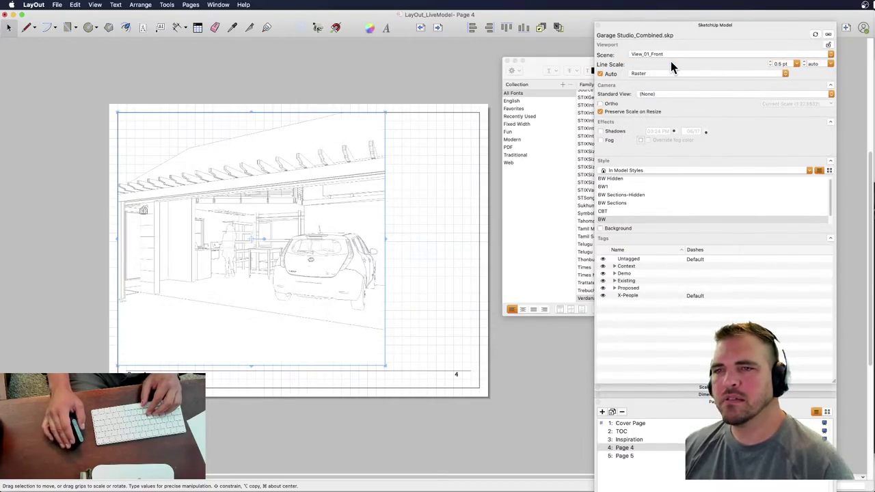
pyautogui.click(667, 54)
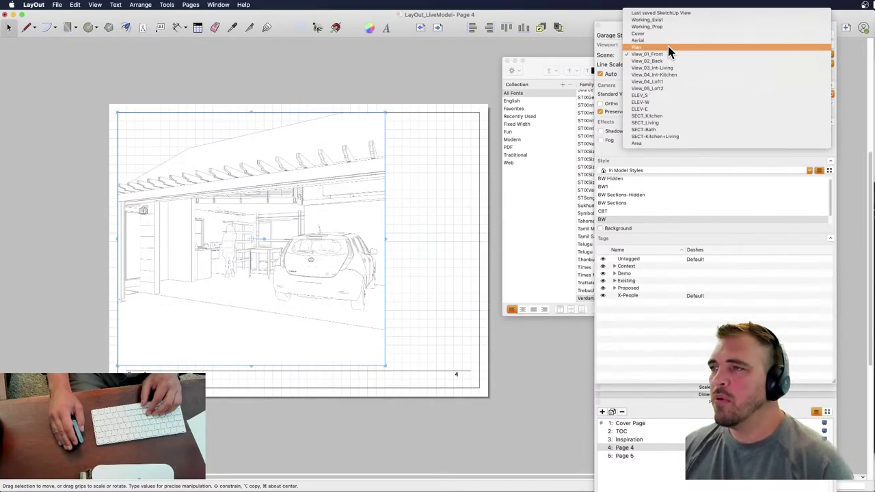
pyautogui.click(668, 46)
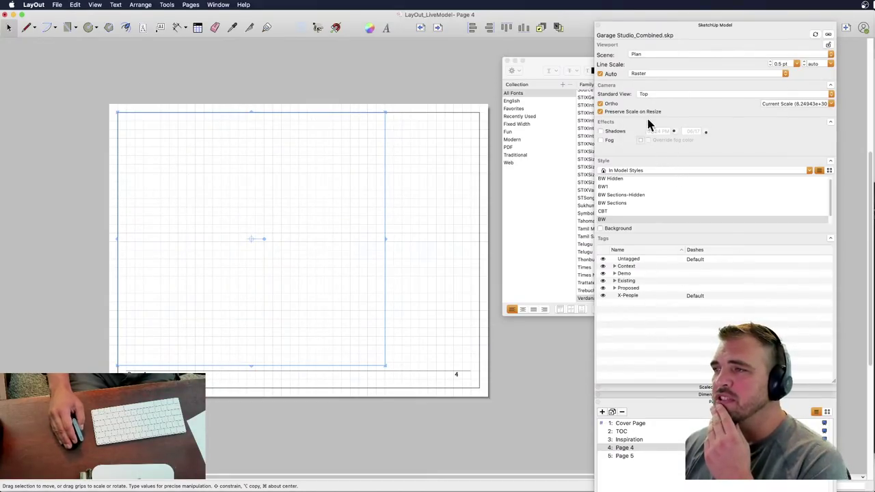
pyautogui.click(615, 267)
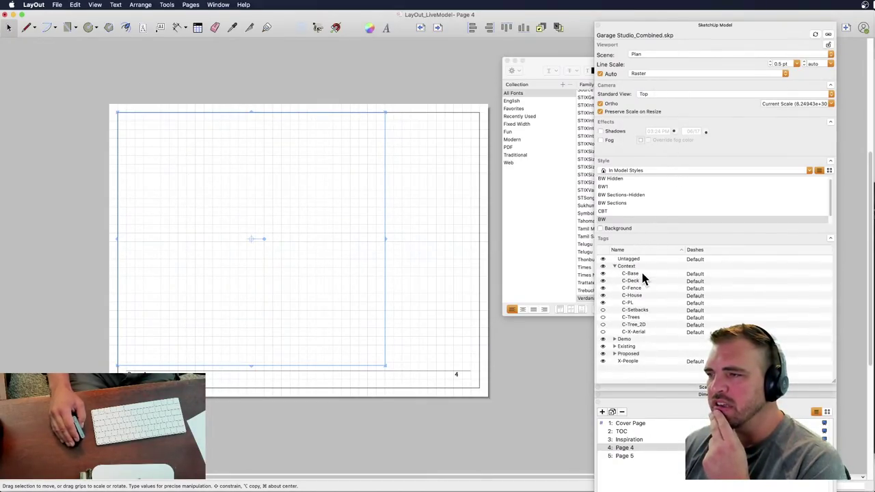
pyautogui.click(603, 325)
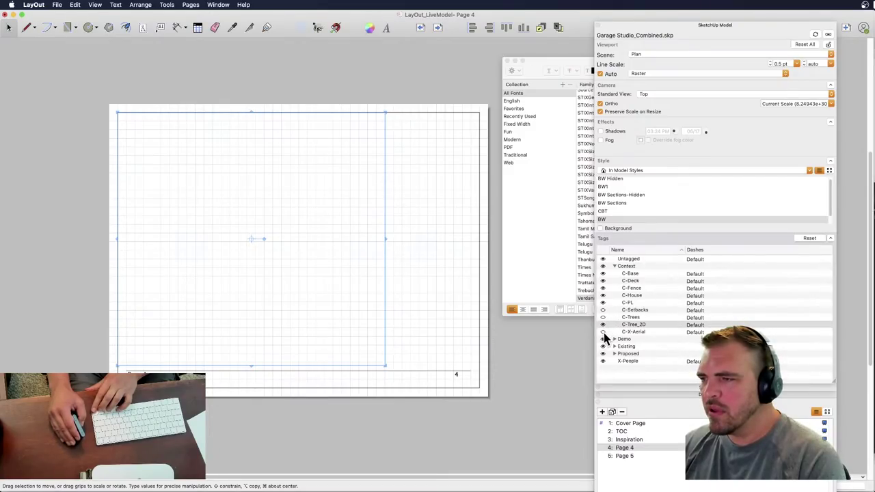
pyautogui.click(602, 310)
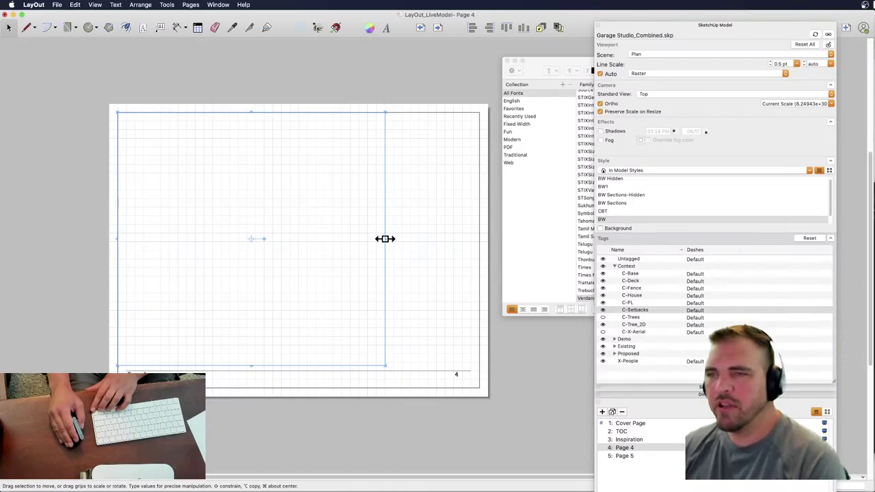
# - Stretch the viewport's left and right sides outward across the full page width
pyautogui.moveTo(384, 239); pyautogui.dragTo(480, 244)
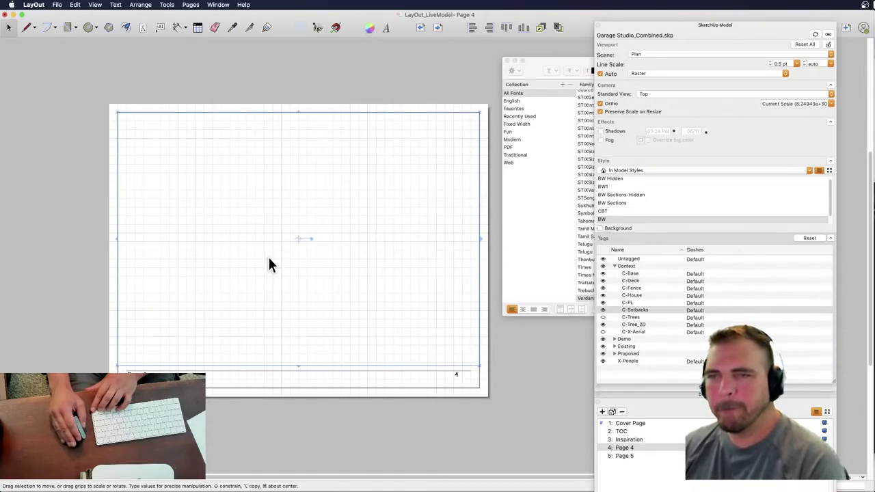
pyautogui.moveTo(114, 239)
pyautogui.mouseDown()
pyautogui.moveTo(6, 235)
pyautogui.moveTo(102, 237)
pyautogui.mouseUp()
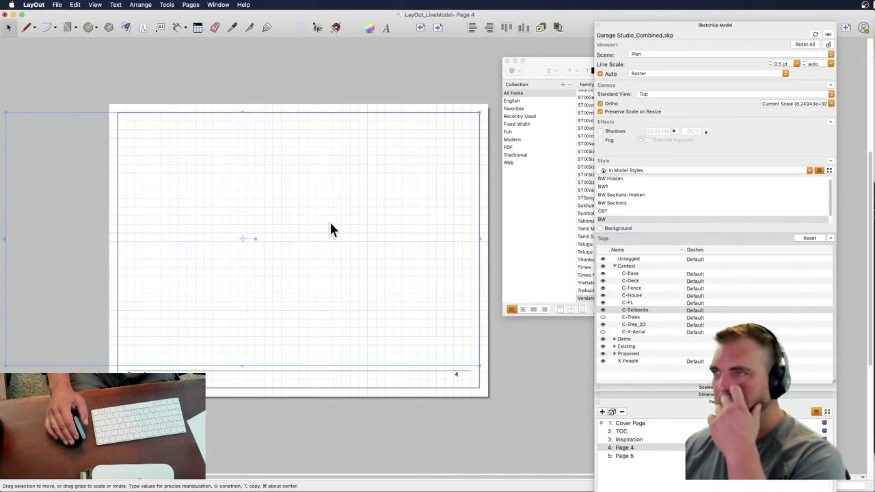
pyautogui.hotkey('ctrl', 'Up')
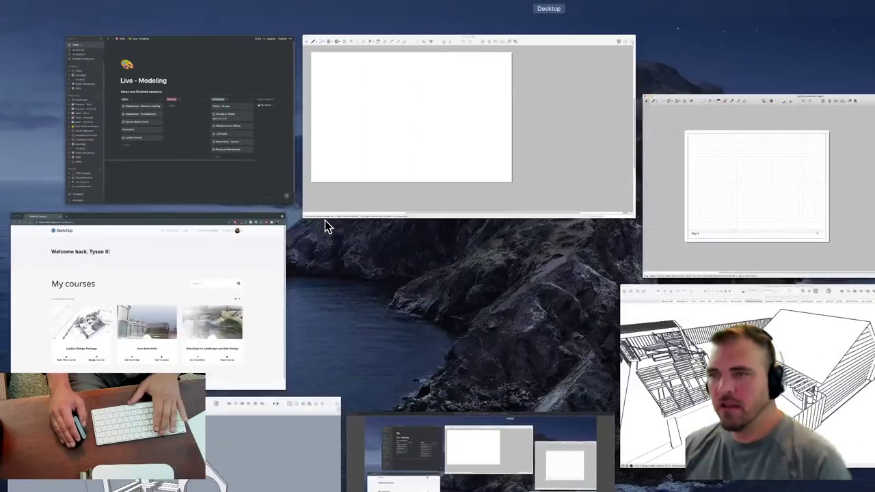
# - In SketchUp, zoom and pan the Plan scene closer on the garage studio and update the scene
pyautogui.click(699, 374)
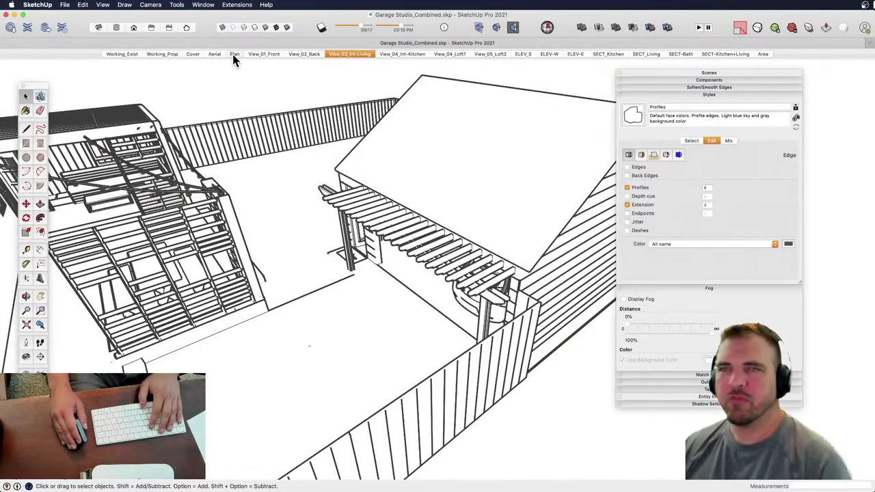
pyautogui.click(234, 54)
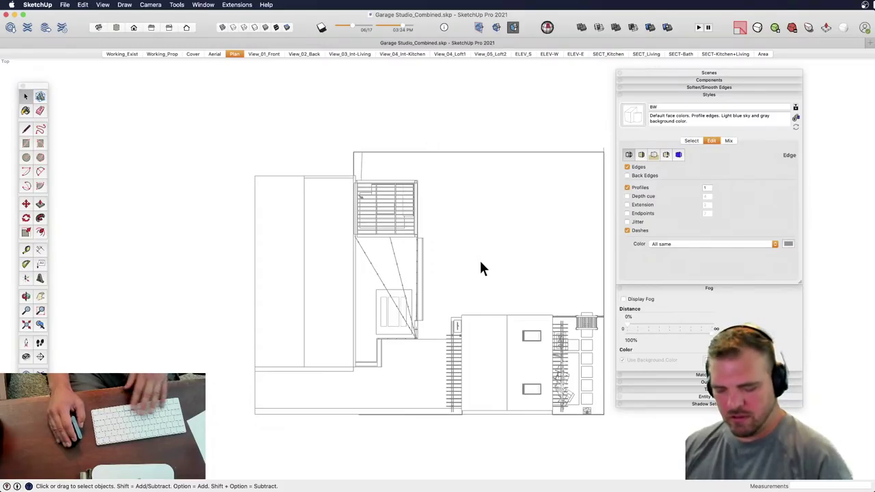
pyautogui.scroll(5, 483, 314)
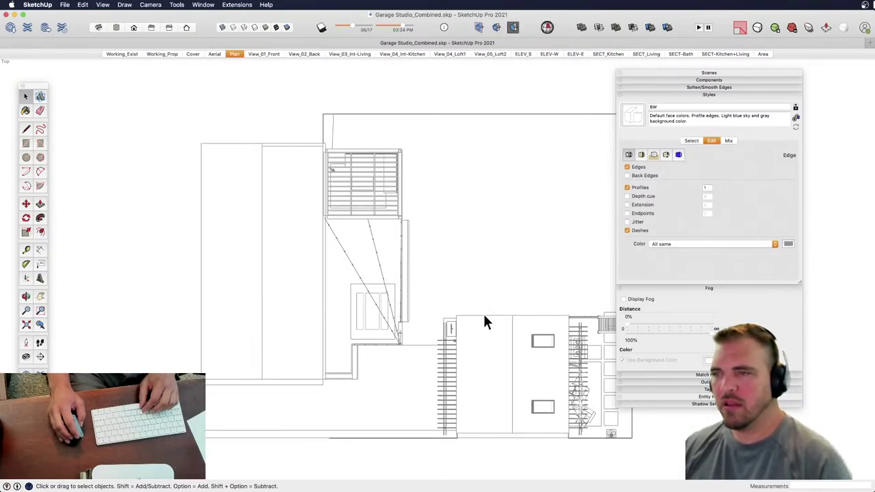
pyautogui.press('h')
pyautogui.keyDown('shift'); pyautogui.moveTo(459, 289); pyautogui.dragTo(445, 289, button='middle'); pyautogui.keyUp('shift')
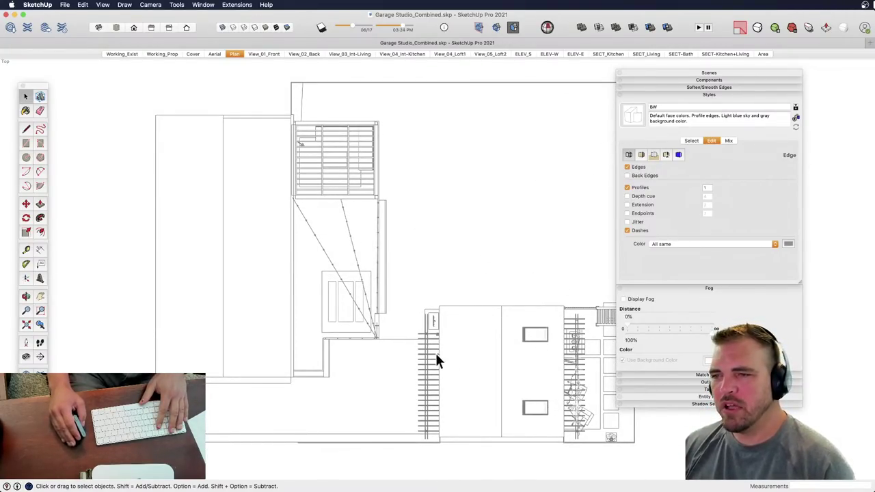
pyautogui.rightClick(234, 56)
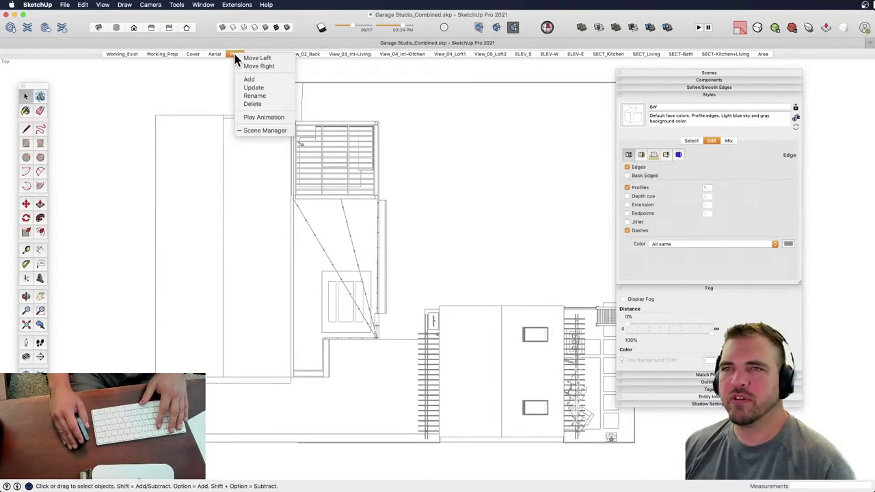
pyautogui.click(253, 89)
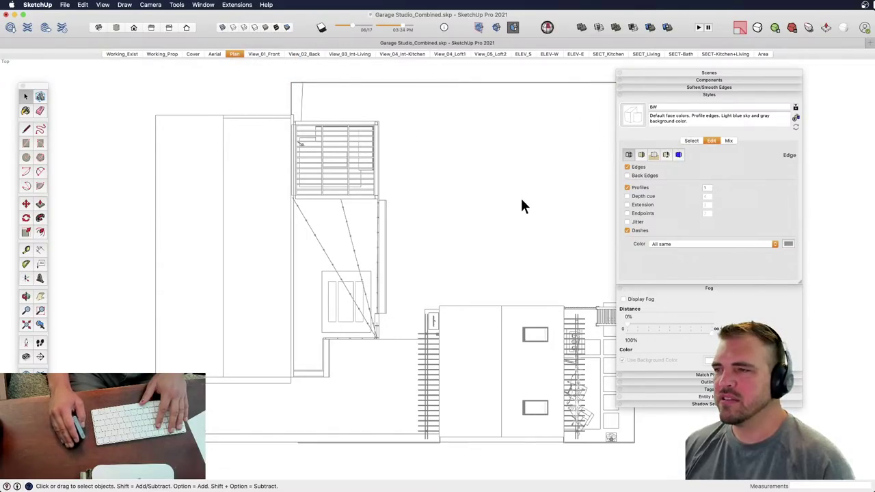
# - Select the Plan scene in the Scenes panel and save the Garage Studio_Combined model
pyautogui.click(684, 95)
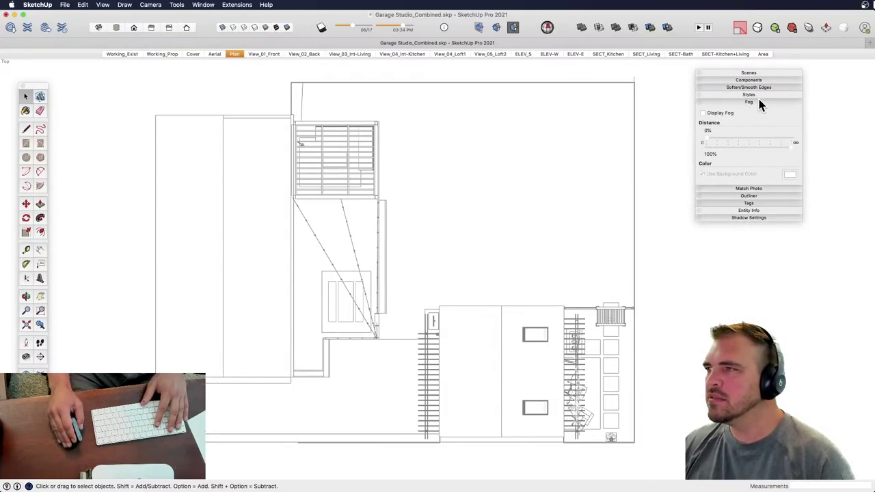
pyautogui.click(759, 102)
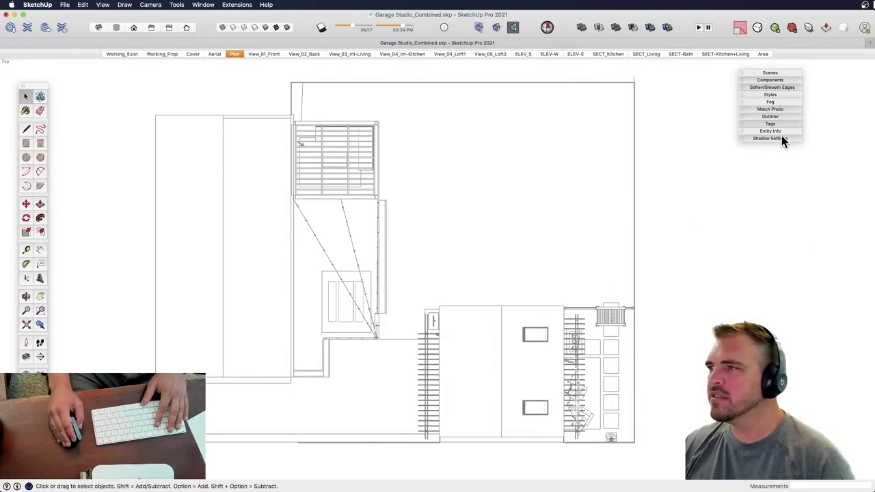
pyautogui.click(778, 73)
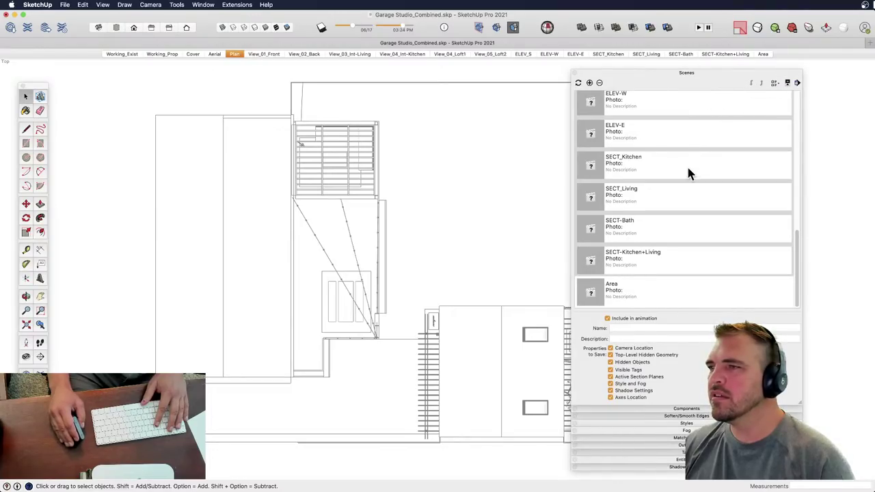
pyautogui.click(721, 197)
pyautogui.scroll(3, 676, 198)
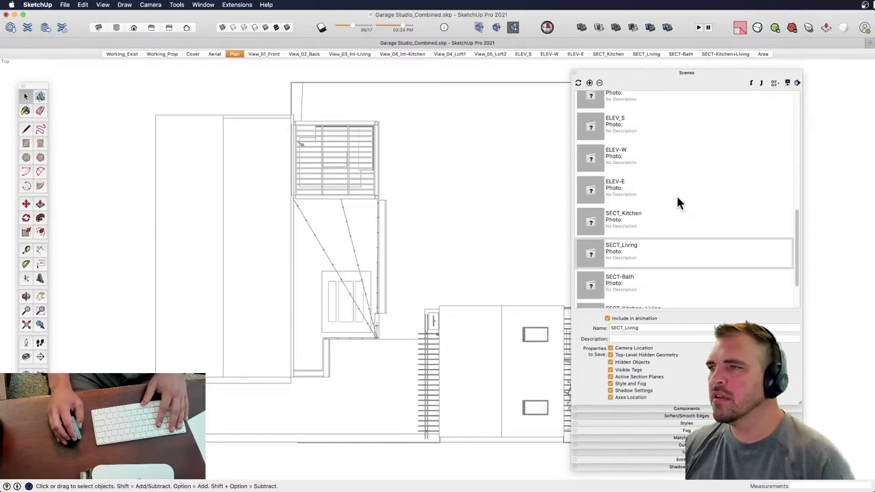
pyautogui.scroll(4, 673, 192)
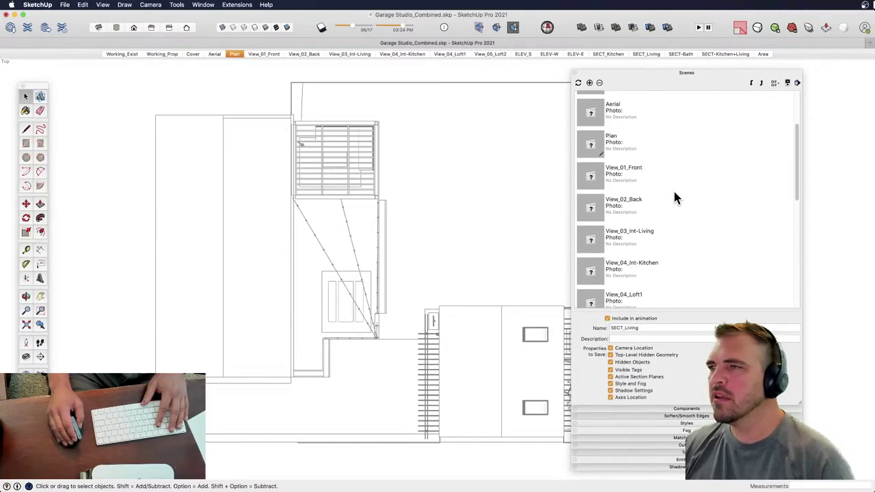
pyautogui.click(626, 137)
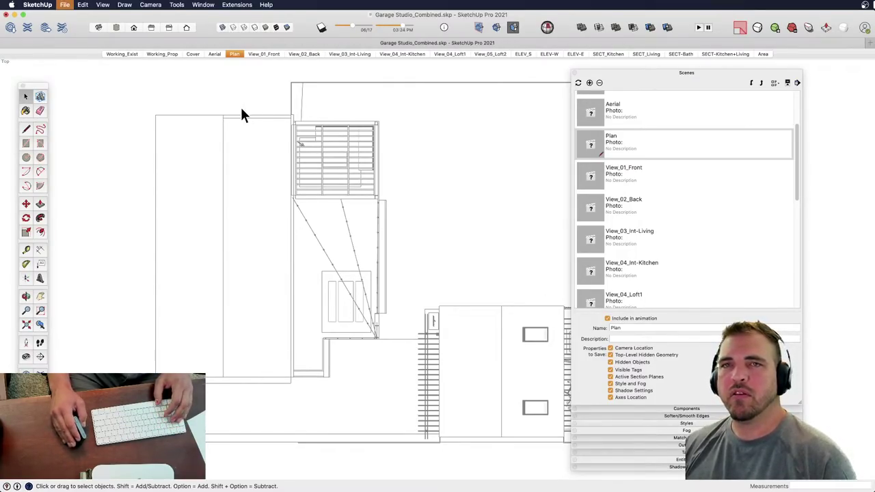
pyautogui.press('super+s')
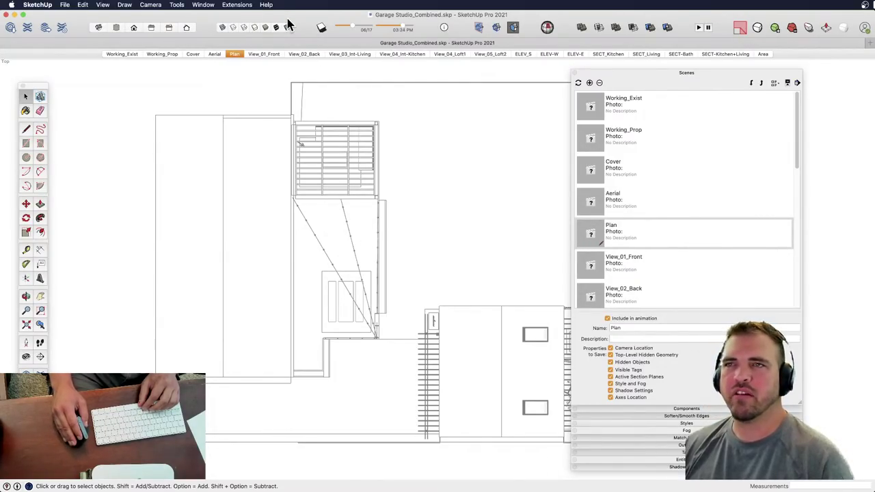
pyautogui.hotkey('ctrl', 'Up')
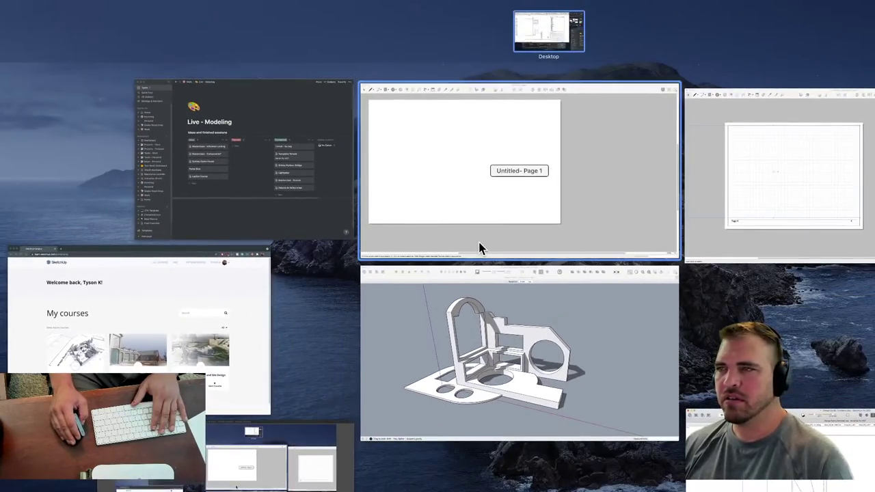
pyautogui.click(495, 172)
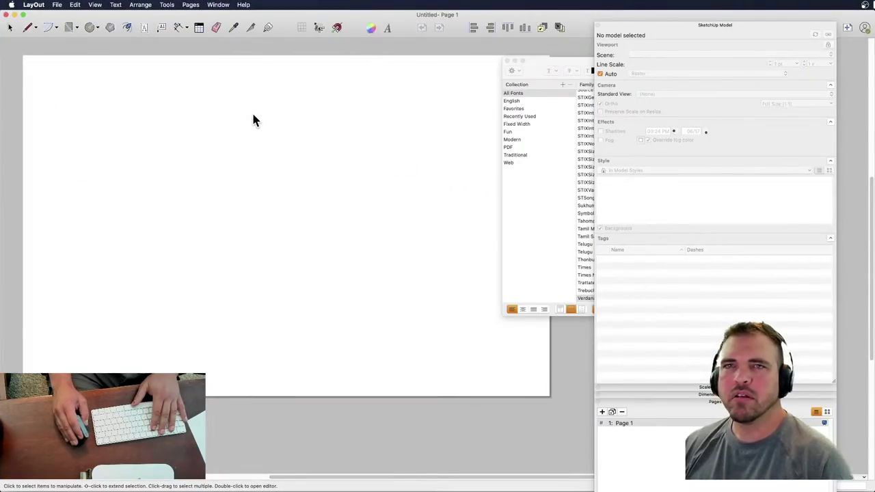
pyautogui.click(6, 14)
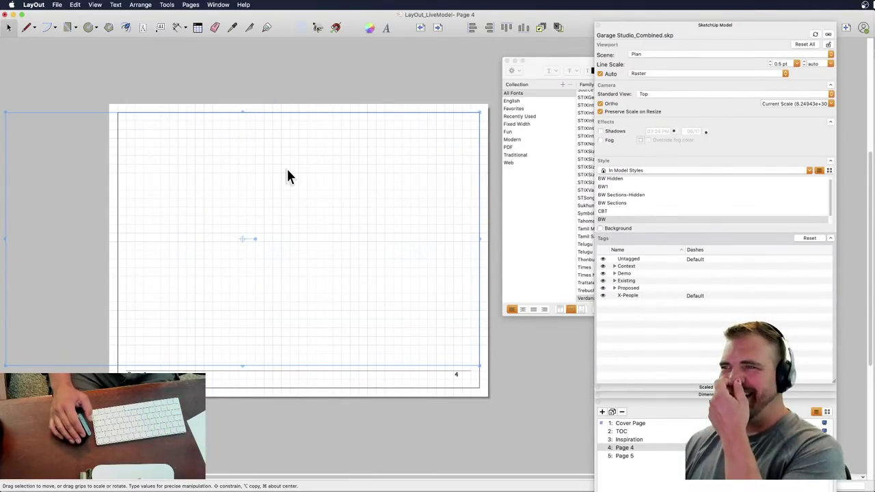
pyautogui.rightClick(222, 194)
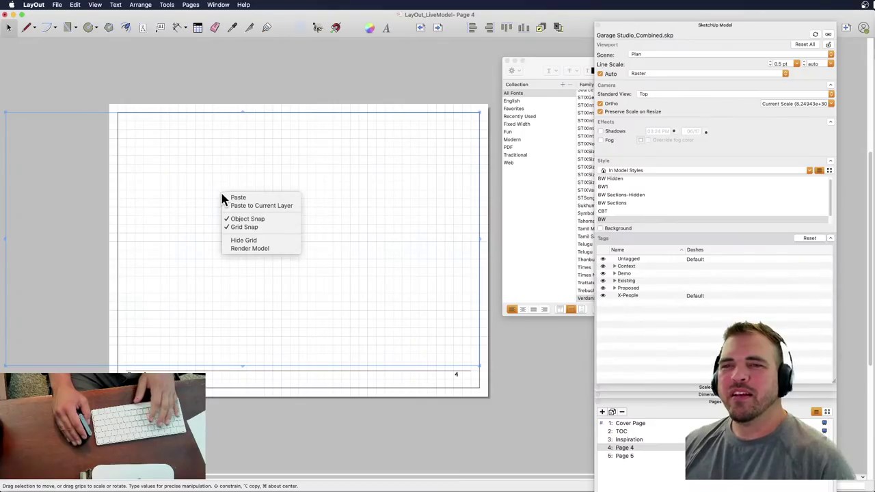
pyautogui.click(203, 71)
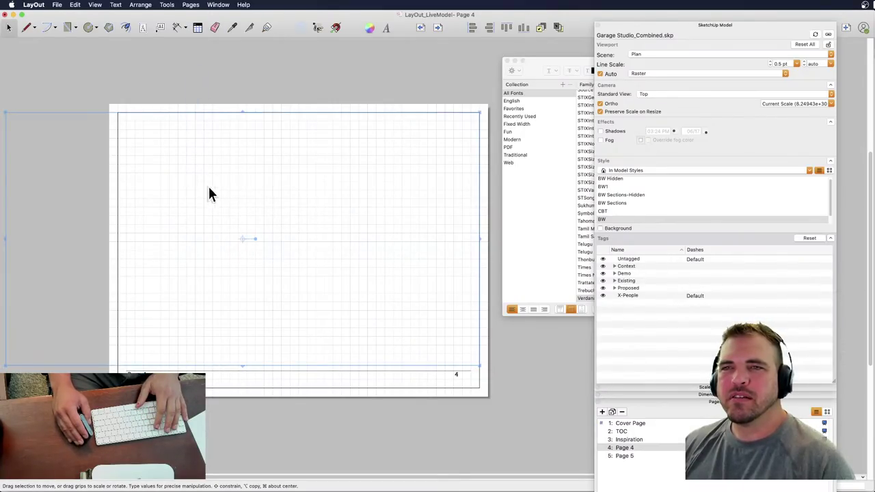
pyautogui.rightClick(186, 203)
pyautogui.click(208, 65)
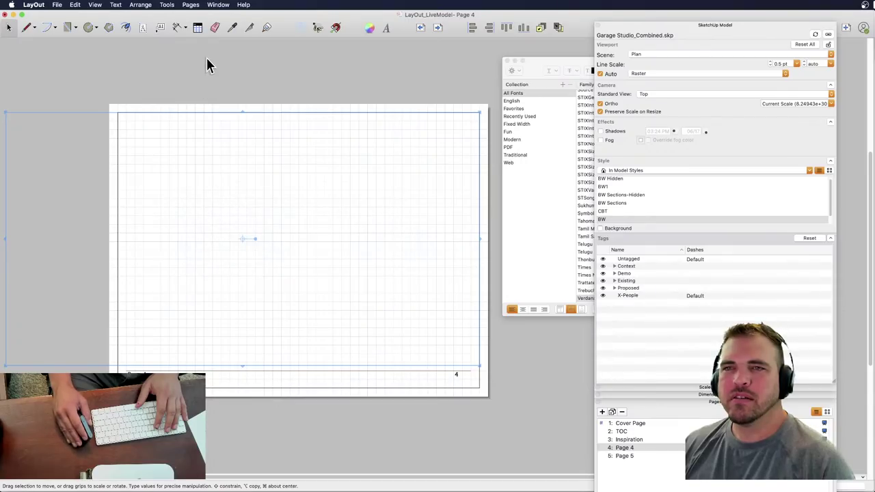
pyautogui.rightClick(183, 167)
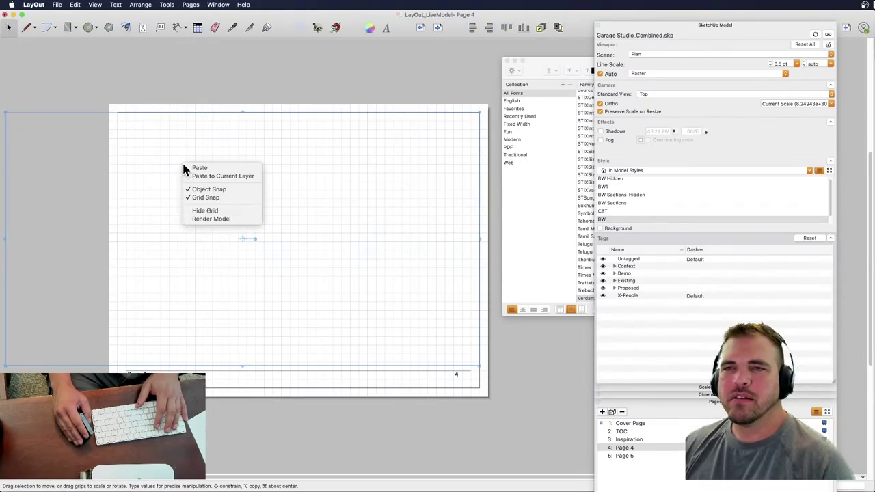
pyautogui.click(211, 77)
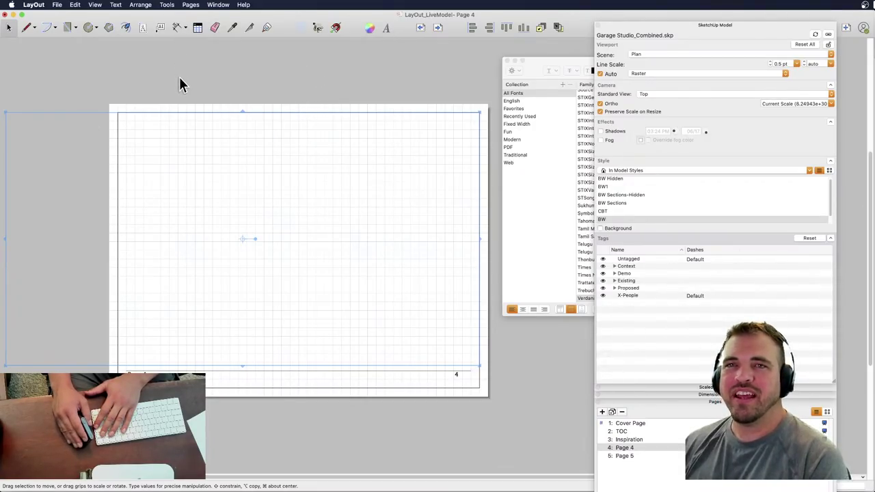
pyautogui.click(95, 6)
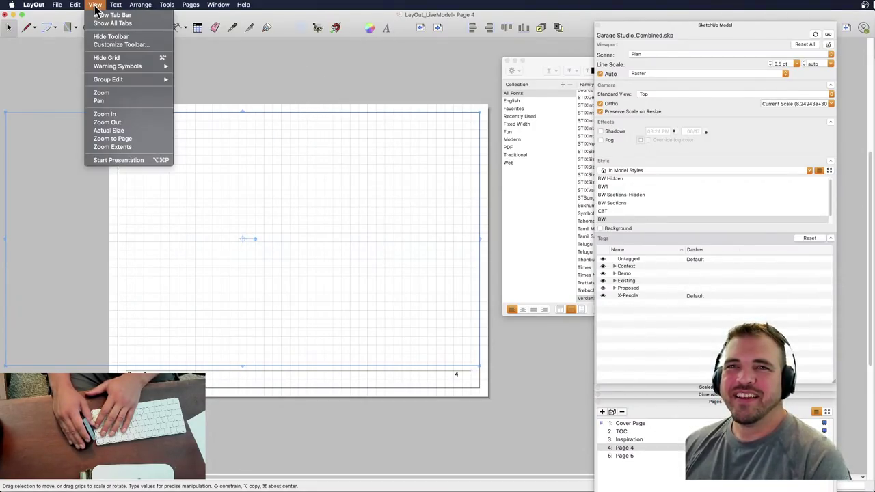
pyautogui.click(130, 146)
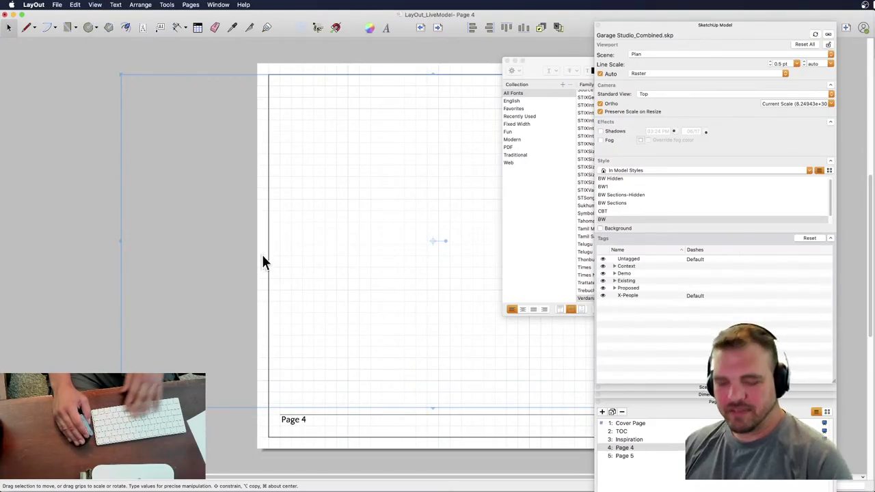
# - Select the plan viewport on Page 4 for editing
pyautogui.scroll(-2, 290, 271)
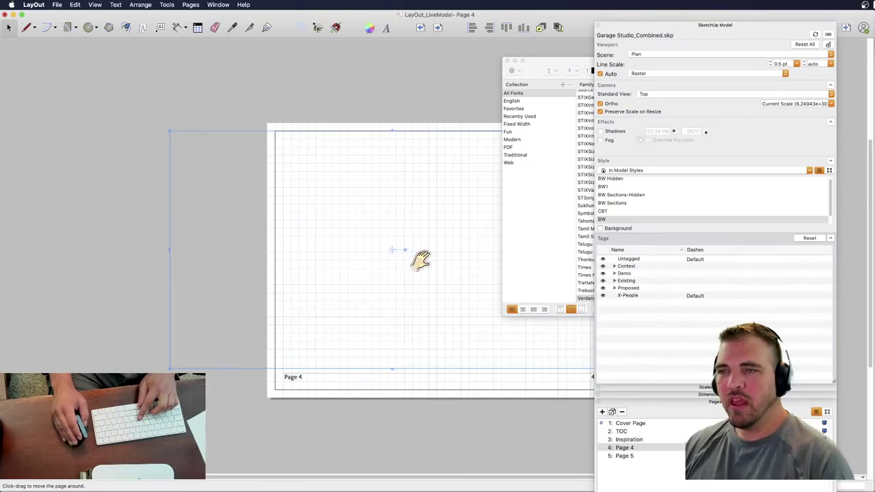
pyautogui.moveTo(419, 260); pyautogui.dragTo(266, 248, button='middle')
pyautogui.click(203, 100)
pyautogui.click(131, 160)
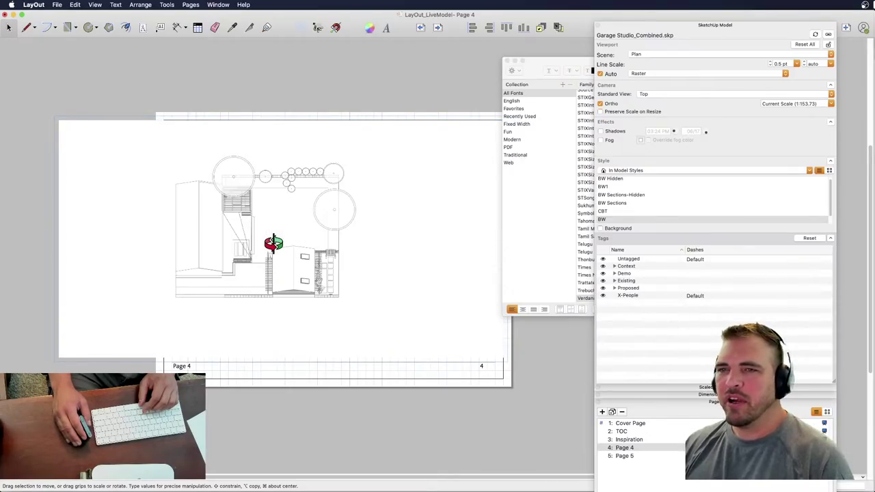
pyautogui.click(282, 91)
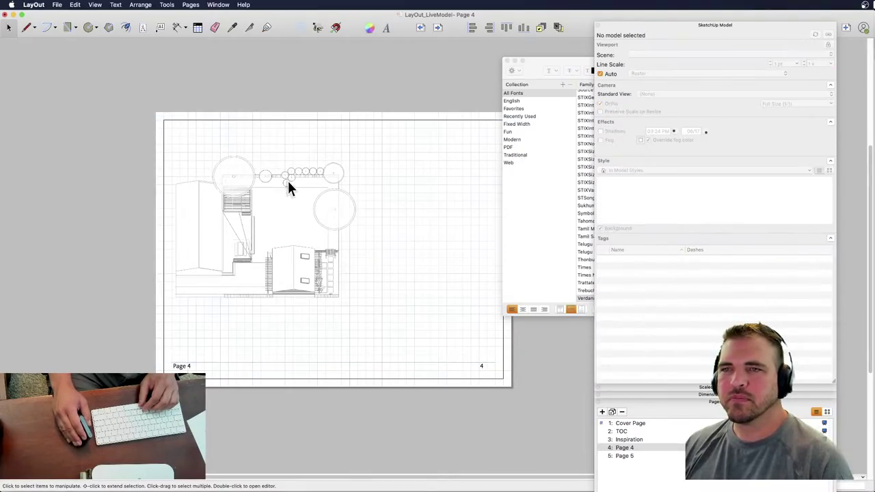
pyautogui.click(288, 181)
# - Keep the Plan scene and Reset All so the viewport shows the floor plan at 1:153.73
pyautogui.click(684, 55)
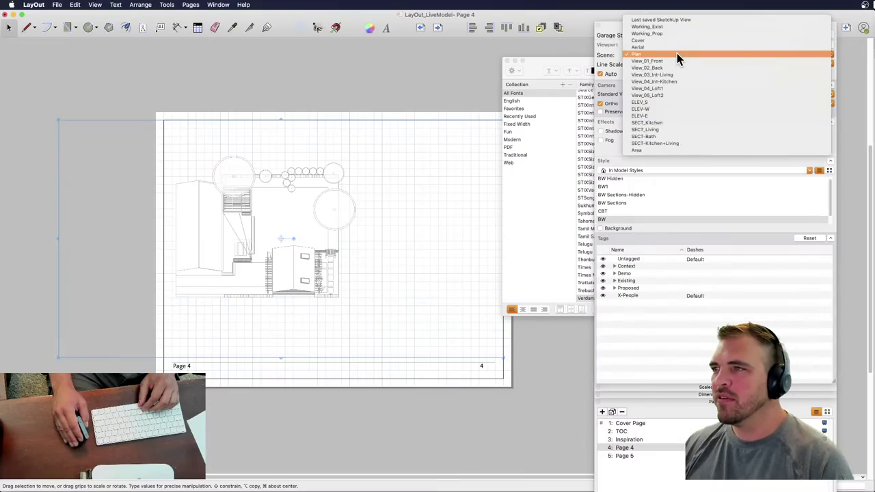
pyautogui.click(659, 53)
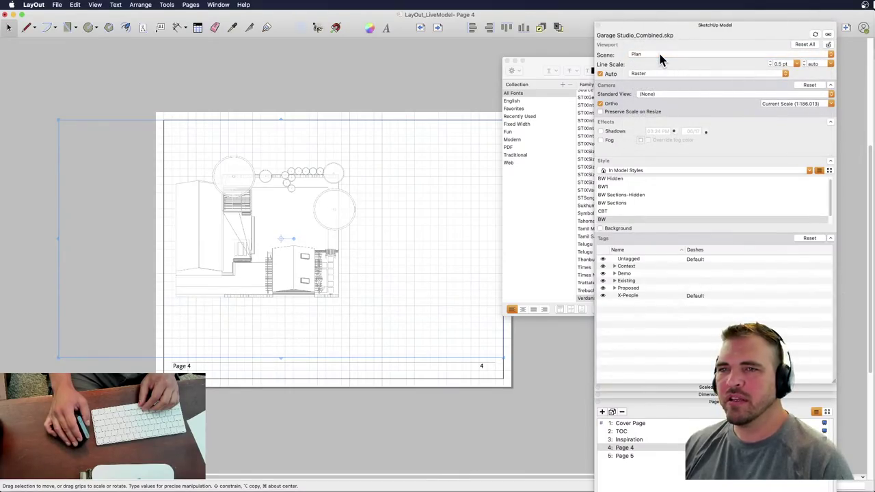
pyautogui.click(804, 44)
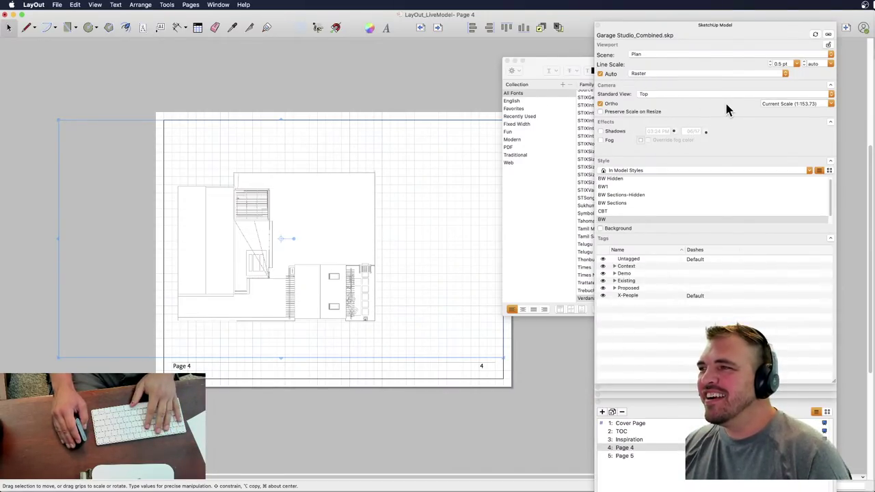
pyautogui.click(805, 104)
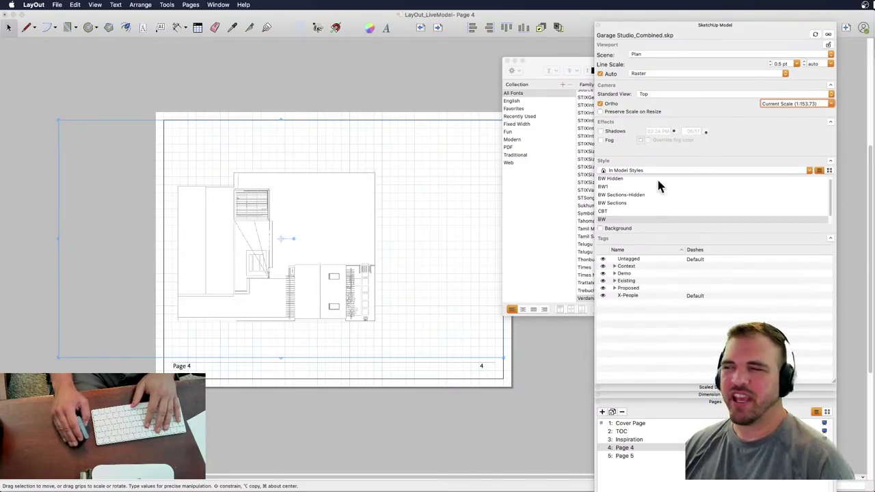
pyautogui.click(831, 103)
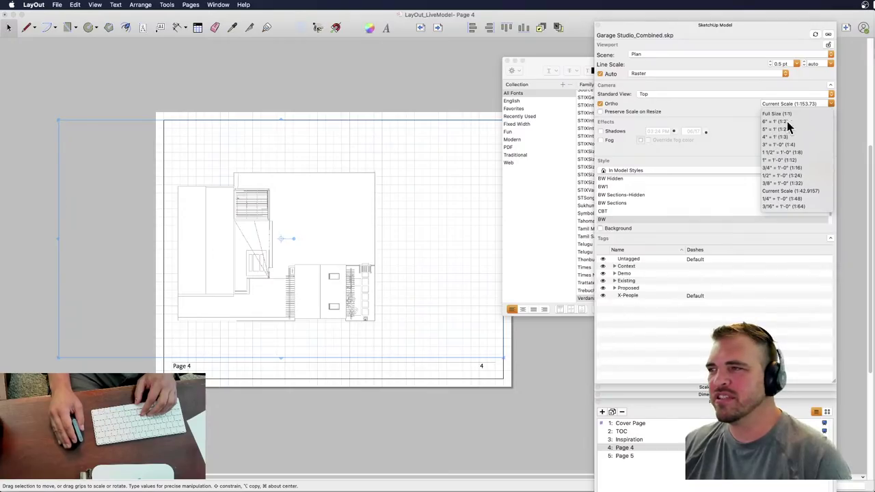
# - Try the 3/8" and 3/16" = 1'-0" scales, then move and enlarge the viewport frame
pyautogui.click(738, 130)
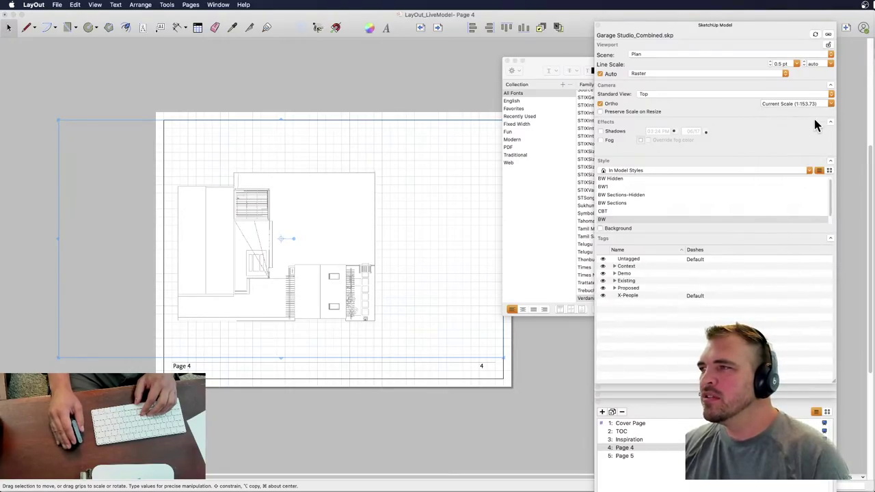
pyautogui.click(831, 106)
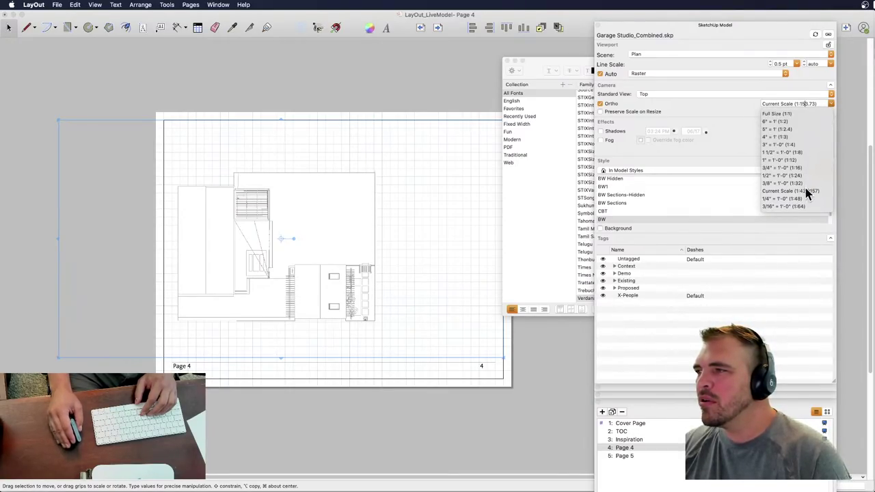
pyautogui.click(789, 182)
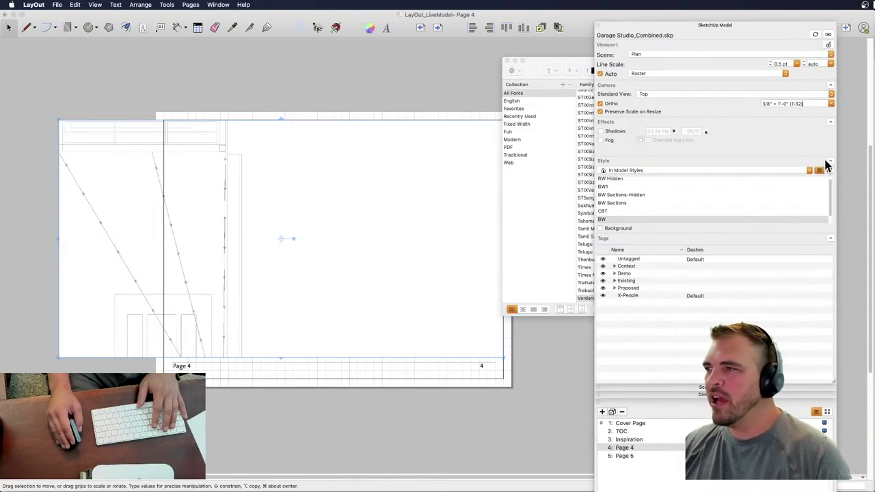
pyautogui.click(831, 103)
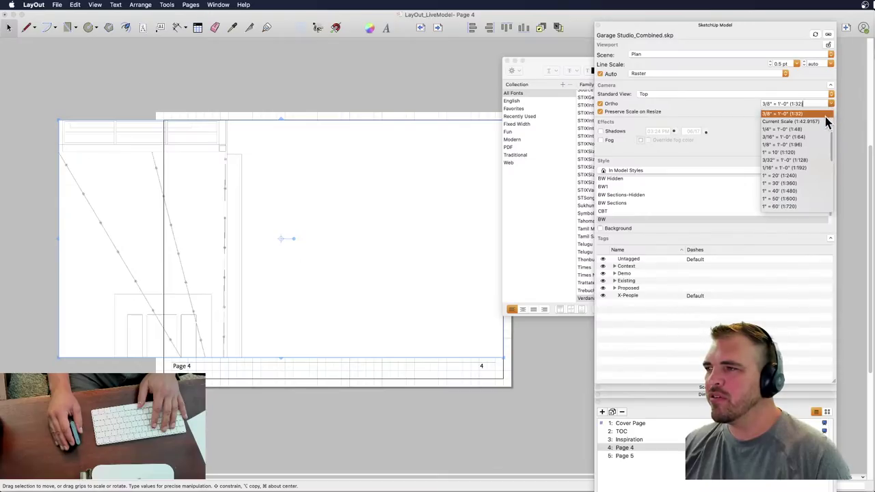
pyautogui.click(784, 135)
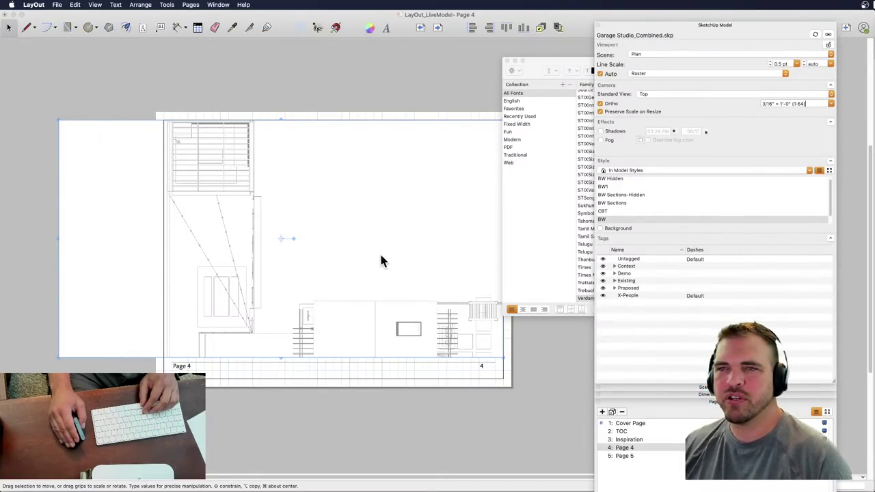
pyautogui.scroll(-2, 380, 264)
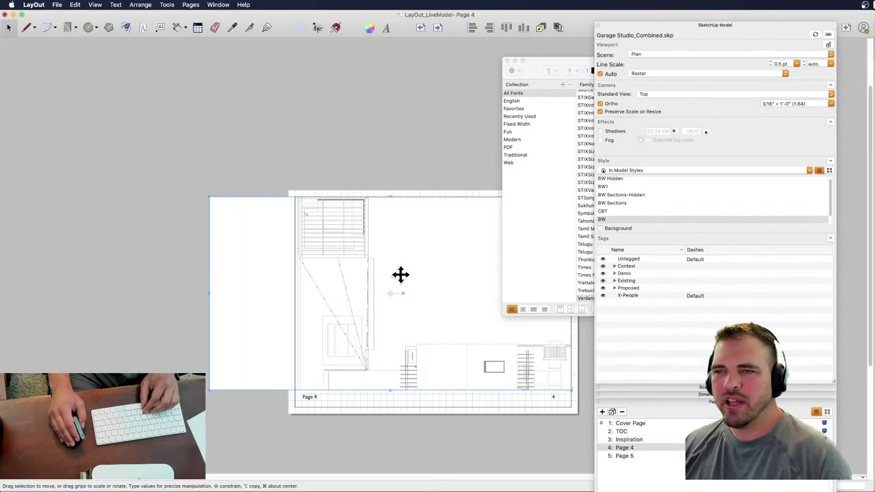
pyautogui.moveTo(400, 274); pyautogui.dragTo(335, 213)
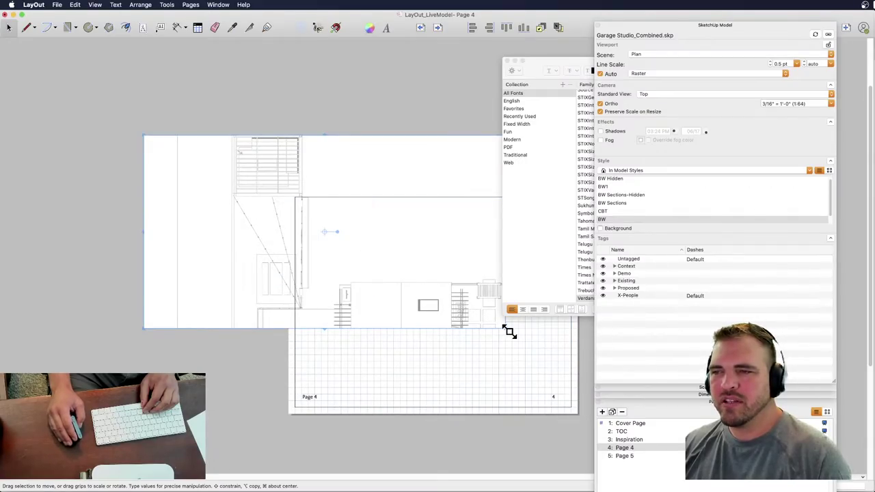
pyautogui.moveTo(505, 329); pyautogui.dragTo(579, 438)
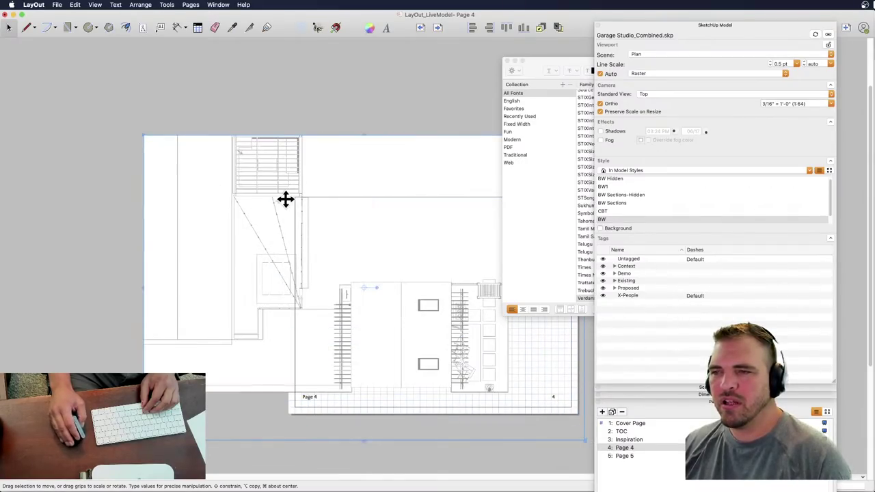
# - Set the scale to 1/8" = 1'-0" and resize and move the viewport within the page border
pyautogui.click(830, 103)
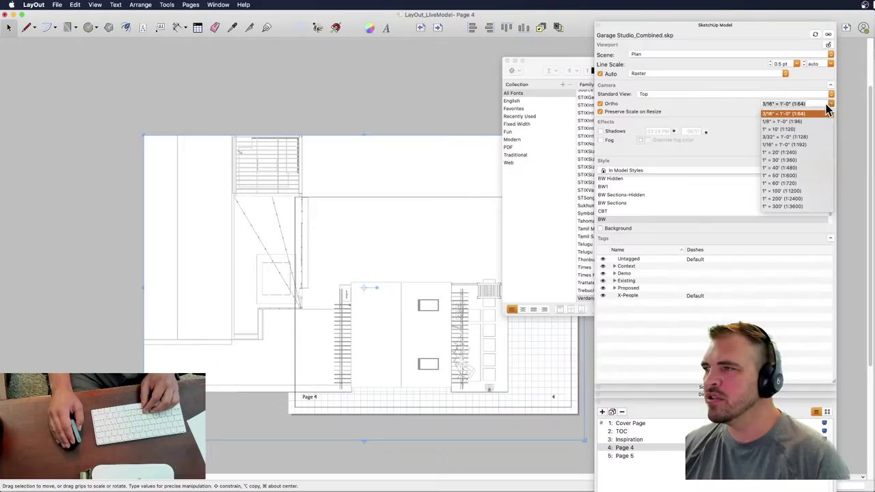
pyautogui.click(774, 121)
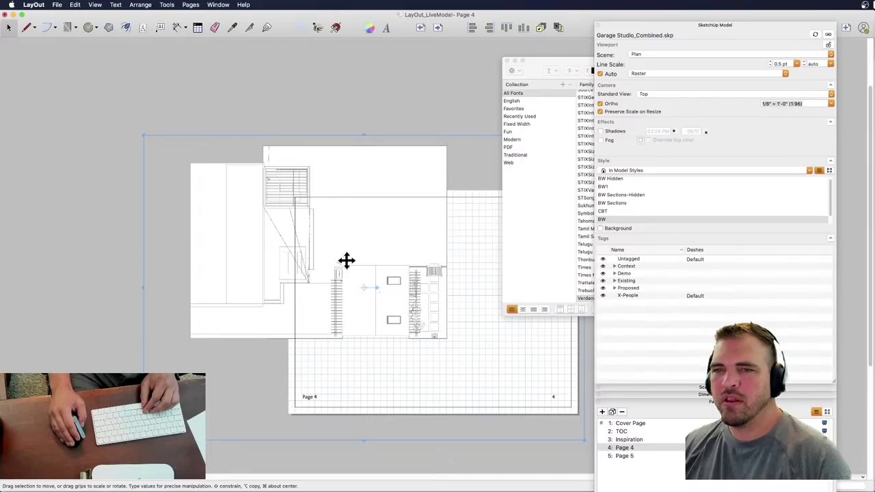
pyautogui.moveTo(143, 136); pyautogui.dragTo(179, 144)
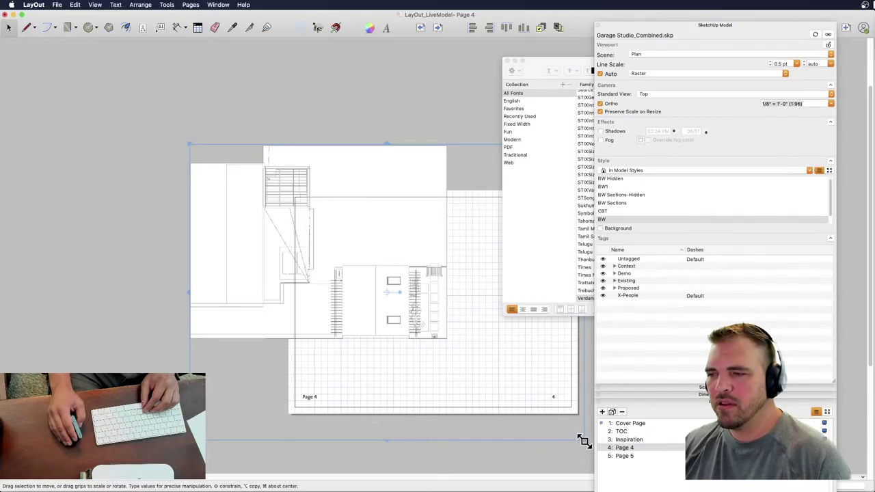
pyautogui.moveTo(583, 441); pyautogui.dragTo(454, 349)
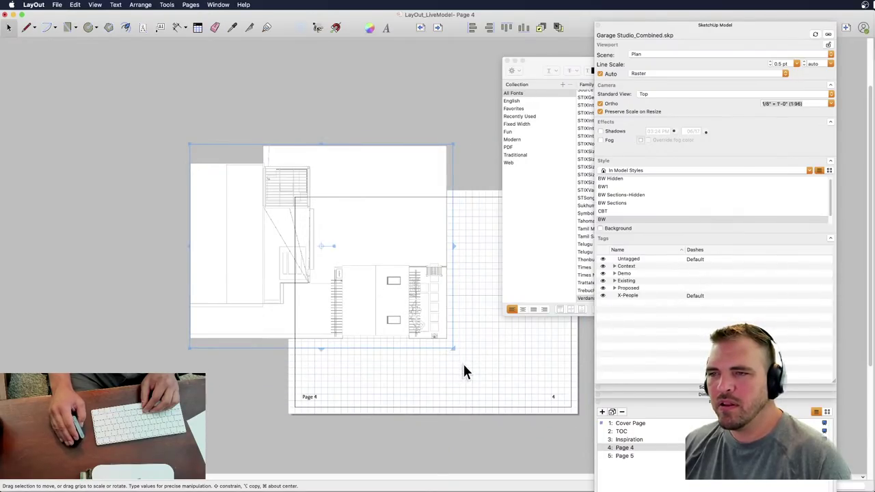
pyautogui.moveTo(377, 238); pyautogui.dragTo(479, 289)
# - Collapse the SketchUp Model and Pages panels, shift the tray, and close the Fonts window
pyautogui.click(205, 294)
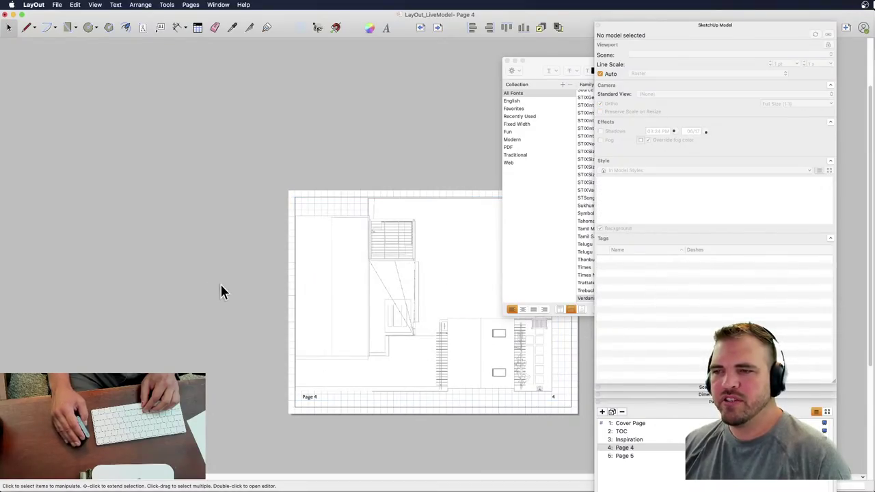
pyautogui.moveTo(420, 312); pyautogui.dragTo(122, 263)
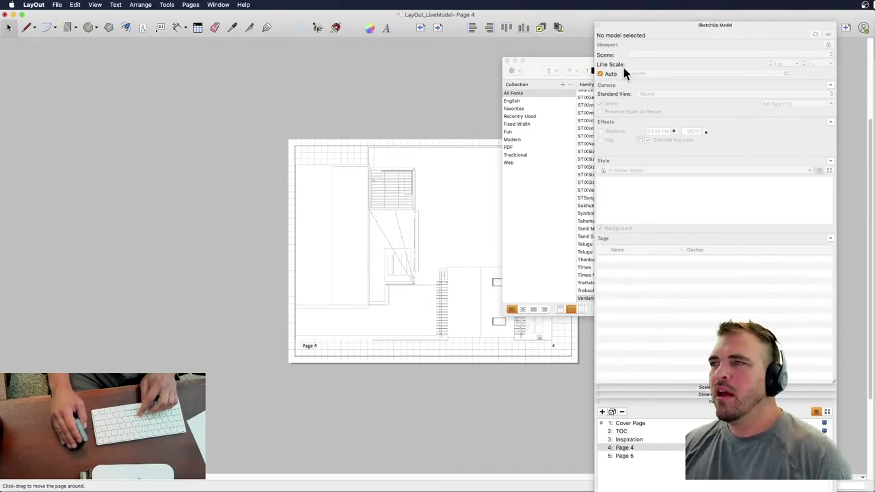
pyautogui.click(673, 24)
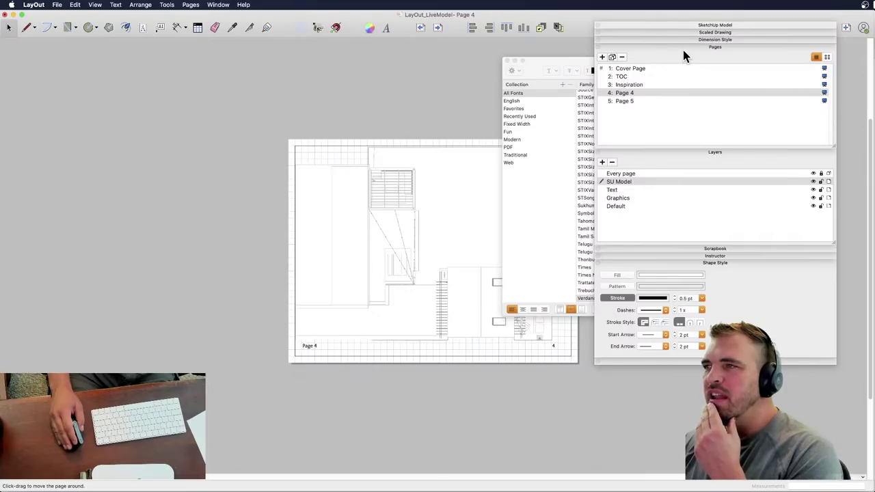
pyautogui.click(686, 47)
pyautogui.moveTo(688, 27); pyautogui.dragTo(712, 51)
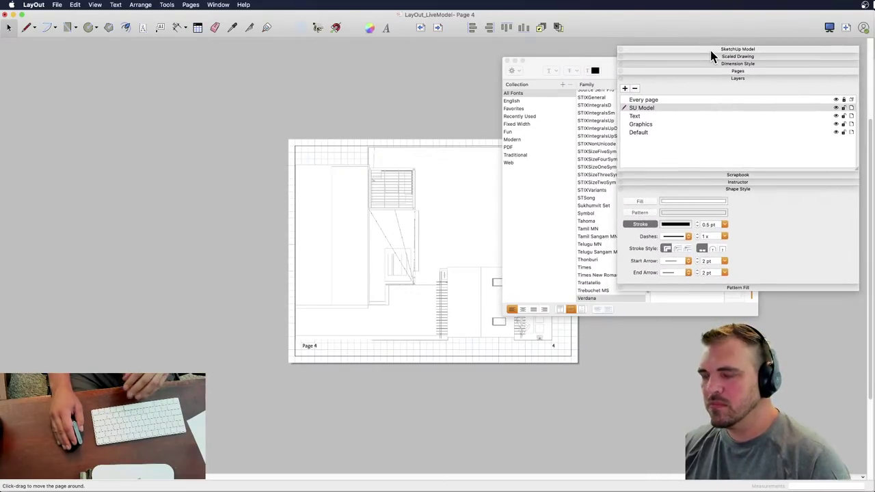
pyautogui.click(506, 62)
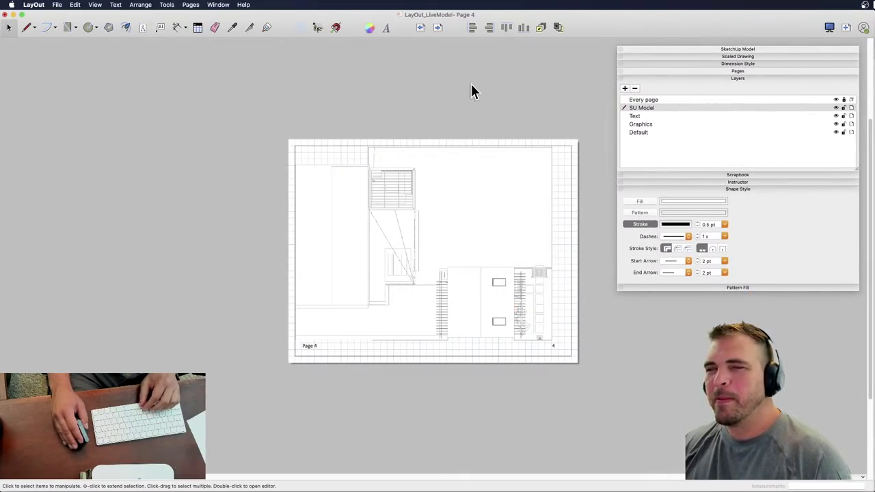
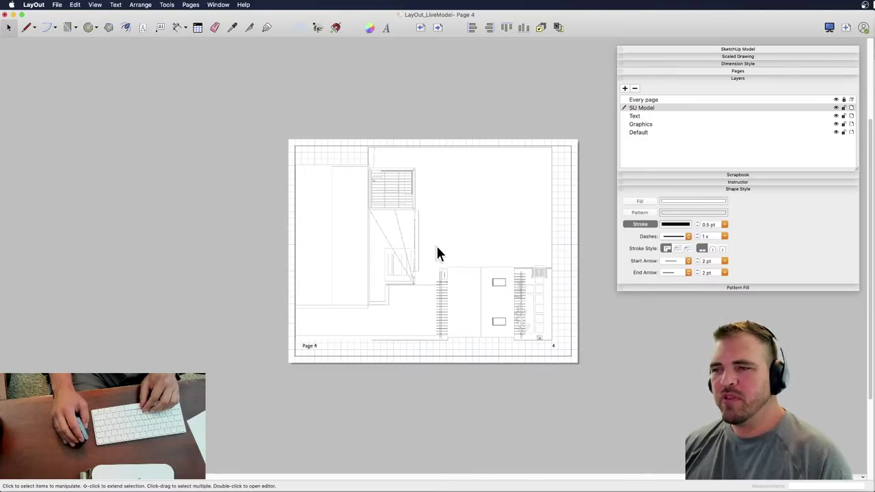
# - Draw a large circle centred at the lower left, beside the floor plan page
pyautogui.click(464, 192)
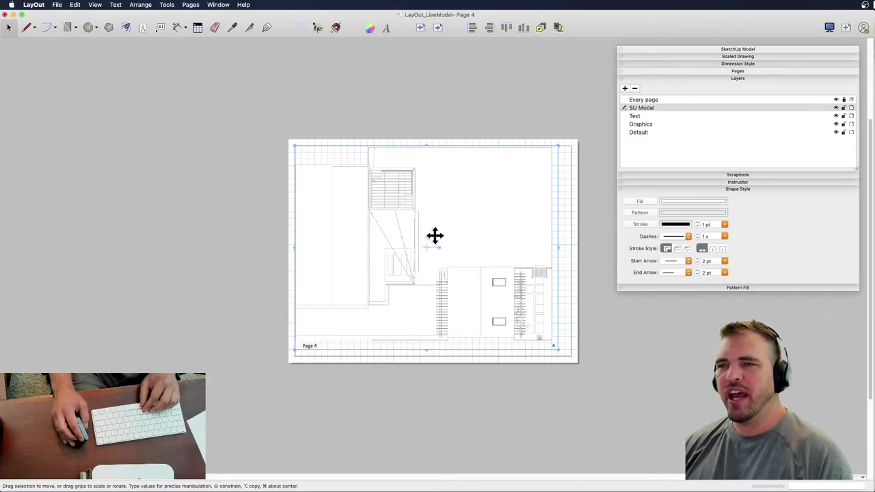
pyautogui.scroll(5, 435, 235)
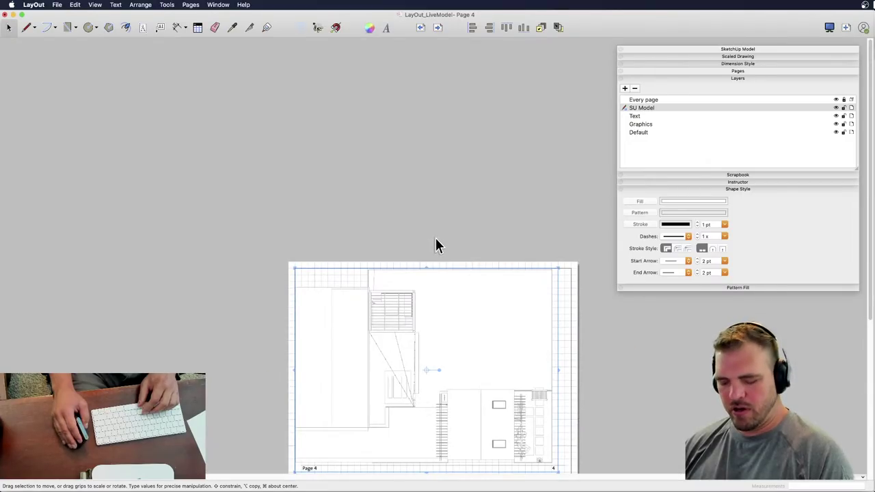
pyautogui.moveTo(435, 246); pyautogui.dragTo(433, 89, button='middle')
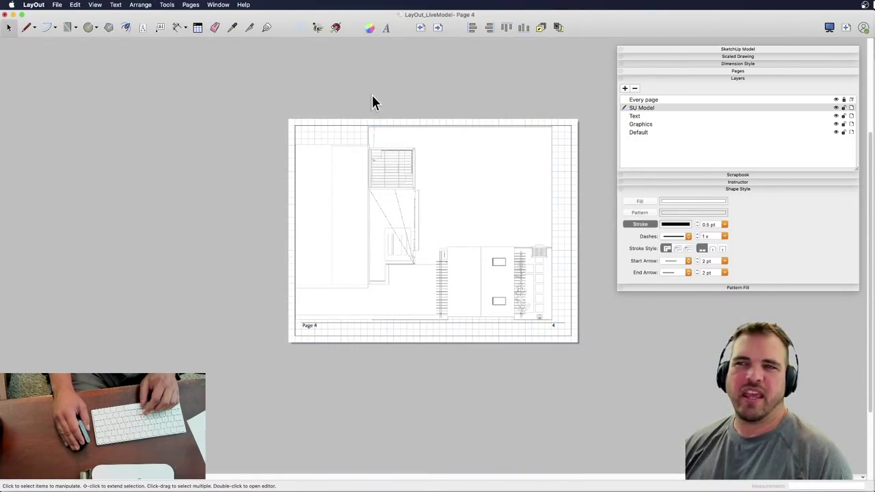
pyautogui.moveTo(379, 100)
pyautogui.mouseDown(button='middle')
pyautogui.moveTo(371, 92)
pyautogui.moveTo(312, 88)
pyautogui.moveTo(389, 95)
pyautogui.mouseUp(button='middle')
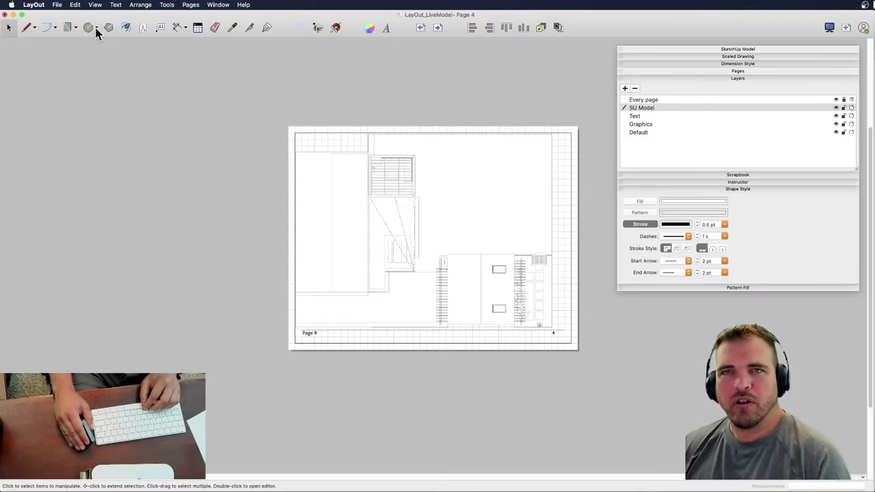
pyautogui.moveTo(98, 33); pyautogui.dragTo(108, 43)
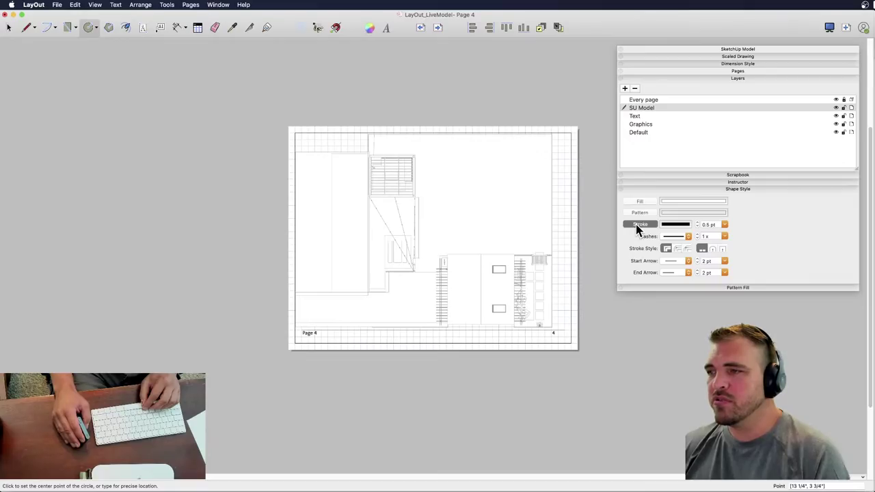
pyautogui.click(58, 403)
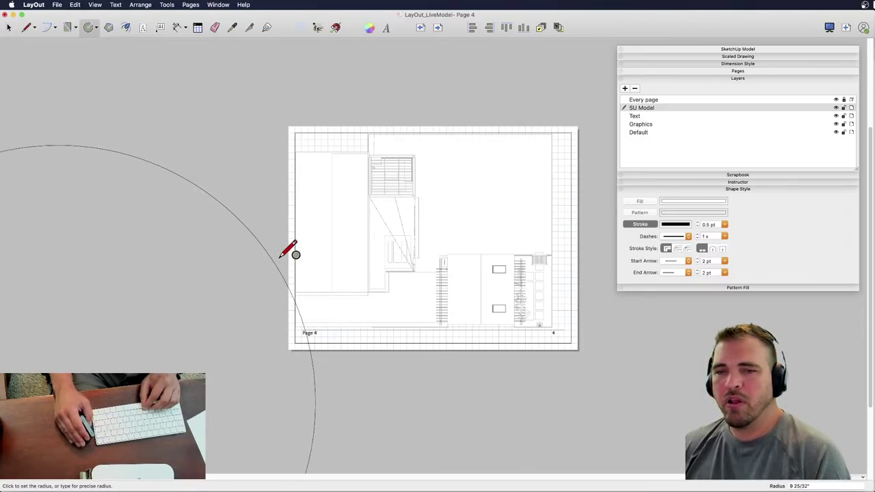
pyautogui.click(604, 86)
pyautogui.press('space')
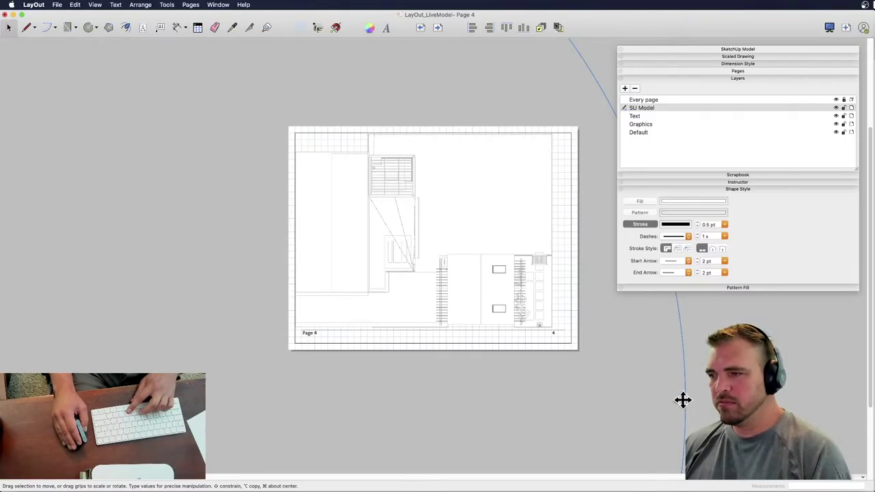
# - Zoom out for more canvas and move the large circle up and to the right
pyautogui.moveTo(683, 400); pyautogui.dragTo(872, 349)
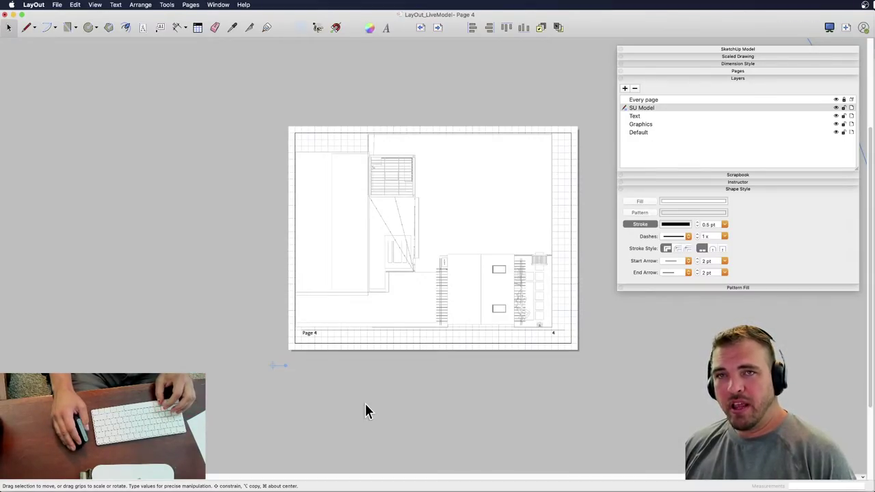
pyautogui.press('Delete')
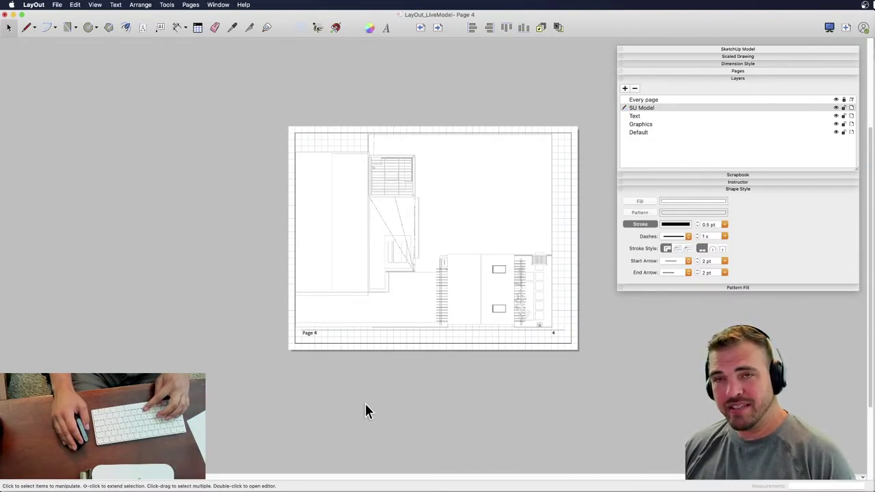
pyautogui.press('super+z')
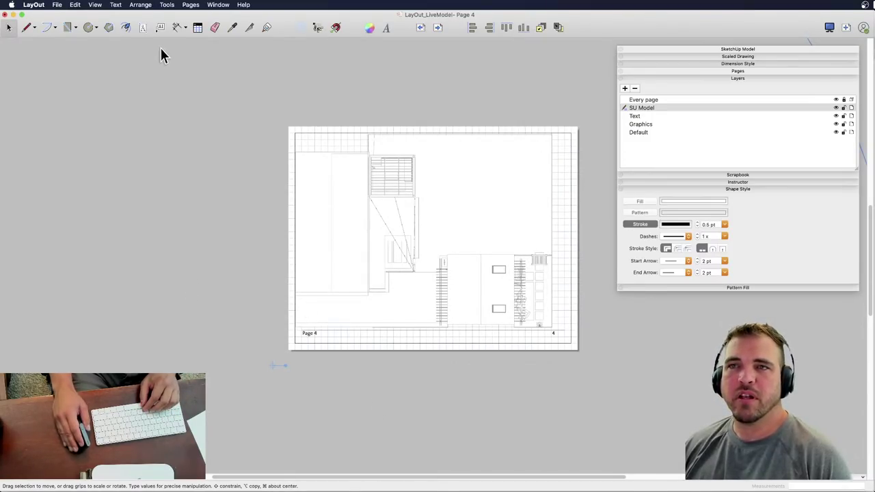
pyautogui.click(95, 5)
pyautogui.click(118, 148)
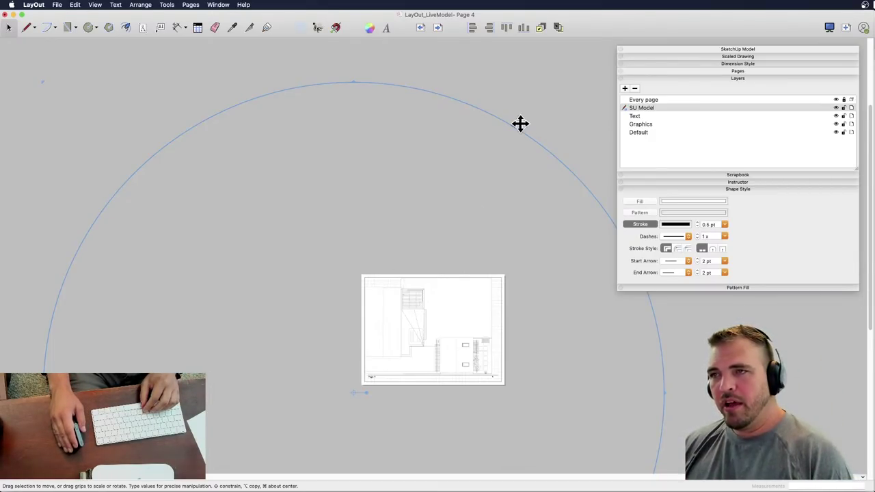
pyautogui.moveTo(522, 125); pyautogui.dragTo(592, 71)
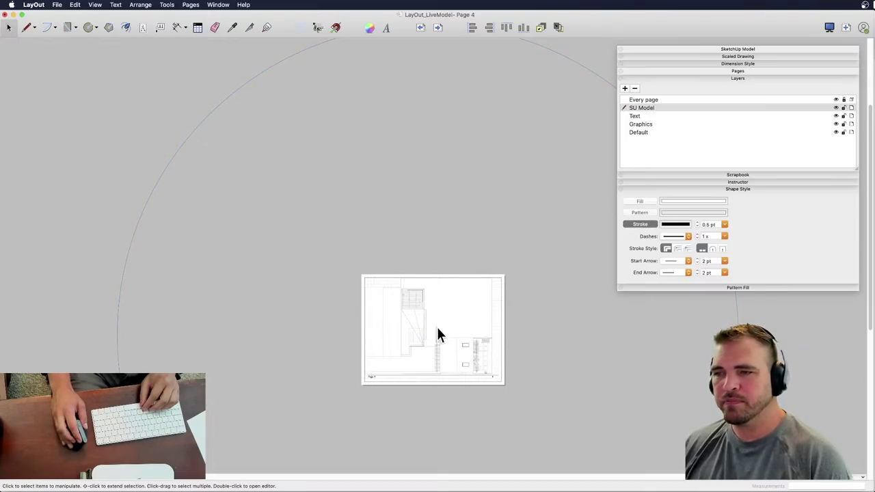
pyautogui.scroll(3, 425, 334)
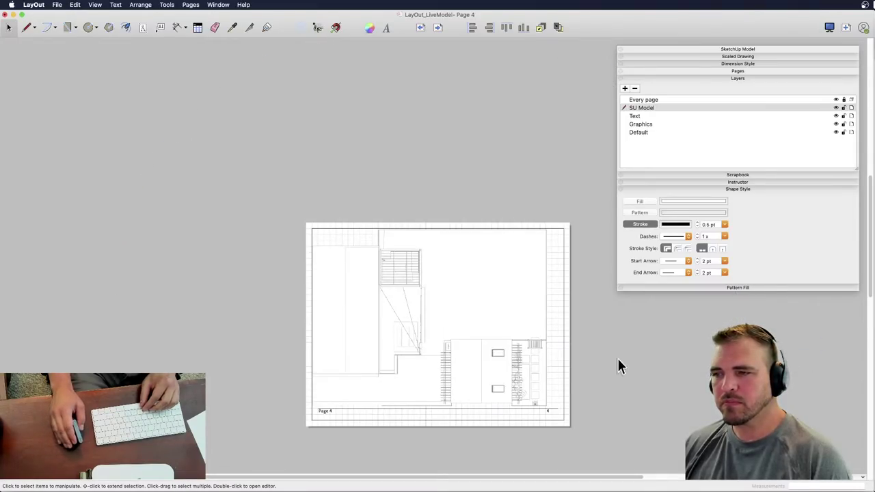
# - Move the floor plan viewport up-left, then trim its top and left edges back to the border
pyautogui.moveTo(465, 312); pyautogui.dragTo(446, 237, button='middle')
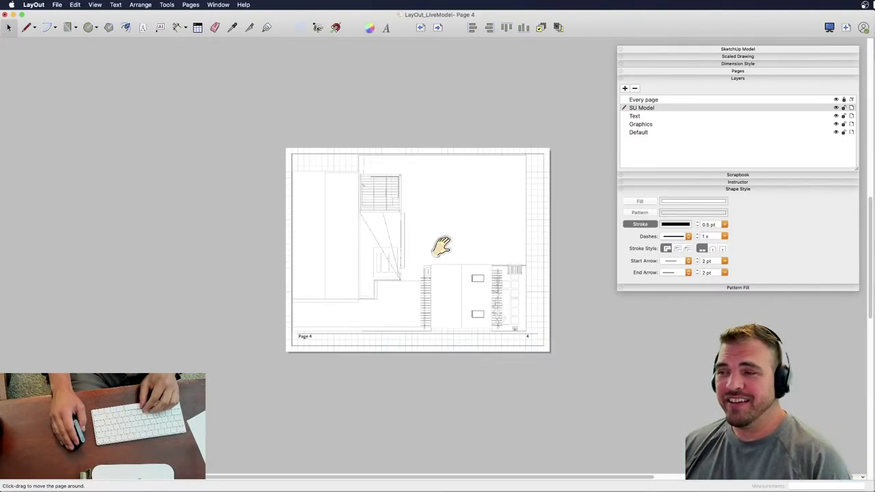
pyautogui.press('space')
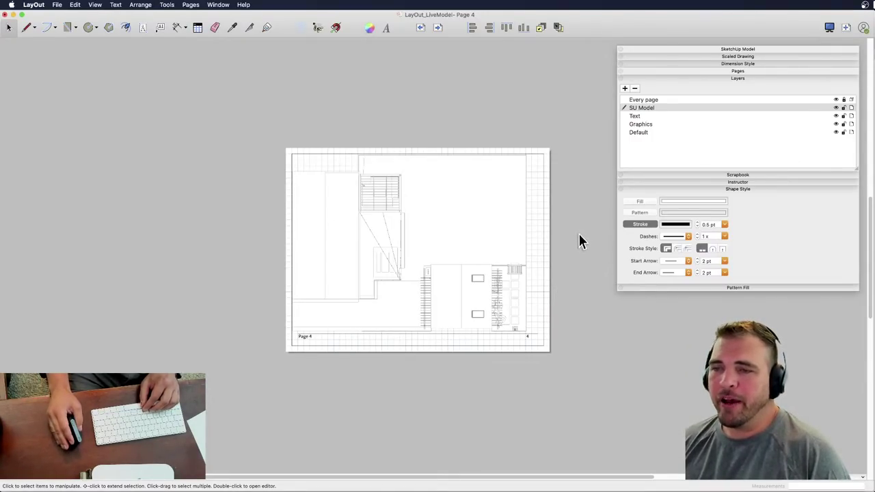
pyautogui.click(487, 281)
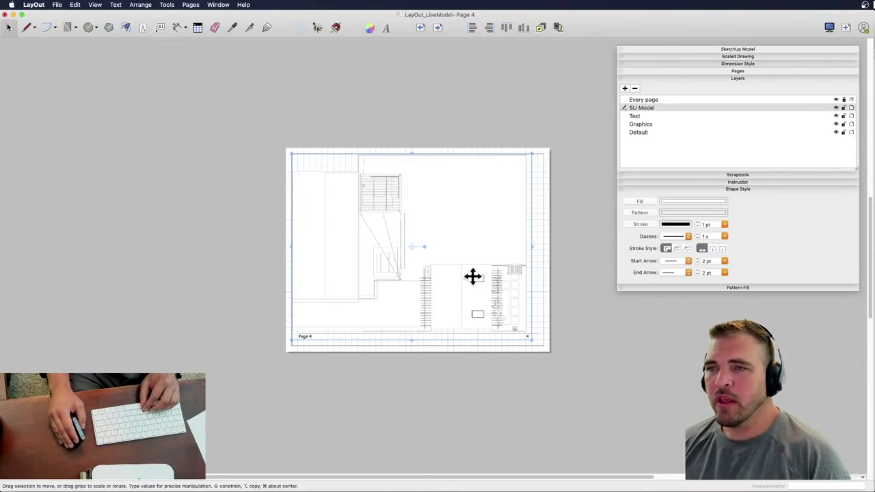
pyautogui.moveTo(455, 272)
pyautogui.mouseDown()
pyautogui.moveTo(437, 254)
pyautogui.moveTo(426, 256)
pyautogui.mouseUp()
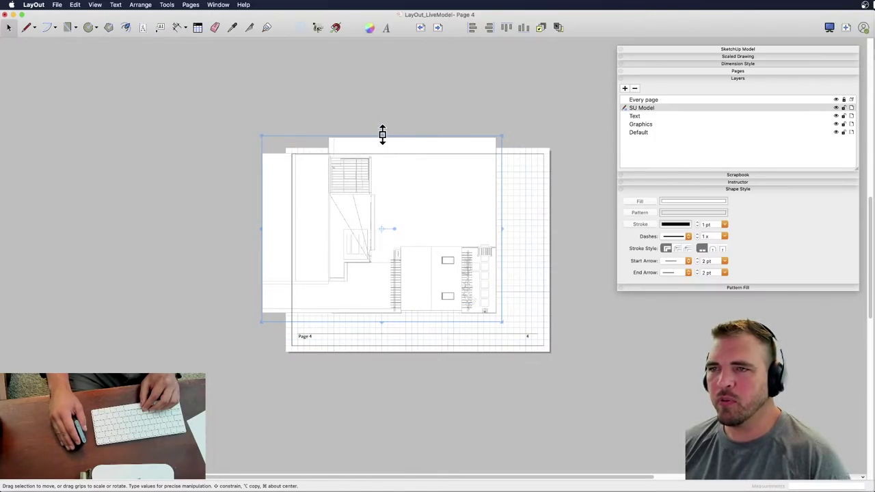
pyautogui.moveTo(382, 134); pyautogui.dragTo(393, 153)
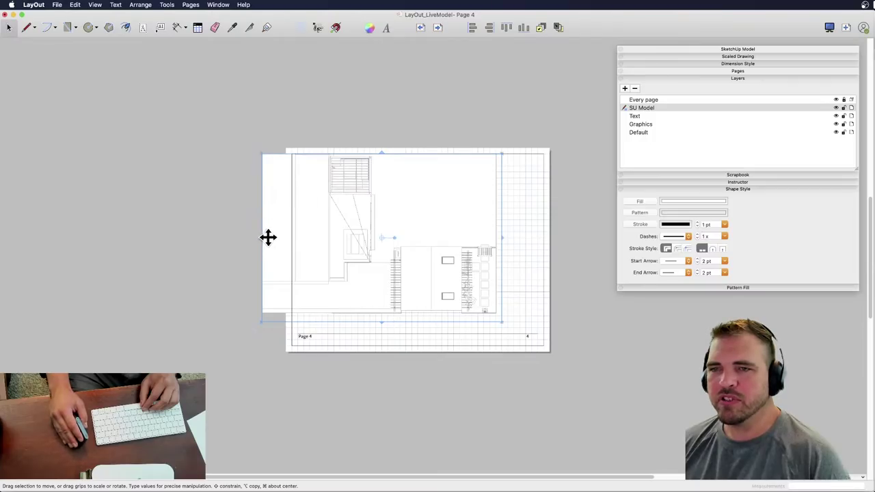
pyautogui.moveTo(259, 237); pyautogui.dragTo(291, 235)
pyautogui.click(551, 287)
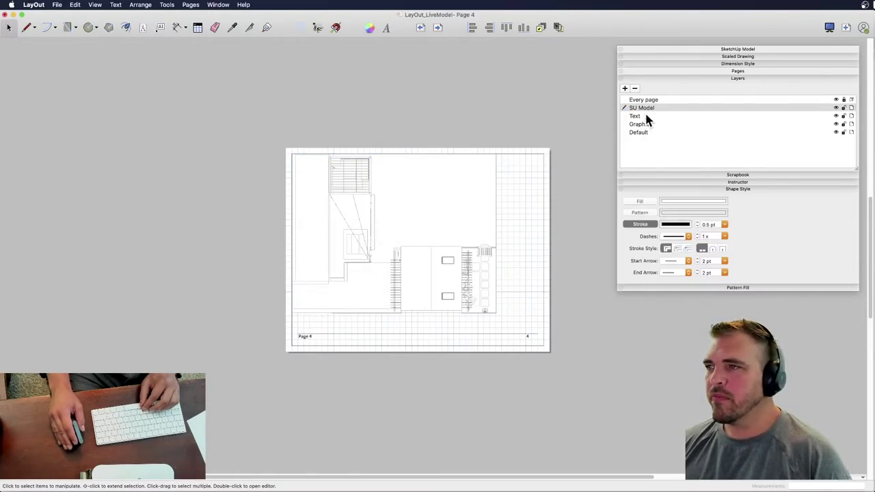
# - Rename Page 4 to 'Site Plan' in the Pages panel, then zoom in on the floor plan
pyautogui.click(724, 71)
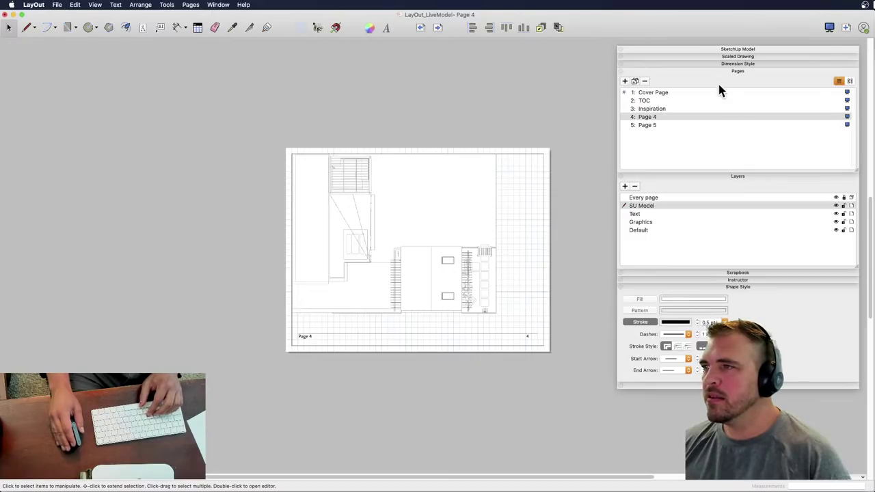
pyautogui.doubleClick(645, 117)
pyautogui.write('Sit')
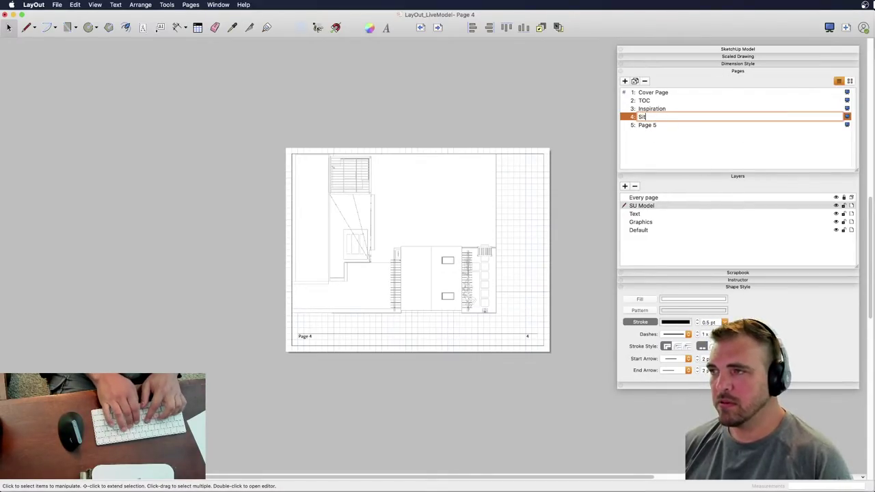
pyautogui.write('e Plan')
pyautogui.press('Return')
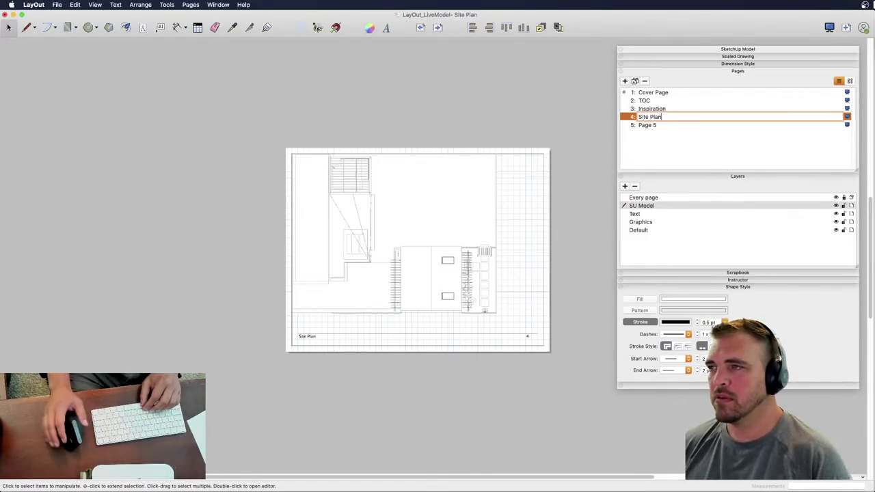
pyautogui.click(416, 269)
pyautogui.scroll(4, 453, 267)
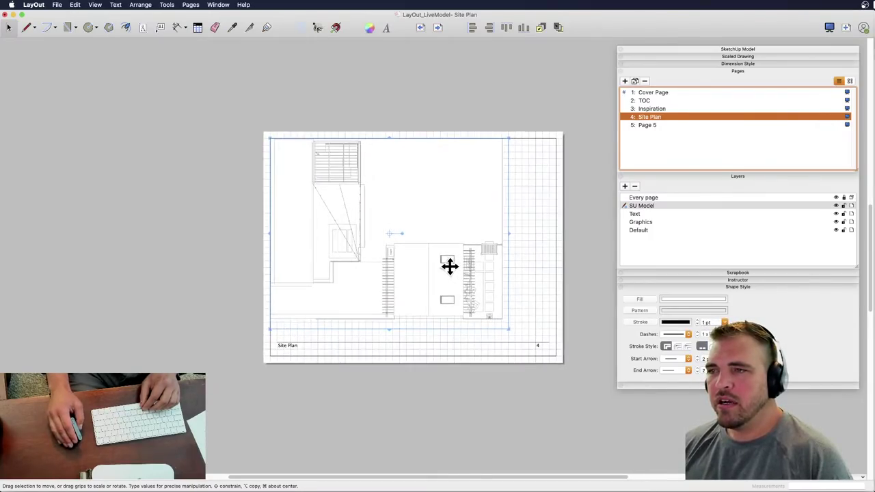
pyautogui.scroll(2, 452, 265)
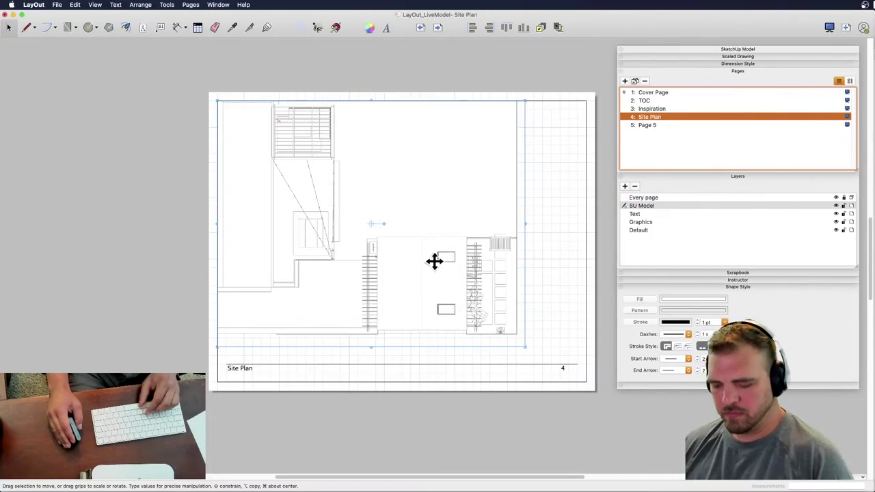
pyautogui.moveTo(424, 198); pyautogui.dragTo(369, 206, button='middle')
pyautogui.click(536, 198)
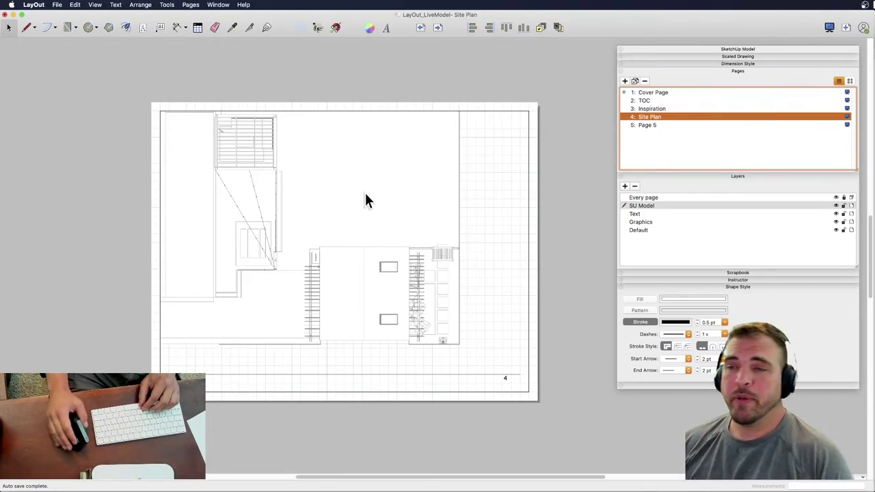
# - Draw a rectangle around the central building and give its outline a 1.5 pt stroke
pyautogui.click(68, 29)
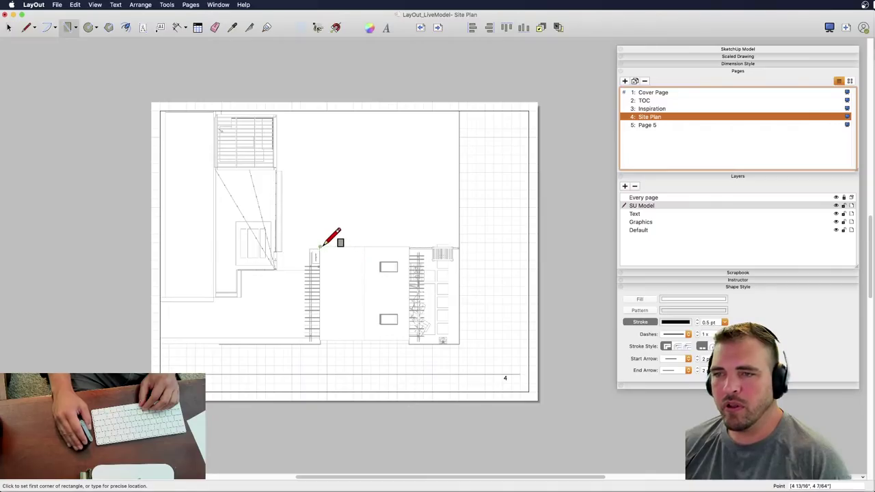
pyautogui.click(408, 340)
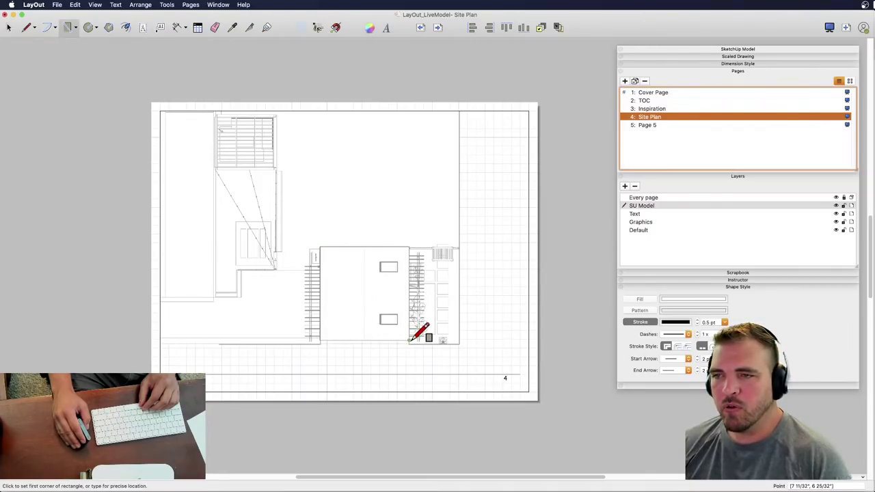
pyautogui.press('space')
pyautogui.click(407, 258)
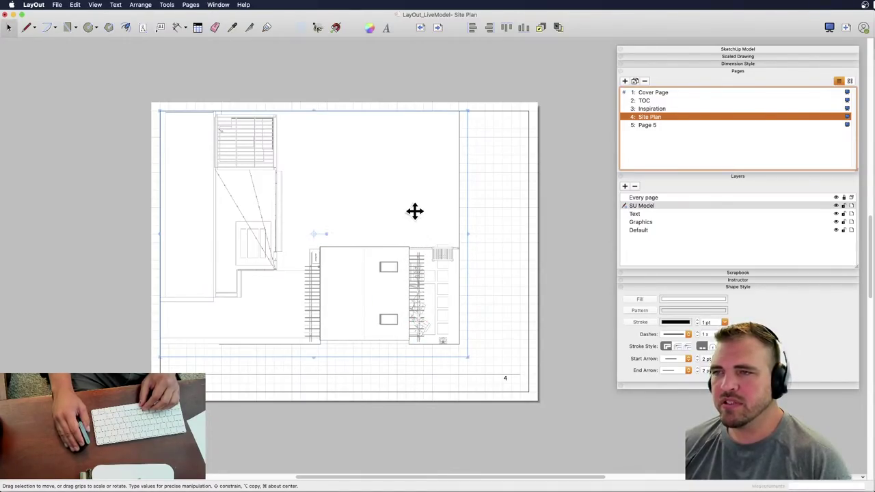
pyautogui.click(408, 295)
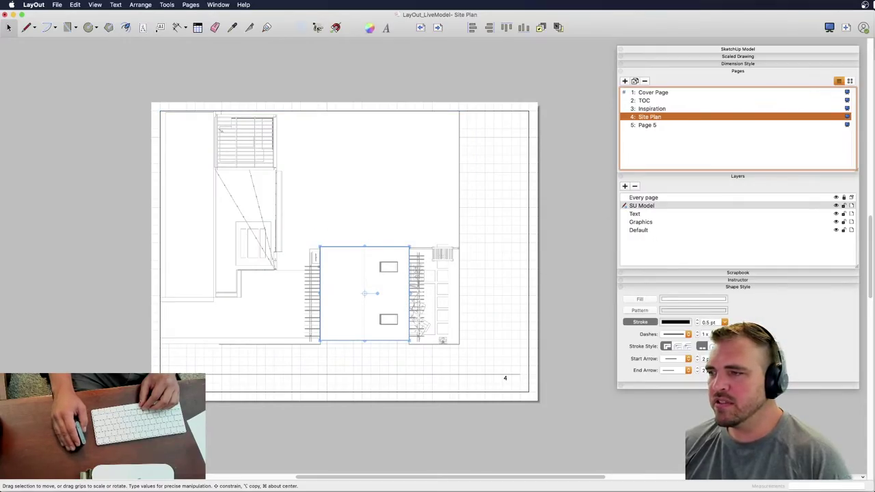
pyautogui.click(723, 322)
pyautogui.click(706, 379)
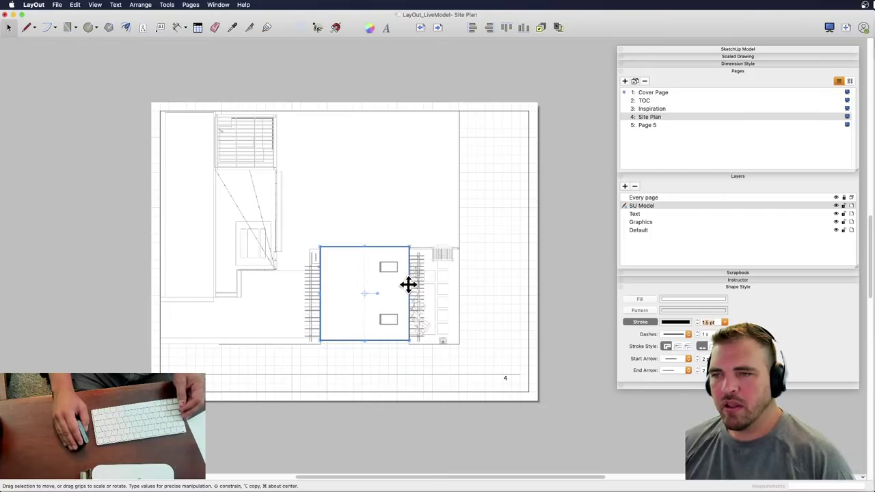
pyautogui.click(499, 342)
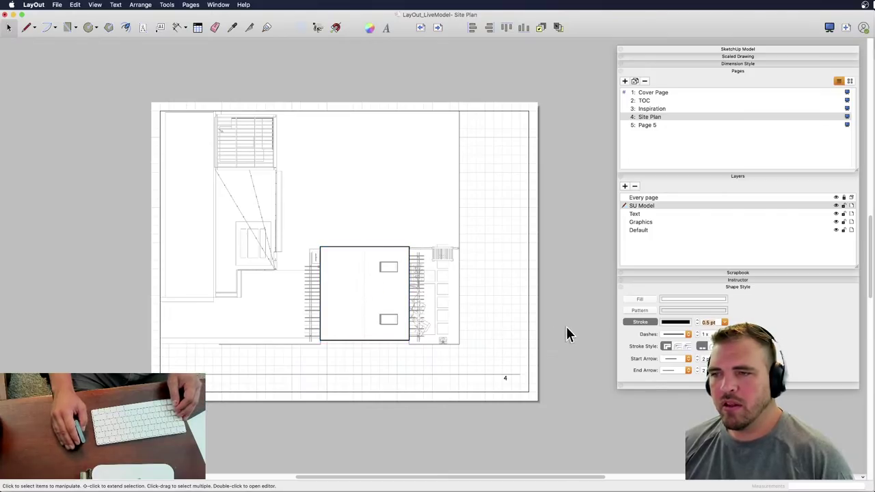
# - Copy the rectangle to the upper left and stretch it down the plan's left border
pyautogui.click(410, 301)
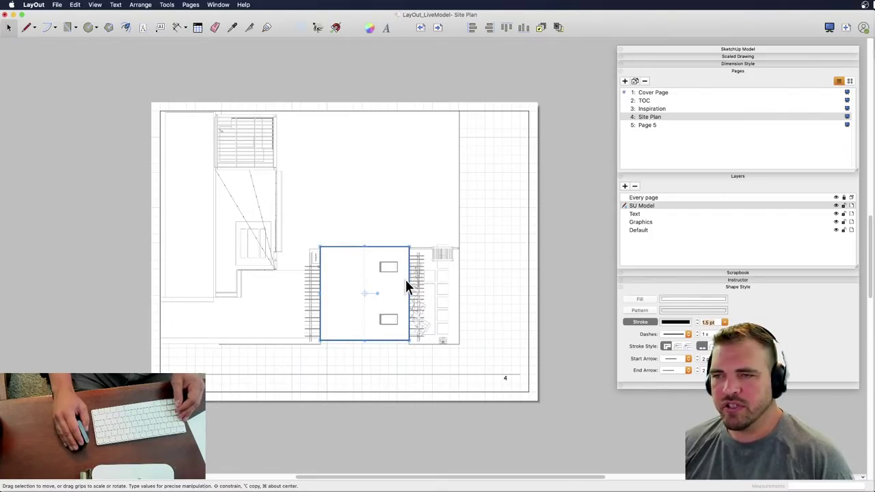
pyautogui.moveTo(408, 273); pyautogui.dragTo(215, 143)
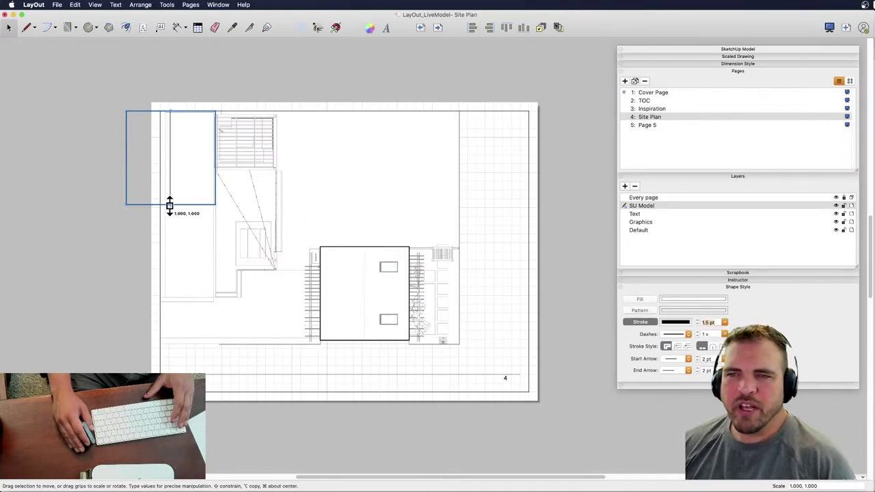
pyautogui.moveTo(169, 204); pyautogui.dragTo(170, 300)
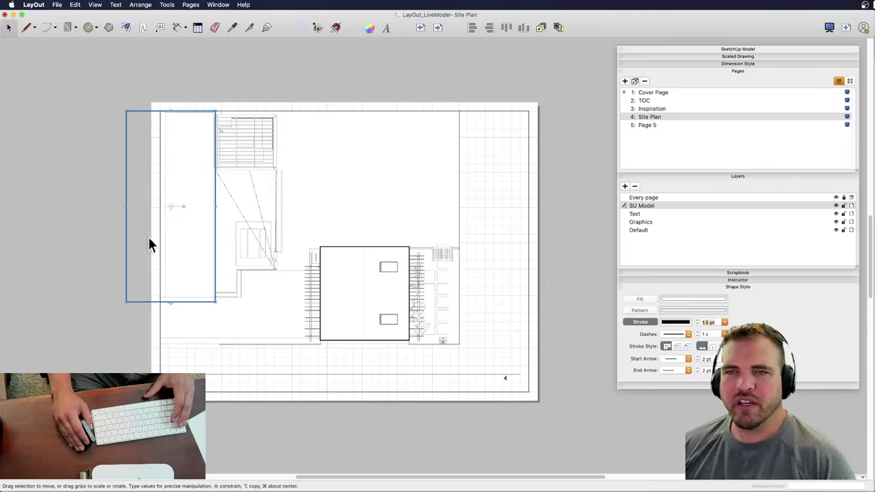
pyautogui.click(72, 166)
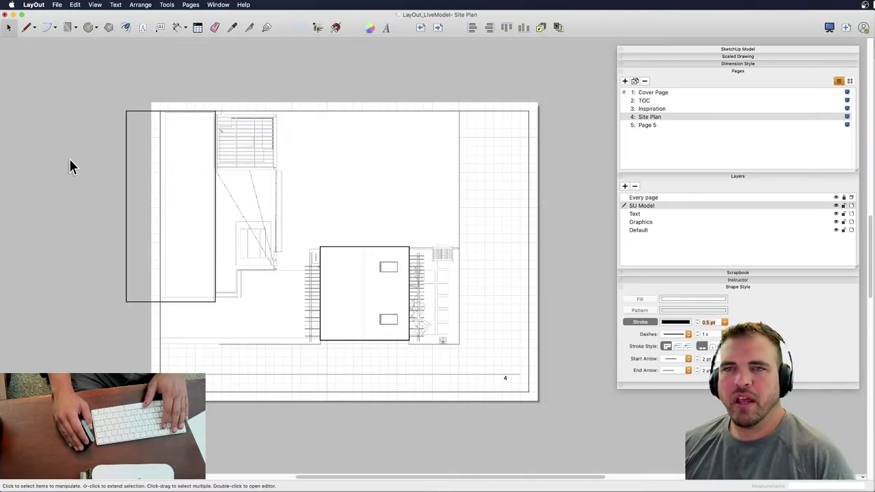
pyautogui.click(126, 196)
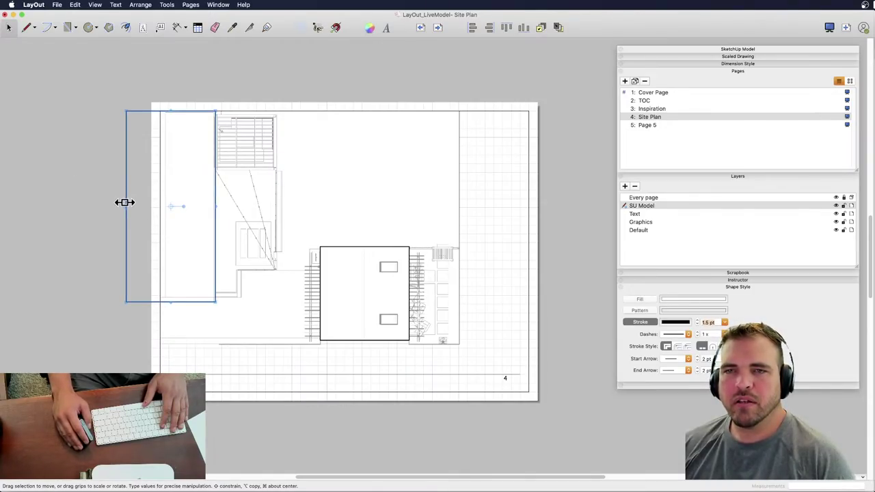
pyautogui.moveTo(124, 202); pyautogui.dragTo(155, 207)
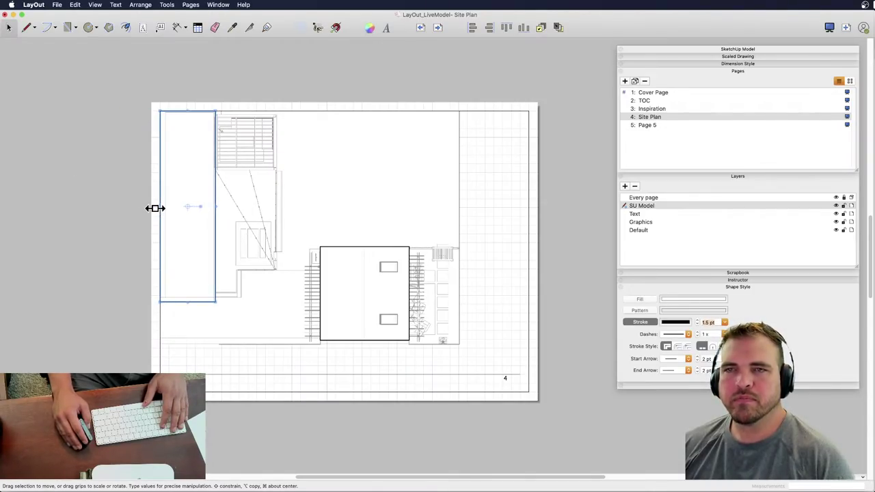
pyautogui.click(95, 218)
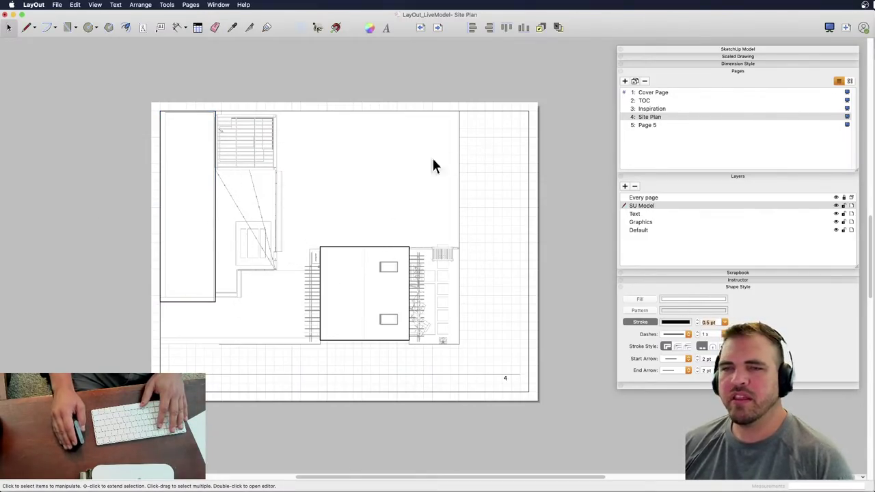
# - Set the site plan viewport's stroke to 2 pt with a dash pattern, then open its stroke colour
pyautogui.click(26, 30)
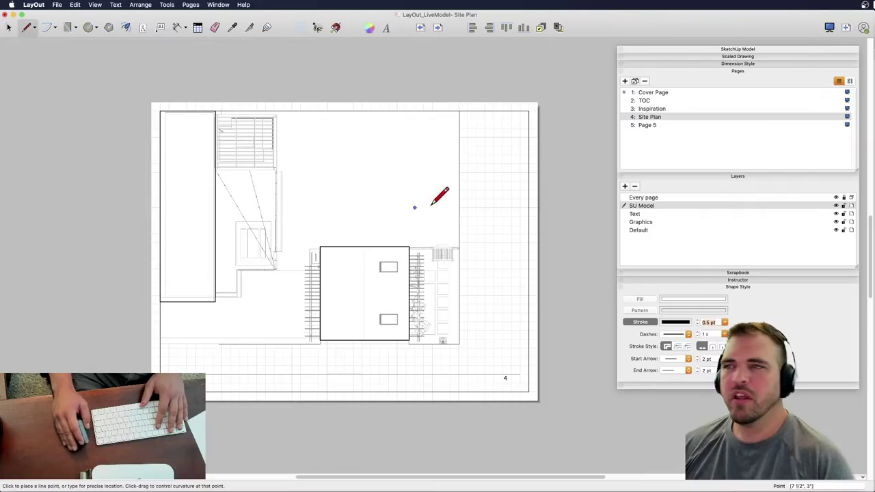
pyautogui.click(459, 111)
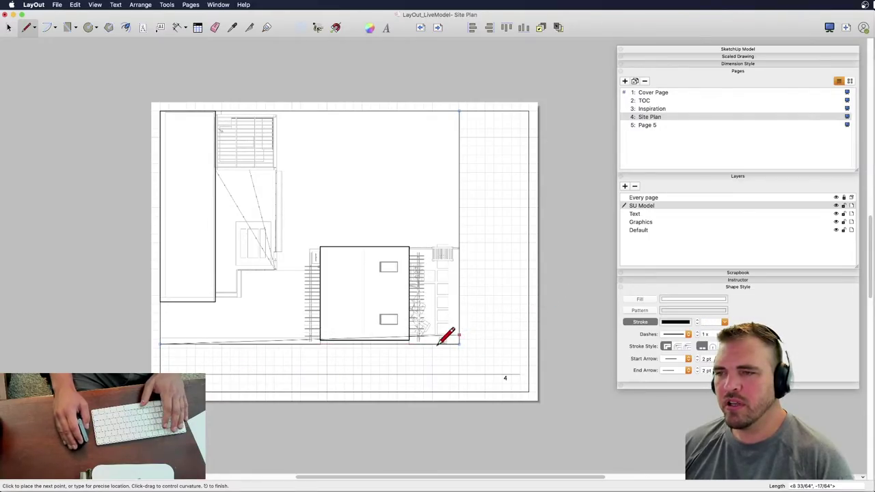
pyautogui.click(9, 28)
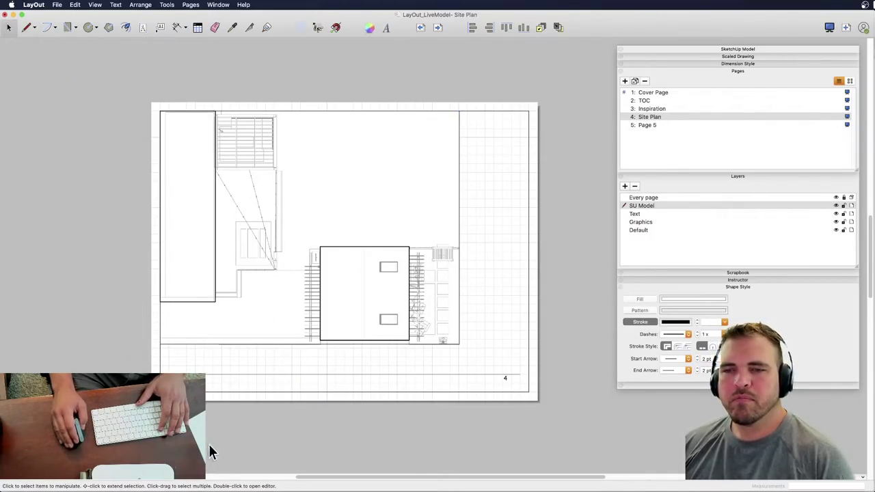
pyautogui.click(210, 342)
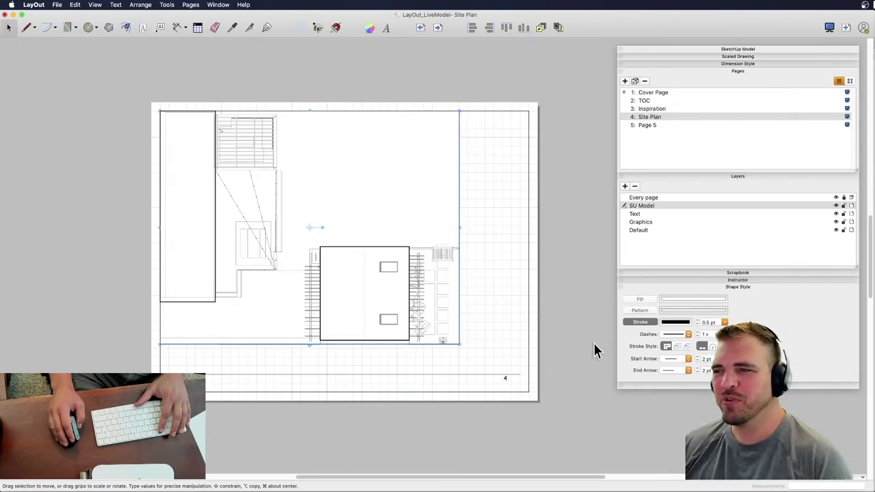
pyautogui.doubleClick(709, 322)
pyautogui.write('2')
pyautogui.press('Return')
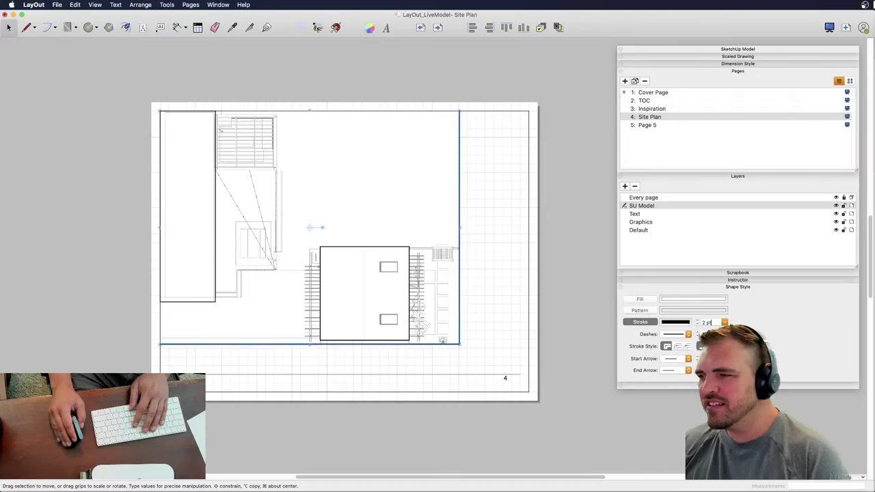
pyautogui.click(687, 335)
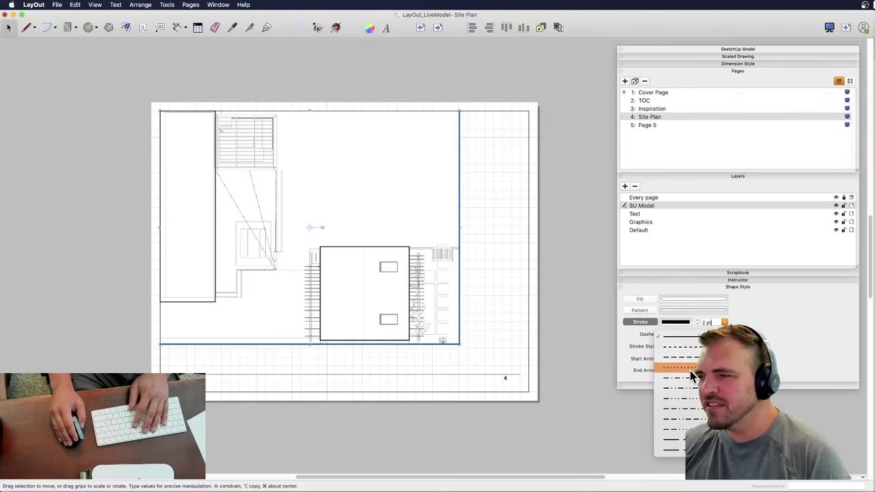
pyautogui.click(684, 337)
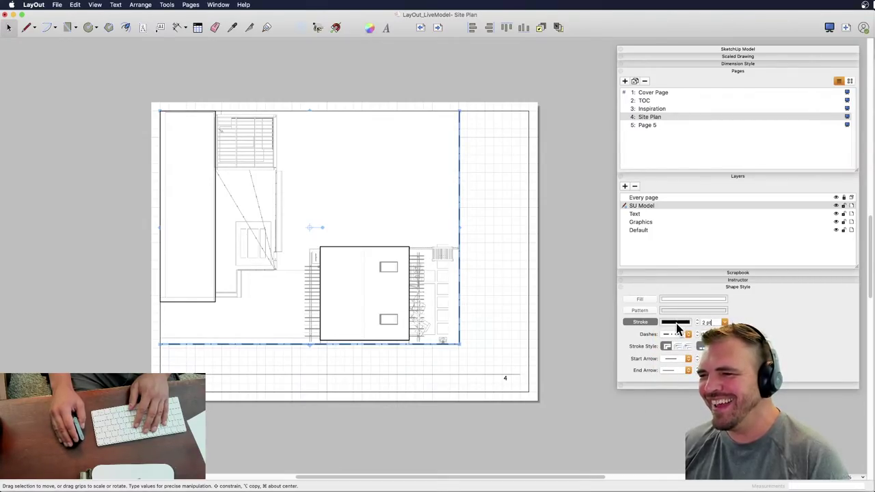
pyautogui.click(677, 322)
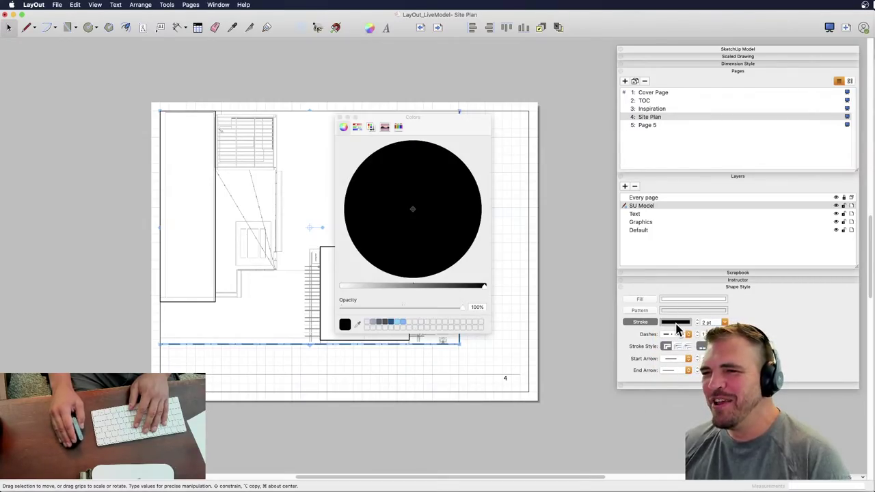
# - Pick a brightened red on the colour wheel for the viewport border and close the picker
pyautogui.click(396, 286)
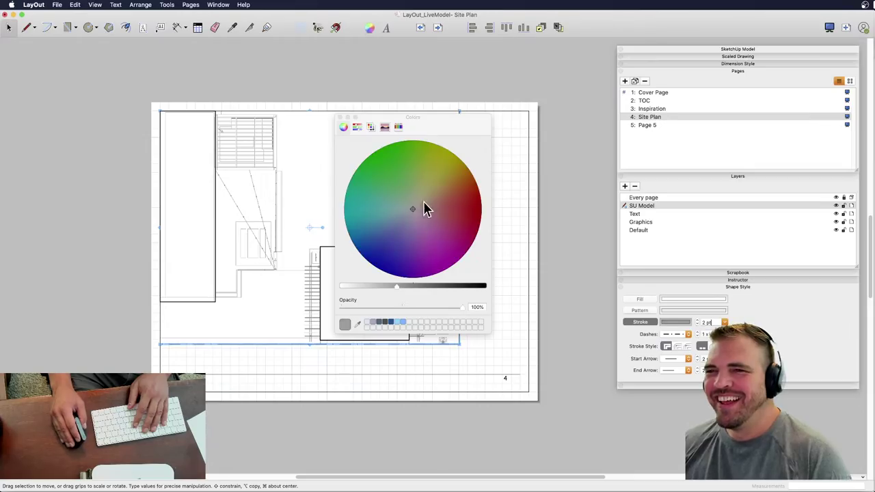
pyautogui.click(464, 205)
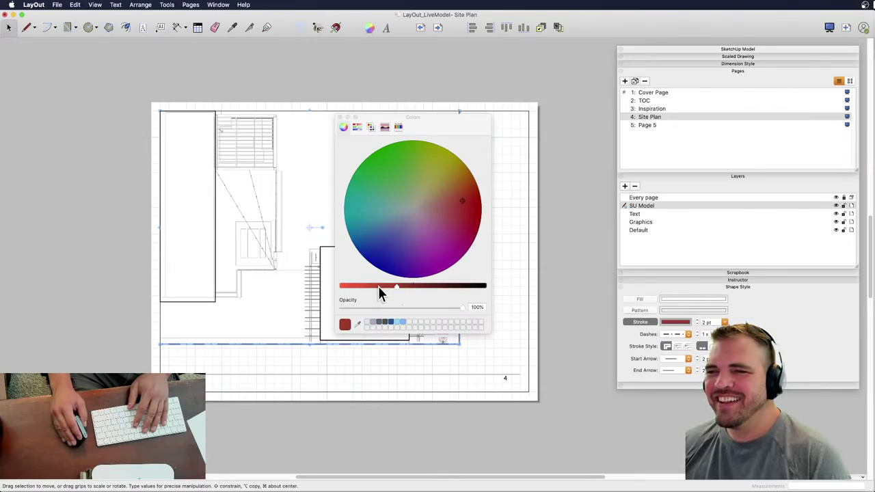
pyautogui.moveTo(378, 286); pyautogui.dragTo(368, 287)
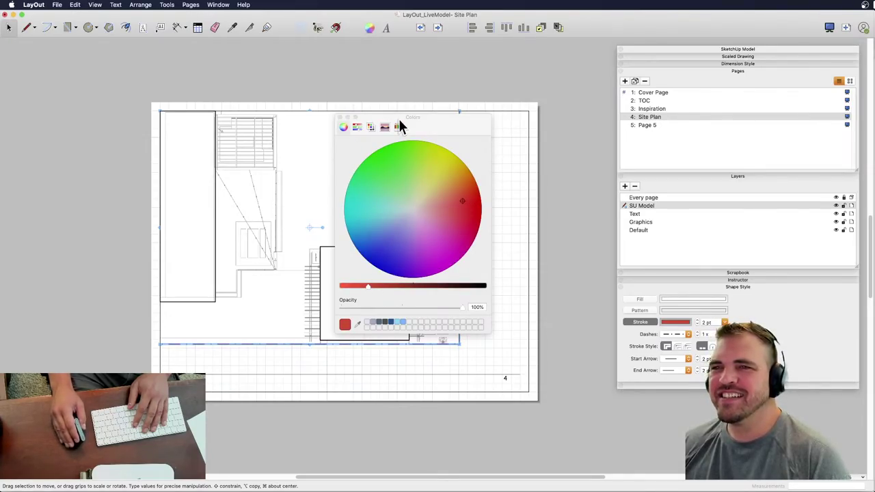
pyautogui.moveTo(401, 121); pyautogui.dragTo(542, 31)
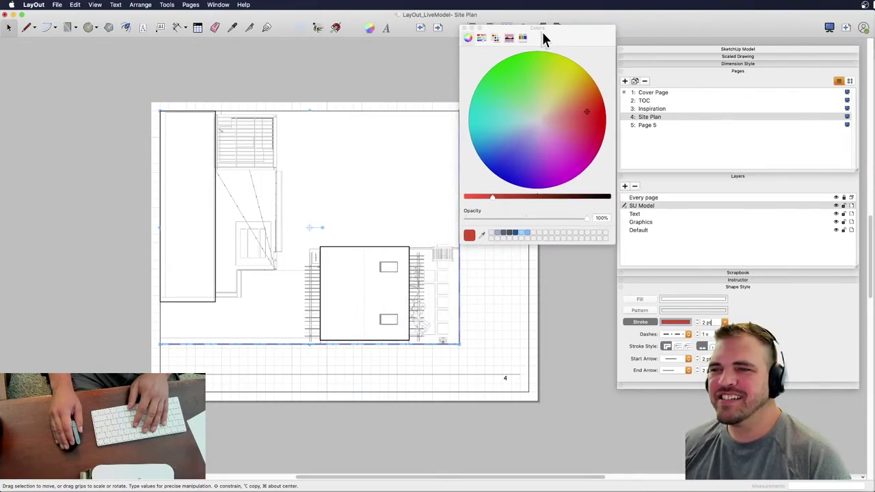
pyautogui.click(465, 34)
pyautogui.click(448, 77)
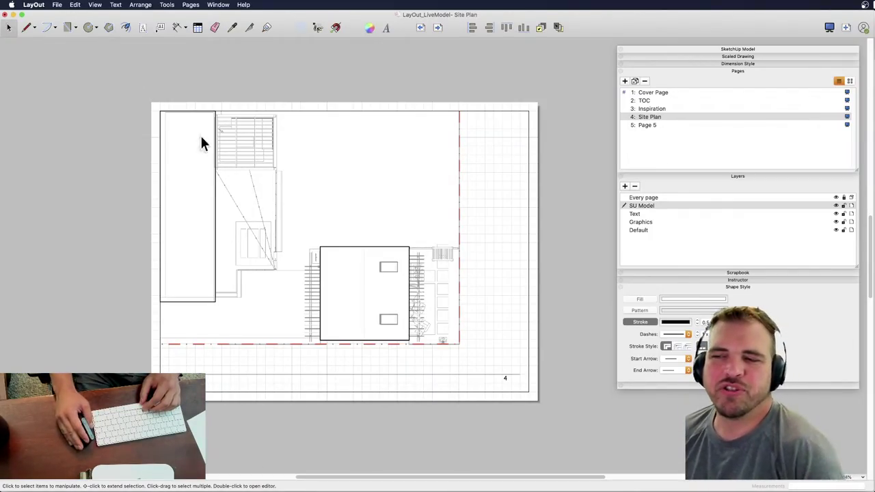
pyautogui.scroll(1, 318, 240)
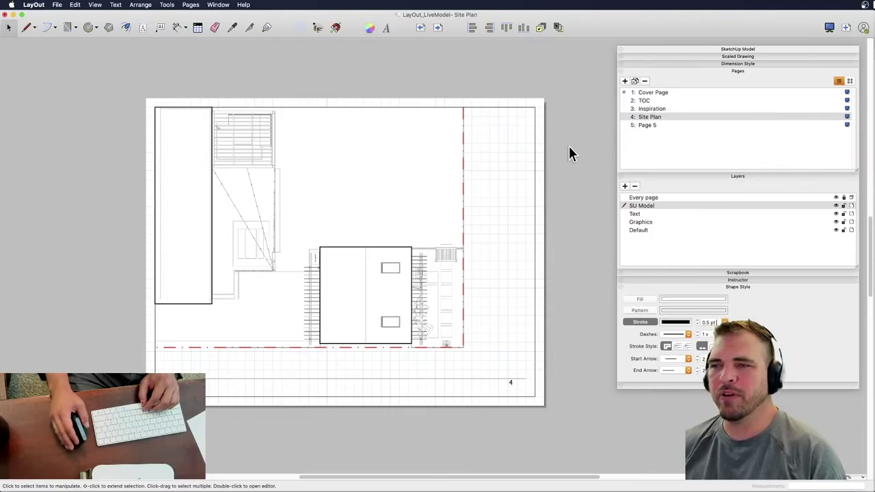
# - Back on the Site Plan page, select the central building and left rectangles
pyautogui.click(657, 126)
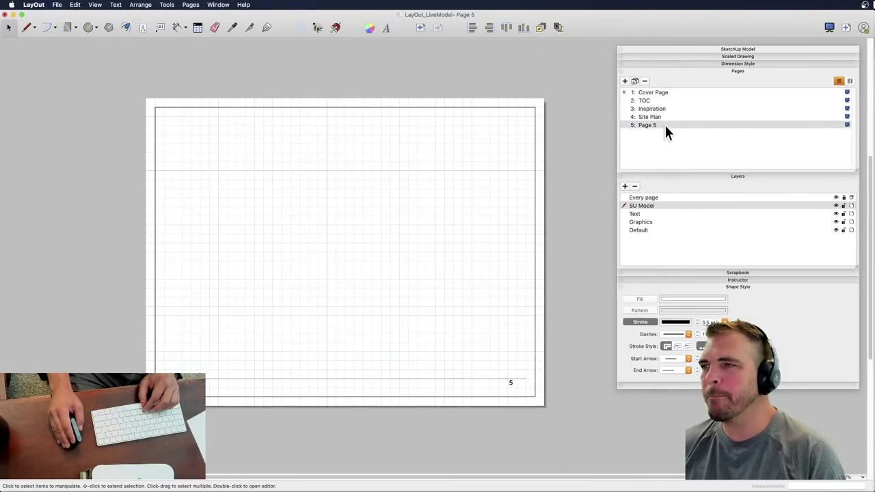
pyautogui.click(656, 116)
pyautogui.click(341, 261)
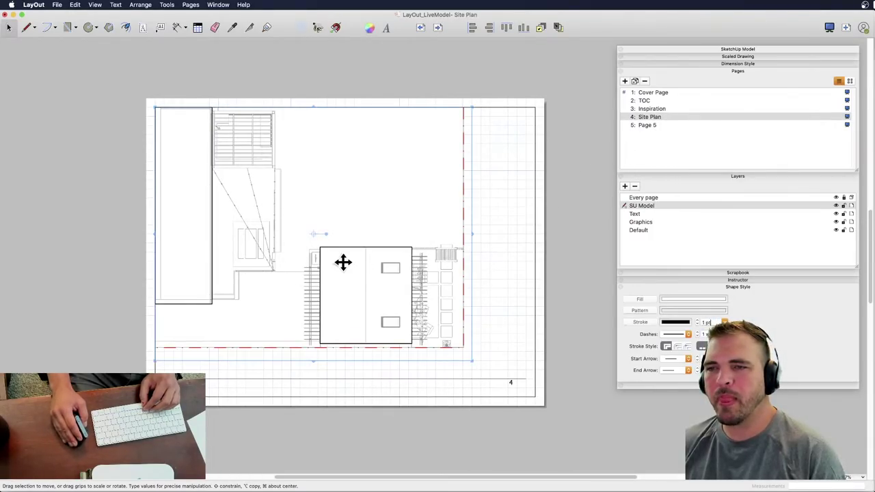
pyautogui.click(464, 273)
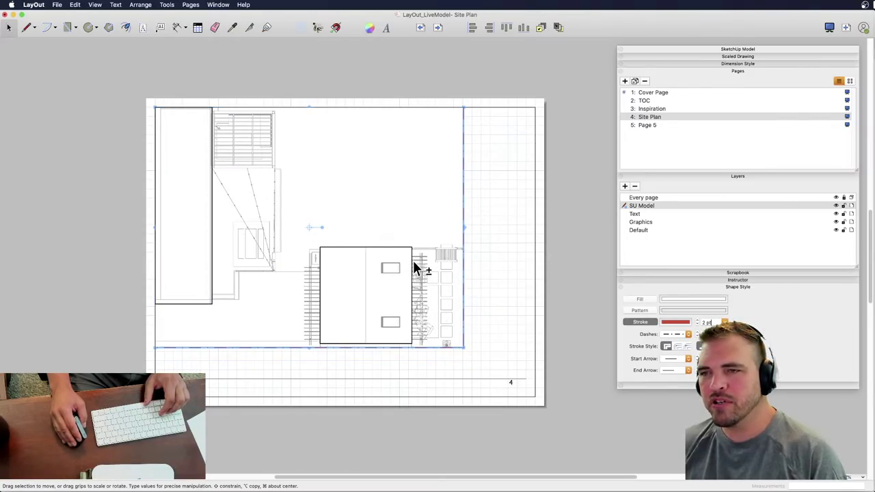
pyautogui.click(411, 260)
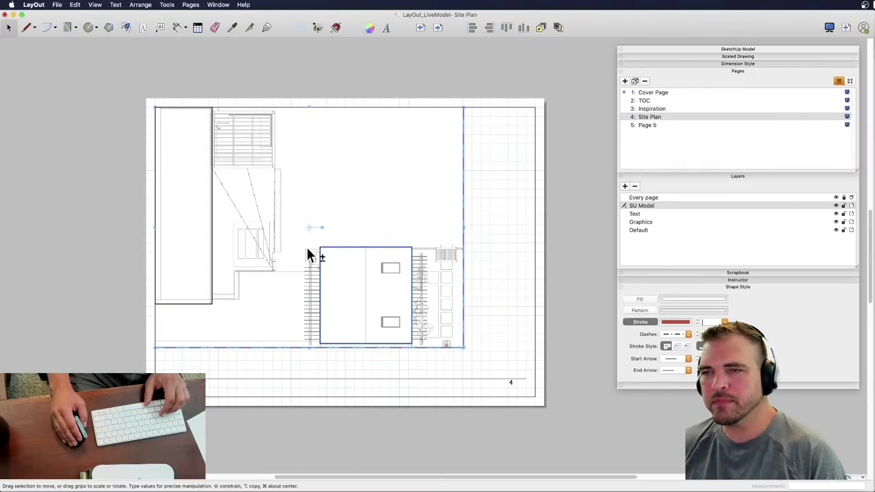
pyautogui.keyDown('shift'); pyautogui.click(213, 236); pyautogui.keyUp('shift')
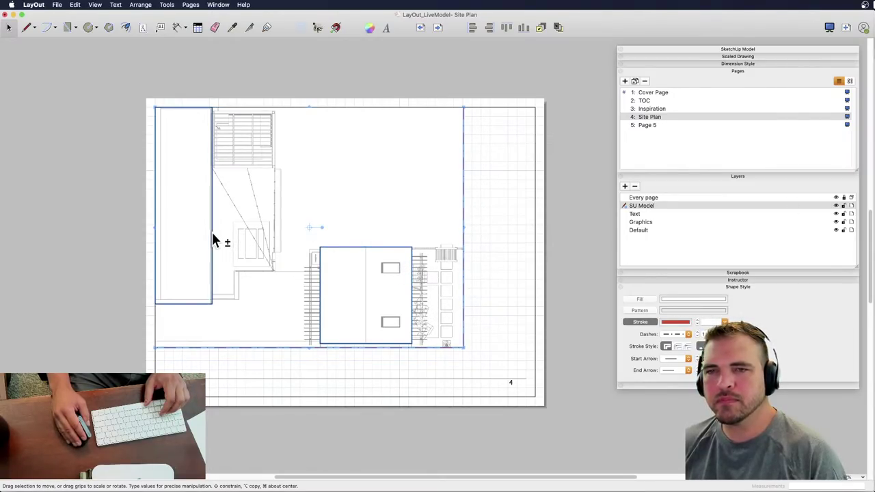
# - Move the rectangles to the Graphics layer and drag SU Model below Graphics
pyautogui.rightClick(463, 219)
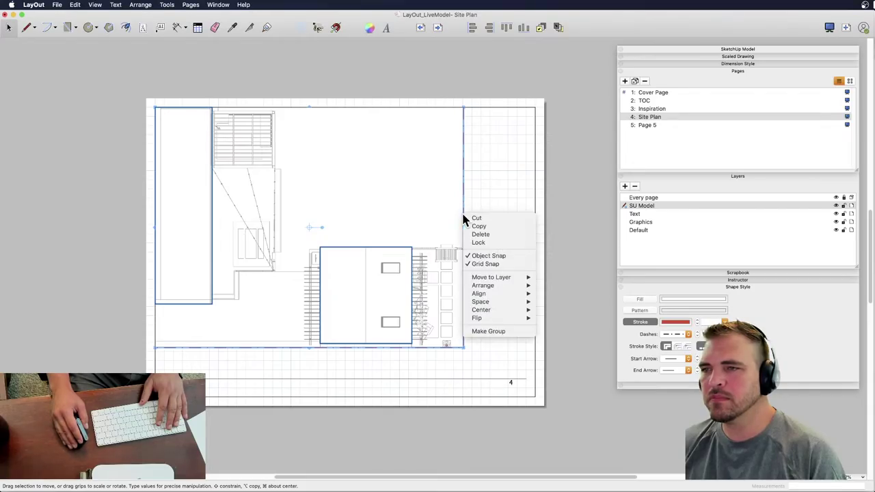
pyautogui.moveTo(522, 278)
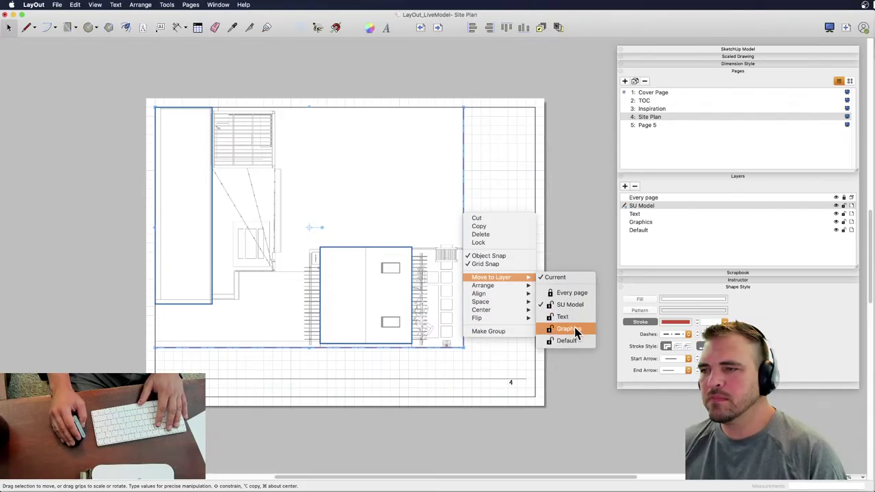
pyautogui.click(568, 329)
pyautogui.click(576, 253)
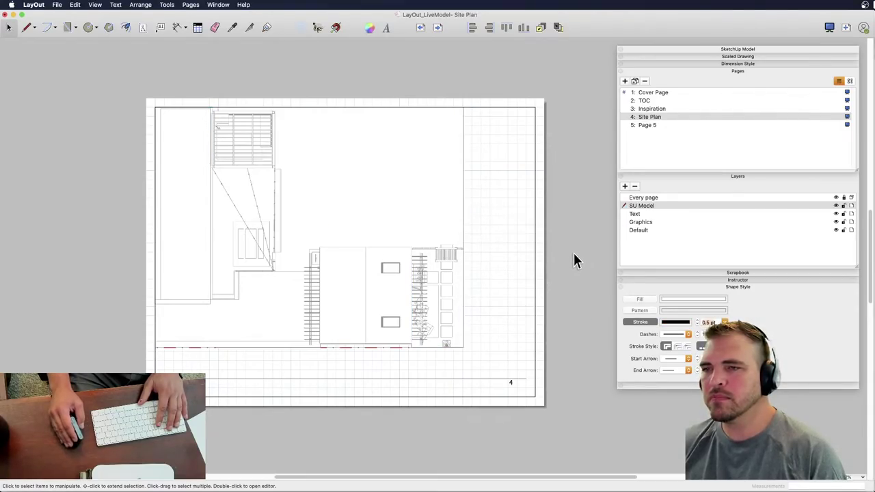
pyautogui.moveTo(650, 211); pyautogui.dragTo(651, 231)
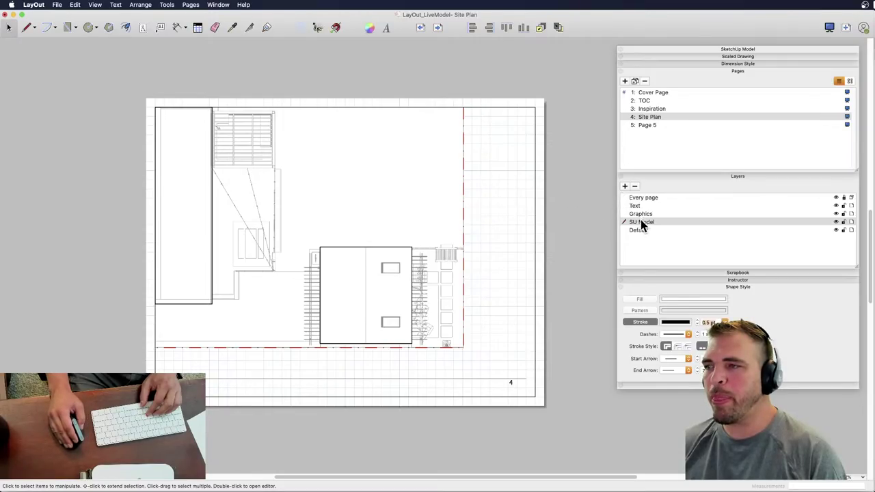
# - Duplicate the Site Plan page as a new Page 6
pyautogui.click(634, 81)
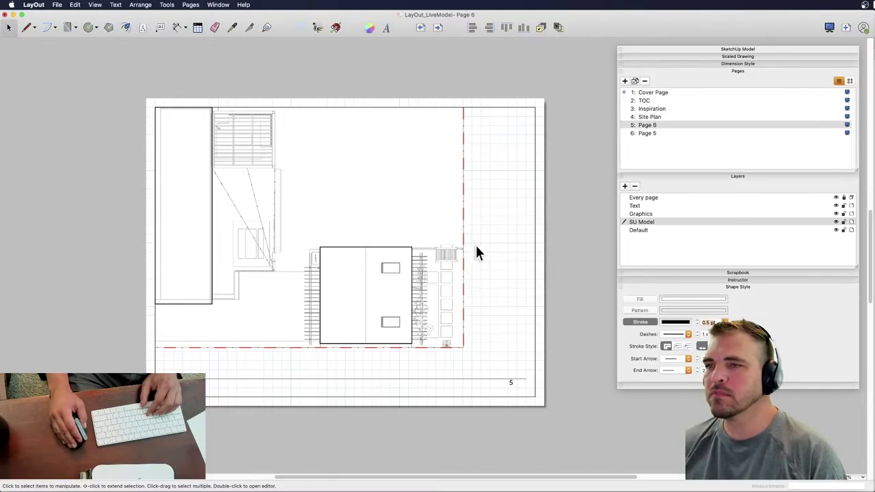
pyautogui.click(463, 228)
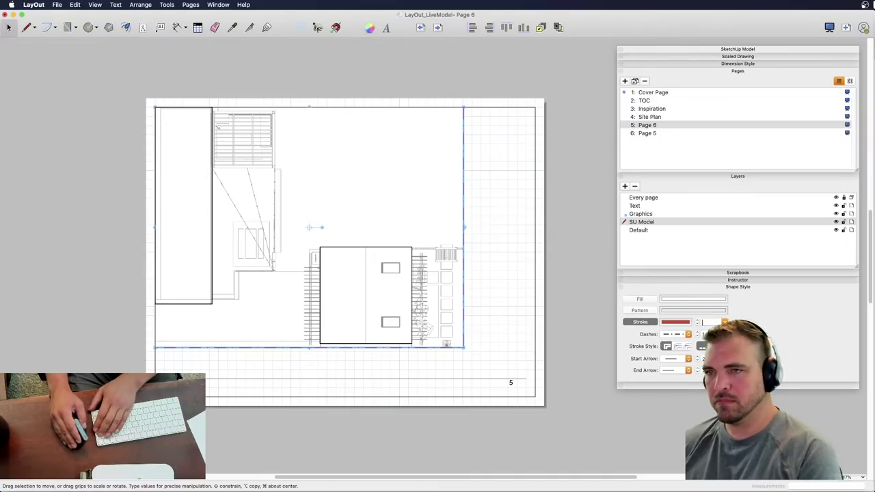
pyautogui.click(411, 264)
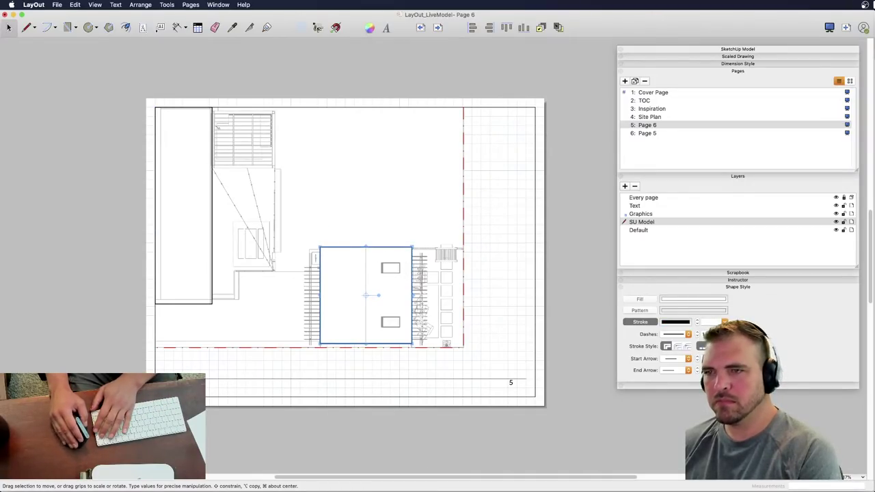
pyautogui.click(550, 233)
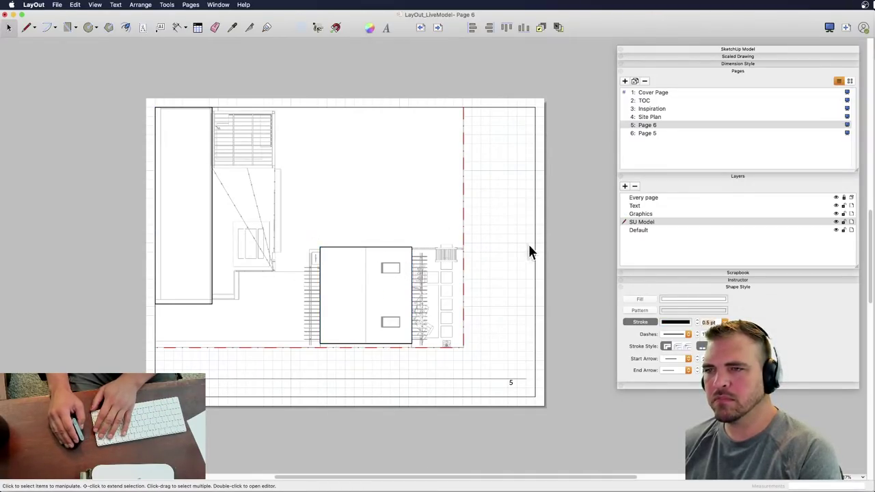
# - Shift the red dashed section-line viewport up and to the right
pyautogui.click(472, 236)
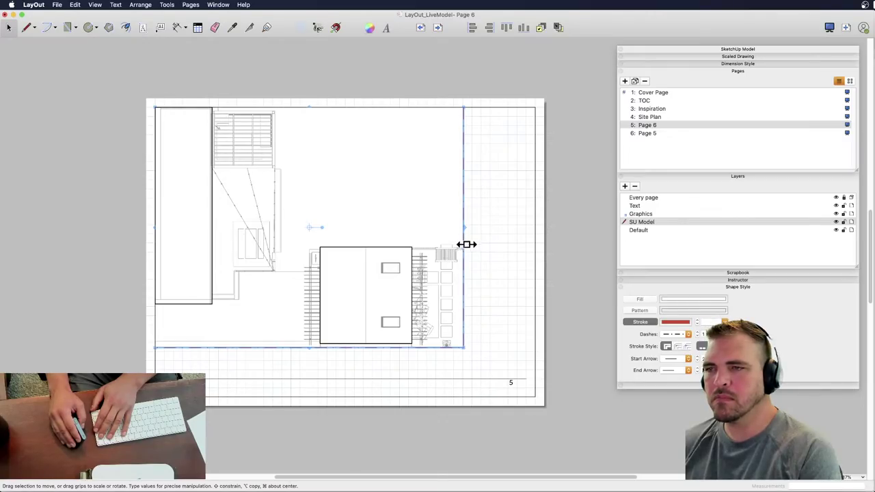
pyautogui.moveTo(471, 255); pyautogui.dragTo(496, 282)
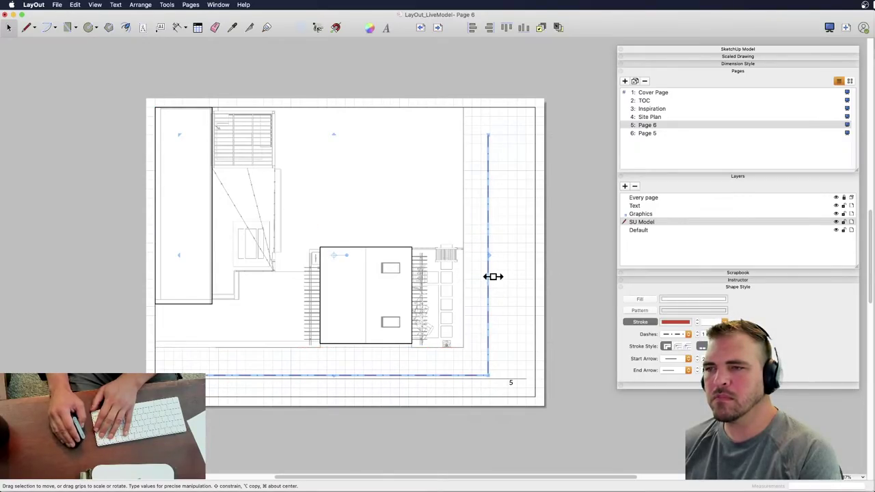
pyautogui.moveTo(487, 270); pyautogui.dragTo(554, 205)
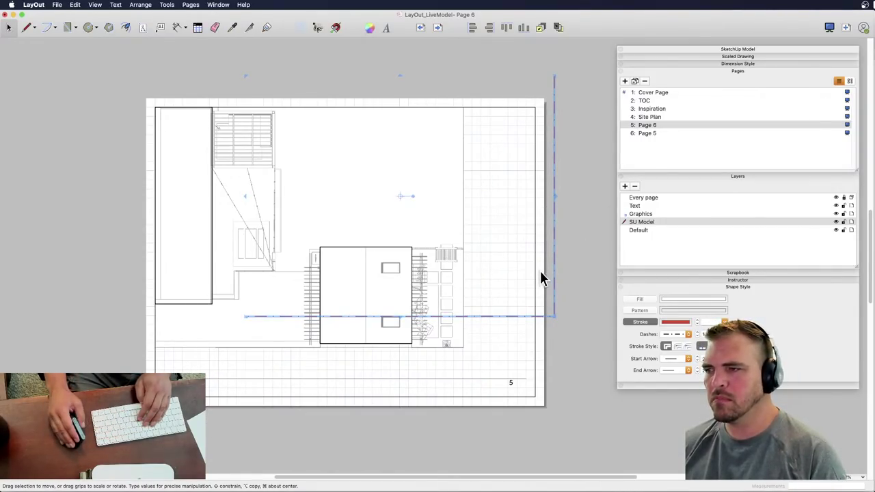
pyautogui.click(594, 278)
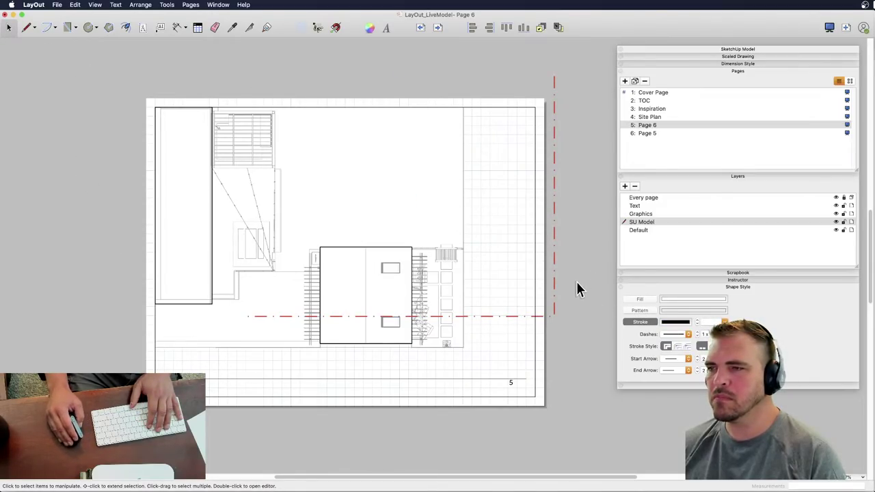
pyautogui.click(411, 286)
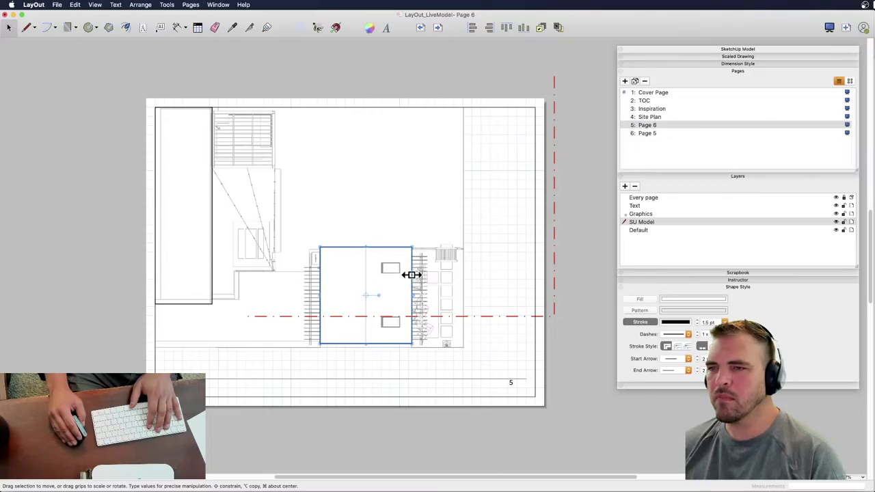
# - Drag the garage outline rectangle up past the page's top right edge
pyautogui.moveTo(410, 275); pyautogui.dragTo(524, 87)
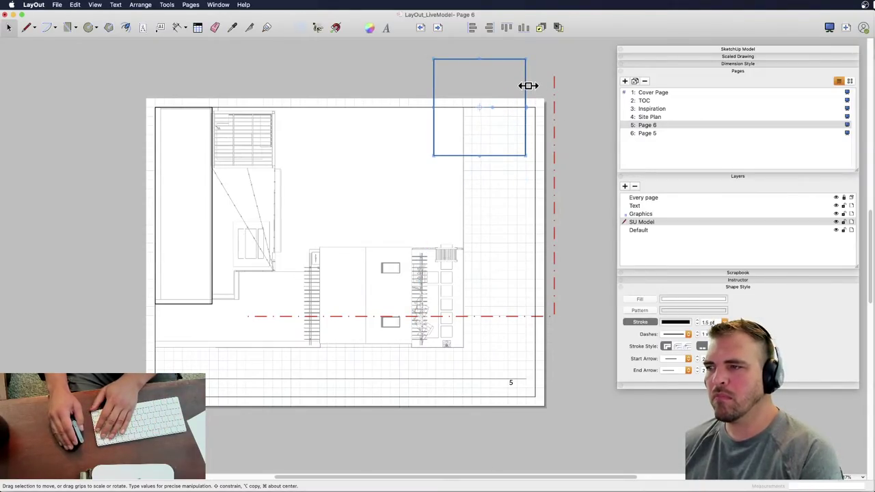
pyautogui.click(543, 68)
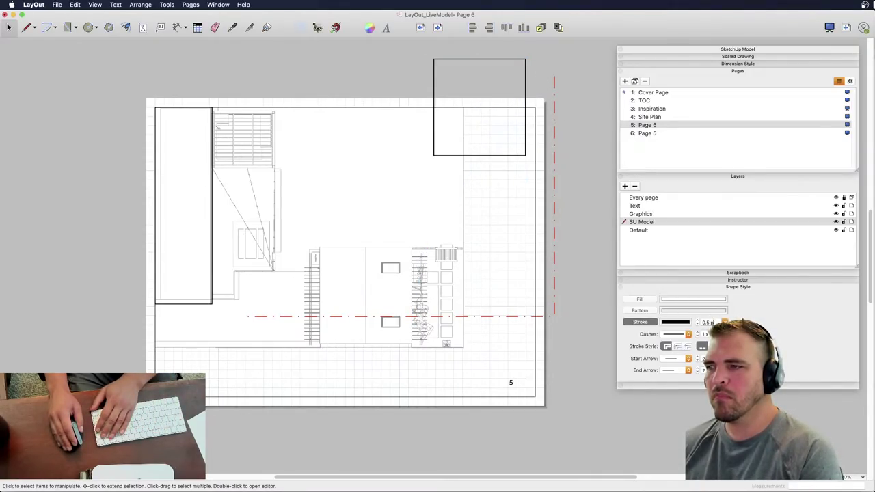
pyautogui.click(509, 73)
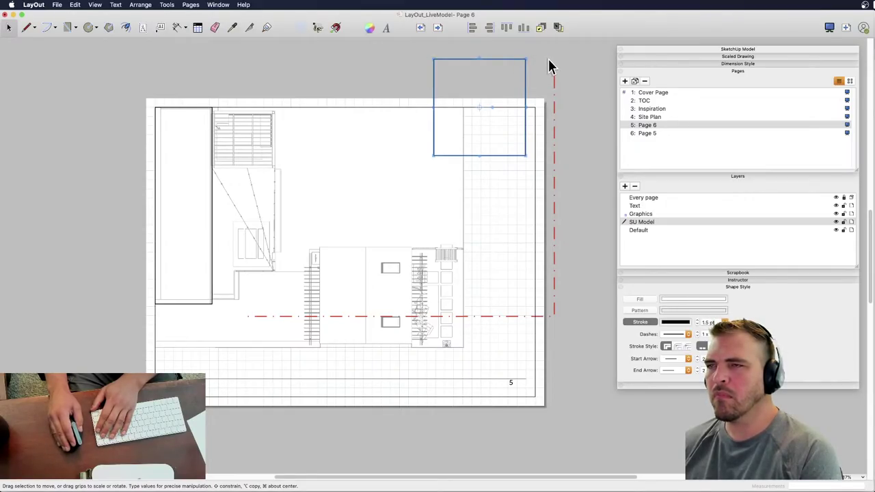
pyautogui.click(10, 30)
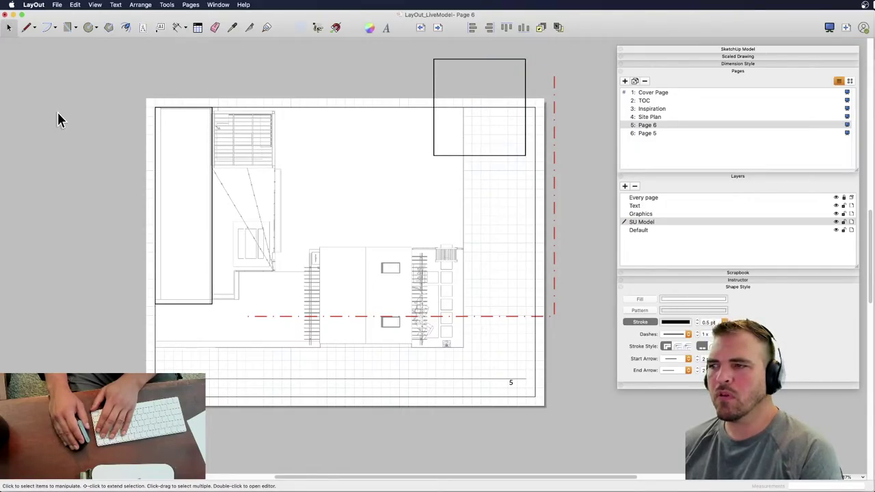
# - Move the tall left rectangle up beside the garage rectangle at the top edge
pyautogui.click(177, 108)
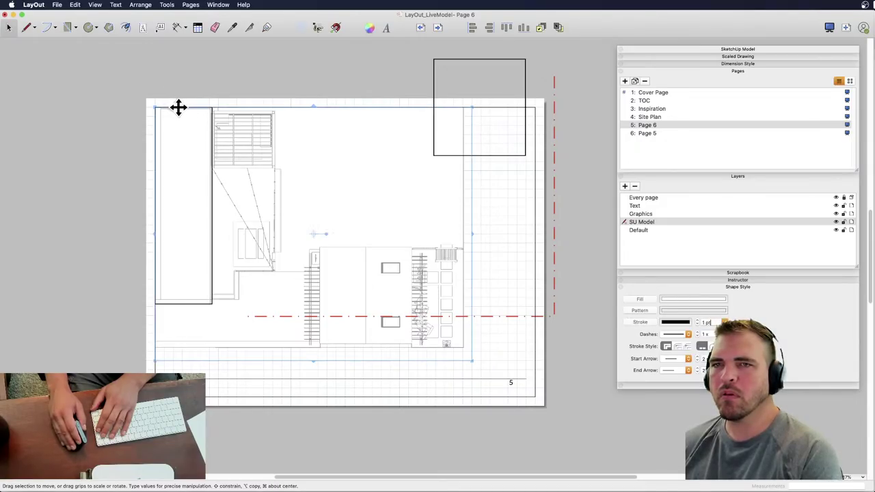
pyautogui.click(211, 178)
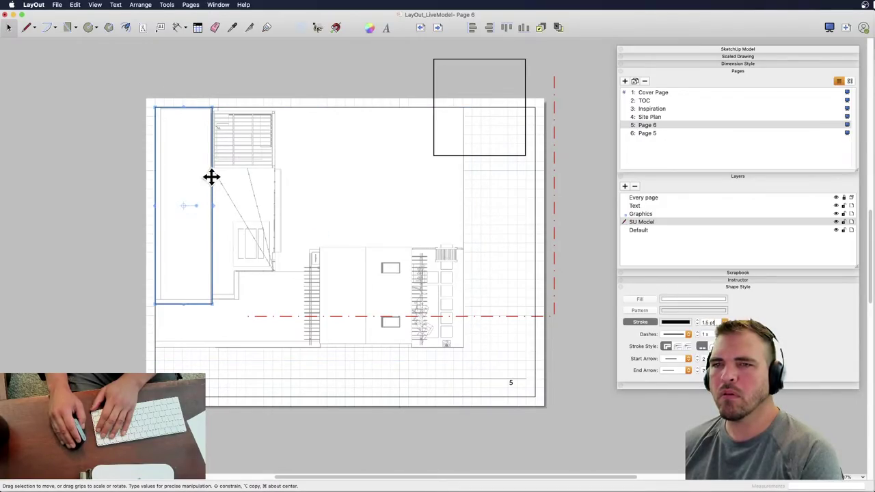
pyautogui.moveTo(211, 175); pyautogui.dragTo(424, 124)
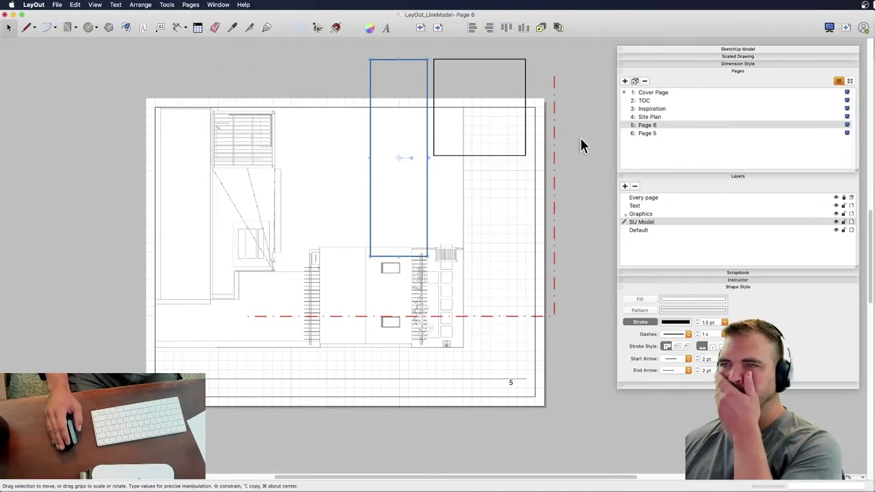
pyautogui.moveTo(562, 53); pyautogui.dragTo(401, 93)
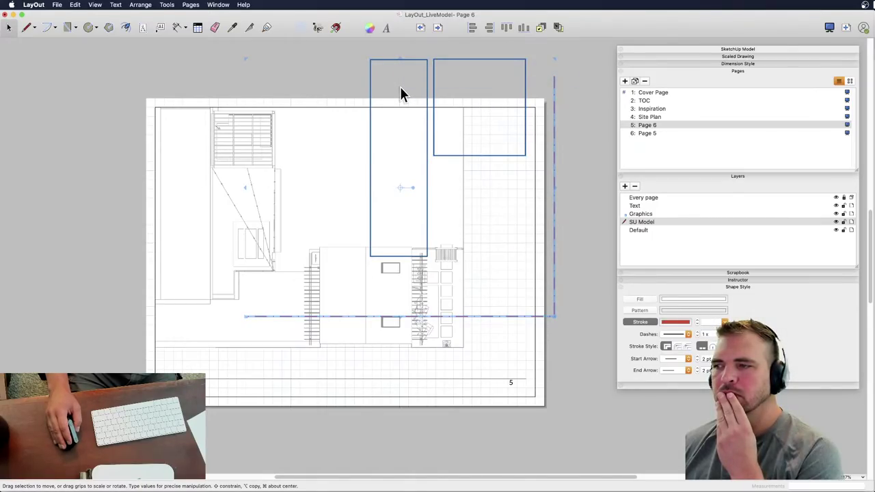
pyautogui.click(335, 73)
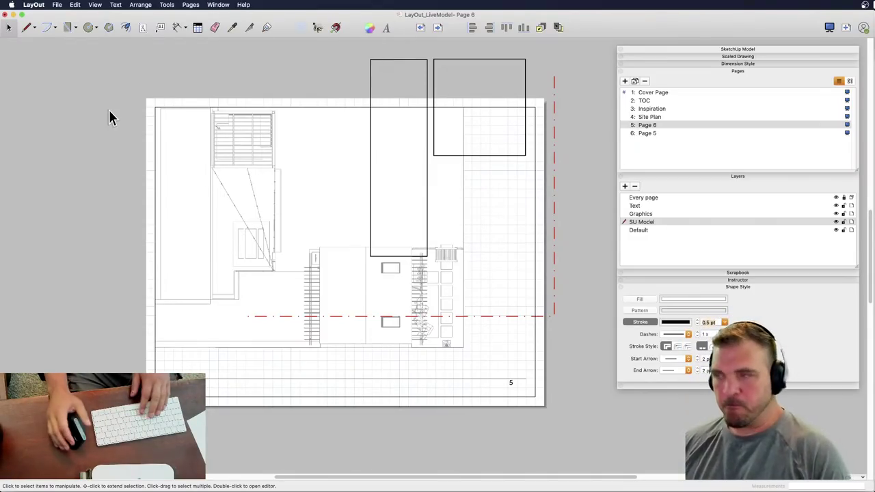
pyautogui.click(650, 118)
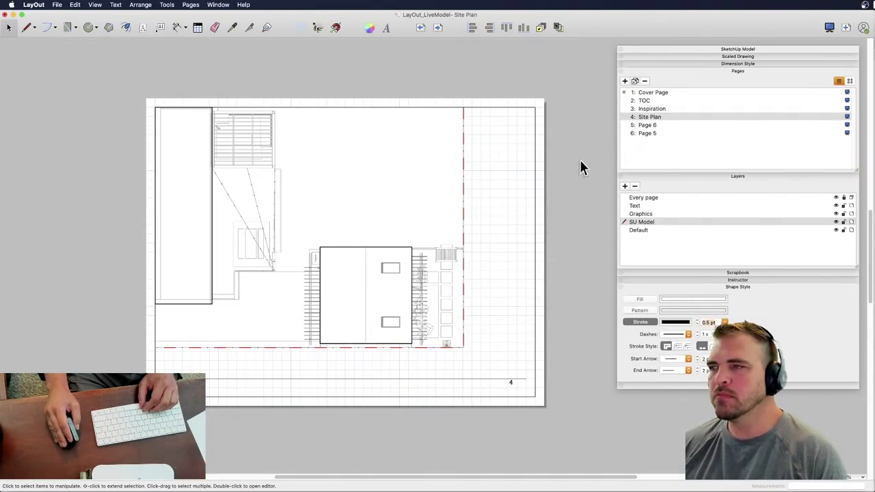
pyautogui.click(655, 125)
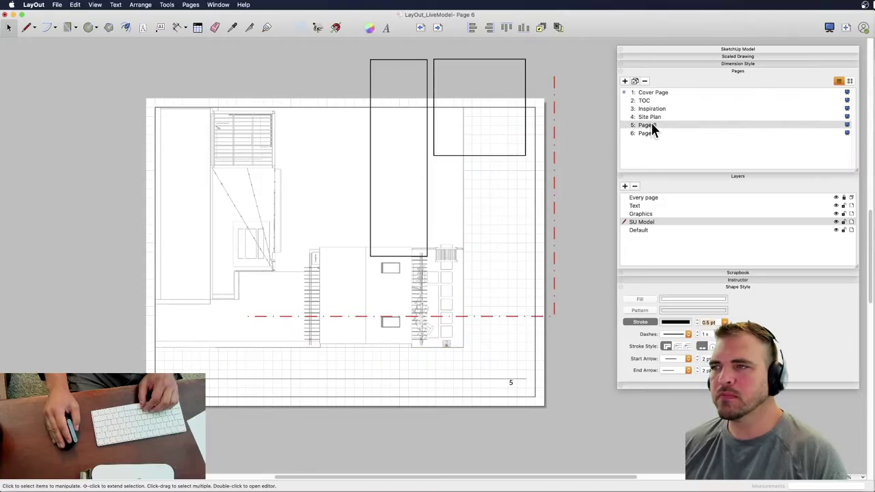
pyautogui.click(650, 116)
pyautogui.click(651, 108)
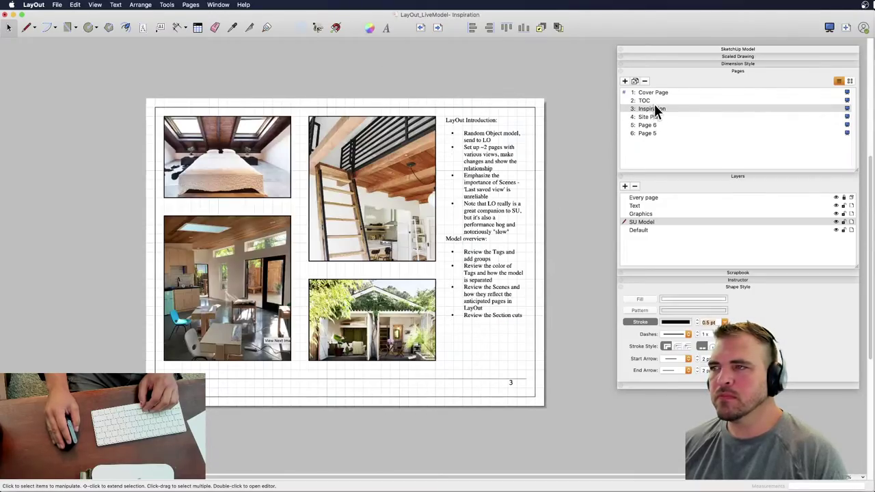
pyautogui.click(654, 101)
pyautogui.click(658, 92)
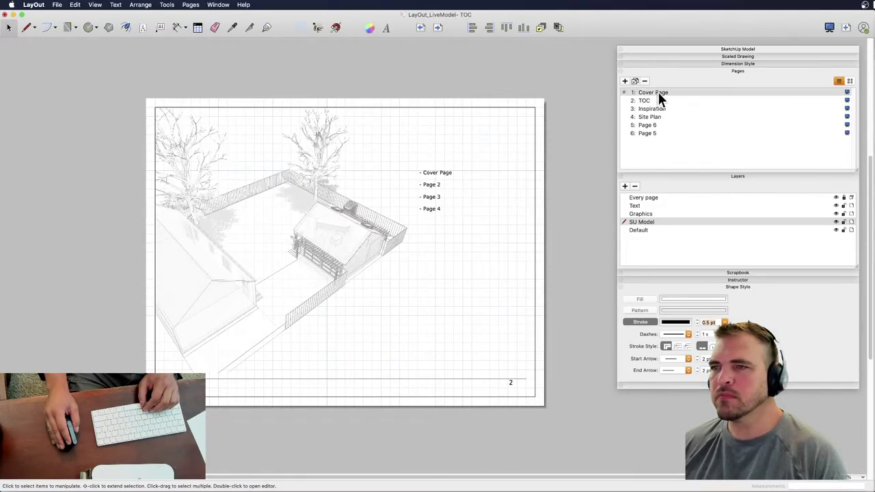
pyautogui.click(654, 102)
pyautogui.click(657, 108)
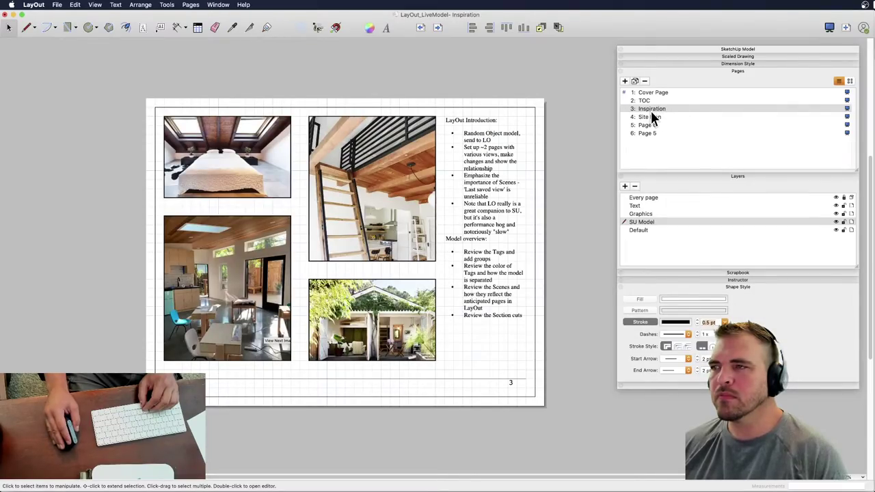
pyautogui.click(646, 102)
pyautogui.click(425, 186)
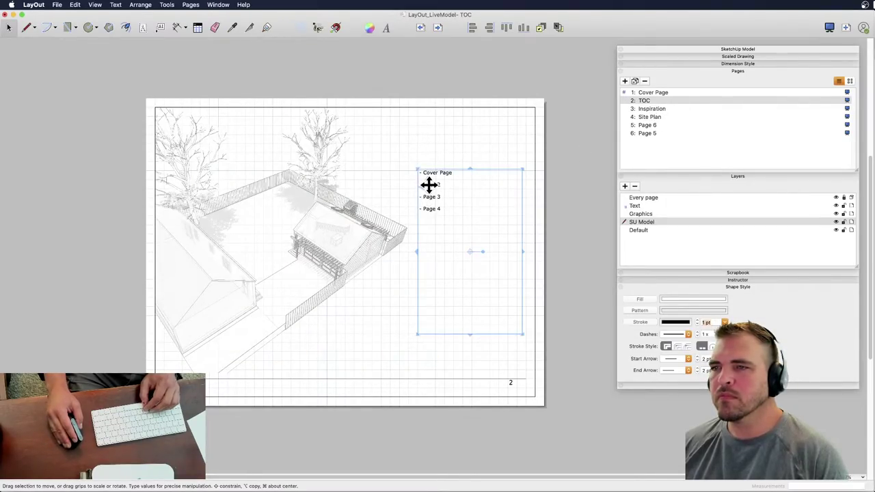
pyautogui.click(644, 110)
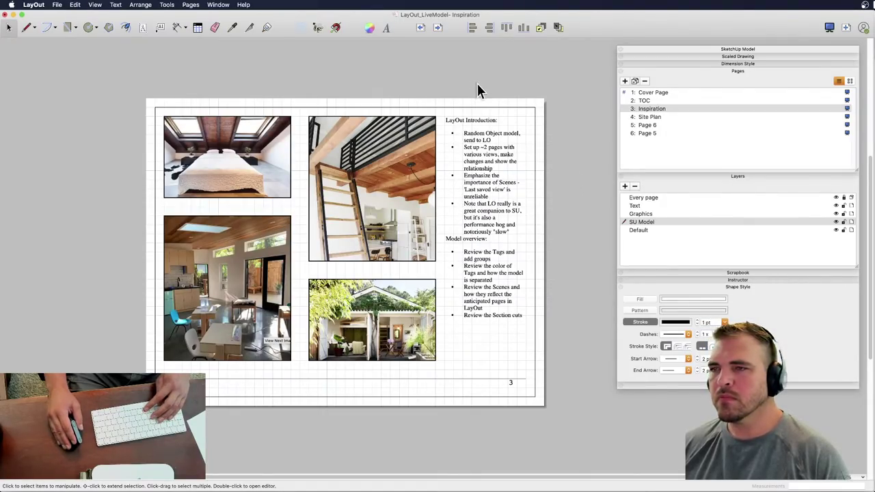
pyautogui.click(646, 118)
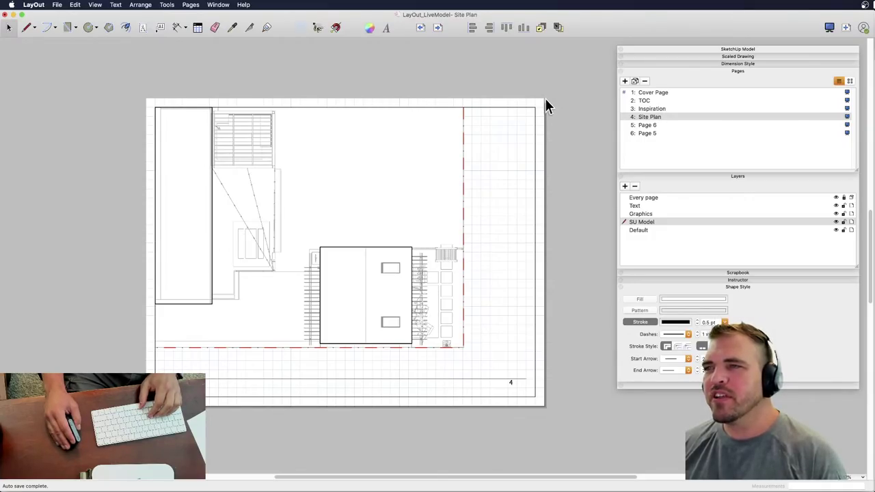
# - Open Page 6 and select the upper-right rectangle and the red section-line group
pyautogui.click(659, 126)
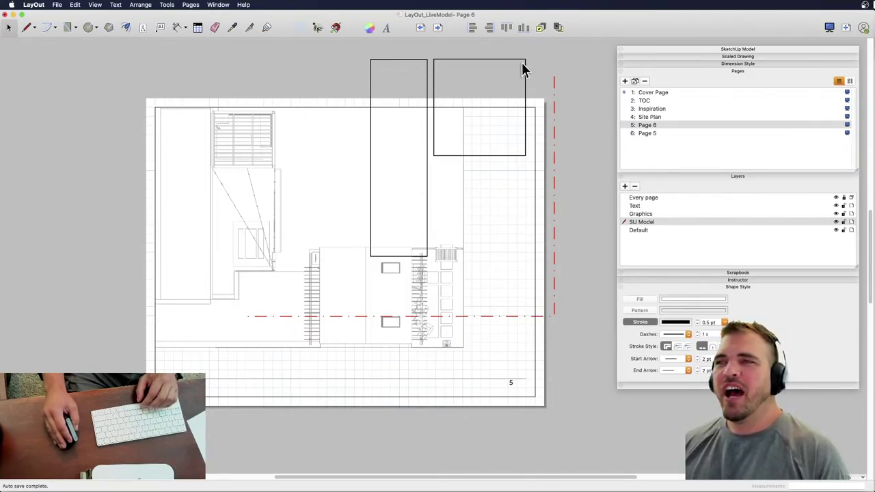
pyautogui.click(499, 73)
pyautogui.click(383, 78)
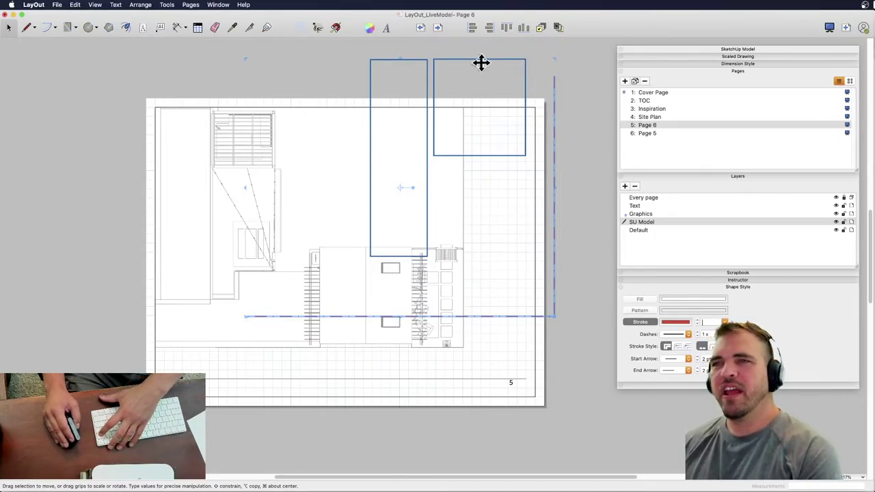
pyautogui.click(709, 323)
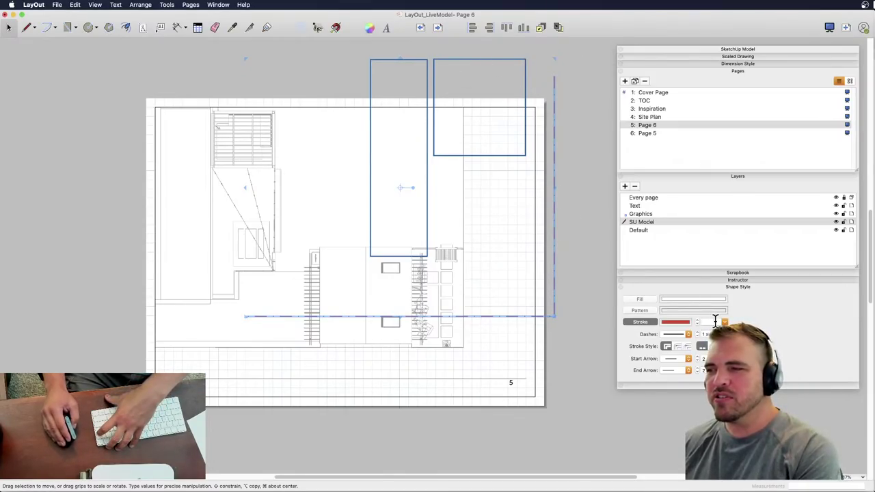
pyautogui.click(580, 81)
pyautogui.click(540, 86)
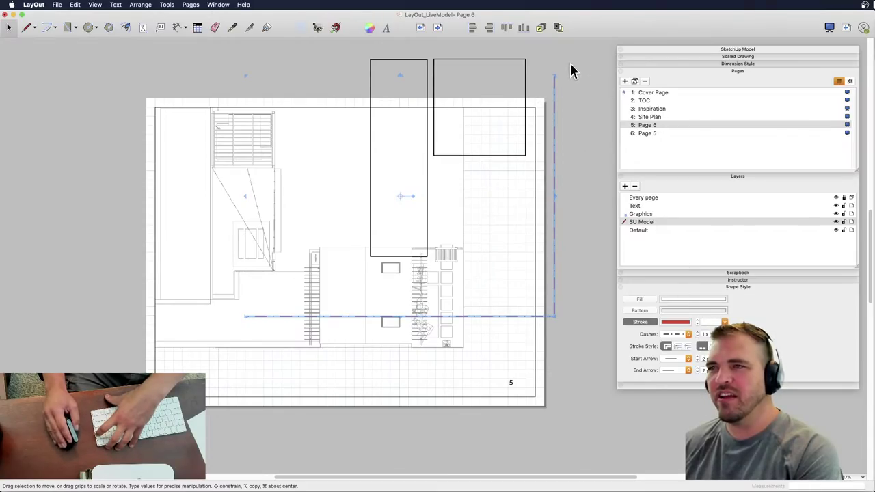
pyautogui.click(384, 82)
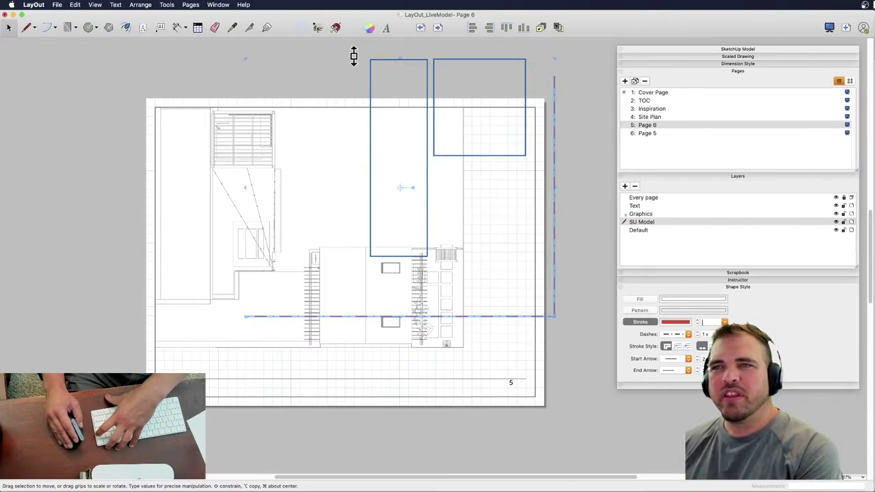
# - Select the right and left outline rectangles together to check what they pick
pyautogui.click(575, 69)
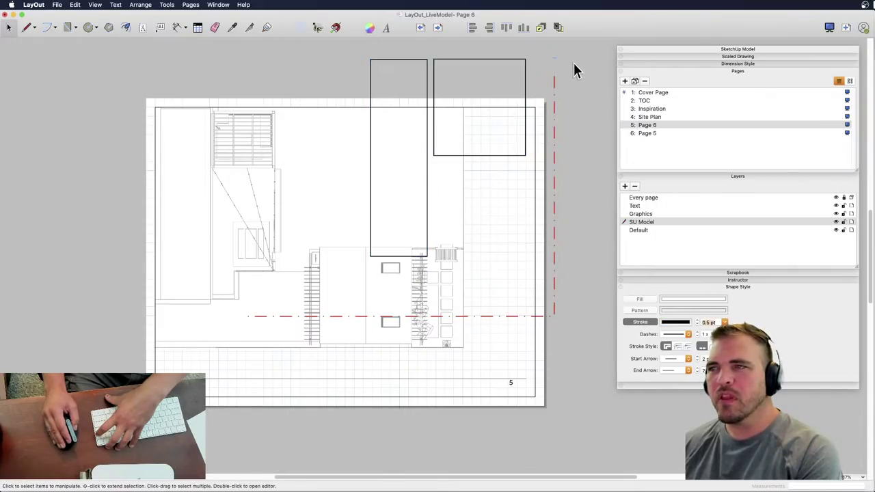
pyautogui.click(522, 73)
pyautogui.keyDown('shift'); pyautogui.click(418, 85); pyautogui.keyUp('shift')
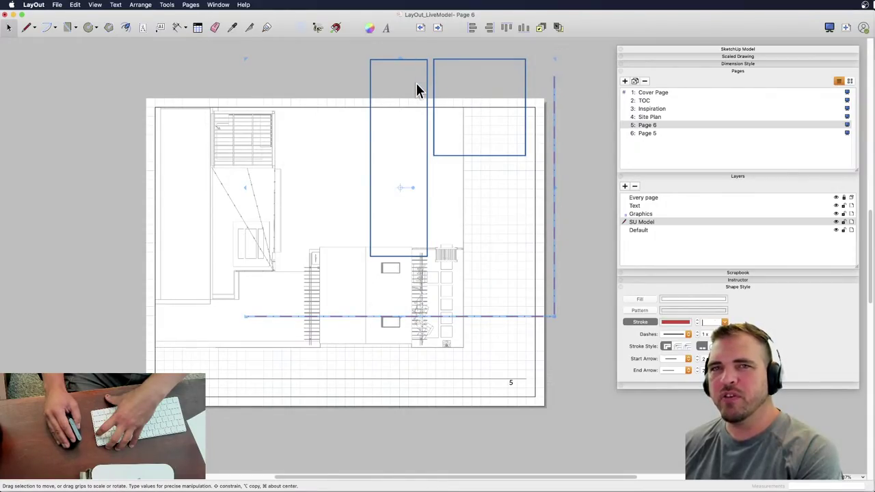
pyautogui.click(572, 63)
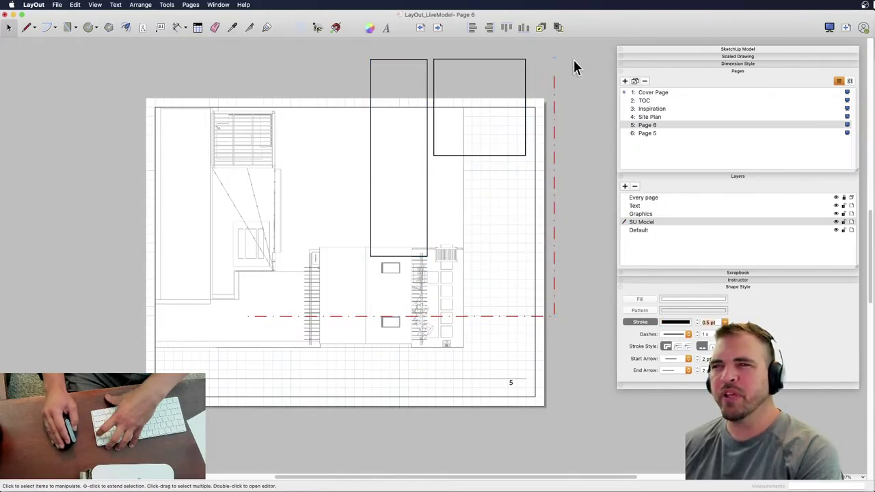
pyautogui.click(434, 62)
pyautogui.keyDown('shift'); pyautogui.click(425, 70); pyautogui.keyUp('shift')
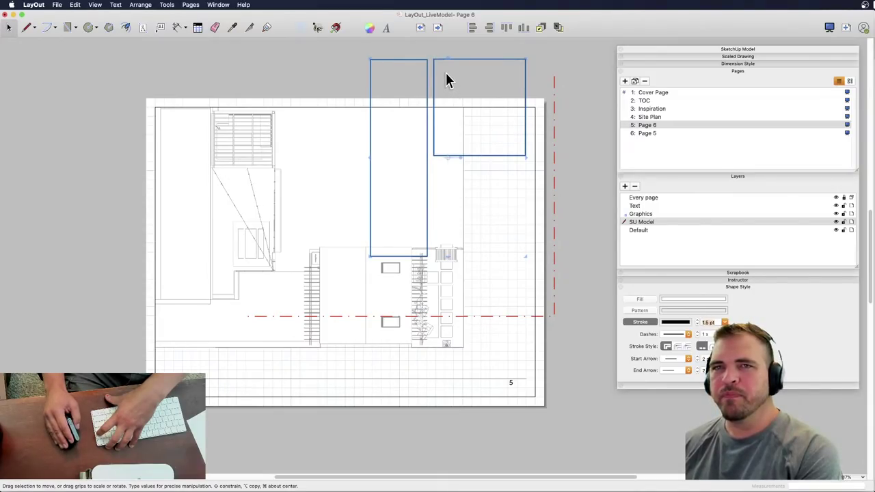
pyautogui.click(573, 83)
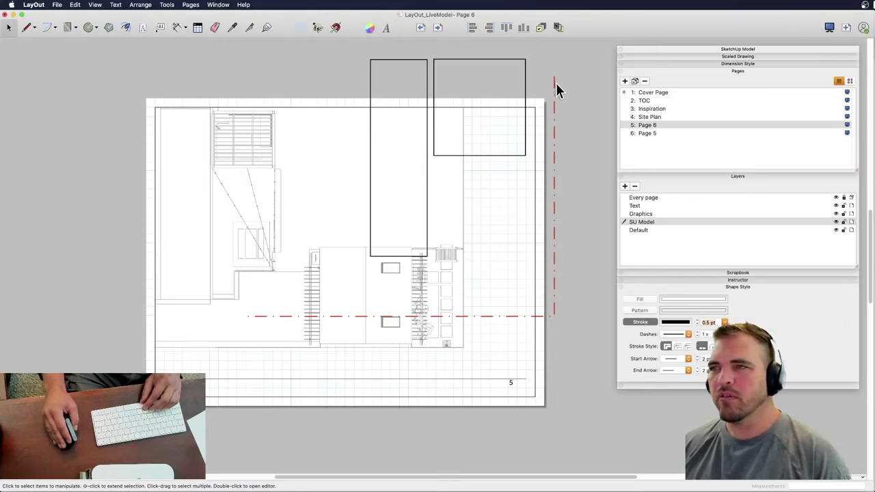
# - Reselect the red dashed section lines and the right rectangle, briefly trying the Line tool
pyautogui.click(554, 85)
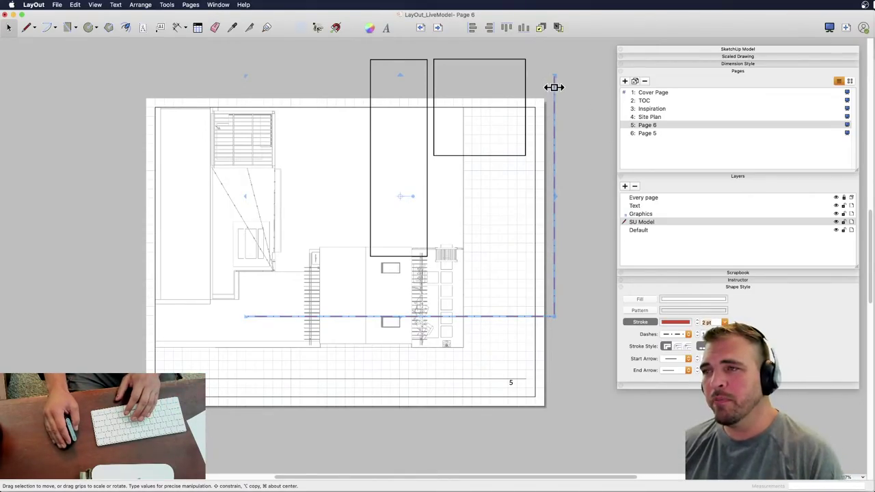
pyautogui.click(566, 100)
pyautogui.click(554, 94)
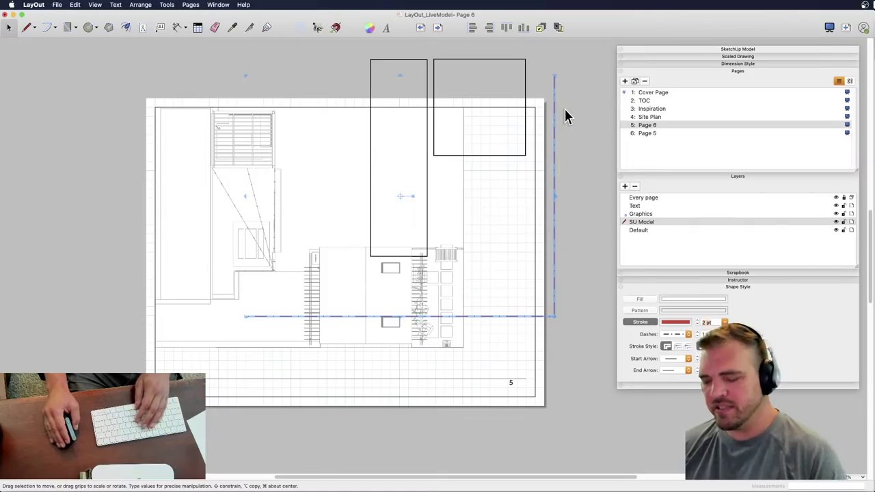
pyautogui.click(535, 65)
pyautogui.click(513, 73)
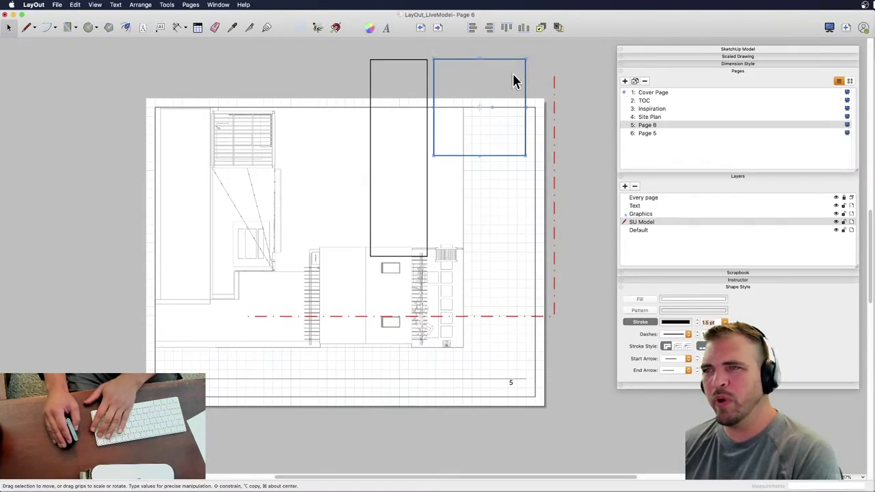
pyautogui.click(28, 27)
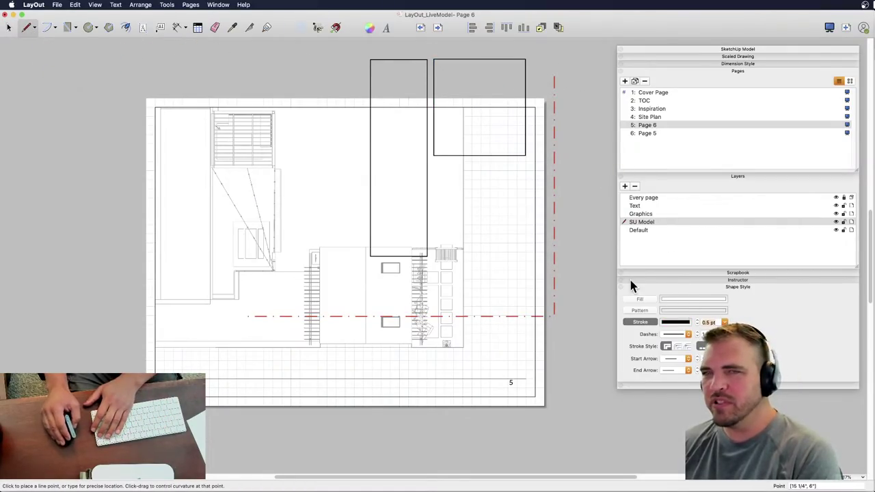
pyautogui.click(9, 28)
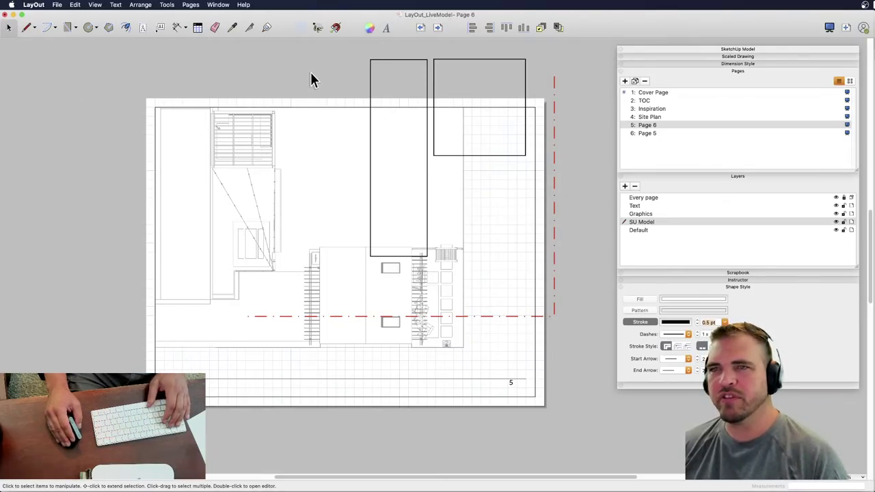
# - Delete the tall outline rectangle from Page 6, then switch to Site Plan and back
pyautogui.click(393, 60)
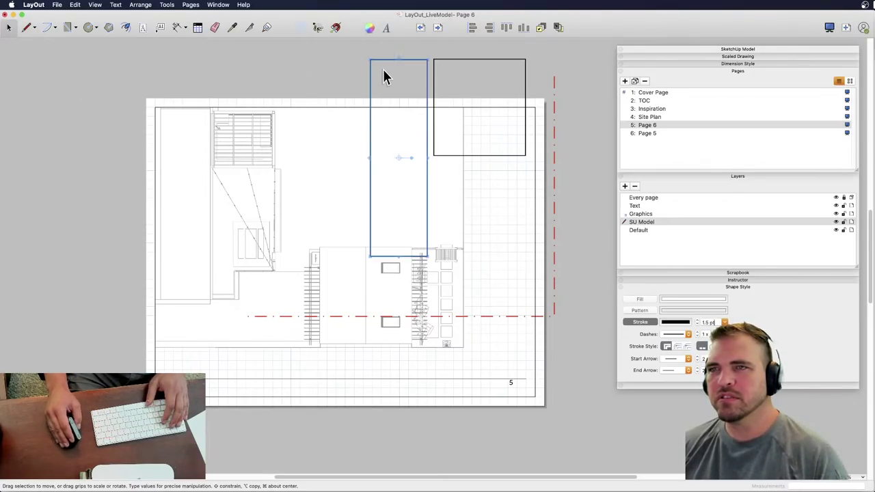
pyautogui.rightClick(388, 61)
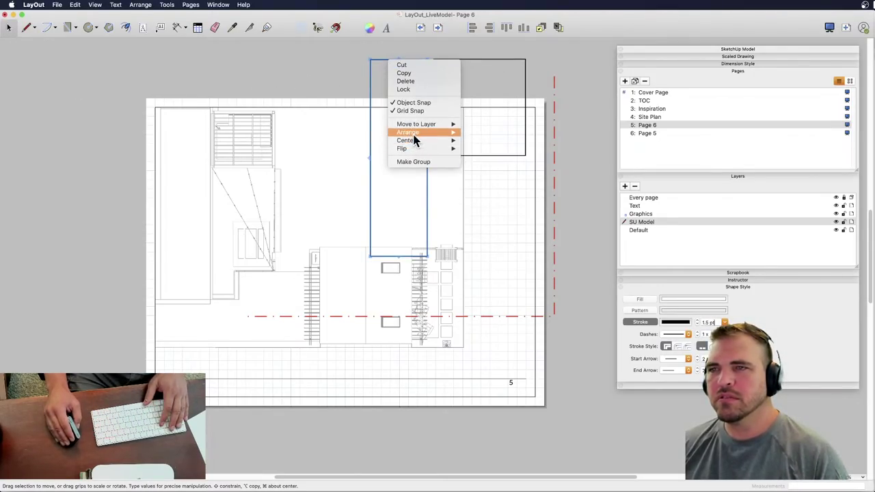
pyautogui.click(412, 82)
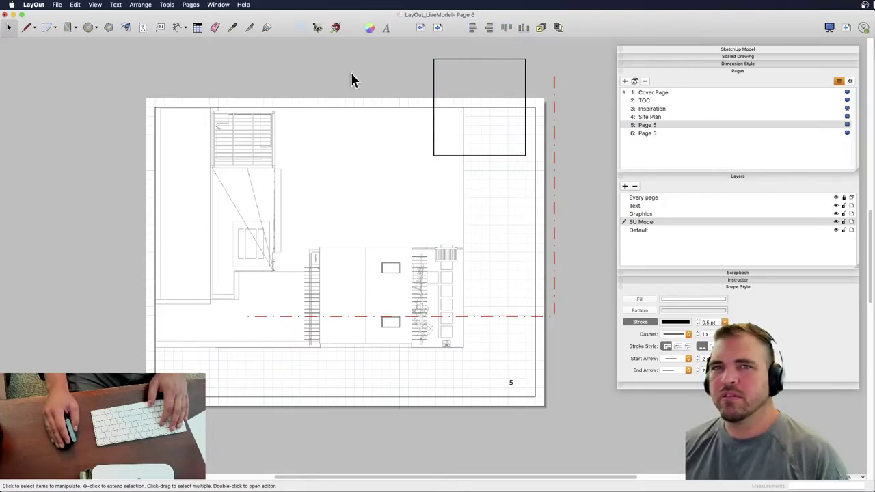
pyautogui.click(648, 117)
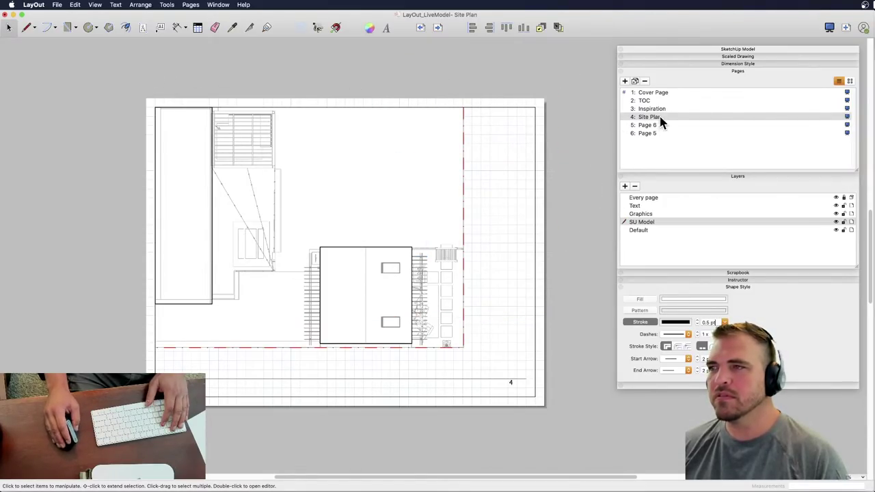
pyautogui.click(647, 125)
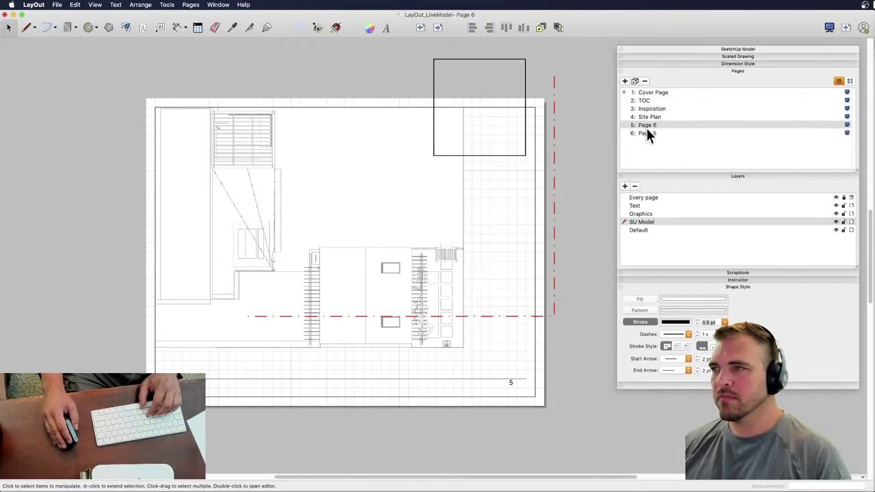
# - Rename Page 6 to 'Existing'
pyautogui.doubleClick(646, 125)
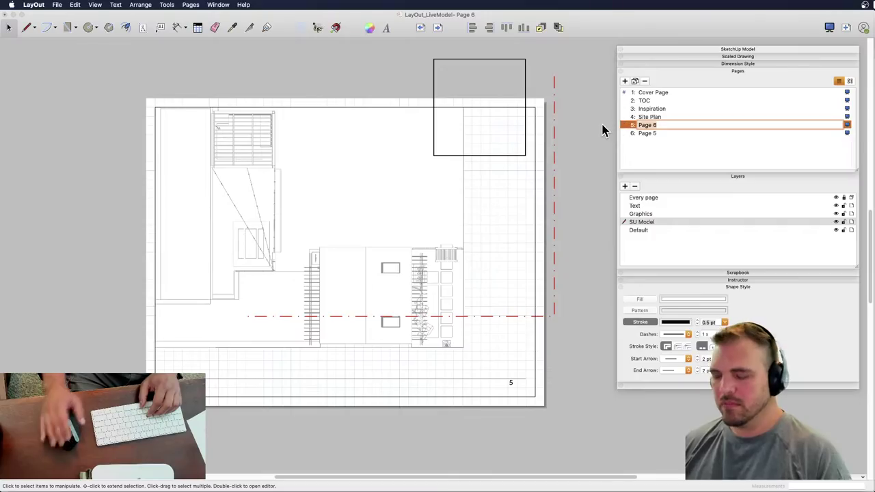
pyautogui.write('Existing')
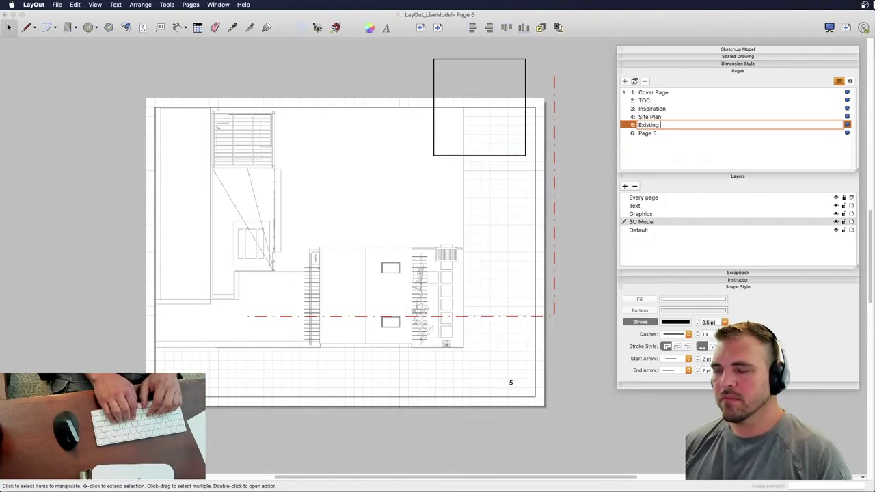
pyautogui.press('Return')
pyautogui.click(572, 156)
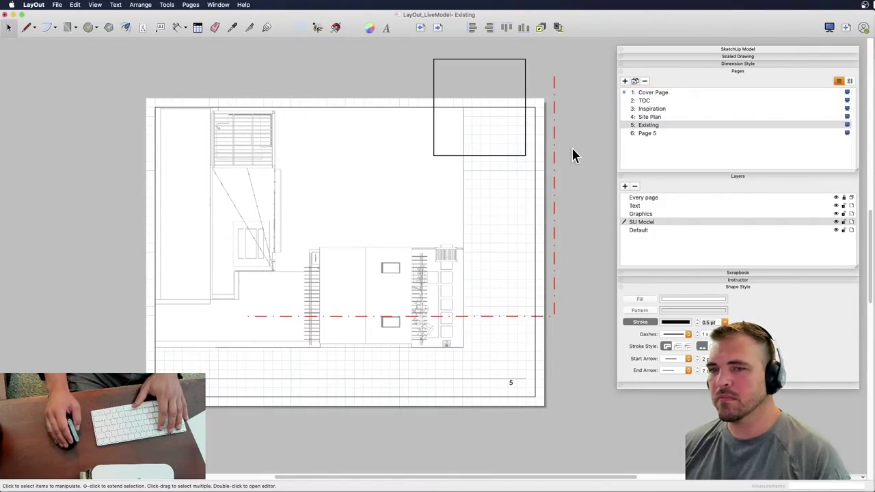
# - Delete the square and red section lines, then select the plan viewport
pyautogui.click(505, 93)
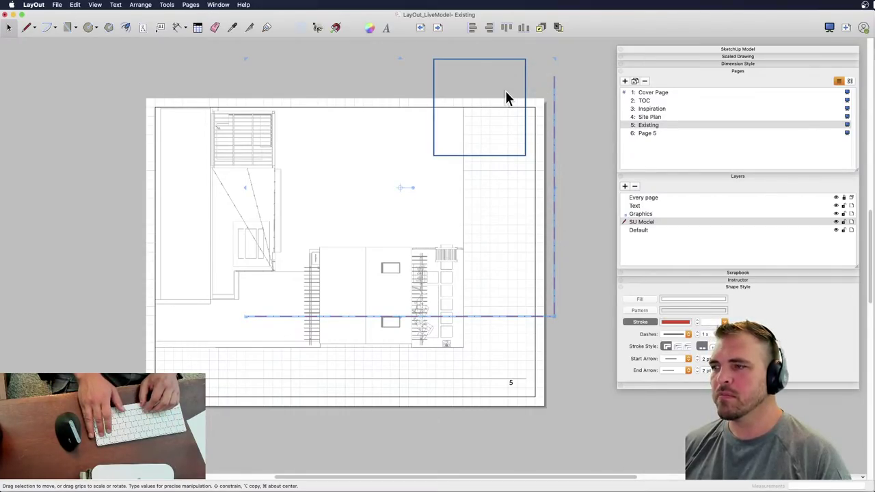
pyautogui.press('Delete')
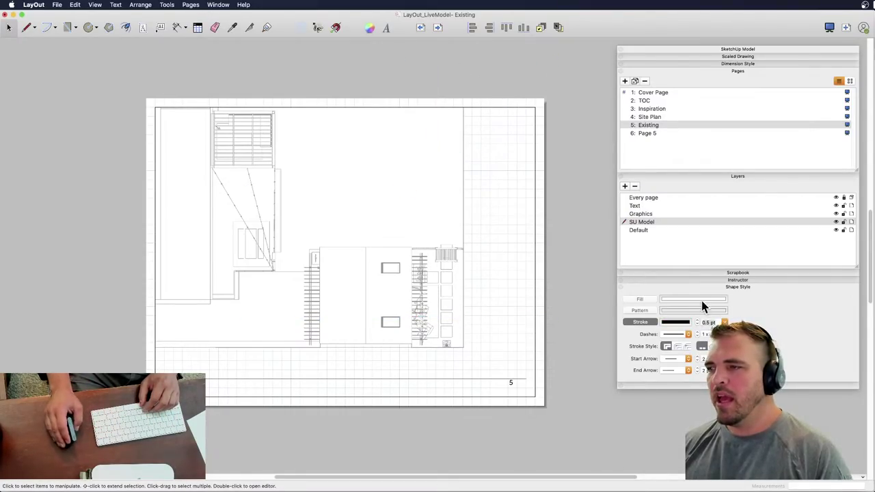
pyautogui.click(360, 216)
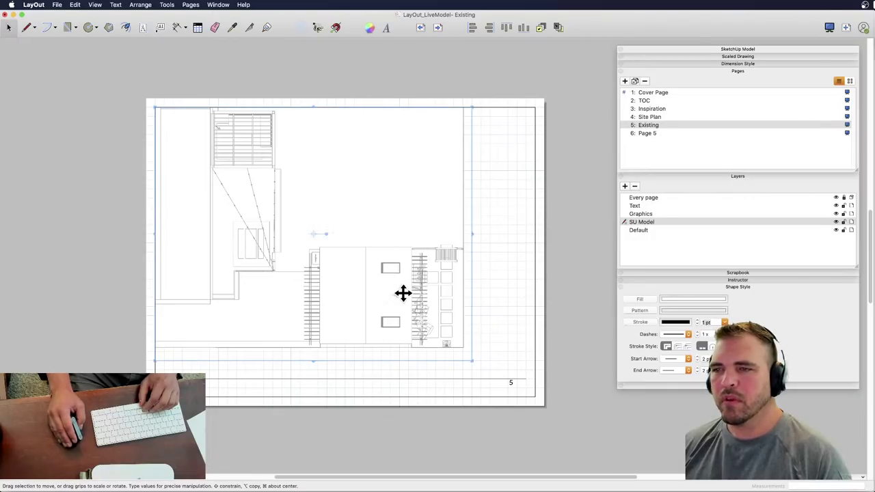
pyautogui.click(717, 71)
# - Switch the selected viewport's scene to View_01_Front
pyautogui.click(713, 48)
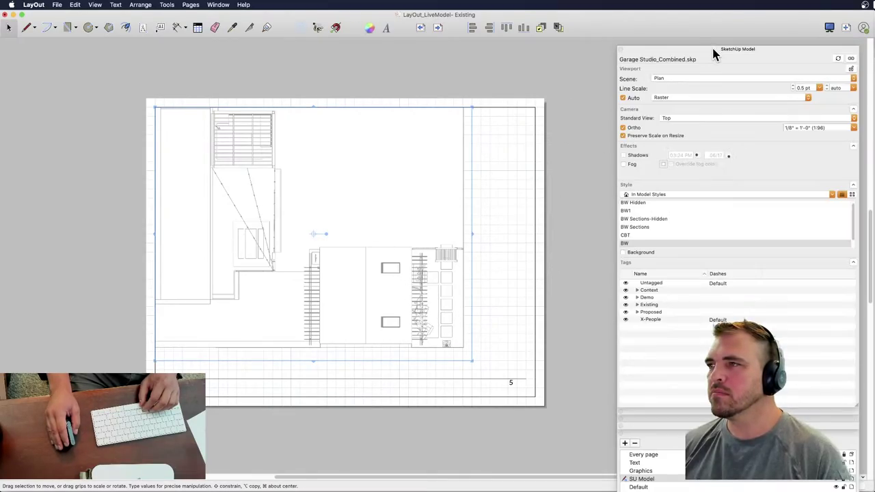
pyautogui.click(712, 80)
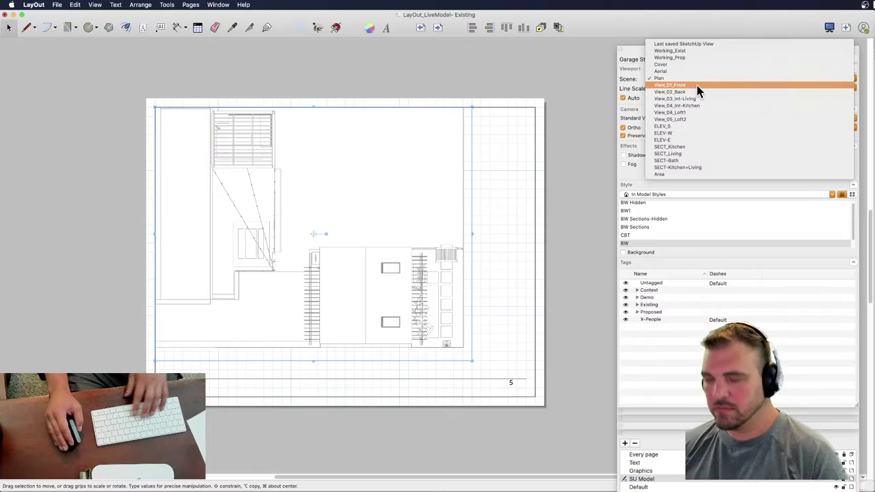
pyautogui.click(697, 86)
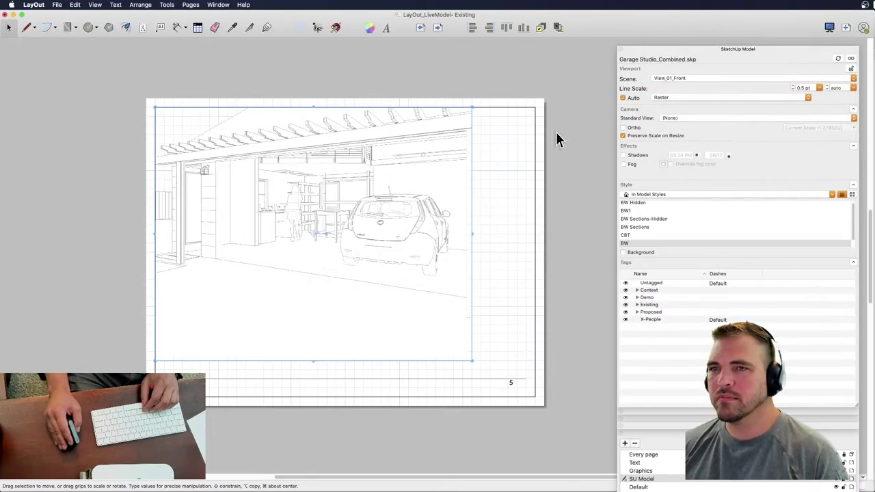
# - Shrink the front view to the top-left and place a resized copy at top-right
pyautogui.moveTo(471, 360)
pyautogui.mouseDown()
pyautogui.moveTo(335, 228)
pyautogui.moveTo(327, 234)
pyautogui.mouseUp()
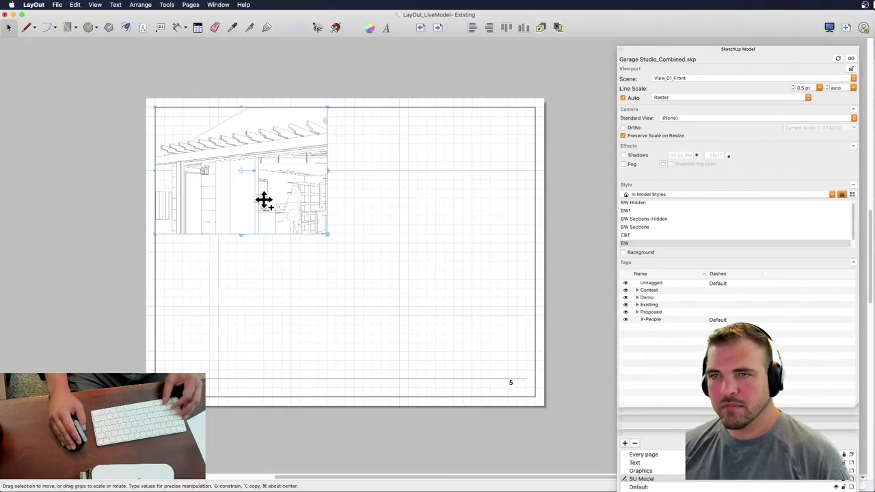
pyautogui.moveTo(265, 199); pyautogui.dragTo(472, 197)
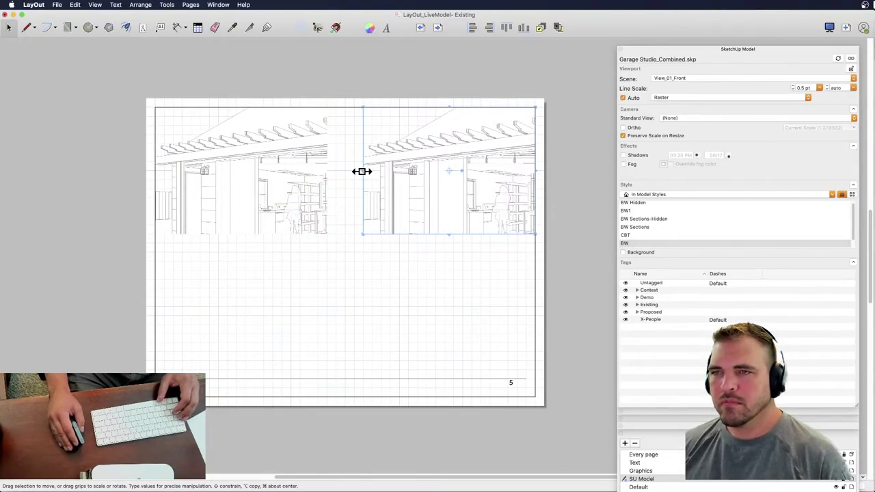
pyautogui.moveTo(361, 170); pyautogui.dragTo(346, 171)
pyautogui.click(313, 172)
pyautogui.moveTo(402, 270); pyautogui.dragTo(315, 226)
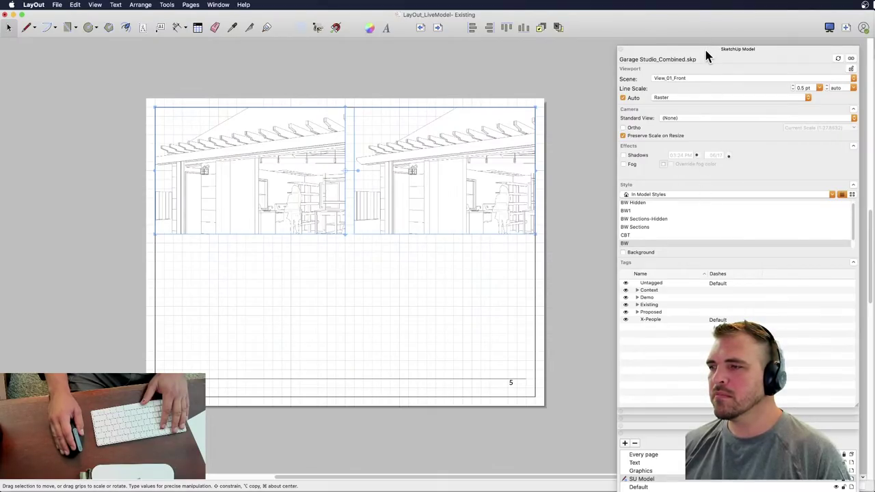
# - Give both selected viewports a 0.8 pt outline stroke
pyautogui.moveTo(705, 46); pyautogui.dragTo(506, 48)
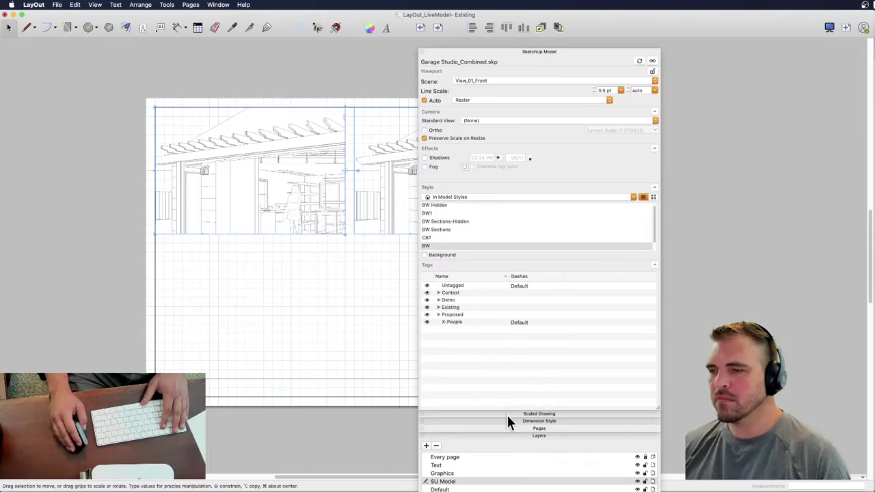
pyautogui.moveTo(507, 415); pyautogui.dragTo(759, 49)
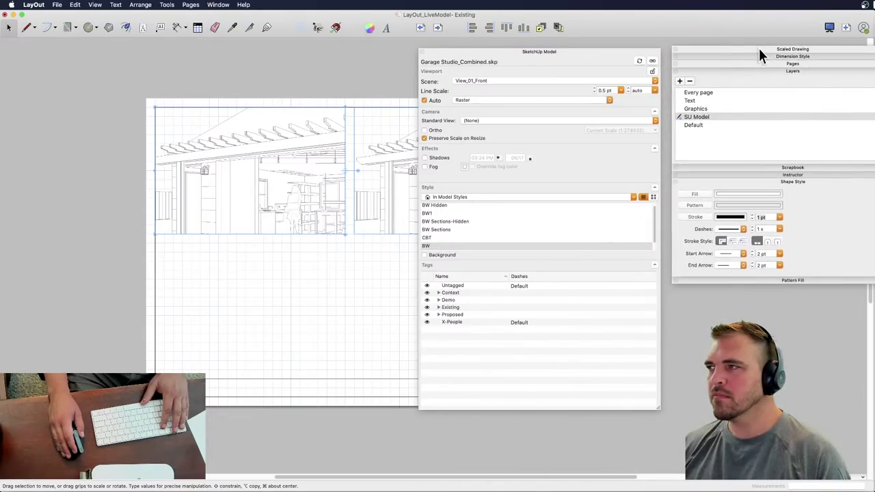
pyautogui.click(700, 218)
pyautogui.click(777, 217)
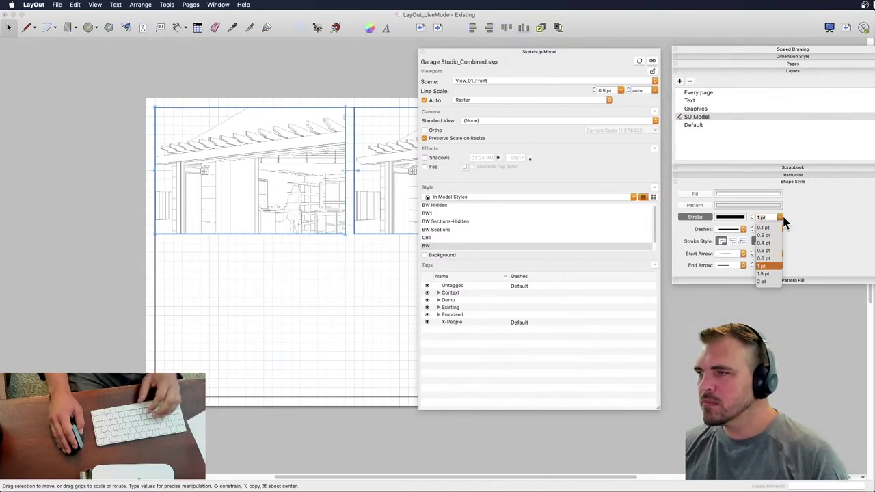
pyautogui.click(764, 258)
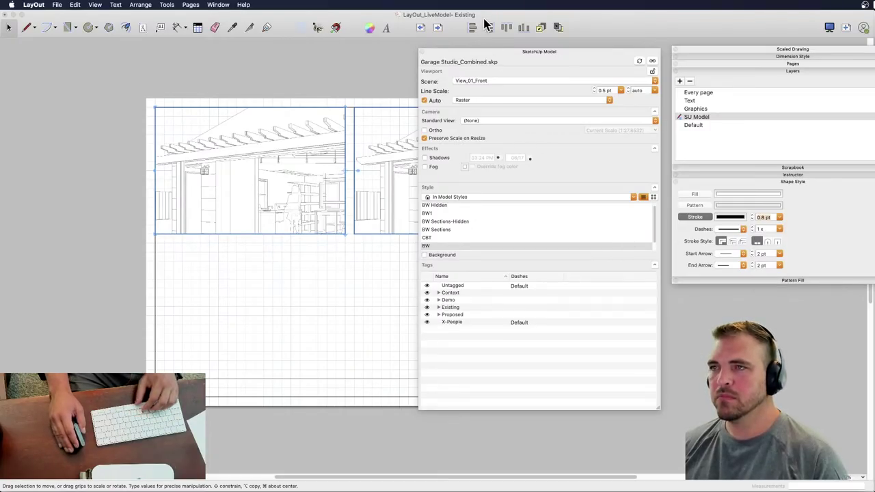
pyautogui.moveTo(494, 51)
pyautogui.mouseDown()
pyautogui.moveTo(739, 77)
pyautogui.moveTo(745, 90)
pyautogui.moveTo(653, 97)
pyautogui.mouseUp()
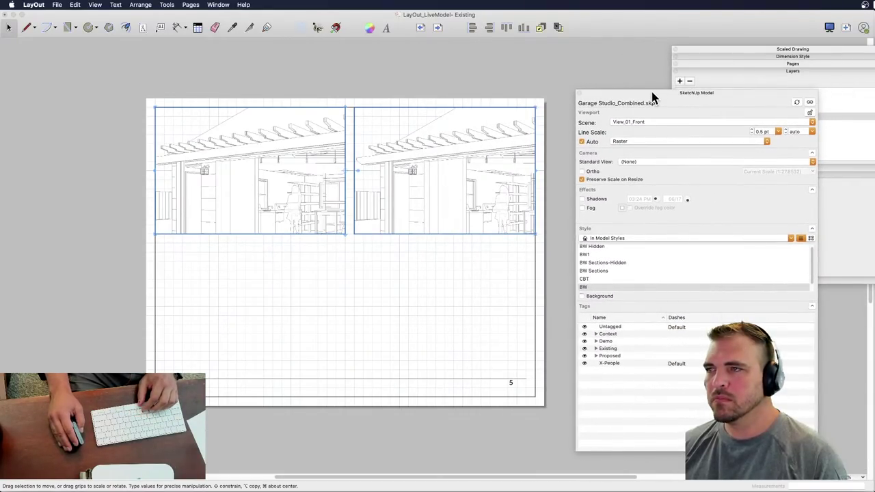
# - Copy the right viewport below the left one, cropping its top and widening it
pyautogui.click(390, 86)
pyautogui.click(359, 231)
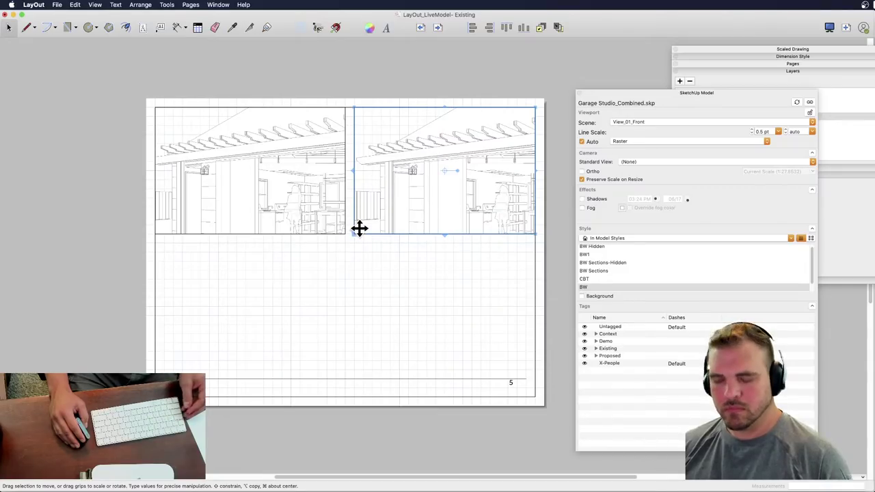
pyautogui.moveTo(359, 231); pyautogui.dragTo(189, 352)
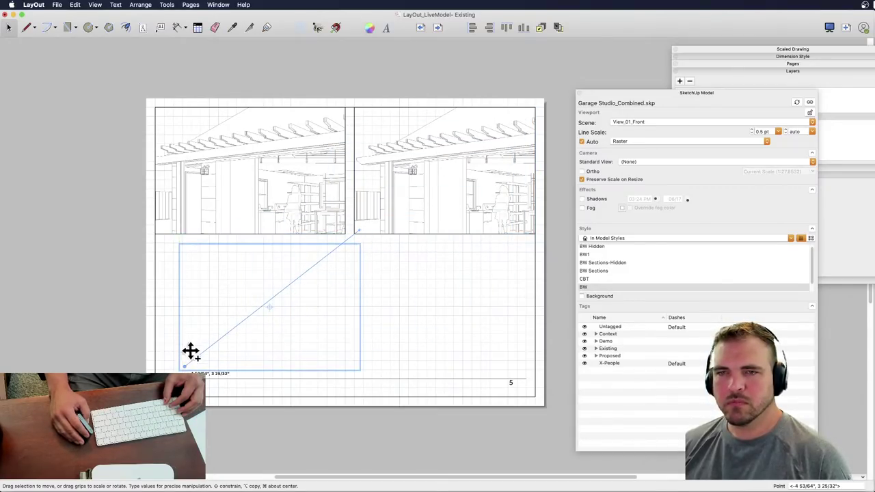
pyautogui.moveTo(179, 307); pyautogui.dragTo(154, 305)
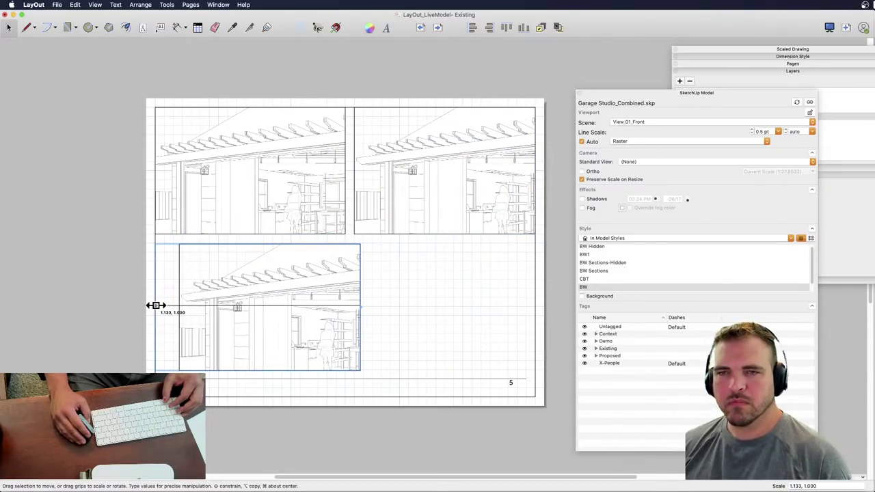
pyautogui.moveTo(256, 242)
pyautogui.mouseDown()
pyautogui.moveTo(253, 267)
pyautogui.moveTo(259, 242)
pyautogui.mouseUp()
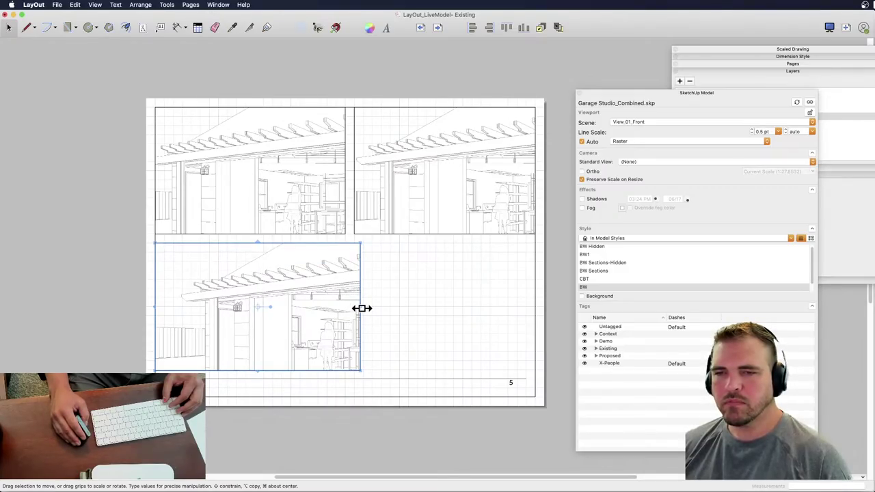
pyautogui.moveTo(362, 308); pyautogui.dragTo(418, 300)
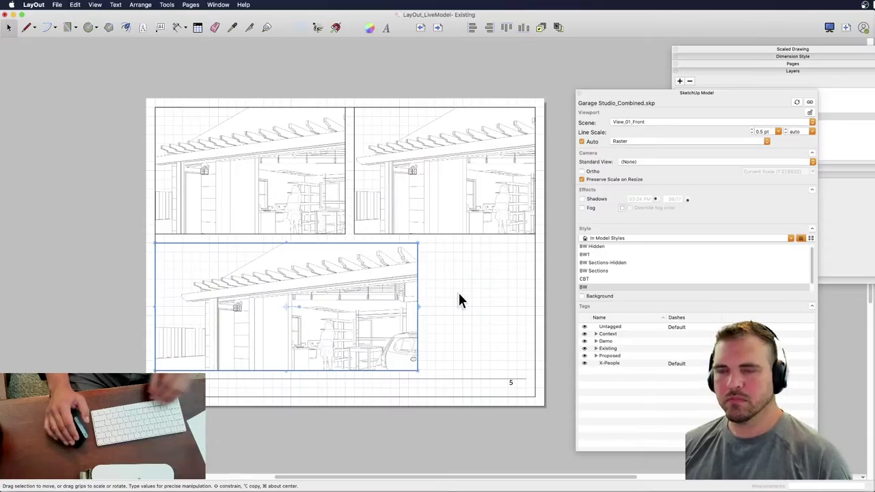
# - Set the lower viewport's scene to View_03_Int-Living
pyautogui.click(693, 124)
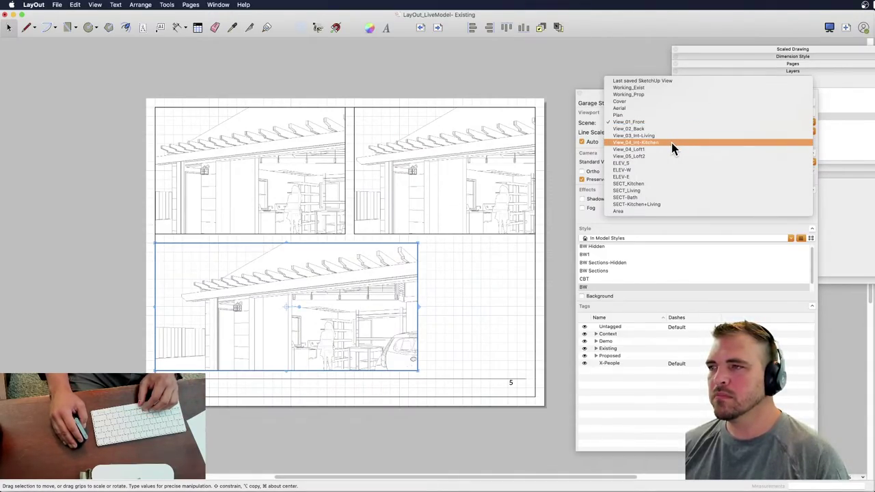
pyautogui.click(672, 136)
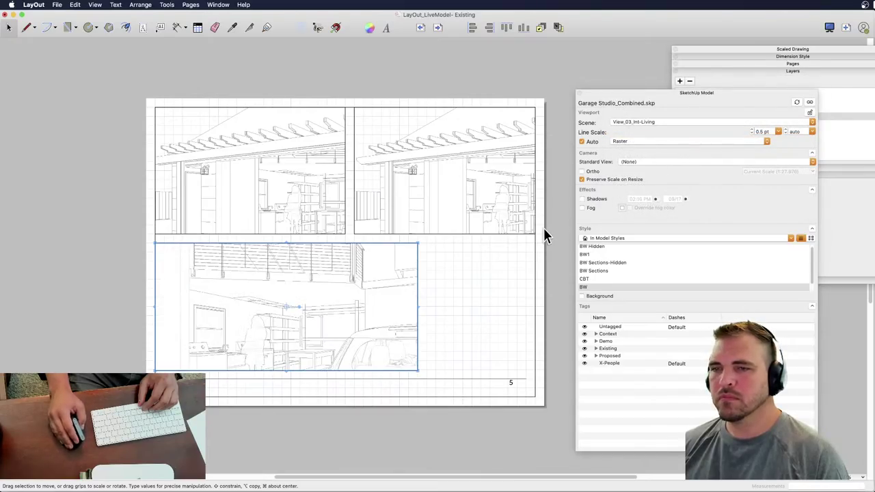
pyautogui.click(350, 209)
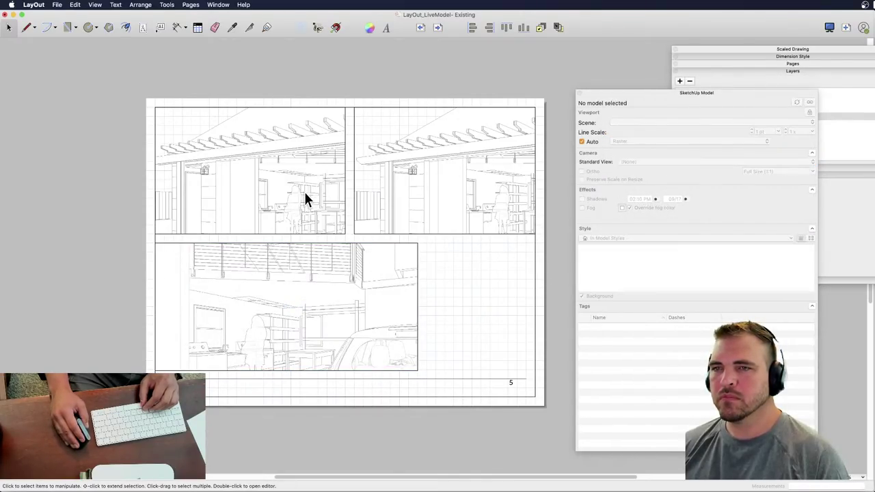
# - Keep View_01_Front on the top-left viewport and set the top-right to View_02_Back
pyautogui.click(344, 197)
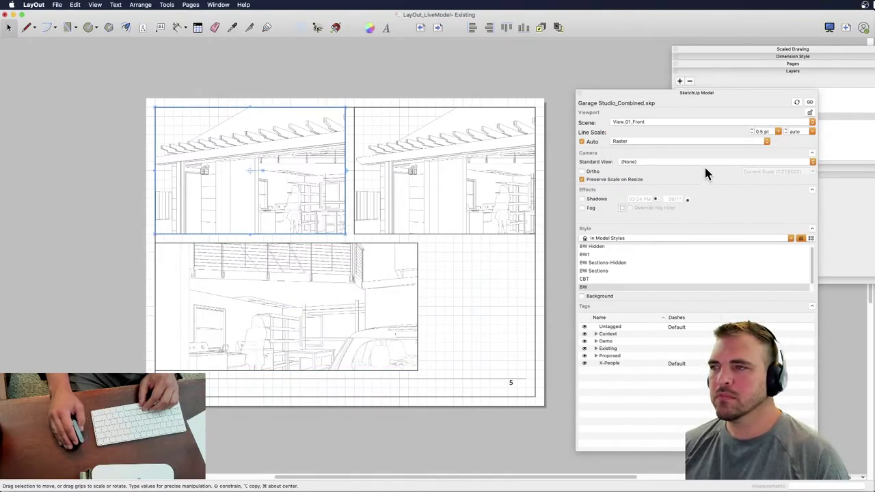
pyautogui.click(649, 123)
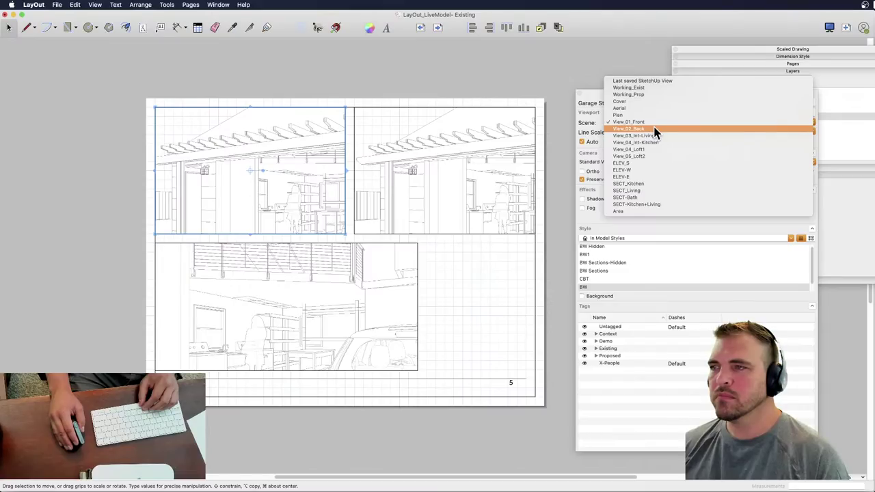
pyautogui.click(659, 123)
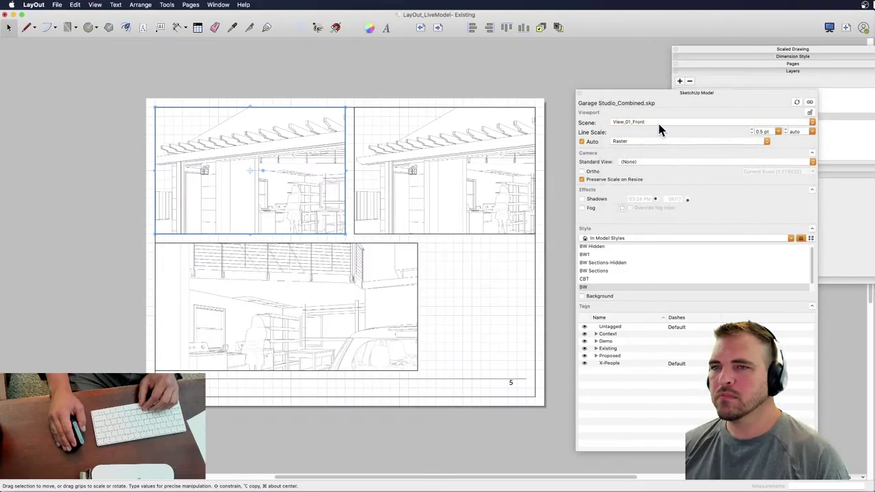
pyautogui.click(445, 152)
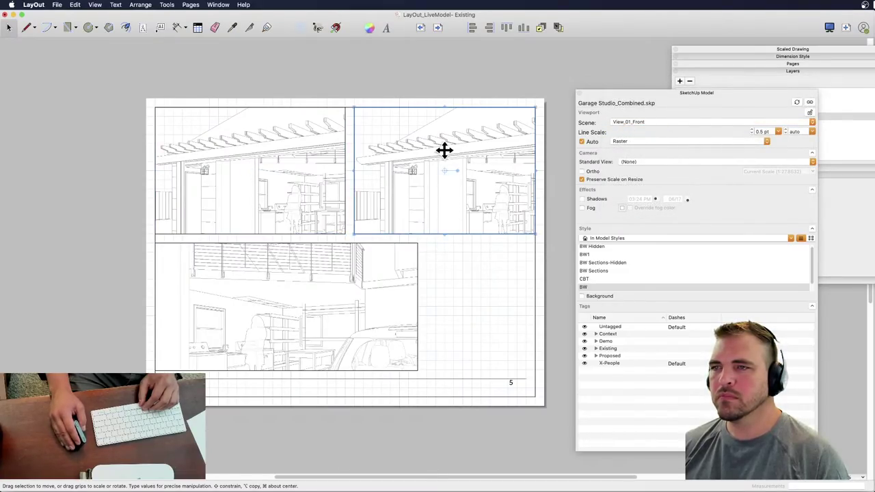
pyautogui.click(639, 122)
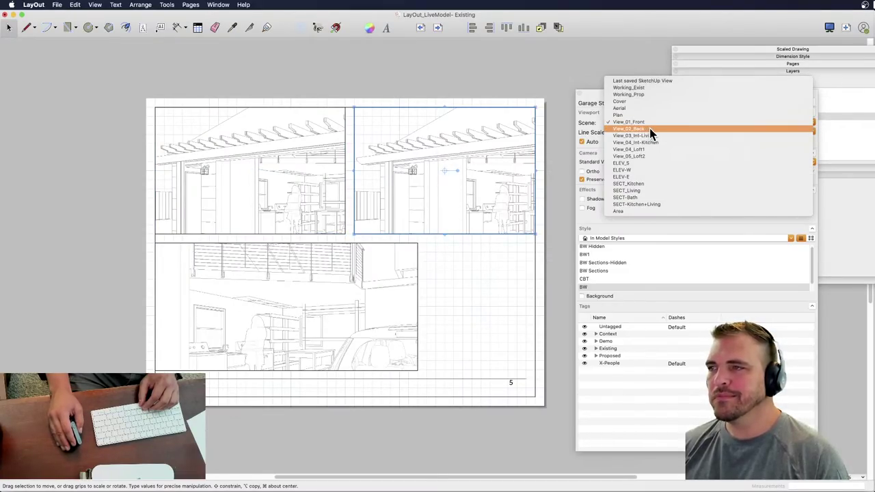
pyautogui.click(657, 129)
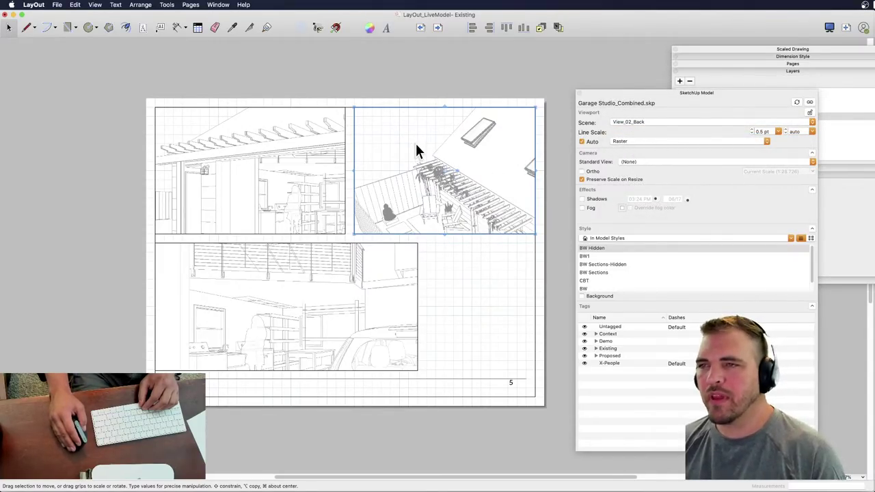
pyautogui.click(405, 73)
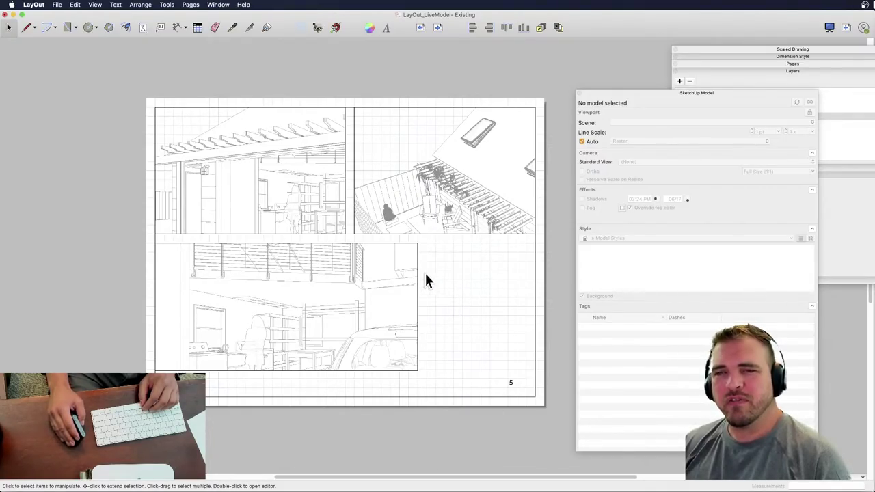
# - Zoom the top-left view, then zoom and orbit the top-right back view to an aerial angle
pyautogui.click(290, 205)
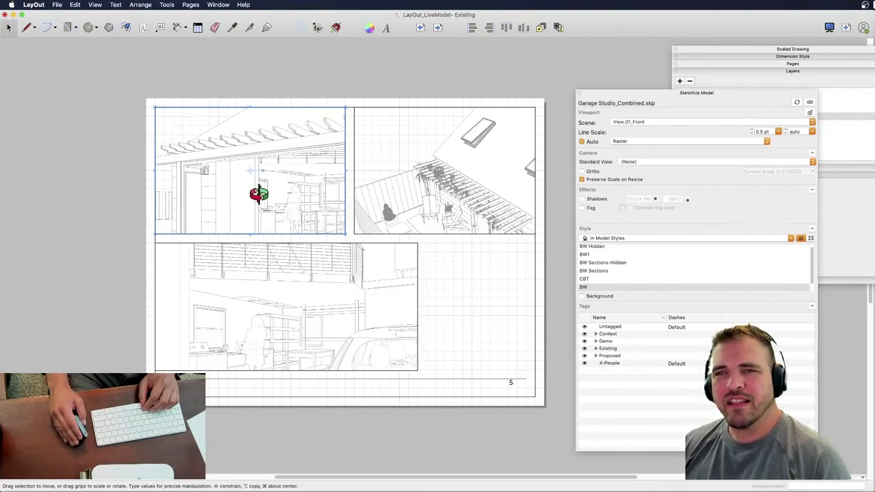
pyautogui.scroll(-3, 274, 190)
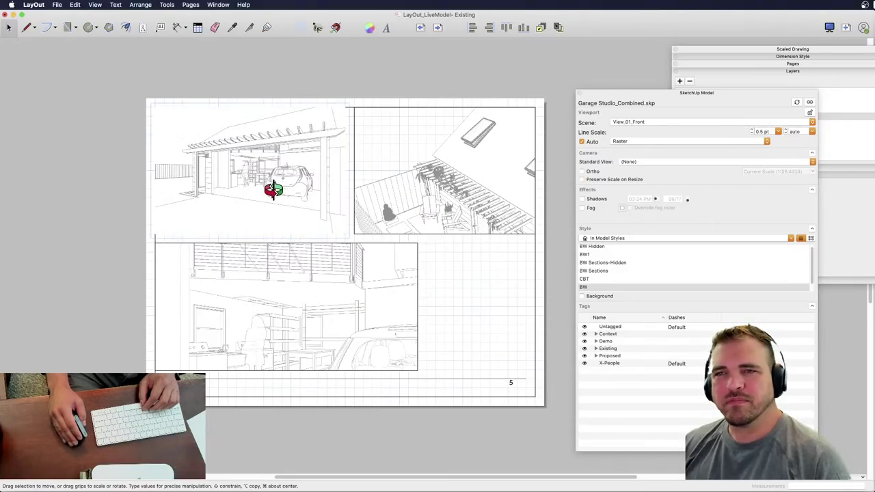
pyautogui.click(284, 75)
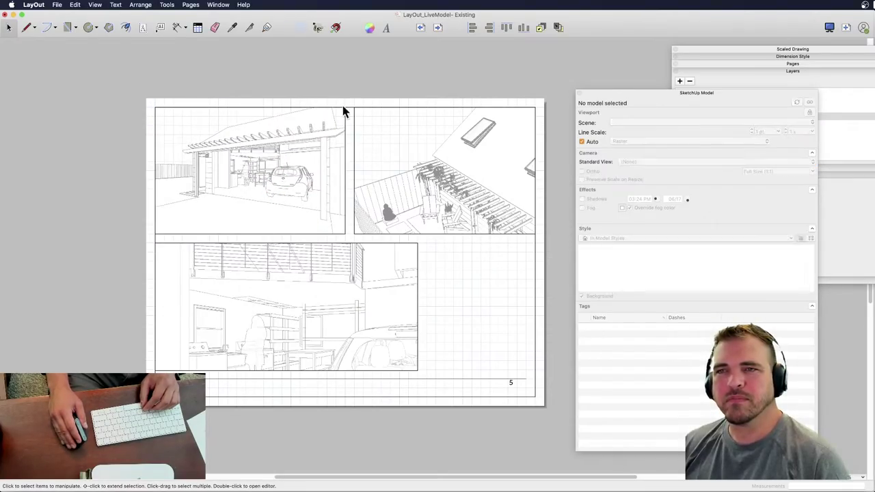
pyautogui.click(424, 205)
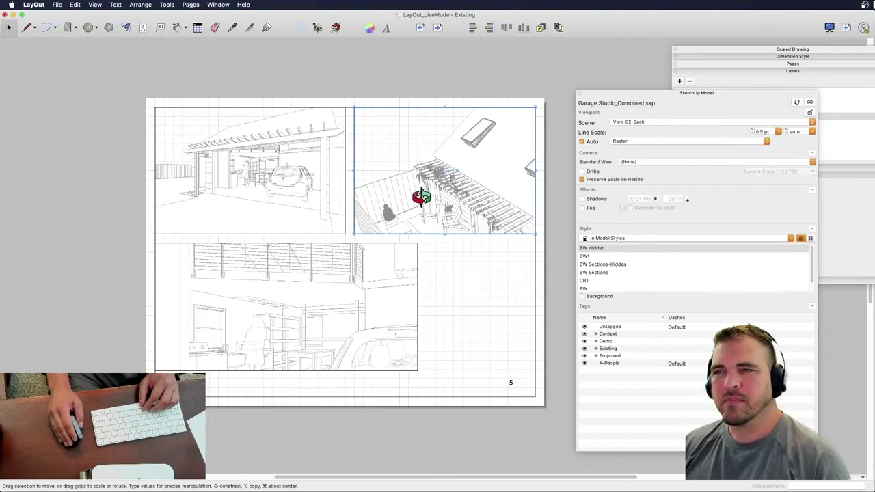
pyautogui.scroll(-3, 404, 177)
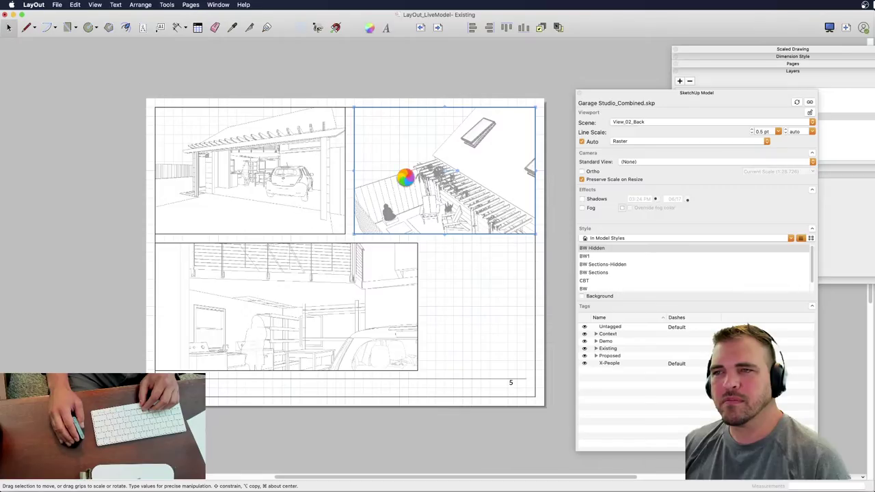
pyautogui.moveTo(408, 180); pyautogui.dragTo(443, 183)
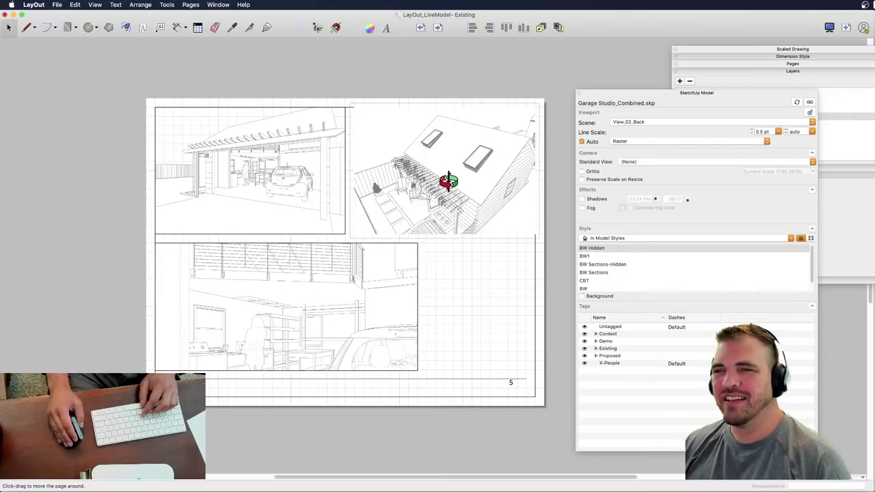
# - Widen the bottom viewport and trim the top-right viewport's right and top edges
pyautogui.click(439, 74)
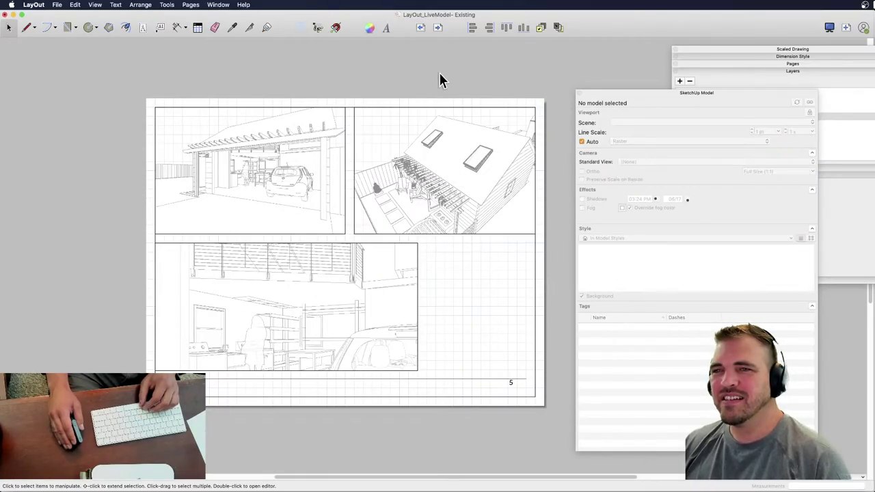
pyautogui.click(346, 299)
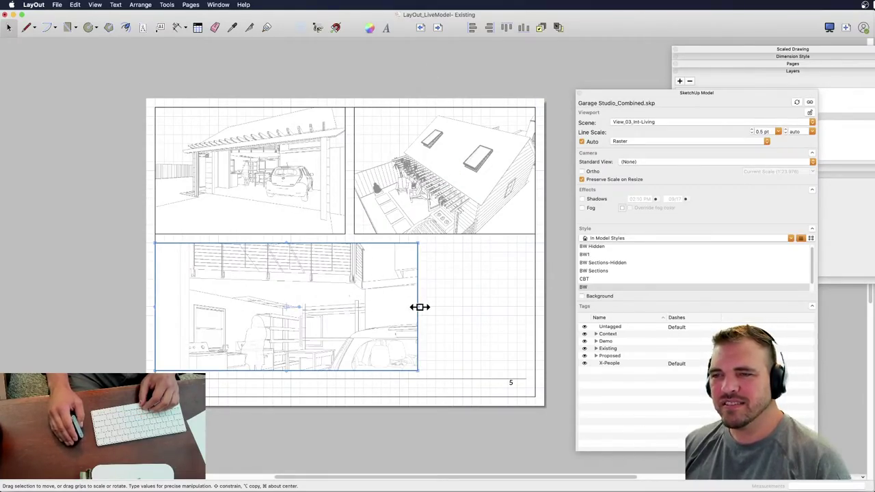
pyautogui.moveTo(417, 303); pyautogui.dragTo(526, 302)
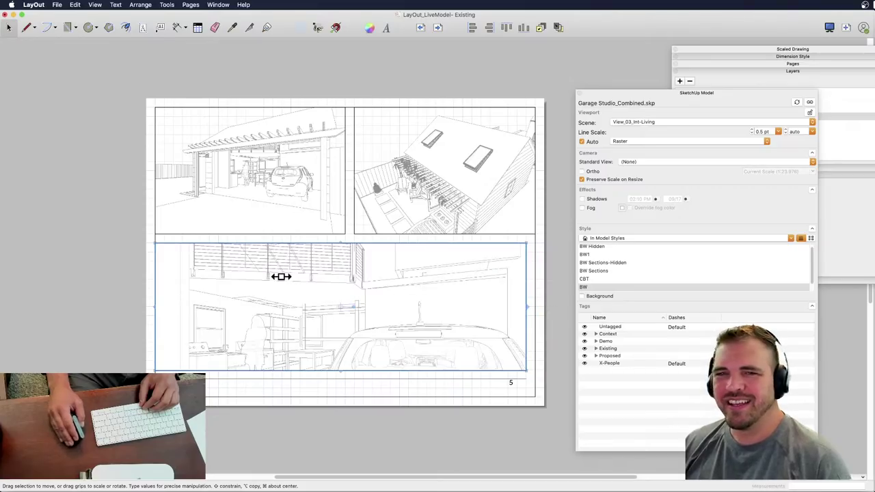
pyautogui.click(440, 231)
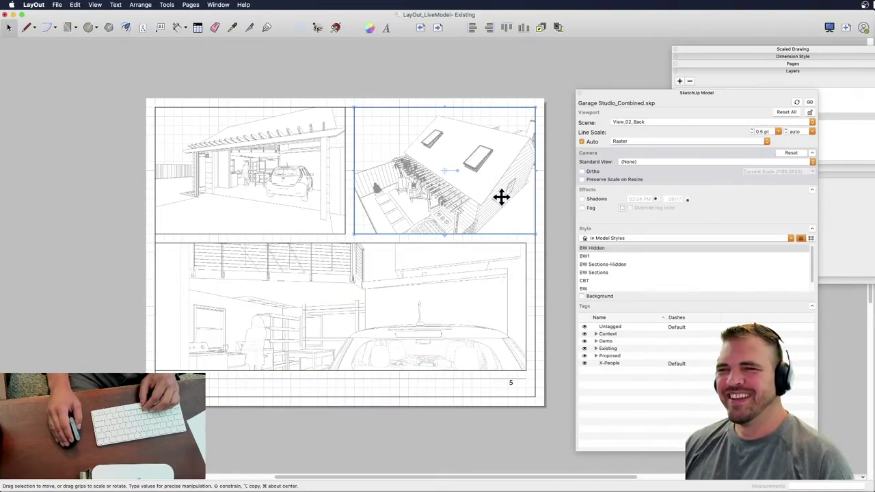
pyautogui.moveTo(535, 172); pyautogui.dragTo(522, 175)
pyautogui.moveTo(442, 107); pyautogui.dragTo(443, 117)
# - Lower the top-left viewport's top edge and align its left edge with the bottom viewport's
pyautogui.click(277, 155)
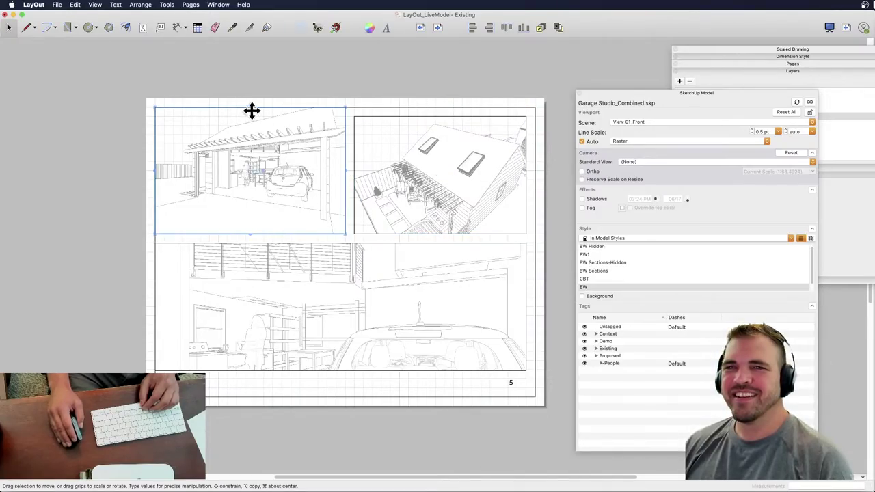
pyautogui.moveTo(252, 111); pyautogui.dragTo(250, 121)
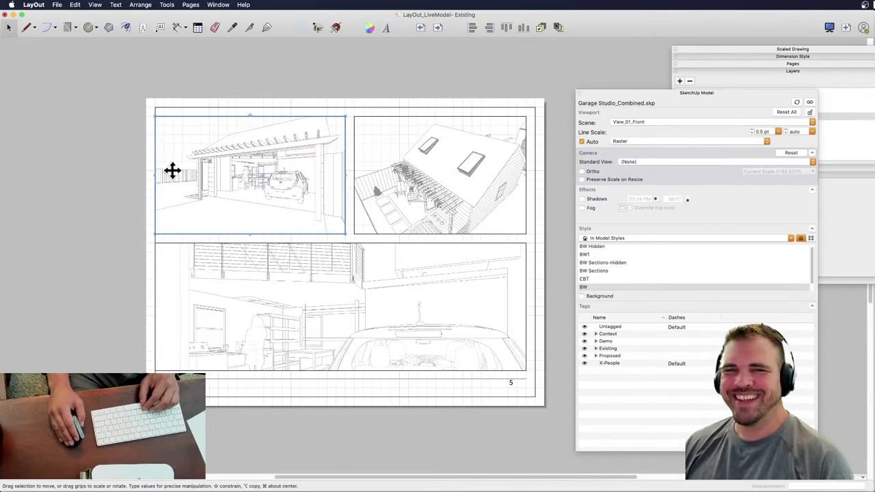
pyautogui.keyDown('shift'); pyautogui.click(166, 270); pyautogui.keyUp('shift')
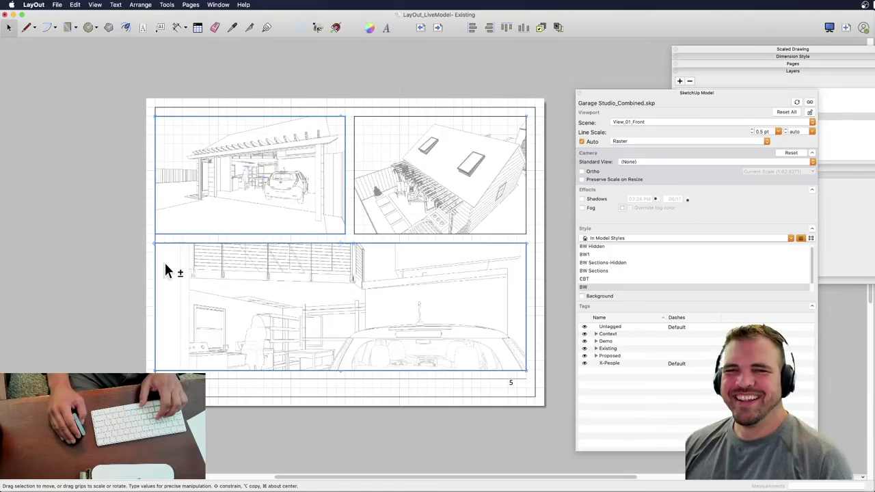
pyautogui.moveTo(155, 244); pyautogui.dragTo(166, 243)
# - Align the facing inner edges of the top-left and top-right viewports
pyautogui.click(94, 182)
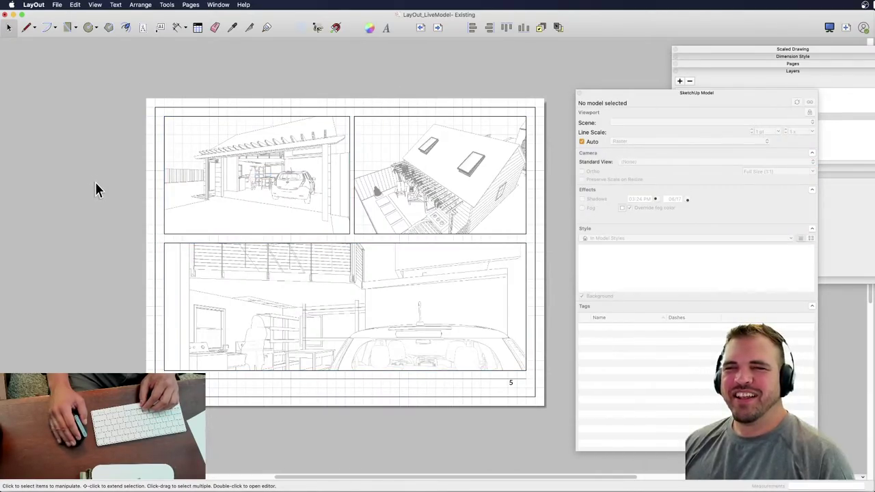
pyautogui.click(304, 195)
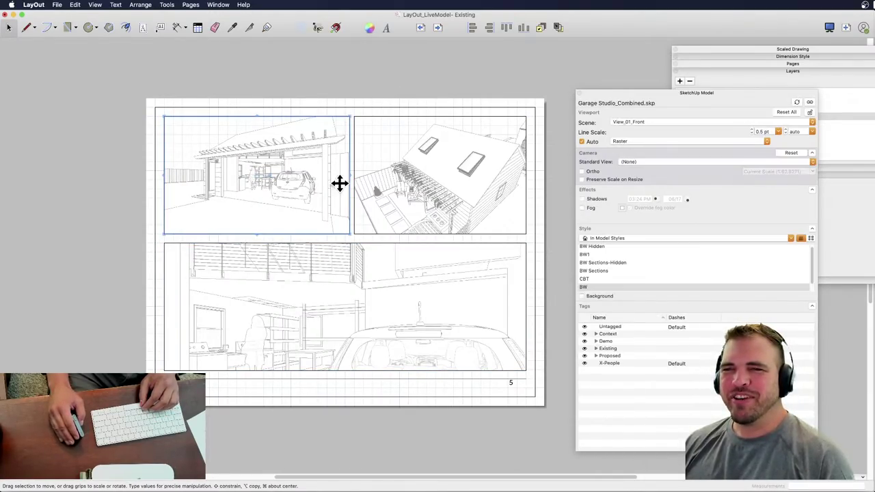
pyautogui.moveTo(349, 176); pyautogui.dragTo(345, 180)
pyautogui.click(384, 190)
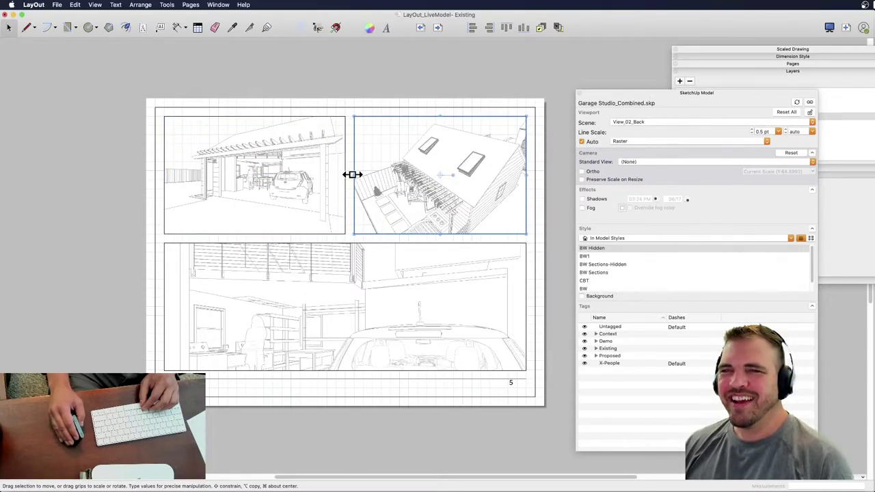
pyautogui.moveTo(353, 174); pyautogui.dragTo(356, 173)
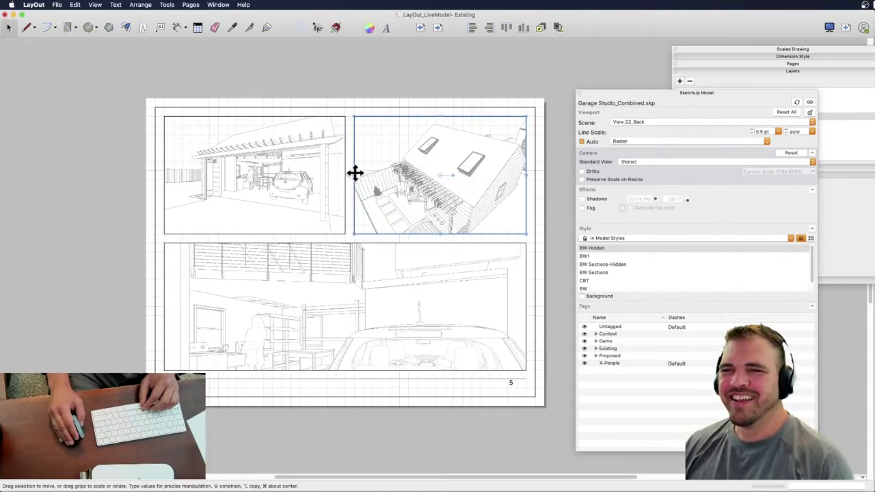
pyautogui.click(353, 78)
# - Re-orbit the bottom interior viewport to a new view around the car
pyautogui.click(374, 294)
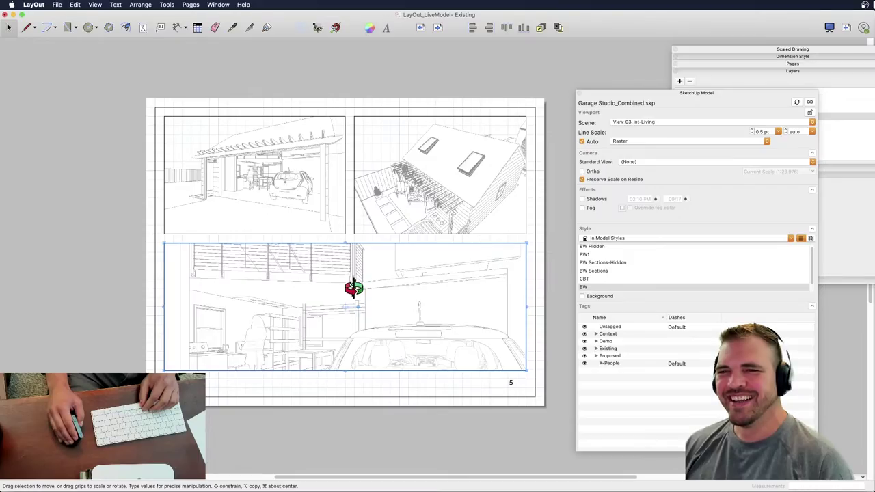
pyautogui.doubleClick(353, 287)
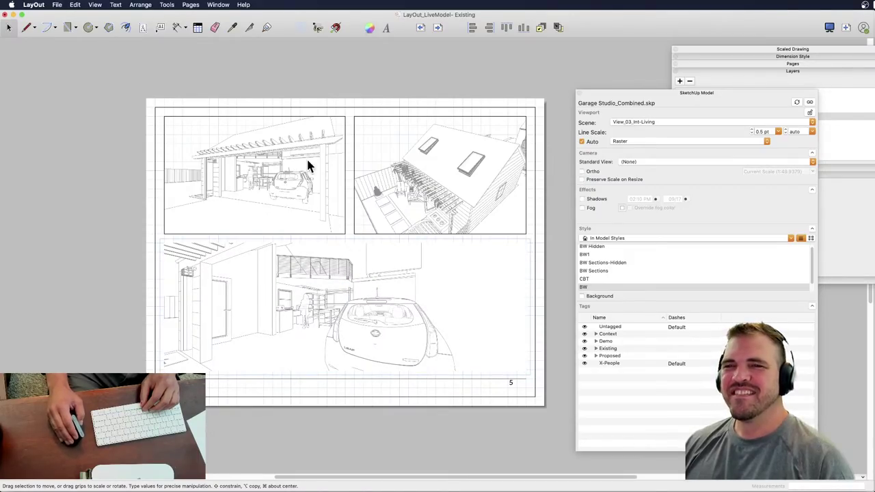
pyautogui.click(304, 80)
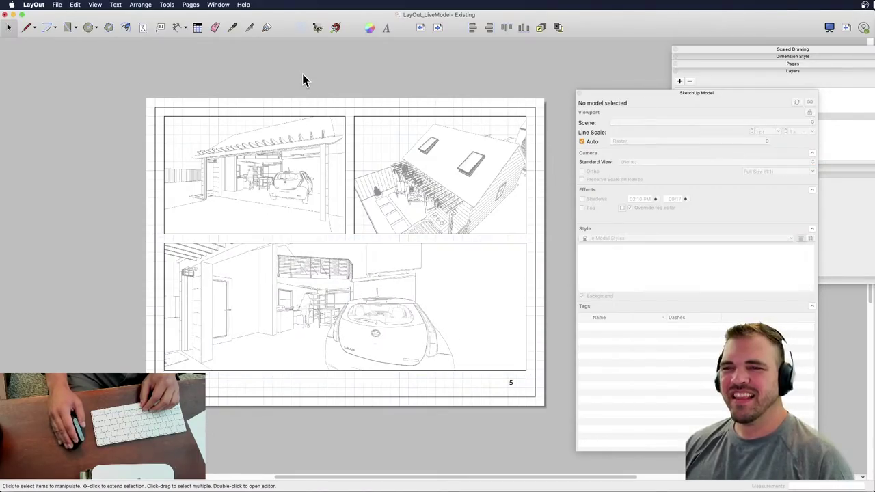
pyautogui.click(363, 308)
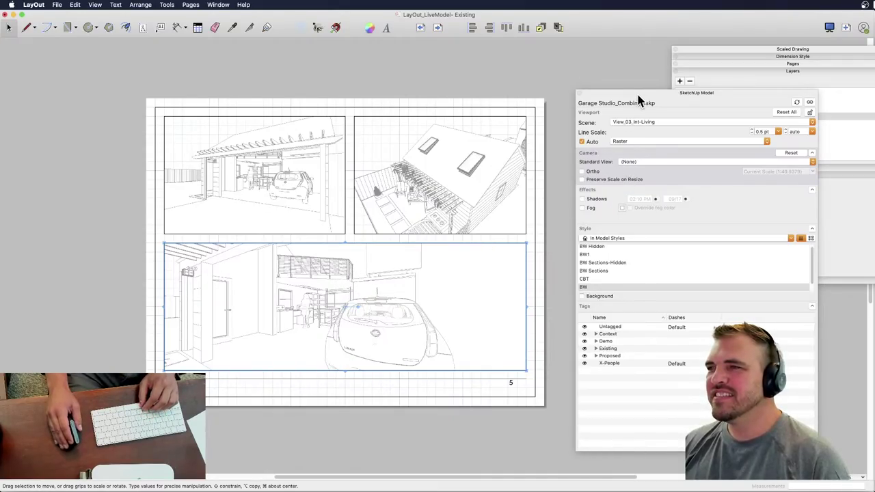
pyautogui.moveTo(639, 101)
pyautogui.mouseDown()
pyautogui.moveTo(618, 47)
pyautogui.moveTo(622, 28)
pyautogui.mouseUp()
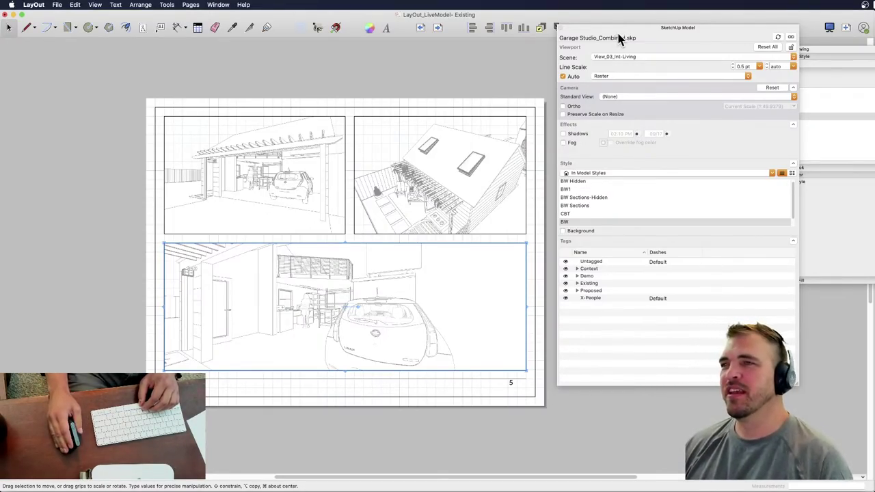
pyautogui.moveTo(641, 28); pyautogui.dragTo(642, 44)
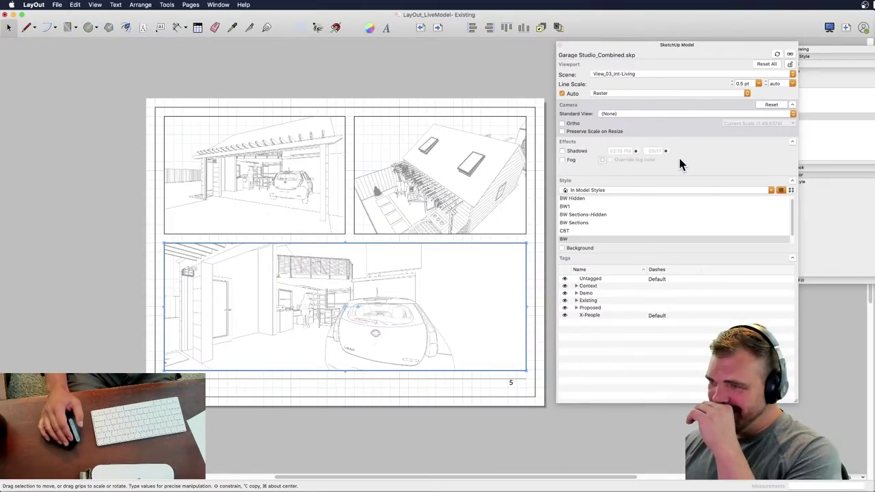
pyautogui.click(577, 287)
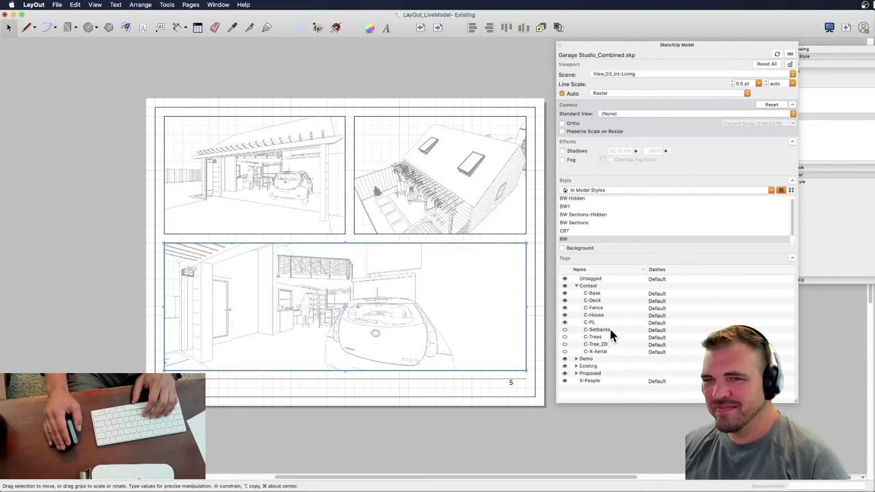
pyautogui.click(576, 286)
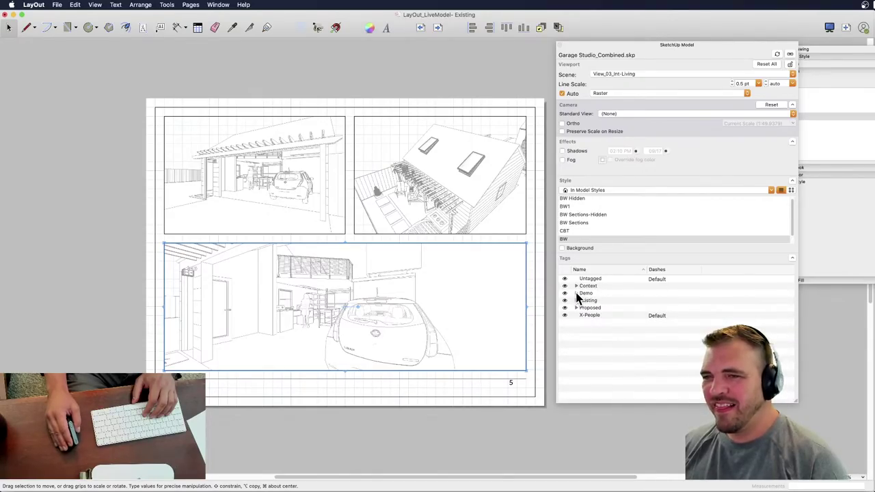
pyautogui.click(576, 300)
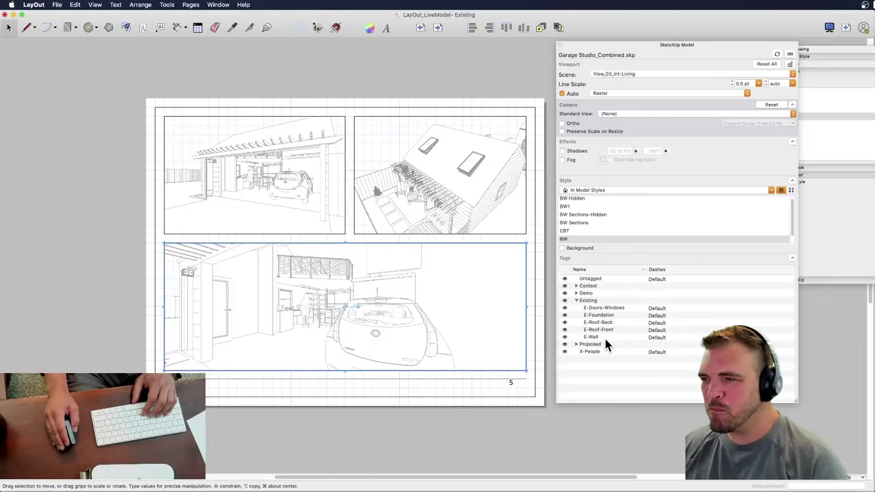
pyautogui.click(576, 300)
pyautogui.click(576, 308)
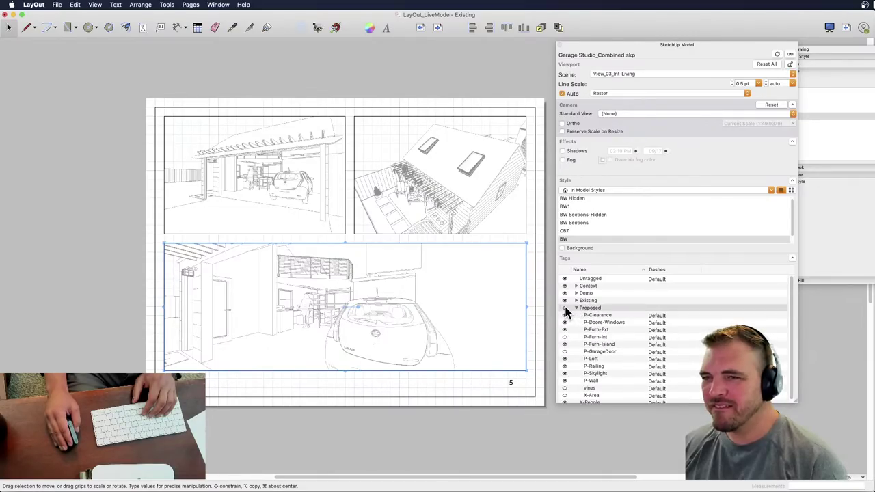
pyautogui.click(564, 308)
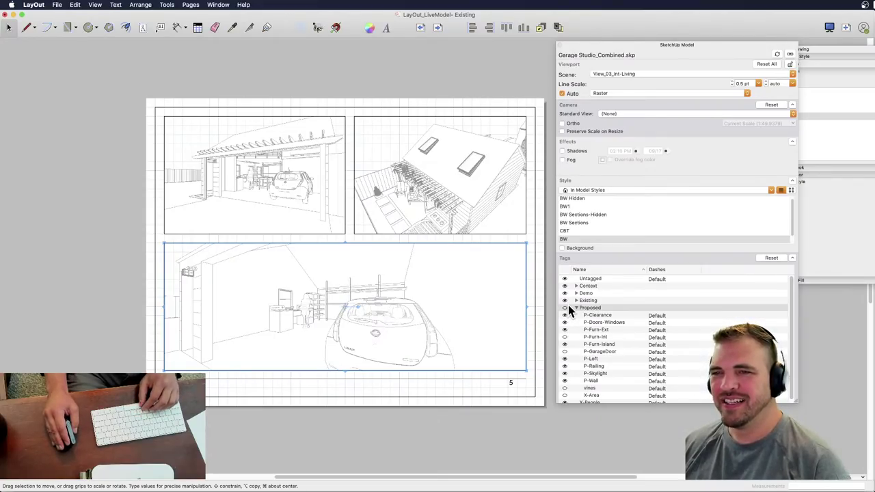
pyautogui.click(279, 194)
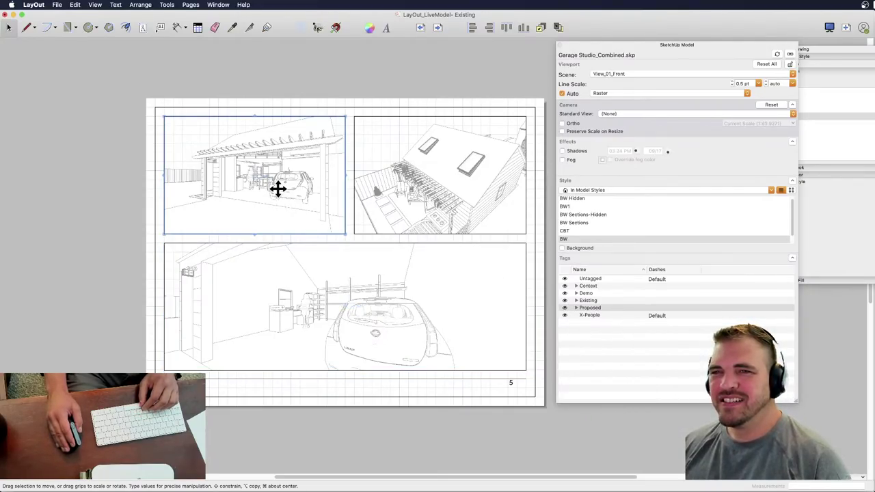
pyautogui.click(564, 308)
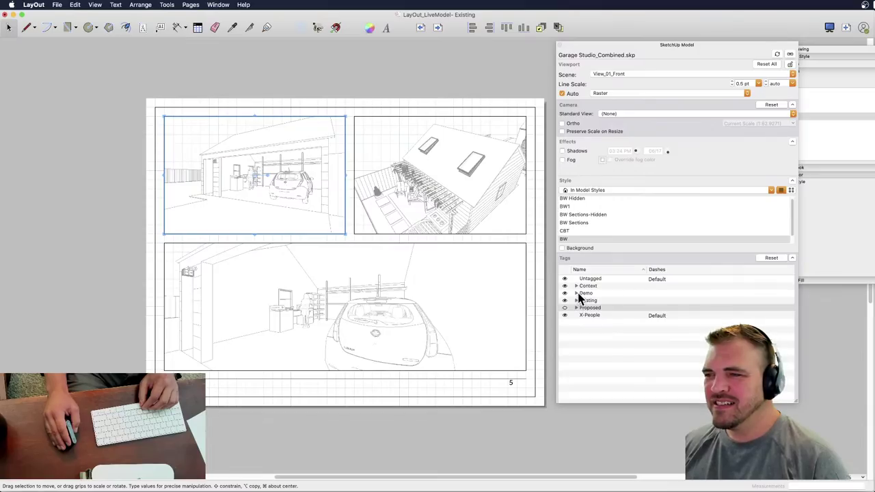
pyautogui.click(577, 301)
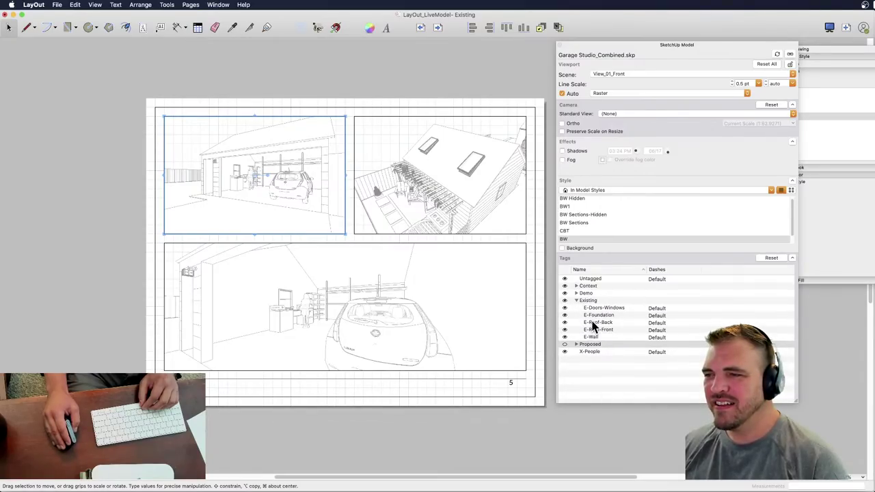
pyautogui.click(576, 293)
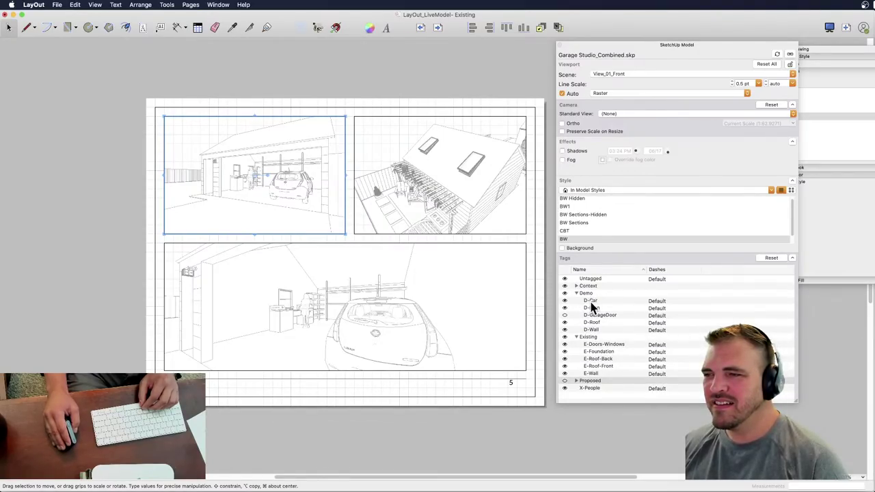
pyautogui.click(565, 314)
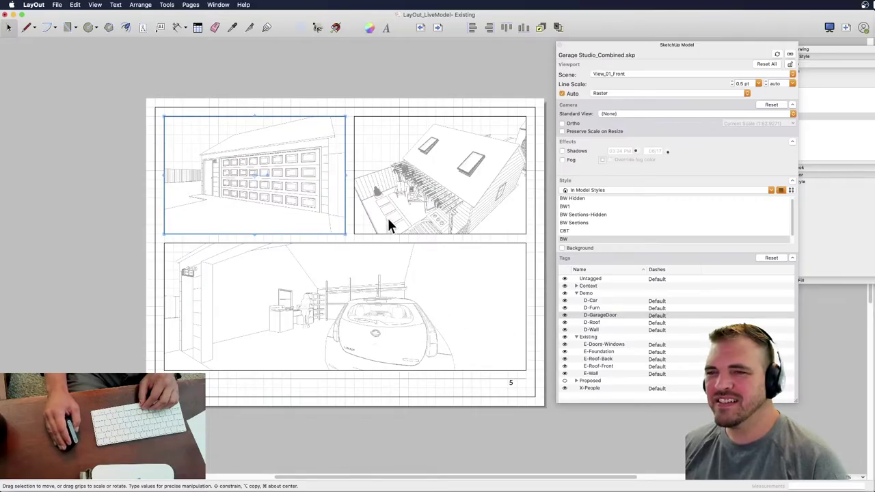
pyautogui.click(420, 176)
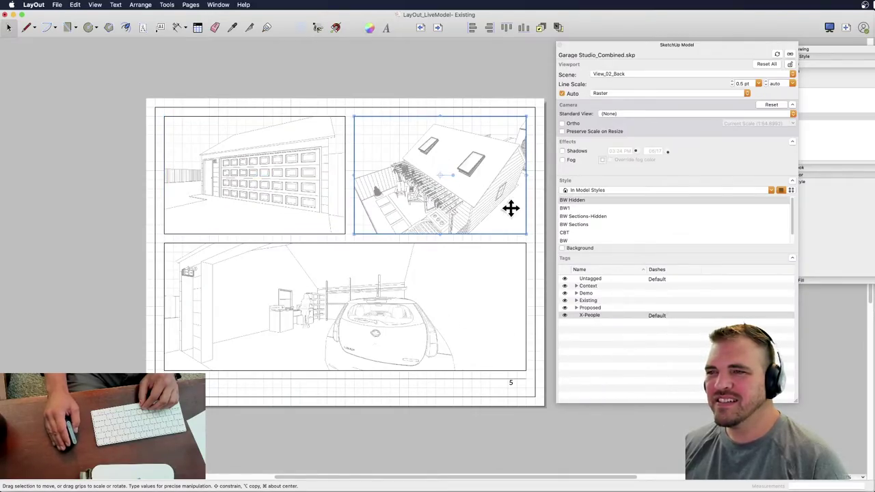
pyautogui.click(565, 307)
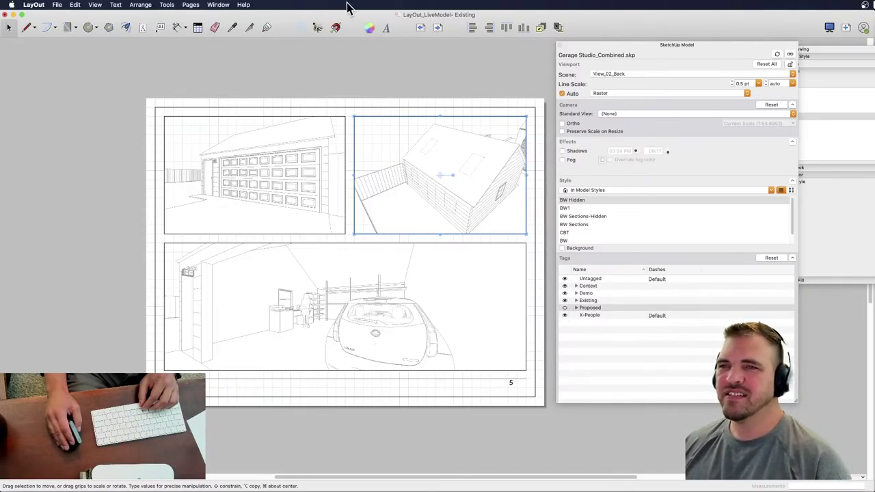
pyautogui.click(379, 69)
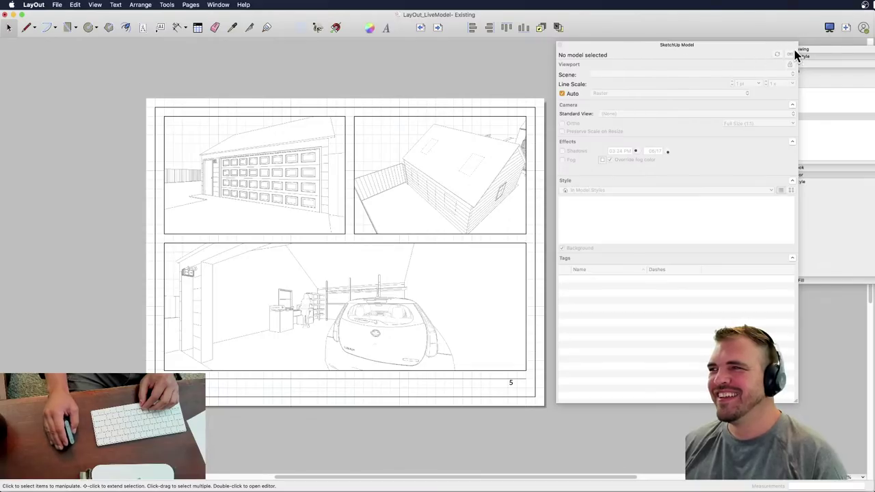
# - Rearrange the side tray, collapsing the SketchUp Model and Scaled Drawing panels
pyautogui.click(827, 49)
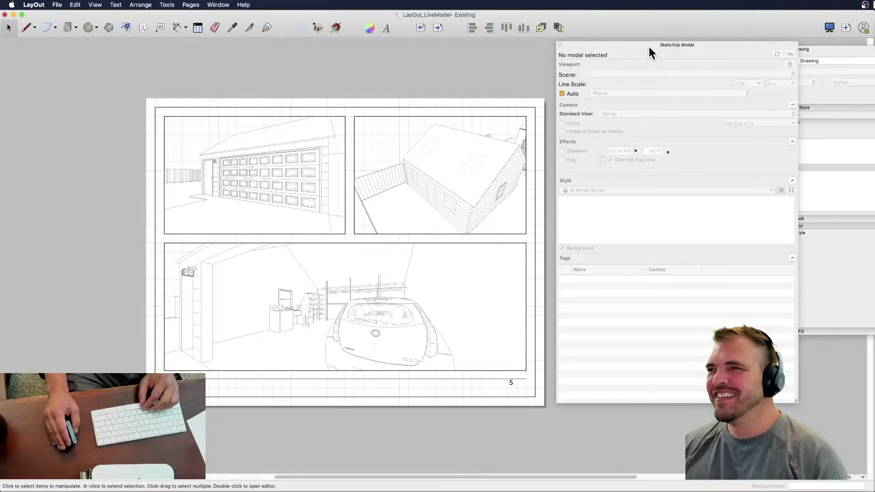
pyautogui.moveTo(648, 46)
pyautogui.mouseDown()
pyautogui.moveTo(664, 66)
pyautogui.moveTo(741, 52)
pyautogui.moveTo(539, 44)
pyautogui.mouseUp()
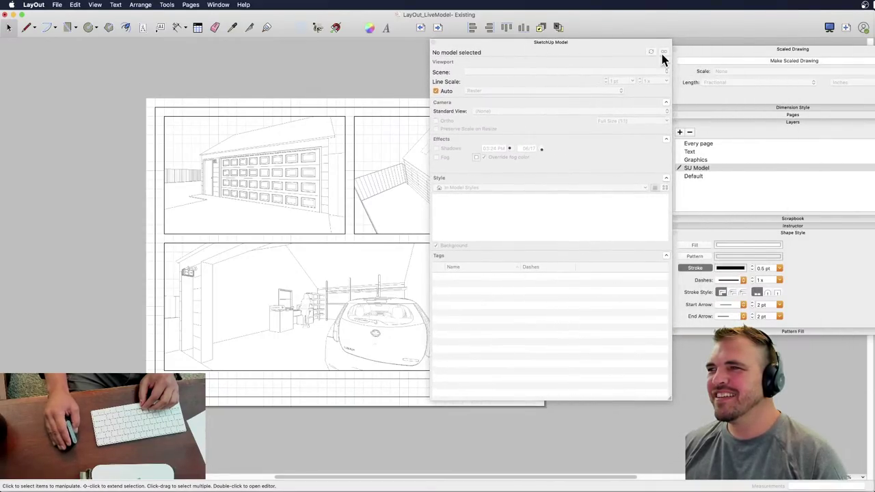
pyautogui.moveTo(699, 55)
pyautogui.mouseDown()
pyautogui.moveTo(715, 103)
pyautogui.moveTo(439, 412)
pyautogui.moveTo(451, 400)
pyautogui.mouseUp()
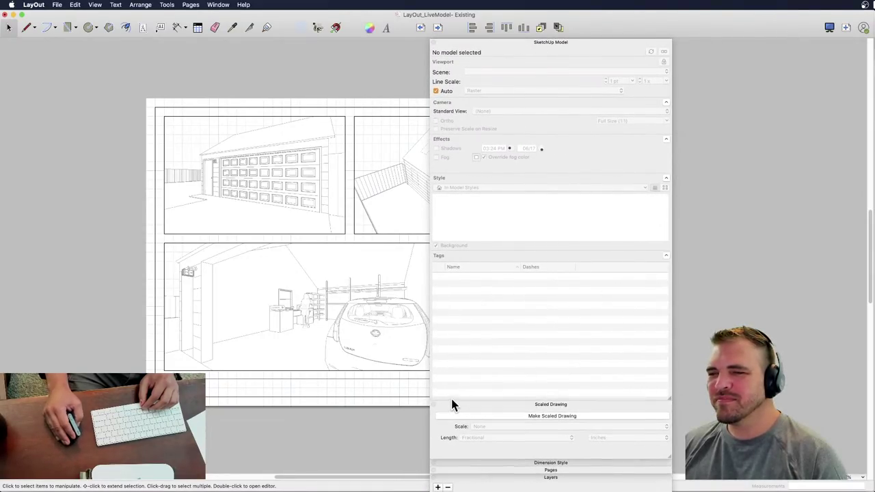
pyautogui.click(496, 42)
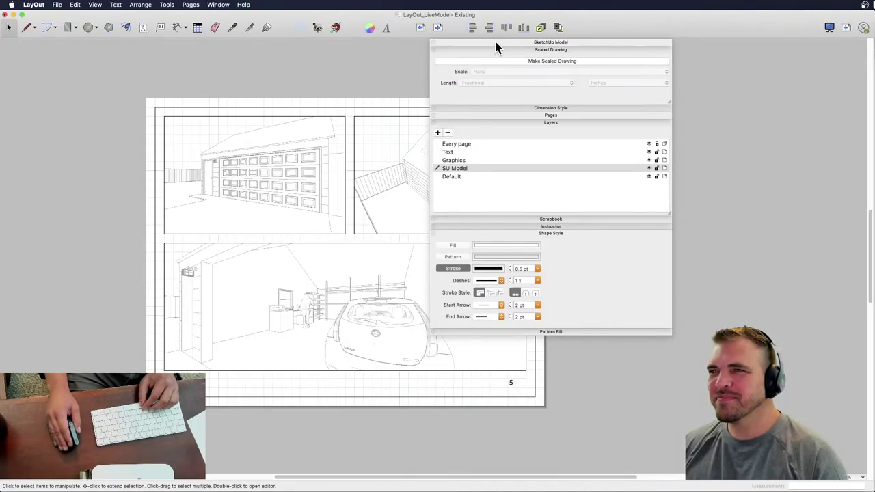
pyautogui.moveTo(494, 39); pyautogui.dragTo(651, 39)
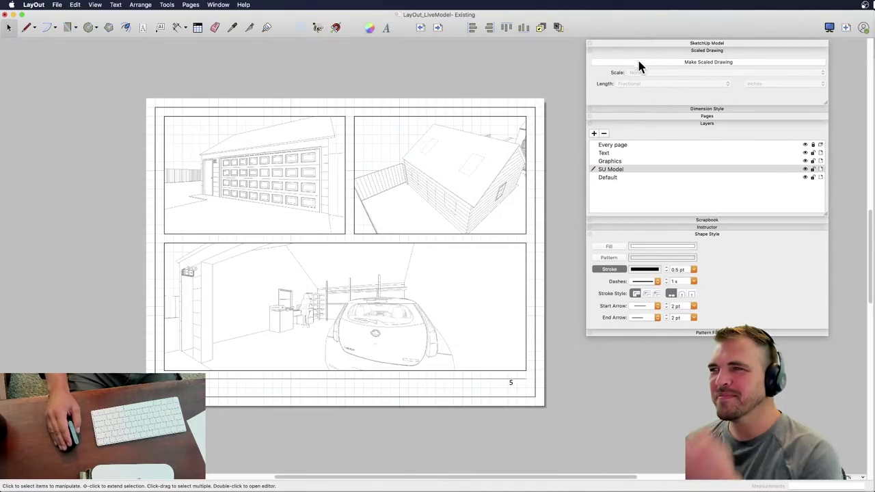
pyautogui.click(658, 50)
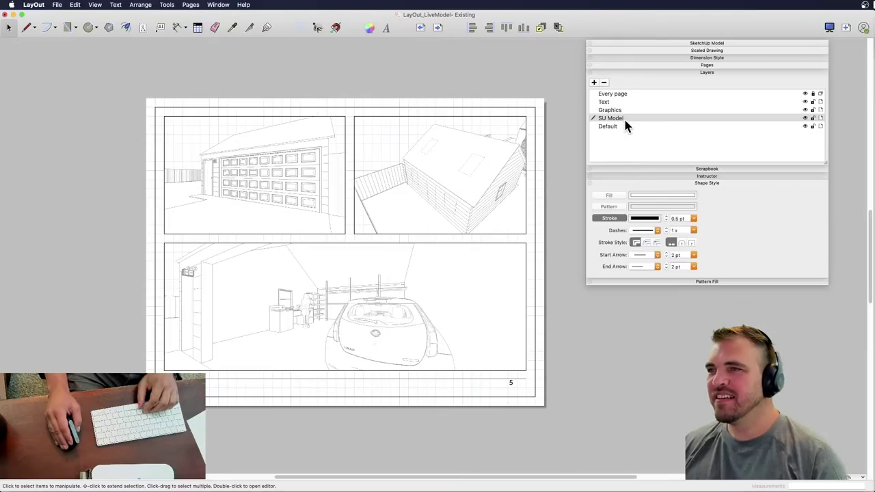
# - Expand the Pages panel and switch to Site Plan, then back to Existing
pyautogui.click(699, 66)
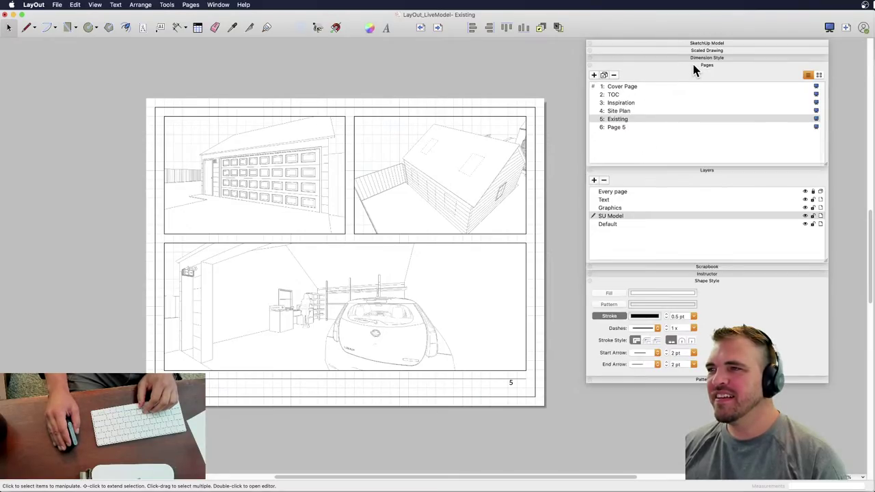
pyautogui.click(630, 110)
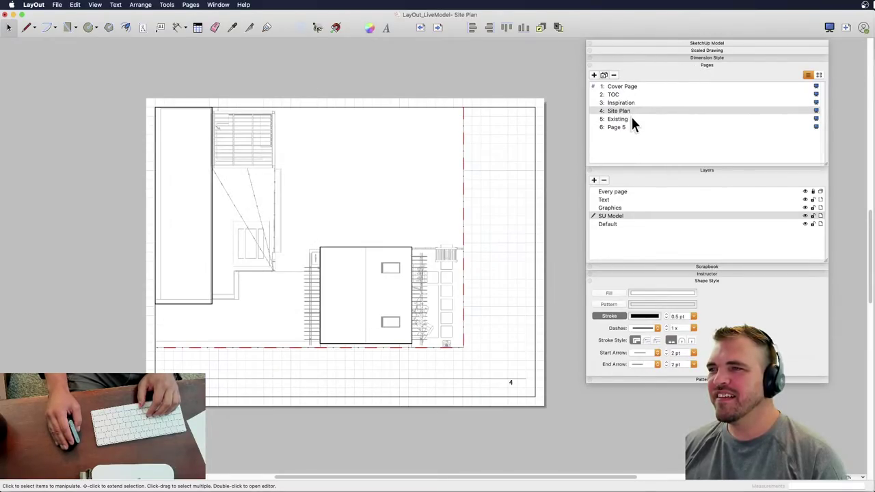
pyautogui.click(631, 117)
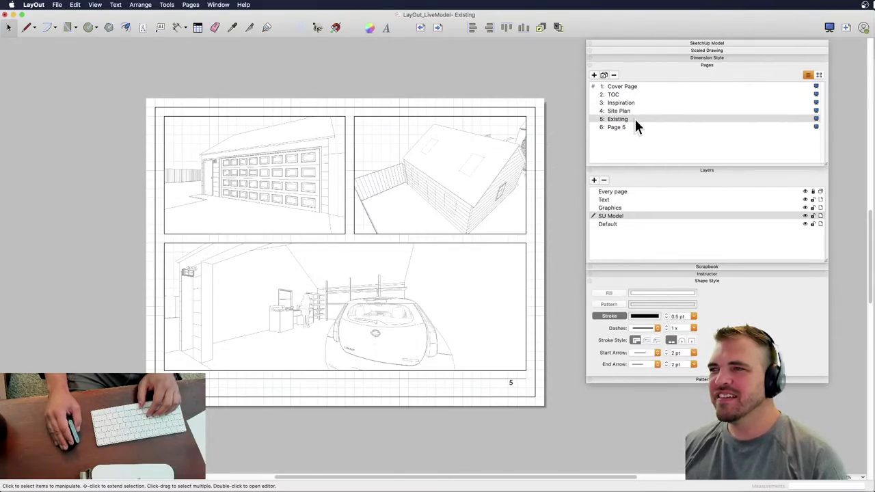
# - Rename the Existing page to 'Existing Garage'
pyautogui.doubleClick(626, 119)
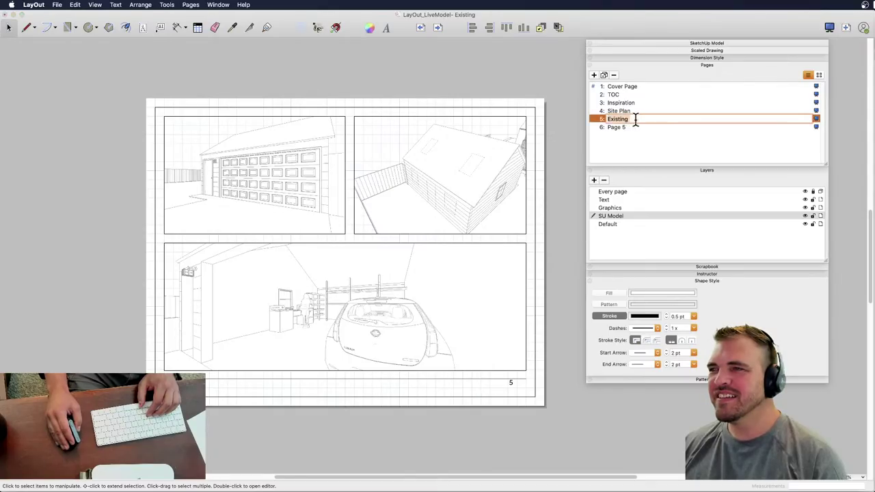
pyautogui.click(636, 119)
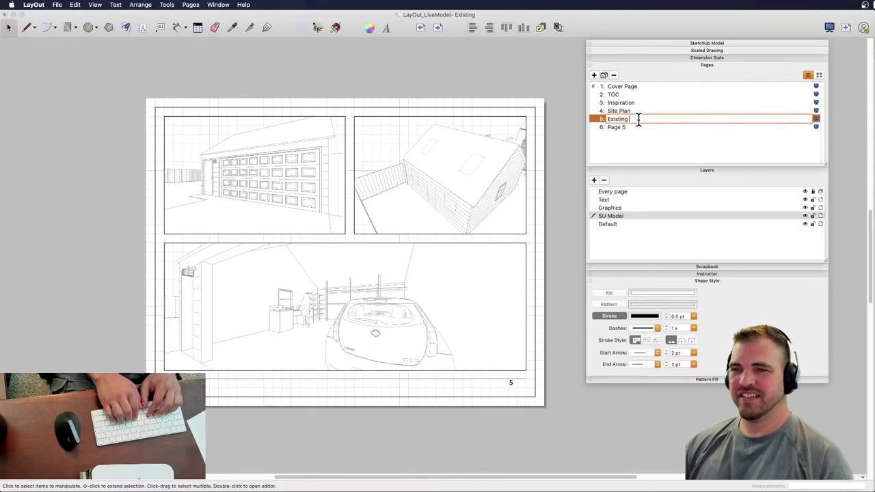
pyautogui.write('Garage')
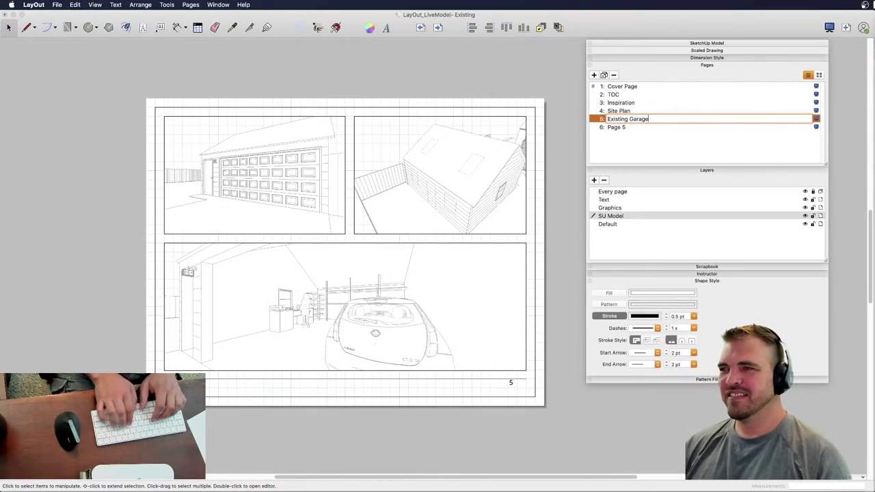
pyautogui.press('Return')
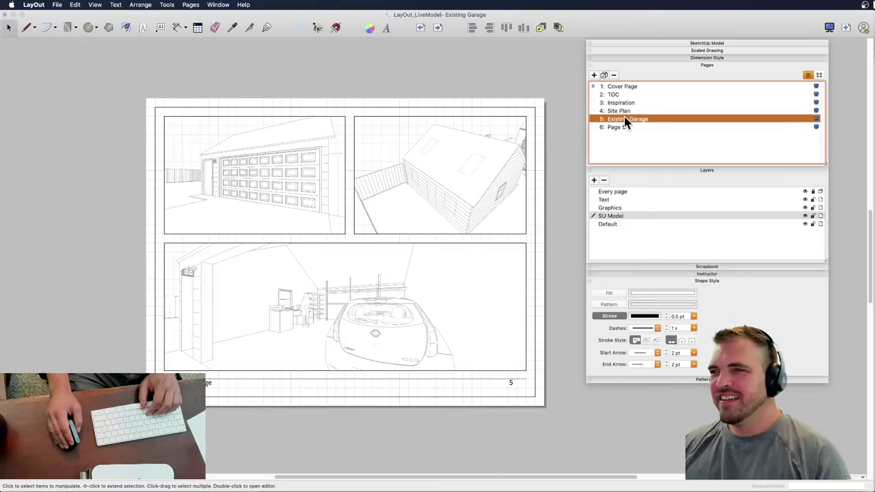
# - Duplicate the page as Page 7 and select its top-left garage viewport
pyautogui.click(603, 75)
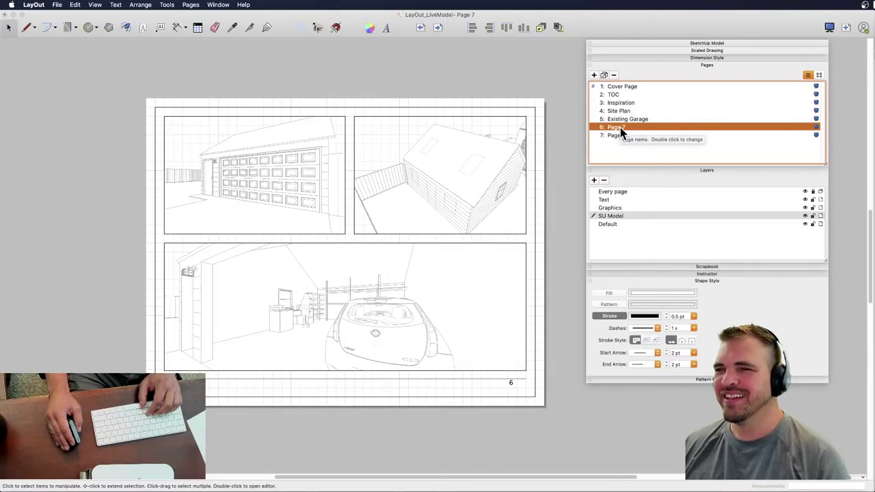
pyautogui.click(251, 193)
pyautogui.click(258, 174)
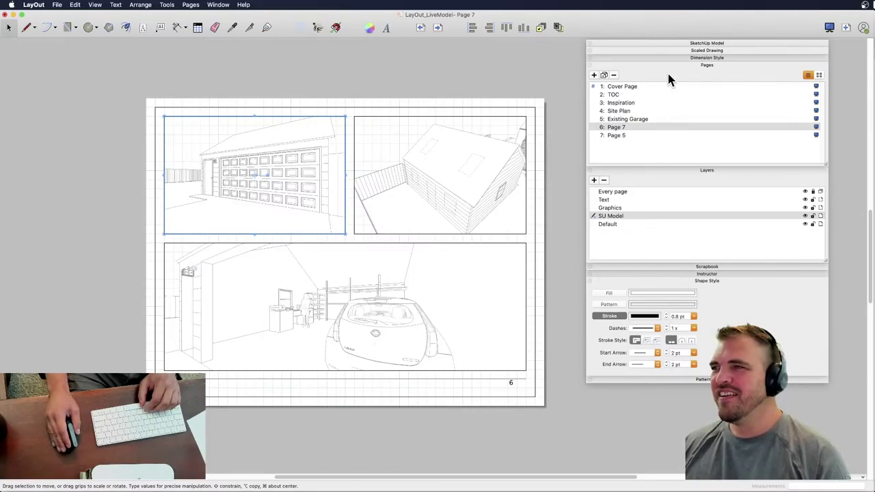
# - Assign the ELEV_S scene to the top-left viewport, ELEV-W to the top-right, and ELEV-E to the bottom viewport
pyautogui.click(672, 44)
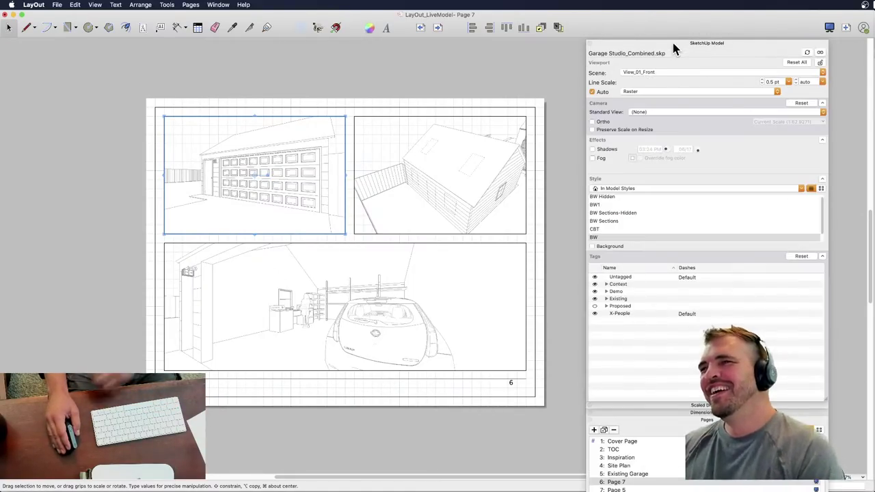
pyautogui.click(822, 73)
pyautogui.click(690, 113)
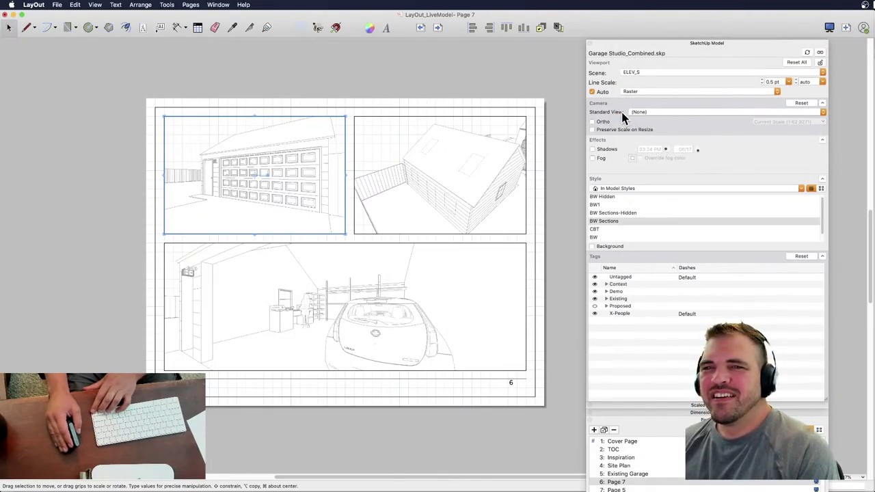
pyautogui.click(460, 155)
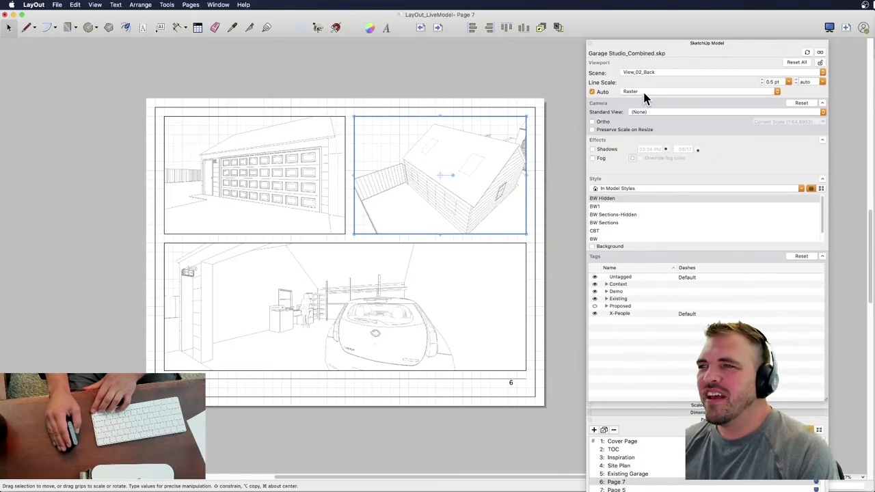
pyautogui.click(659, 74)
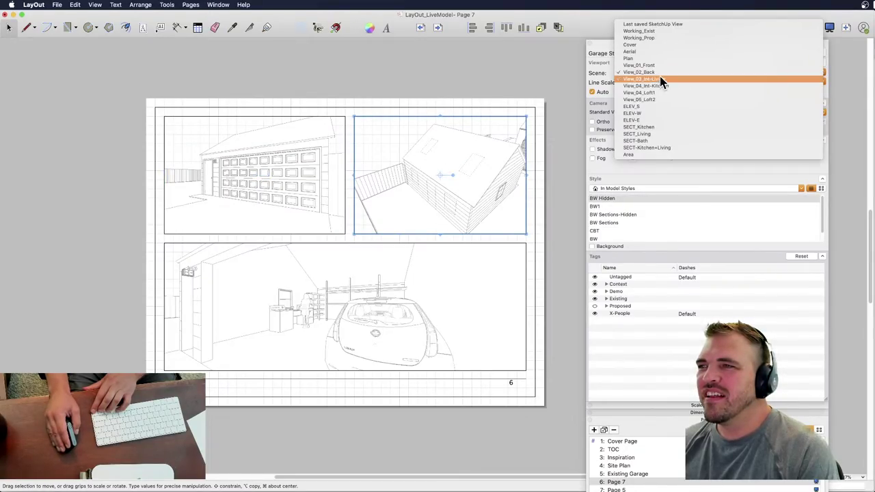
pyautogui.click(655, 112)
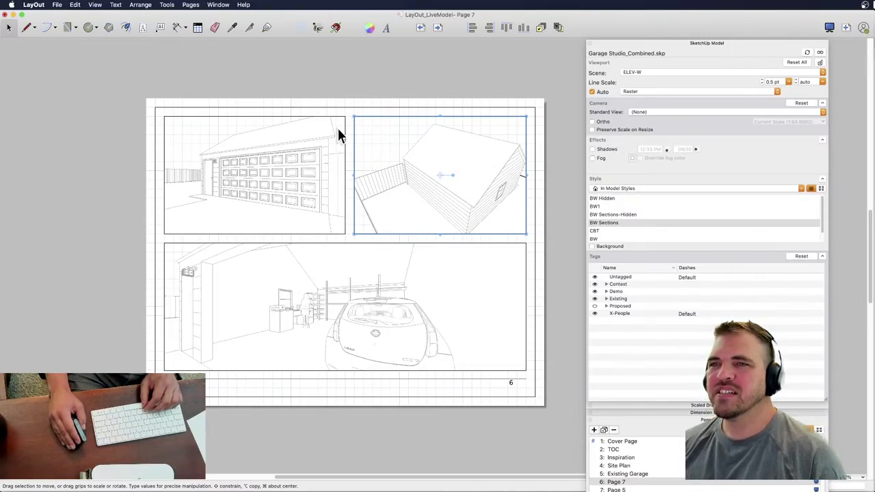
pyautogui.click(387, 282)
pyautogui.click(657, 71)
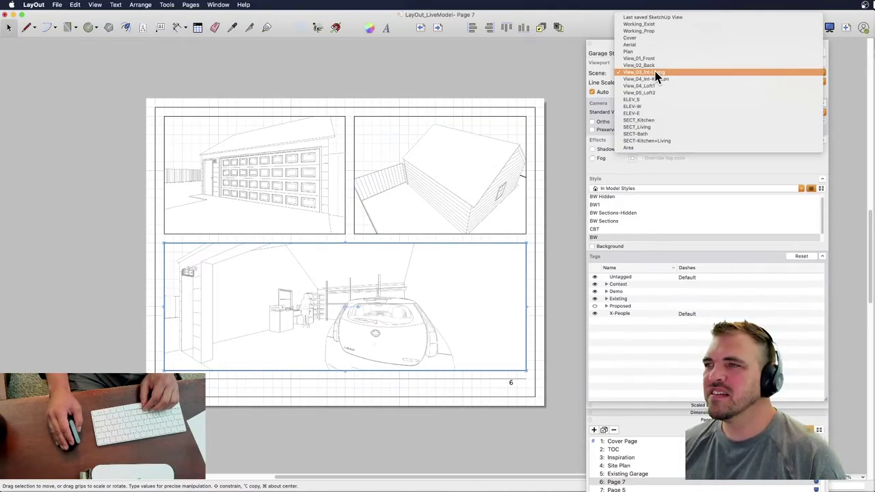
pyautogui.click(657, 114)
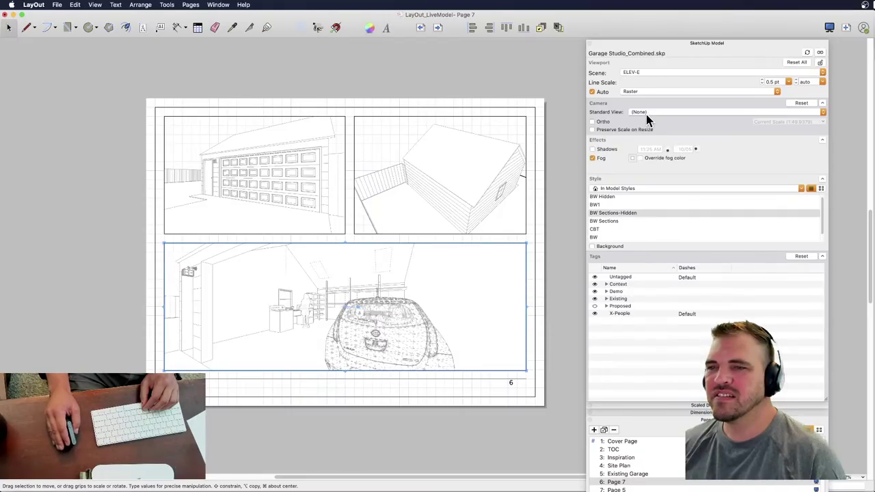
pyautogui.click(369, 239)
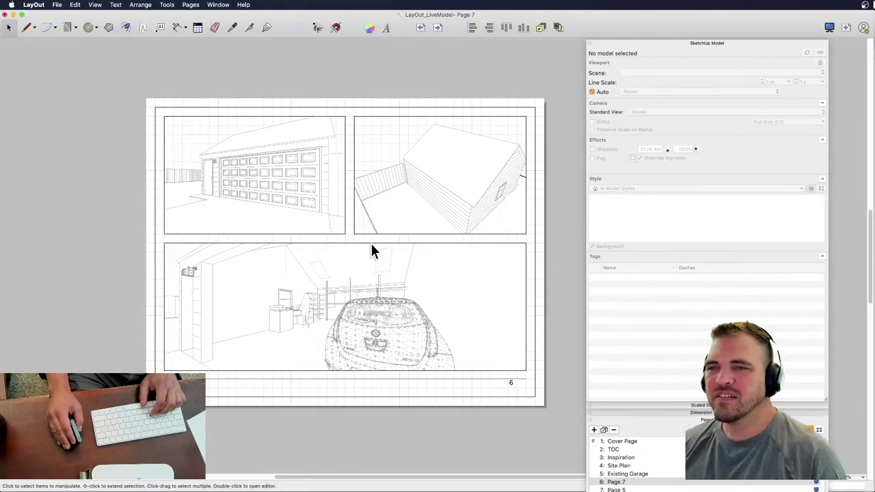
# - Reset all three Page 7 viewports to their saved scene settings for flat orthographic elevations
pyautogui.moveTo(529, 254)
pyautogui.mouseDown()
pyautogui.moveTo(410, 228)
pyautogui.moveTo(301, 220)
pyautogui.moveTo(301, 211)
pyautogui.mouseUp()
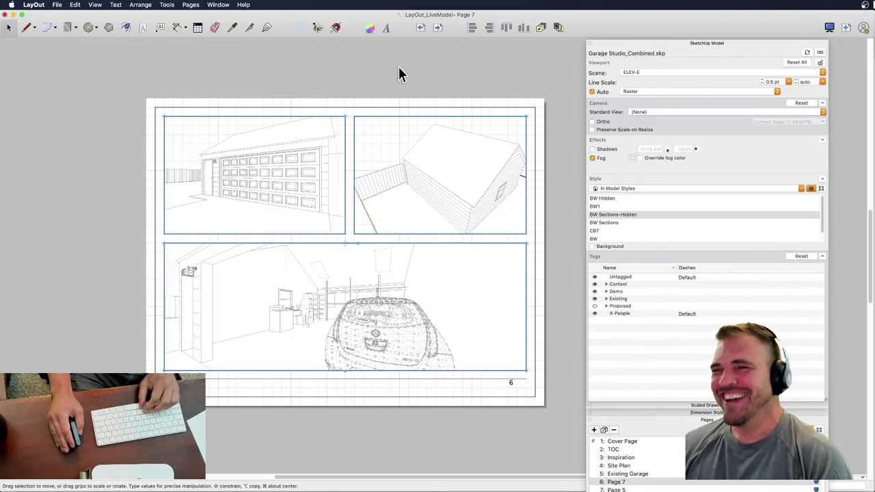
pyautogui.click(796, 62)
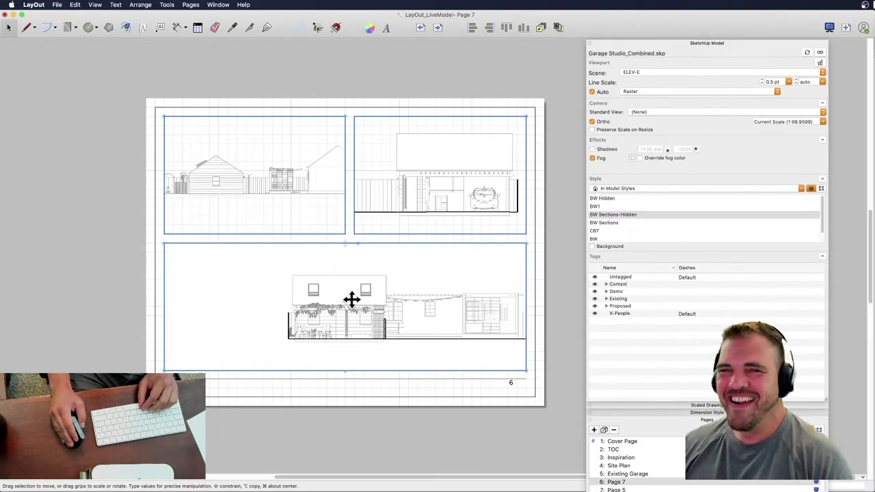
pyautogui.click(565, 278)
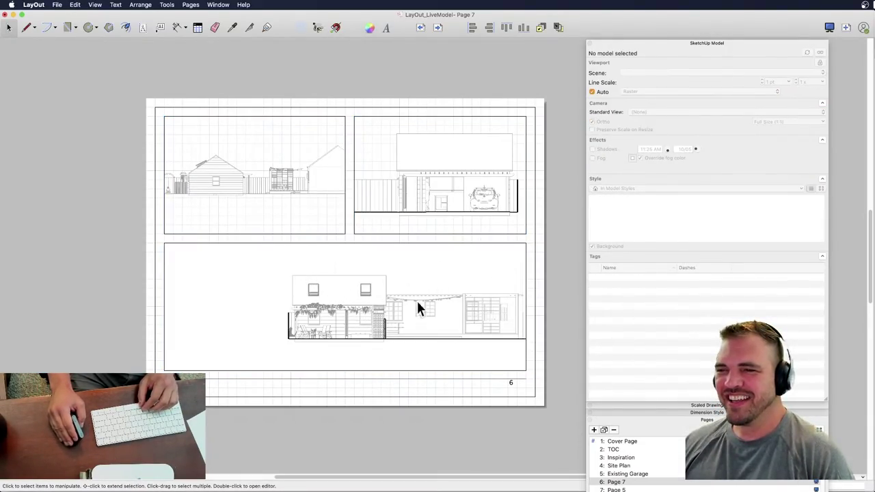
# - Move the south elevation viewport to the lower half and stretch it across the page width
pyautogui.click(380, 302)
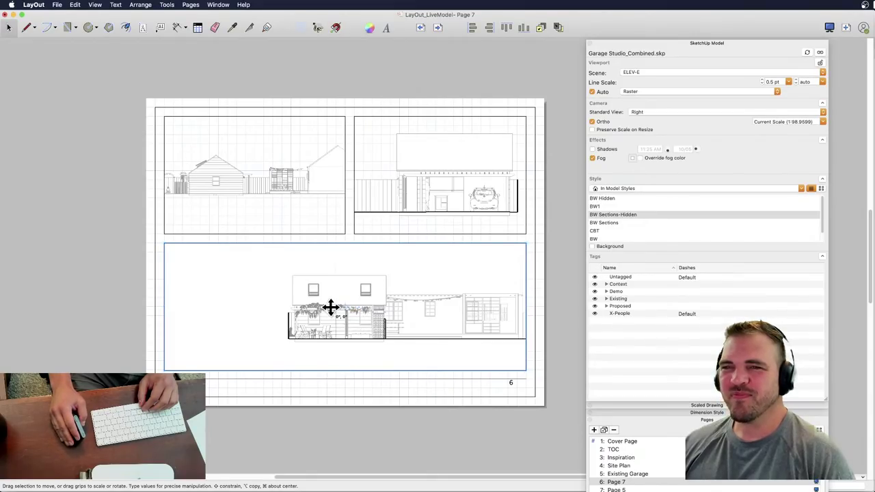
pyautogui.moveTo(330, 307); pyautogui.dragTo(383, 101)
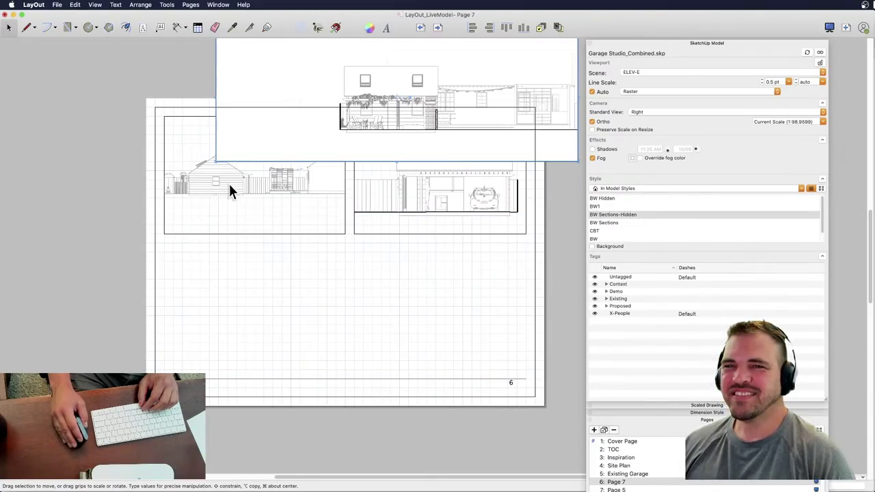
pyautogui.click(235, 193)
pyautogui.moveTo(236, 193); pyautogui.dragTo(428, 321)
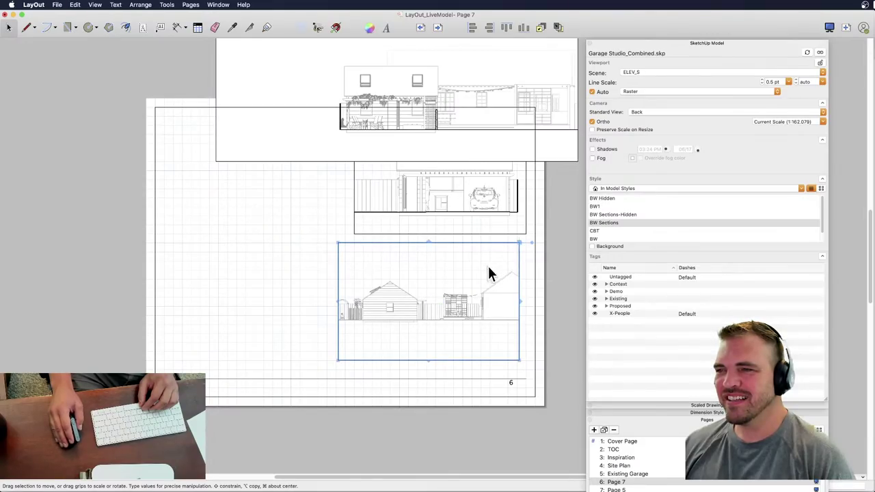
pyautogui.moveTo(457, 296)
pyautogui.mouseDown()
pyautogui.moveTo(466, 297)
pyautogui.moveTo(445, 305)
pyautogui.mouseUp()
pyautogui.moveTo(343, 303); pyautogui.dragTo(164, 298)
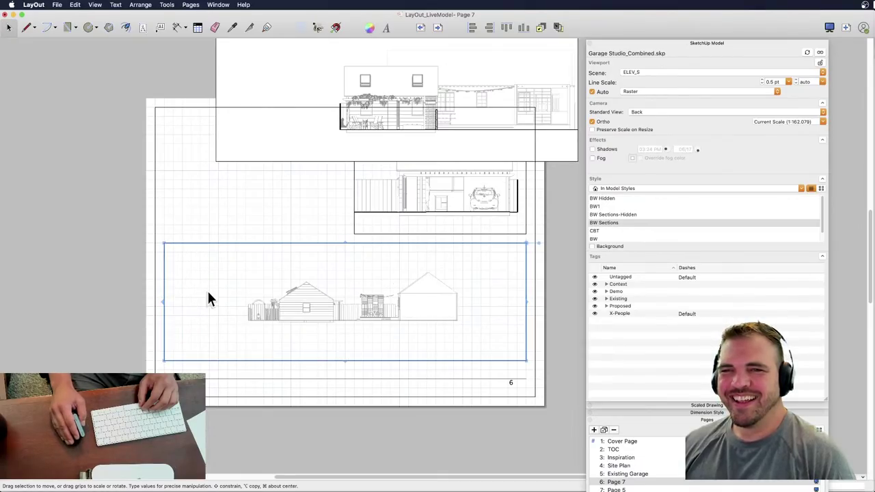
pyautogui.press('Escape')
# - Fit the east elevation viewport into the top-left slot beside the top-right elevation
pyautogui.moveTo(354, 134)
pyautogui.mouseDown()
pyautogui.moveTo(342, 125)
pyautogui.moveTo(248, 185)
pyautogui.moveTo(336, 211)
pyautogui.moveTo(331, 206)
pyautogui.mouseUp()
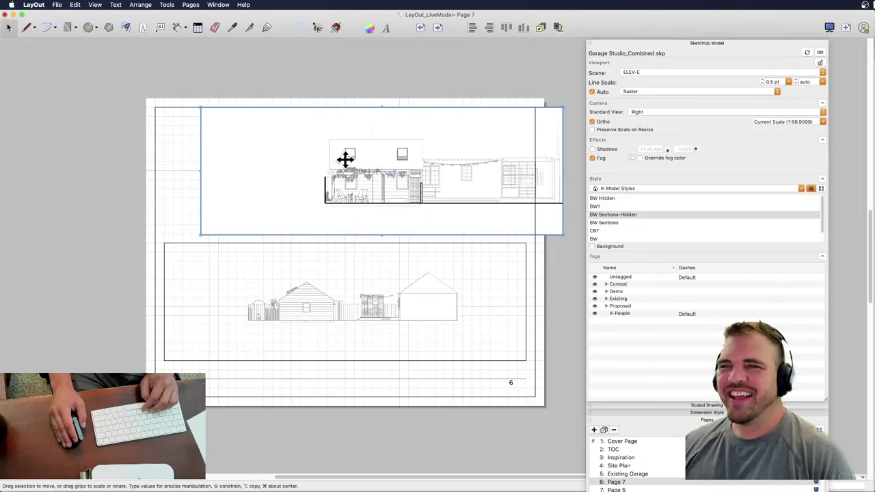
pyautogui.moveTo(338, 171)
pyautogui.mouseDown()
pyautogui.moveTo(289, 172)
pyautogui.moveTo(327, 158)
pyautogui.mouseUp()
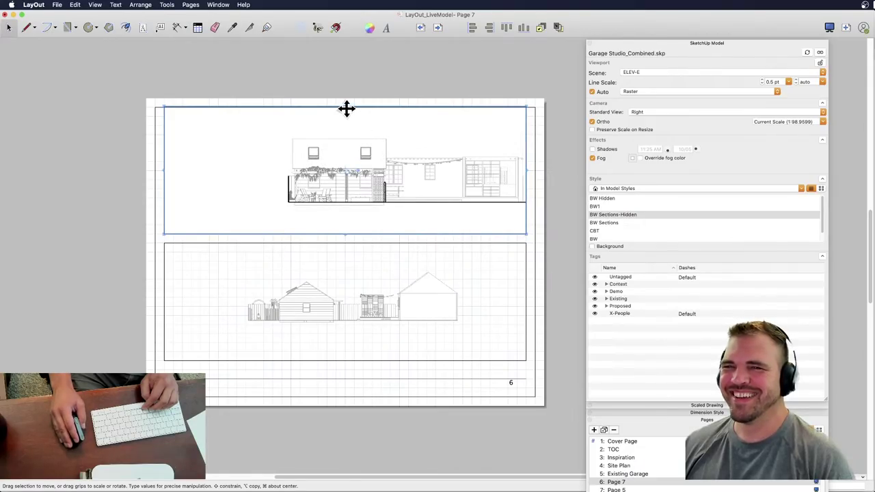
pyautogui.moveTo(346, 106)
pyautogui.mouseDown()
pyautogui.moveTo(345, 132)
pyautogui.moveTo(346, 117)
pyautogui.mouseUp()
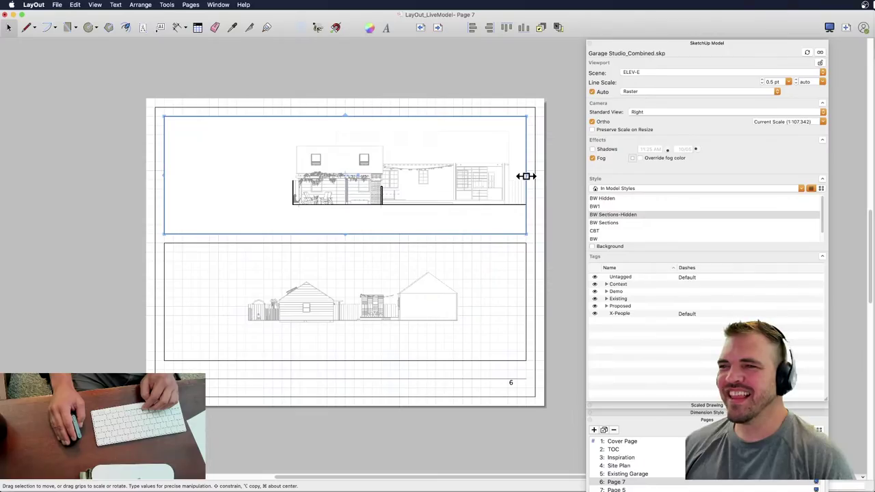
pyautogui.moveTo(524, 175)
pyautogui.mouseDown()
pyautogui.moveTo(283, 177)
pyautogui.moveTo(344, 177)
pyautogui.mouseUp()
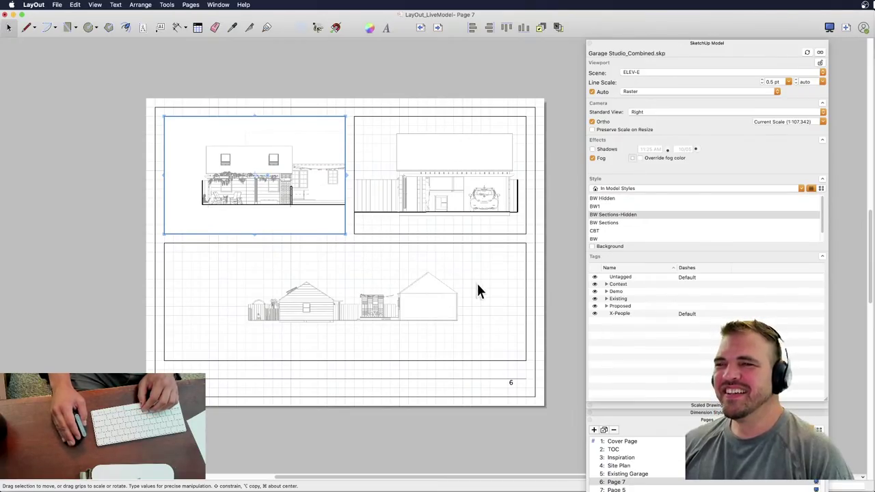
# - Set all three elevation viewports to the 1/8" = 1'-0" ortho scale
pyautogui.click(496, 257)
pyautogui.keyDown('shift'); pyautogui.click(437, 225); pyautogui.keyUp('shift')
pyautogui.keyDown('shift'); pyautogui.click(312, 195); pyautogui.keyUp('shift')
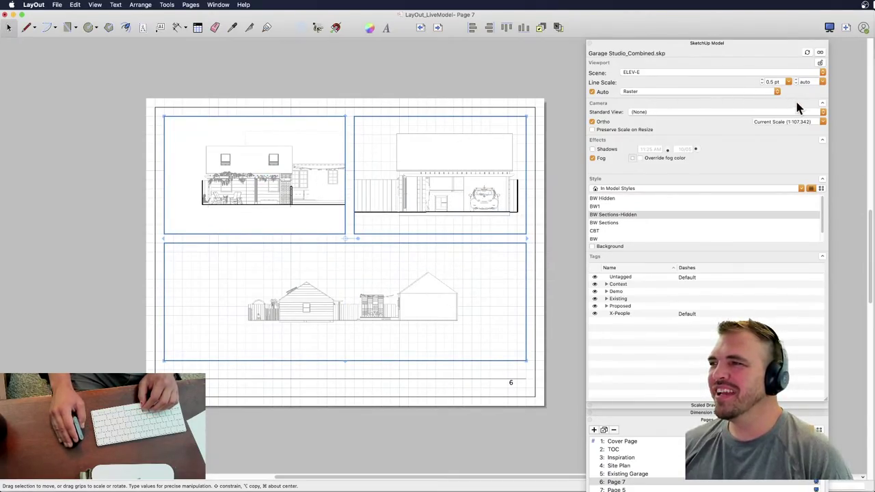
pyautogui.click(823, 123)
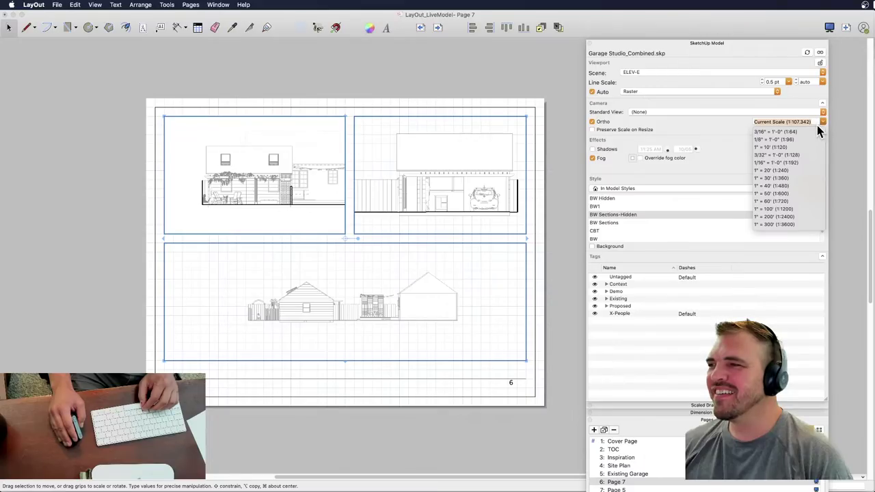
pyautogui.click(786, 140)
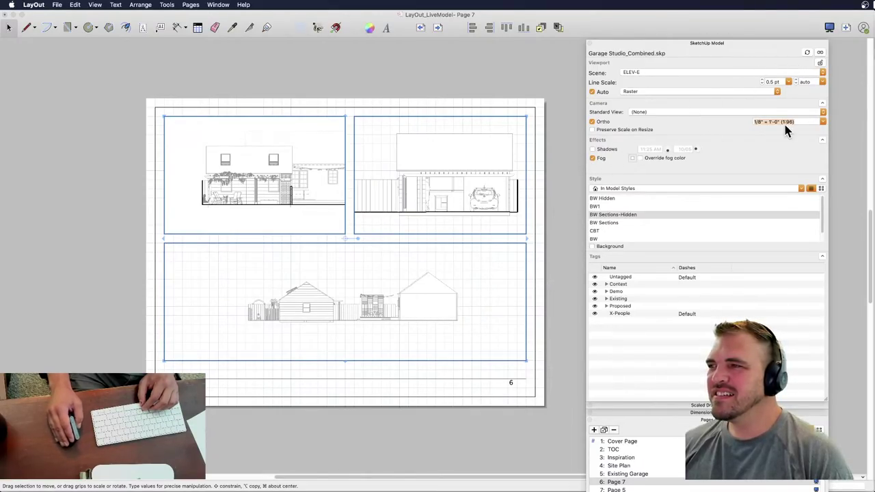
pyautogui.click(823, 121)
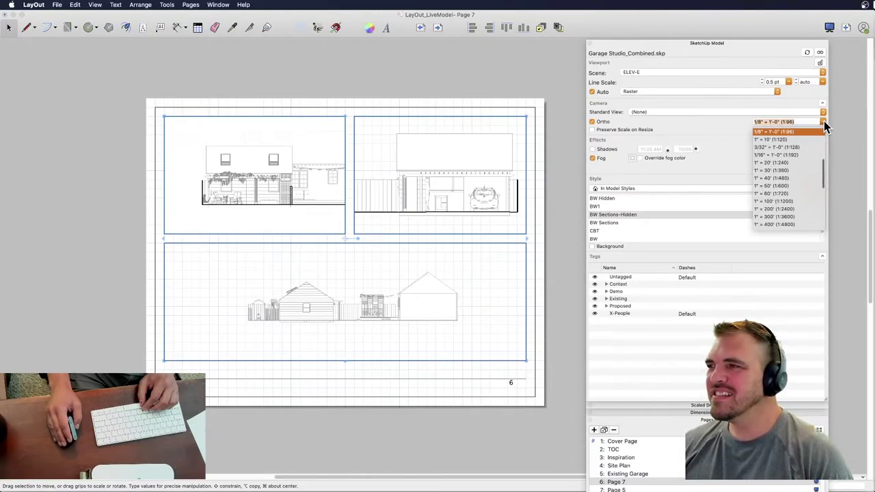
pyautogui.click(788, 140)
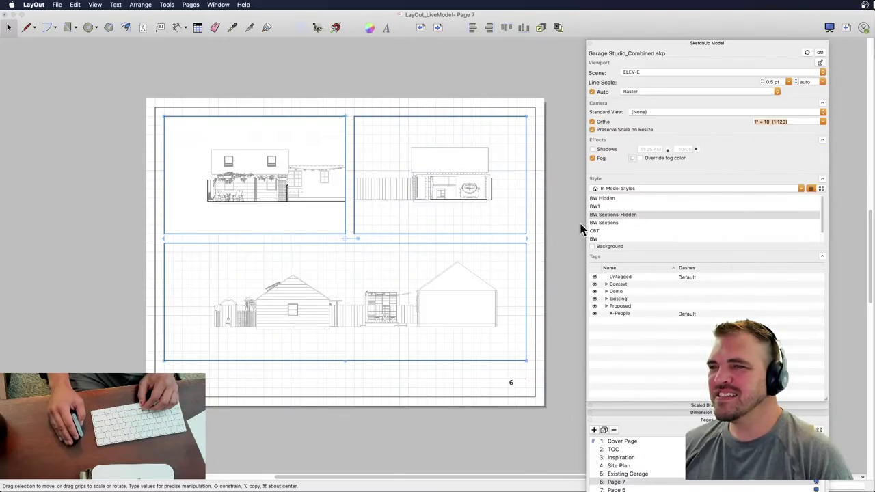
pyautogui.click(824, 124)
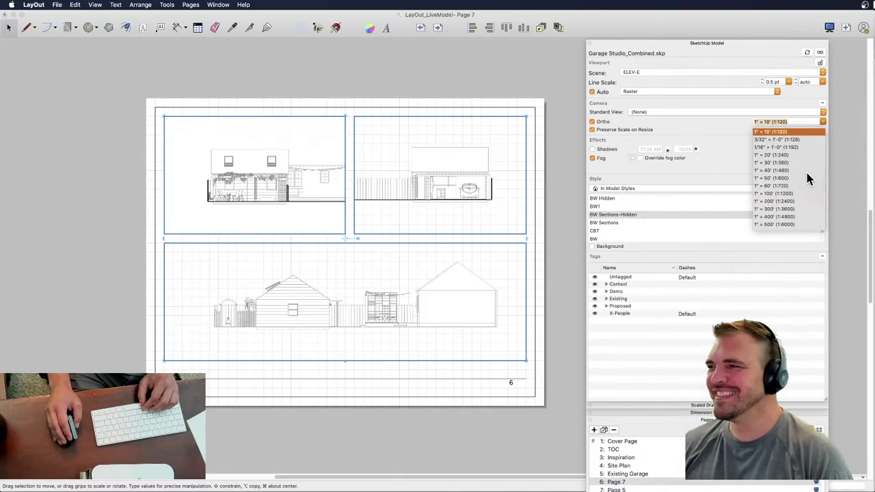
pyautogui.scroll(2, 805, 174)
pyautogui.click(784, 144)
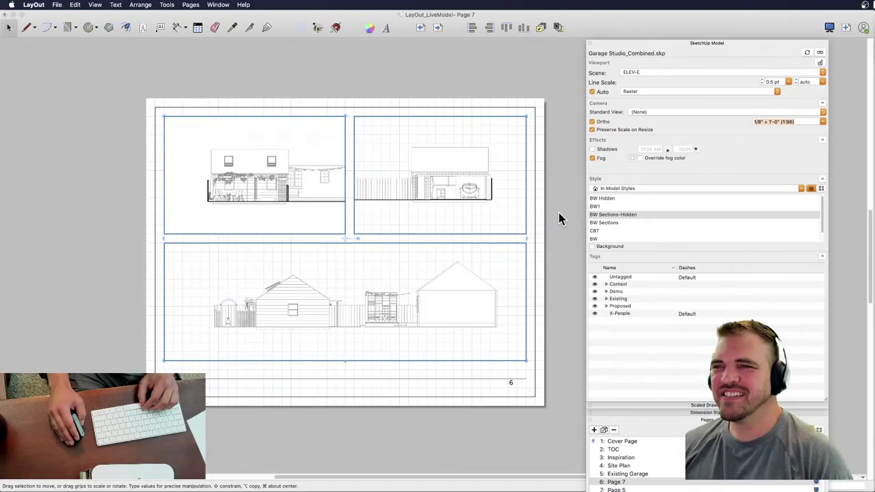
pyautogui.click(556, 251)
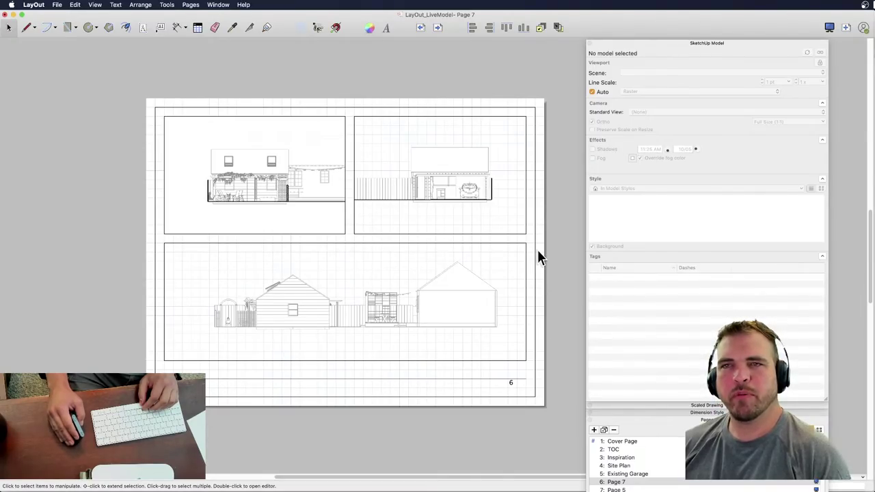
pyautogui.click(57, 5)
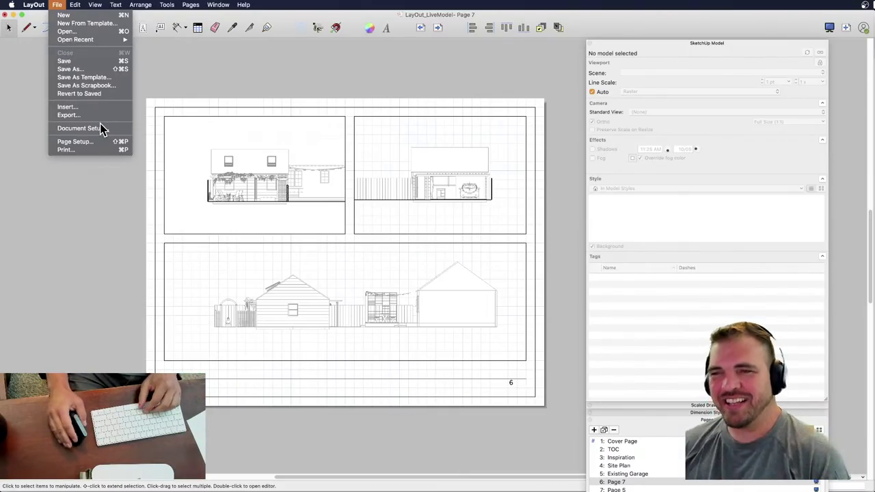
pyautogui.click(171, 82)
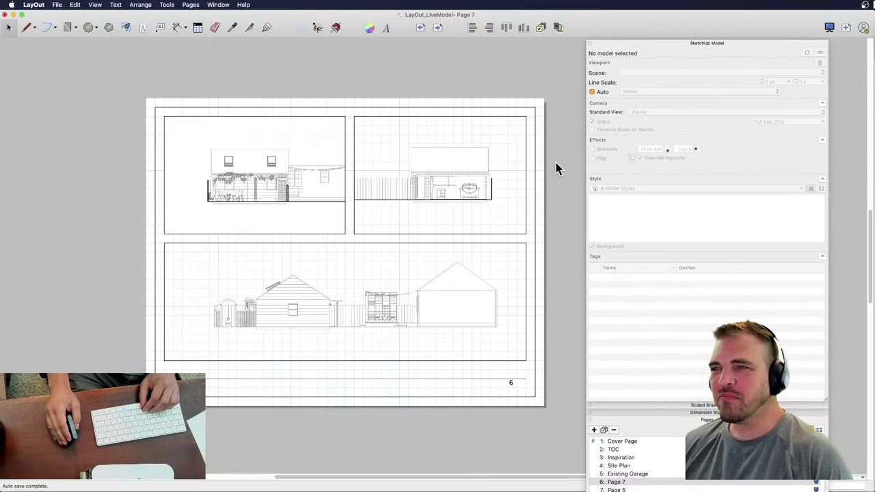
pyautogui.click(525, 265)
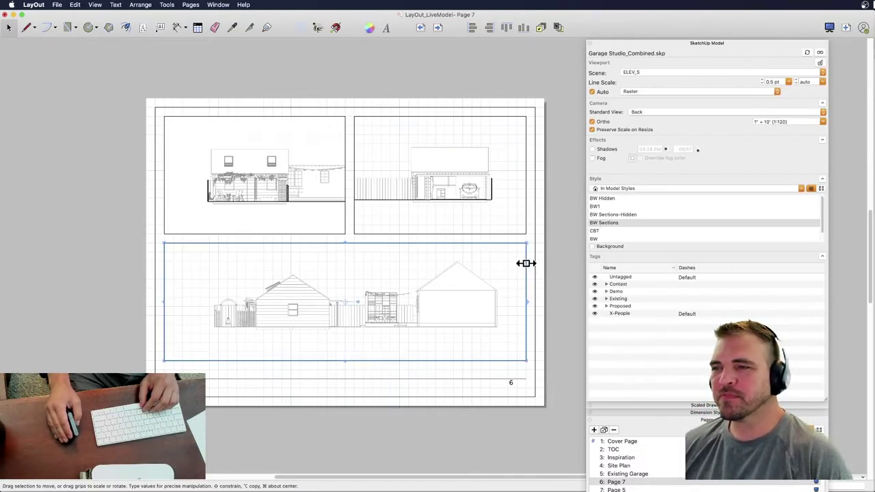
pyautogui.click(572, 230)
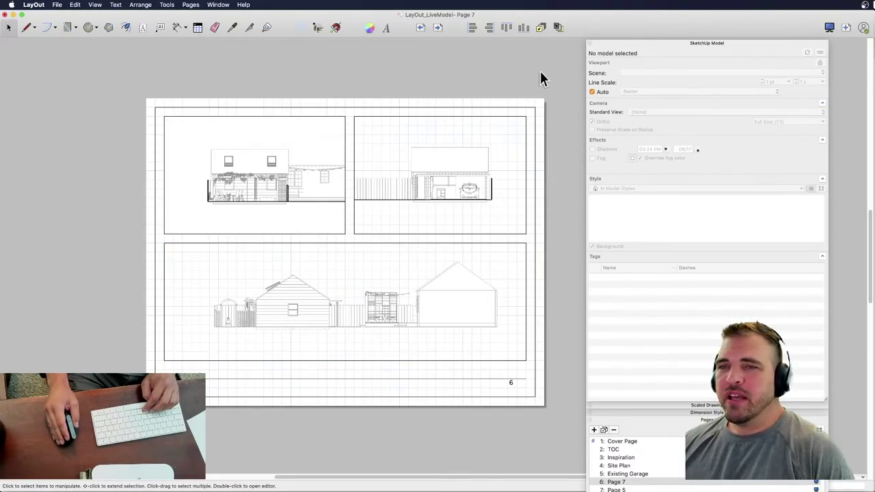
pyautogui.click(58, 5)
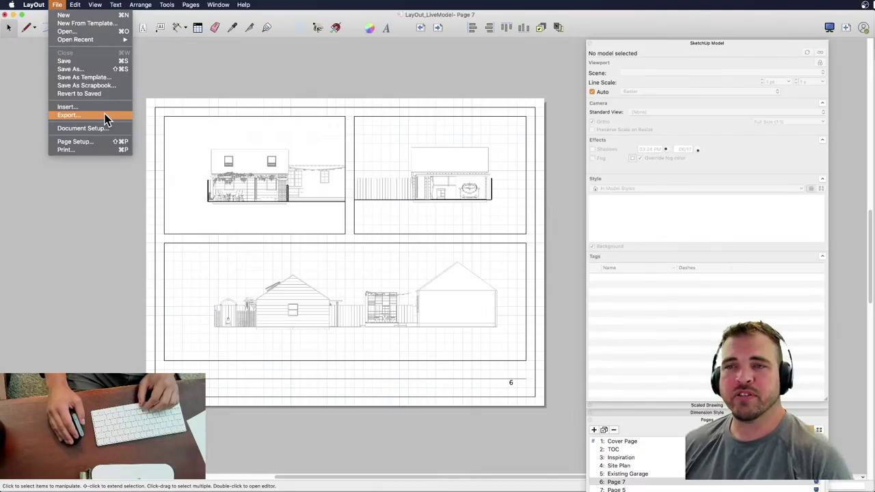
pyautogui.click(150, 91)
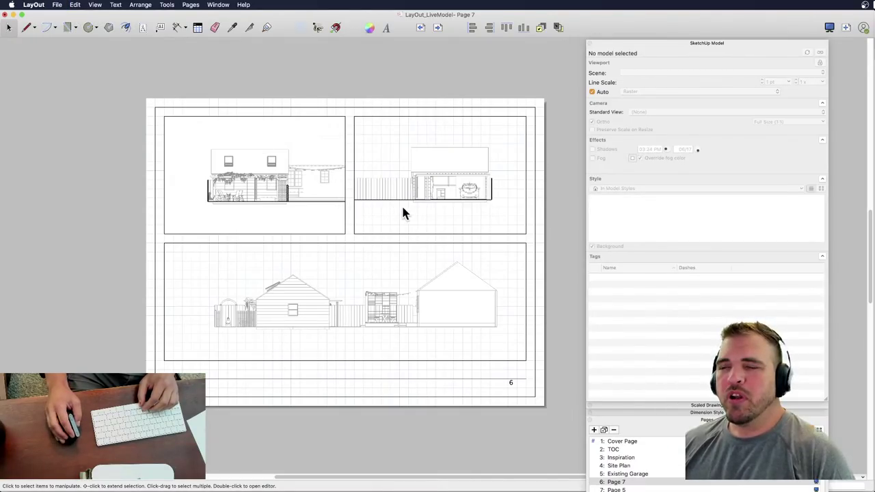
pyautogui.scroll(3, 410, 204)
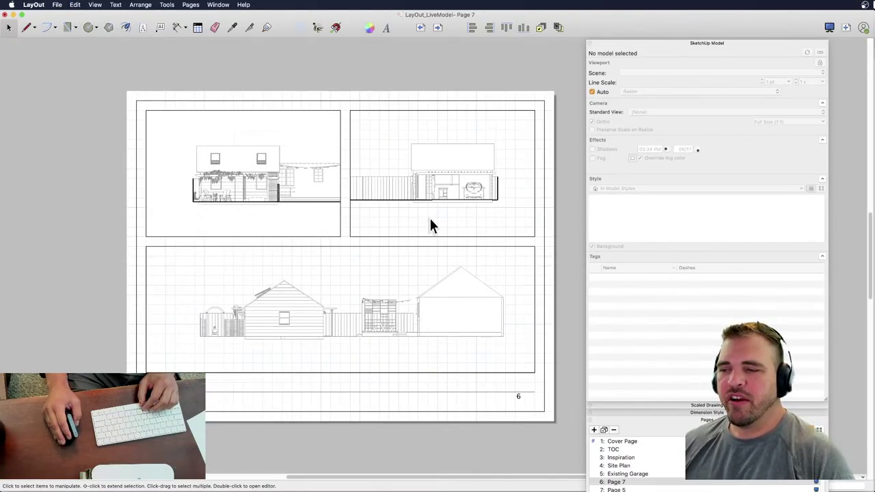
pyautogui.scroll(5, 500, 195)
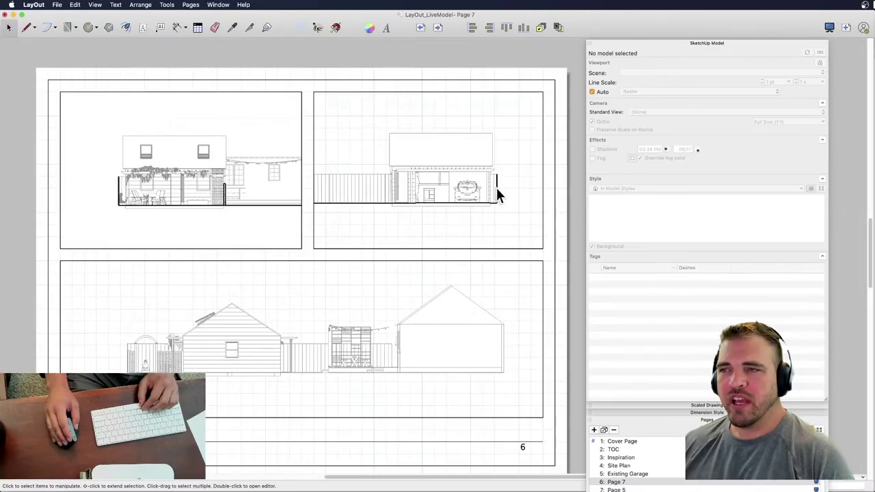
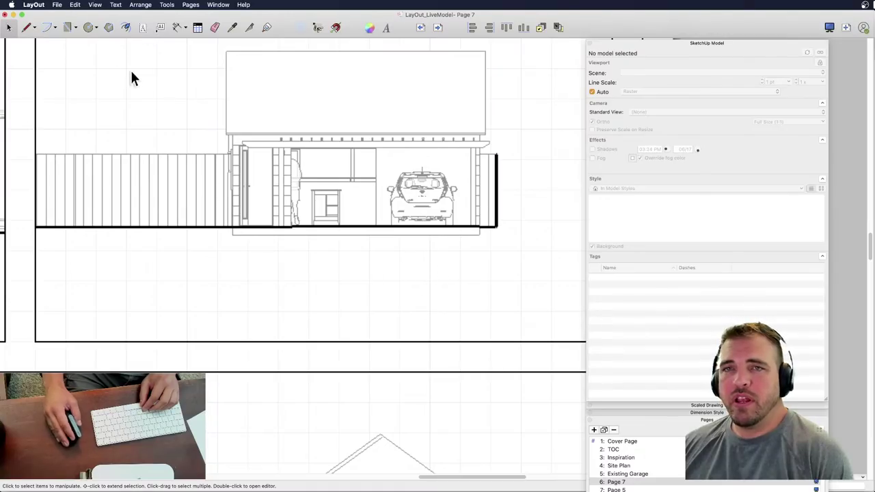
# - Start a PDF export of the document and name it LayOut_LiveModel_Test
pyautogui.click(57, 5)
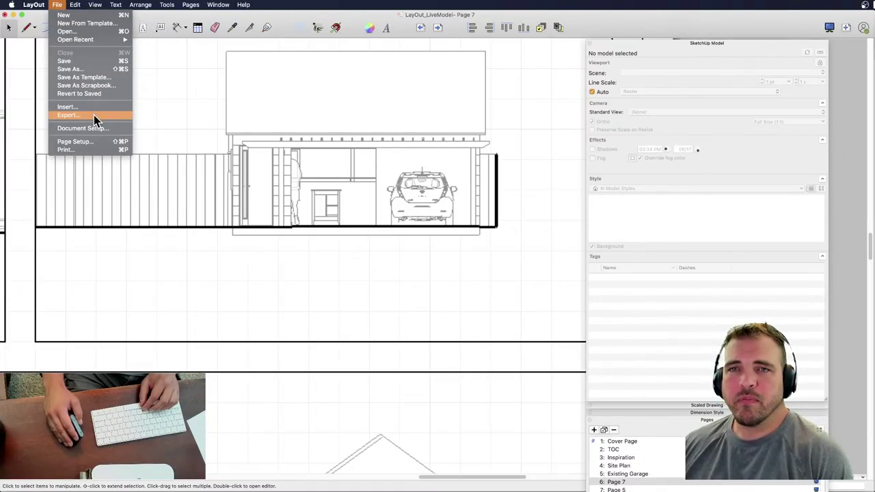
pyautogui.click(94, 116)
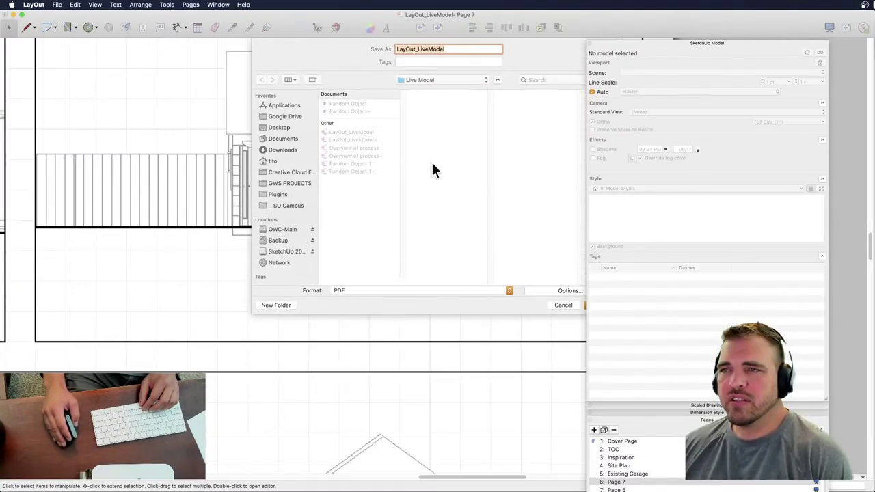
pyautogui.click(647, 44)
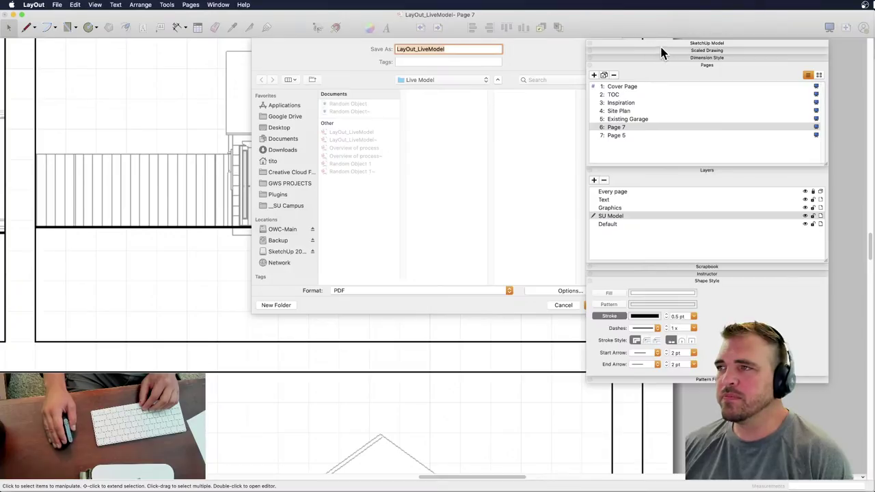
pyautogui.click(661, 64)
pyautogui.moveTo(666, 46); pyautogui.dragTo(688, 54)
pyautogui.click(453, 48)
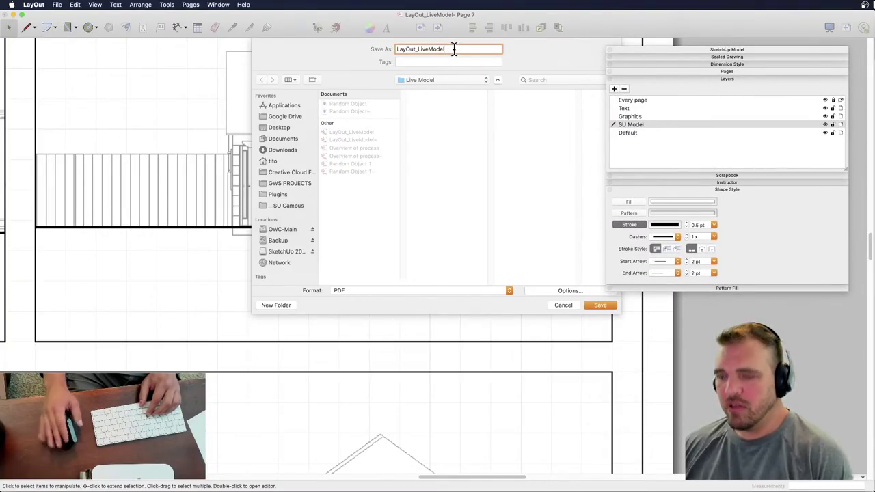
pyautogui.write('_Test')
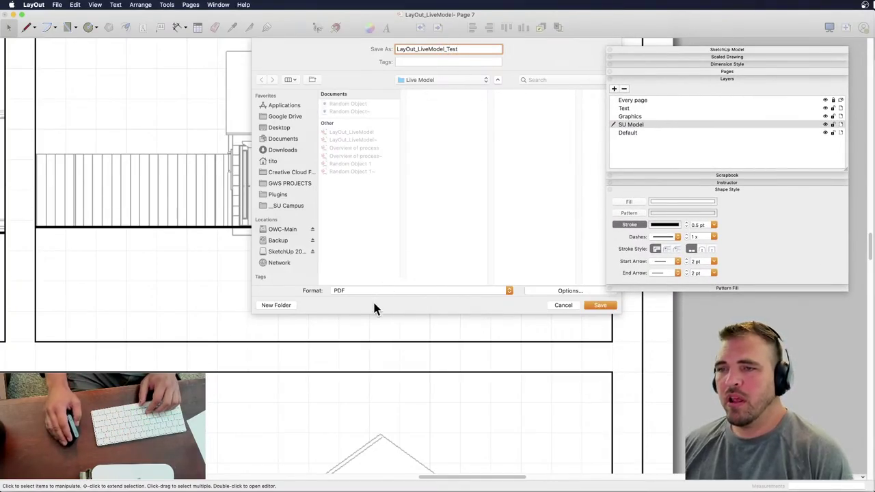
# - Export all pages at Medium resolution and save the PDF
pyautogui.click(565, 290)
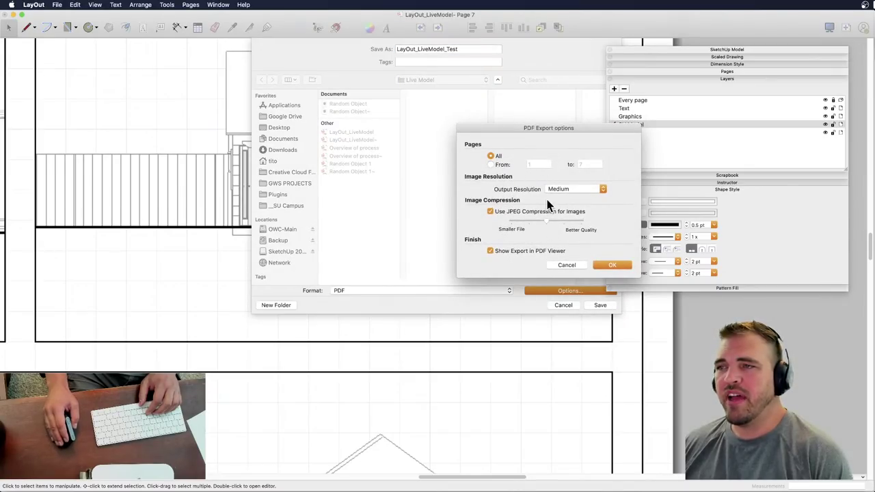
pyautogui.click(600, 190)
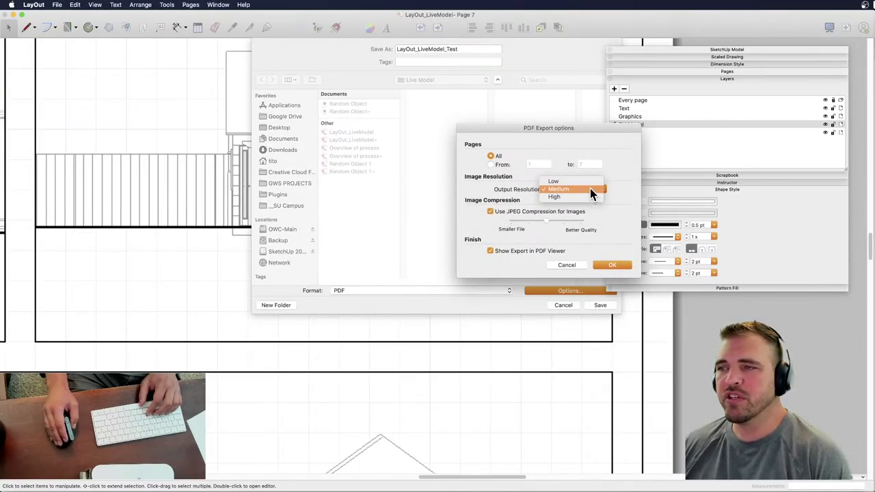
pyautogui.click(614, 193)
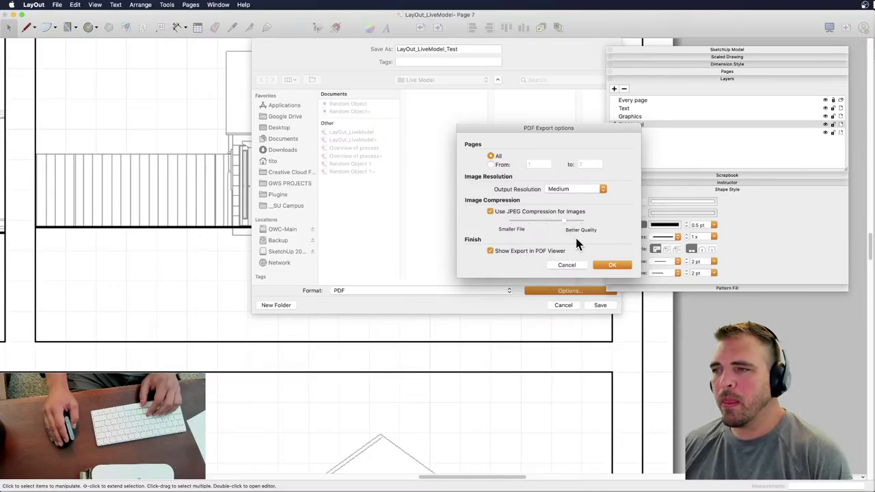
pyautogui.click(612, 267)
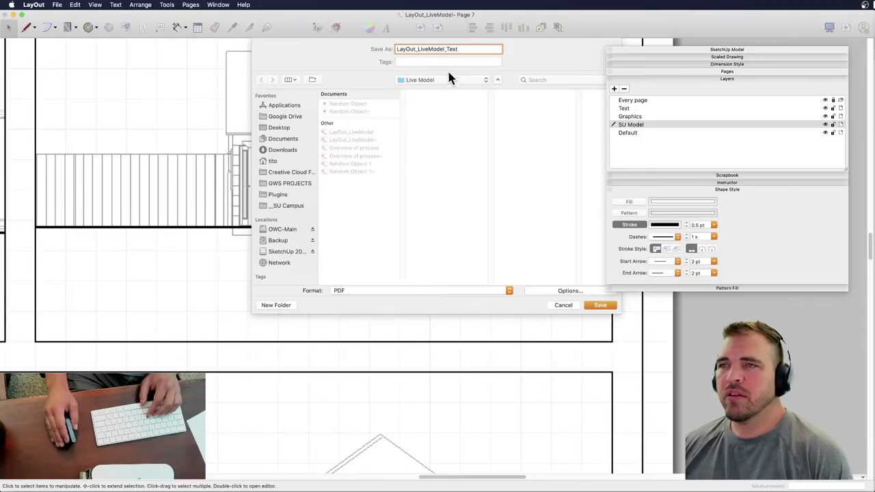
pyautogui.click(600, 306)
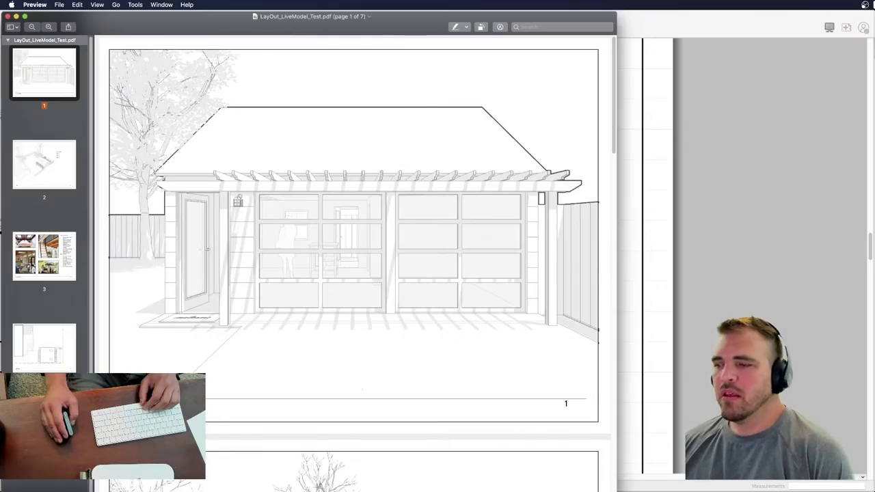
# - Scroll through the exported PDF pages in an enlarged Preview window
pyautogui.scroll(-10, 355, 263)
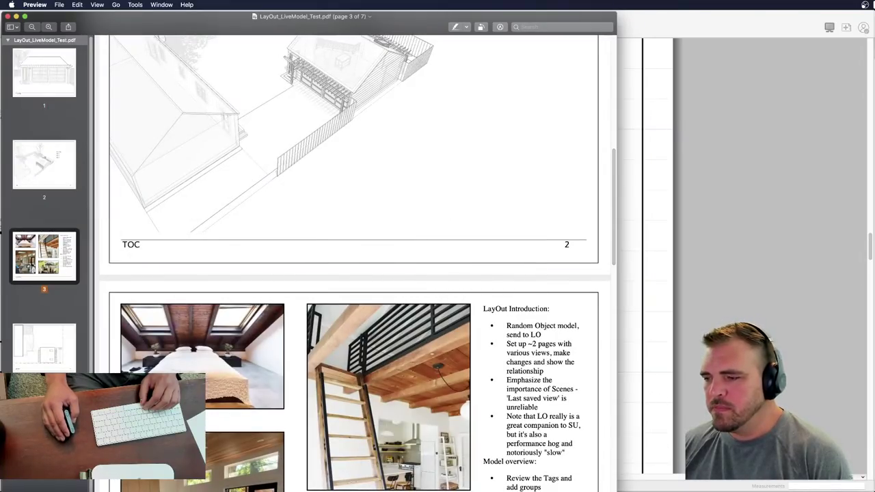
pyautogui.scroll(-15, 473, 228)
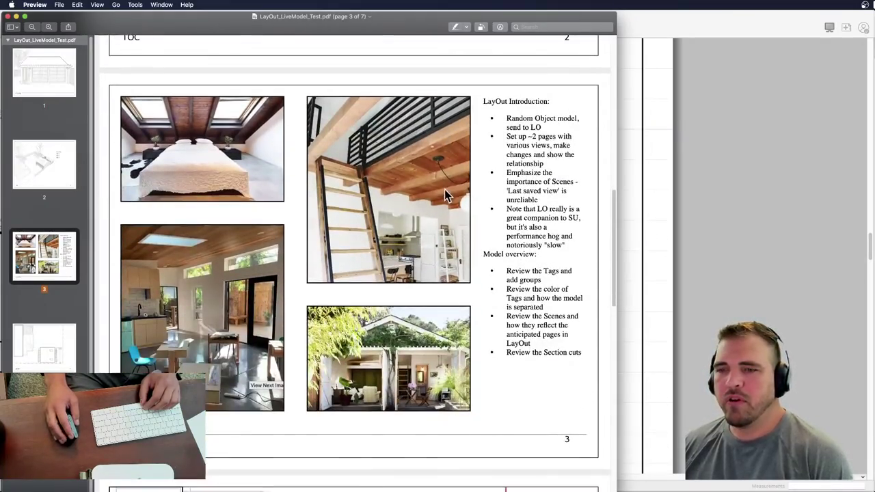
pyautogui.scroll(-15, 441, 204)
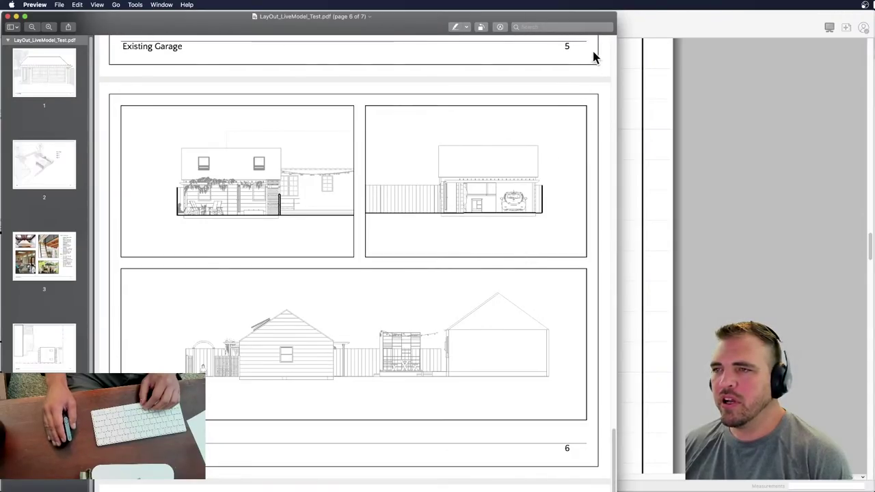
pyautogui.moveTo(611, 15); pyautogui.dragTo(677, 364)
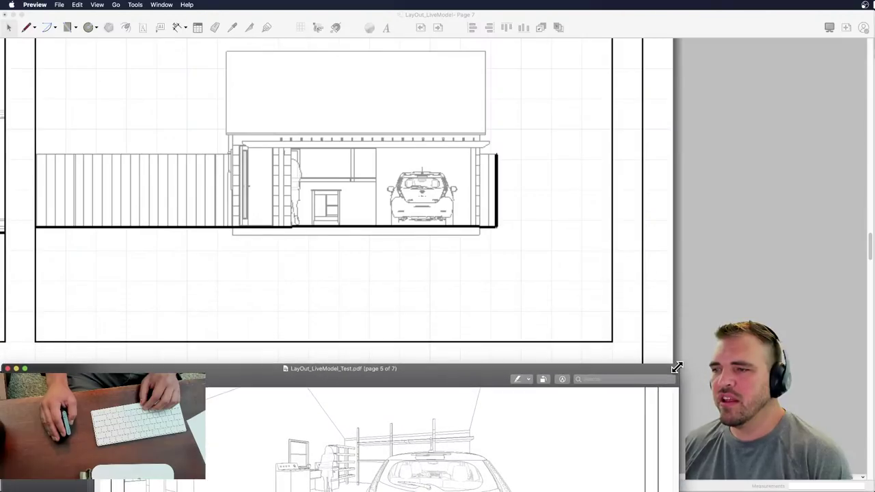
pyautogui.moveTo(607, 372); pyautogui.dragTo(634, 351)
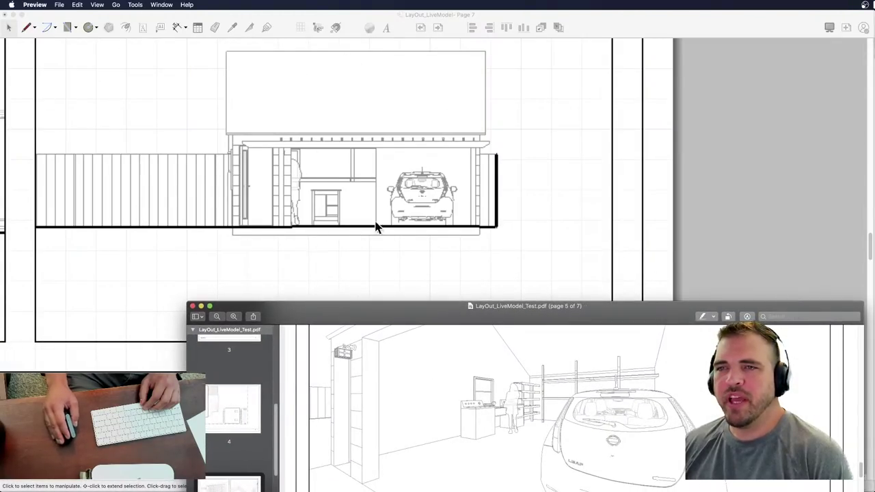
pyautogui.moveTo(340, 308); pyautogui.dragTo(241, 55)
pyautogui.scroll(-8, 592, 215)
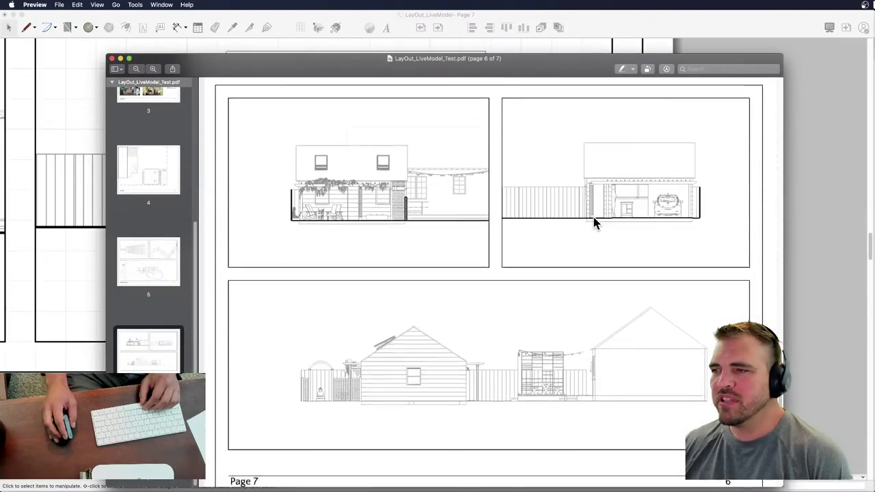
pyautogui.scroll(-4, 624, 339)
pyautogui.scroll(10, 621, 328)
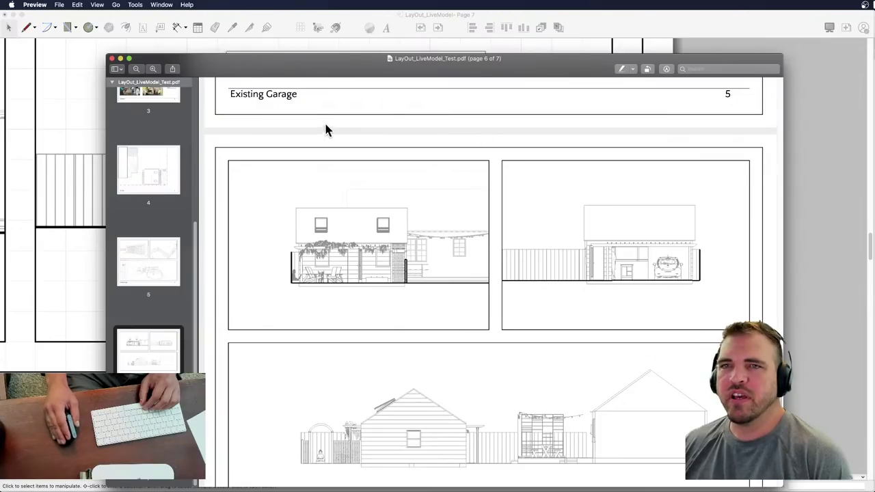
# - Zoom in on page 6 to inspect the elevation drawings up close
pyautogui.click(152, 69)
pyautogui.click(152, 69)
pyautogui.click(153, 69)
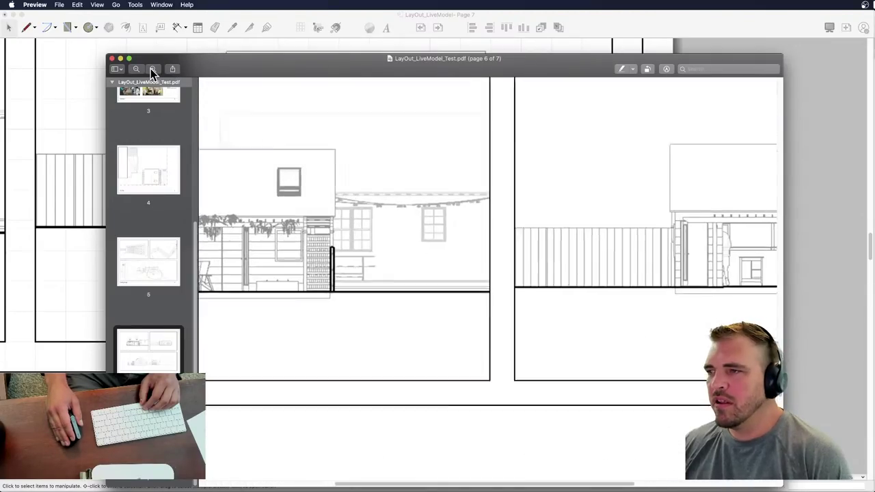
pyautogui.click(152, 69)
pyautogui.moveTo(494, 484); pyautogui.dragTo(613, 483)
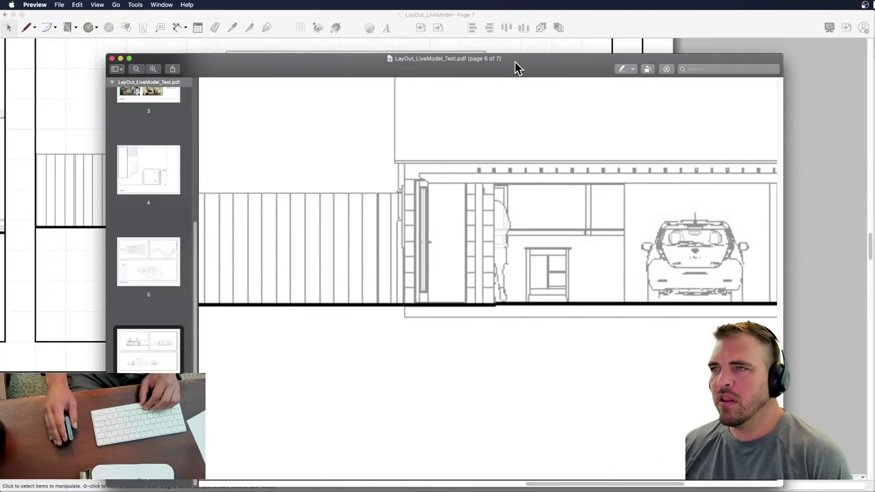
pyautogui.moveTo(515, 63)
pyautogui.mouseDown()
pyautogui.moveTo(499, 73)
pyautogui.moveTo(460, 164)
pyautogui.moveTo(514, 263)
pyautogui.moveTo(504, 91)
pyautogui.moveTo(540, 211)
pyautogui.moveTo(525, 132)
pyautogui.mouseUp()
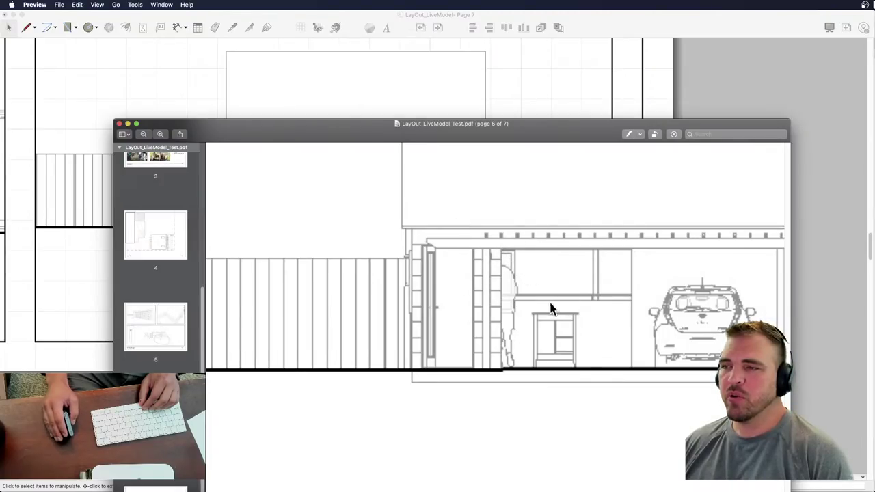
pyautogui.moveTo(523, 132); pyautogui.dragTo(512, 145)
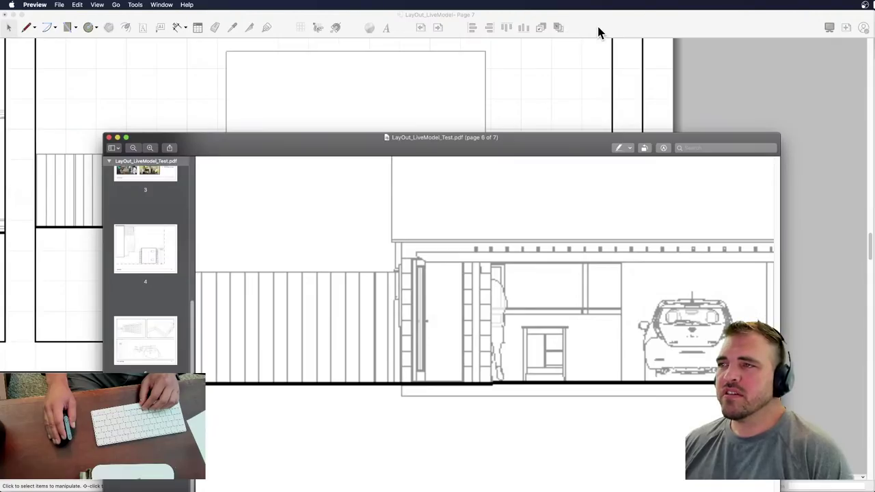
pyautogui.moveTo(532, 143); pyautogui.dragTo(540, 62)
# - Jump to page 5, the Existing Garage sheet, and zoom out to view it whole
pyautogui.click(160, 258)
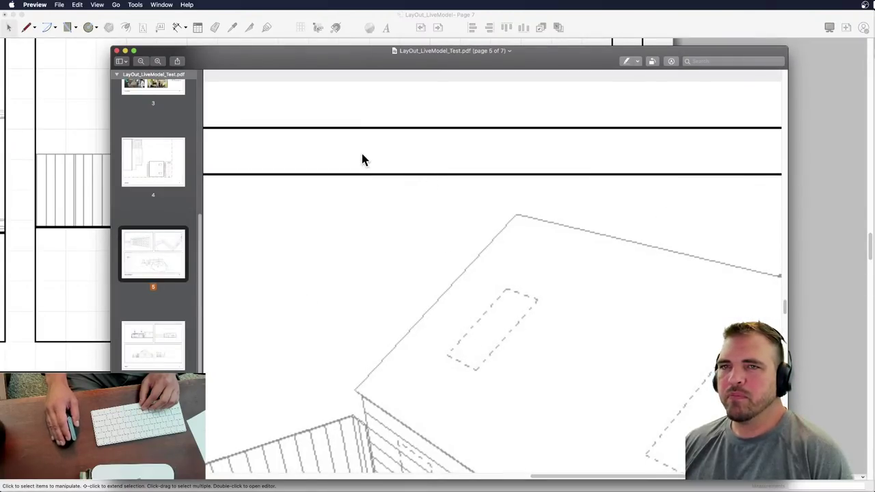
pyautogui.click(141, 61)
pyautogui.click(141, 62)
pyautogui.click(141, 62)
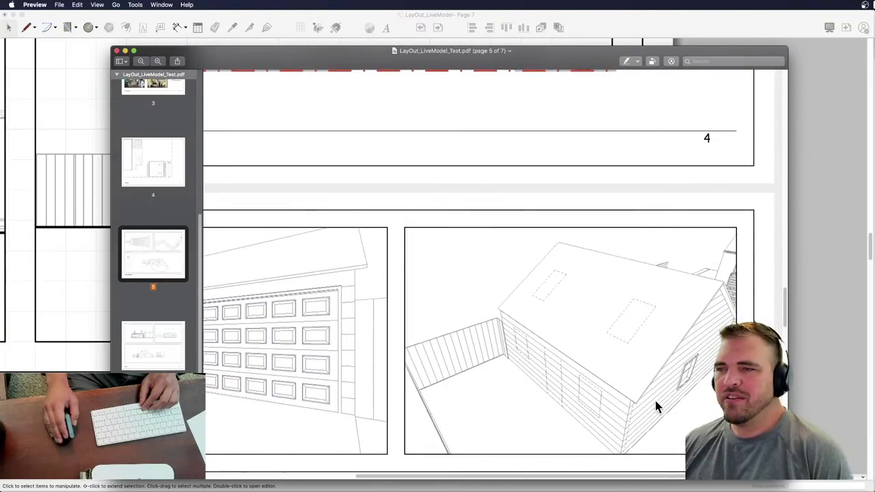
pyautogui.click(141, 61)
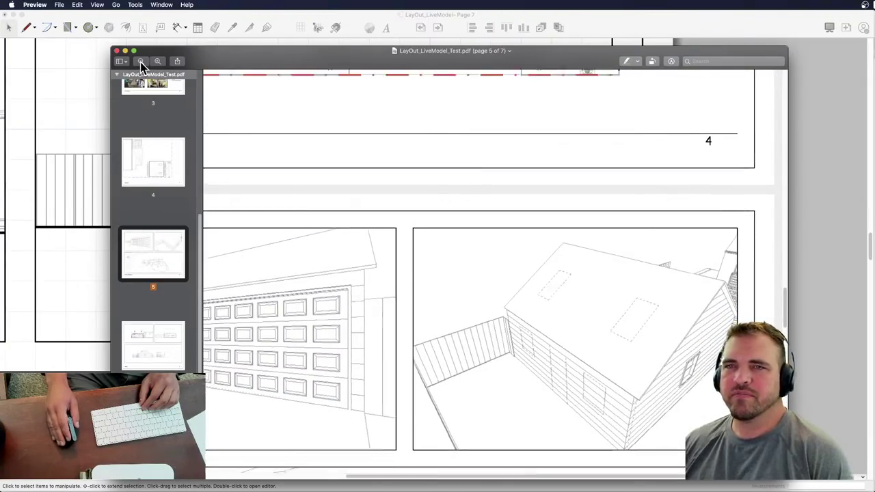
pyautogui.click(141, 61)
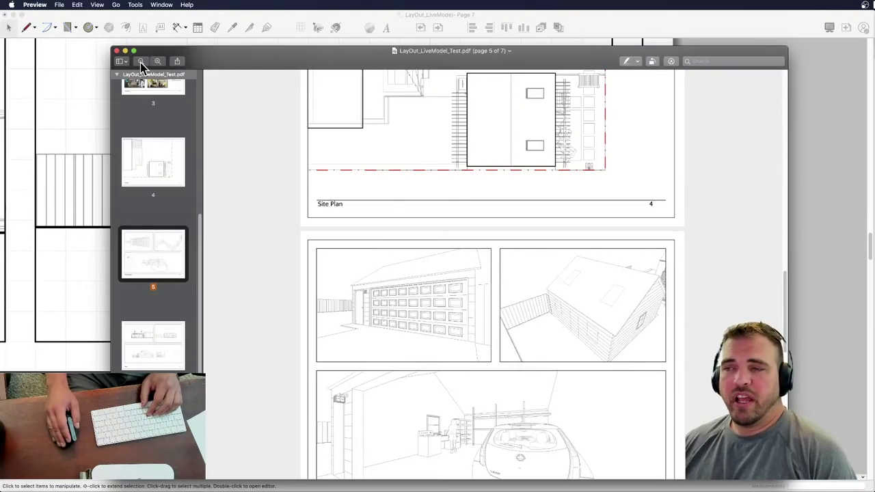
pyautogui.click(141, 61)
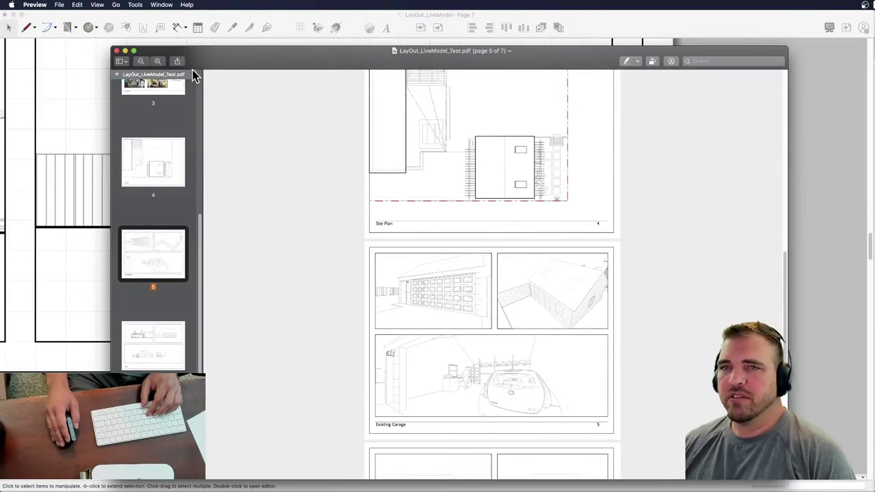
pyautogui.click(116, 52)
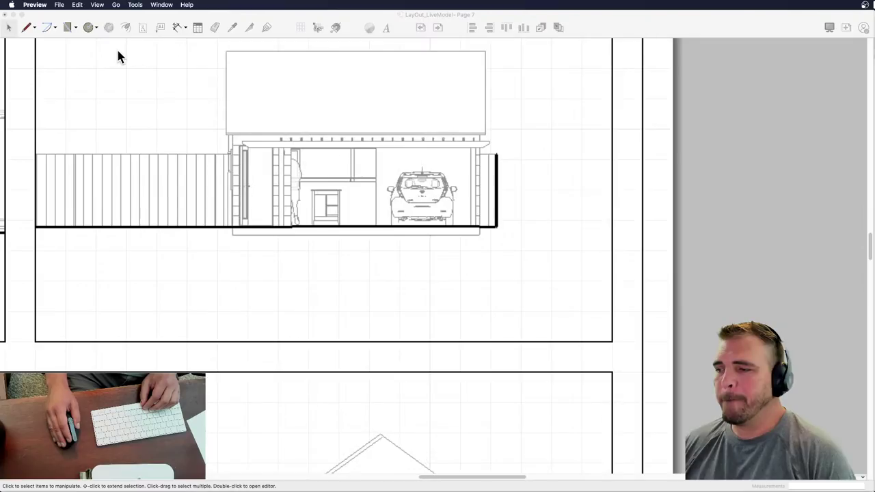
pyautogui.press('super+Tab')
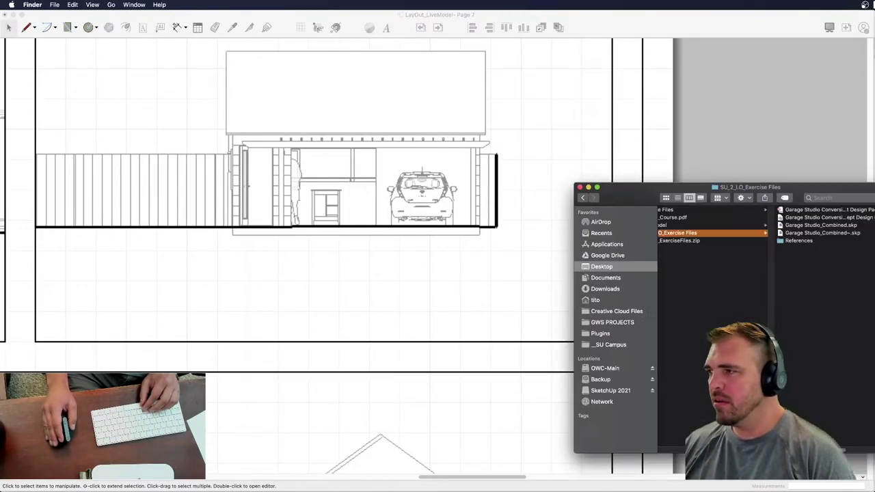
pyautogui.press('Left')
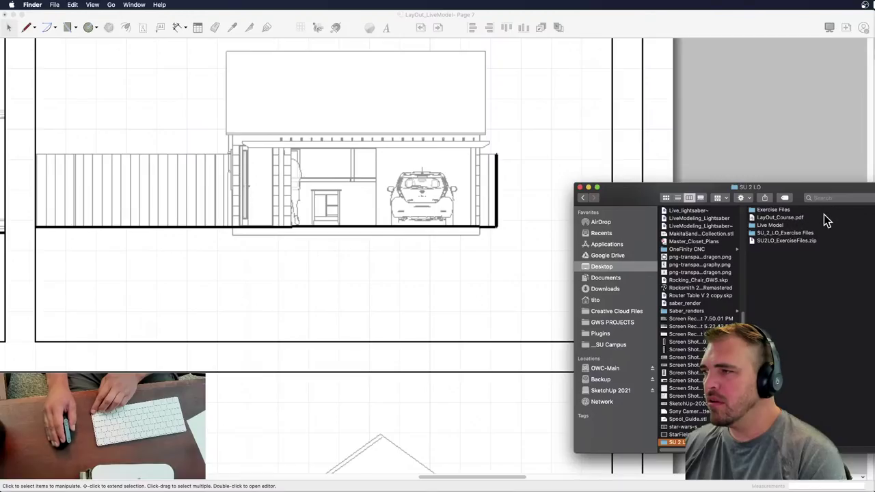
pyautogui.click(786, 233)
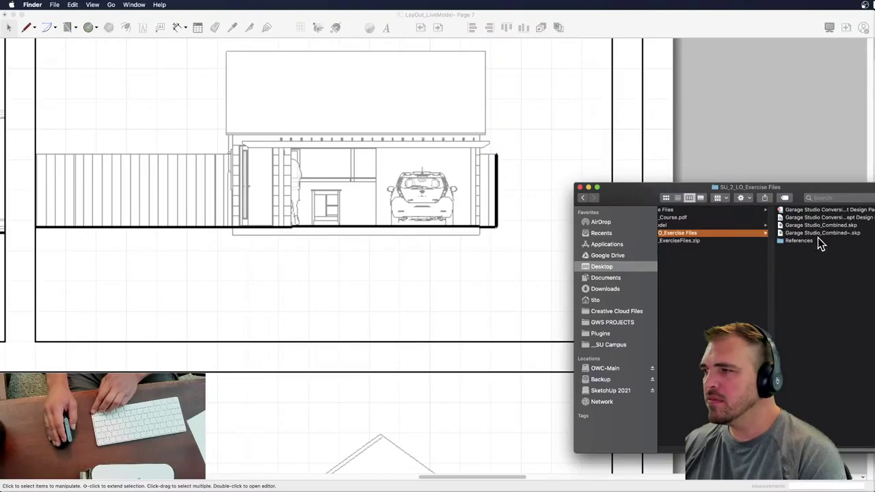
pyautogui.press('Up')
pyautogui.press('Up')
pyautogui.press('Up')
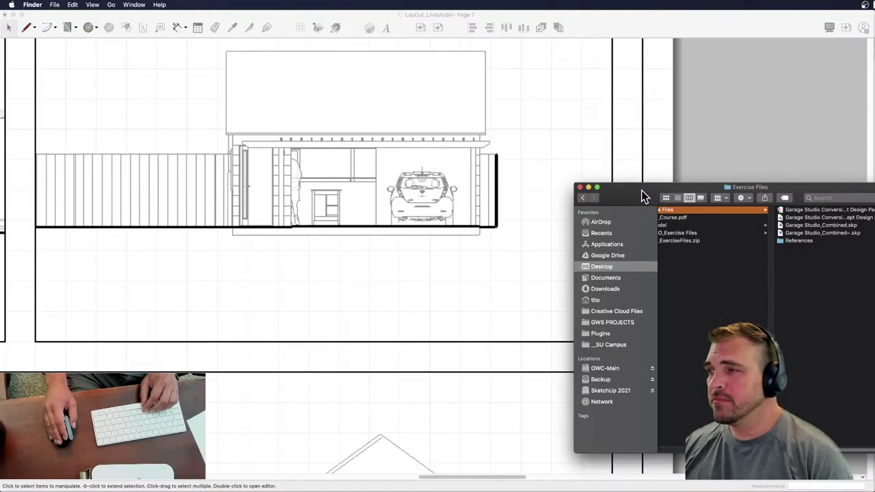
pyautogui.moveTo(641, 190); pyautogui.dragTo(646, 185)
pyautogui.click(727, 150)
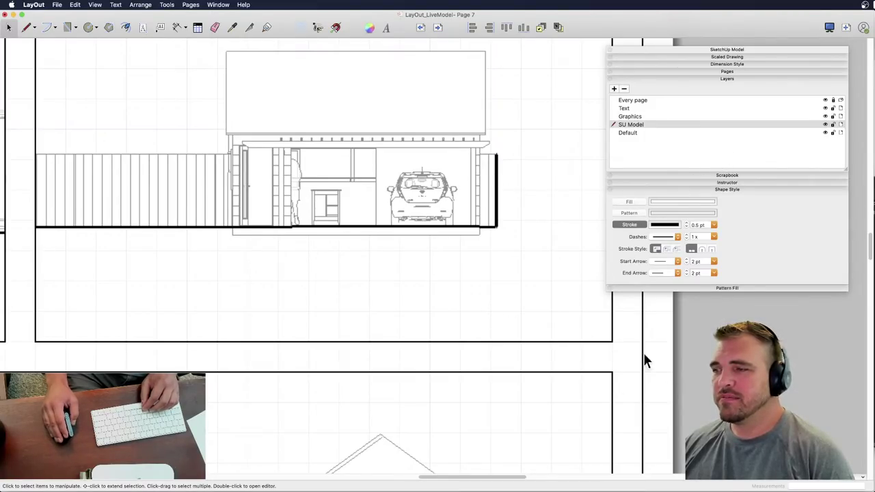
# - Zoom and pan page 7 to bring its elevation viewports into view
pyautogui.press('z')
pyautogui.moveTo(482, 307); pyautogui.dragTo(468, 259)
pyautogui.press('h')
pyautogui.moveTo(458, 328); pyautogui.dragTo(448, 142)
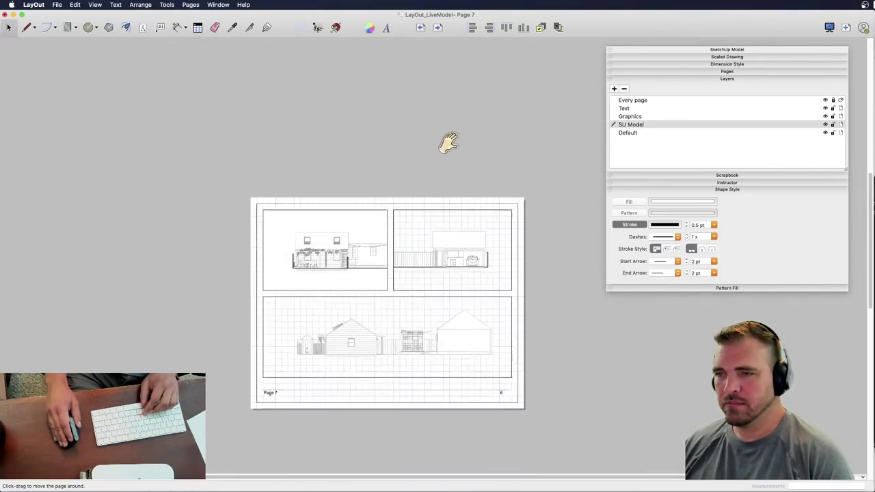
pyautogui.scroll(3, 416, 290)
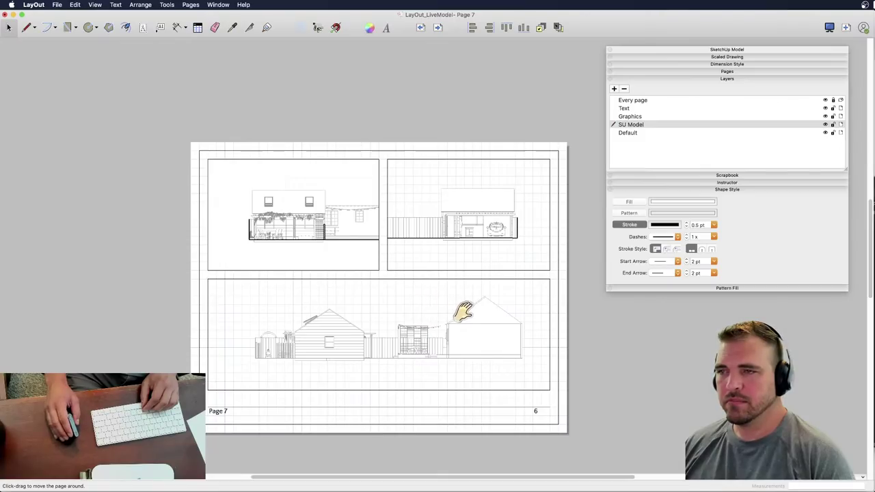
pyautogui.scroll(5, 464, 311)
pyautogui.press('space')
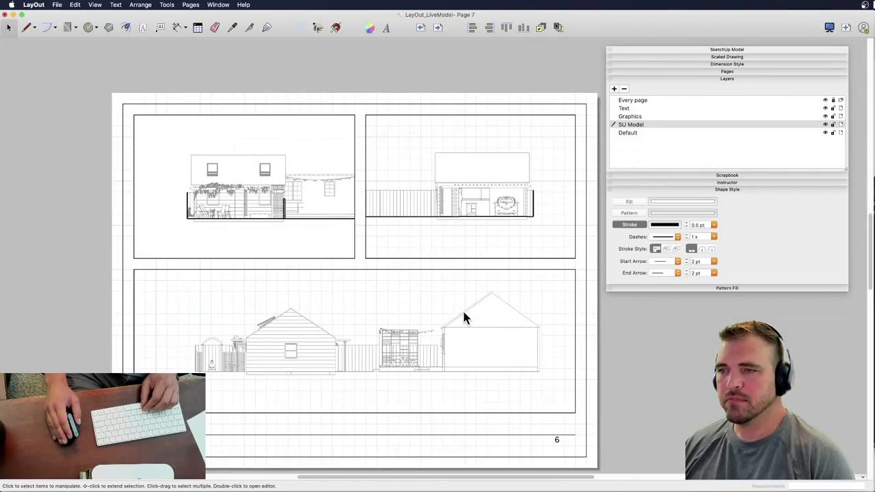
pyautogui.press('h')
pyautogui.moveTo(625, 357); pyautogui.dragTo(563, 323)
pyautogui.press('space')
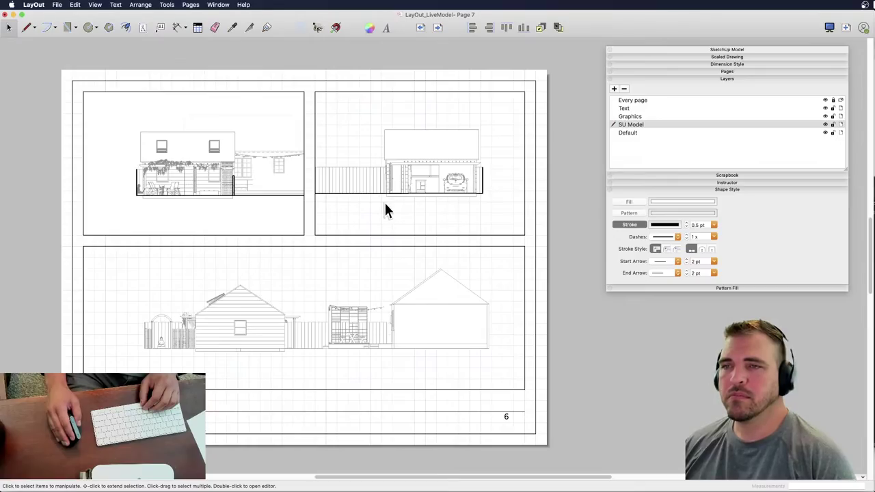
# - Set the upper-left elevation viewport's scale to 1/8" = 1'-0" (1:96)
pyautogui.click(187, 186)
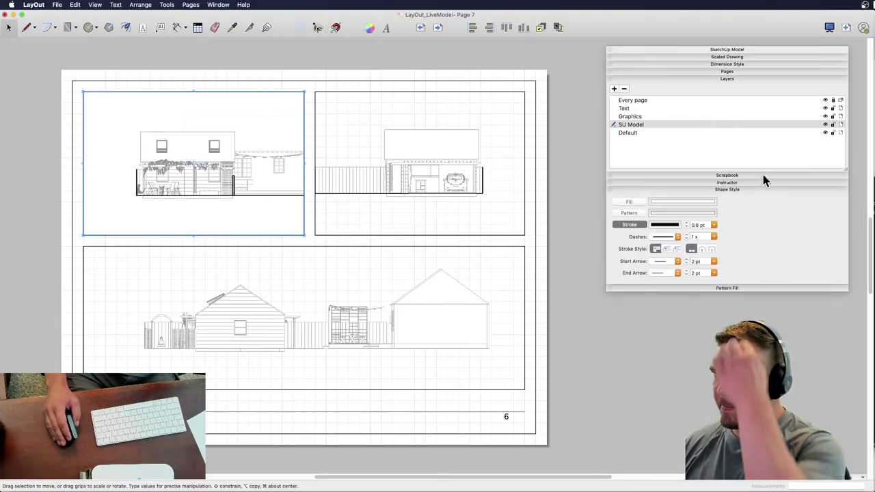
pyautogui.click(760, 50)
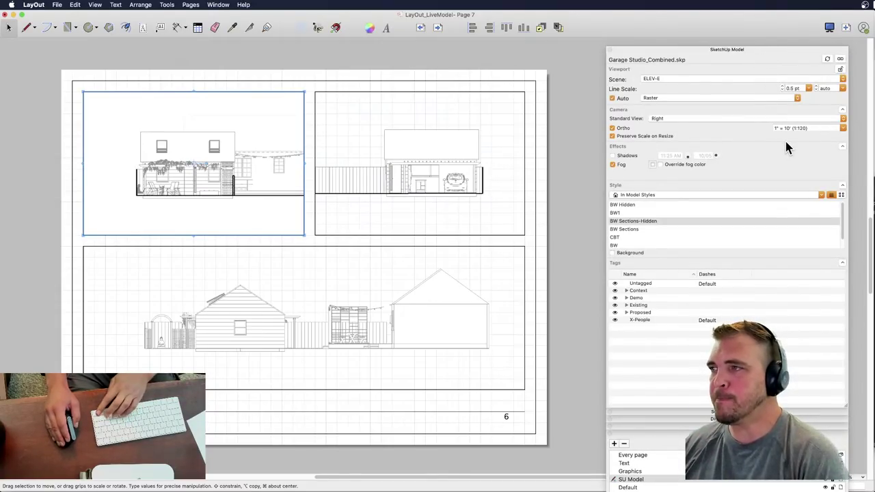
pyautogui.click(842, 129)
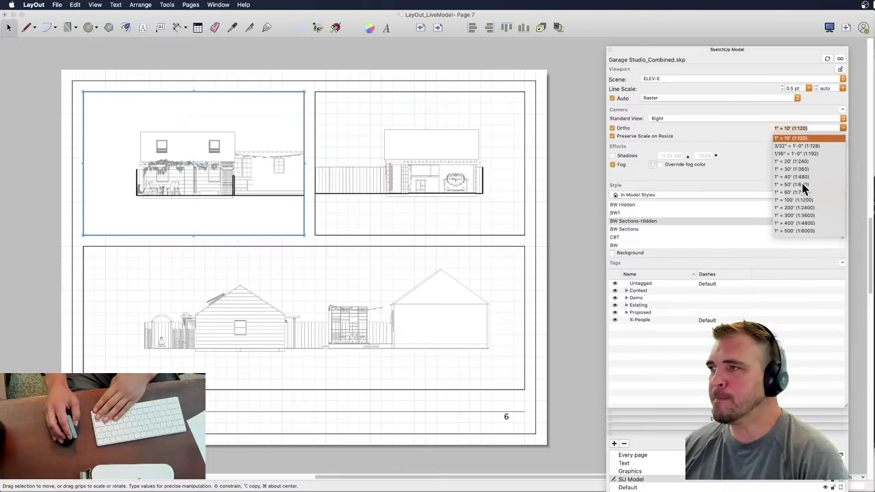
pyautogui.scroll(3, 802, 183)
pyautogui.click(795, 159)
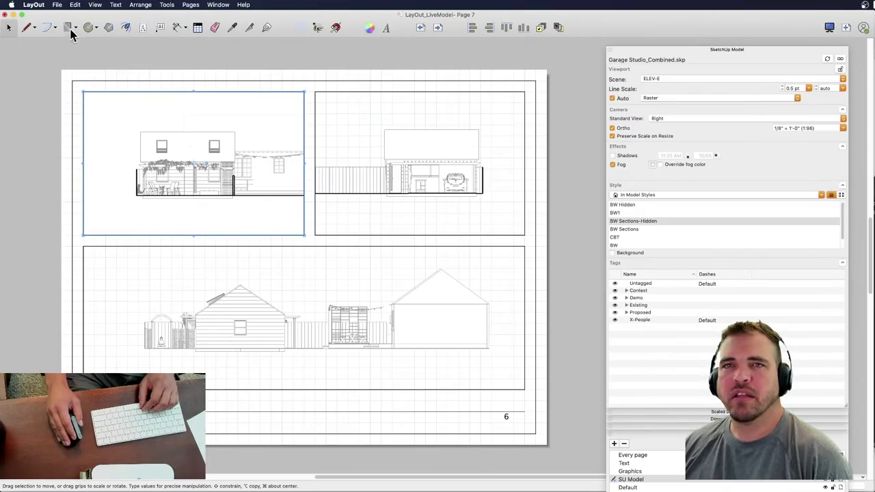
pyautogui.click(58, 5)
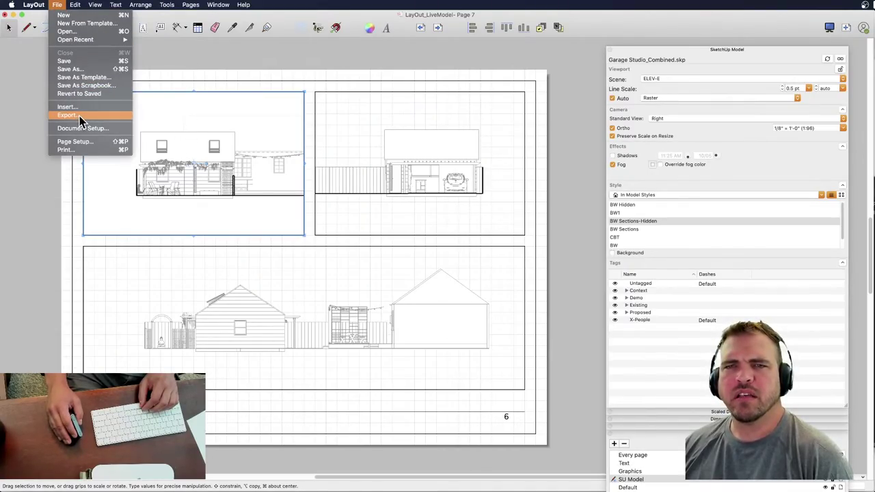
pyautogui.moveTo(29, 6)
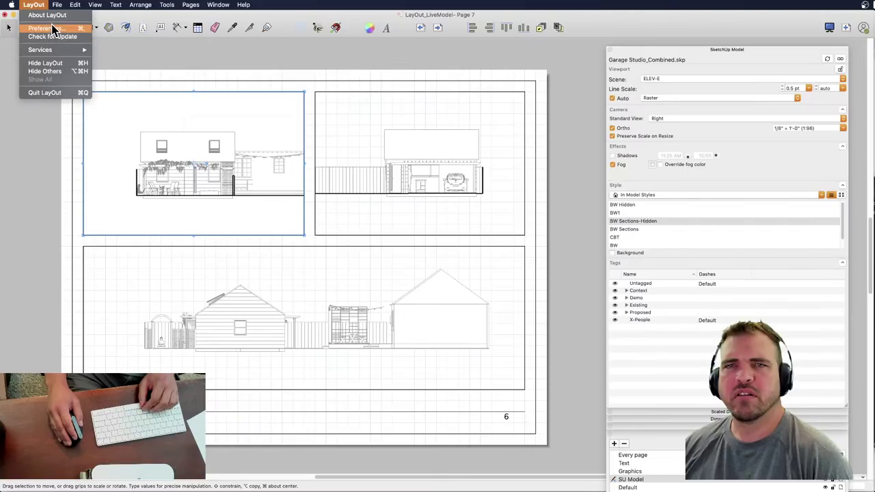
pyautogui.click(46, 28)
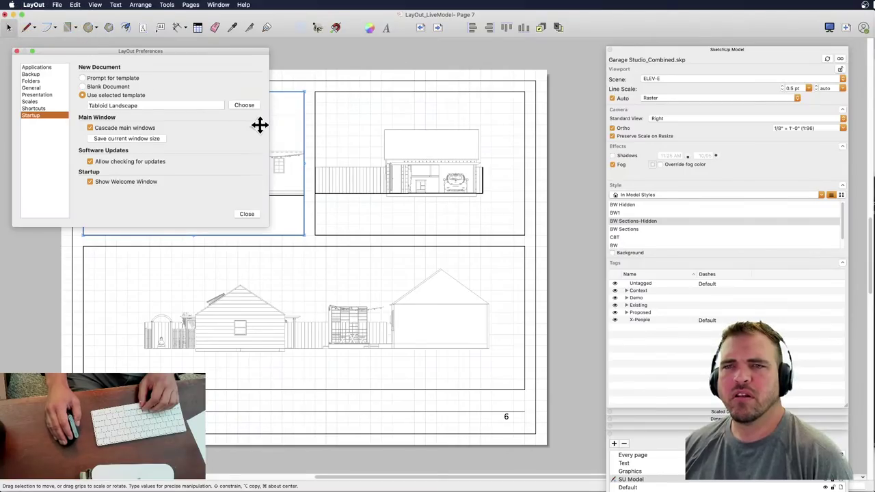
pyautogui.click(42, 94)
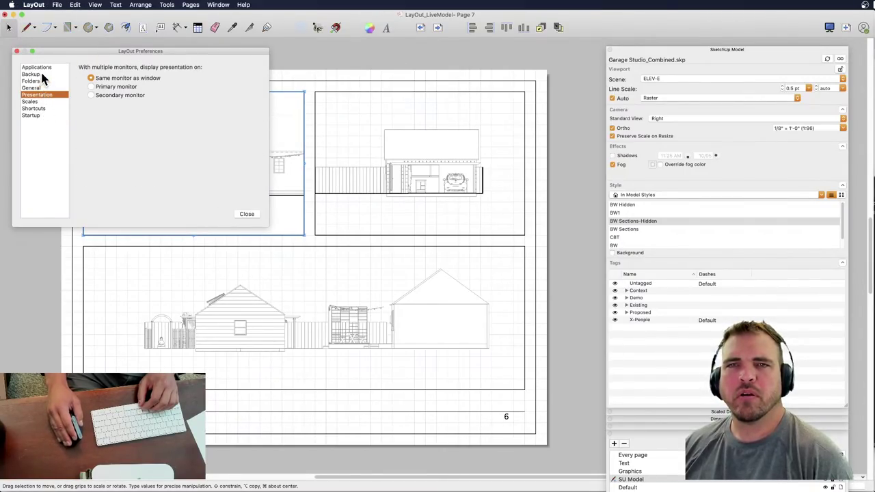
pyautogui.click(40, 87)
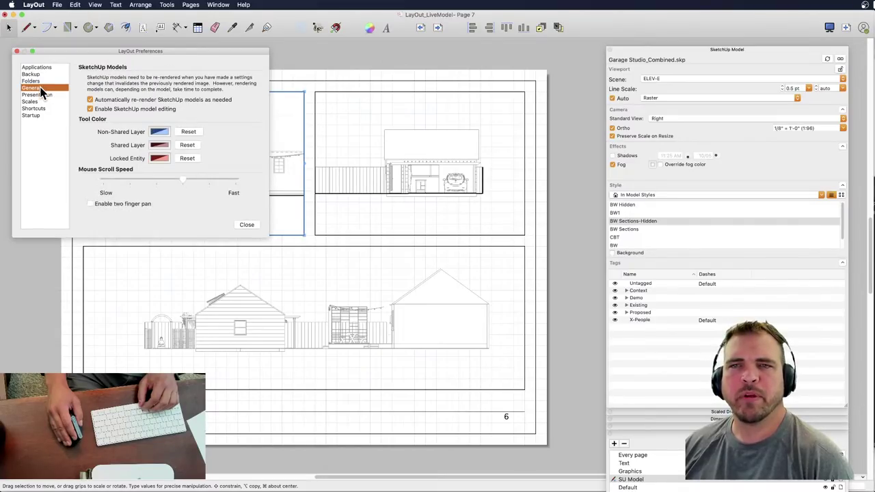
pyautogui.click(17, 51)
pyautogui.click(57, 6)
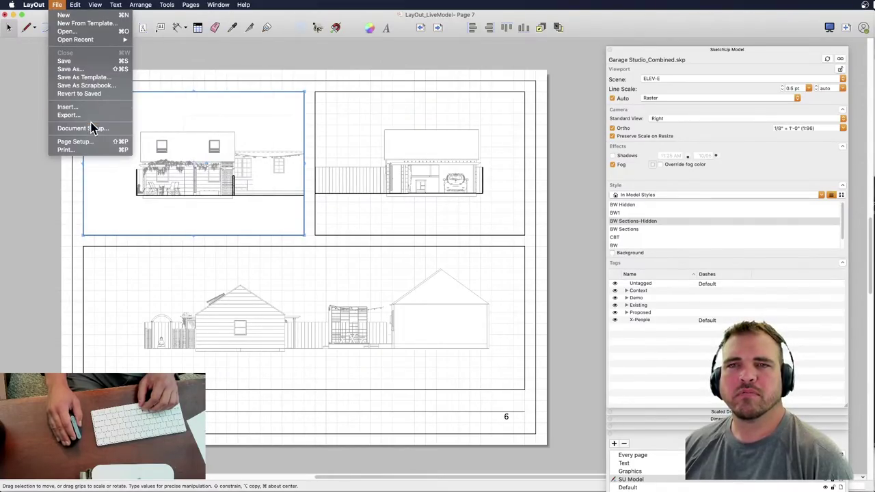
pyautogui.click(93, 128)
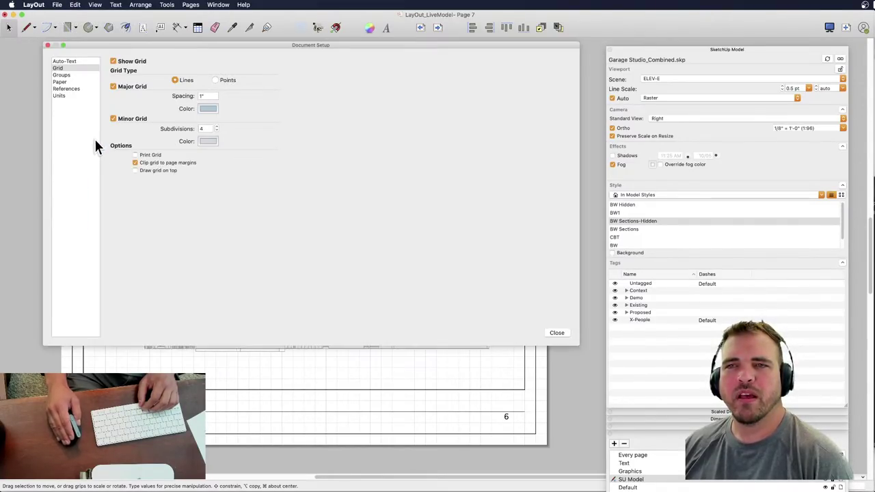
pyautogui.click(69, 95)
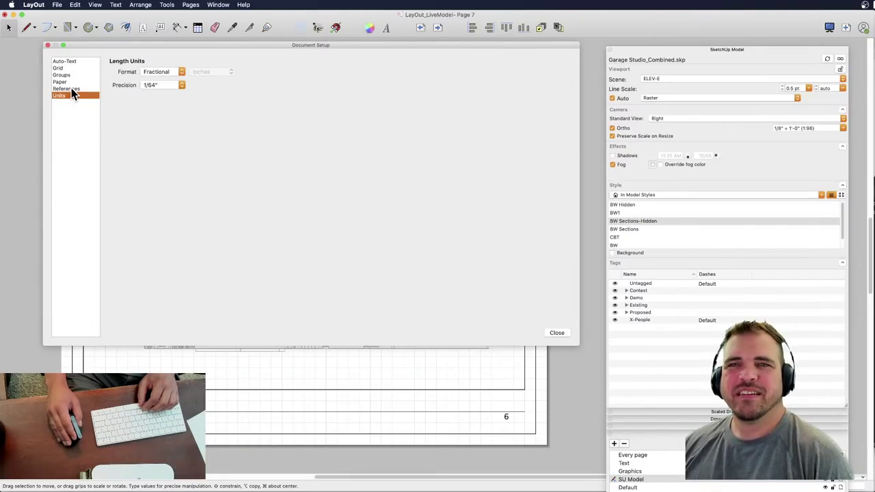
pyautogui.click(71, 88)
pyautogui.click(71, 82)
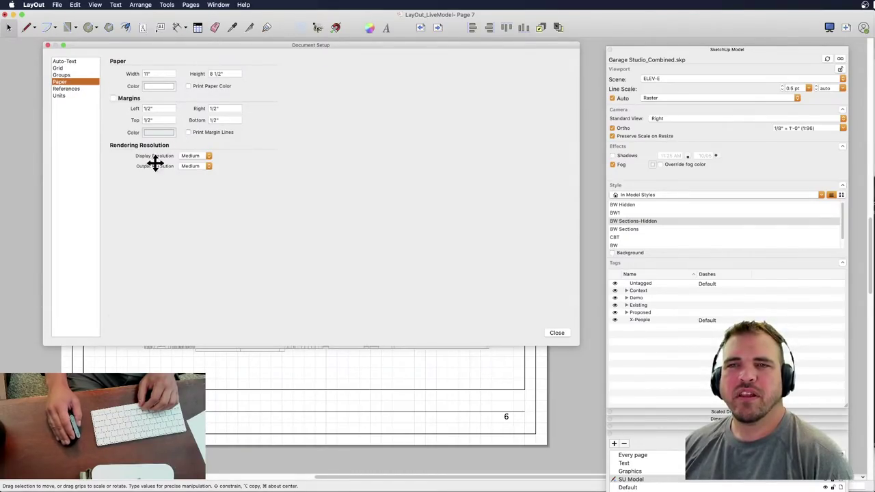
pyautogui.click(208, 166)
pyautogui.click(211, 168)
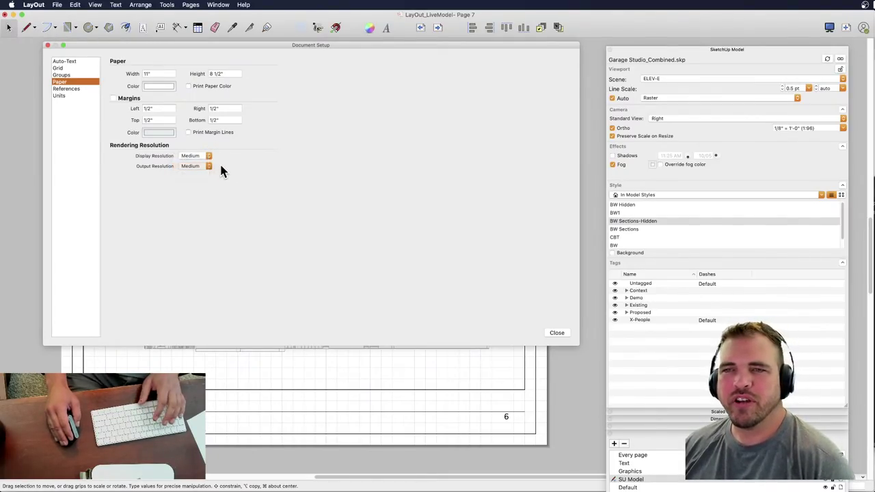
pyautogui.click(209, 156)
pyautogui.click(233, 158)
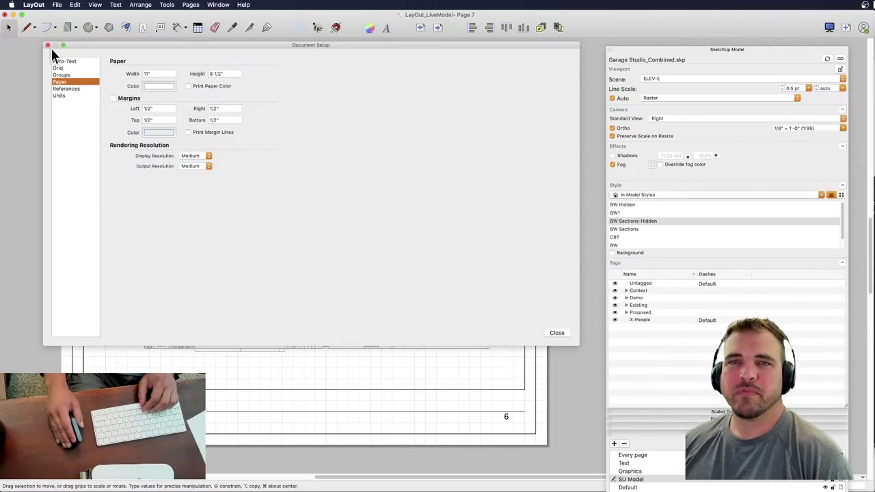
pyautogui.moveTo(74, 43); pyautogui.dragTo(64, 71)
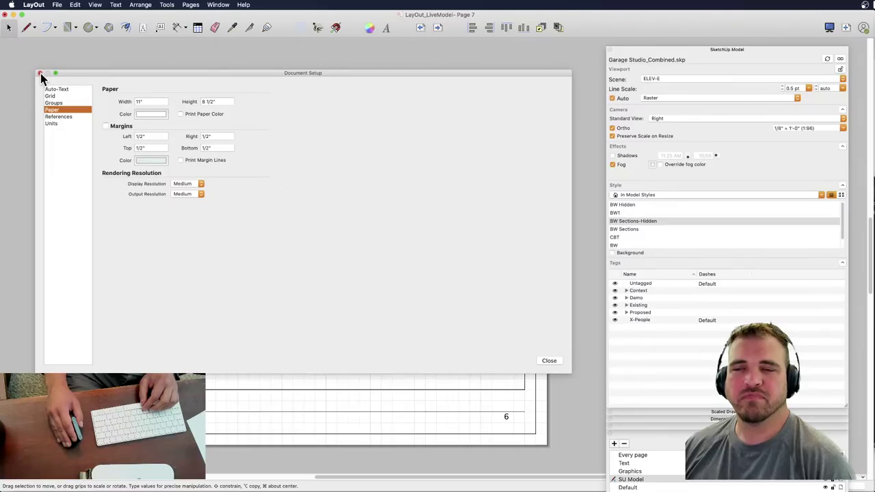
pyautogui.click(40, 73)
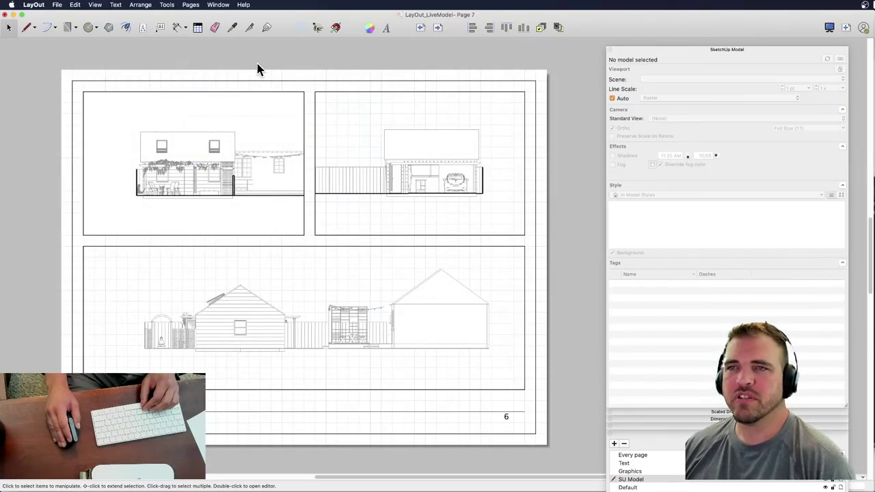
# - Keep ELEV-E as the upper-left viewport's scene and update it from the SketchUp model
pyautogui.click(243, 163)
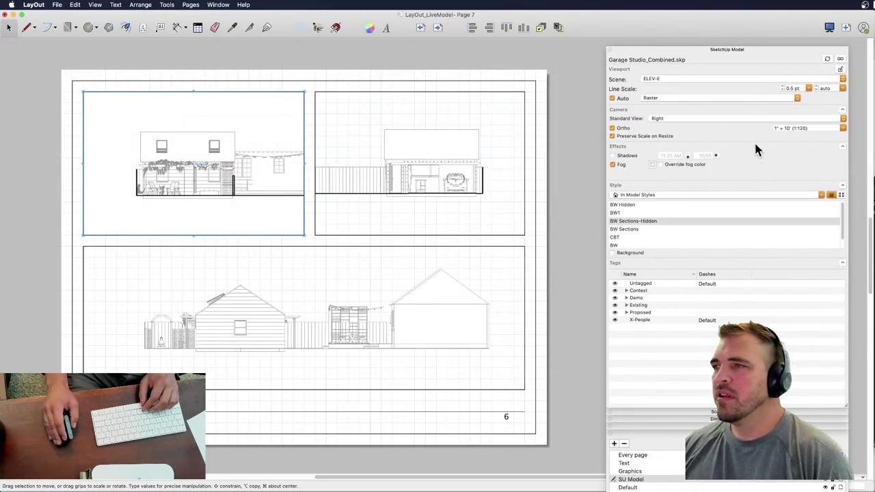
pyautogui.click(701, 79)
pyautogui.click(690, 80)
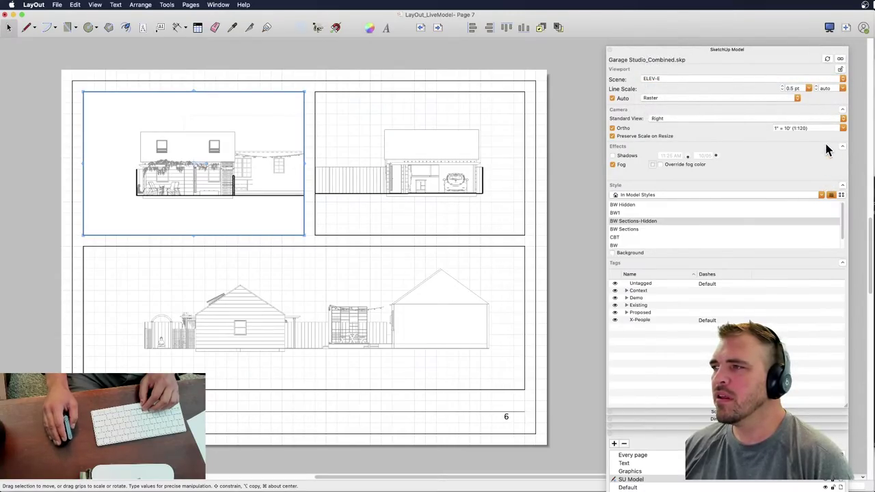
pyautogui.click(827, 60)
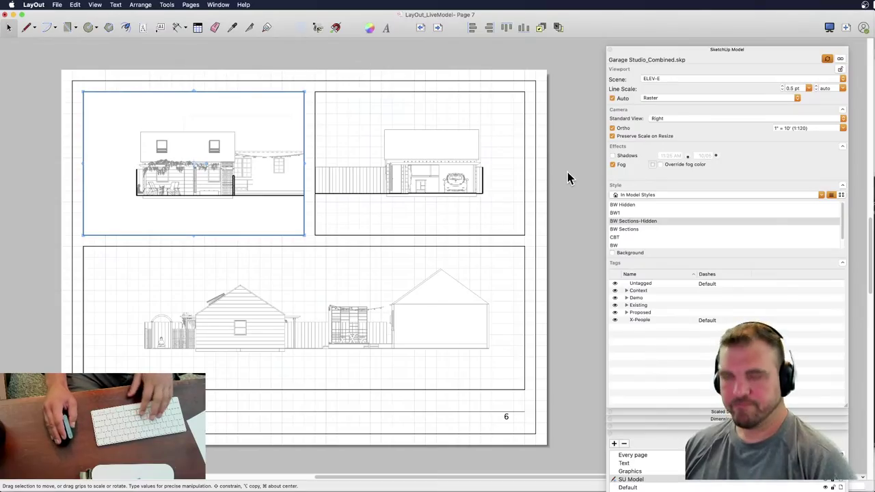
pyautogui.click(250, 86)
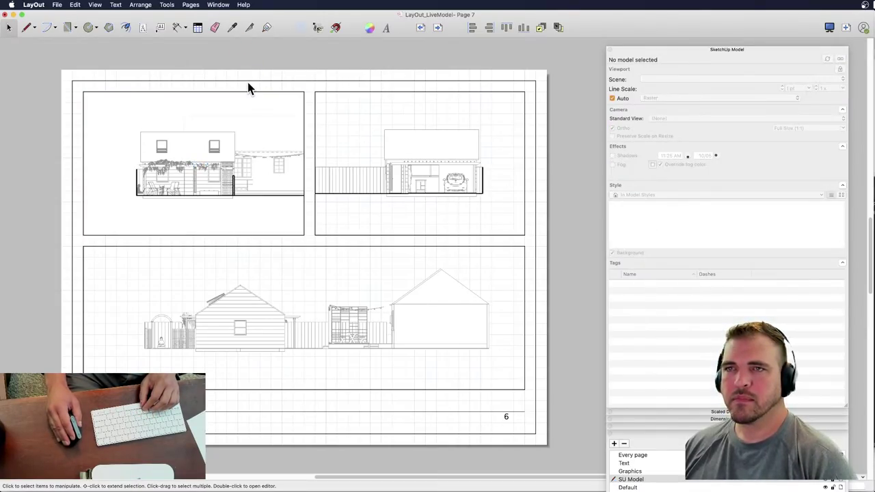
# - Try 1:128 and 1:120 scales, then settle the upper-left elevation at 1/8" = 1'-0" (1:96)
pyautogui.click(215, 167)
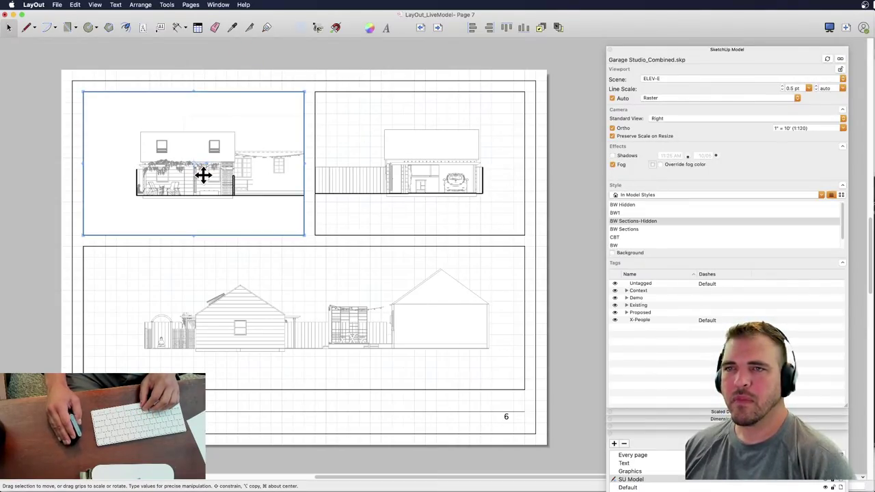
pyautogui.click(843, 128)
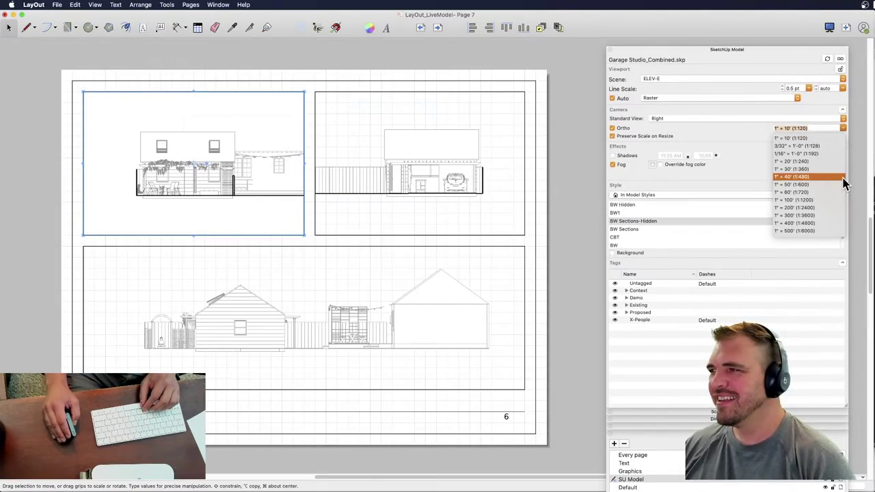
pyautogui.click(818, 146)
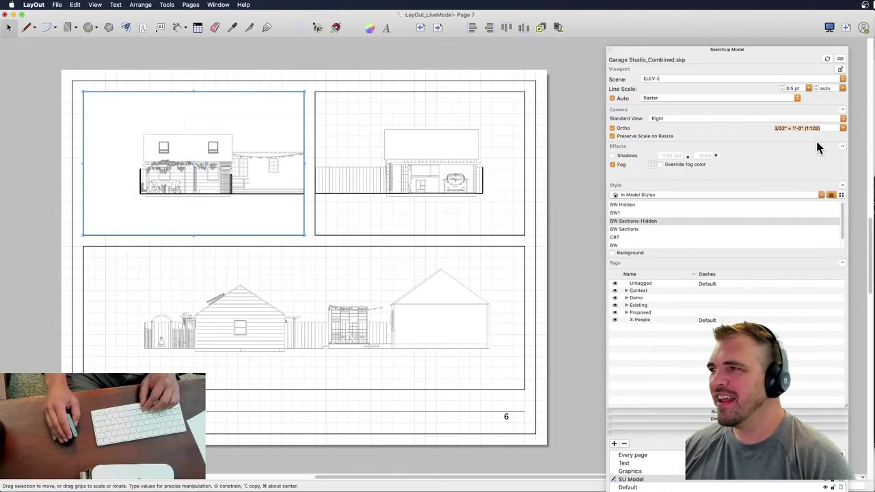
pyautogui.click(844, 128)
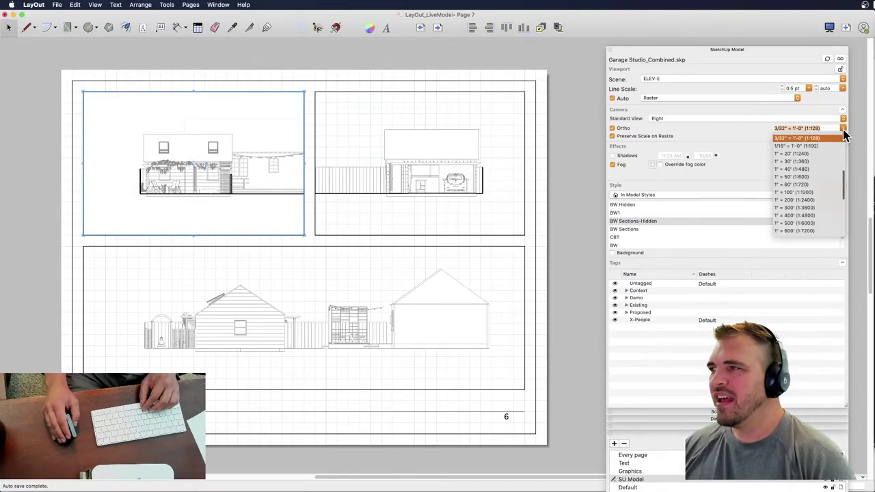
pyautogui.scroll(3, 837, 160)
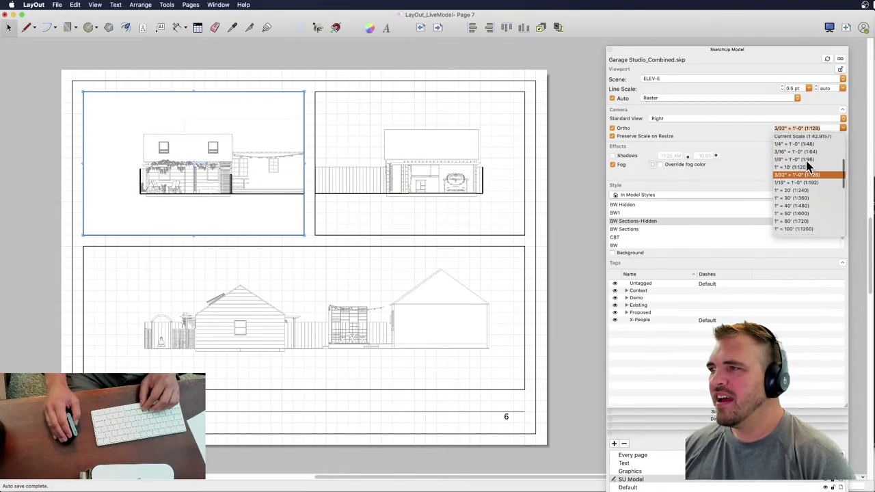
pyautogui.click(808, 167)
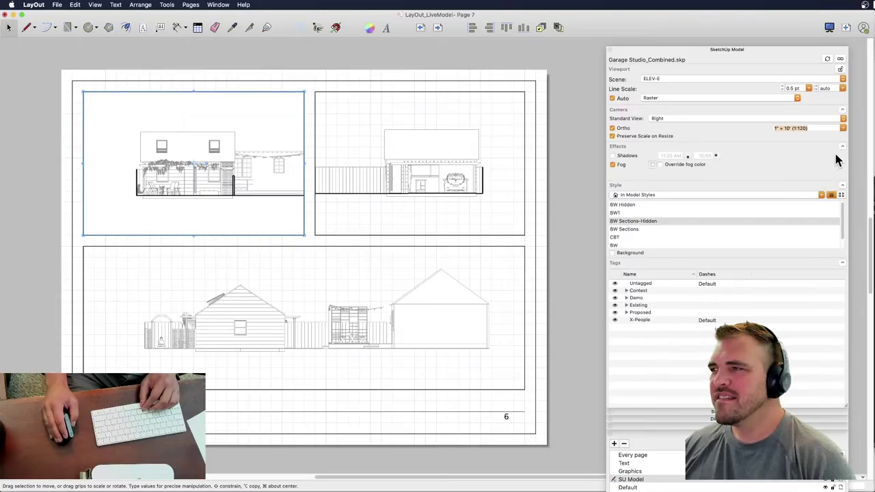
pyautogui.click(845, 128)
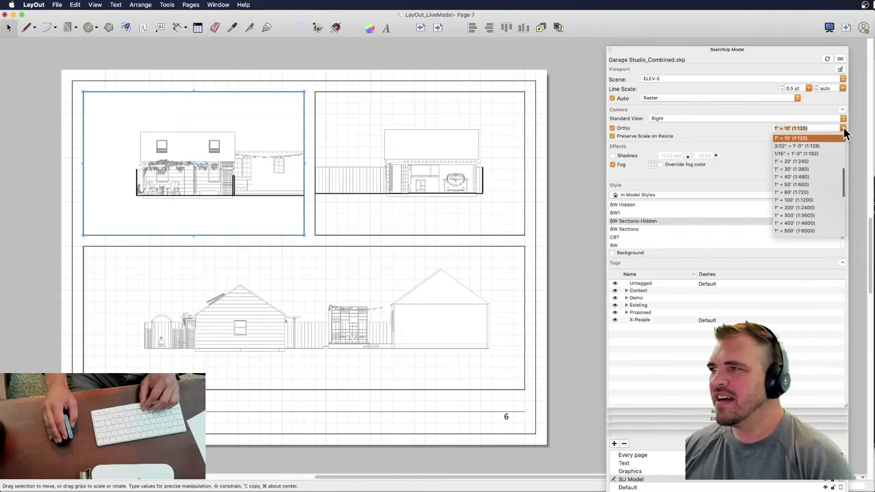
pyautogui.scroll(3, 821, 149)
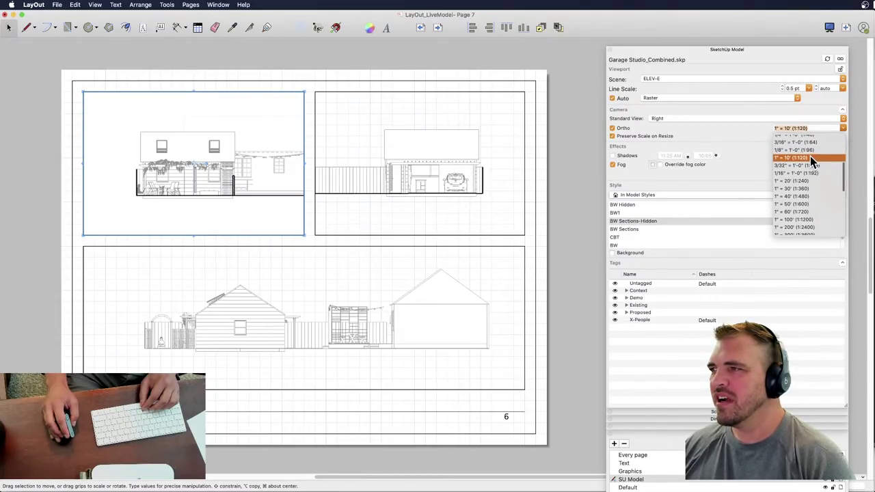
pyautogui.scroll(1, 810, 156)
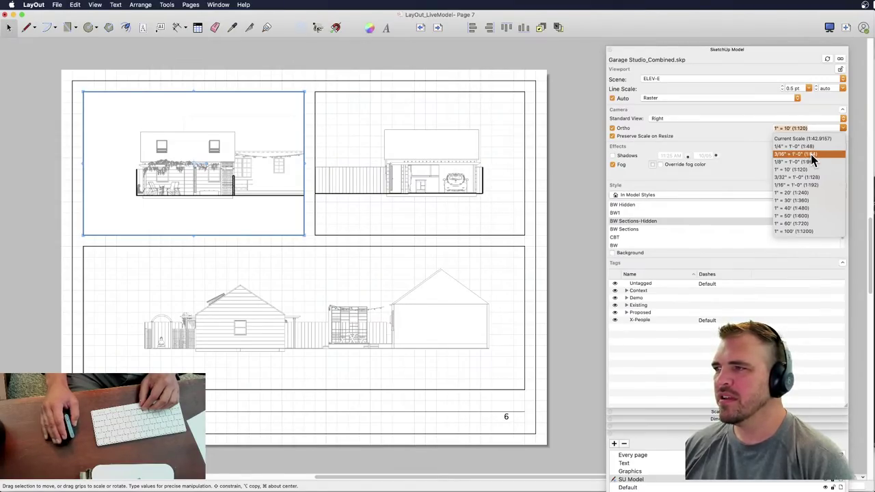
pyautogui.click(809, 160)
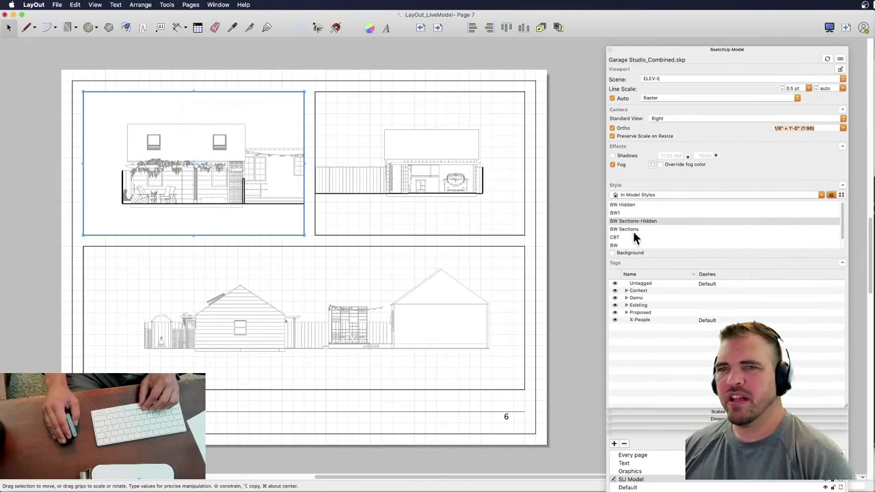
pyautogui.click(536, 251)
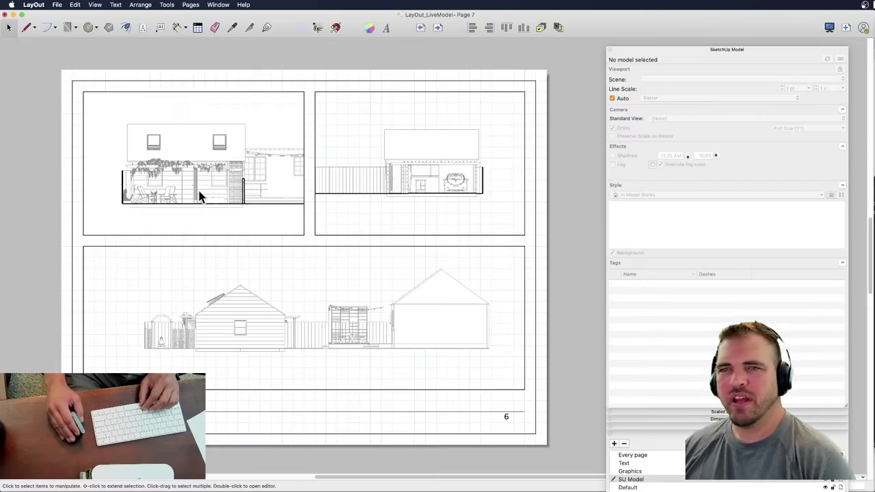
# - Set all three elevation viewports to 1/8" = 1'-0" (1:96) and check the bottom one
pyautogui.moveTo(527, 262); pyautogui.dragTo(252, 205)
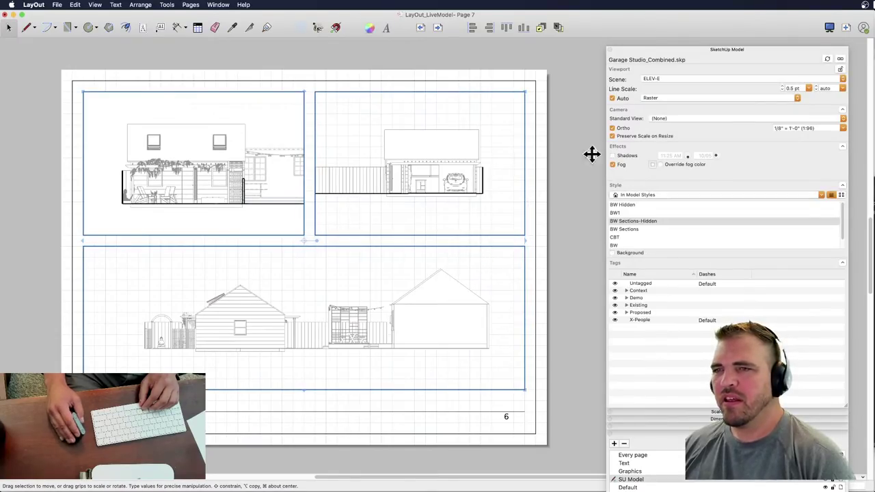
pyautogui.click(834, 126)
pyautogui.scroll(1, 816, 157)
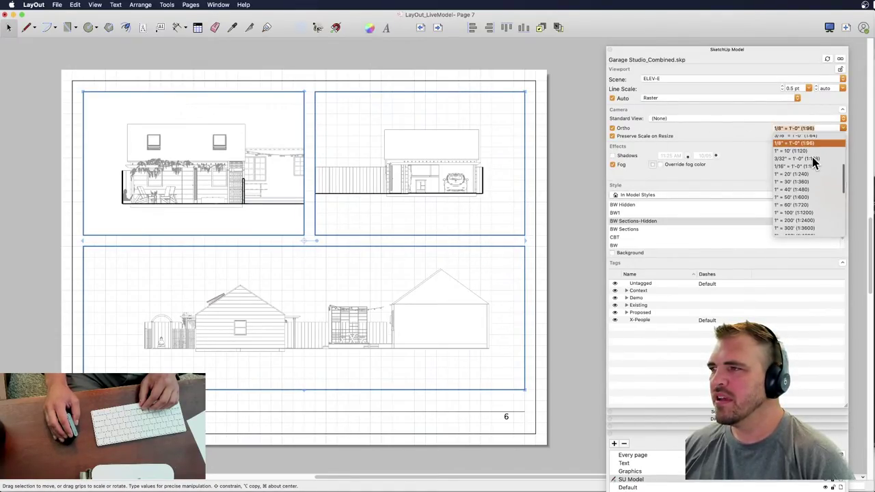
pyautogui.click(805, 150)
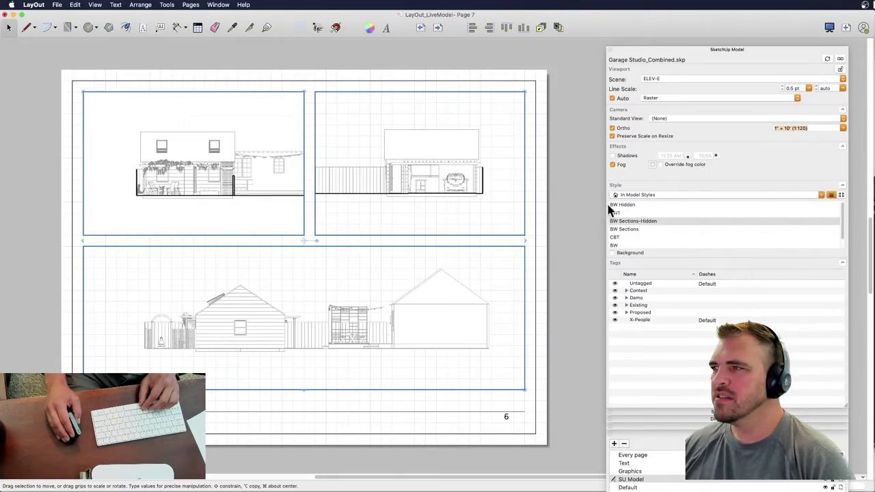
pyautogui.click(842, 128)
pyautogui.scroll(2, 825, 151)
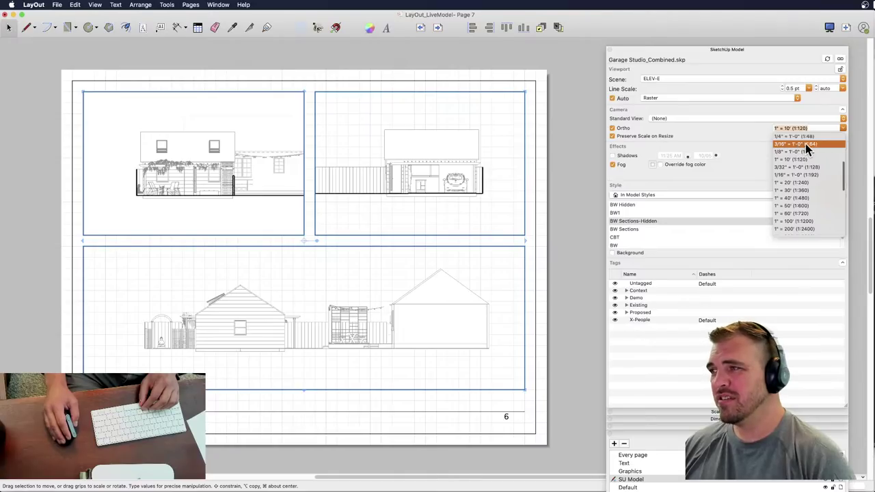
pyautogui.click(805, 146)
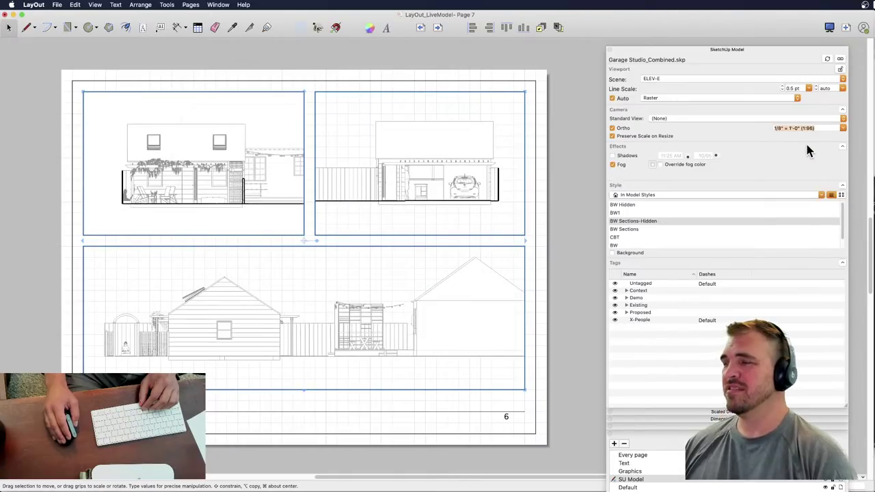
pyautogui.click(578, 213)
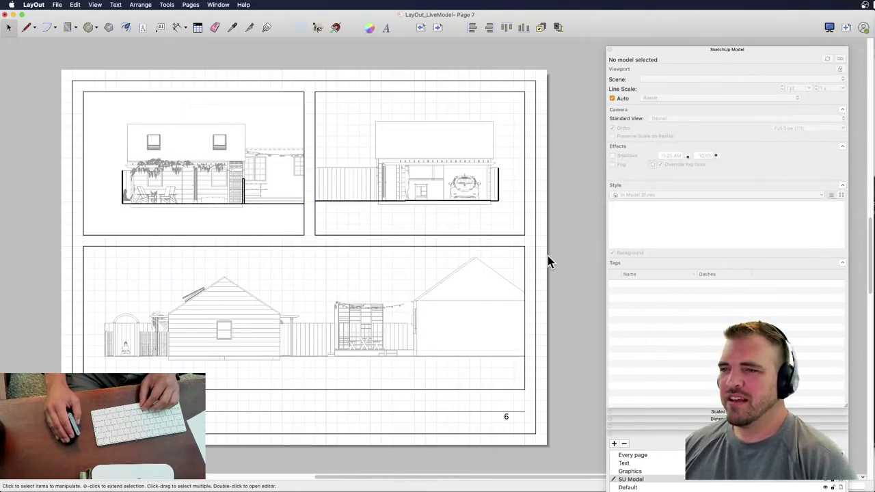
pyautogui.click(289, 340)
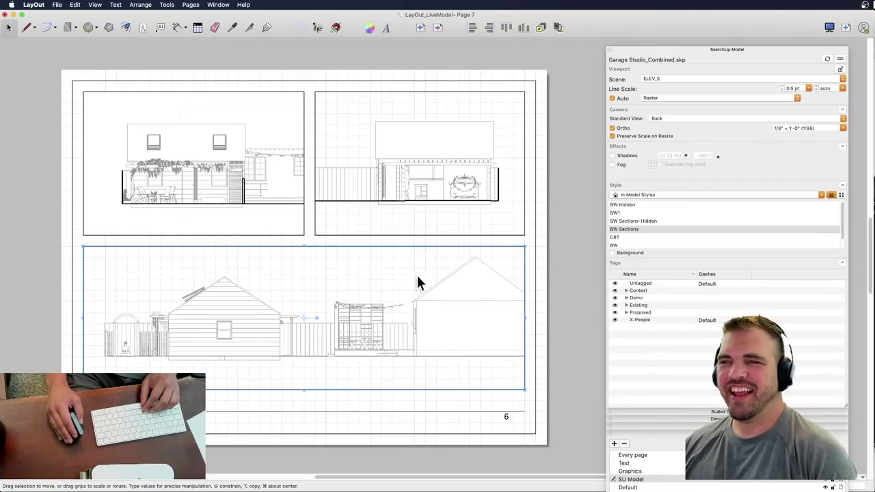
pyautogui.click(561, 209)
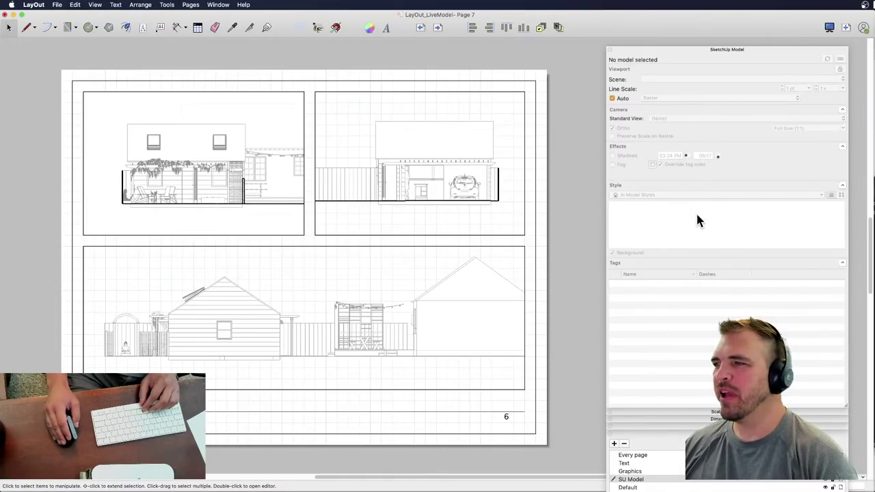
# - Rename the page called Page 7 to 'Existing Elevations'
pyautogui.click(692, 50)
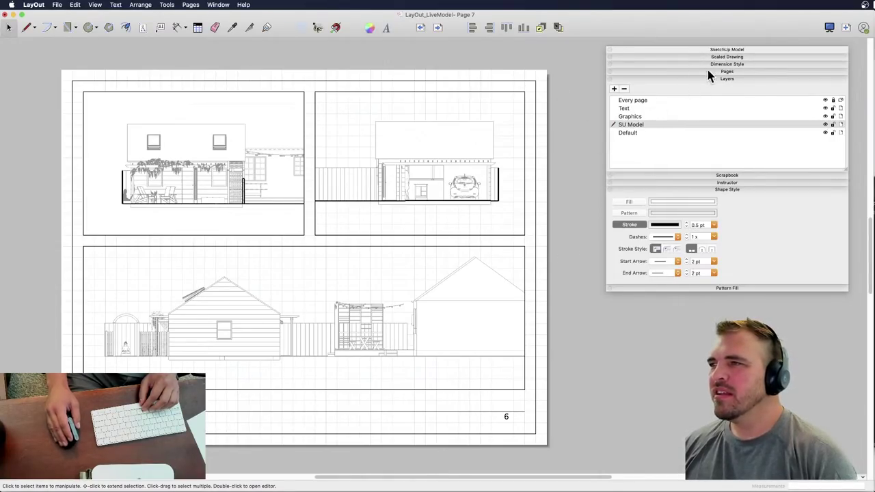
pyautogui.click(704, 78)
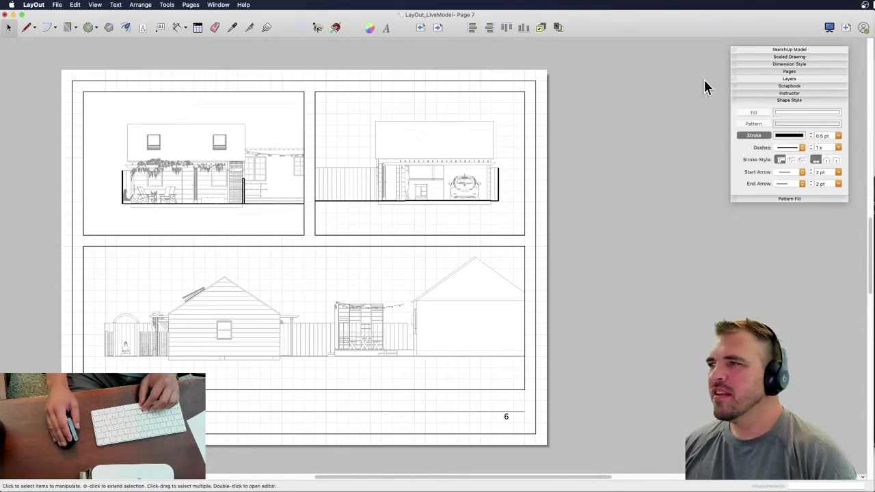
pyautogui.click(770, 71)
pyautogui.click(652, 127)
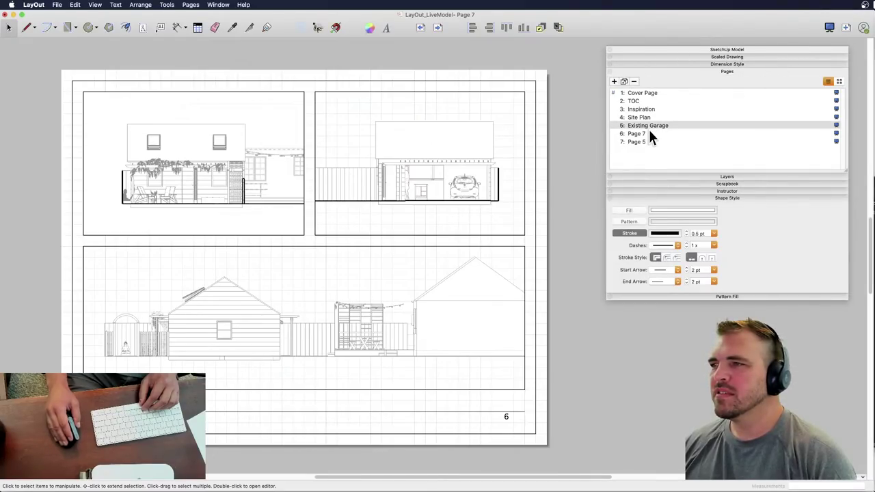
pyautogui.click(656, 134)
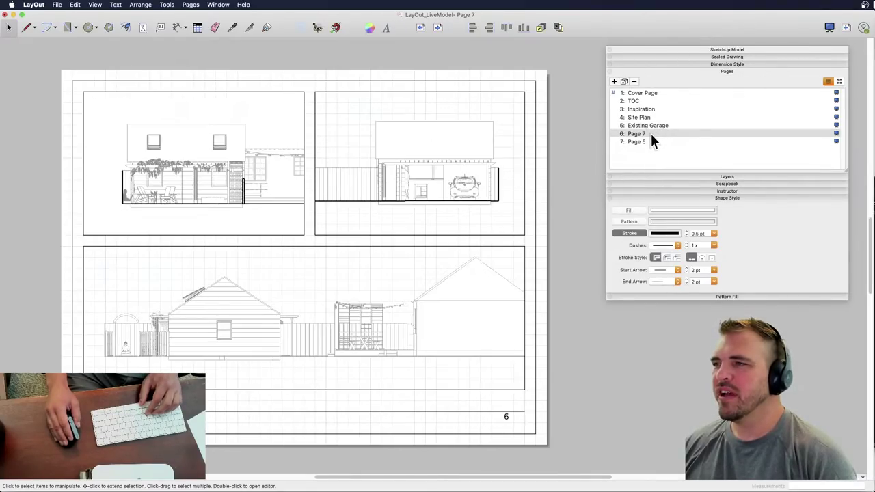
pyautogui.doubleClick(645, 133)
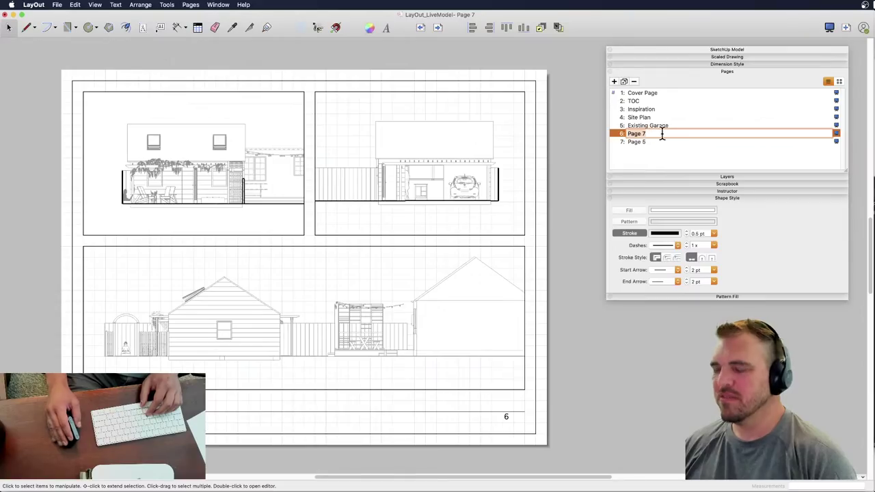
pyautogui.write('Existing Elevations')
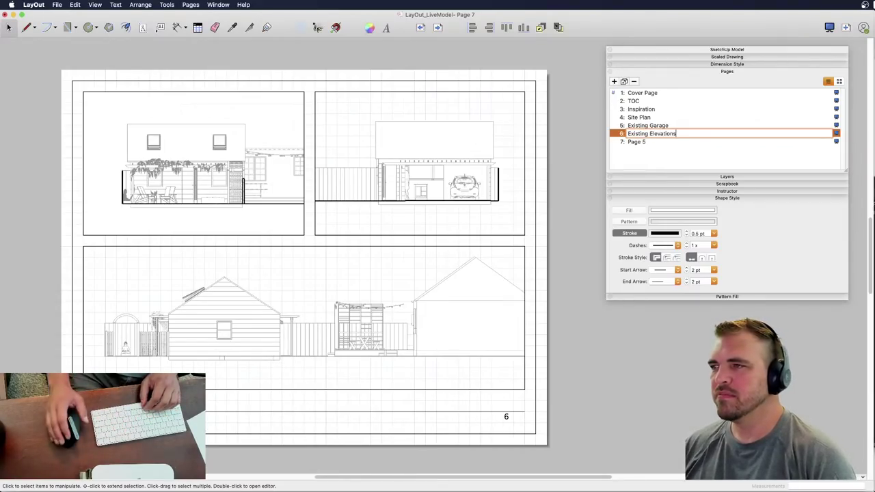
pyautogui.press('Return')
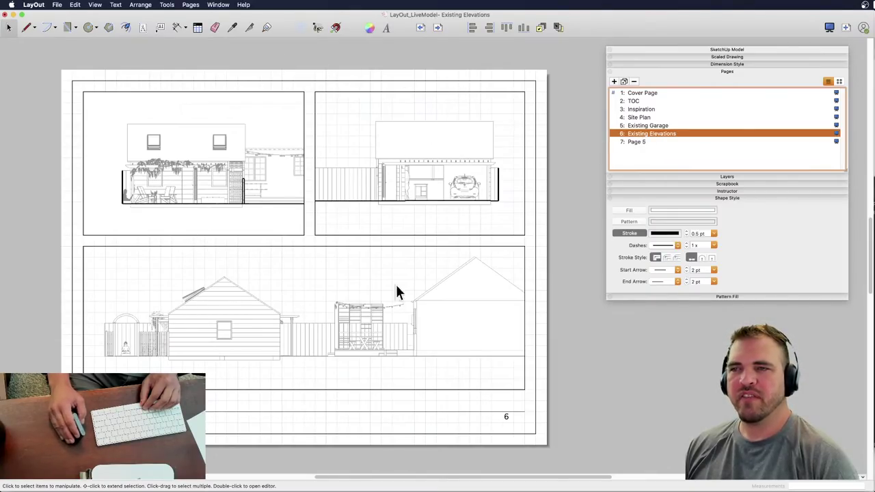
# - Duplicate Existing Elevations and rename the copy 'Proposed Elevations'
pyautogui.click(624, 82)
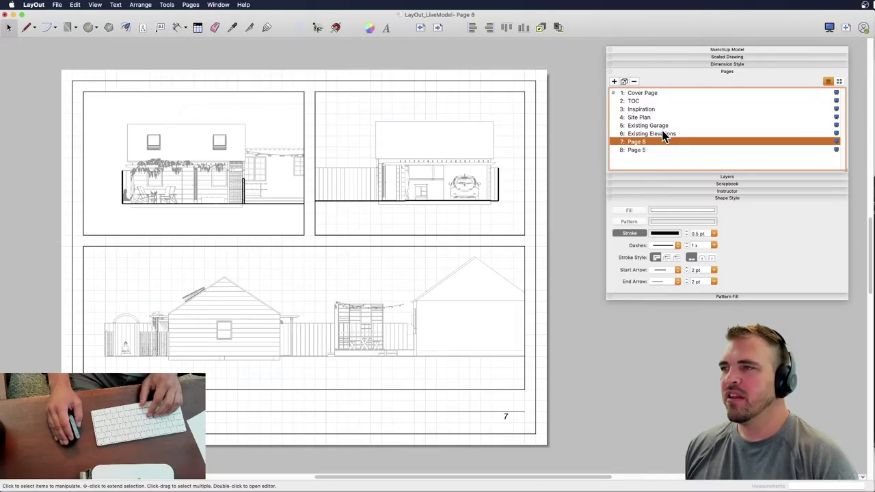
pyautogui.doubleClick(639, 142)
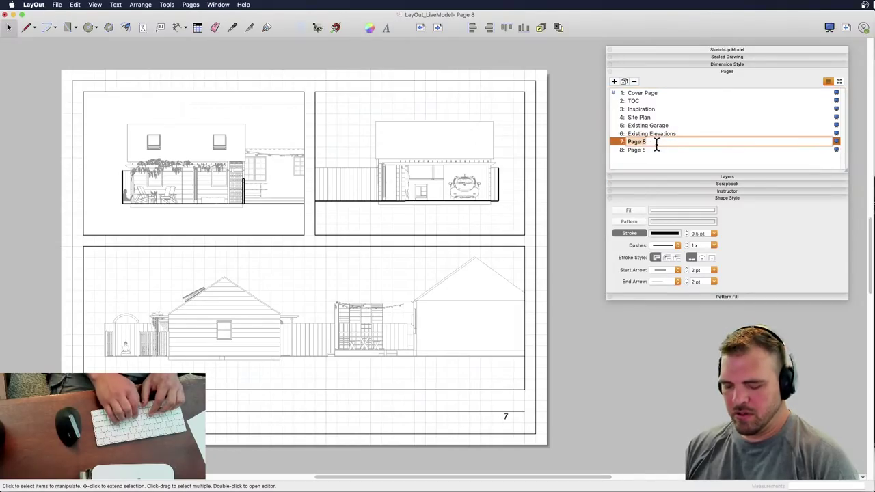
pyautogui.write('Proposed Ele')
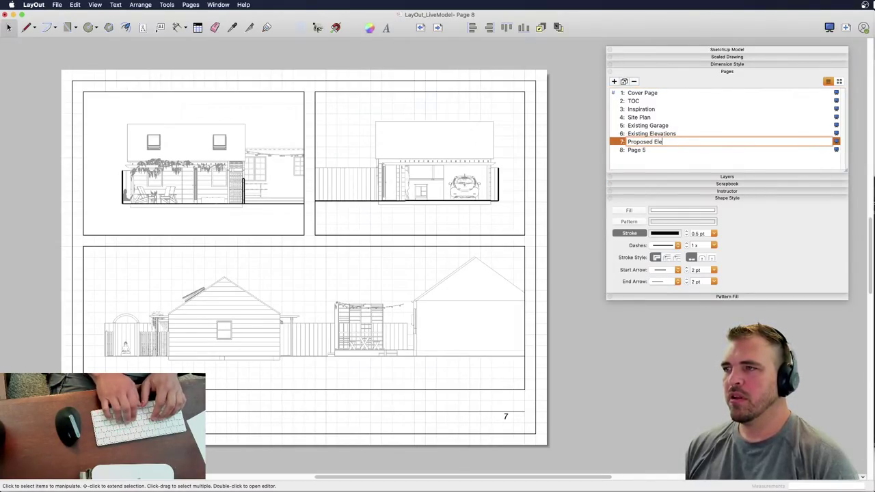
pyautogui.write('vations')
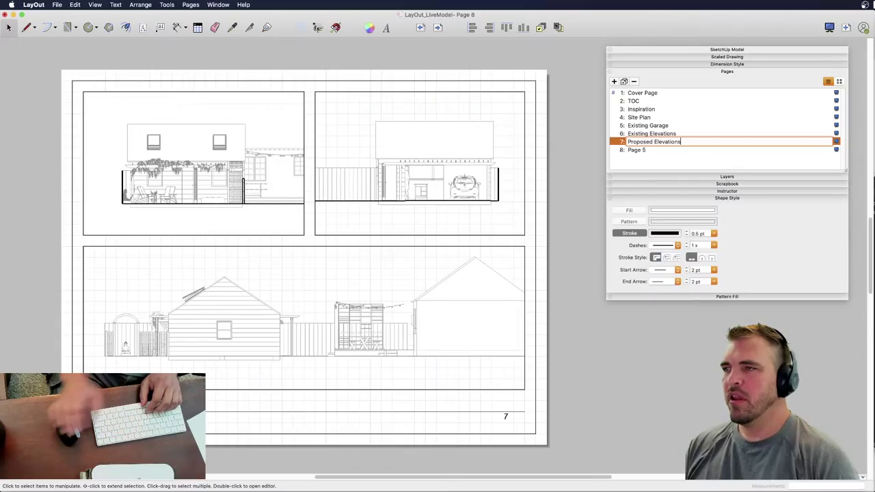
pyautogui.press('Return')
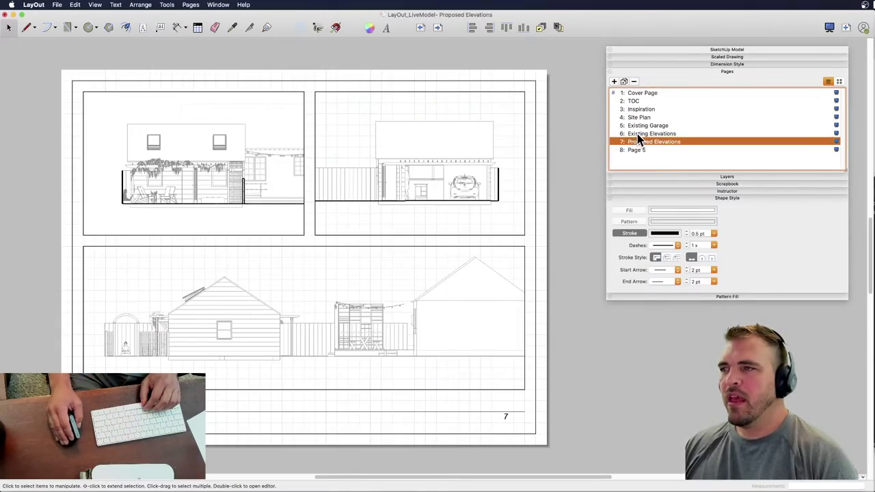
pyautogui.click(636, 134)
pyautogui.click(639, 140)
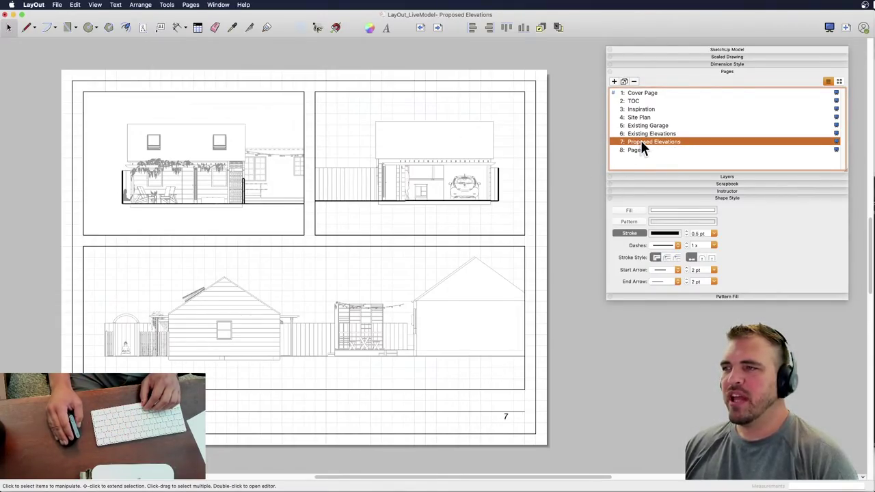
pyautogui.click(709, 51)
# - Select the three elevation viewports and hide the Demo tag
pyautogui.moveTo(709, 51)
pyautogui.mouseDown()
pyautogui.moveTo(670, 19)
pyautogui.moveTo(674, 26)
pyautogui.mouseUp()
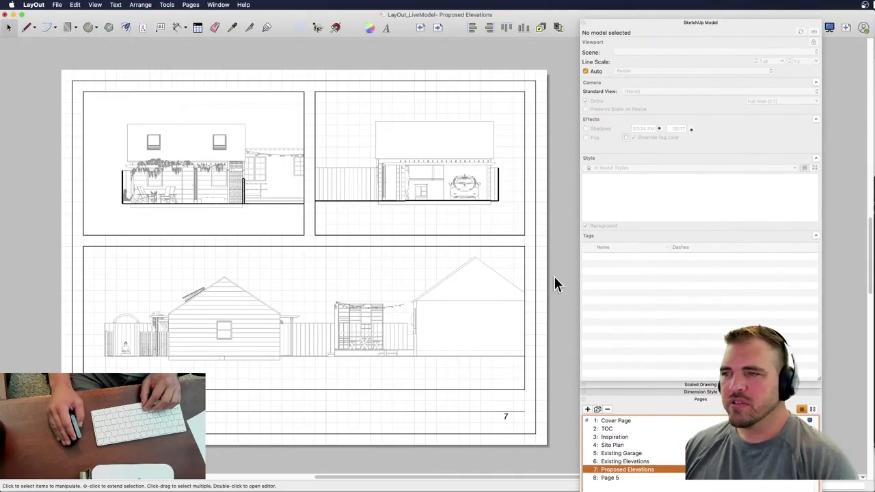
pyautogui.moveTo(554, 280); pyautogui.dragTo(196, 174)
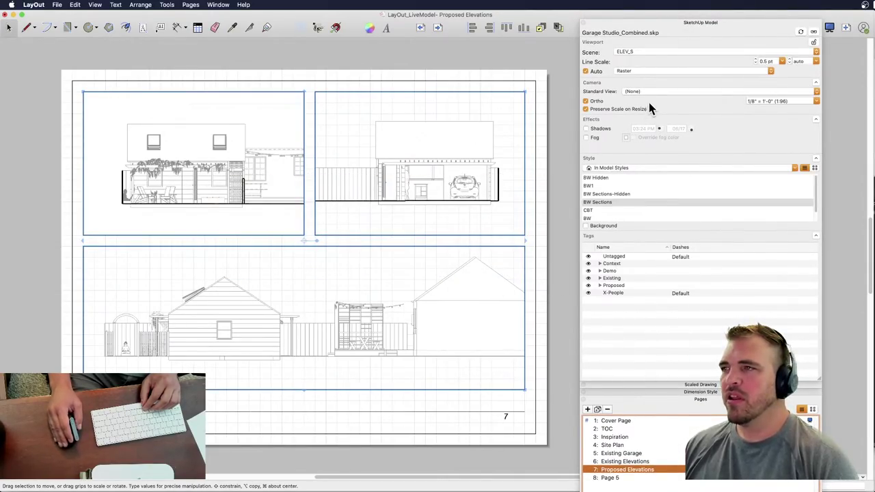
pyautogui.click(589, 271)
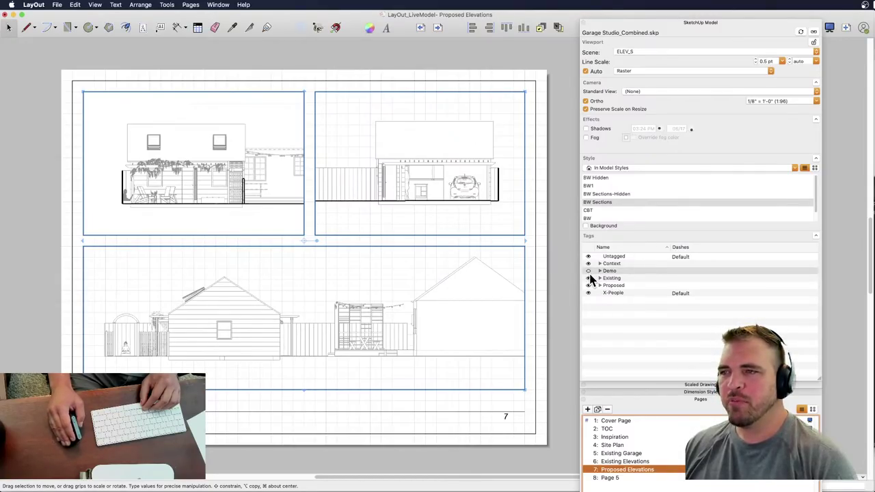
pyautogui.click(589, 272)
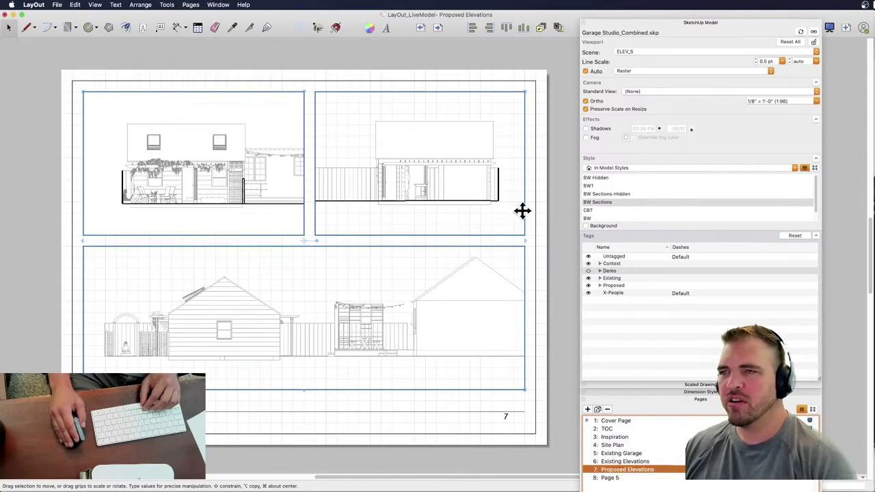
# - Hide the P-Furn-Int sub-tag under Proposed, then switch to the Existing Elevations page
pyautogui.click(600, 278)
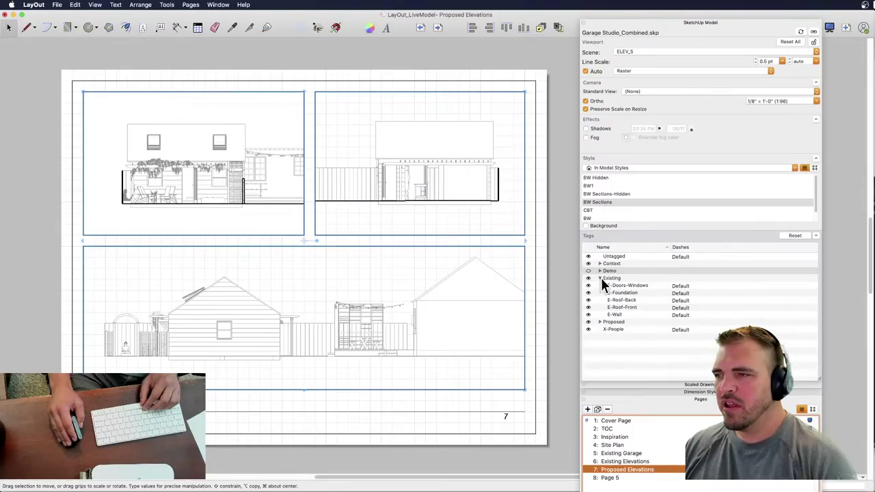
pyautogui.click(600, 322)
pyautogui.scroll(-2, 636, 296)
pyautogui.scroll(-1, 623, 354)
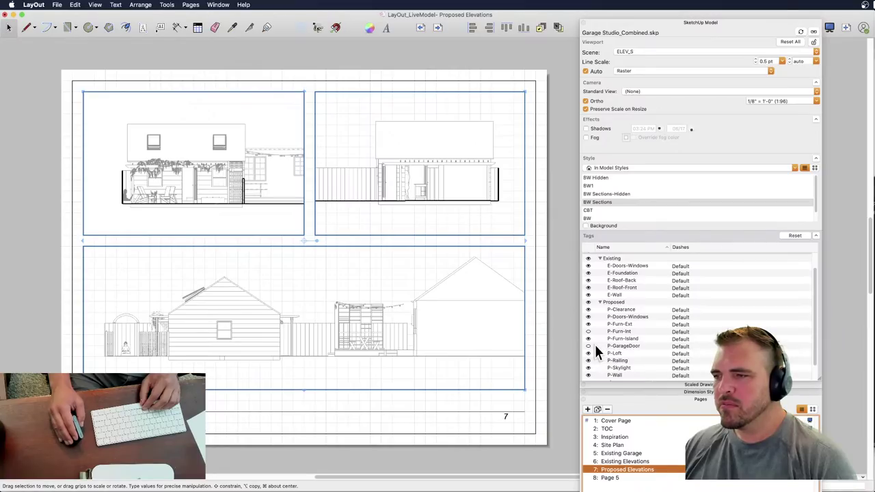
pyautogui.click(590, 346)
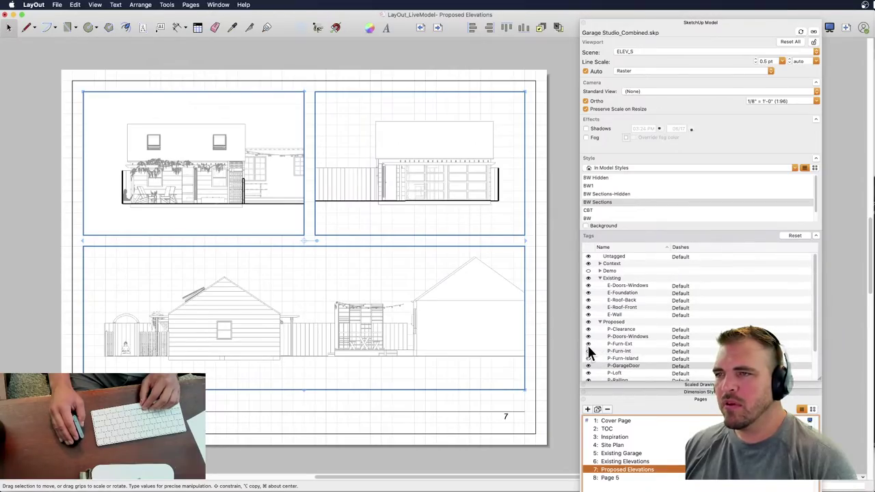
pyautogui.click(588, 350)
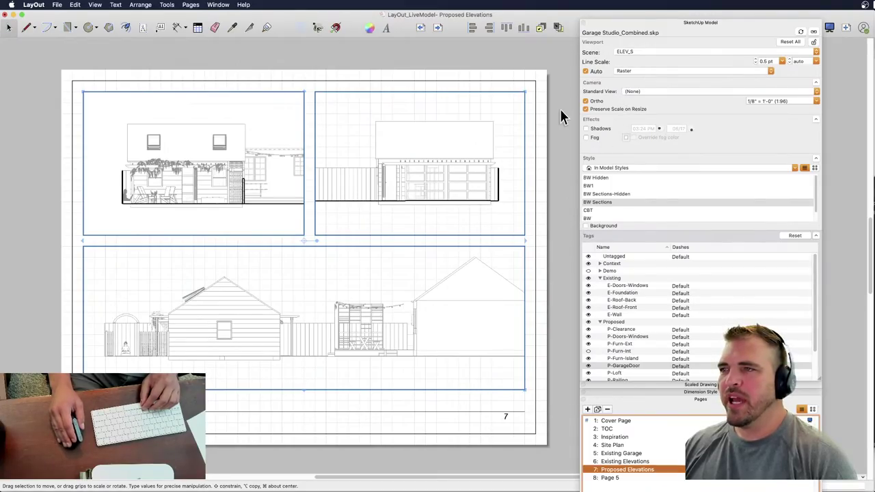
pyautogui.click(630, 462)
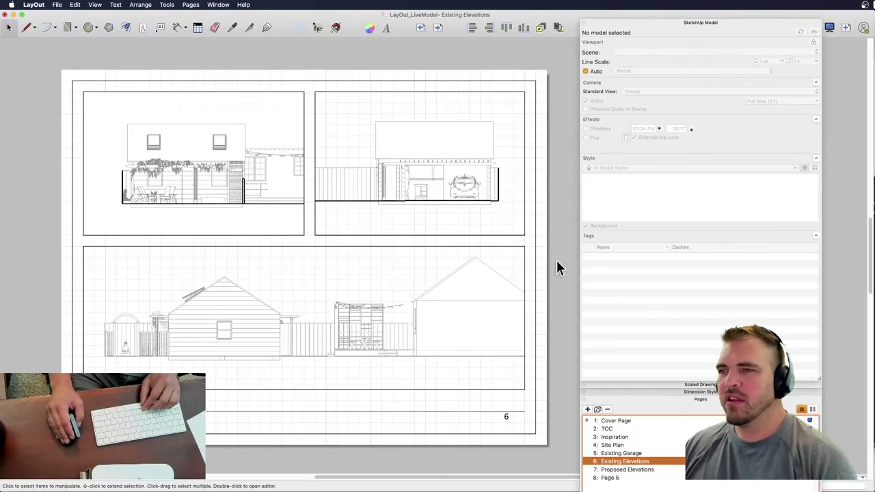
# - Hide the Proposed tag group and turn on D-GarageDoor under Demo in the elevation viewports
pyautogui.click(238, 189)
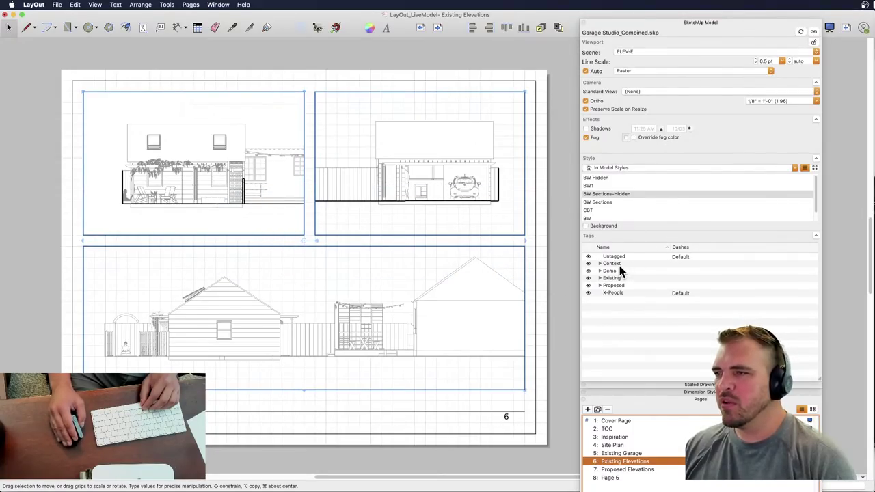
pyautogui.click(587, 285)
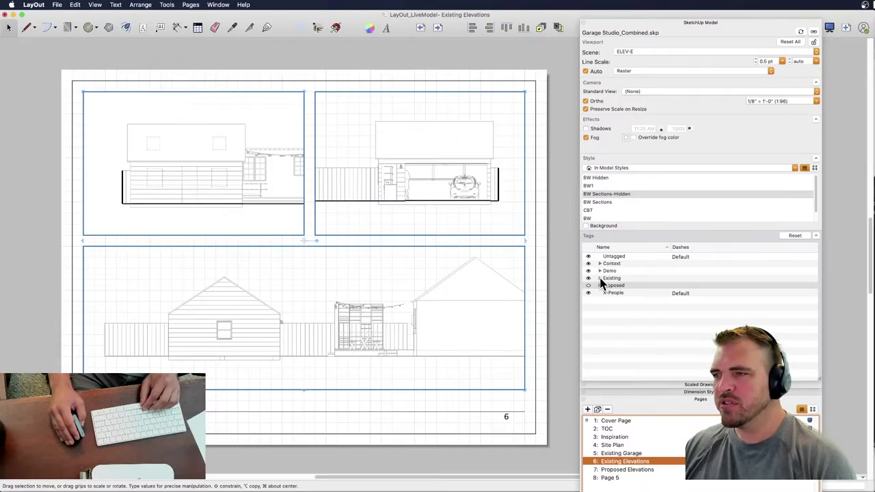
pyautogui.click(600, 279)
pyautogui.click(600, 271)
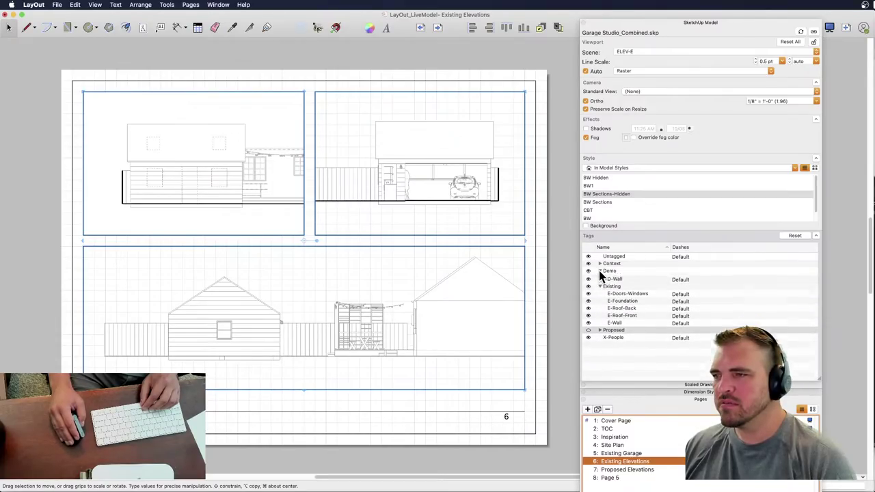
pyautogui.click(589, 294)
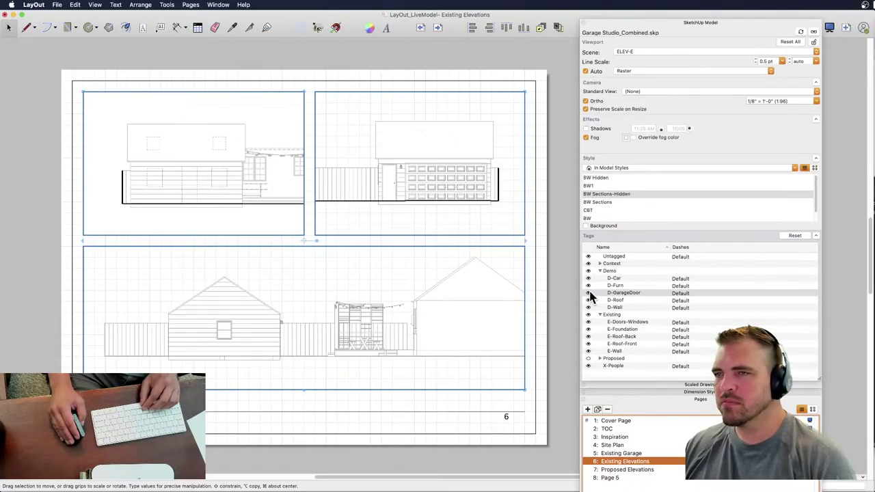
pyautogui.click(554, 242)
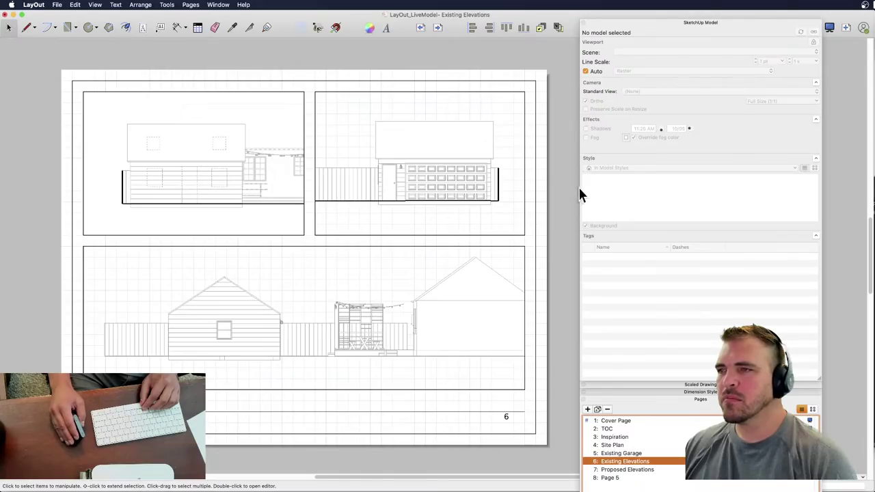
pyautogui.click(636, 25)
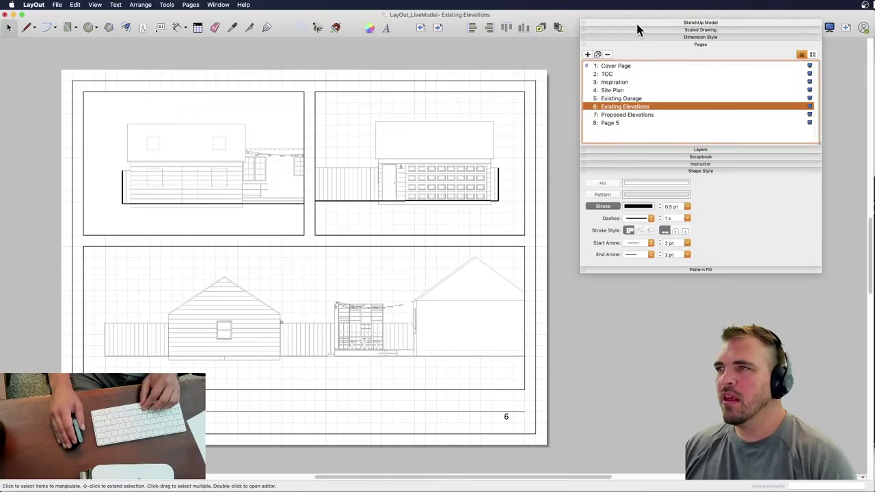
# - Duplicate the Proposed Elevations page as a new page 8
pyautogui.click(629, 114)
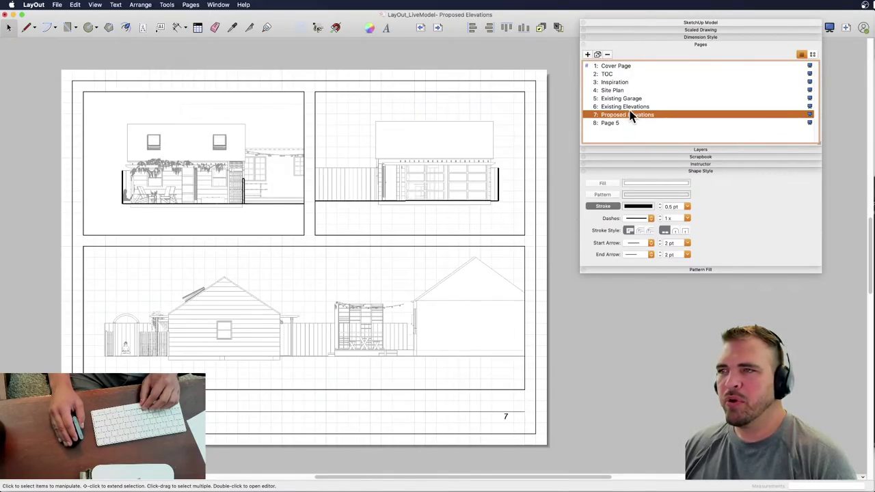
pyautogui.click(628, 106)
pyautogui.click(628, 114)
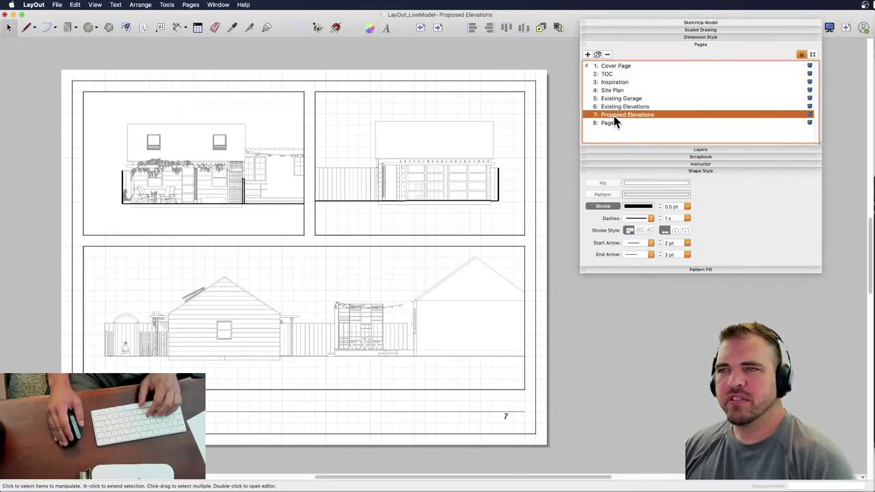
pyautogui.click(597, 54)
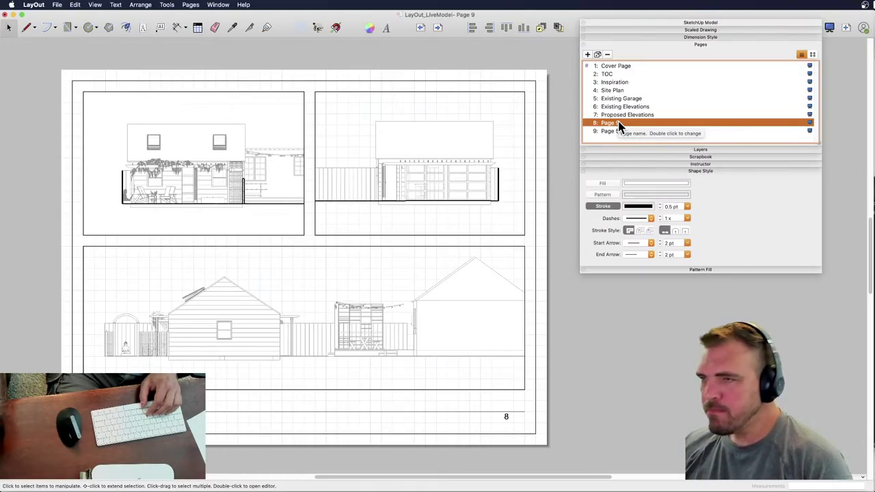
pyautogui.click(173, 161)
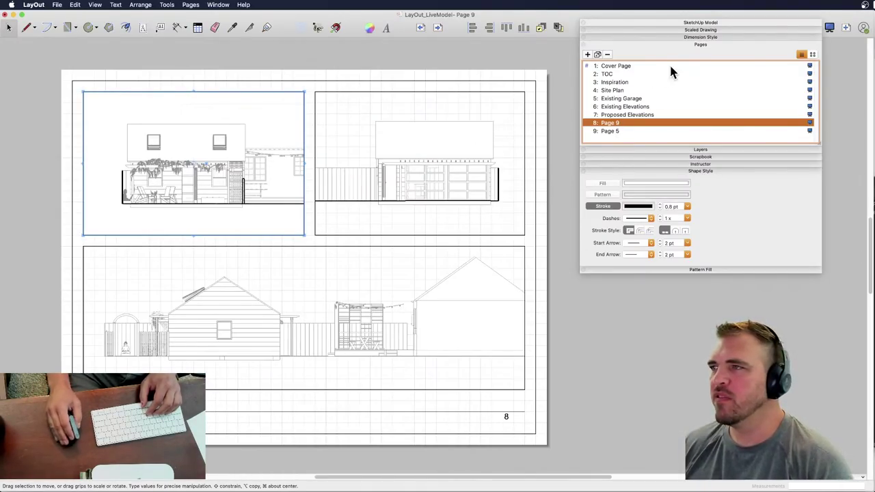
# - Set the top-left viewport's scene to SECT_Living, and the top-right and bottom ones to SECT-Bath
pyautogui.click(676, 23)
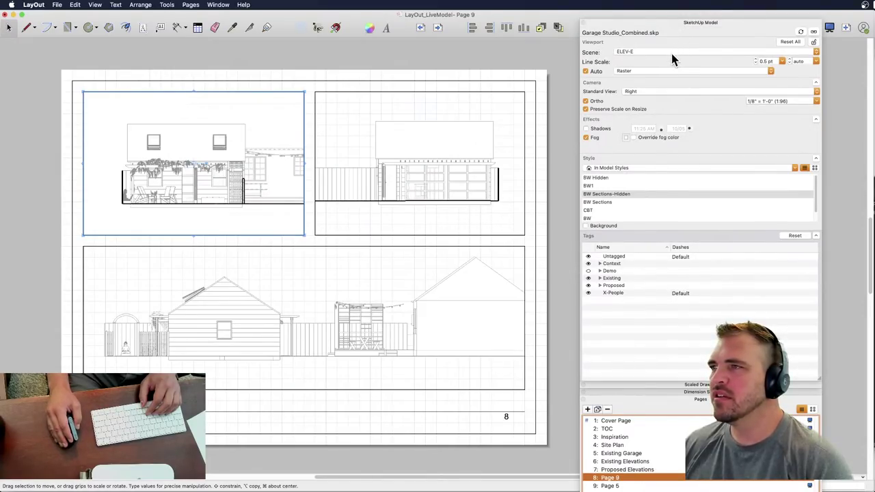
pyautogui.click(672, 53)
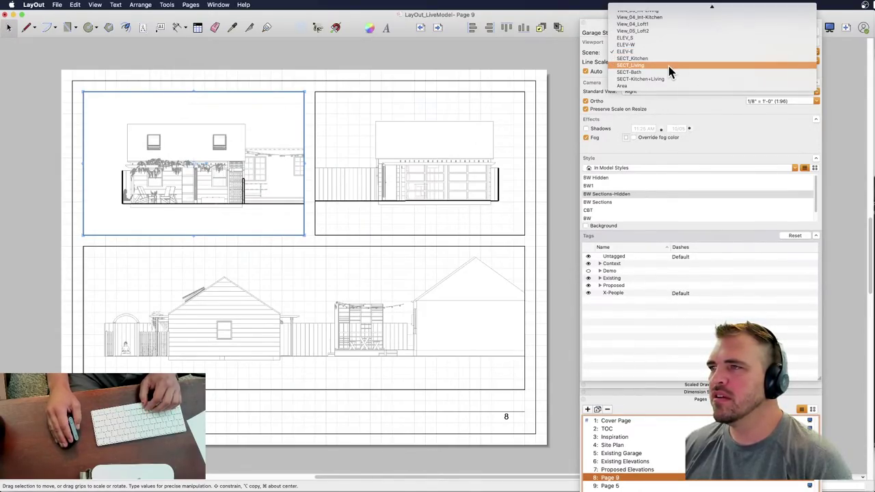
pyautogui.click(669, 67)
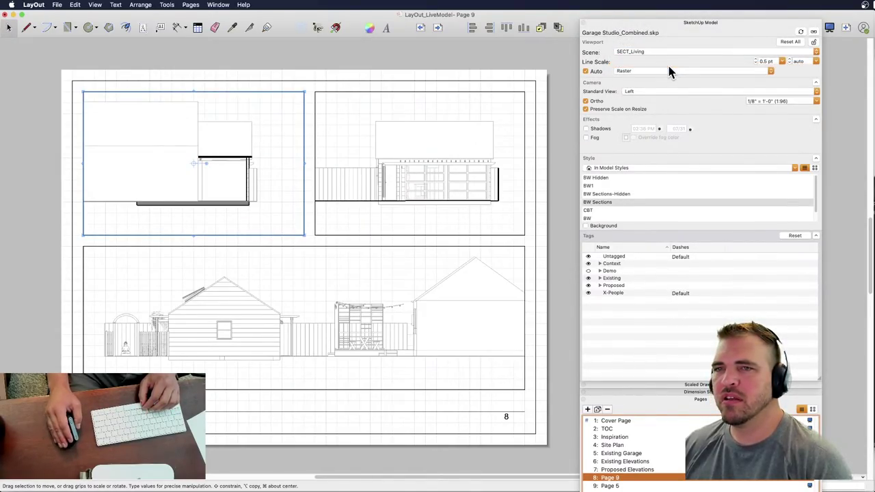
pyautogui.click(447, 184)
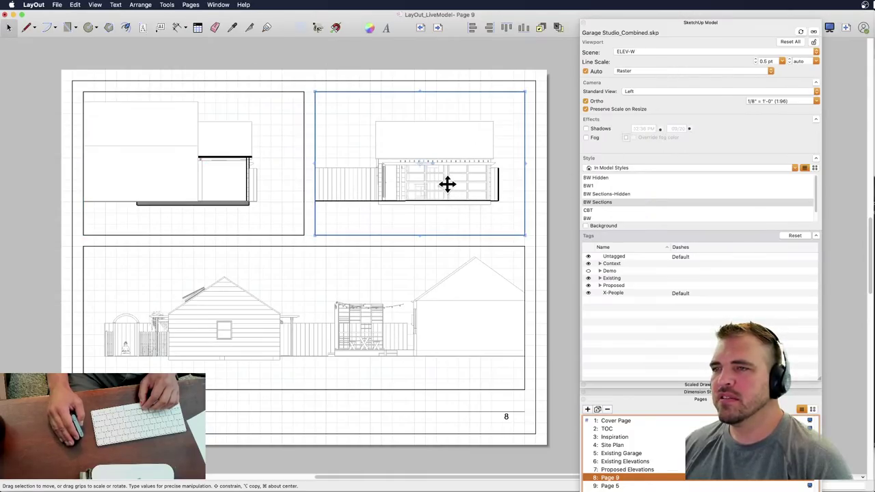
pyautogui.click(652, 54)
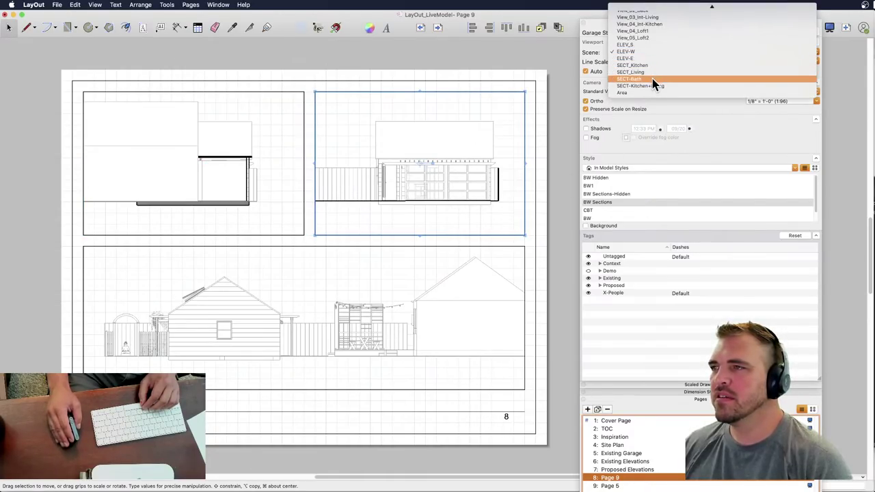
pyautogui.click(652, 81)
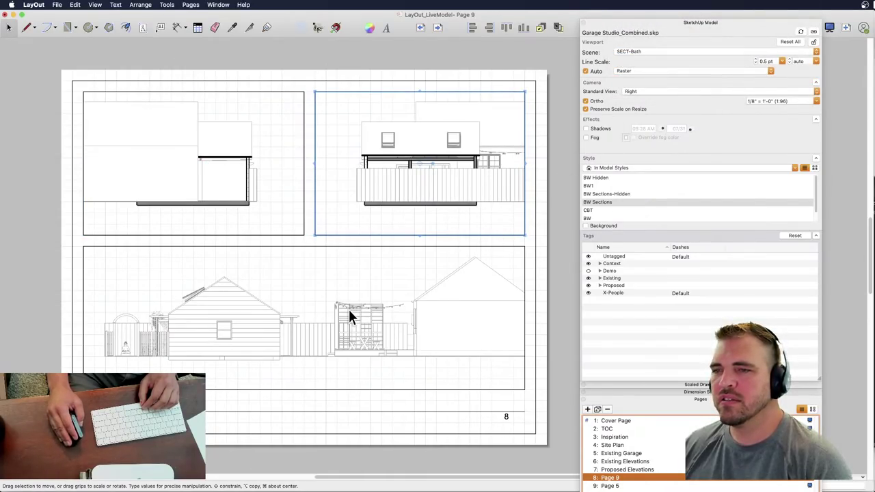
pyautogui.click(349, 308)
pyautogui.click(636, 54)
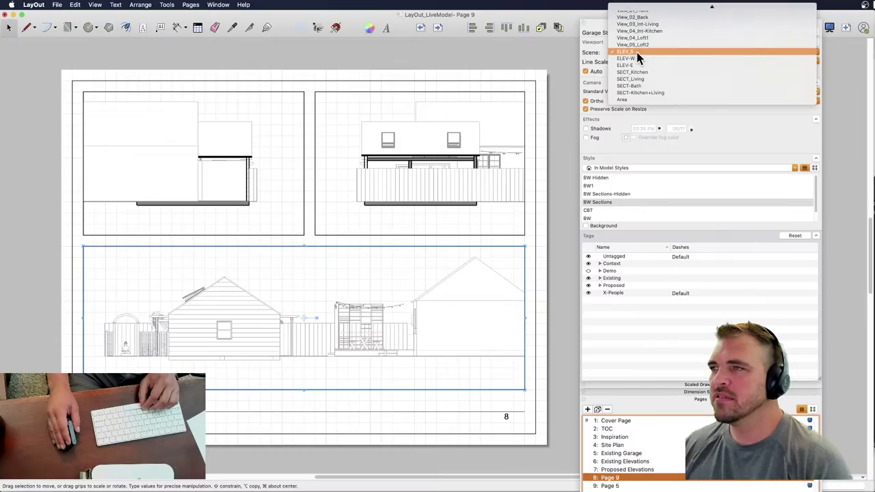
pyautogui.click(645, 85)
# - Narrow and crop the bottom SECT-Bath viewport, then copy it into the empty bottom-right slot
pyautogui.moveTo(520, 323); pyautogui.dragTo(305, 232)
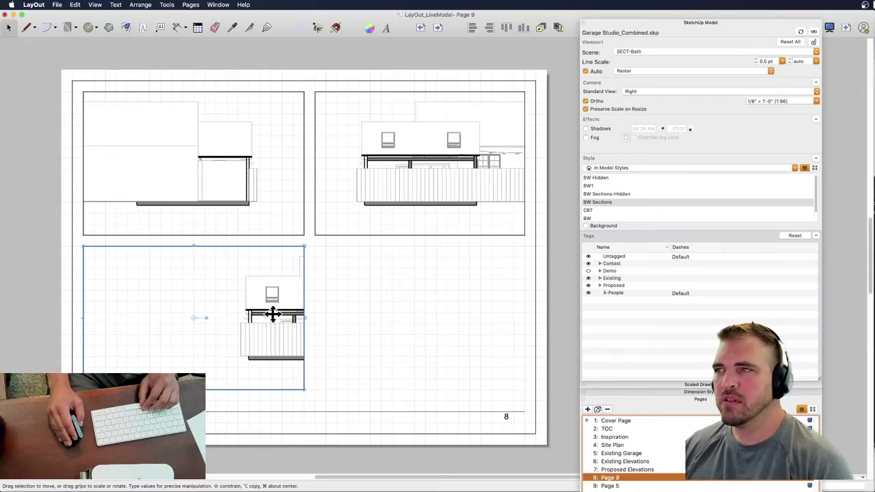
pyautogui.click(800, 31)
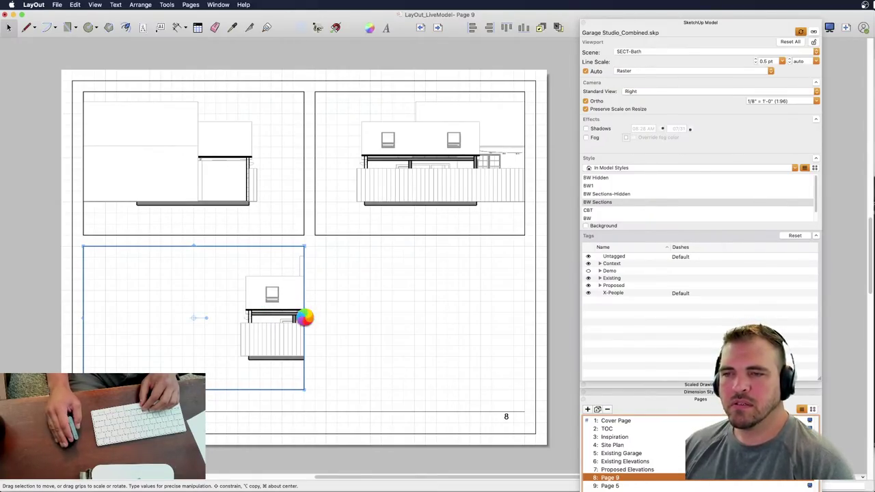
pyautogui.moveTo(304, 316); pyautogui.dragTo(383, 324)
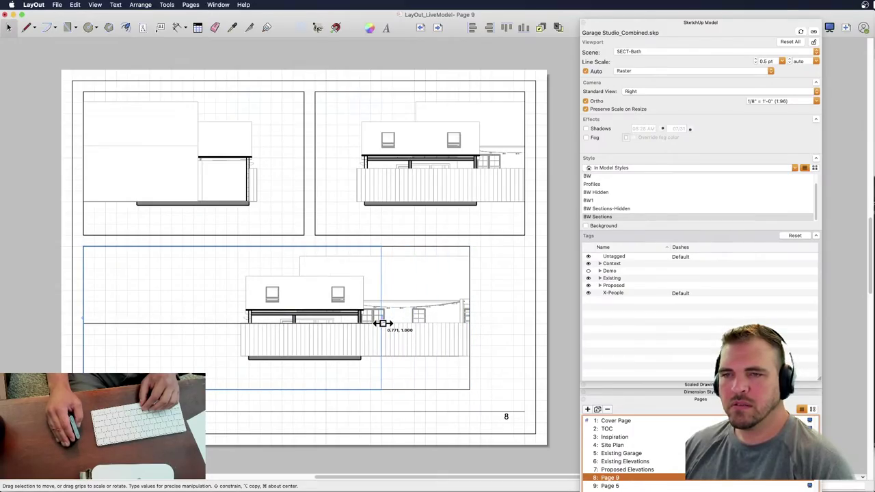
pyautogui.moveTo(383, 324); pyautogui.dragTo(403, 320)
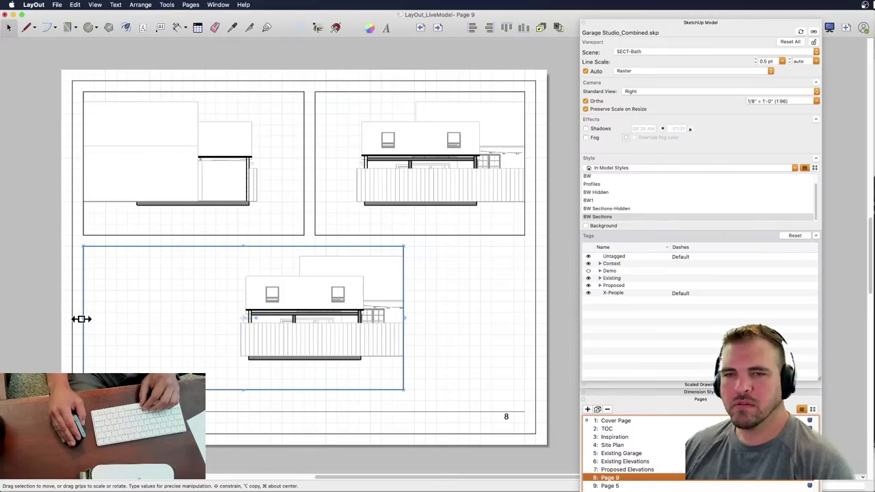
pyautogui.moveTo(82, 319); pyautogui.dragTo(109, 298)
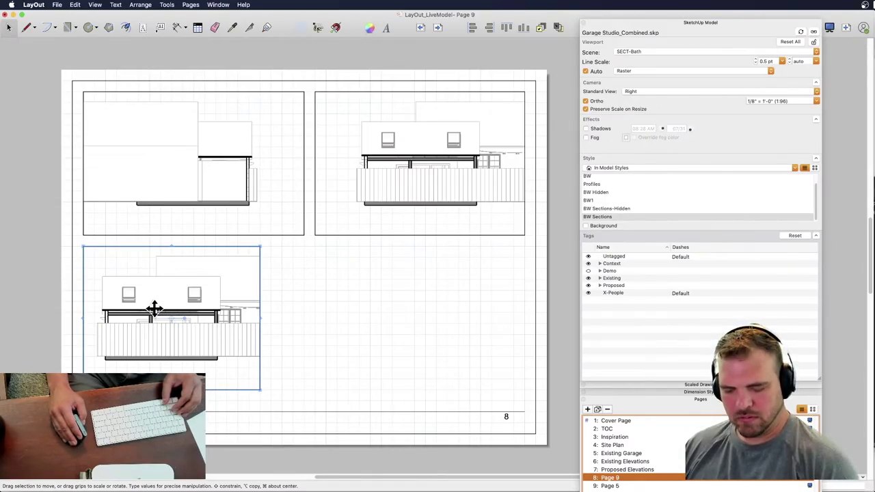
pyautogui.keyDown('alt'); pyautogui.moveTo(201, 311); pyautogui.dragTo(266, 316); pyautogui.keyUp('alt')
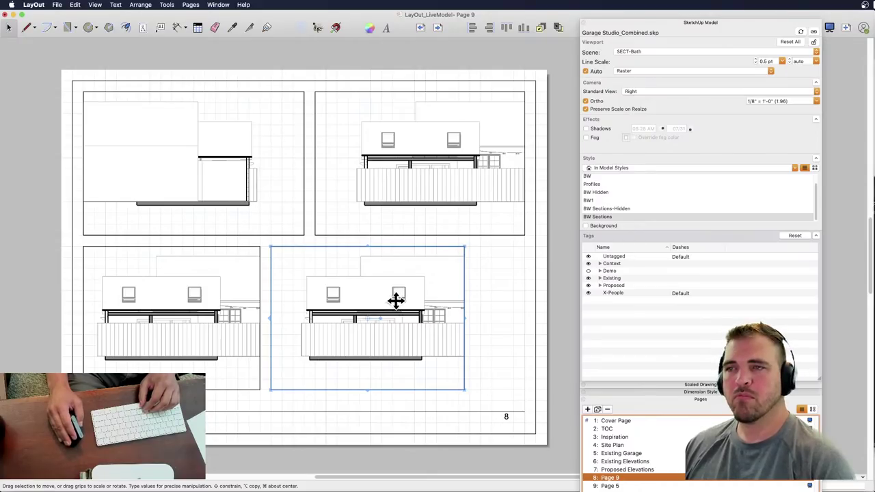
# - Set the lower-right viewport copy to the SECT-Kitchen+Living scene, then select all four viewports
pyautogui.press('Escape')
pyautogui.click(388, 298)
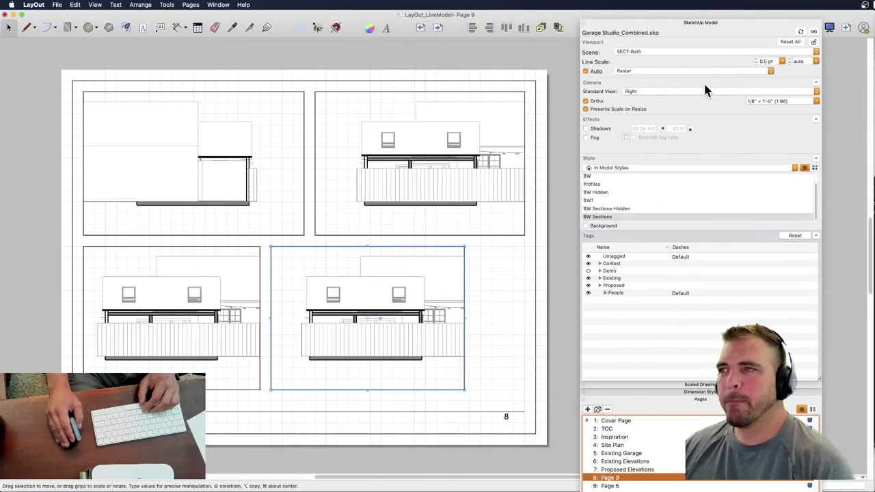
pyautogui.click(706, 52)
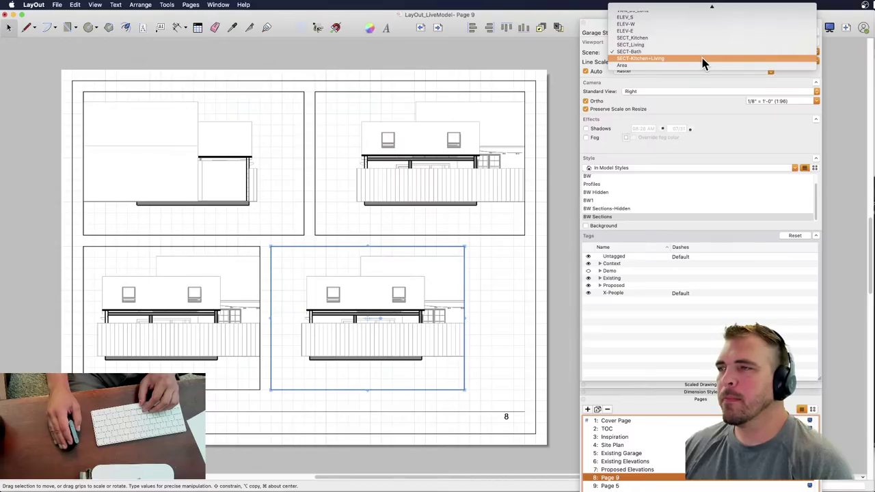
pyautogui.click(704, 59)
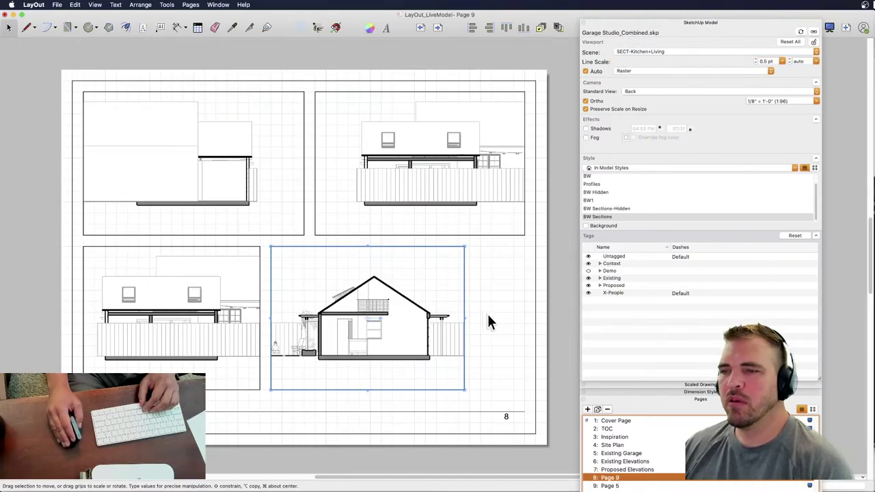
pyautogui.click(553, 311)
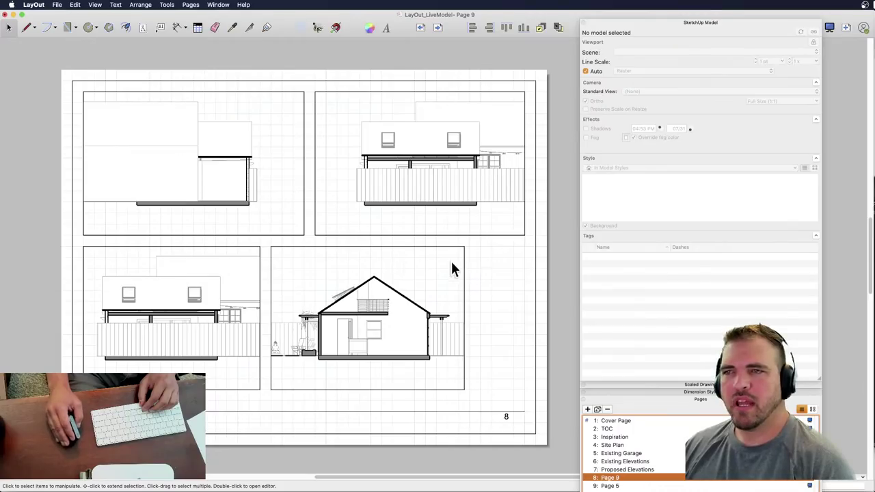
pyautogui.moveTo(490, 287); pyautogui.dragTo(154, 171)
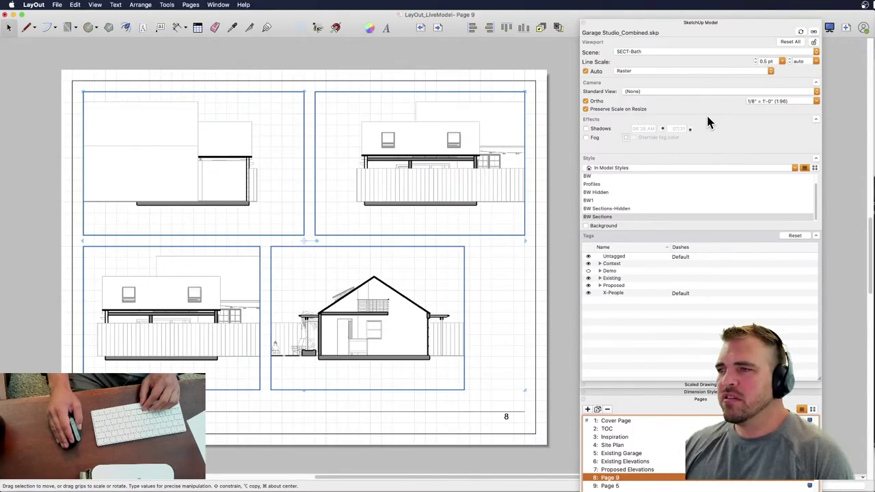
# - Hide the C-Fence and C-House context tags and turn on P-Furn-Int furniture in all four viewports
pyautogui.click(600, 265)
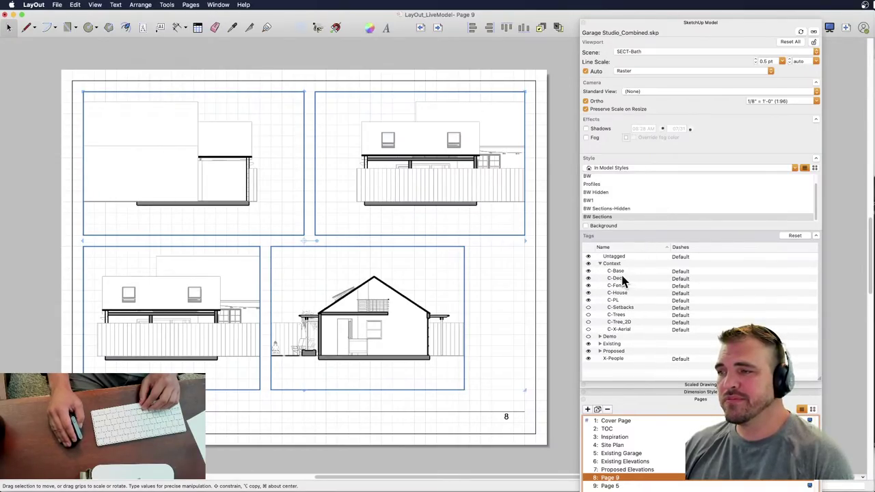
pyautogui.click(588, 285)
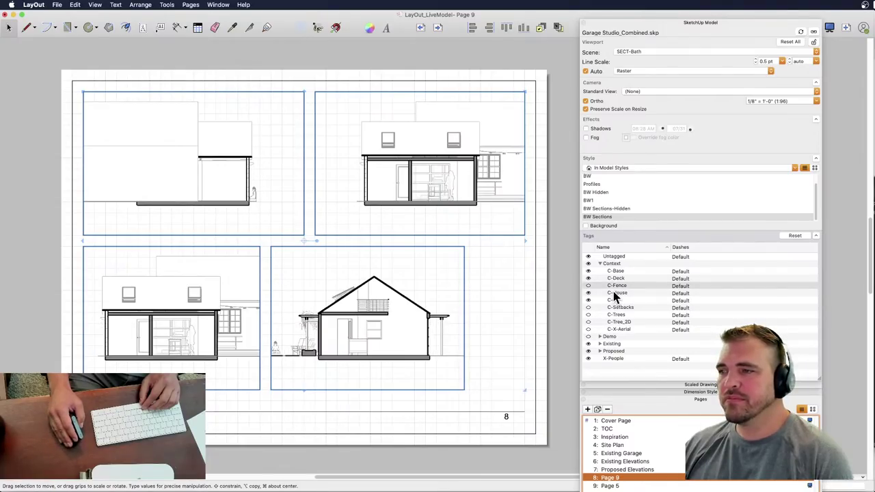
pyautogui.click(589, 268)
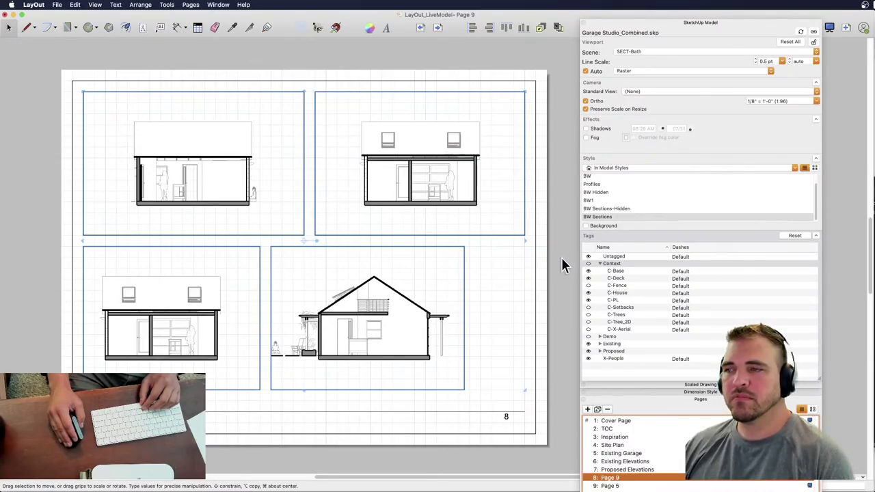
pyautogui.click(600, 264)
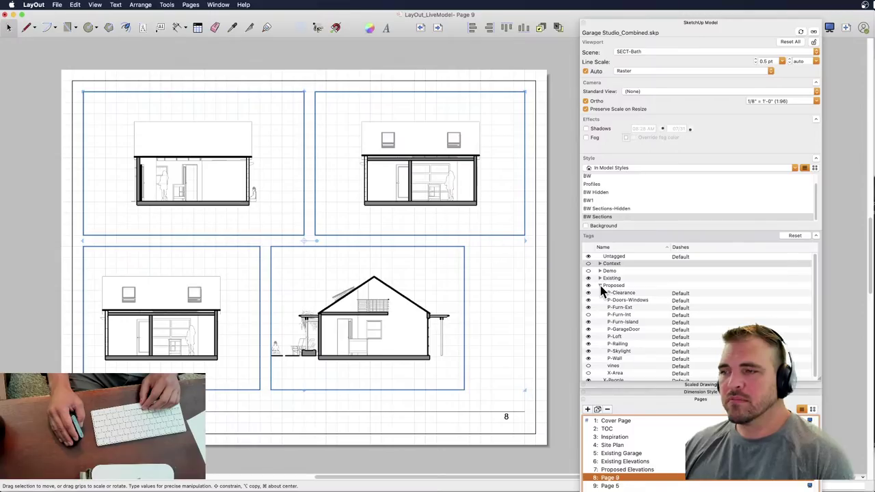
pyautogui.click(589, 315)
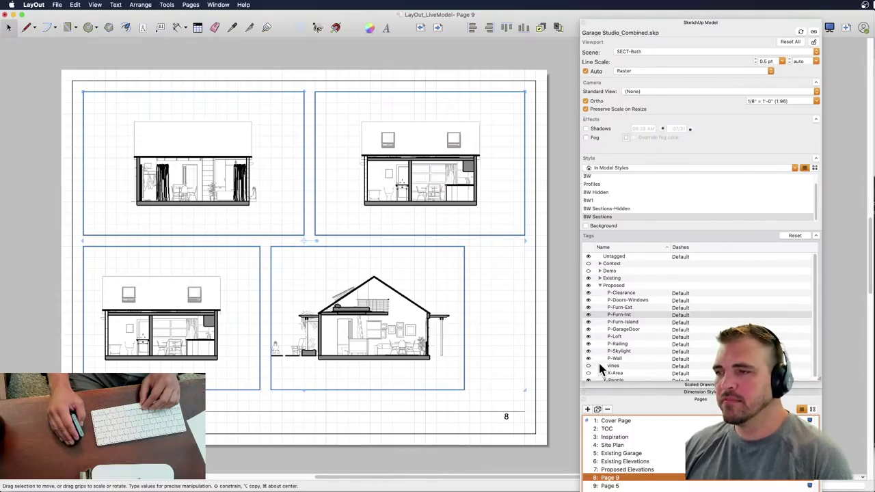
pyautogui.click(600, 286)
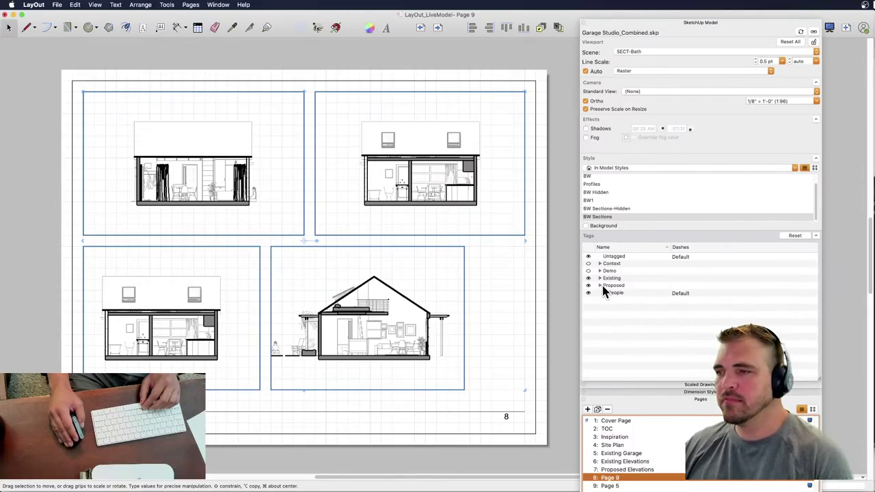
pyautogui.click(554, 240)
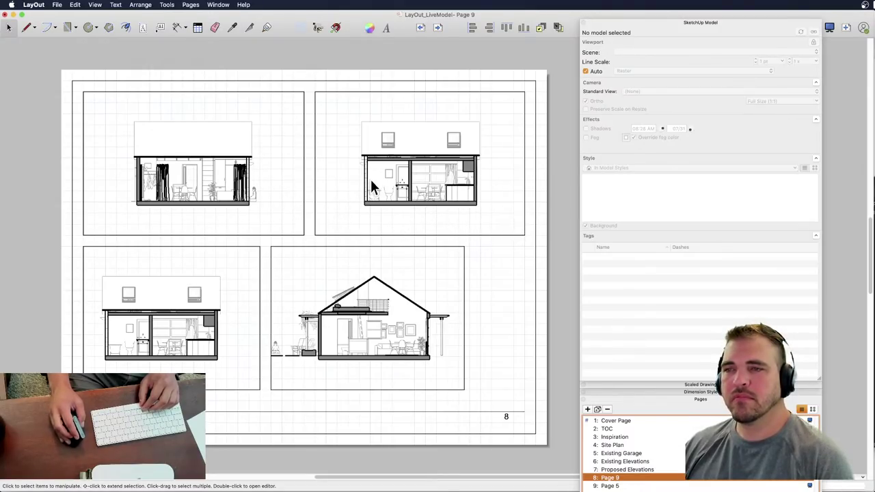
# - Zoom in and pan around the section drawings, then zoom back out
pyautogui.scroll(1, 358, 185)
pyautogui.scroll(4, 358, 183)
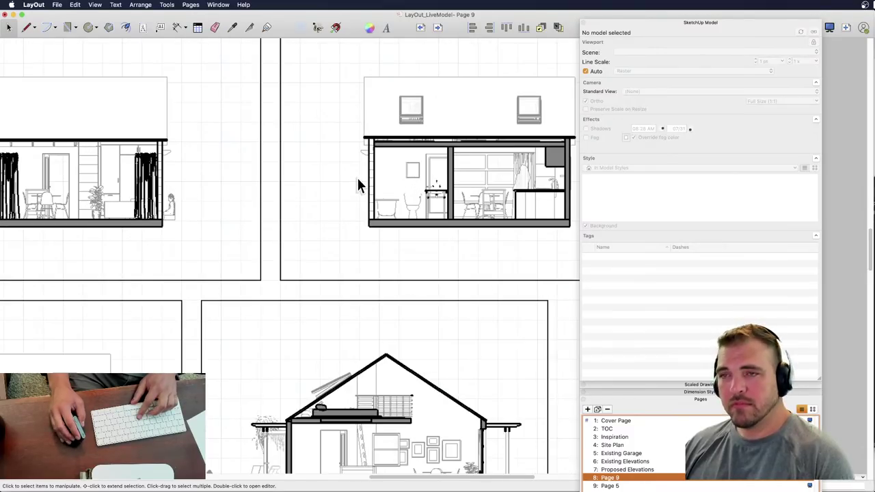
pyautogui.scroll(1, 358, 174)
pyautogui.scroll(3, 332, 180)
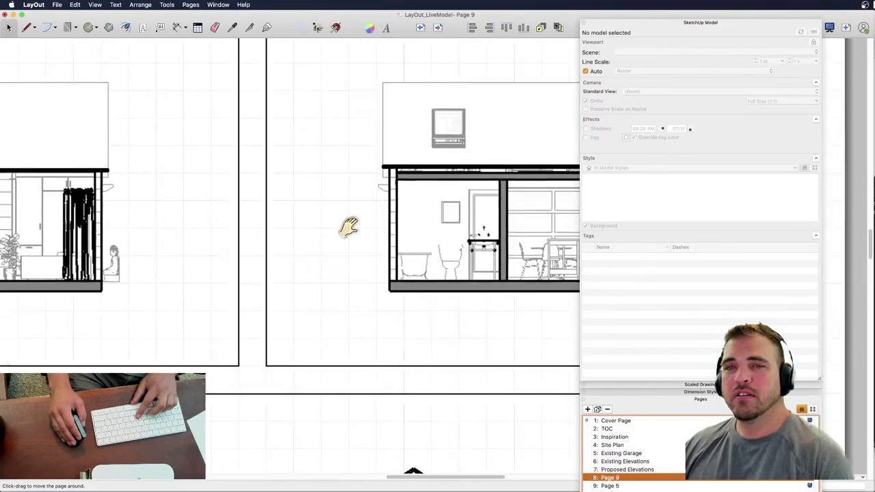
pyautogui.moveTo(347, 226); pyautogui.dragTo(408, 246, button='middle')
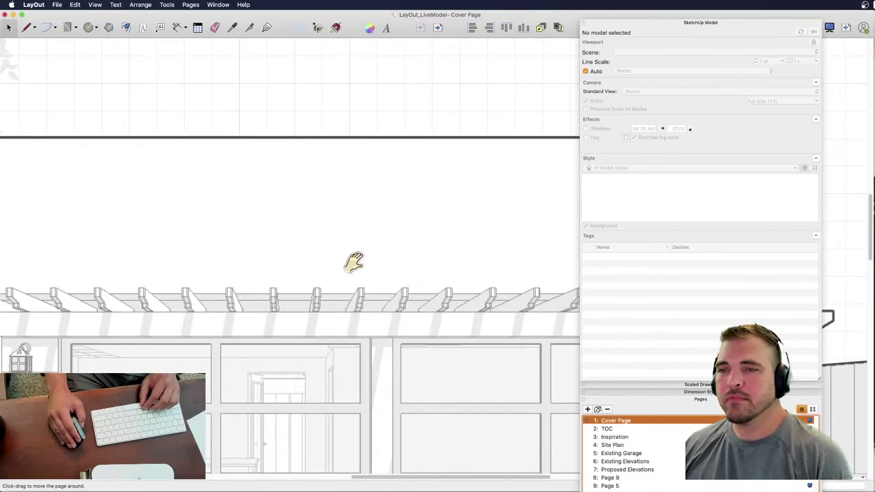
pyautogui.scroll(-5, 347, 263)
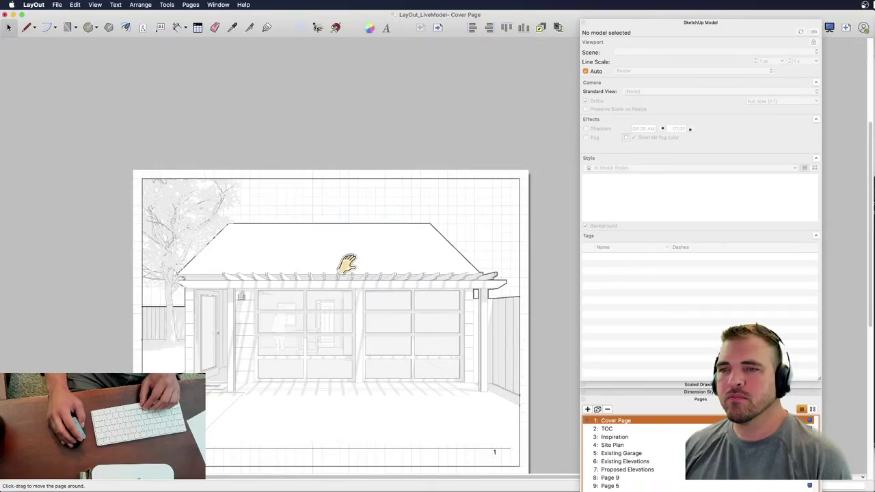
pyautogui.scroll(-2, 347, 263)
pyautogui.scroll(2, 492, 369)
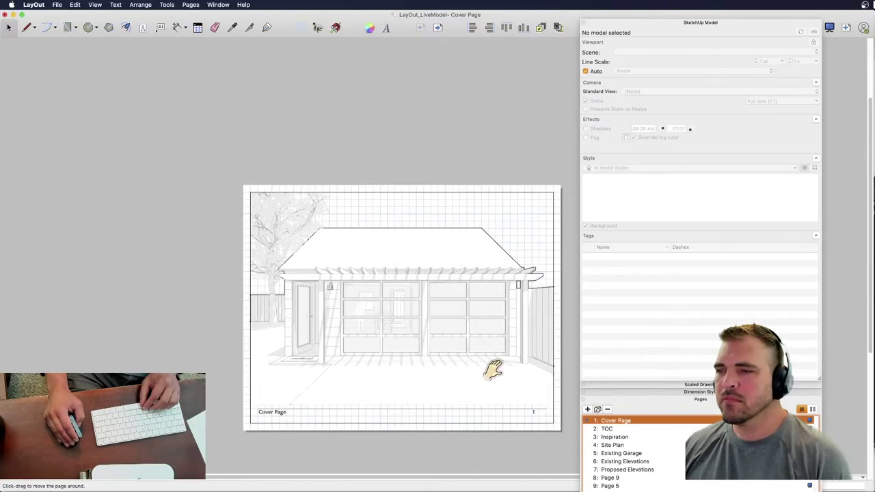
pyautogui.scroll(-3, 396, 299)
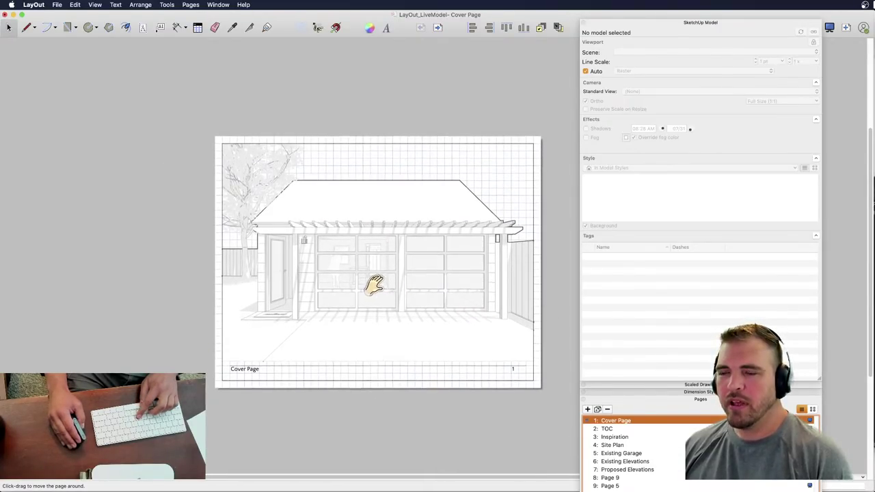
# - Go to the Page 9 section sheet and turn off the page grid
pyautogui.click(669, 26)
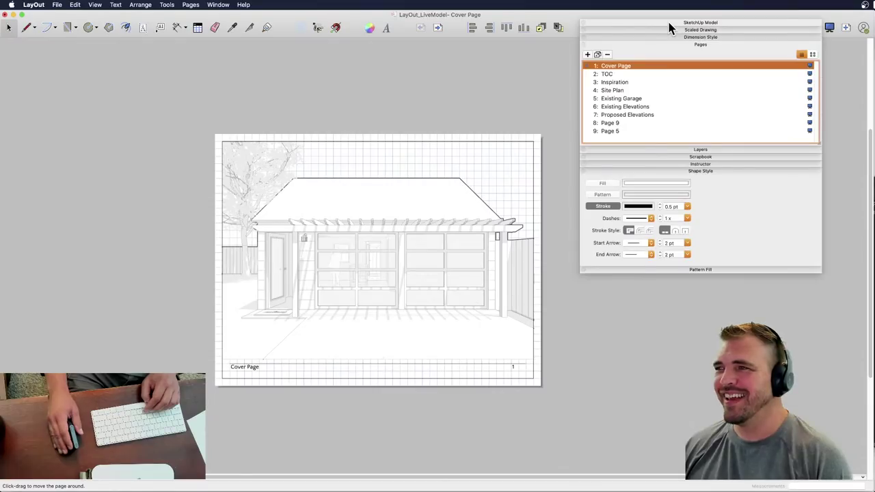
pyautogui.click(619, 74)
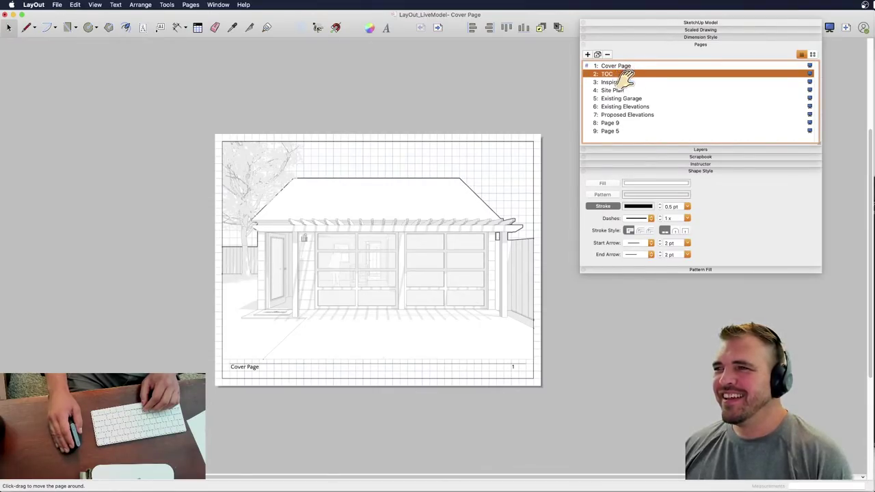
pyautogui.click(620, 123)
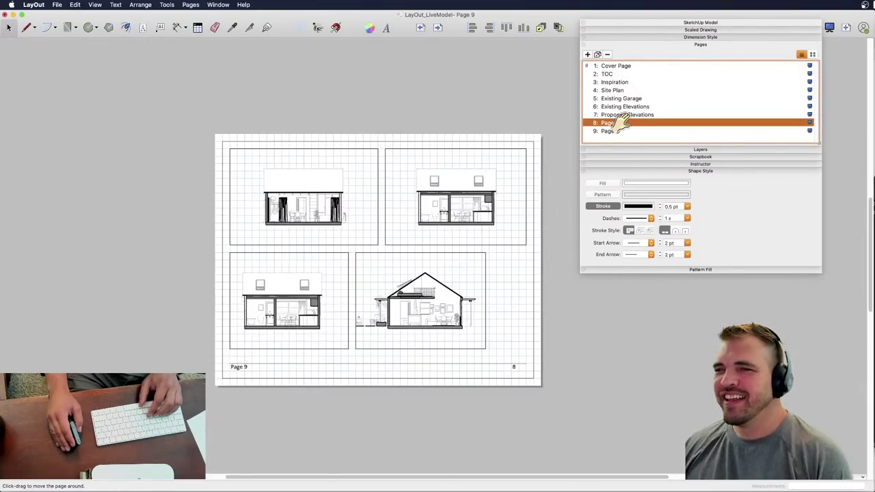
pyautogui.click(302, 28)
# - Rename the page 'Section' and select all four section viewports
pyautogui.doubleClick(615, 124)
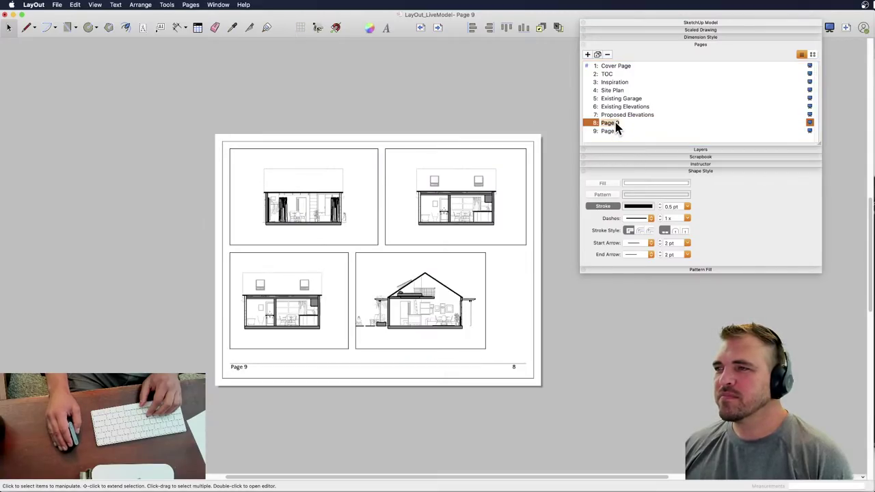
pyautogui.write('Section')
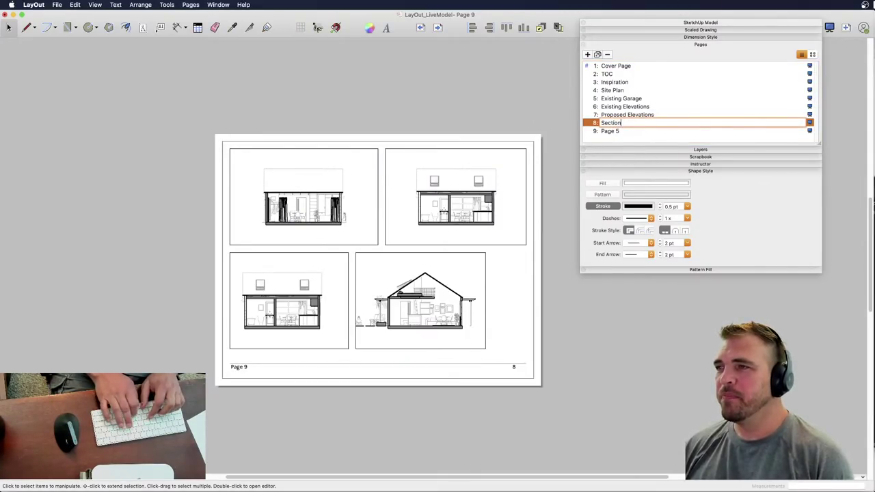
pyautogui.press('Return')
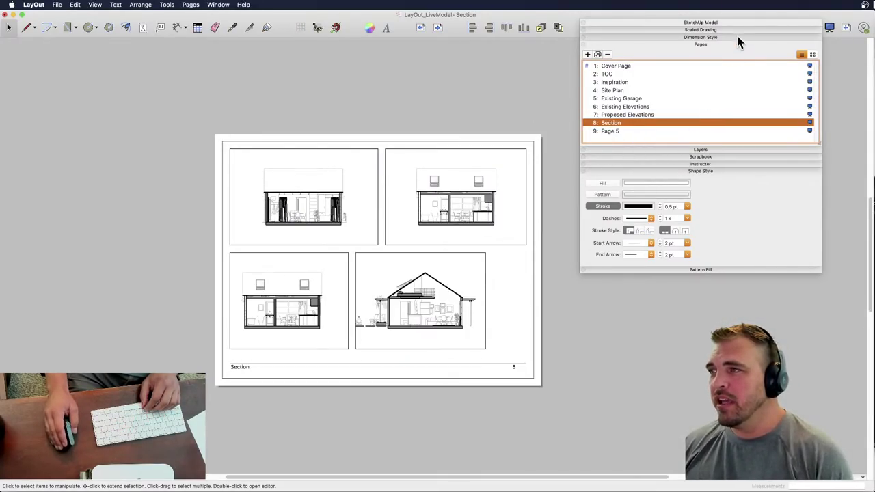
pyautogui.click(726, 22)
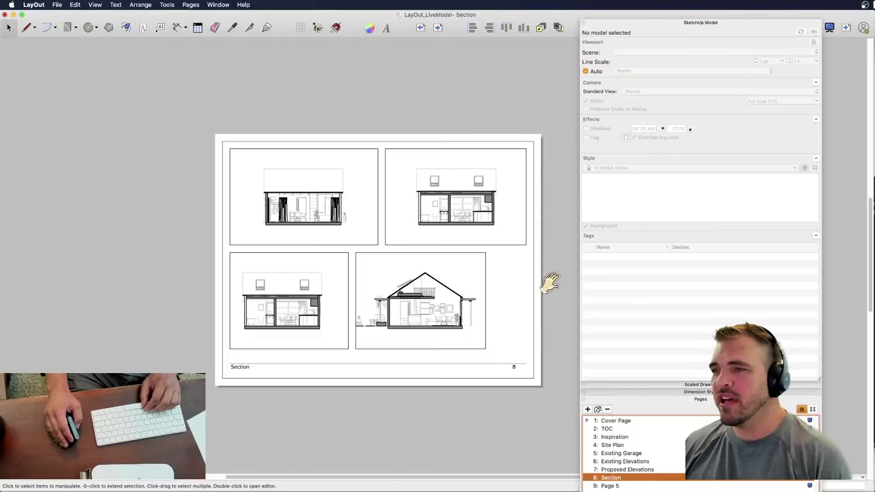
pyautogui.moveTo(554, 280)
pyautogui.mouseDown()
pyautogui.moveTo(492, 248)
pyautogui.moveTo(290, 209)
pyautogui.mouseUp()
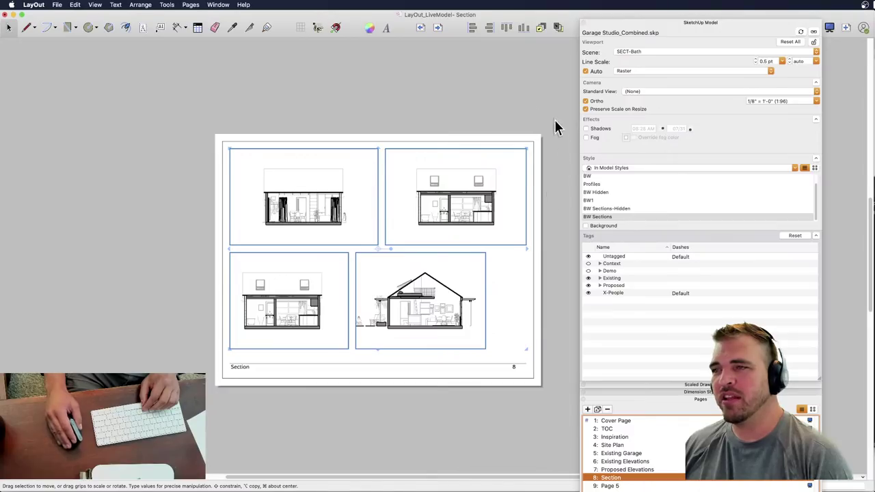
# - Reset the viewports' tags, hide Demo and Context, show P-Furn-Int and toggle P-GarageDoor
pyautogui.click(787, 43)
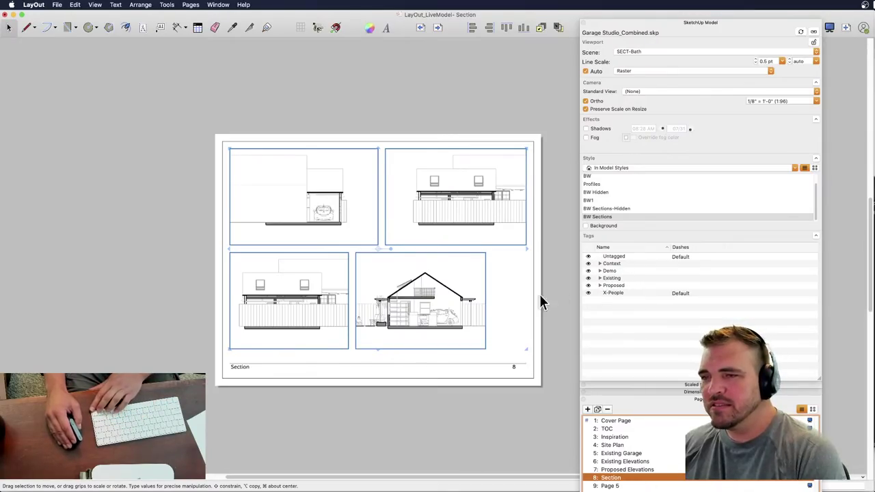
pyautogui.click(587, 271)
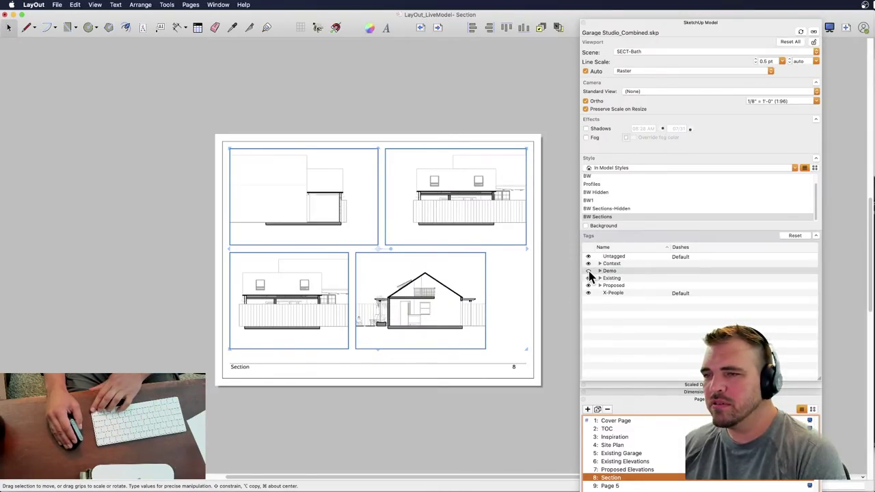
pyautogui.click(587, 263)
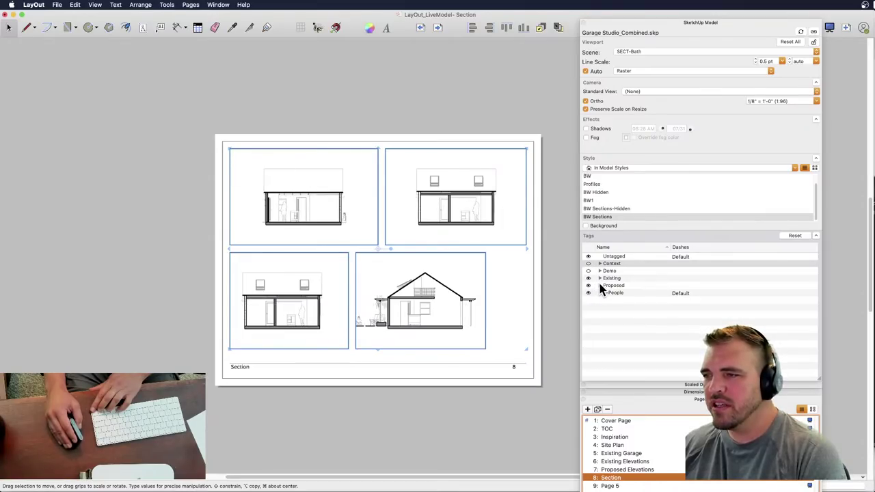
pyautogui.click(600, 286)
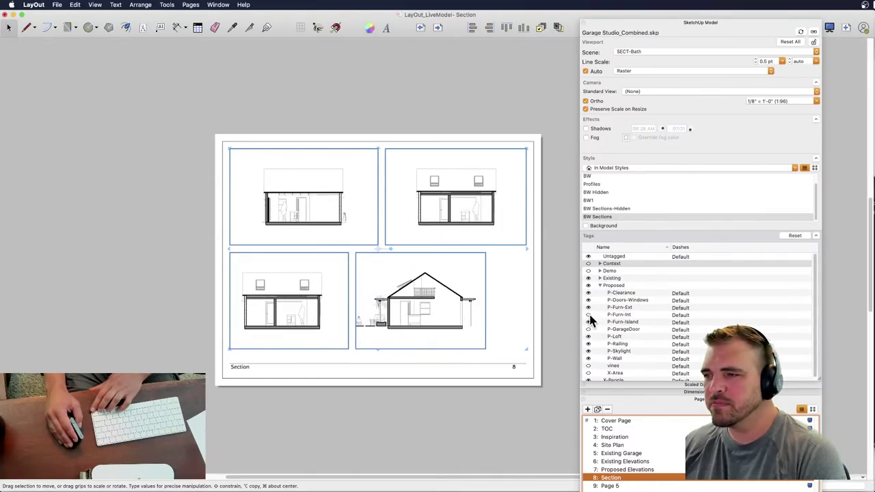
pyautogui.click(588, 315)
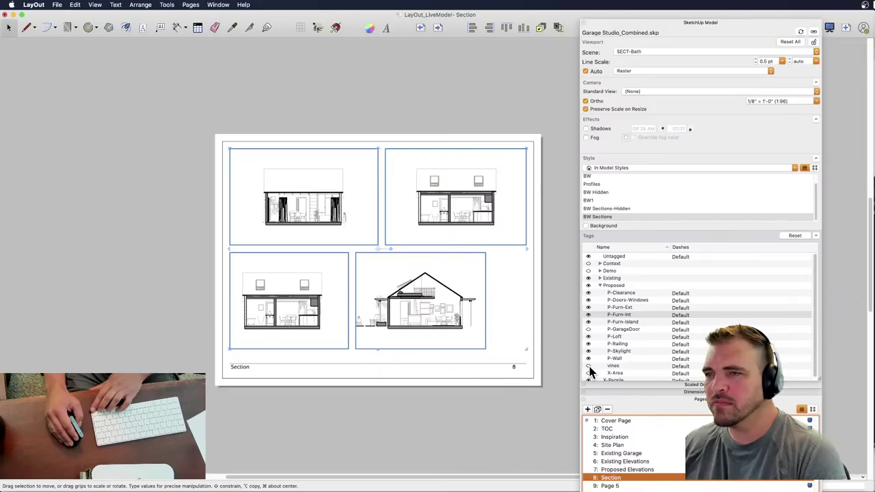
pyautogui.click(588, 330)
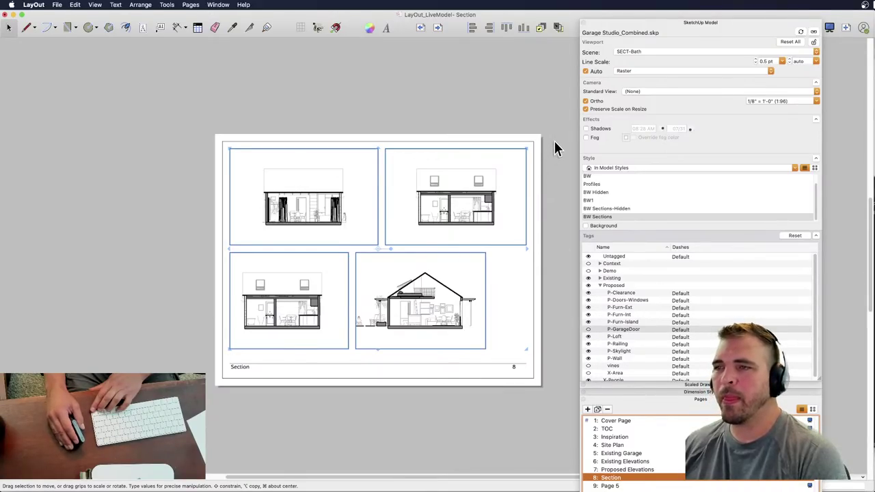
pyautogui.click(553, 121)
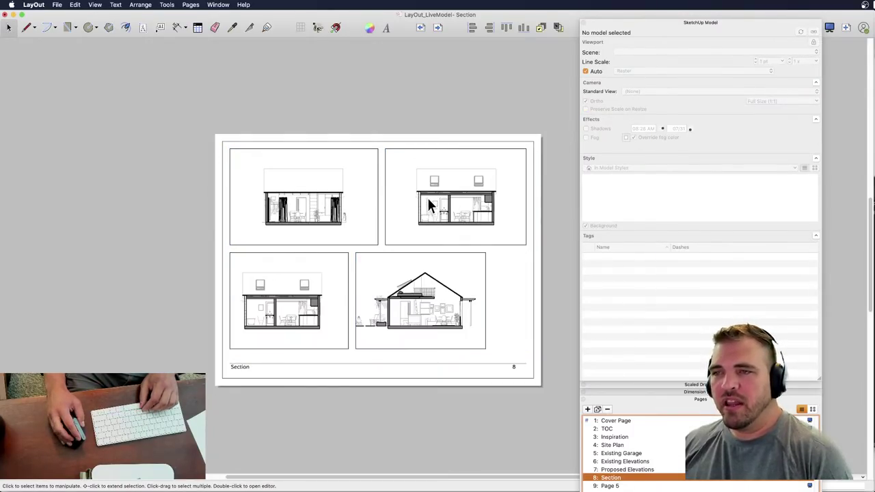
# - Zoom in on the right SECT-Bath section viewport and pick the Rectangle tool
pyautogui.scroll(5, 423, 202)
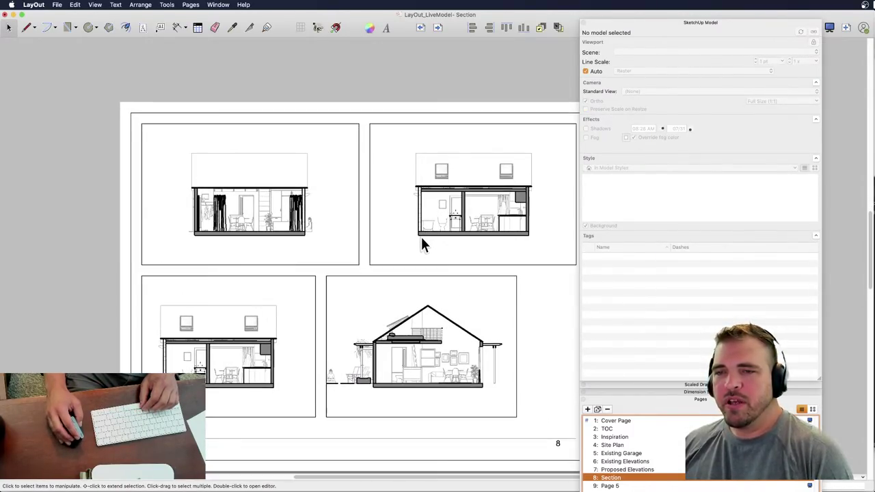
pyautogui.scroll(3, 421, 237)
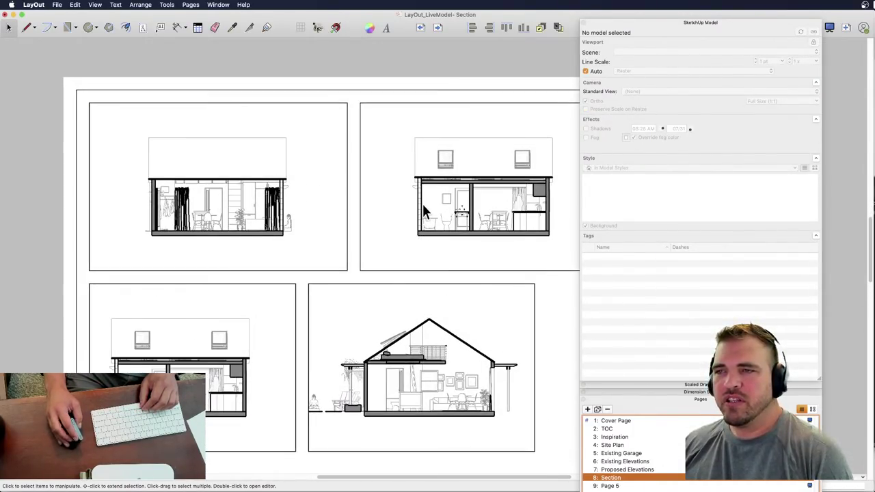
pyautogui.scroll(5, 423, 204)
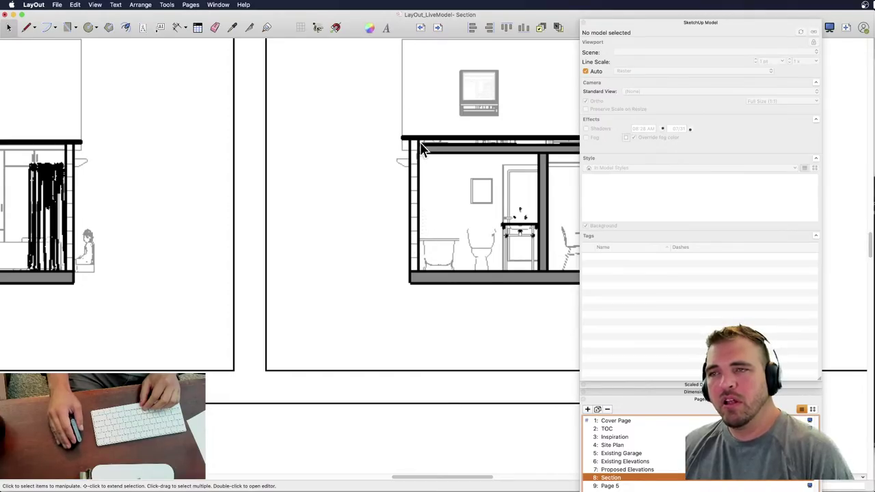
pyautogui.scroll(-2, 417, 233)
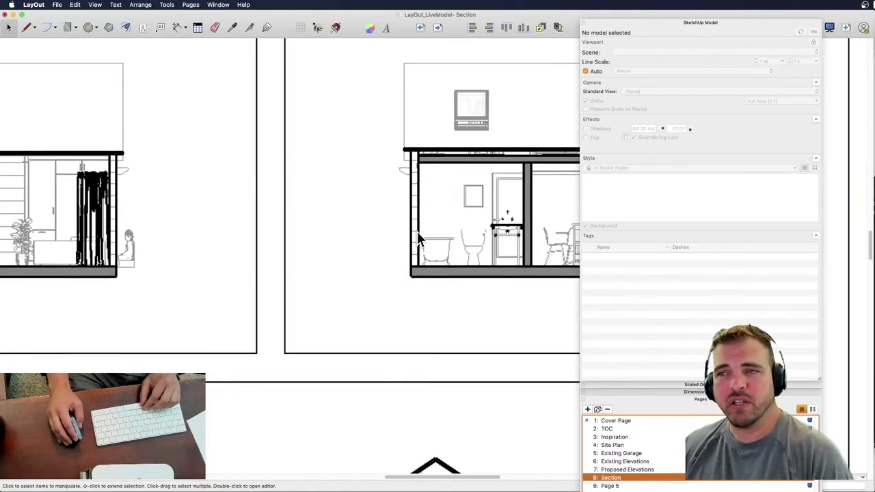
pyautogui.scroll(-3, 417, 231)
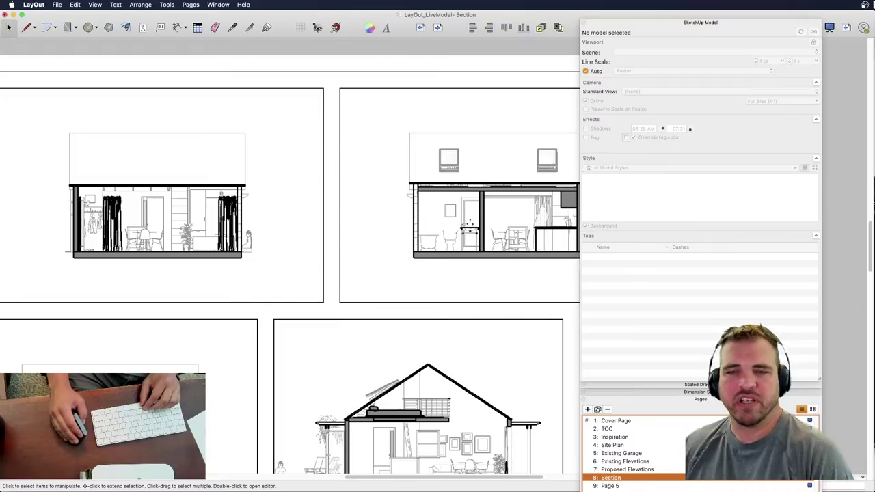
pyautogui.scroll(4, 417, 208)
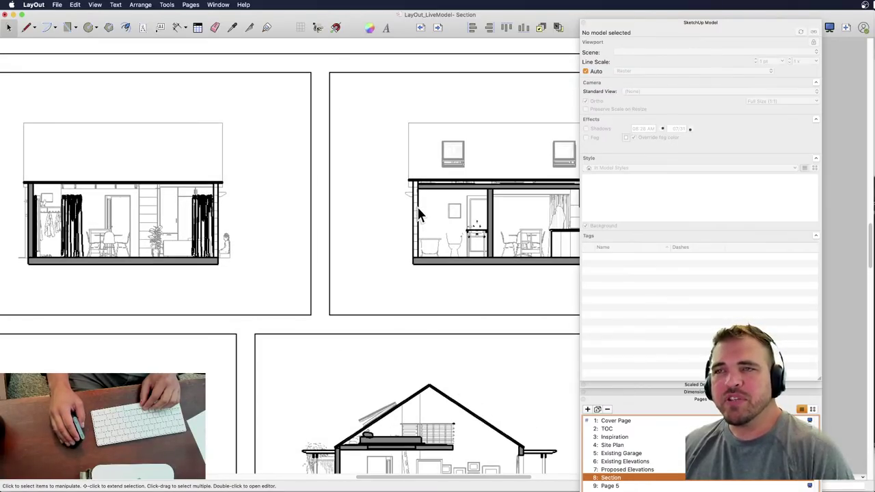
pyautogui.click(67, 28)
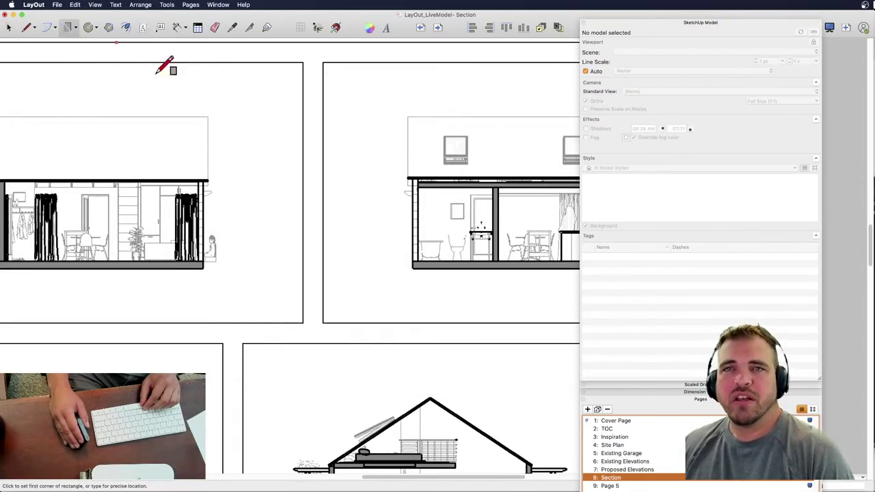
pyautogui.scroll(4, 425, 192)
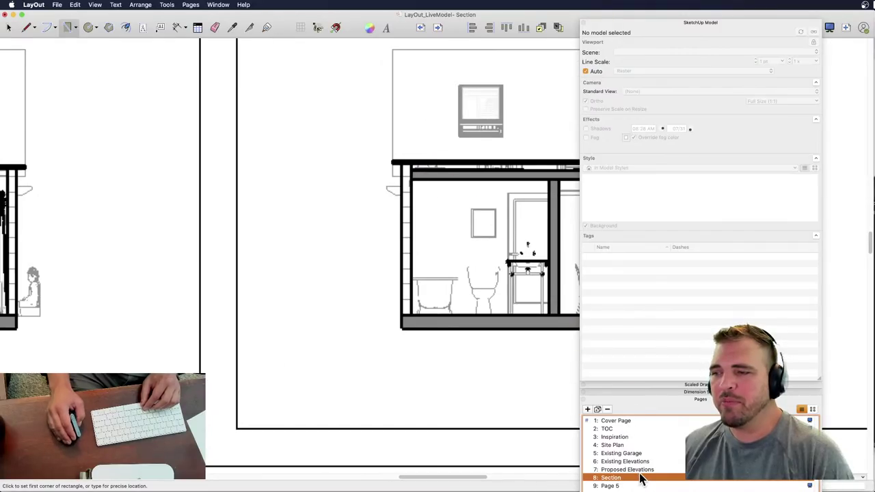
# - Make Graphics the active layer for new shapes in the Layers panel
pyautogui.click(640, 23)
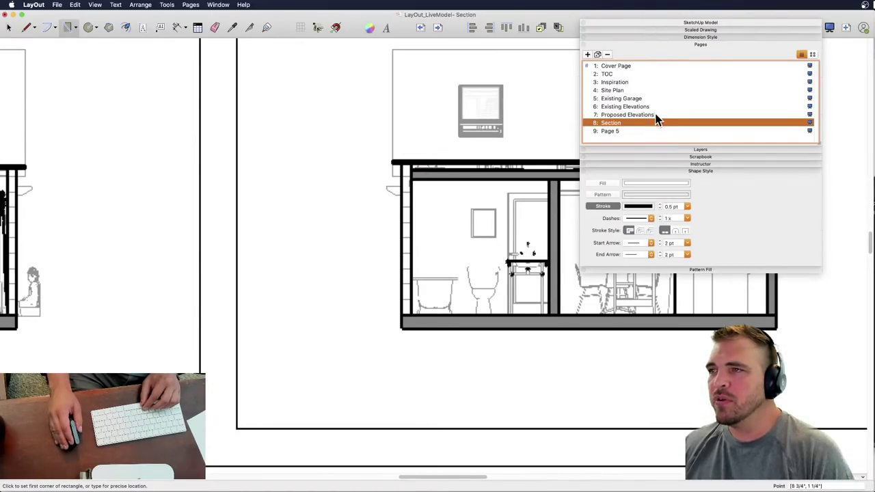
pyautogui.moveTo(648, 28); pyautogui.dragTo(683, 57)
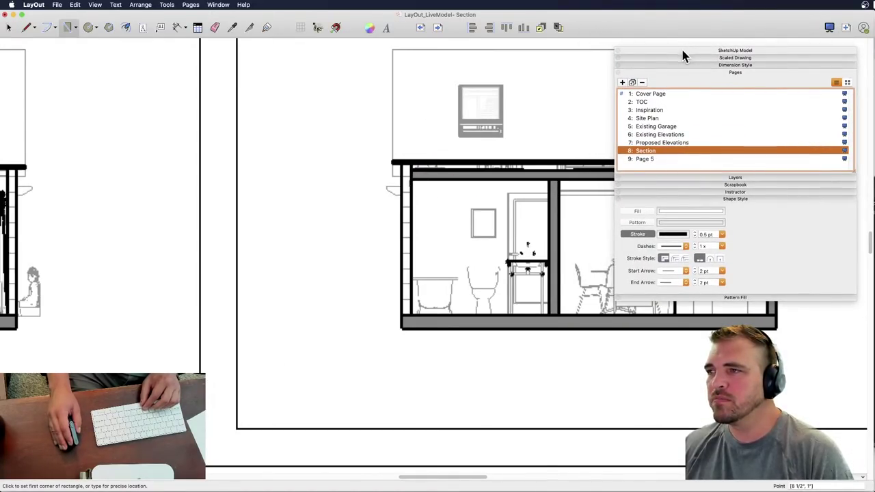
pyautogui.click(735, 178)
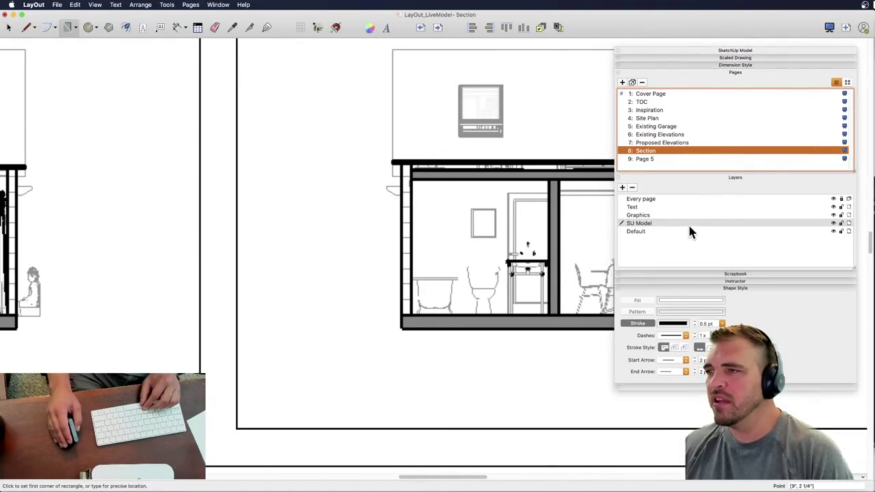
pyautogui.click(637, 215)
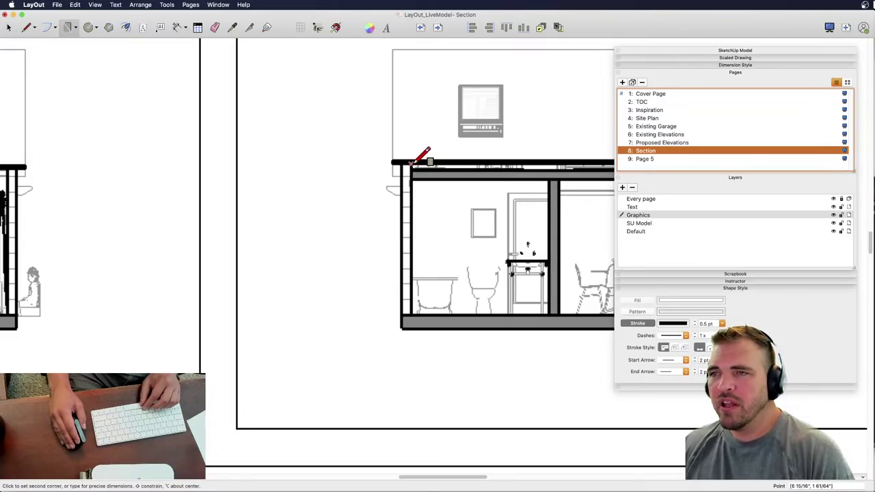
# - Fill the new bathroom wall strip with the floor slab's grey, sampled by eyedropper
pyautogui.press('space')
pyautogui.click(410, 290)
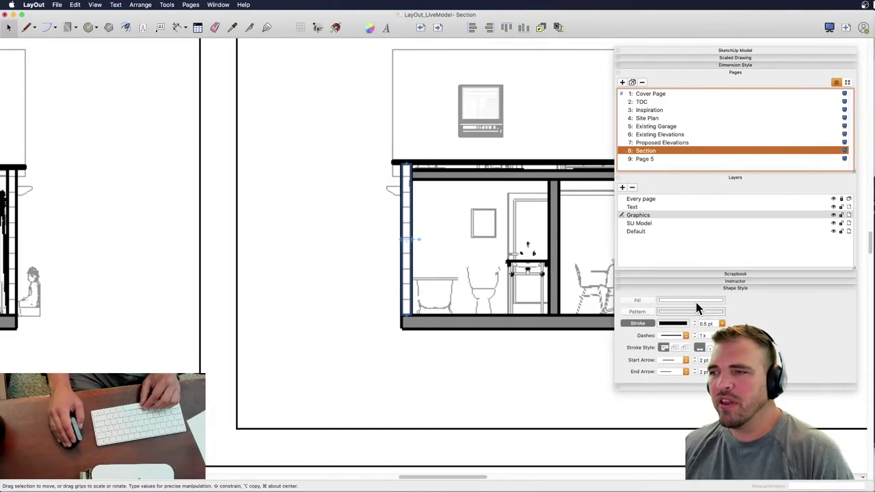
pyautogui.click(638, 302)
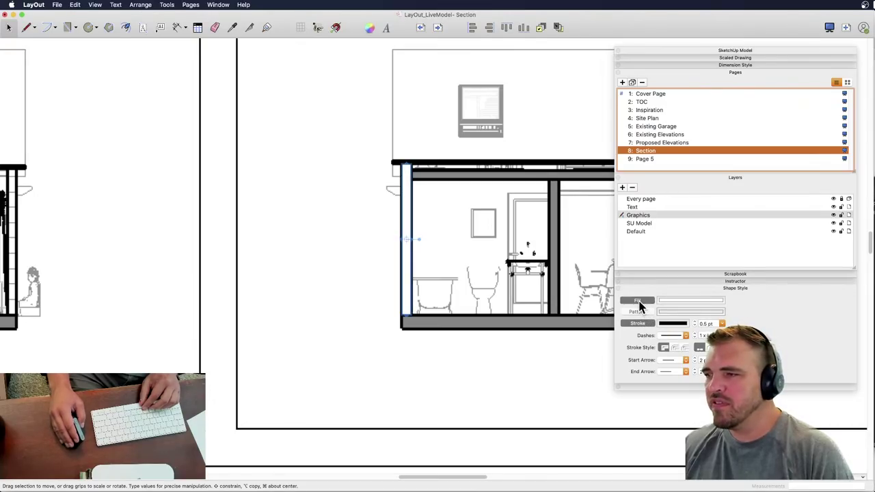
pyautogui.click(679, 303)
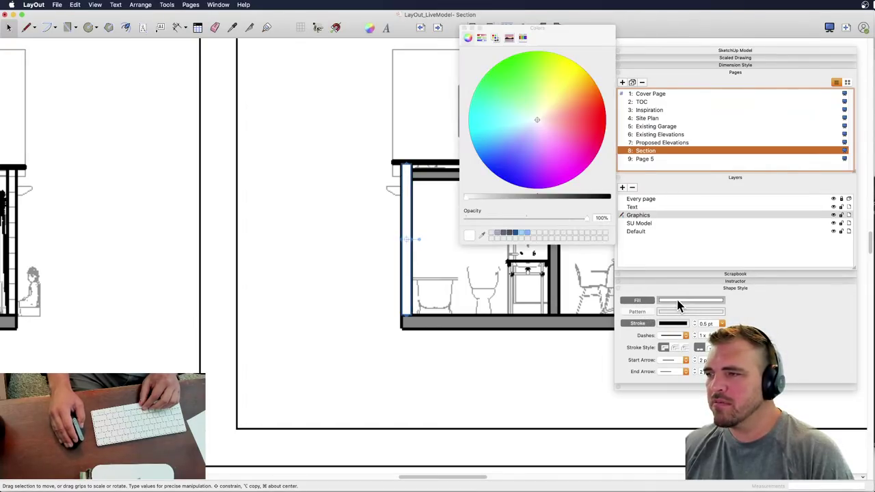
pyautogui.click(482, 235)
pyautogui.click(487, 321)
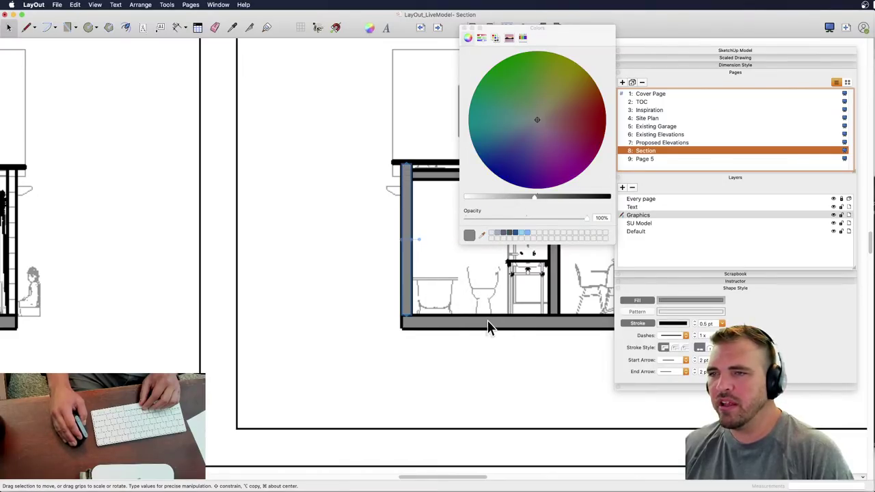
pyautogui.click(464, 28)
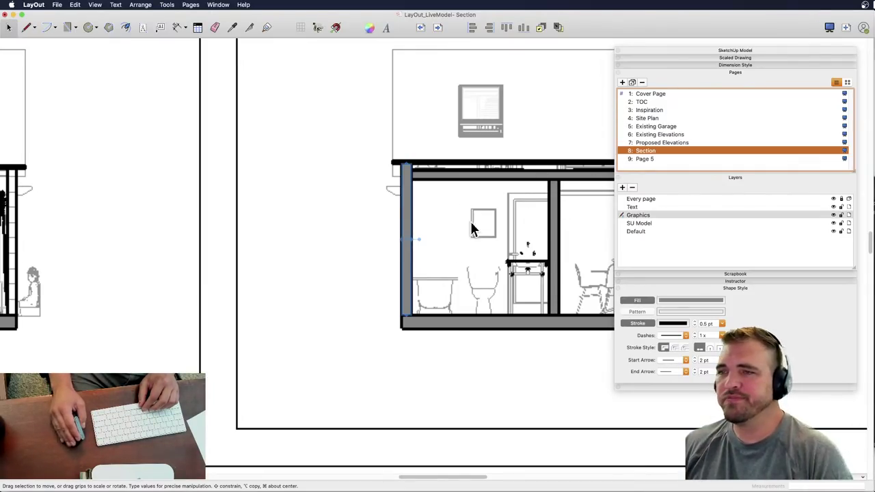
pyautogui.scroll(-5, 437, 255)
# - Deselect the wall strip, centre page 8 in view and save the document
pyautogui.click(484, 295)
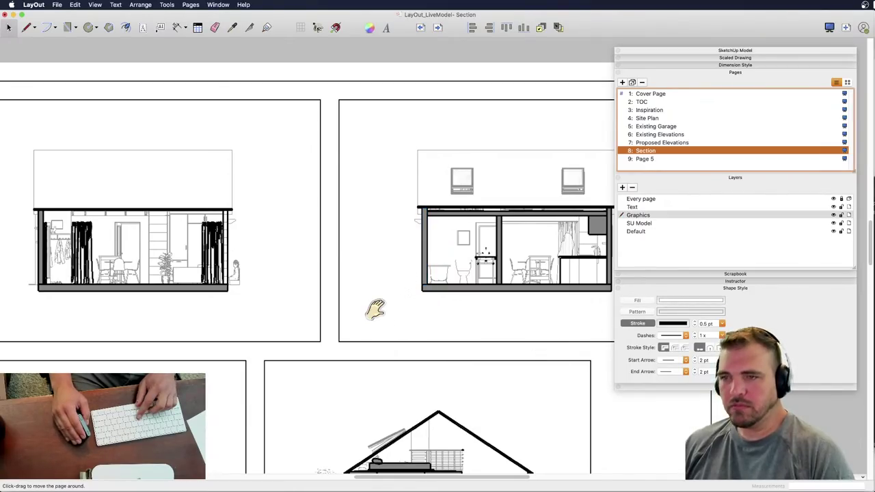
pyautogui.moveTo(371, 309); pyautogui.dragTo(393, 245, button='middle')
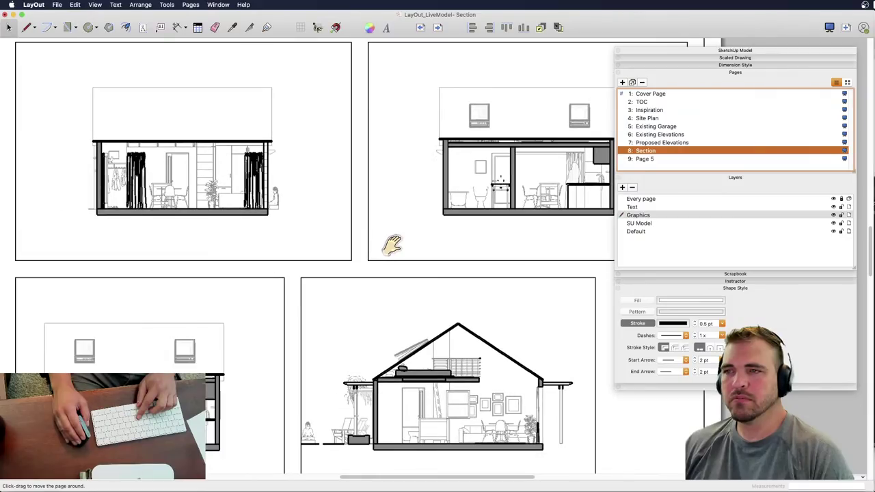
pyautogui.scroll(-2, 390, 251)
pyautogui.moveTo(388, 255); pyautogui.dragTo(357, 240)
pyautogui.scroll(-2, 369, 274)
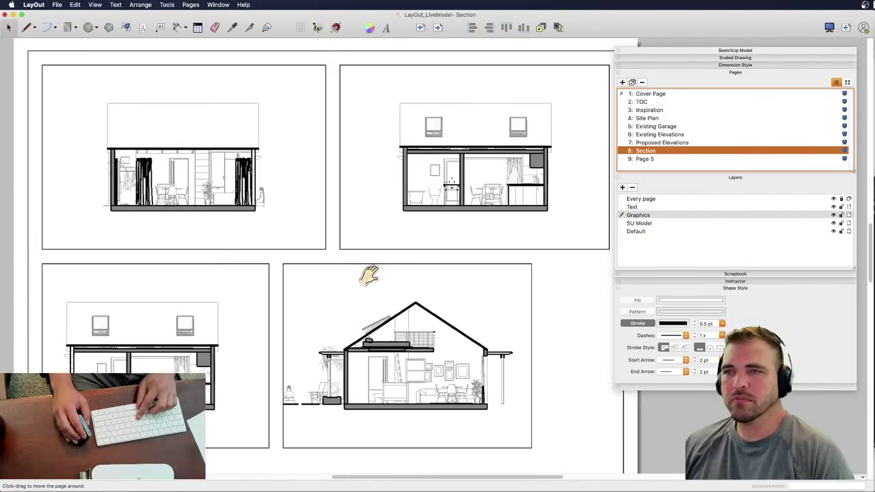
pyautogui.scroll(-3, 369, 273)
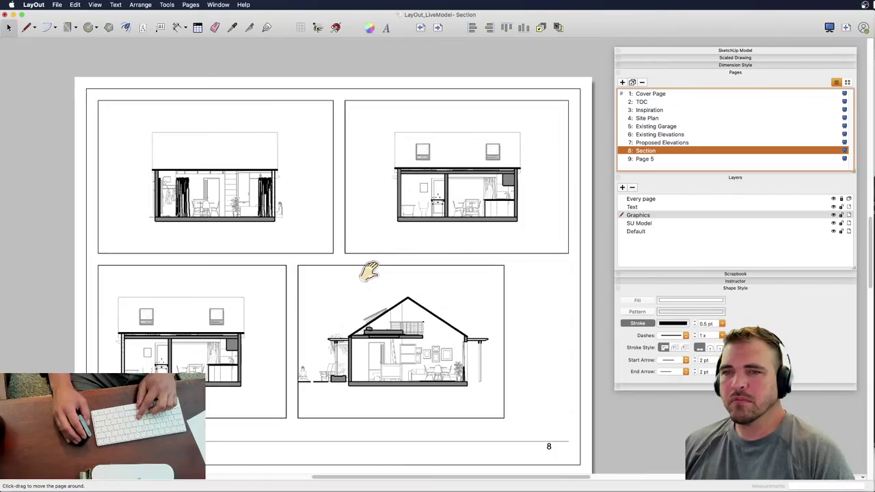
pyautogui.moveTo(365, 273); pyautogui.dragTo(345, 242)
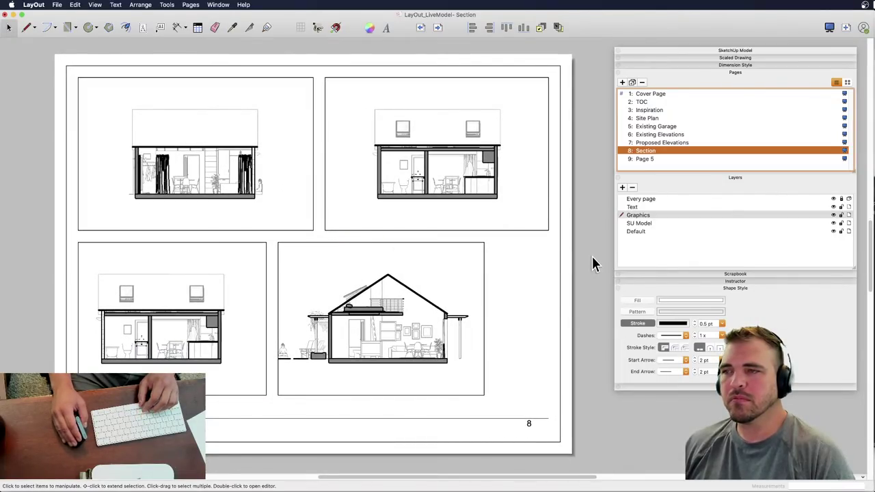
pyautogui.press('super+s')
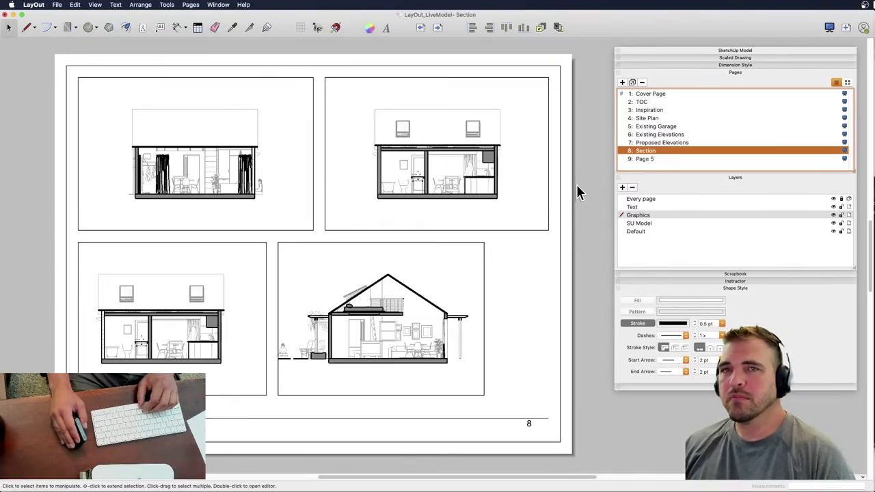
# - Rename page 8 from 'Section' to 'Sections'
pyautogui.doubleClick(645, 151)
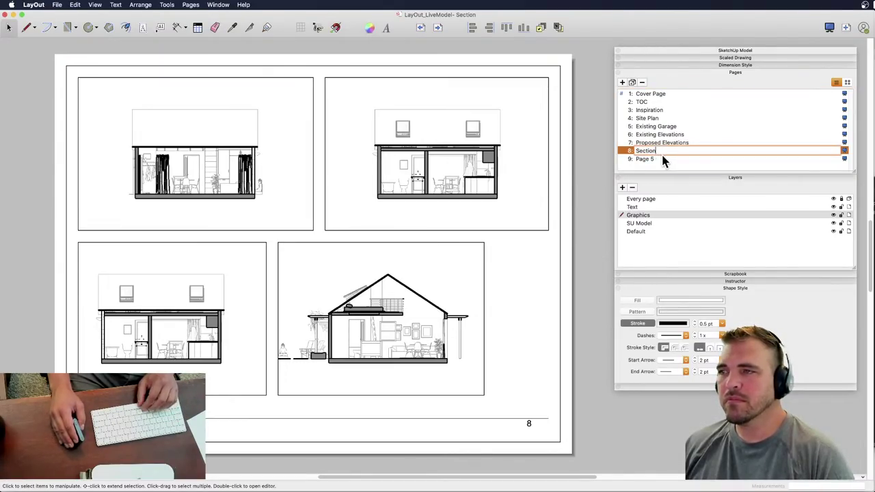
pyautogui.write('s')
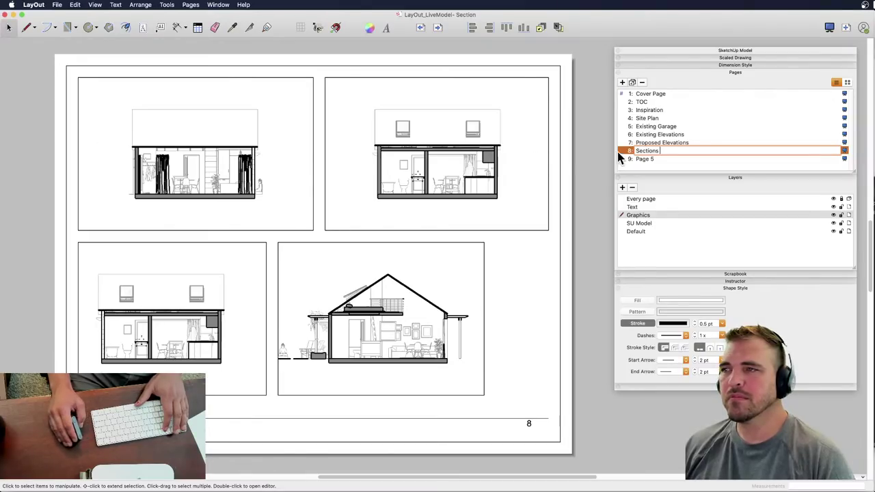
pyautogui.click(659, 144)
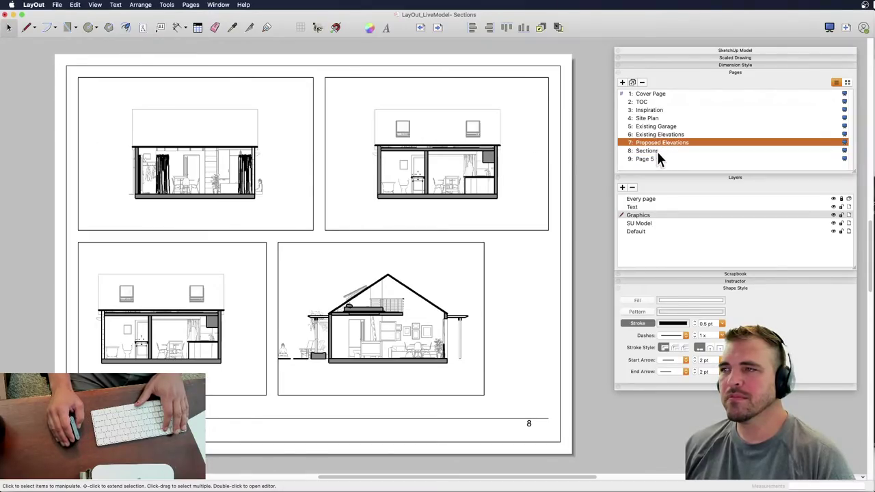
pyautogui.click(655, 151)
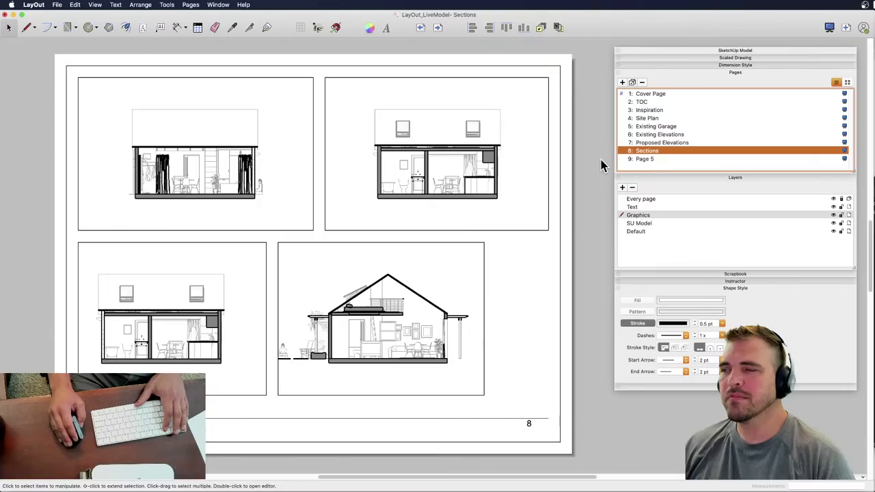
# - Flip through the Cover Page and TOC, then return to the Sections page
pyautogui.click(214, 28)
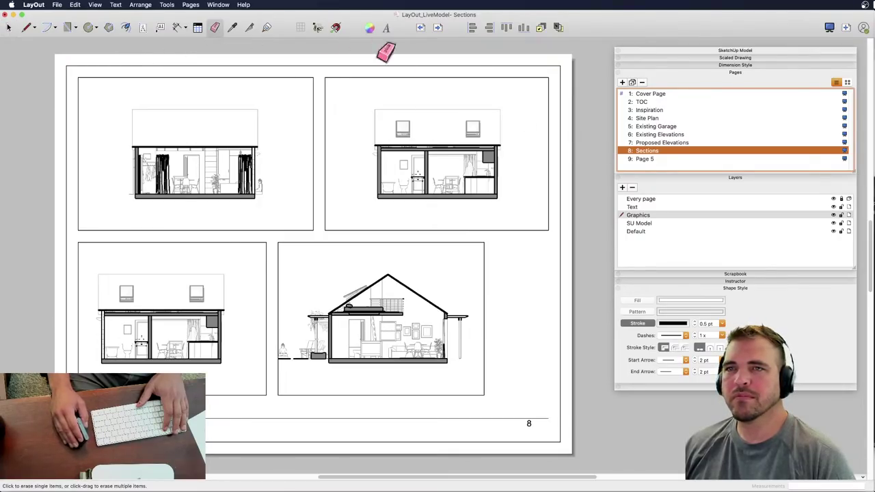
pyautogui.click(10, 29)
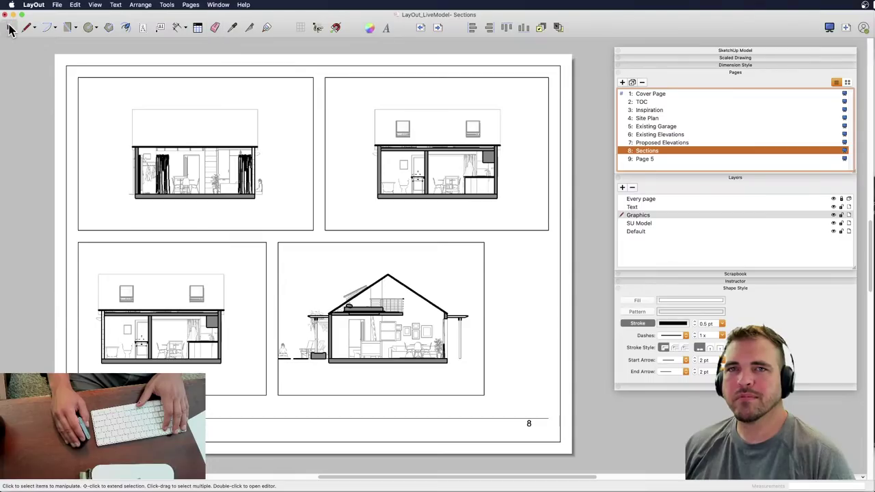
pyautogui.click(653, 96)
pyautogui.click(655, 102)
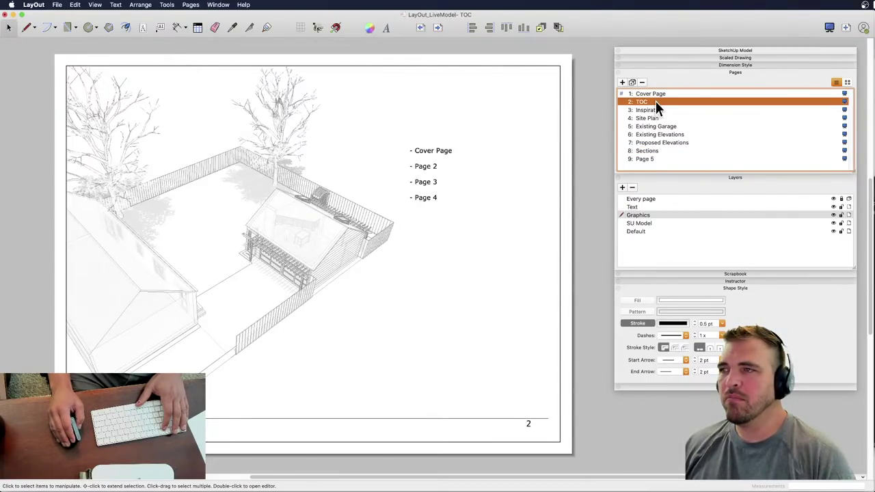
pyautogui.click(659, 150)
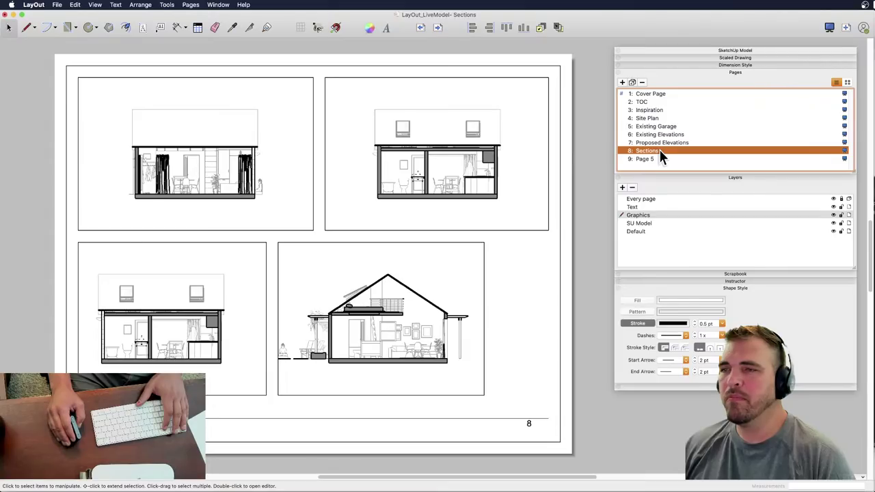
# - Try moving the top-right section viewport rightwards, then undo the move
pyautogui.click(397, 202)
pyautogui.moveTo(401, 192); pyautogui.dragTo(466, 192)
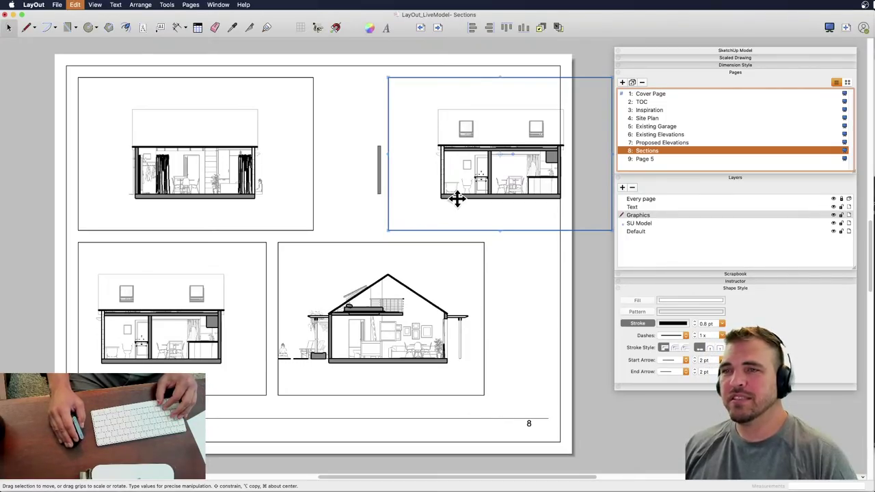
pyautogui.press('super+z')
pyautogui.click(423, 234)
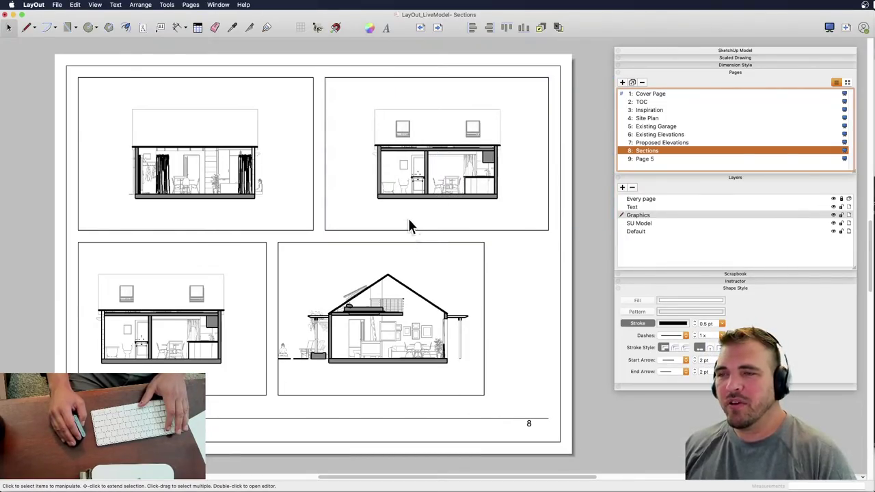
# - Group the upper-right section viewport, trial-move and undo it, then switch to Finder
pyautogui.click(376, 174)
pyautogui.rightClick(379, 166)
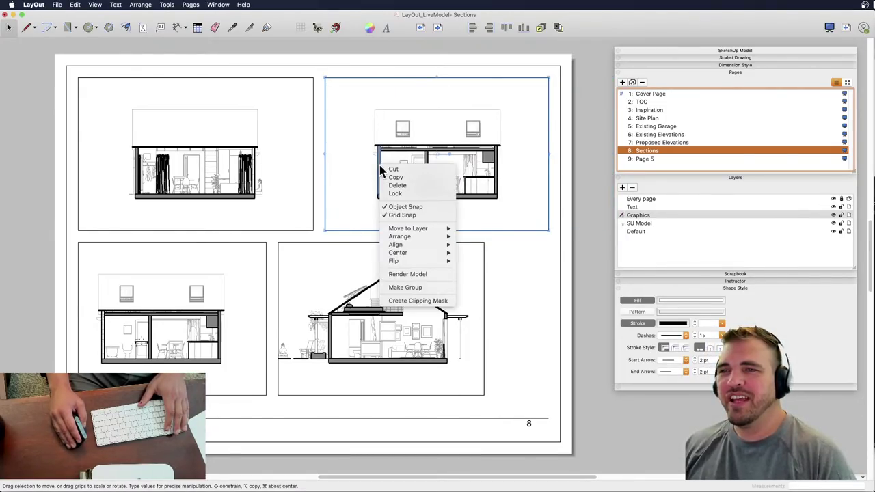
pyautogui.click(410, 287)
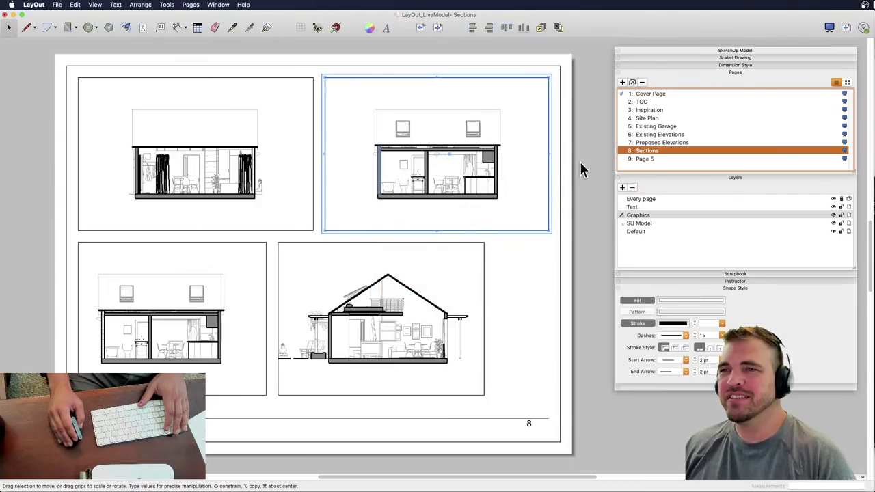
pyautogui.moveTo(414, 169); pyautogui.dragTo(477, 175)
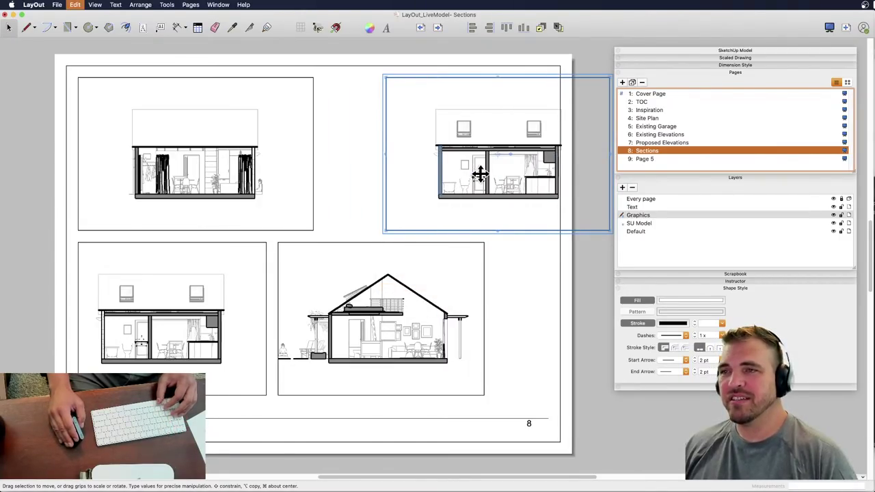
pyautogui.press('super+z')
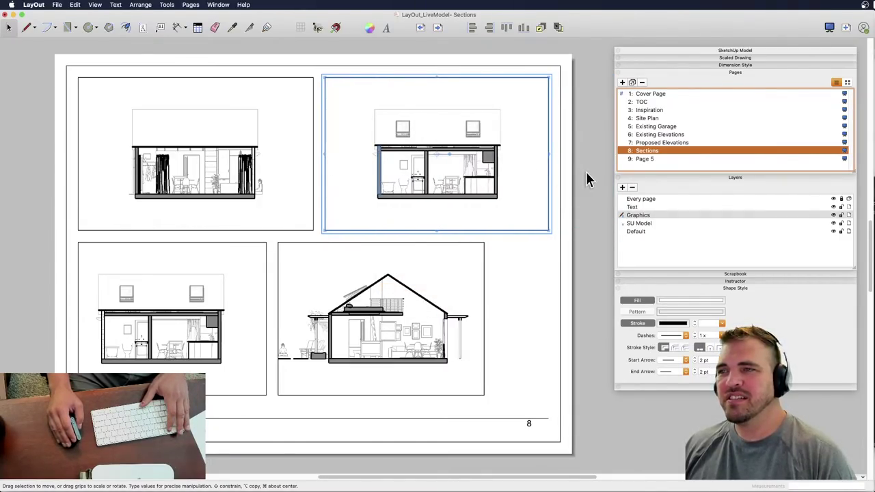
pyautogui.click(586, 179)
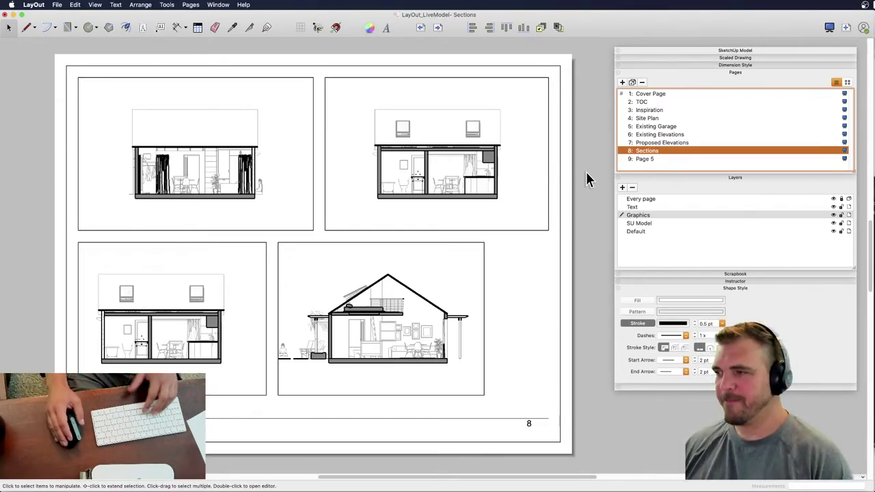
pyautogui.press('super+Tab')
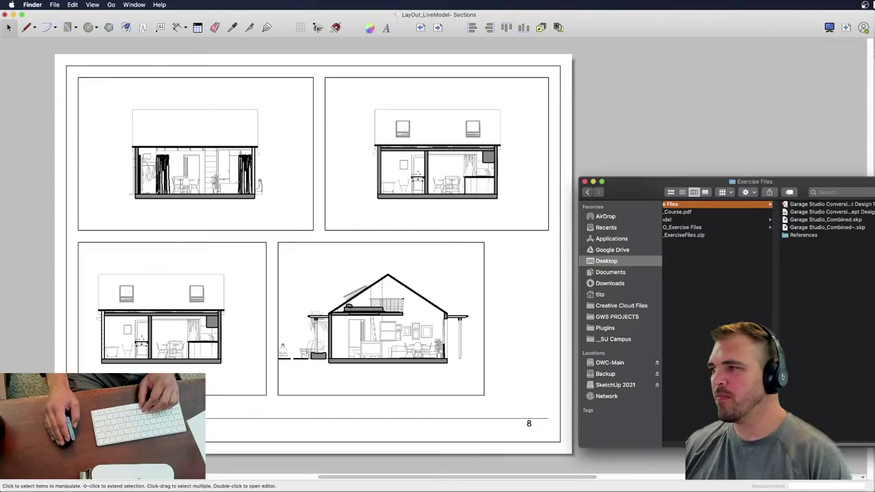
# - Quick Look the concept design PDF and page through Site Plan and Existing Conditions to Existing Exterior Elevations
pyautogui.click(863, 212)
pyautogui.press('space')
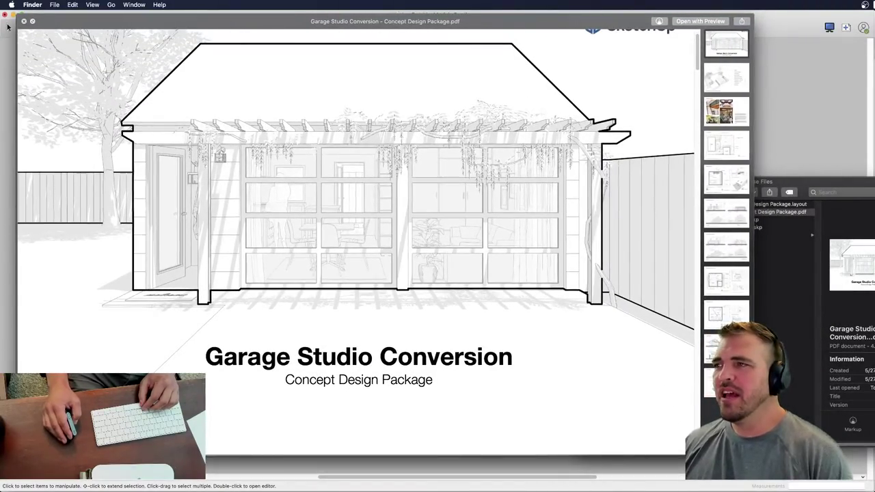
pyautogui.click(726, 146)
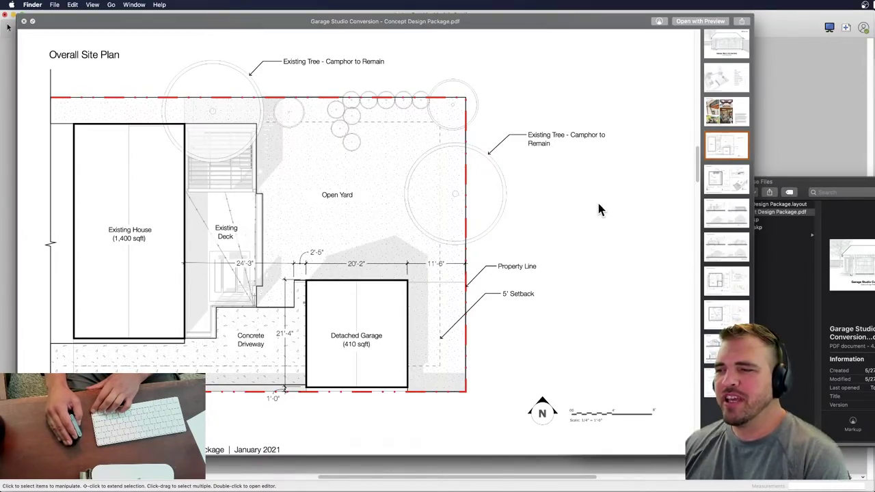
pyautogui.click(721, 186)
pyautogui.click(726, 217)
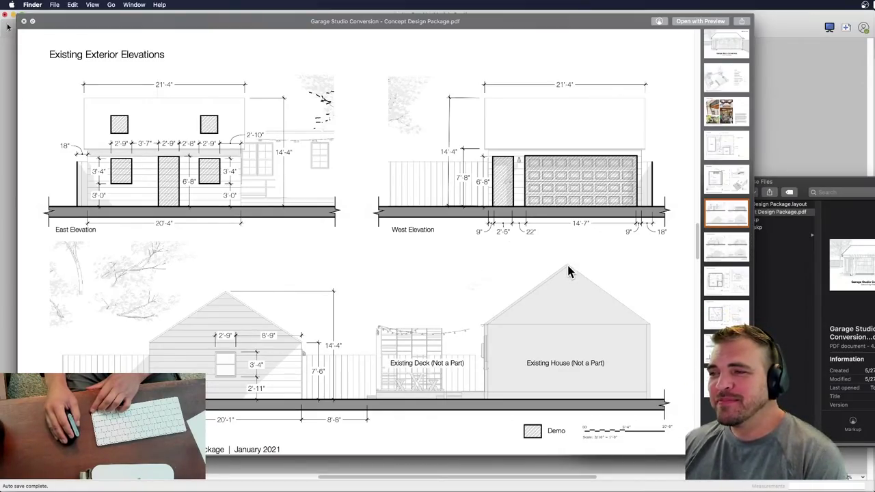
# - Page through Proposed Elevations, L1 and L2 plans and Interior Sections, ending on Area Take Offs
pyautogui.click(725, 247)
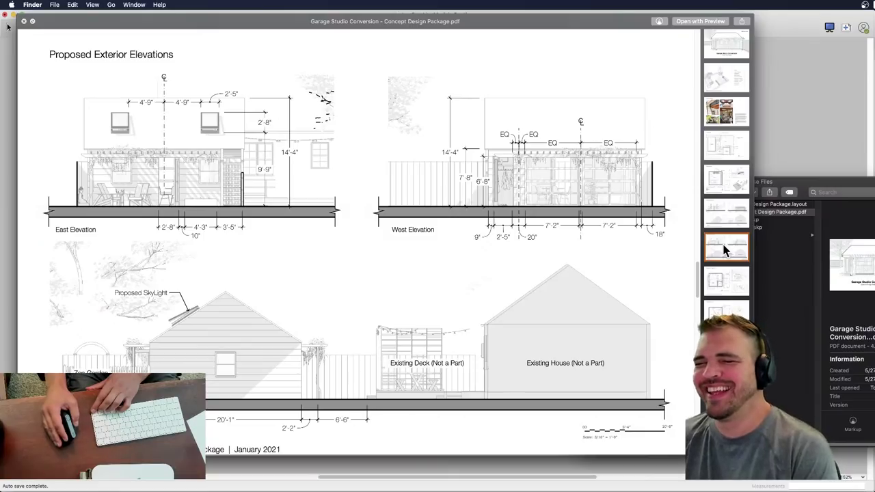
pyautogui.click(731, 290)
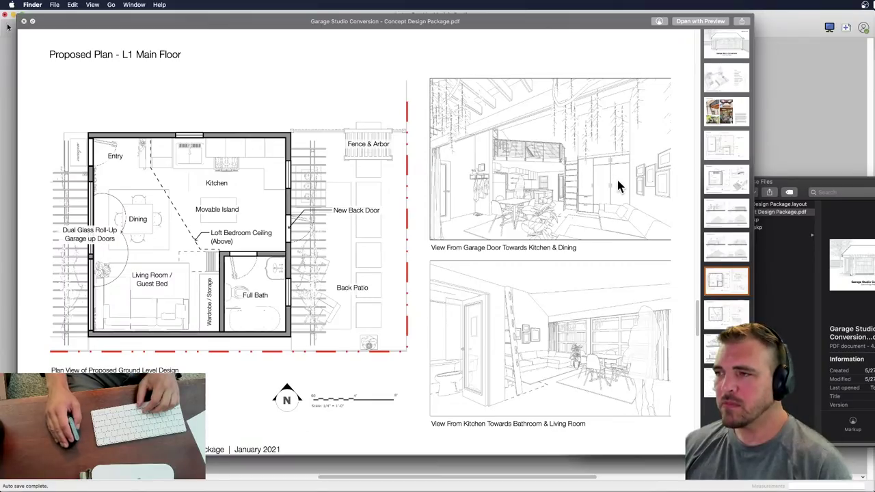
pyautogui.click(729, 254)
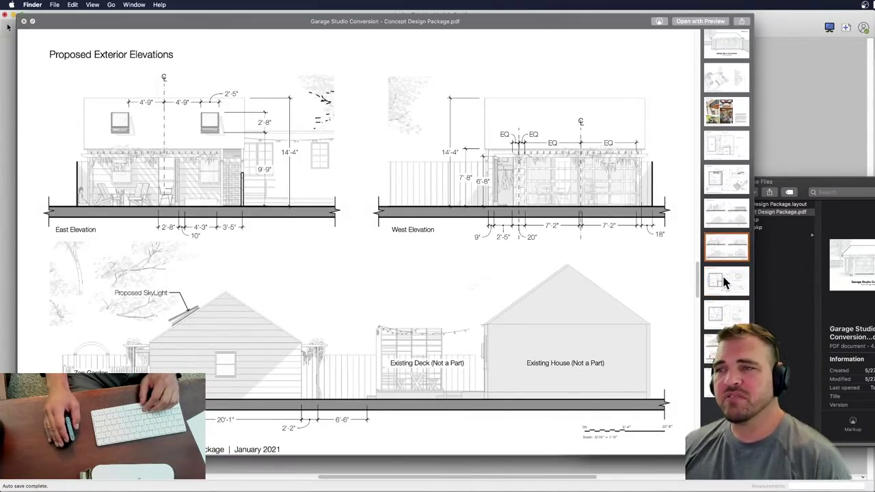
pyautogui.click(725, 316)
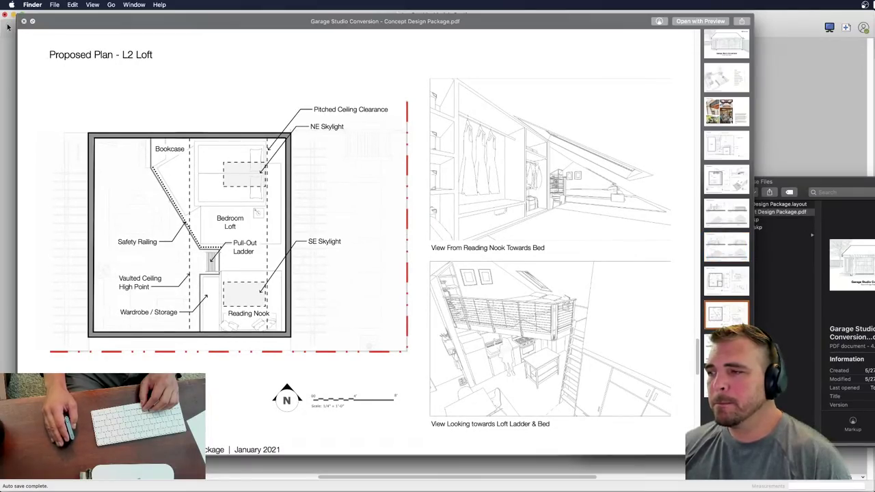
pyautogui.click(725, 348)
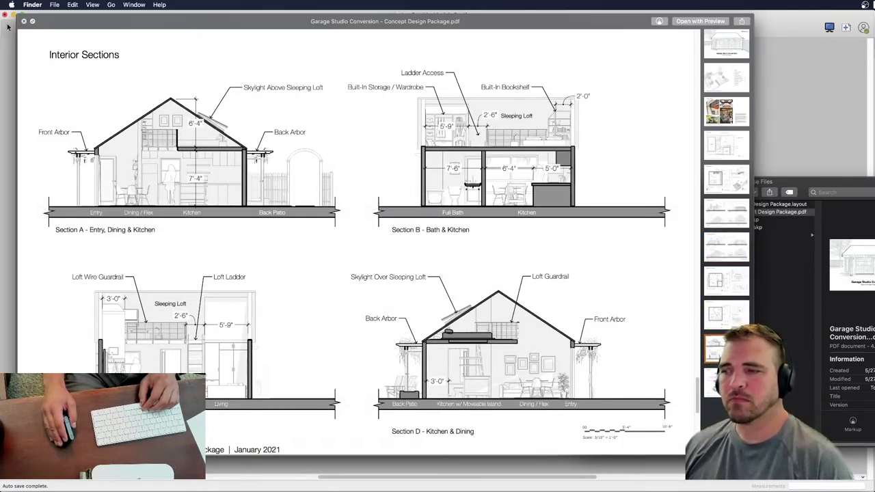
pyautogui.click(725, 314)
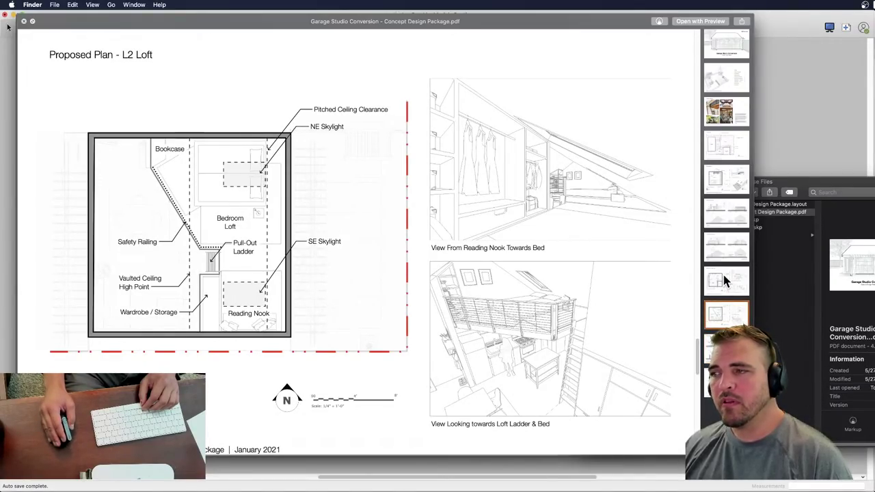
pyautogui.click(725, 277)
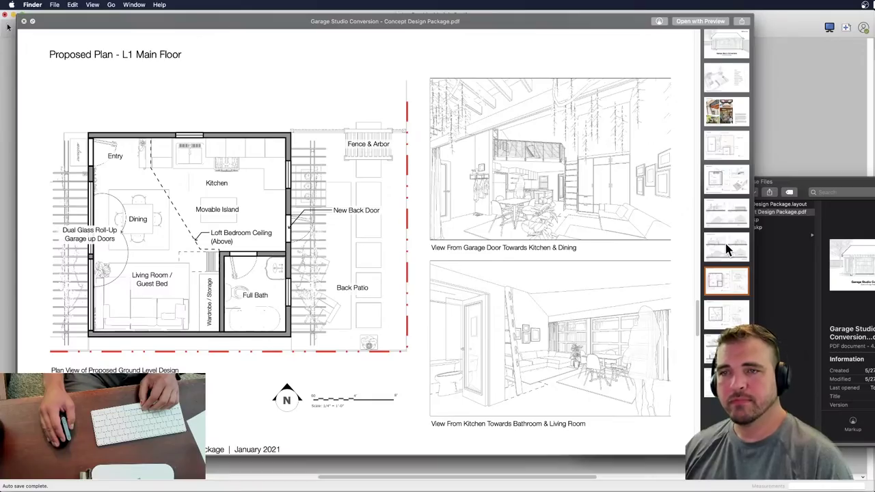
pyautogui.click(730, 244)
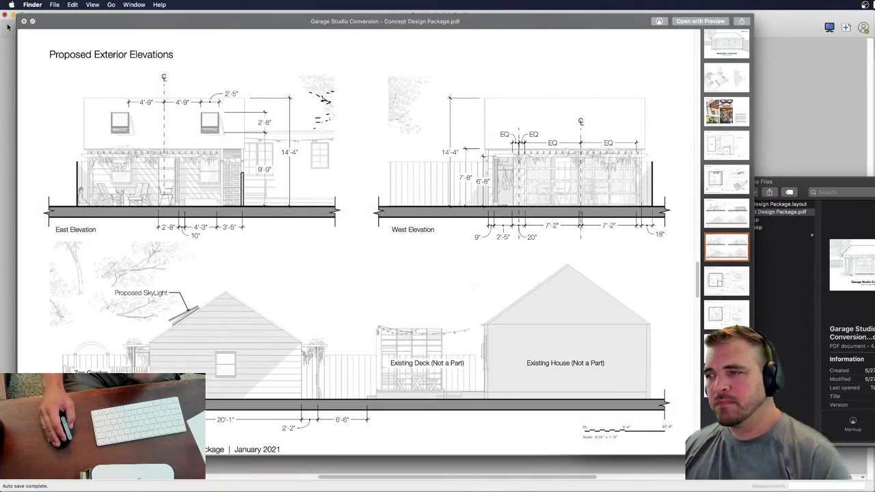
pyautogui.click(726, 380)
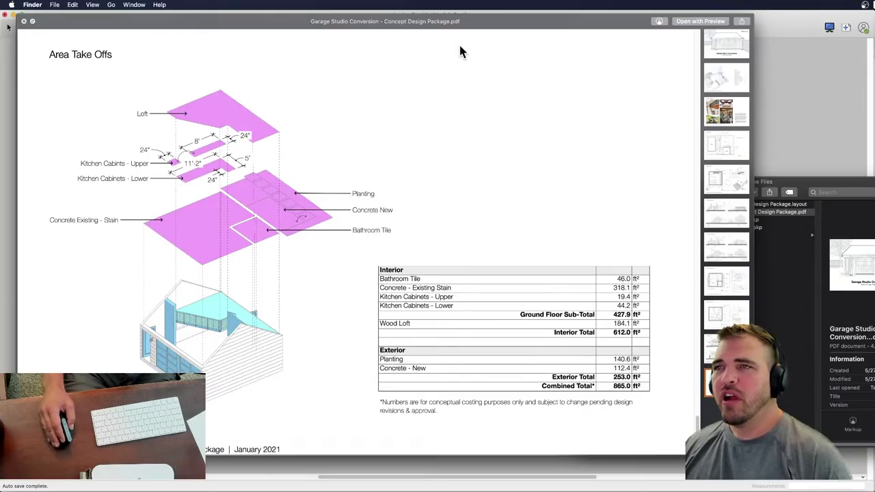
# - Nudge the PDF preview window slightly, then show all open windows in Mission Control
pyautogui.moveTo(477, 27); pyautogui.dragTo(487, 21)
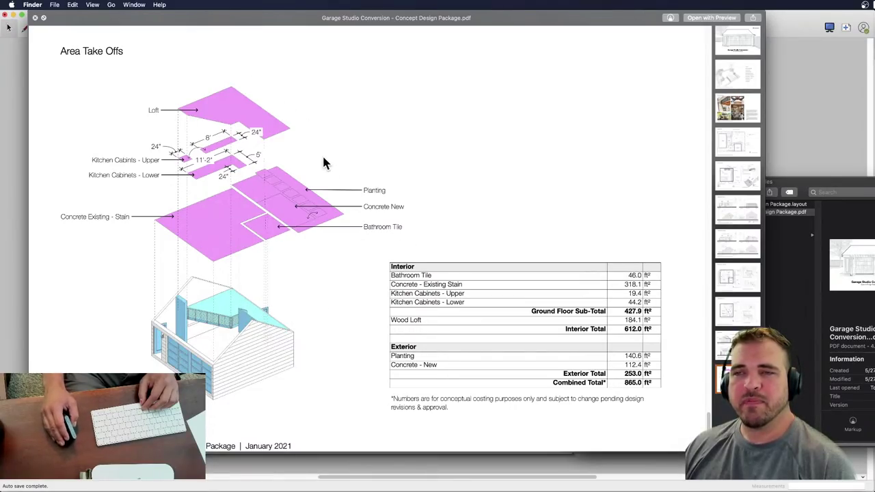
pyautogui.hotkey('ctrl', 'Up')
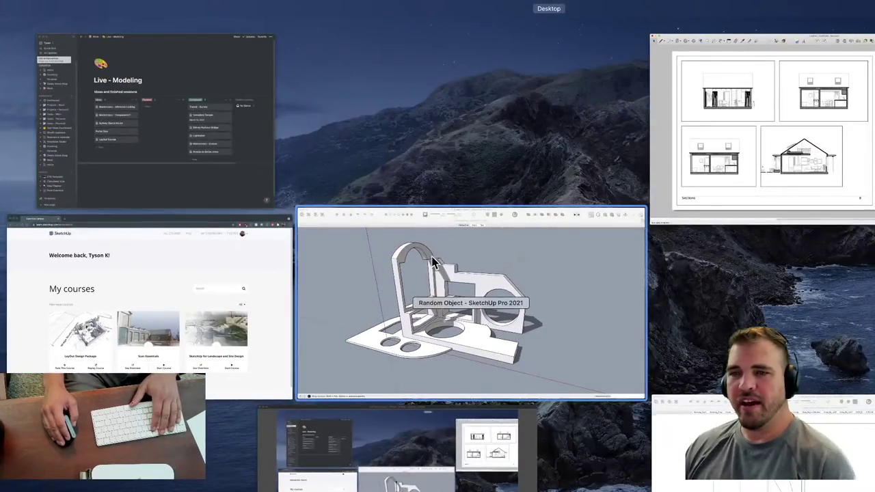
# - Bring the Garage Studio model forward and switch it to the Area scene
pyautogui.click(401, 189)
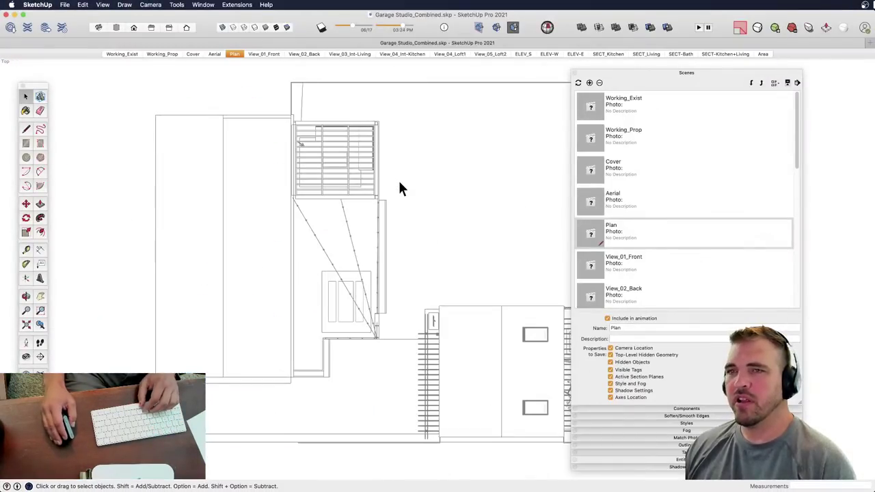
pyautogui.click(762, 54)
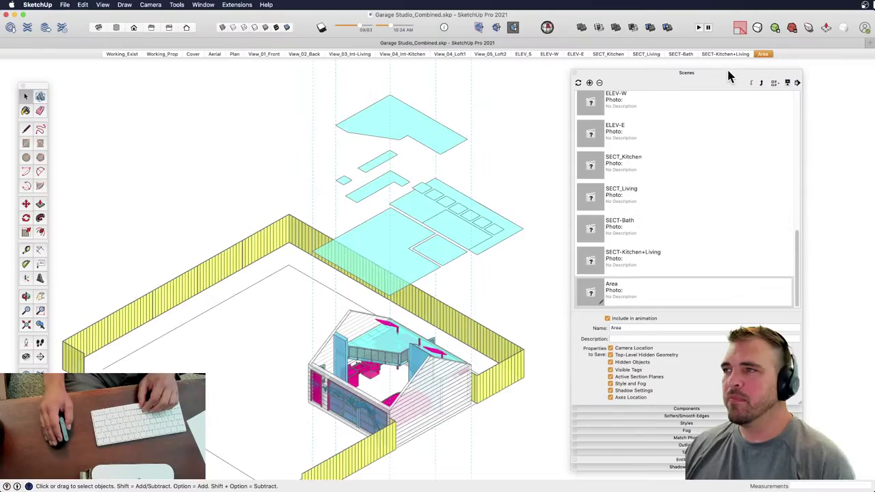
pyautogui.moveTo(704, 78); pyautogui.dragTo(773, 79)
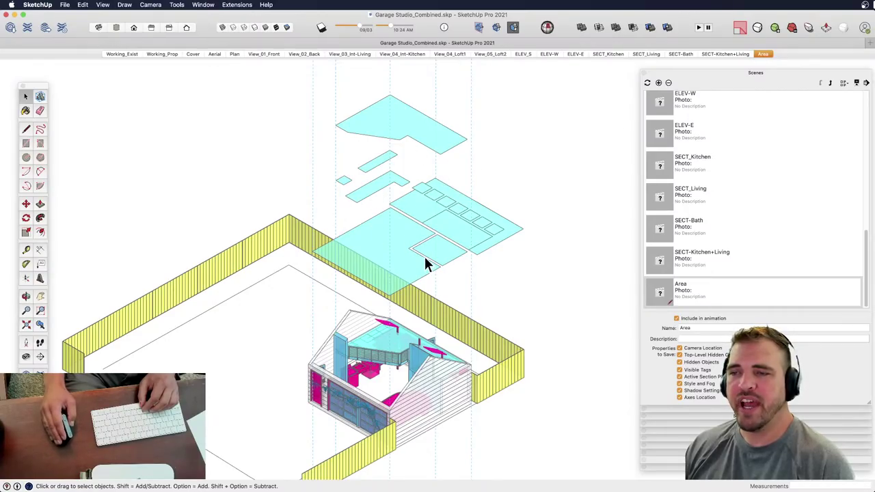
# - Orbit the exploded area surfaces, then bring the PDF's Area Take Offs page back to front
pyautogui.moveTo(470, 249); pyautogui.dragTo(366, 233, button='middle')
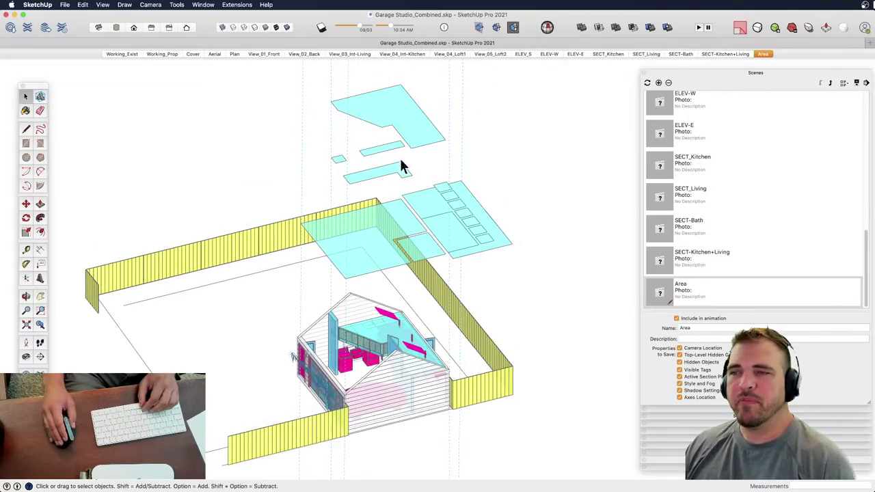
pyautogui.scroll(3, 404, 121)
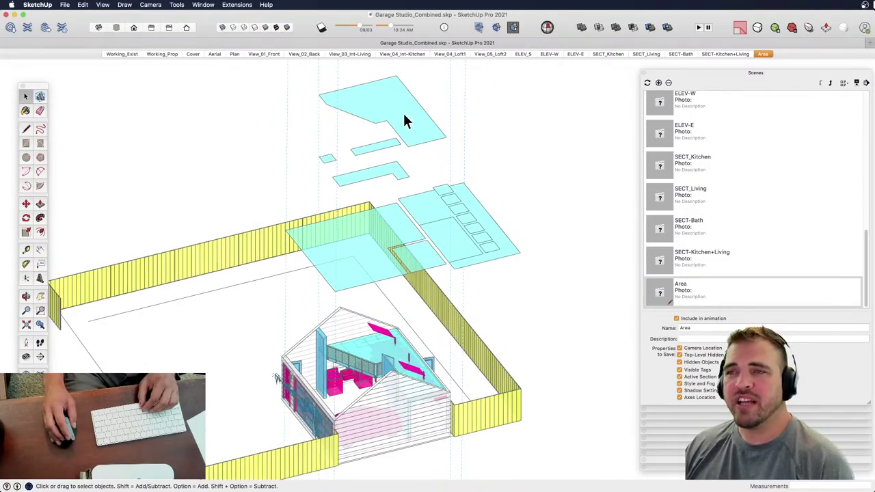
pyautogui.scroll(-1, 405, 280)
pyautogui.moveTo(405, 288); pyautogui.dragTo(467, 283, button='middle')
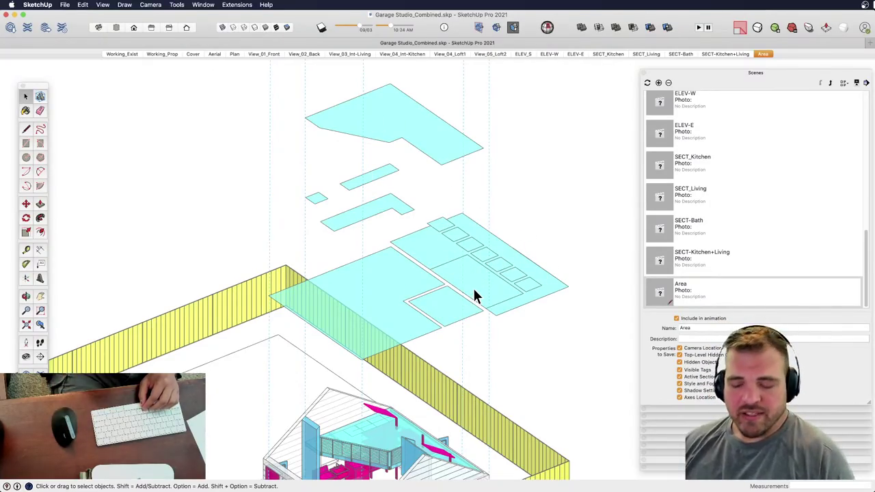
pyautogui.hotkey('ctrl', 'Up')
pyautogui.click(245, 182)
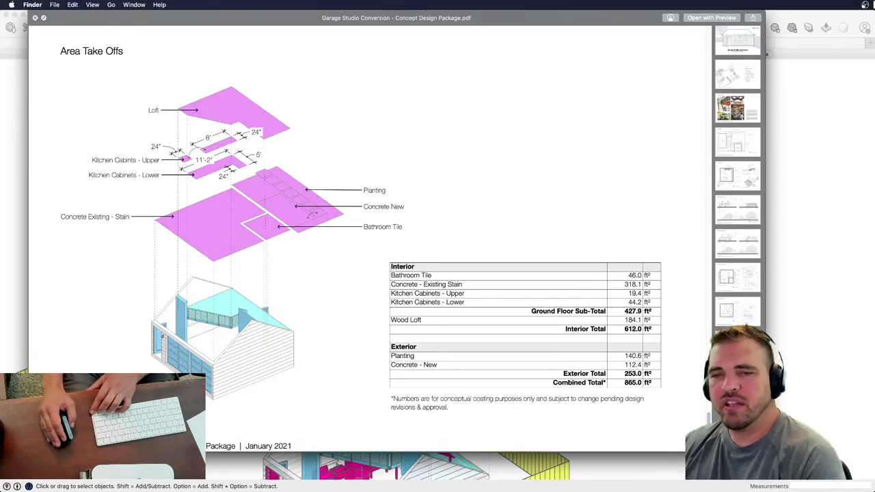
# - Show the PDF's Interior Sections page, then preview the enclosing Exercise Files folder (197.6 MB, 5 items)
pyautogui.click(728, 313)
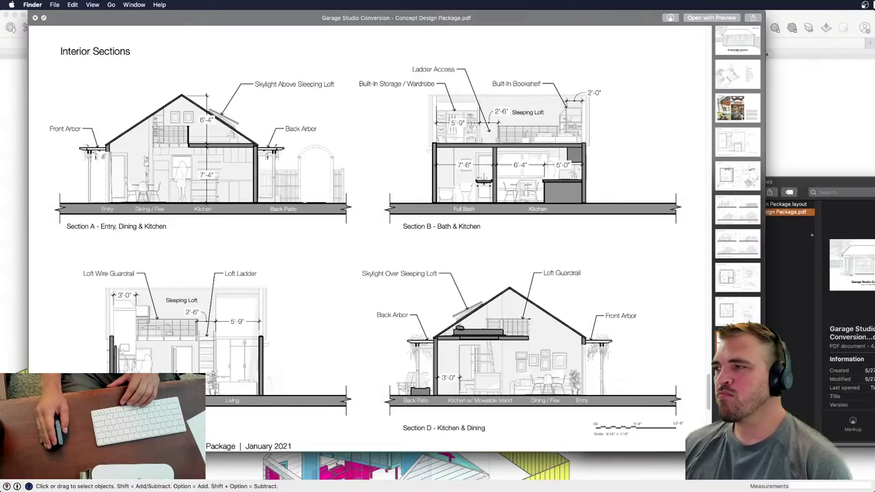
pyautogui.press('Left')
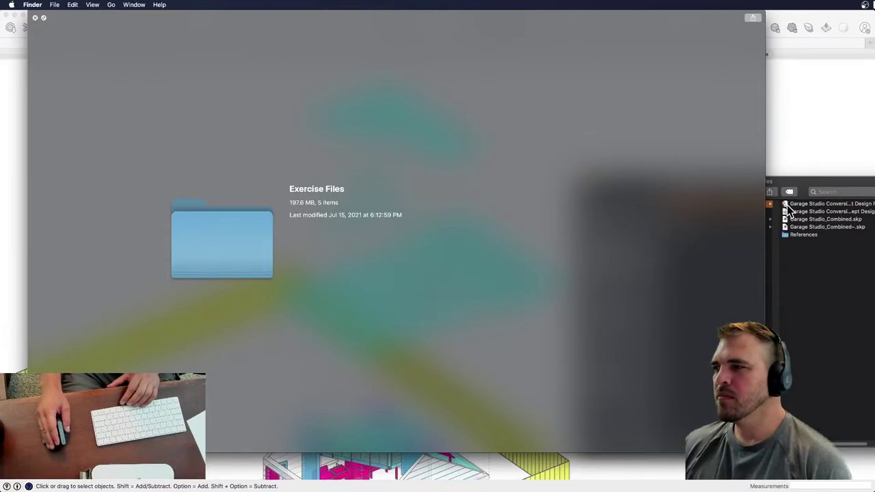
# - Close the folder preview and select Garage Studio Conversion - Concept Design Package.layout
pyautogui.press('space')
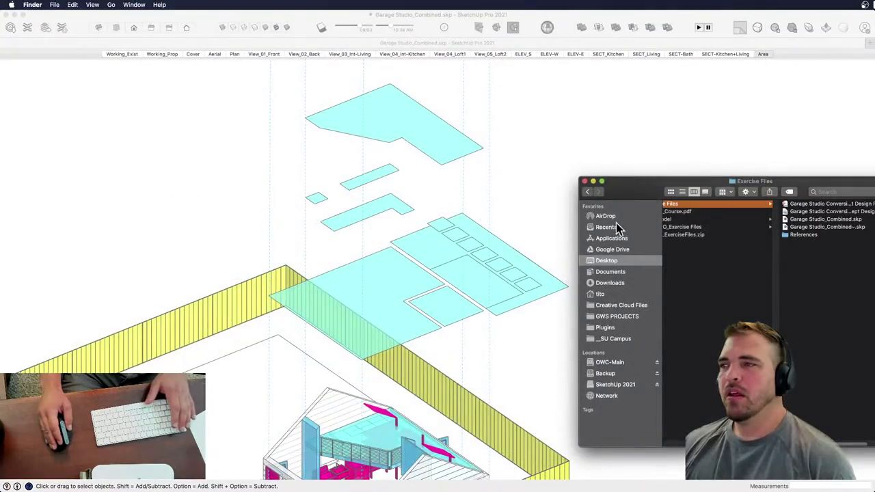
pyautogui.click(816, 204)
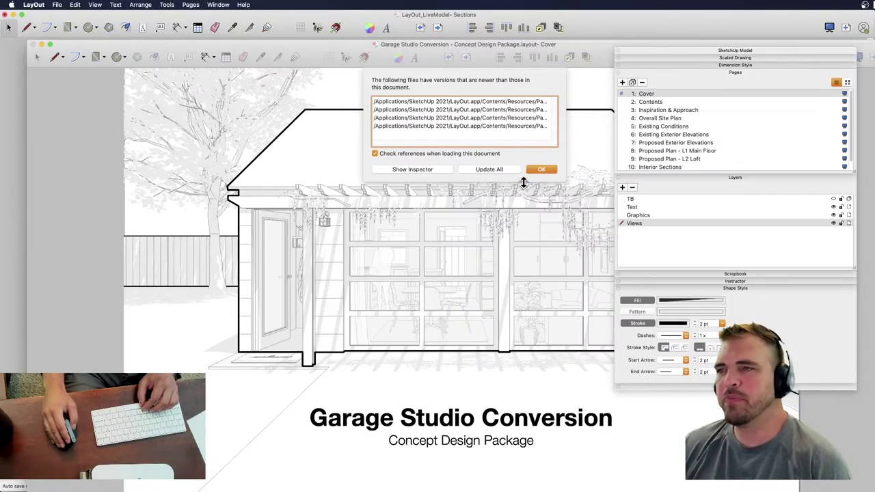
# - Dismiss the newer-referenced-files notice and rearrange the panels and document window to uncover the cover
pyautogui.click(541, 170)
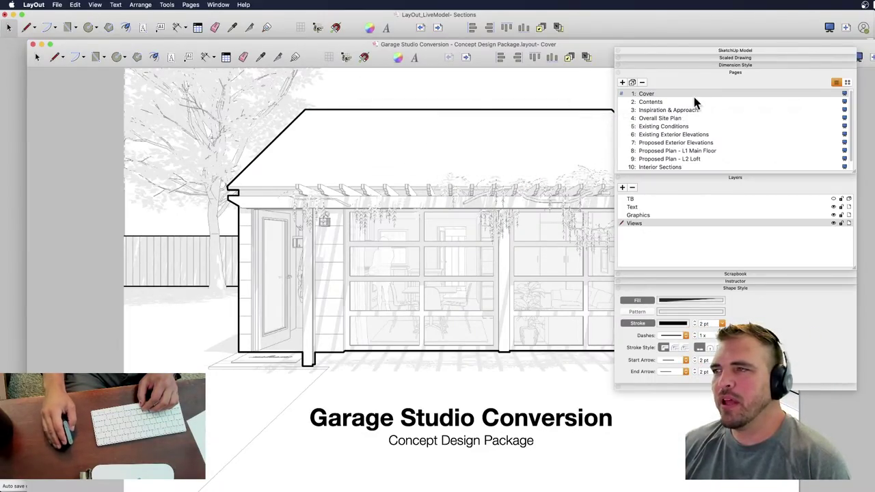
pyautogui.moveTo(701, 51); pyautogui.dragTo(740, 71)
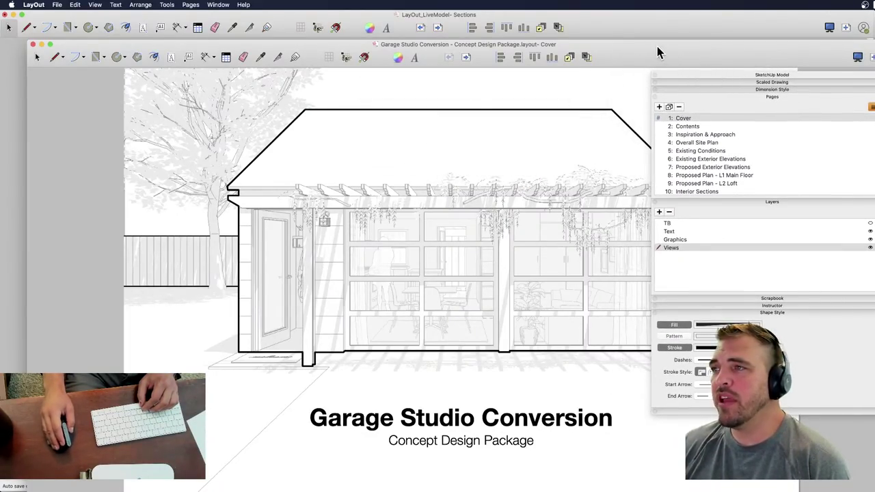
pyautogui.moveTo(657, 52); pyautogui.dragTo(622, 8)
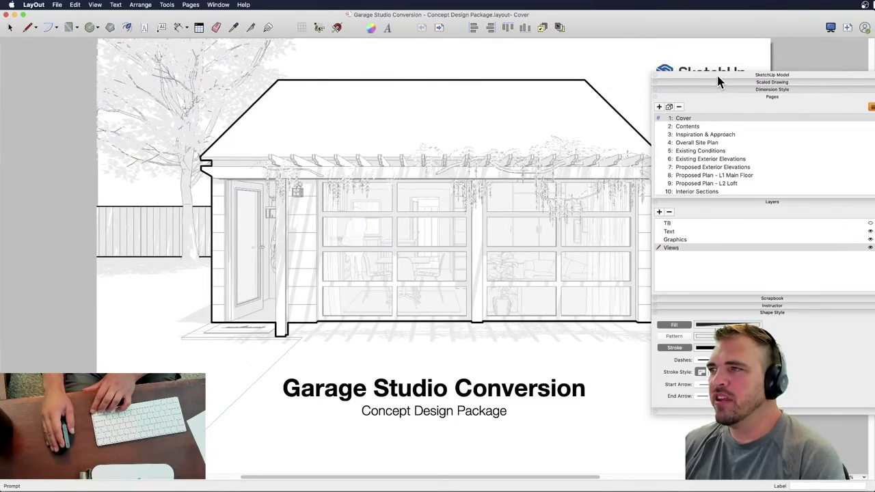
pyautogui.moveTo(717, 78)
pyautogui.mouseDown()
pyautogui.moveTo(817, 67)
pyautogui.moveTo(748, 153)
pyautogui.moveTo(746, 127)
pyautogui.mouseUp()
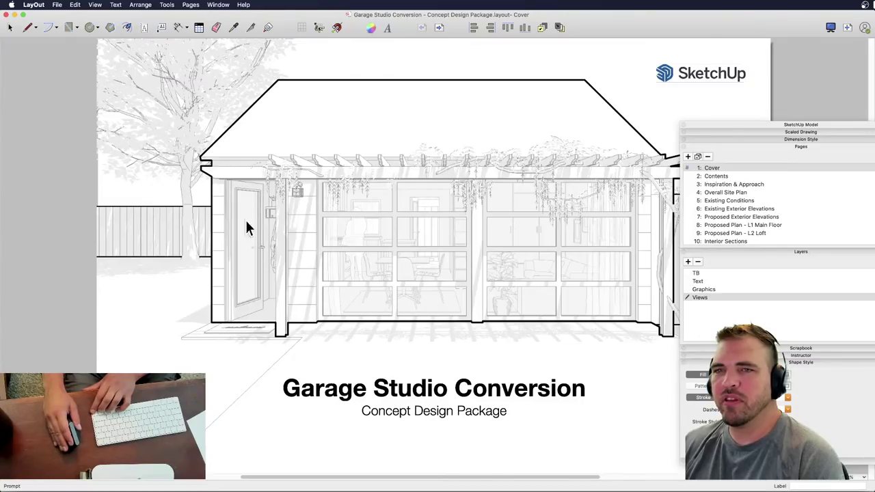
# - Page through Contents, Inspiration & Approach and Overall Site Plan to Existing Conditions
pyautogui.click(726, 177)
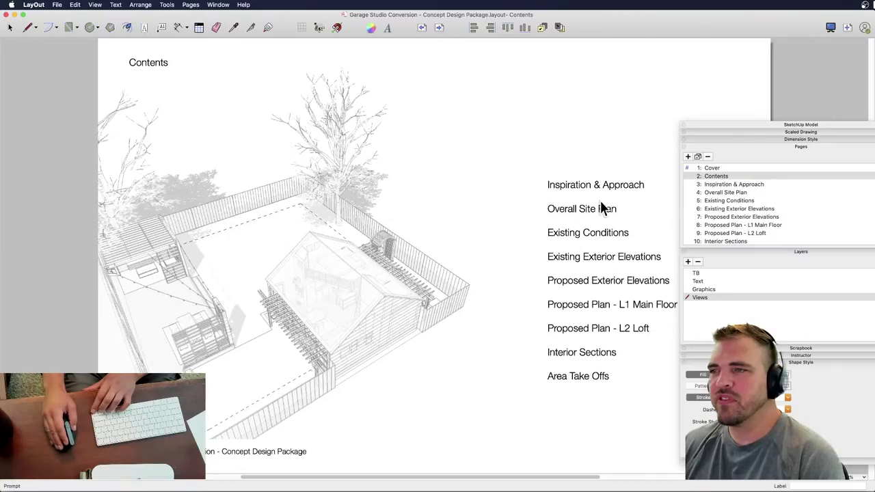
pyautogui.click(728, 184)
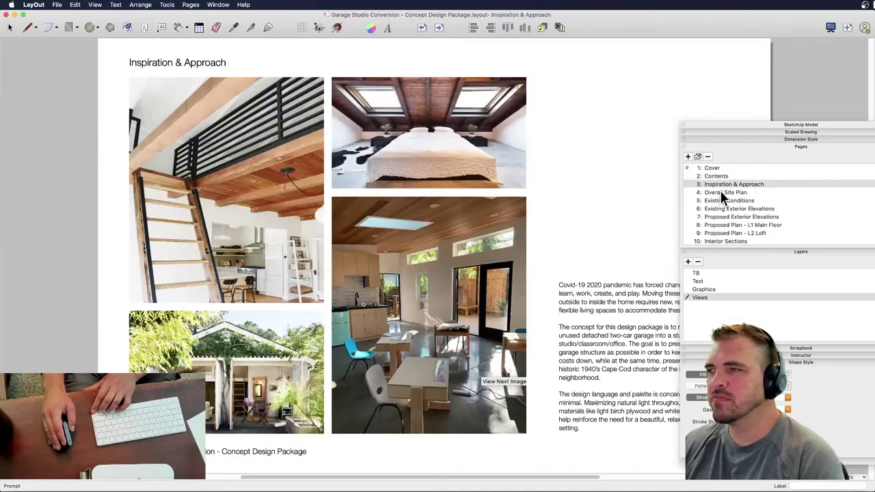
pyautogui.click(721, 192)
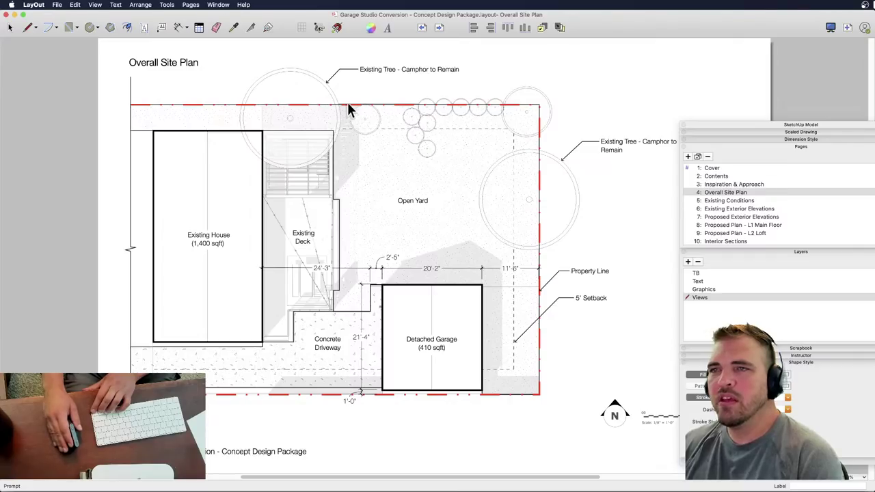
pyautogui.click(717, 201)
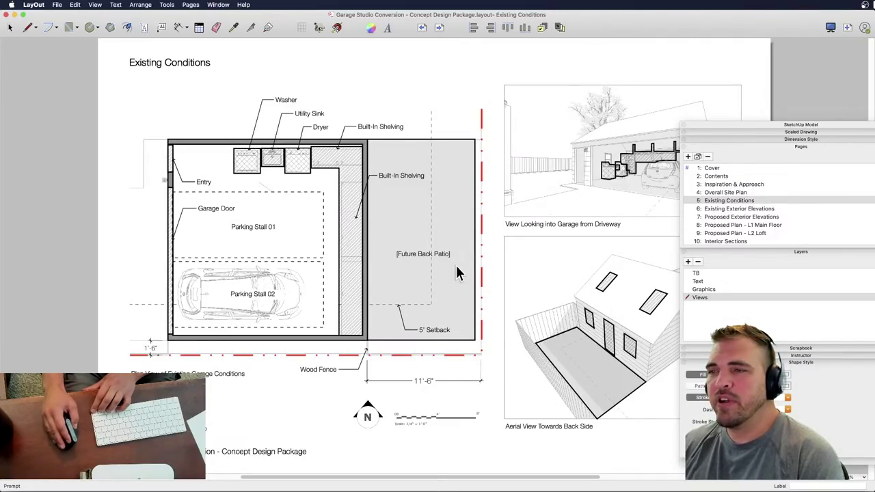
# - Select everything on Existing Conditions, drag it, then undo the move
pyautogui.press('super+a')
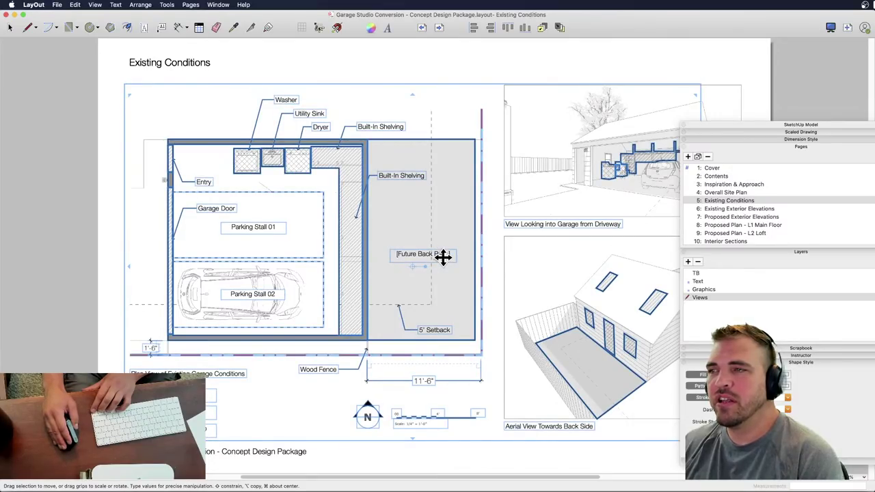
pyautogui.moveTo(435, 253); pyautogui.dragTo(530, 177)
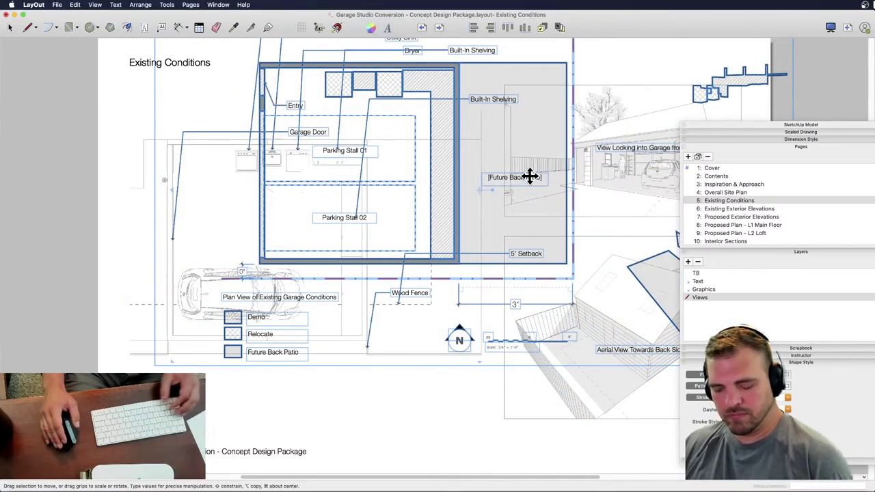
pyautogui.press('super+z')
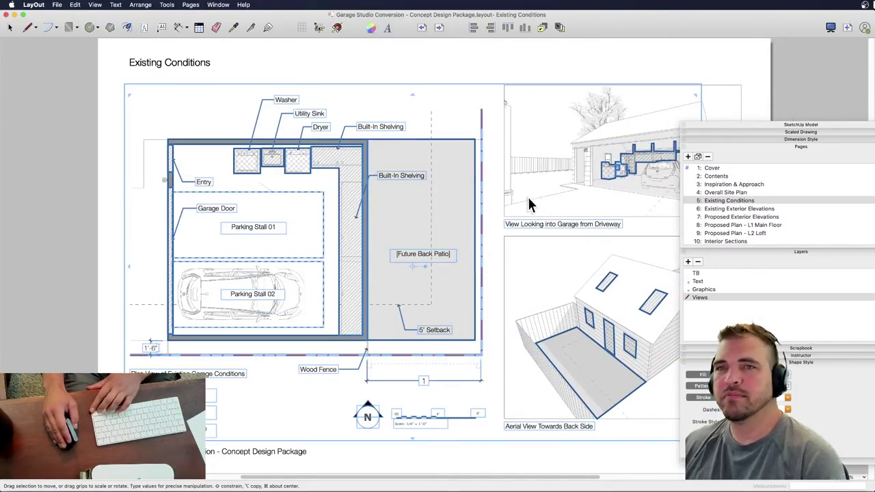
# - Page through Existing and Proposed Exterior Elevations to Proposed Plan - L1 Main Floor
pyautogui.click(729, 209)
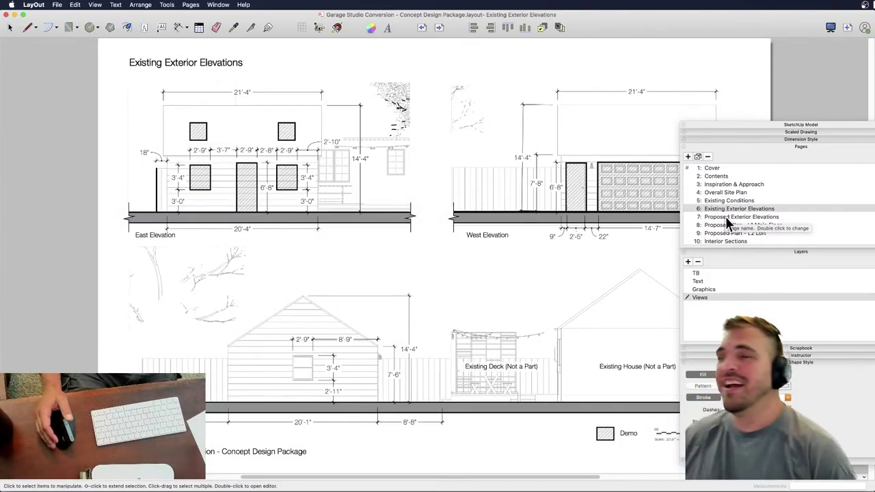
pyautogui.click(726, 217)
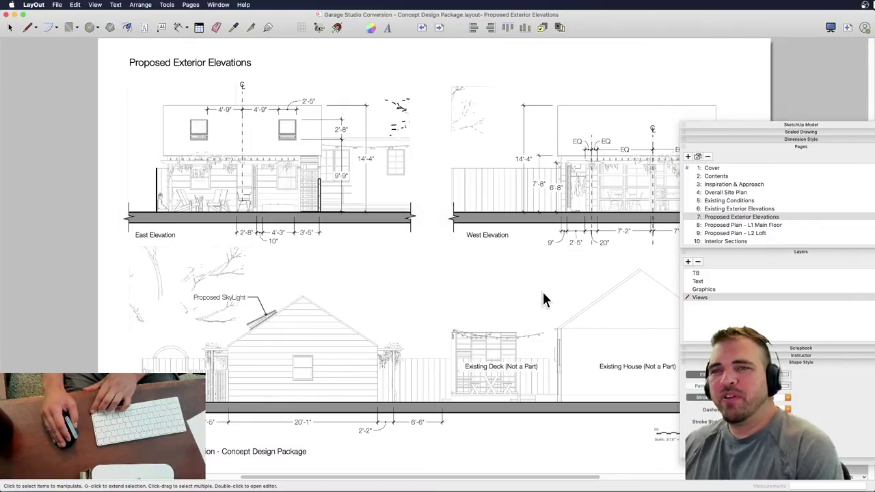
pyautogui.click(734, 226)
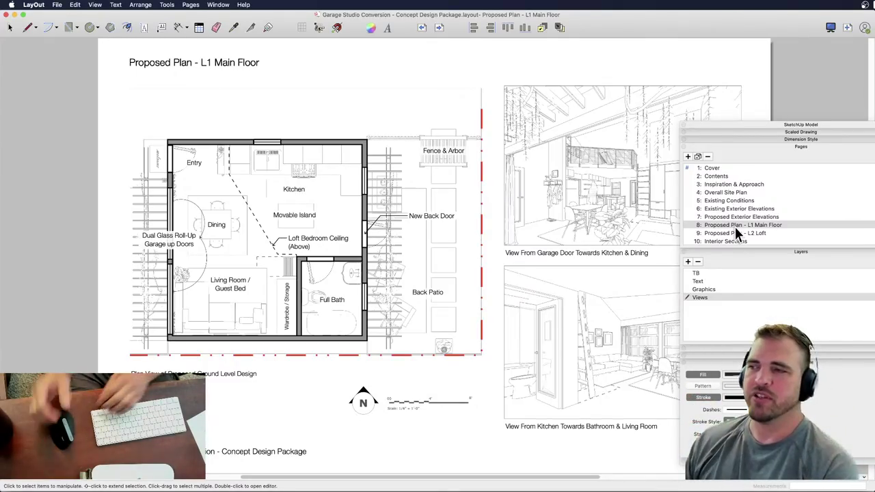
# - View L2 Loft, Interior Sections and Area Take Offs, return to L2 Loft, and reposition the panel tray
pyautogui.click(748, 233)
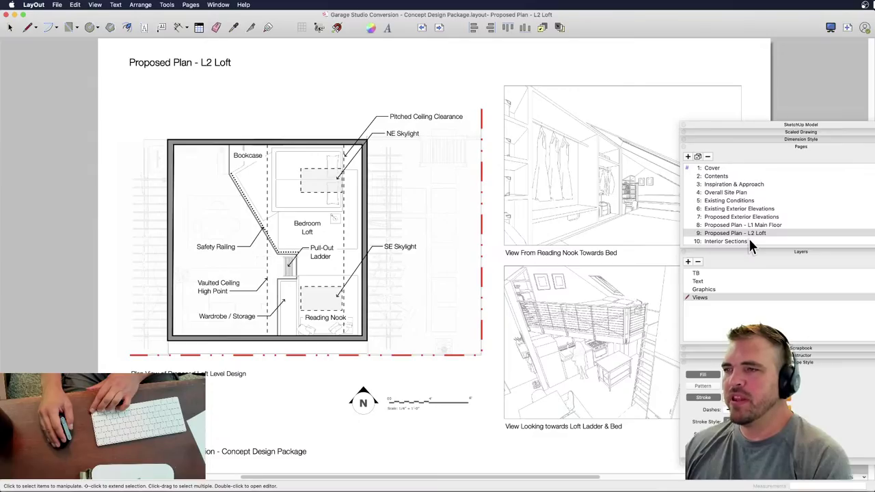
pyautogui.click(747, 240)
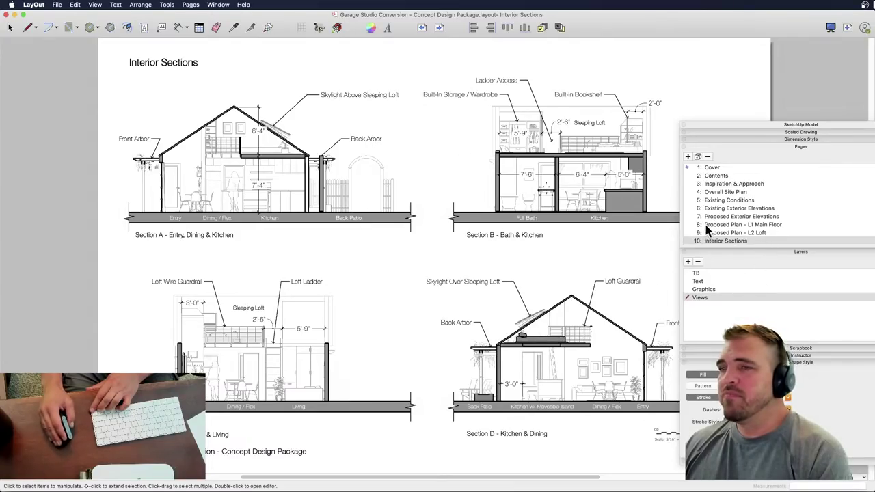
pyautogui.scroll(-1, 735, 216)
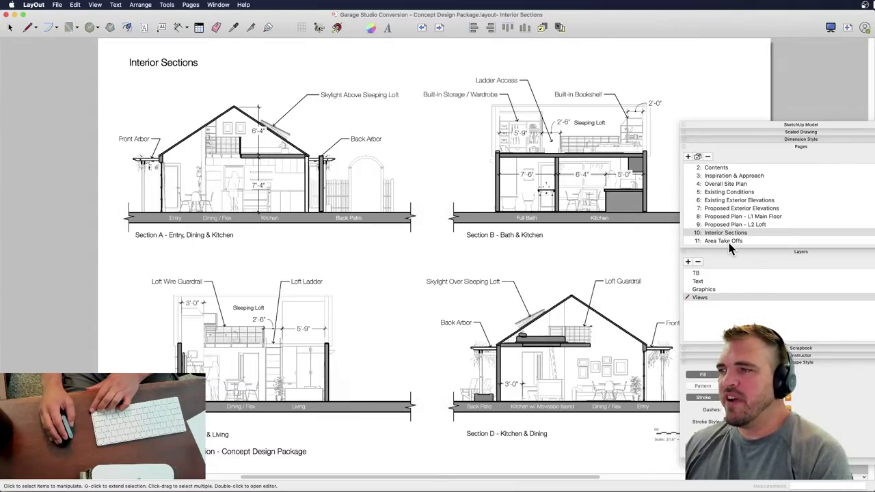
pyautogui.click(728, 241)
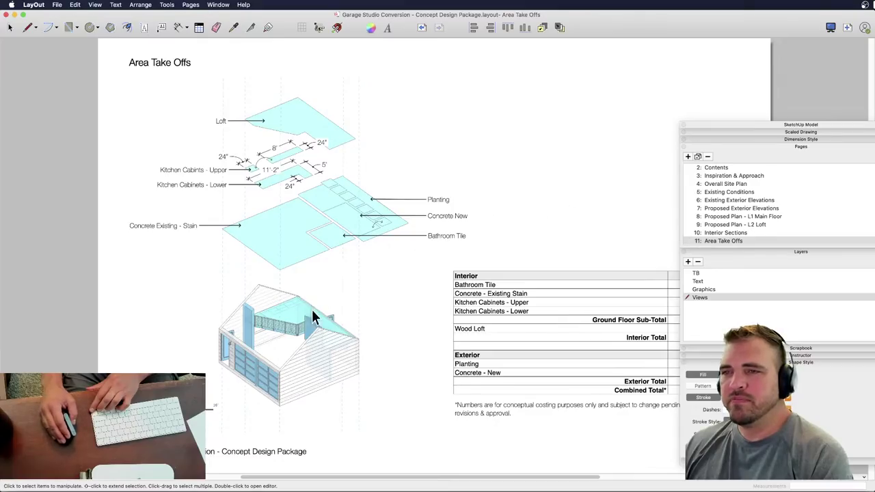
pyautogui.click(731, 225)
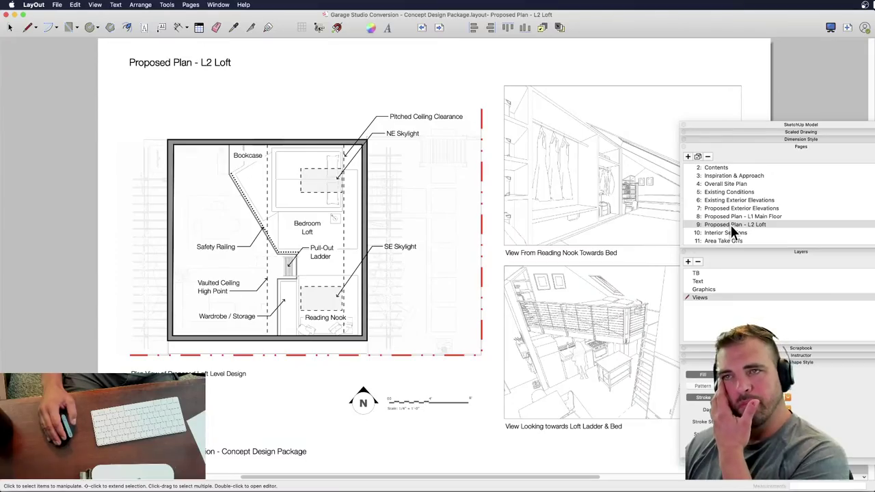
pyautogui.moveTo(747, 124); pyautogui.dragTo(689, 47)
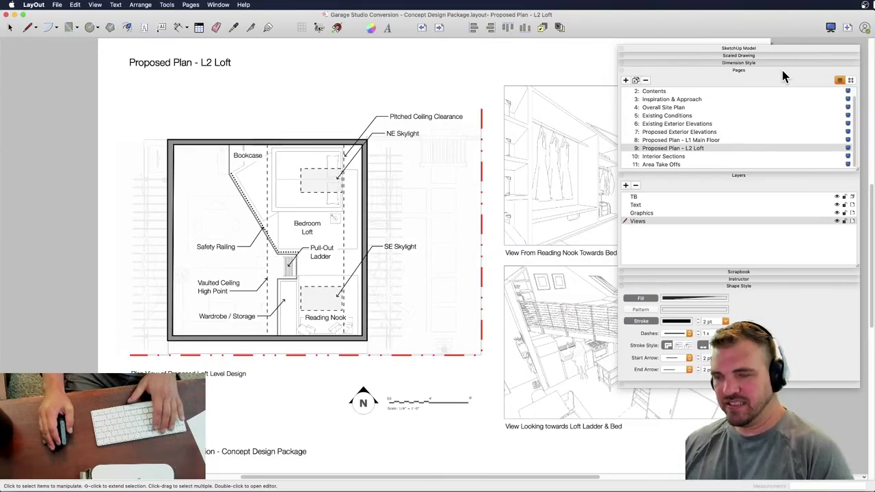
pyautogui.hotkey('ctrl', 'Up')
pyautogui.click(188, 303)
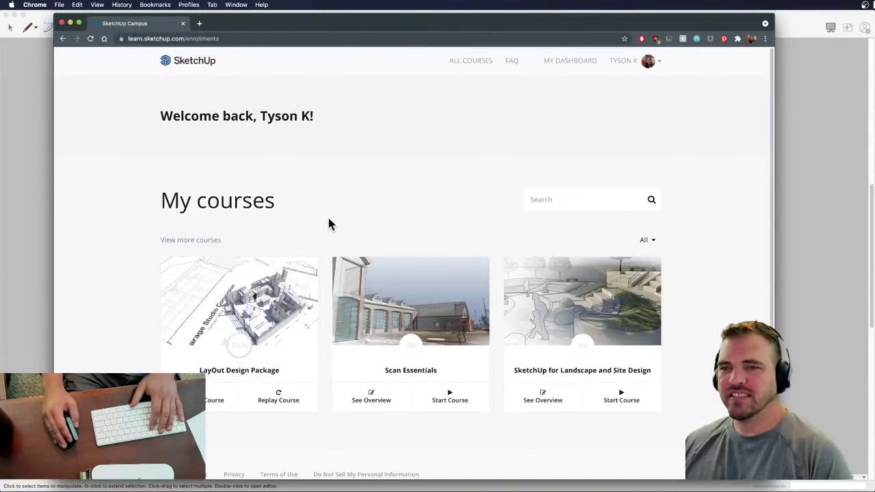
pyautogui.moveTo(317, 31); pyautogui.dragTo(304, 23)
pyautogui.click(226, 308)
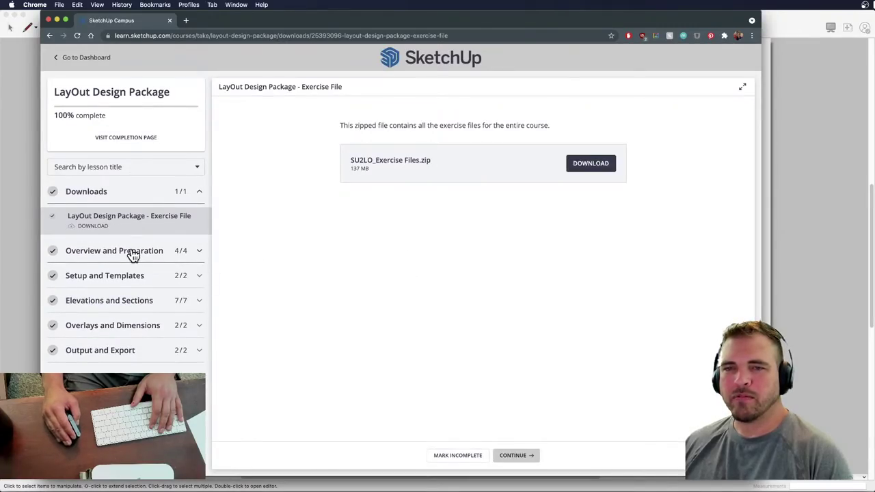
pyautogui.click(129, 276)
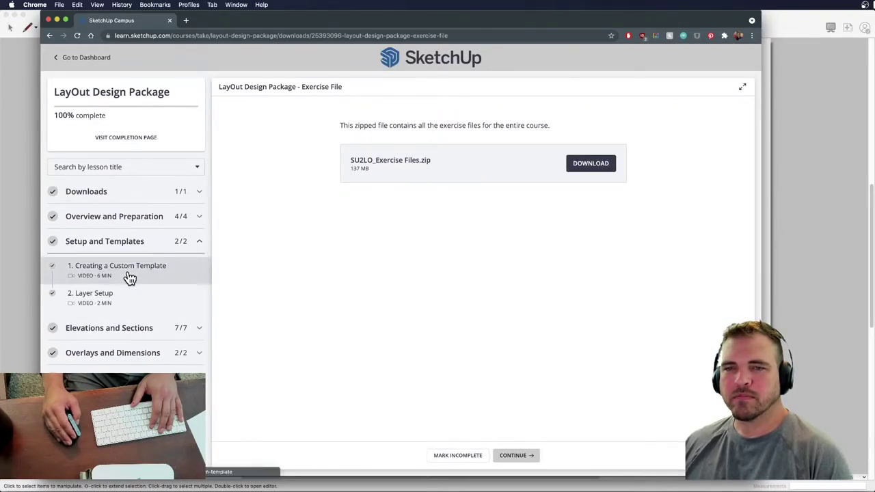
pyautogui.click(87, 58)
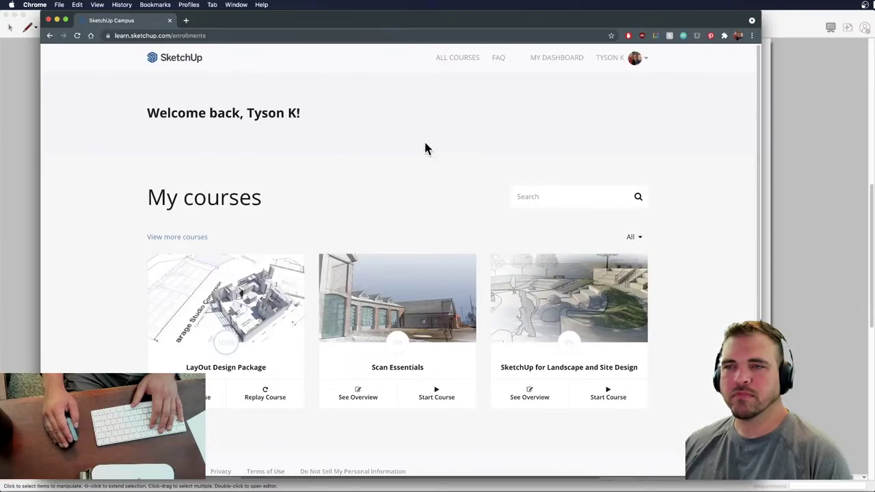
pyautogui.scroll(-1, 410, 379)
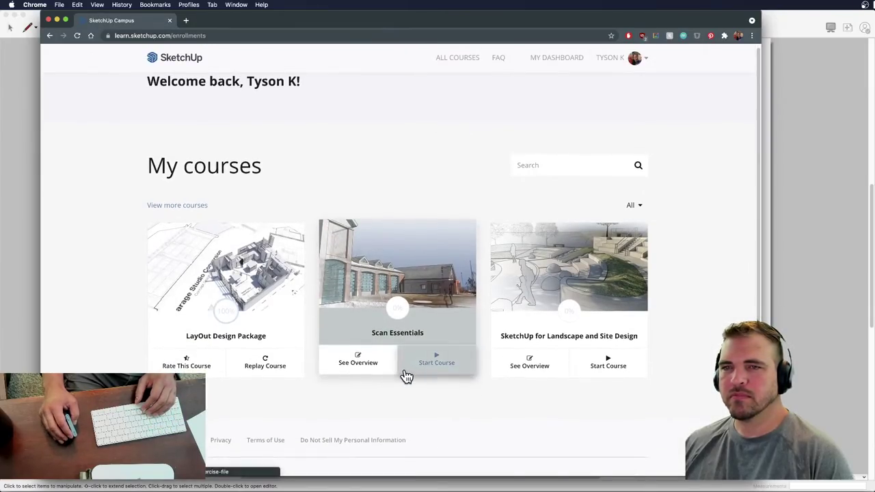
pyautogui.click(190, 207)
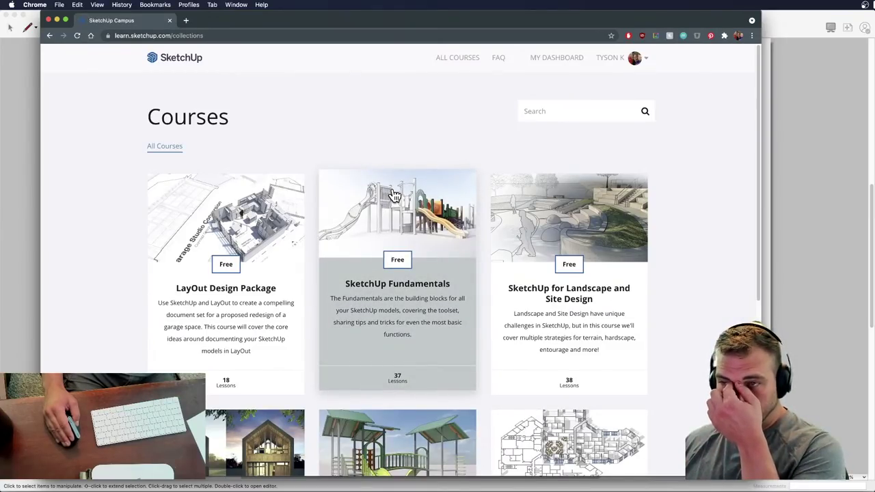
pyautogui.scroll(-3, 676, 182)
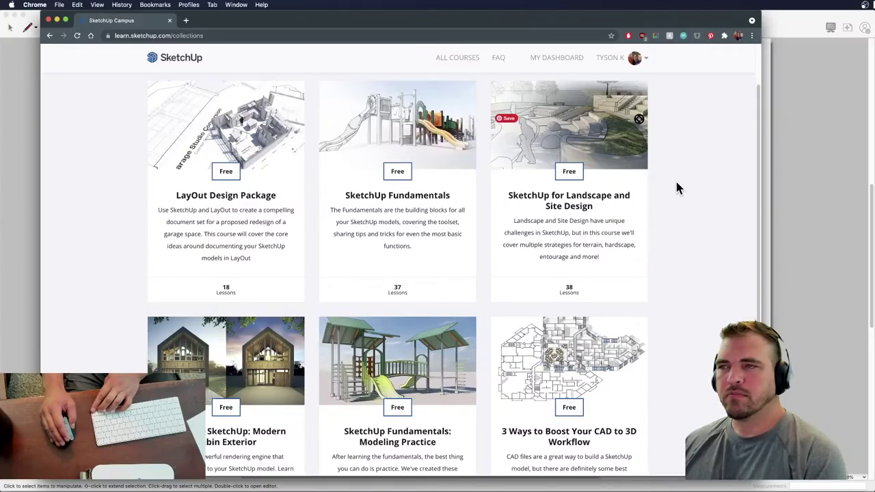
pyautogui.scroll(1, 677, 185)
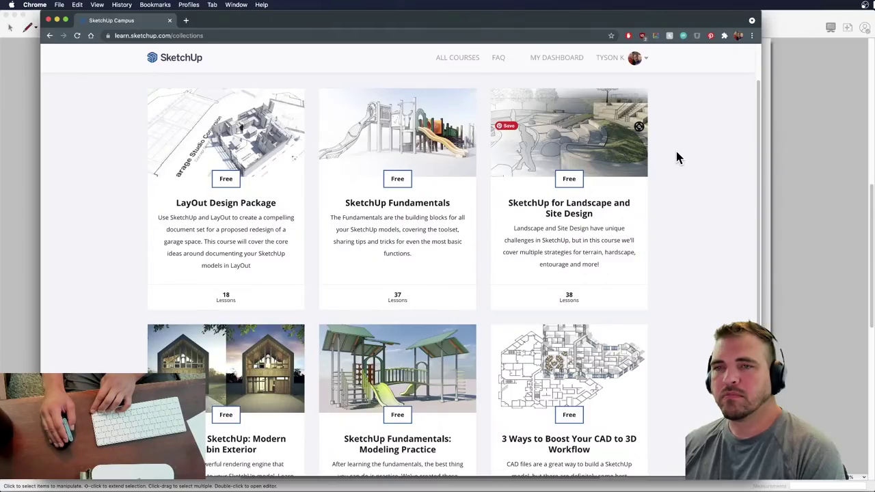
pyautogui.scroll(-1, 677, 170)
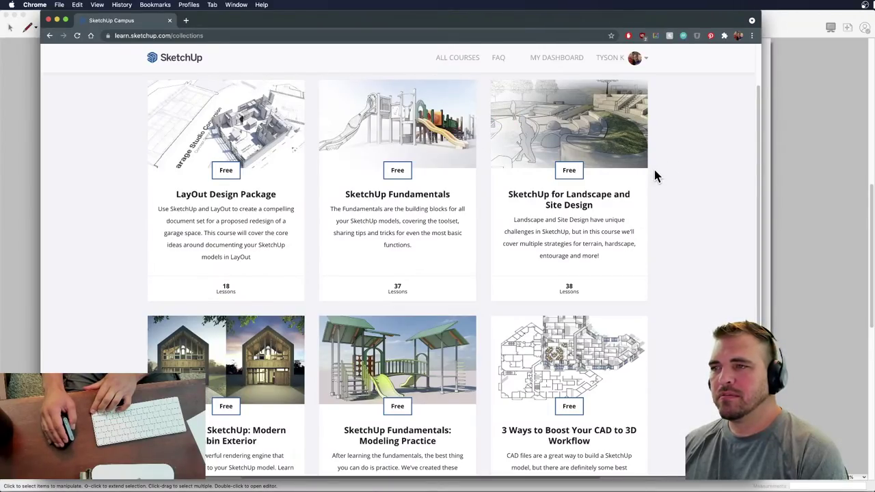
pyautogui.scroll(-1, 660, 170)
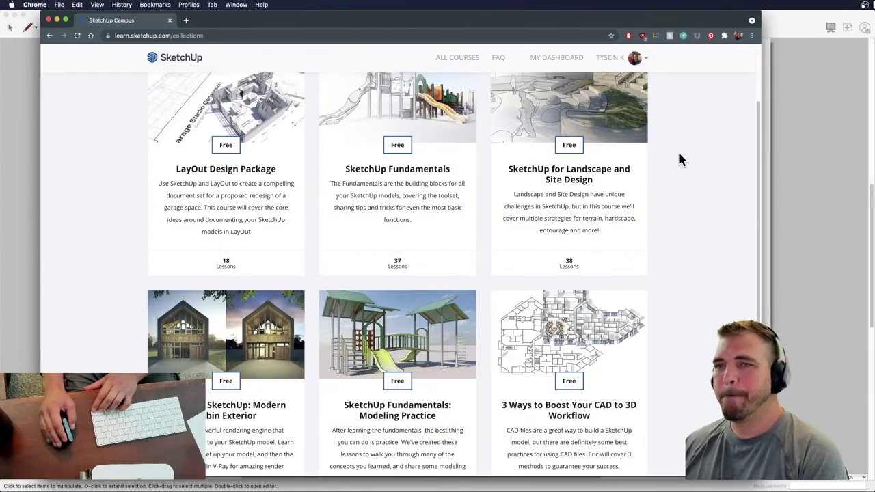
pyautogui.click(823, 123)
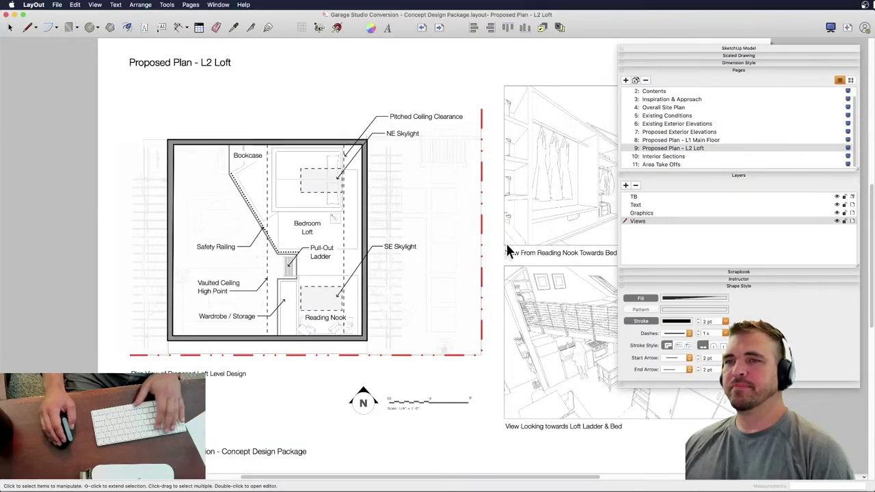